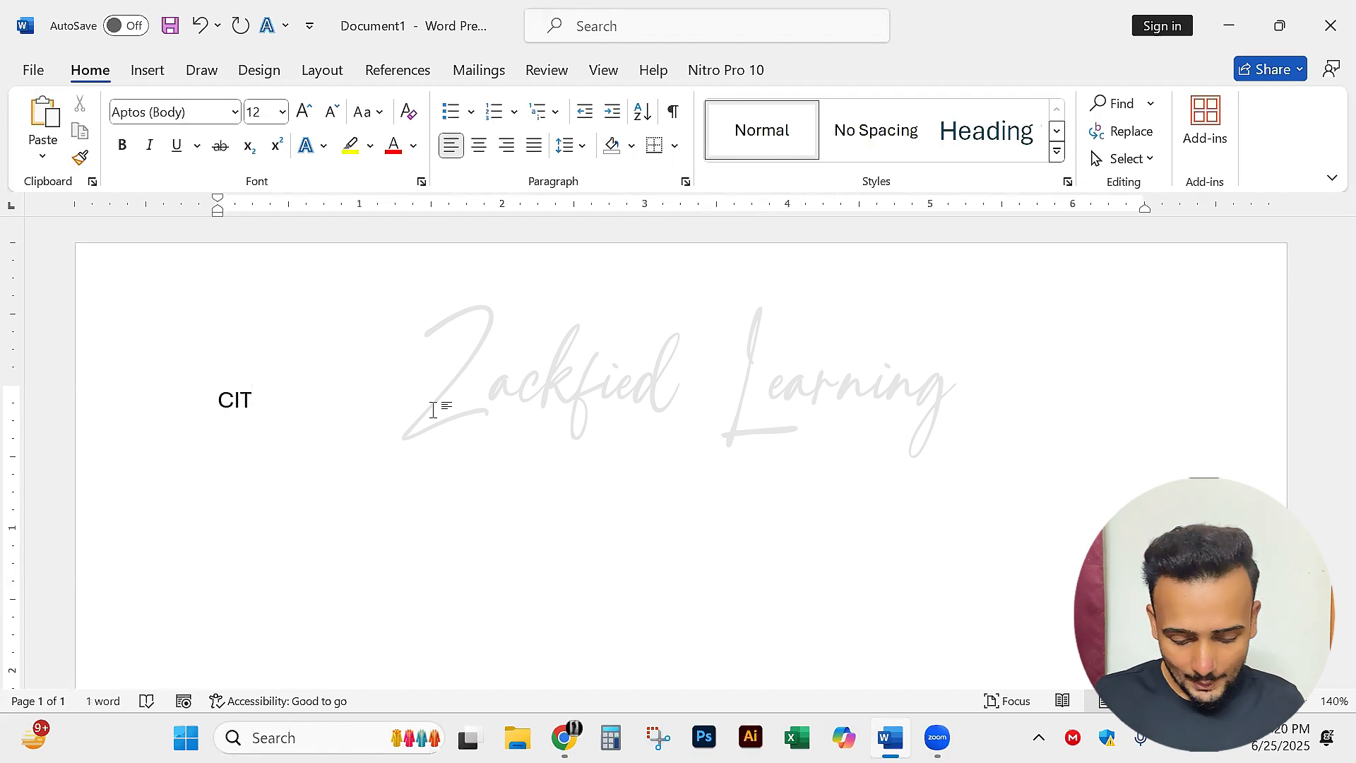
Make the CIT heading bold and enlarge it to 29 pt.
{"action": "key", "text": "ctrl+a"}
{"action": "key", "text": "ctrl+b"}
{"action": "key", "text": "ctrl+bracketright"}
{"action": "key", "text": "ctrl+bracketright"}
{"action": "key", "text": "ctrl+bracketright"}
{"action": "key", "text": "ctrl+bracketright"}
{"action": "key", "text": "ctrl+bracketright"}
{"action": "key", "text": "ctrl+bracketright"}
{"action": "key", "text": "ctrl+bracketright"}
{"action": "key", "text": "ctrl+bracketright"}
{"action": "key", "text": "ctrl+bracketright"}
{"action": "key", "text": "ctrl+bracketright"}
{"action": "key", "text": "ctrl+bracketright"}
{"action": "key", "text": "ctrl+bracketright"}
{"action": "key", "text": "ctrl+bracketright"}
{"action": "key", "text": "ctrl+bracketright"}
{"action": "key", "text": "ctrl+bracketright"}
{"action": "key", "text": "ctrl+bracketright"}
{"action": "key", "text": "ctrl+bracketright"}
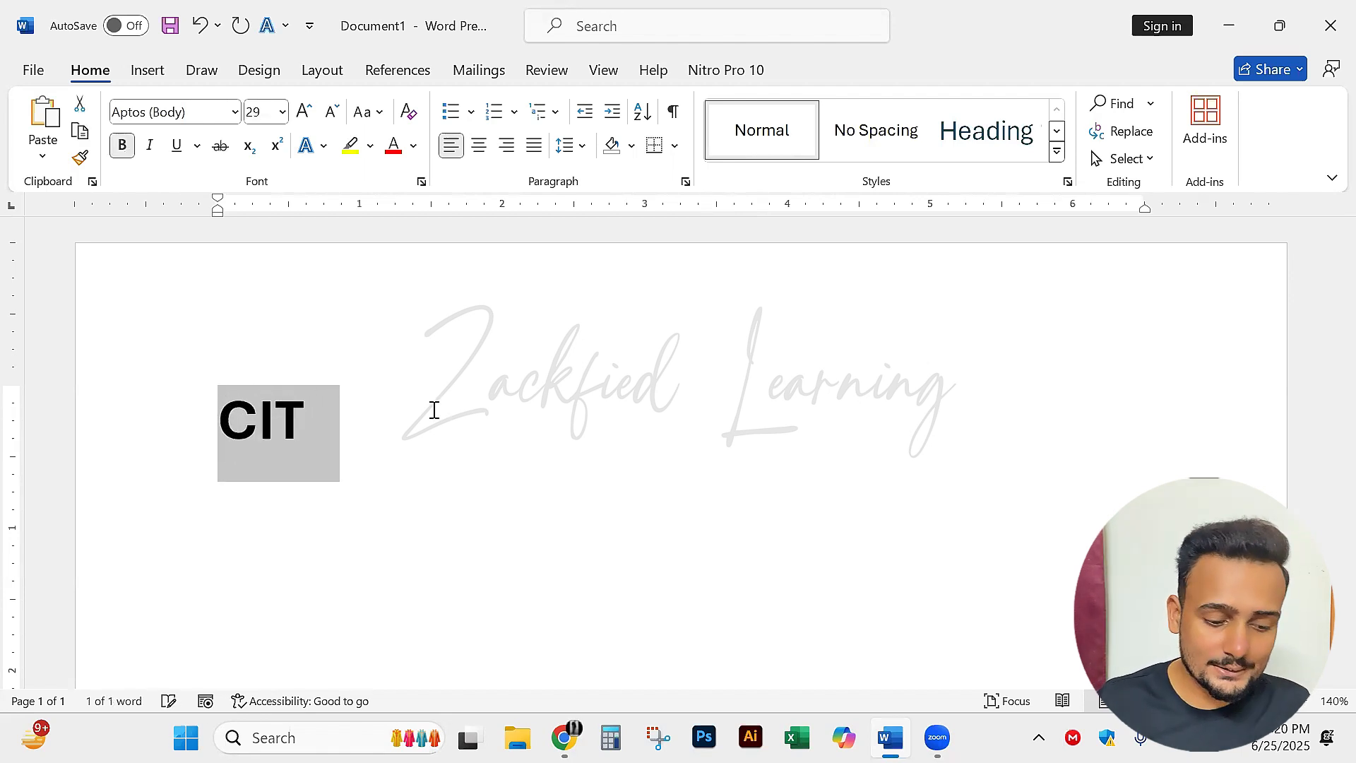
{"action": "left_click", "coordinate": [434, 410]}
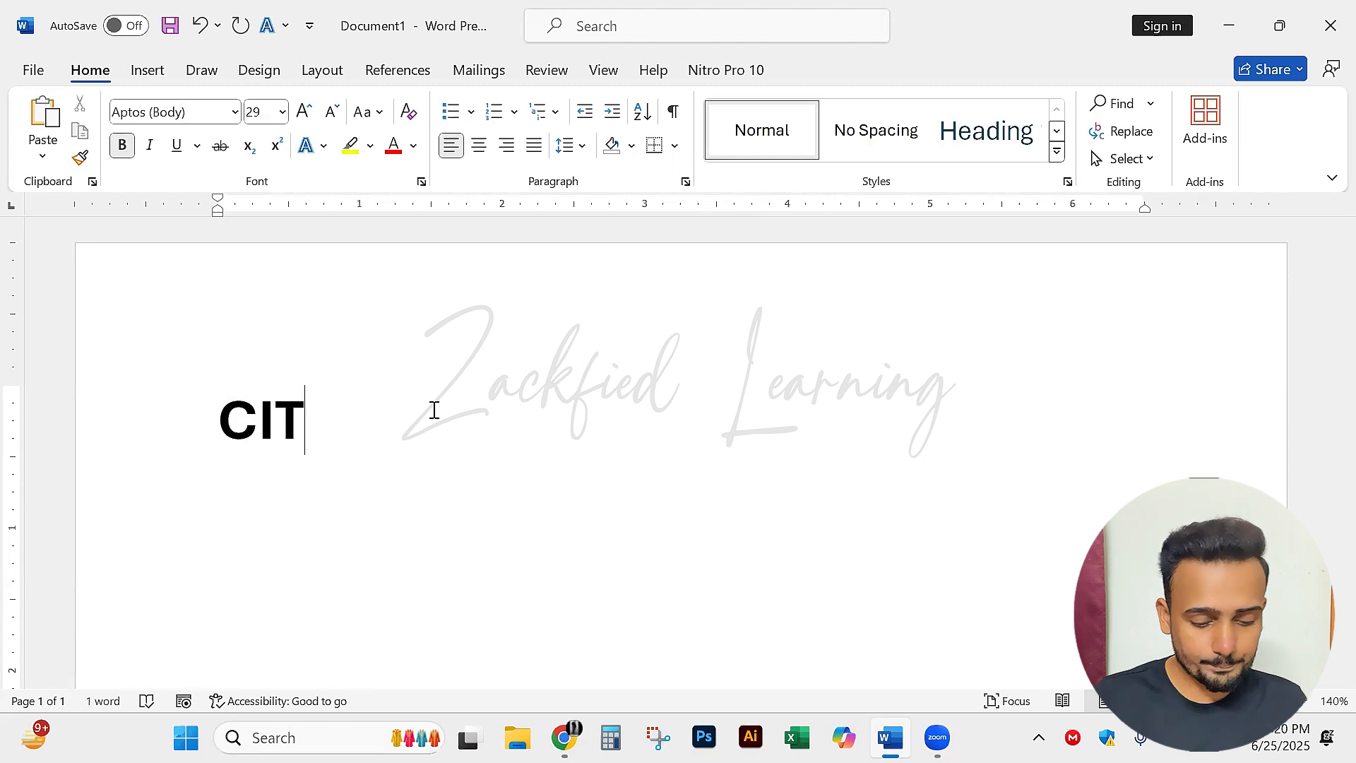
Start a round-bulleted list below the CIT heading with the items ChatGPT and DeepSeek.
{"action": "key", "text": "Return"}
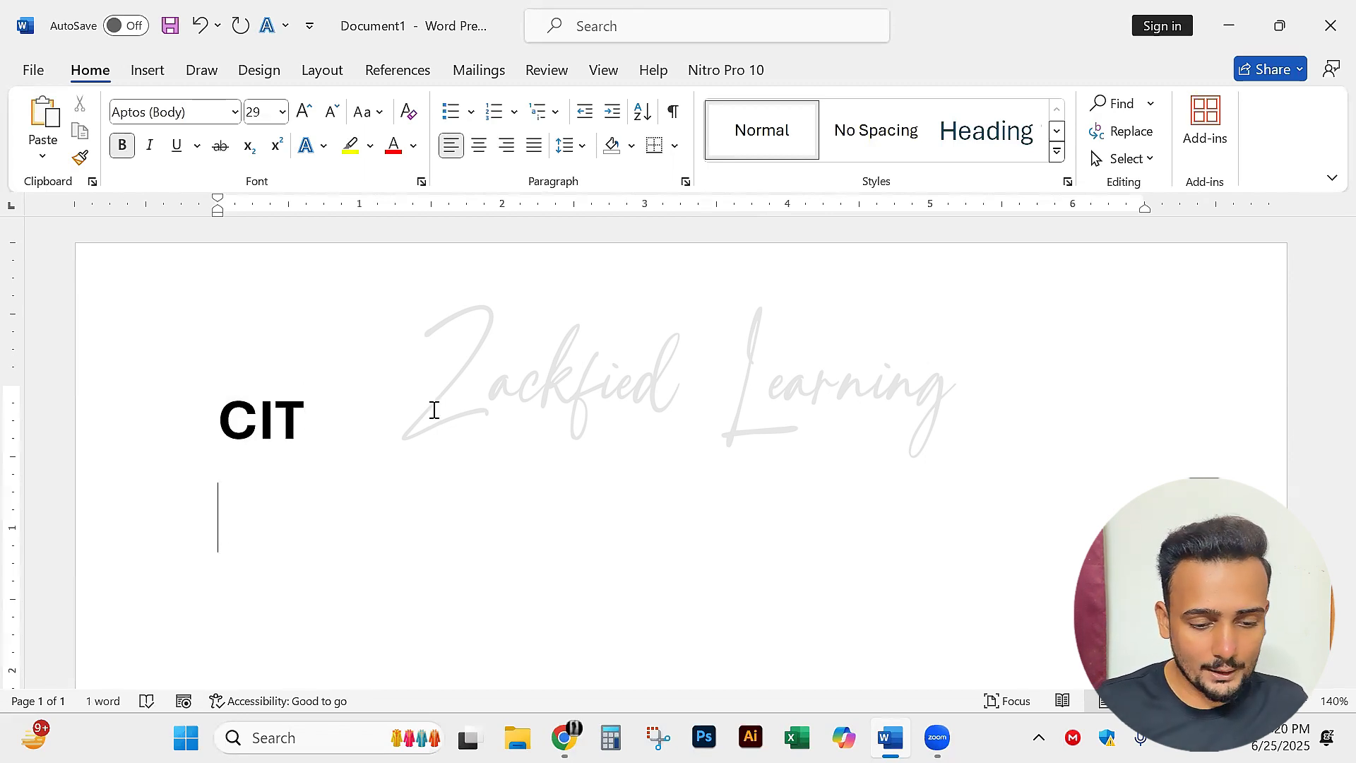
{"action": "left_click", "coordinate": [471, 111]}
{"action": "key", "text": "Escape"}
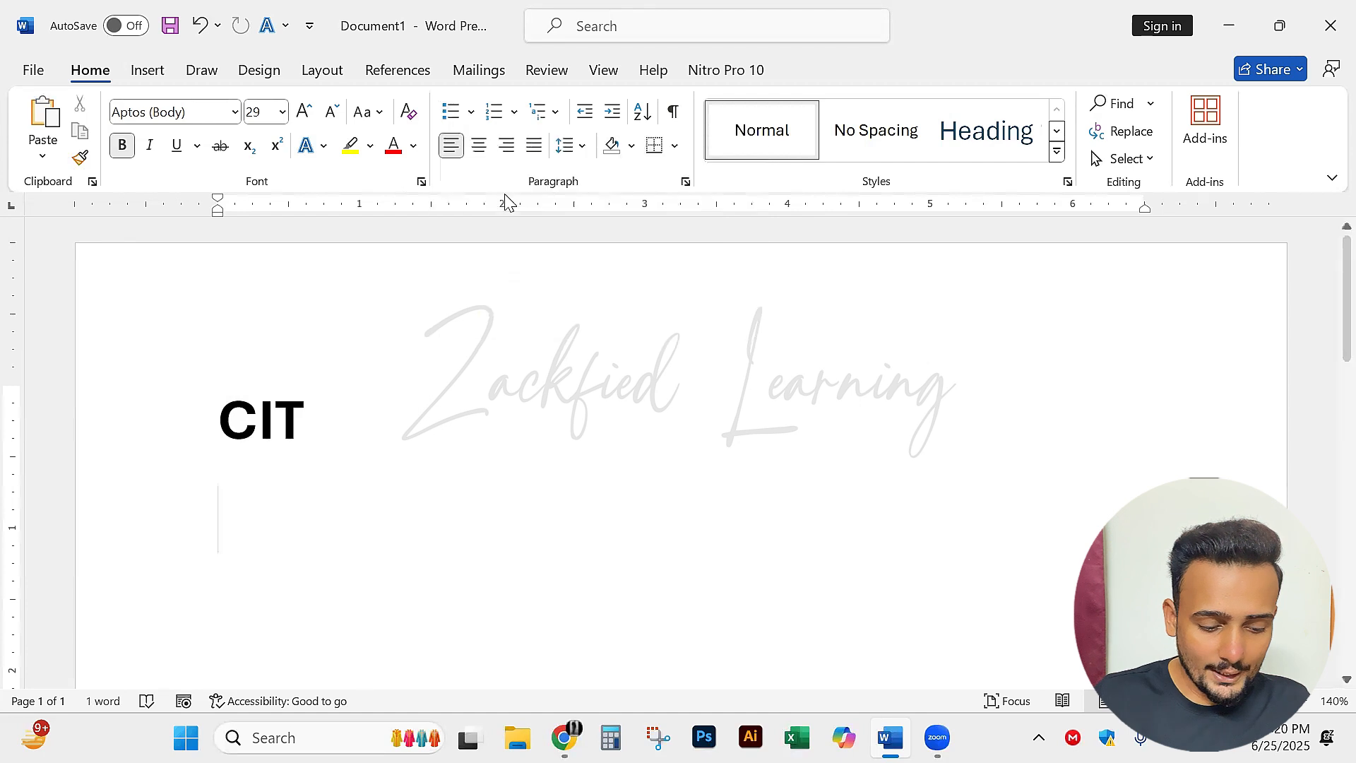
{"action": "type", "text": "Chat"}
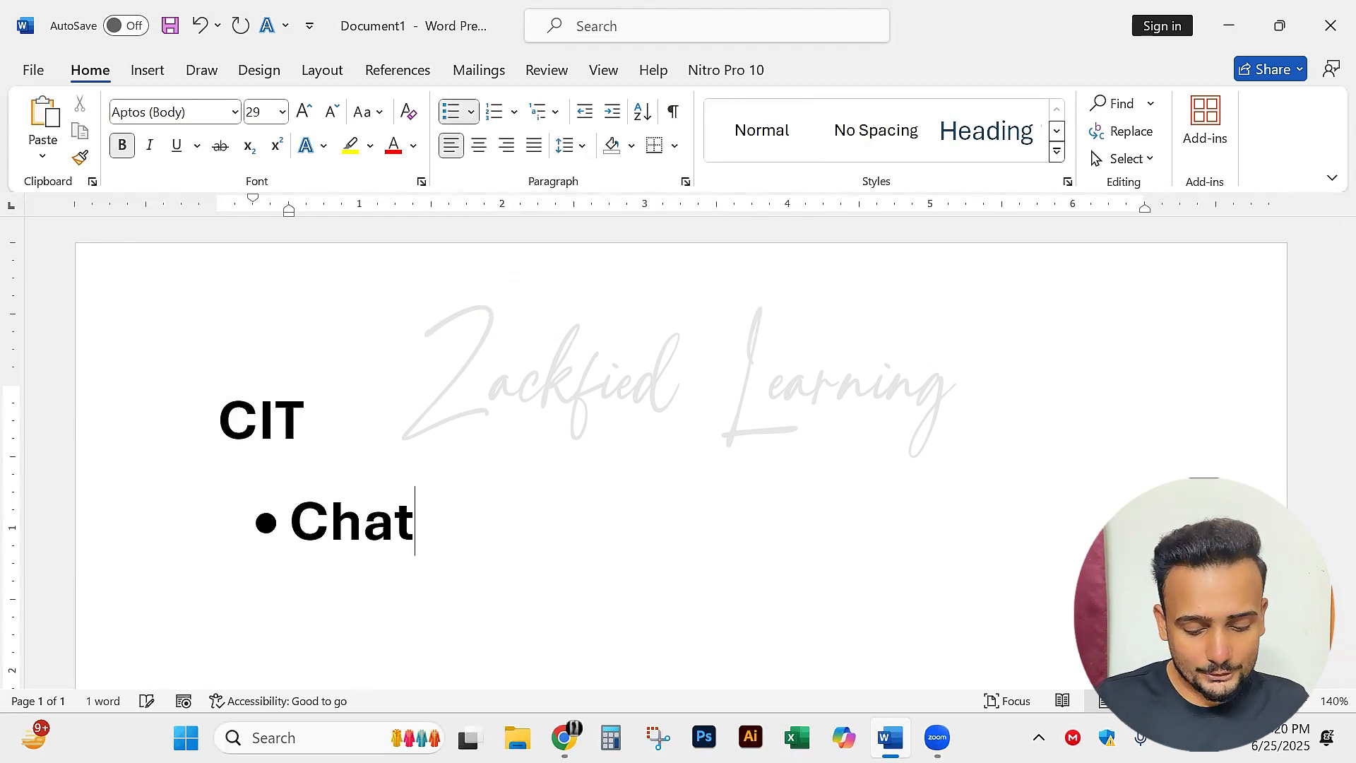
{"action": "type", "text": "GPT"}
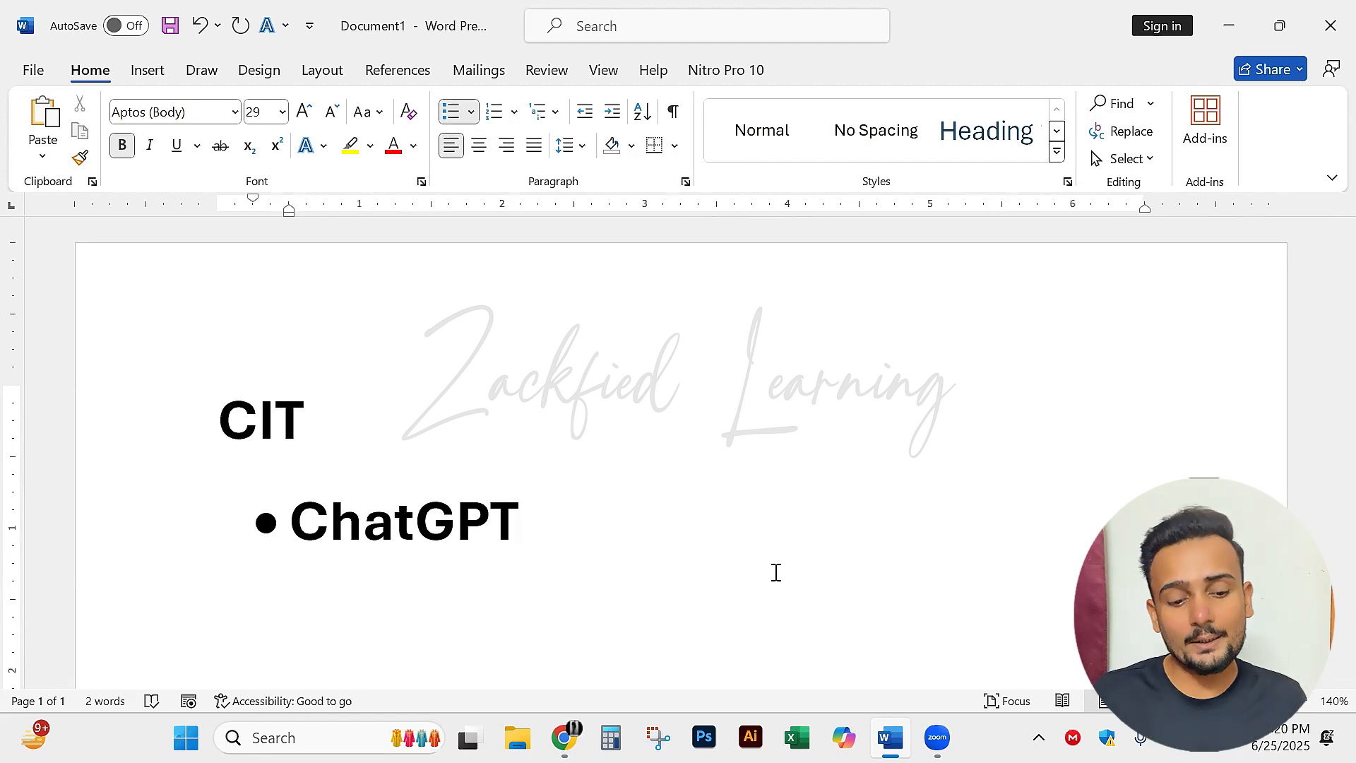
{"action": "key", "text": "Return"}
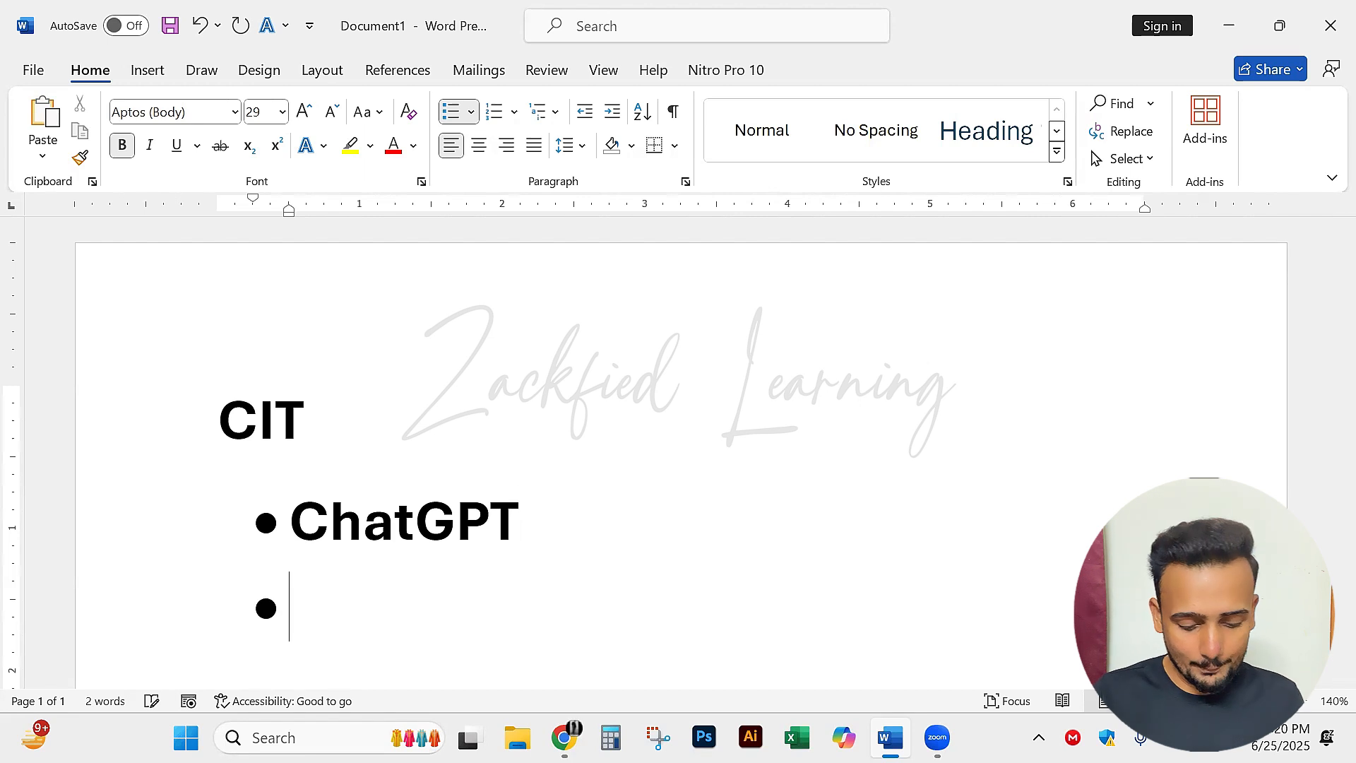
{"action": "type", "text": "DeepSeek"}
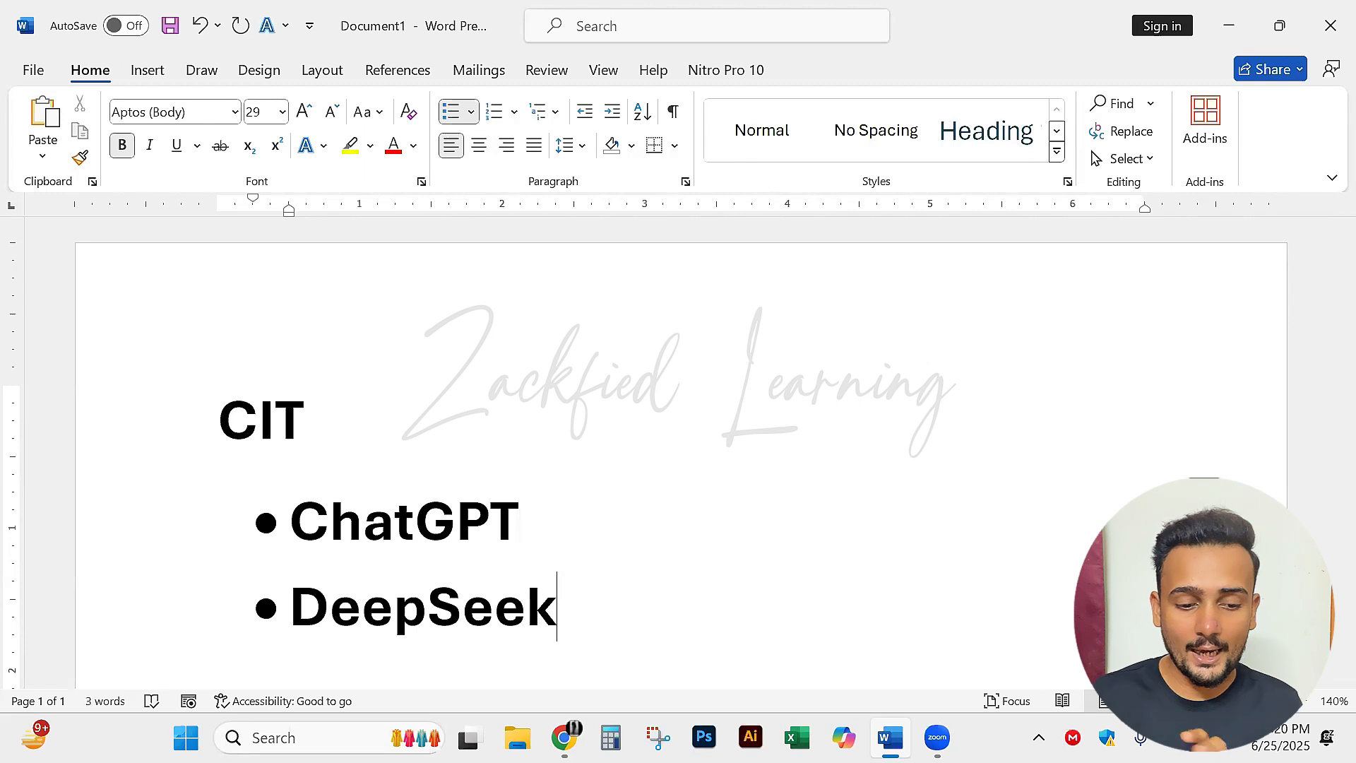
Add Gemini as the third bullet, below DeepSeek.
{"action": "left_click", "coordinate": [796, 155]}
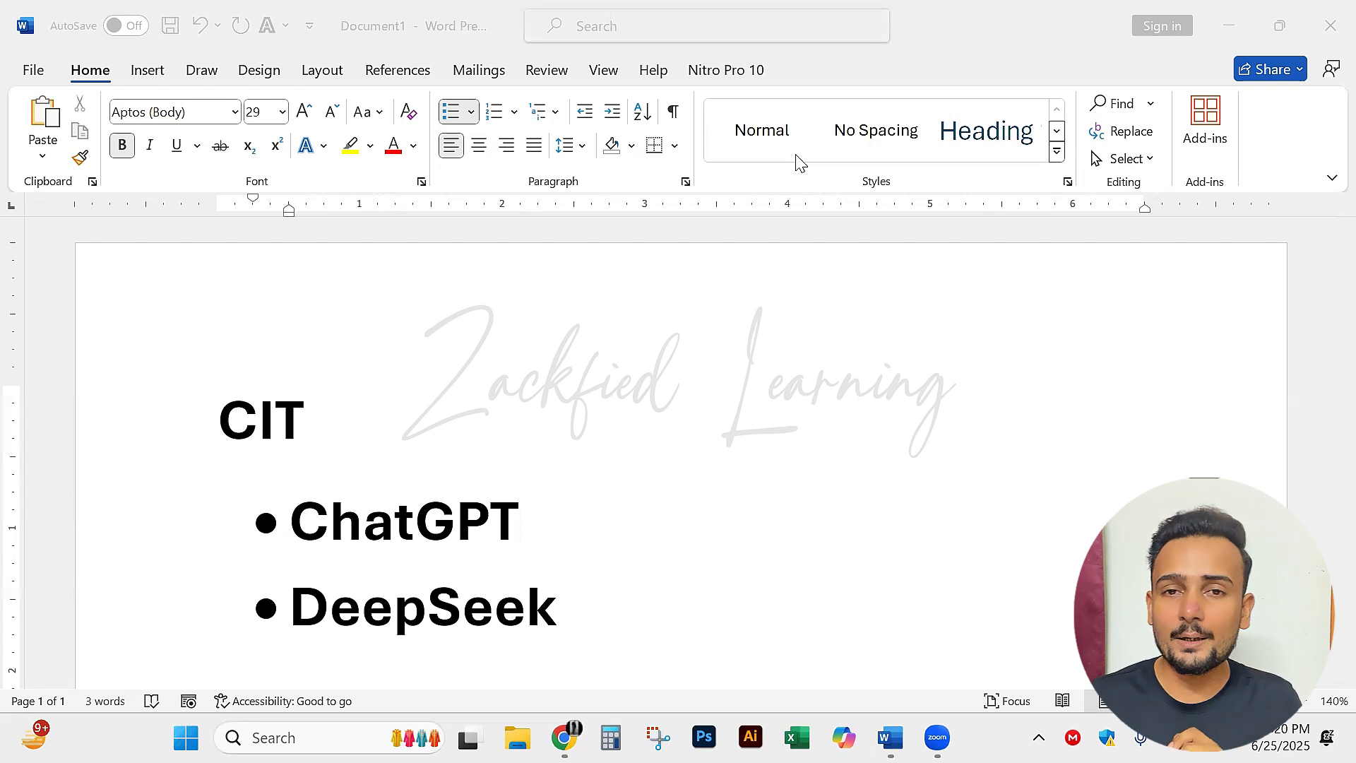
{"action": "left_click", "coordinate": [660, 565]}
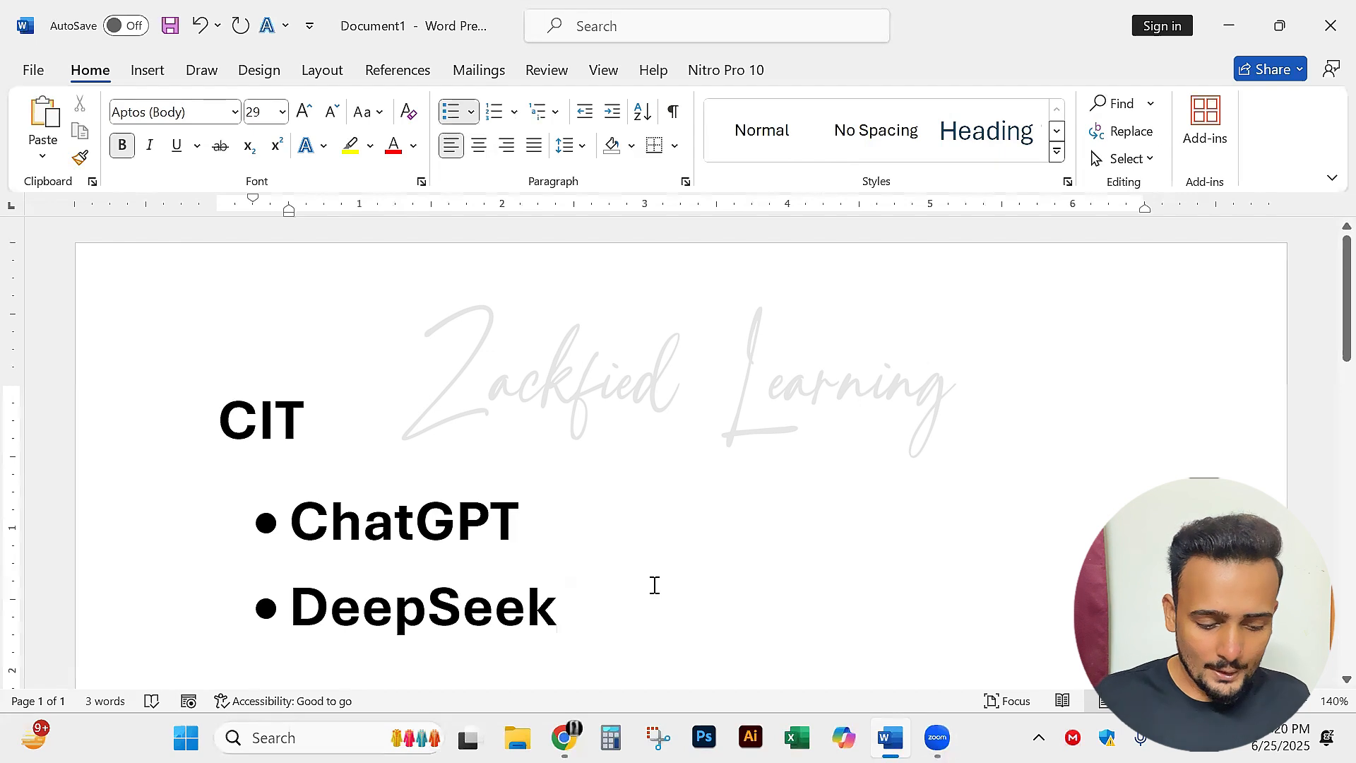
{"action": "key", "text": "Return"}
{"action": "type", "text": "F"}
{"action": "key", "text": "BackSpace"}
{"action": "type", "text": "Gemini"}
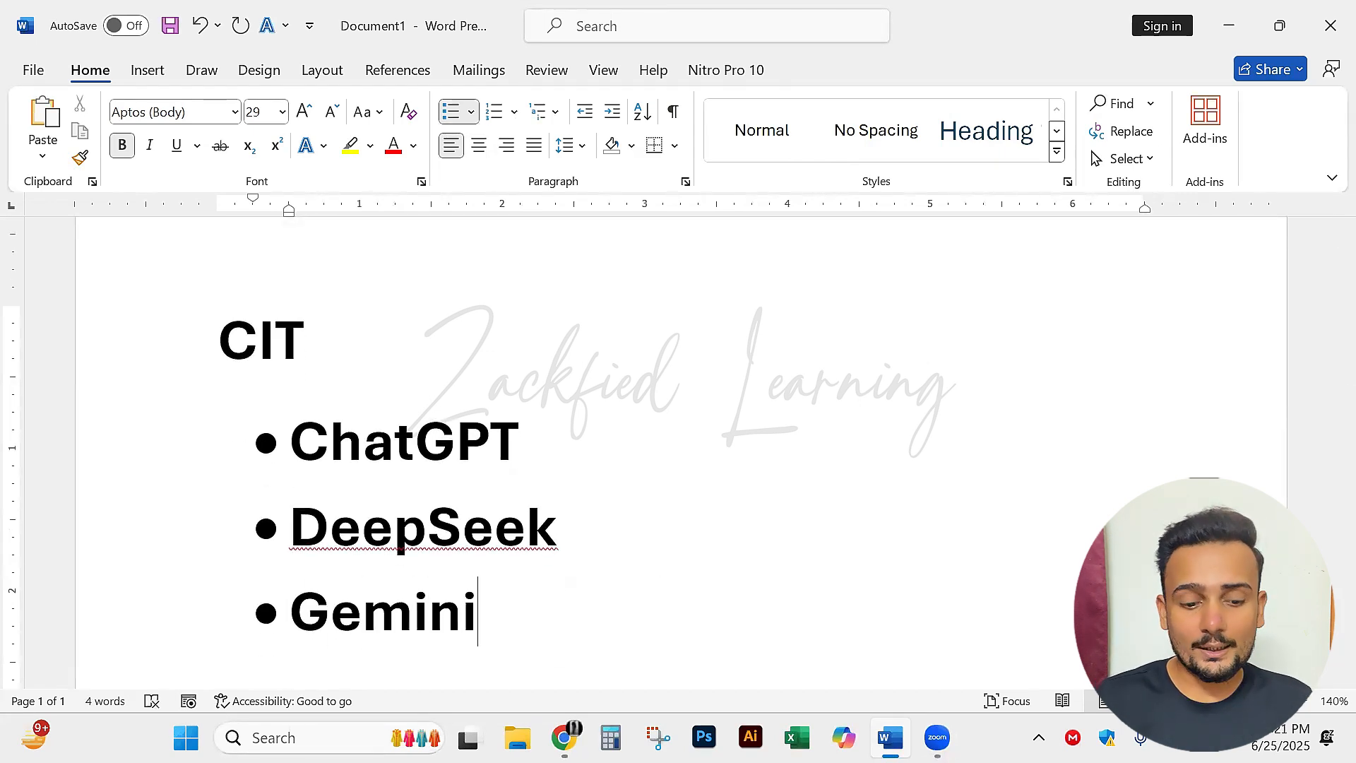
{"action": "left_click", "coordinate": [524, 460]}
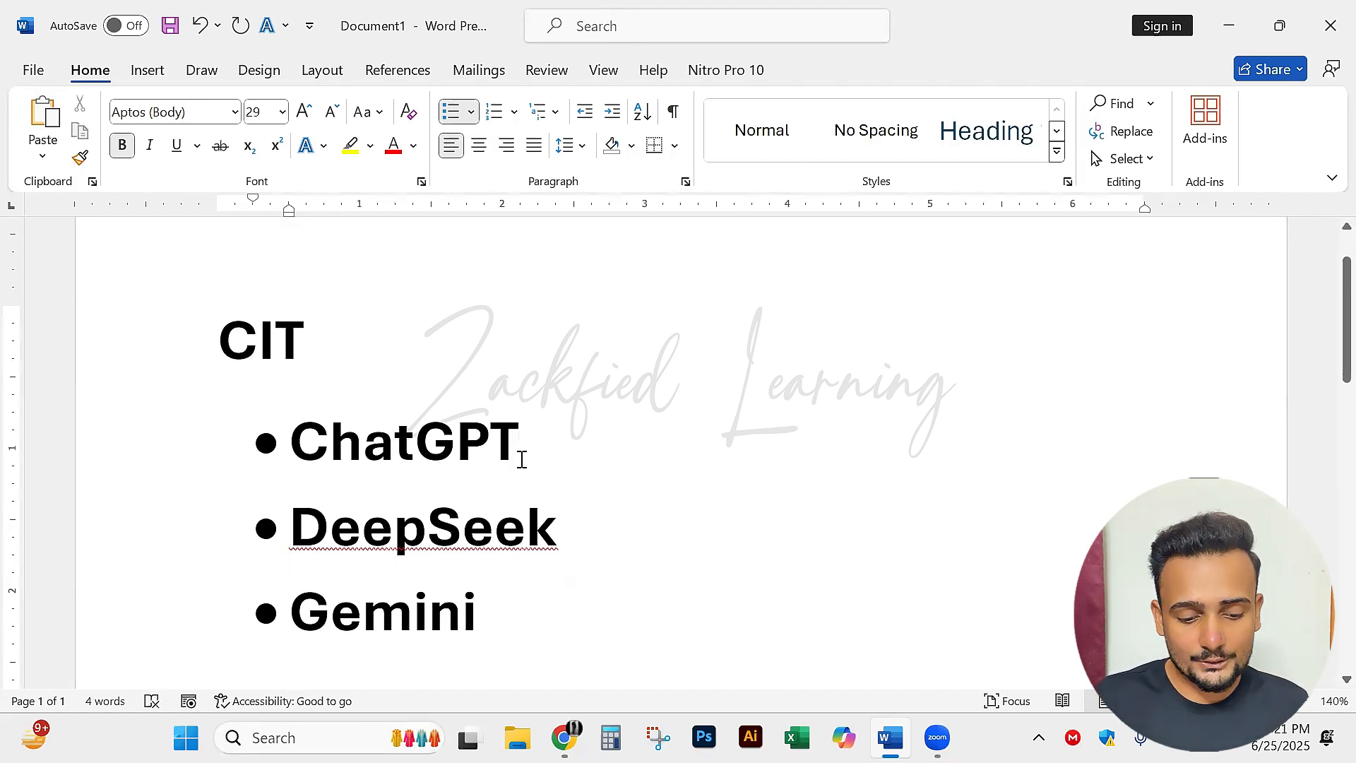
{"action": "left_click", "coordinate": [327, 457], "text": "shift"}
{"action": "left_click_drag", "start_coordinate": [556, 534], "coordinate": [422, 549]}
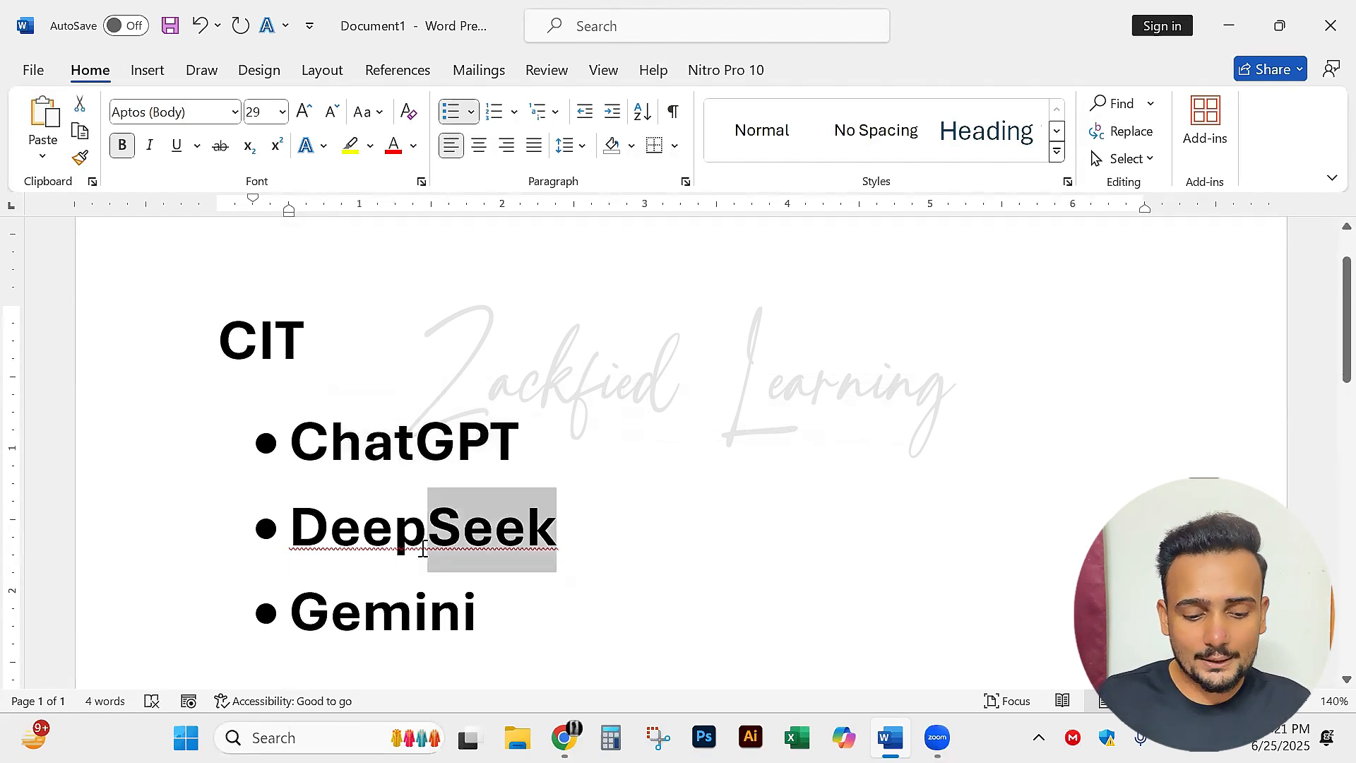
{"action": "left_click", "coordinate": [504, 423]}
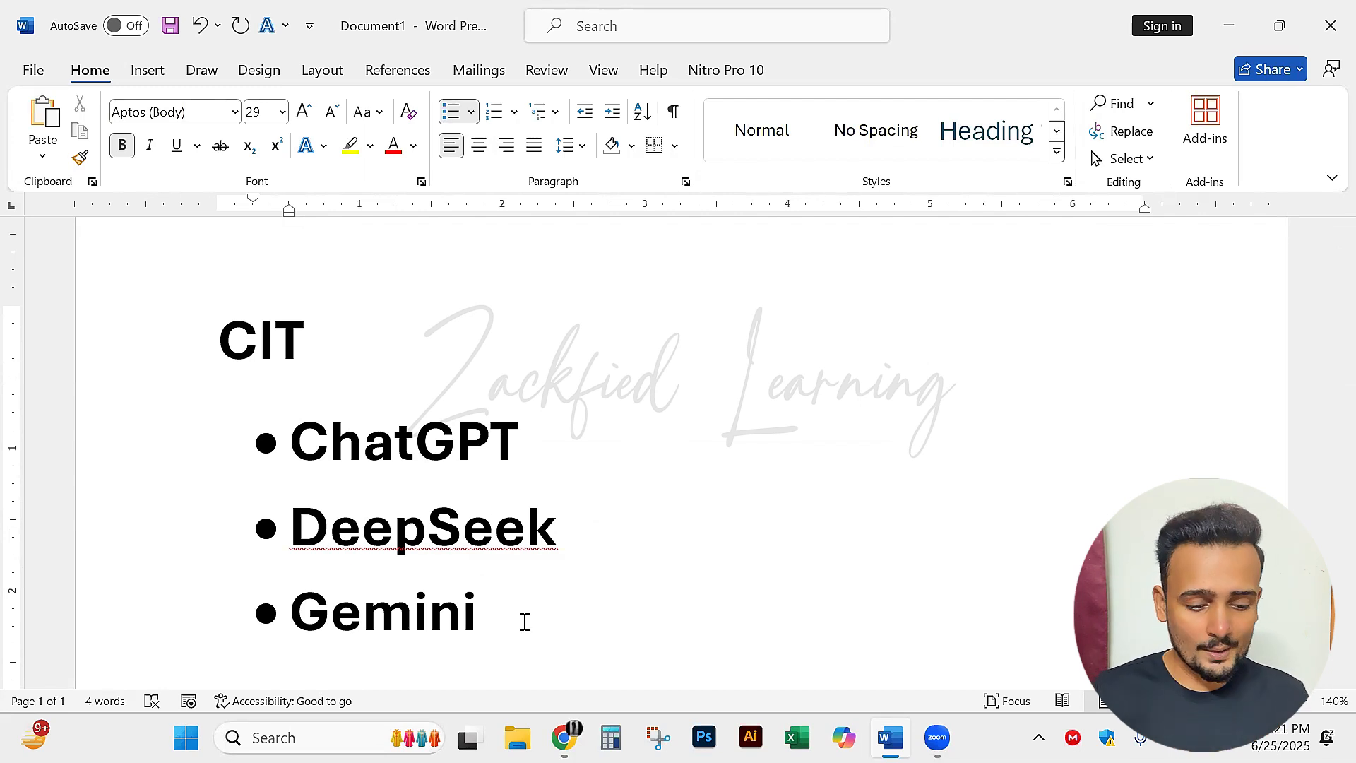
{"action": "left_click", "coordinate": [593, 503]}
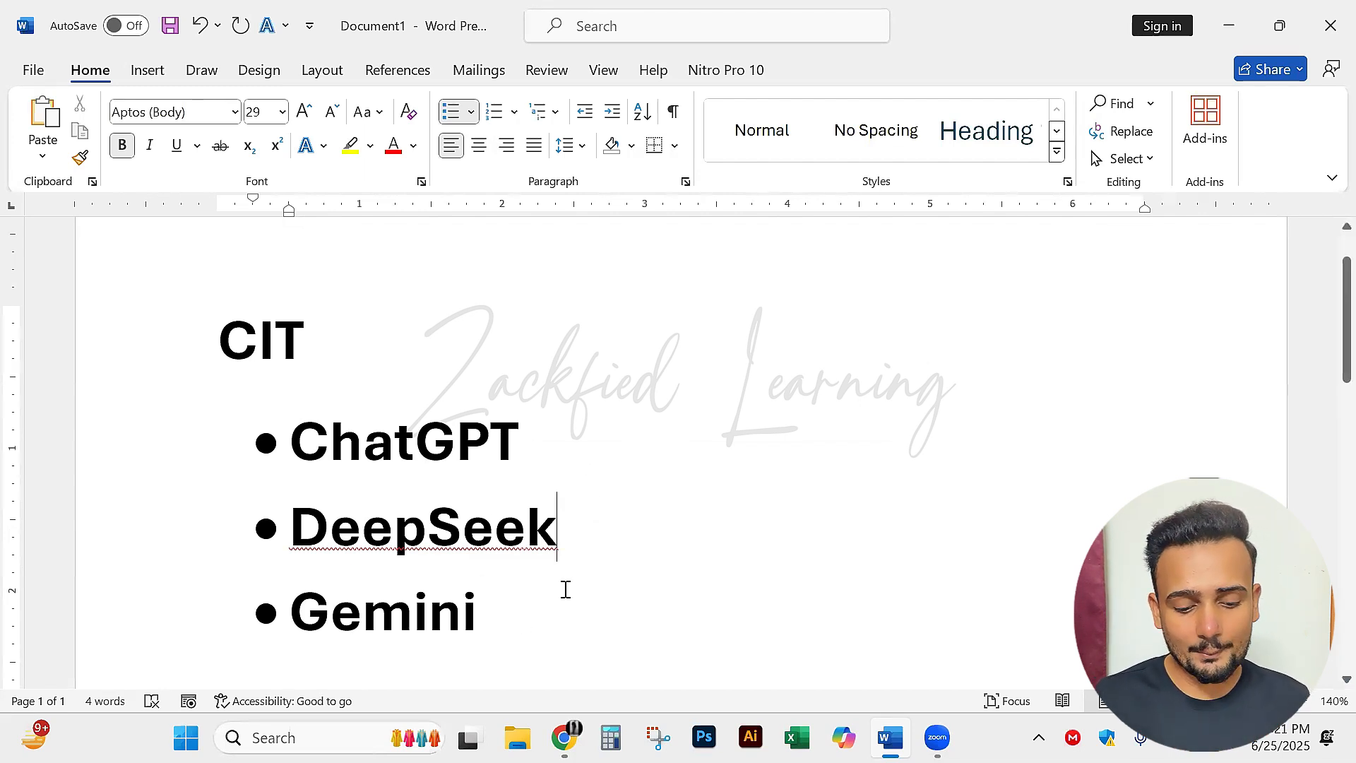
End the bulleted list after Gemini and add an unindented MS Office heading on a new line.
{"action": "left_click", "coordinate": [565, 589]}
{"action": "key", "text": "Return"}
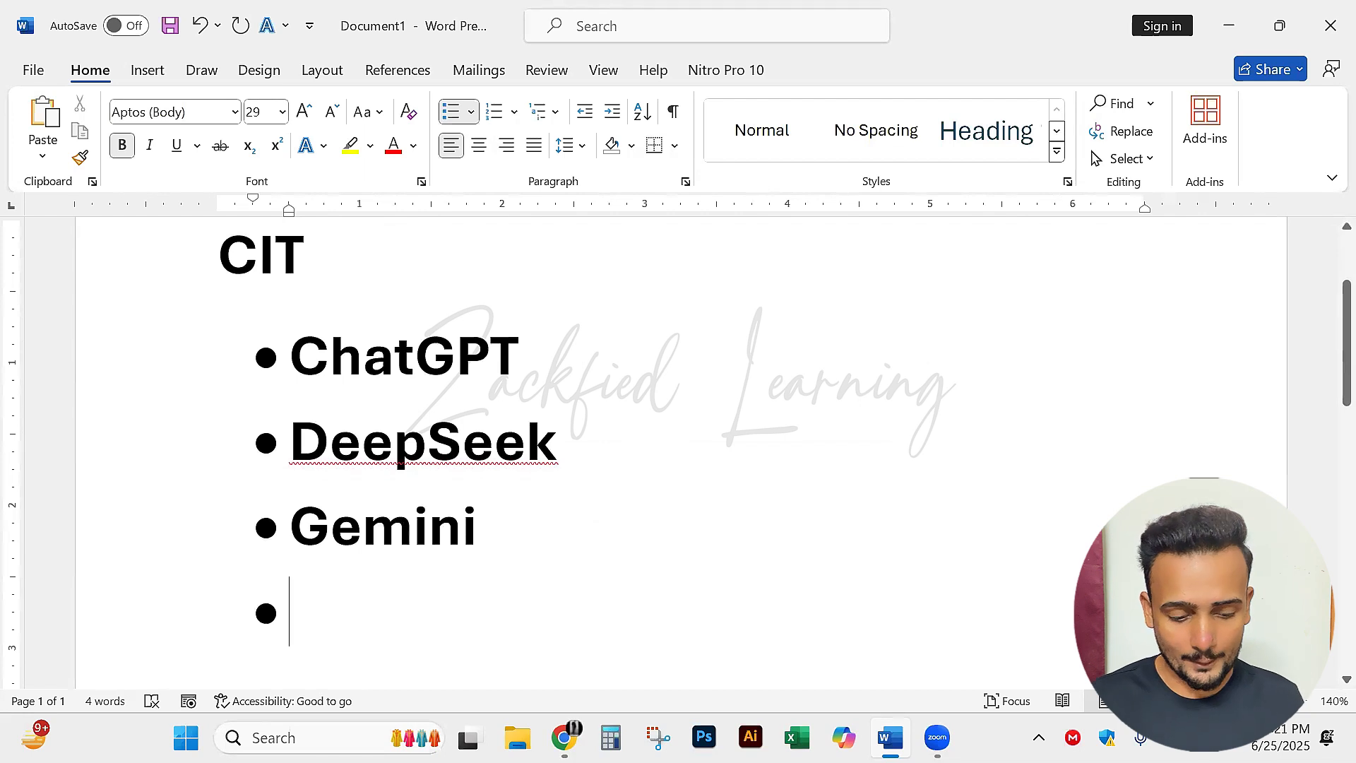
{"action": "key", "text": "BackSpace"}
{"action": "key", "text": "BackSpace"}
{"action": "key", "text": "BackSpace"}
{"action": "type", "text": "M"}
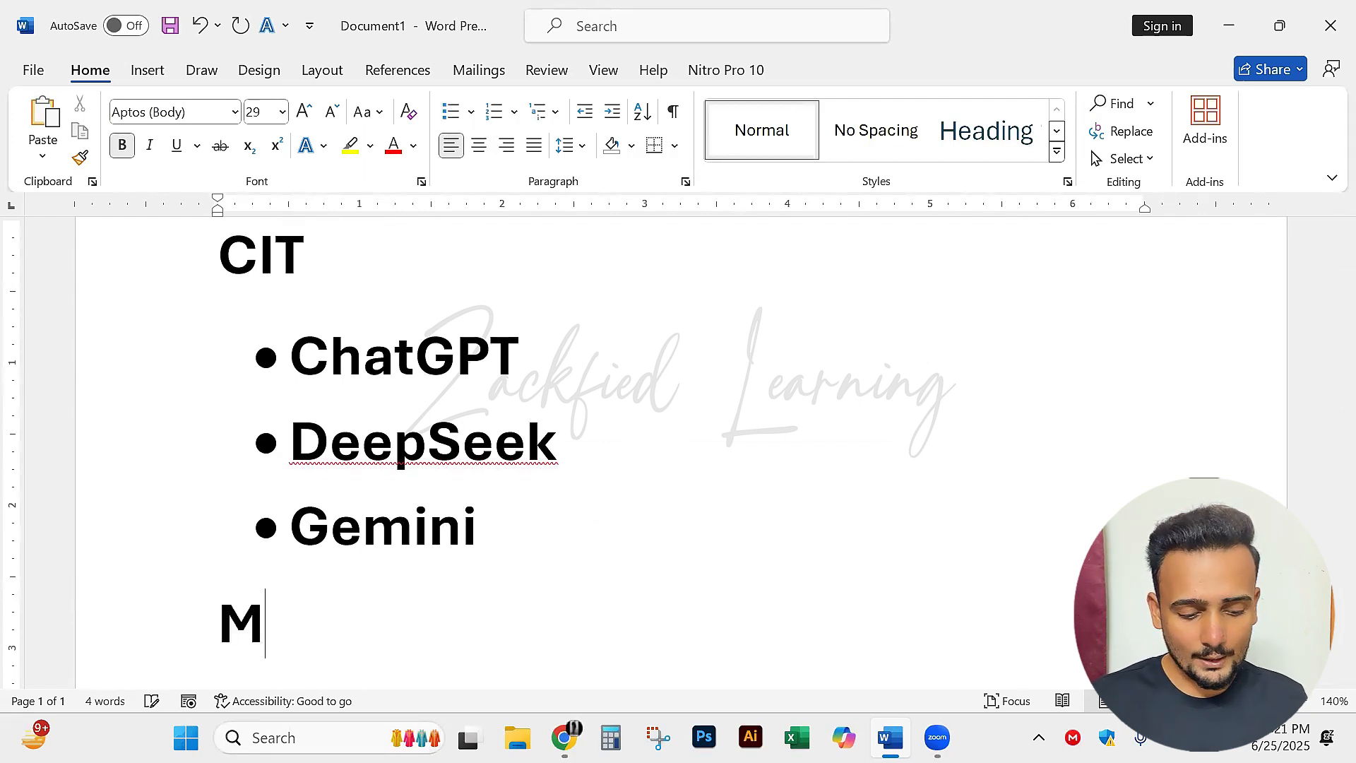
{"action": "type", "text": "S Office"}
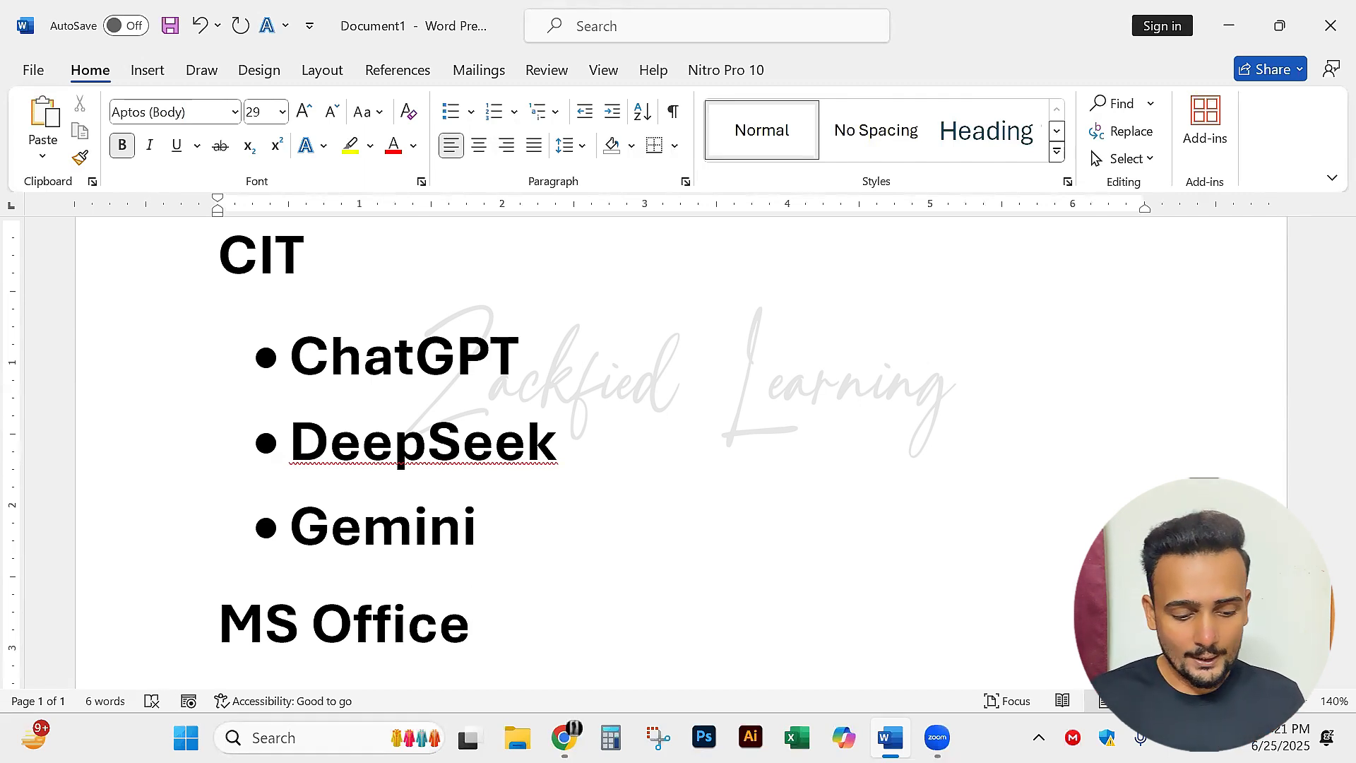
Start a numbered list in the 1. 2. 3. style below MS Office with Word as its first item.
{"action": "key", "text": "Return"}
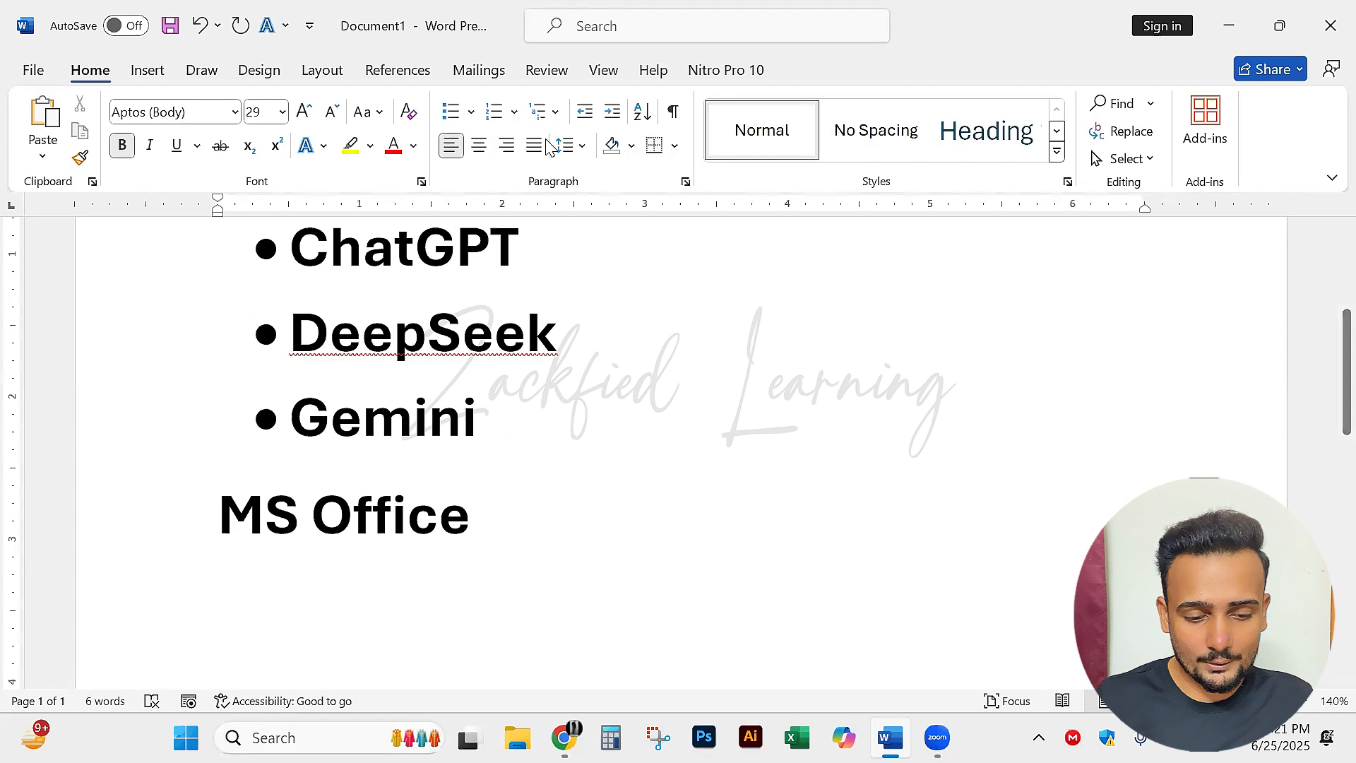
{"action": "left_click", "coordinate": [514, 113]}
{"action": "left_click", "coordinate": [592, 199]}
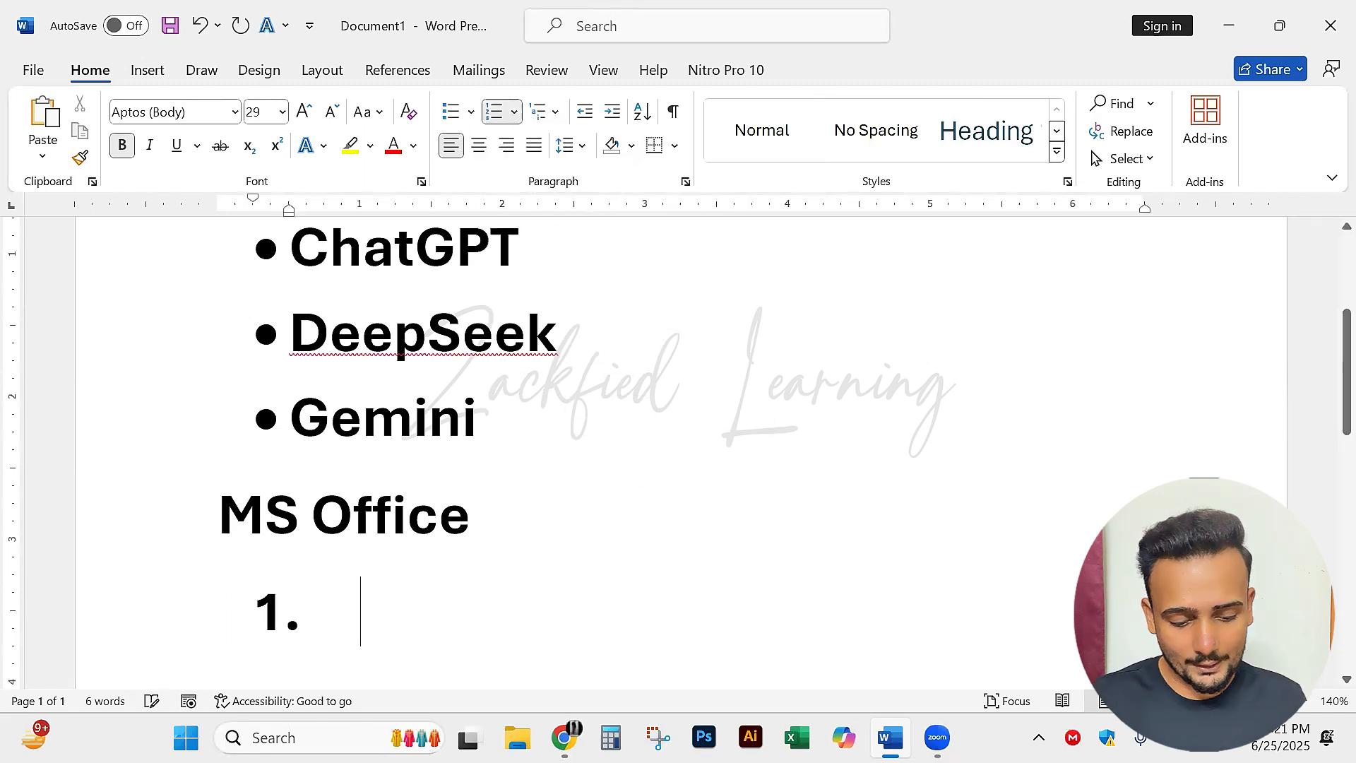
{"action": "type", "text": "MS Wr"}
{"action": "key", "text": "BackSpace"}
{"action": "key", "text": "BackSpace"}
{"action": "key", "text": "BackSpace"}
{"action": "key", "text": "BackSpace"}
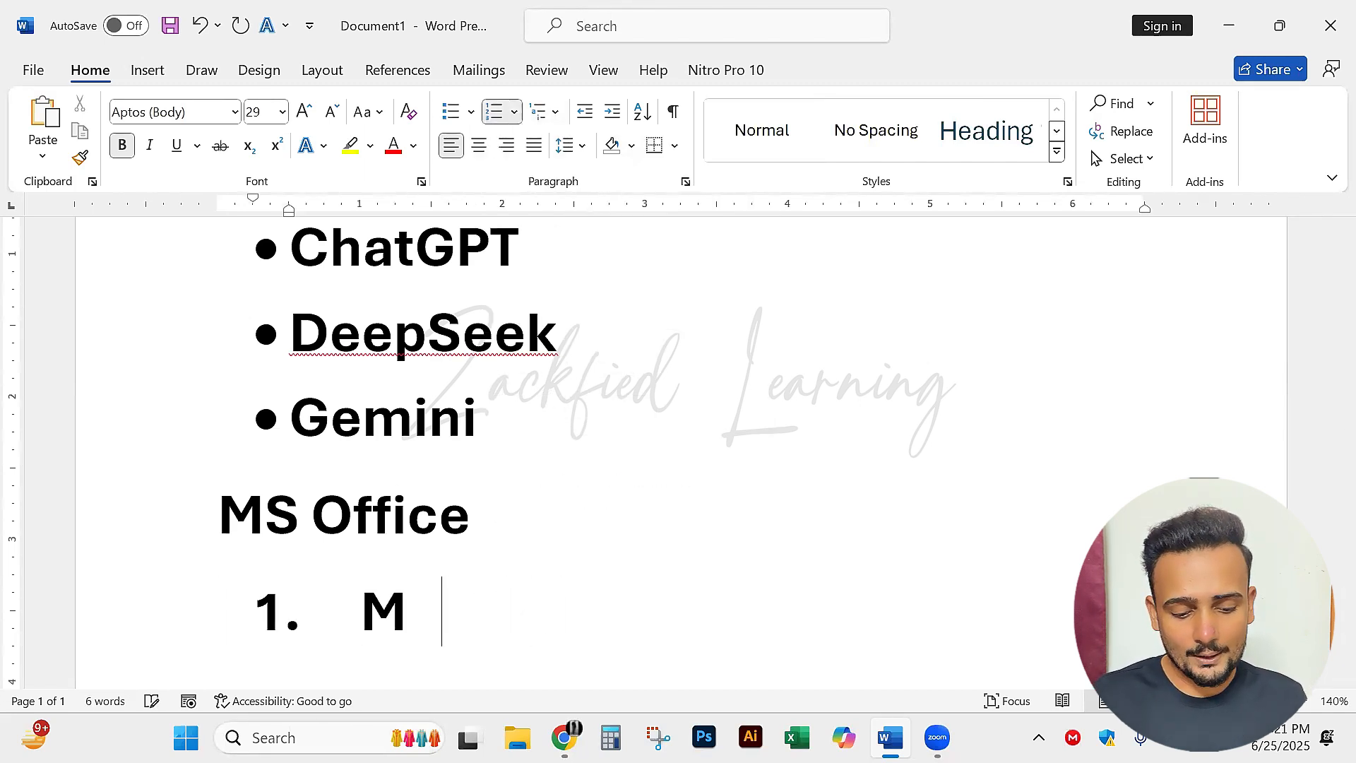
{"action": "key", "text": "BackSpace"}
{"action": "key", "text": "BackSpace"}
{"action": "type", "text": "word"}
{"action": "key", "text": "BackSpace"}
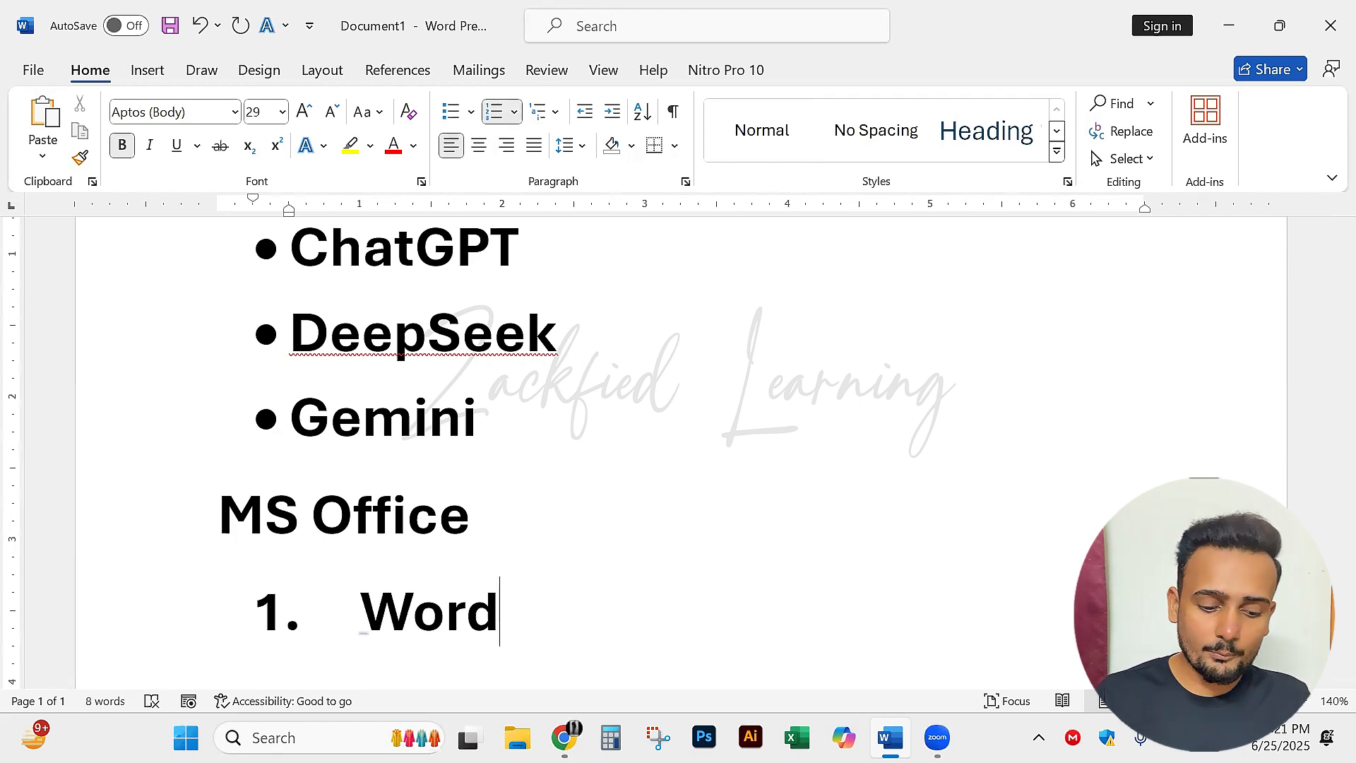
Add PowerPoint and Excel as the second and third items of the numbered list.
{"action": "key", "text": "Return"}
{"action": "type", "text": "Po"}
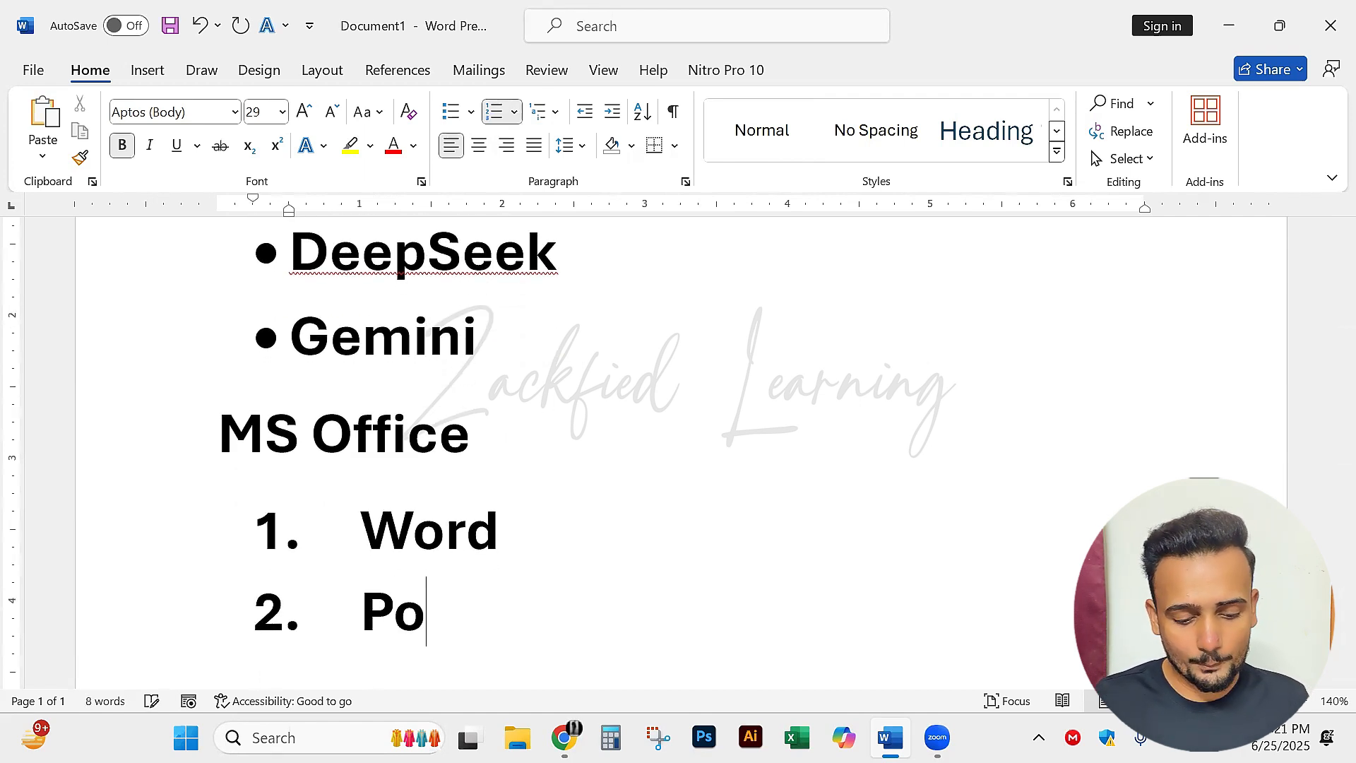
{"action": "type", "text": "we"}
{"action": "key", "text": "BackSpace"}
{"action": "type", "text": "werPoint"}
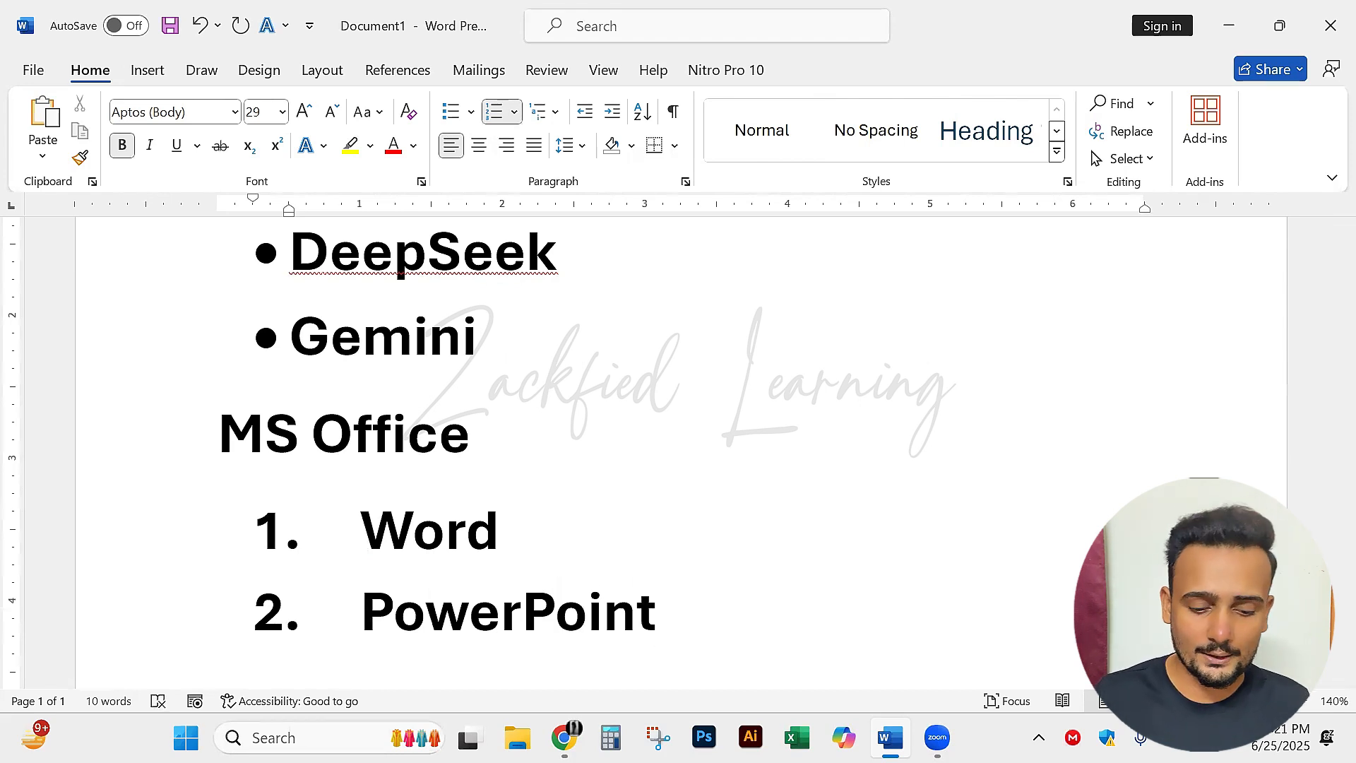
{"action": "key", "text": "Return"}
{"action": "type", "text": "Excel"}
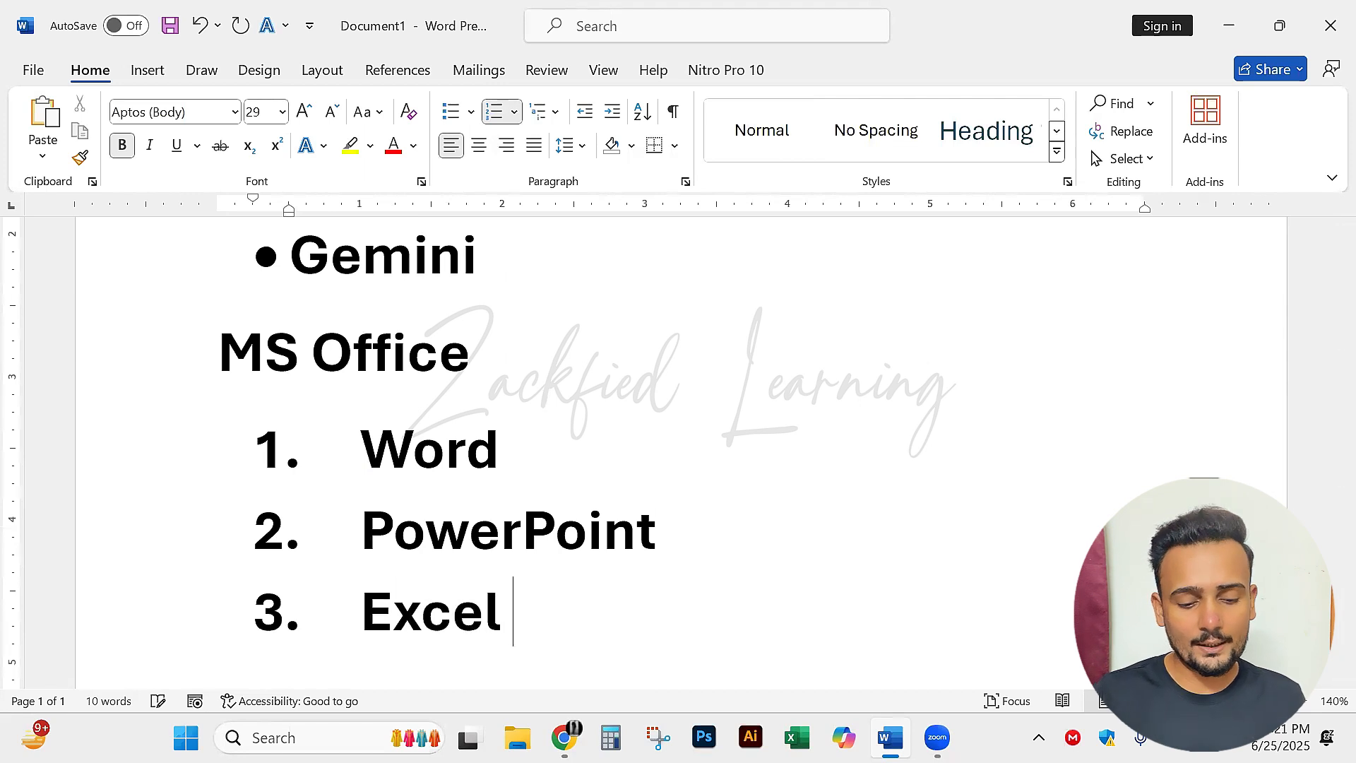
{"action": "key", "text": "BackSpace"}
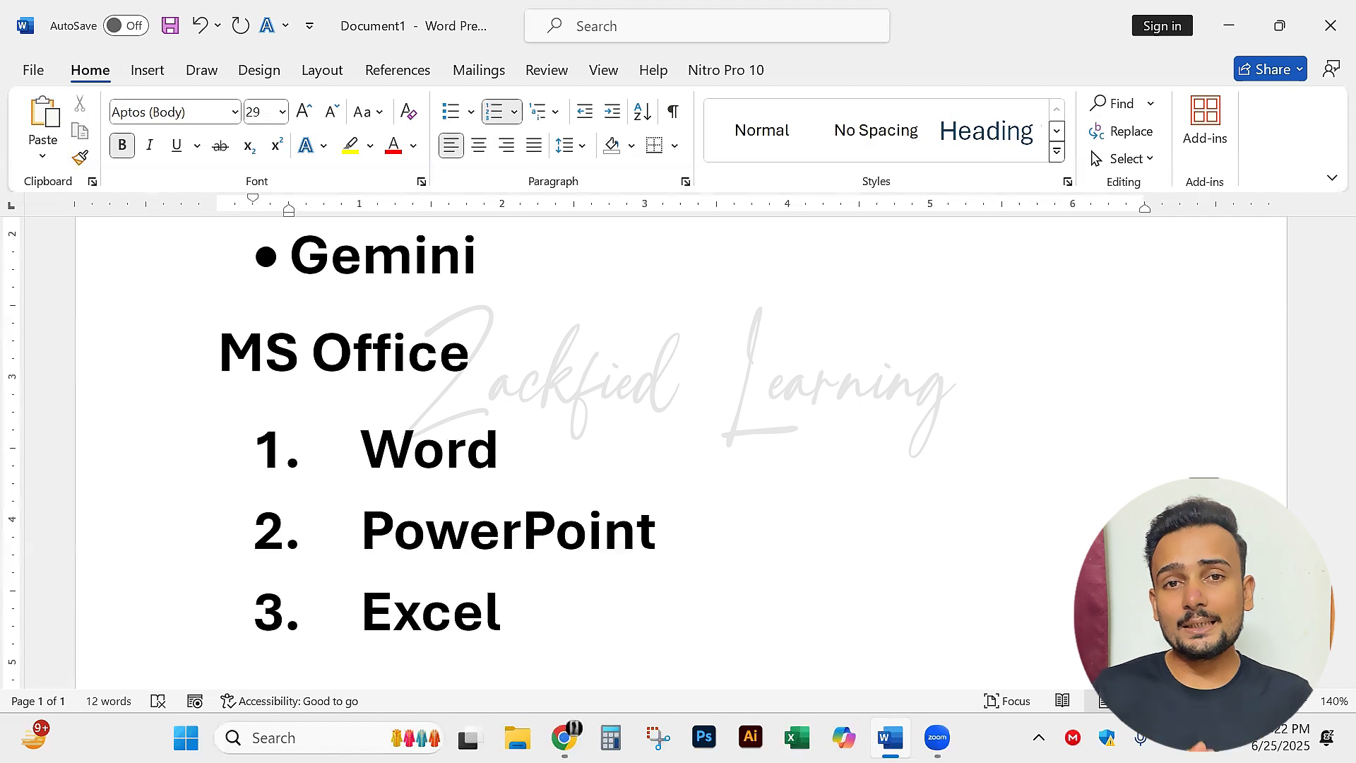
{"action": "key", "text": "BackSpace"}
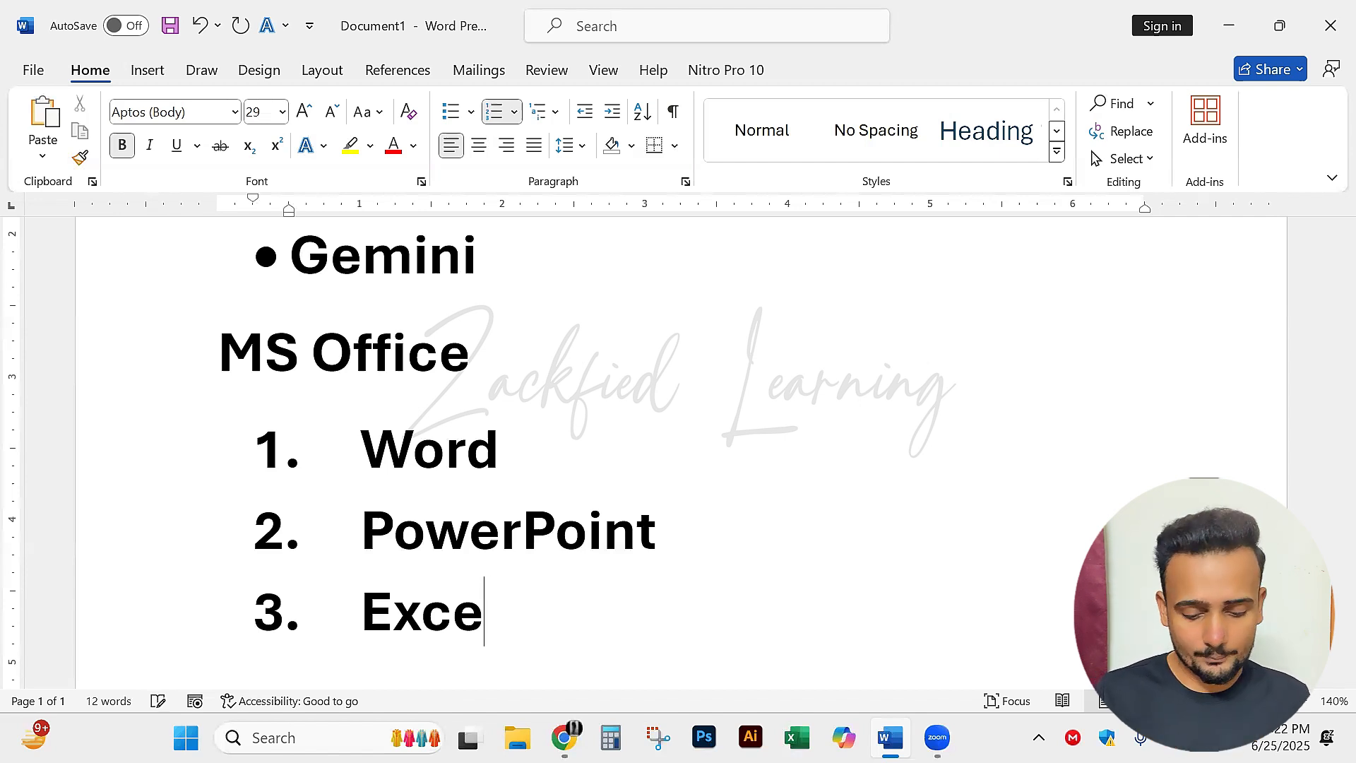
{"action": "type", "text": "l"}
Add Email and Internet as the fourth and fifth items of the numbered list.
{"action": "key", "text": "Return"}
{"action": "type", "text": "email"}
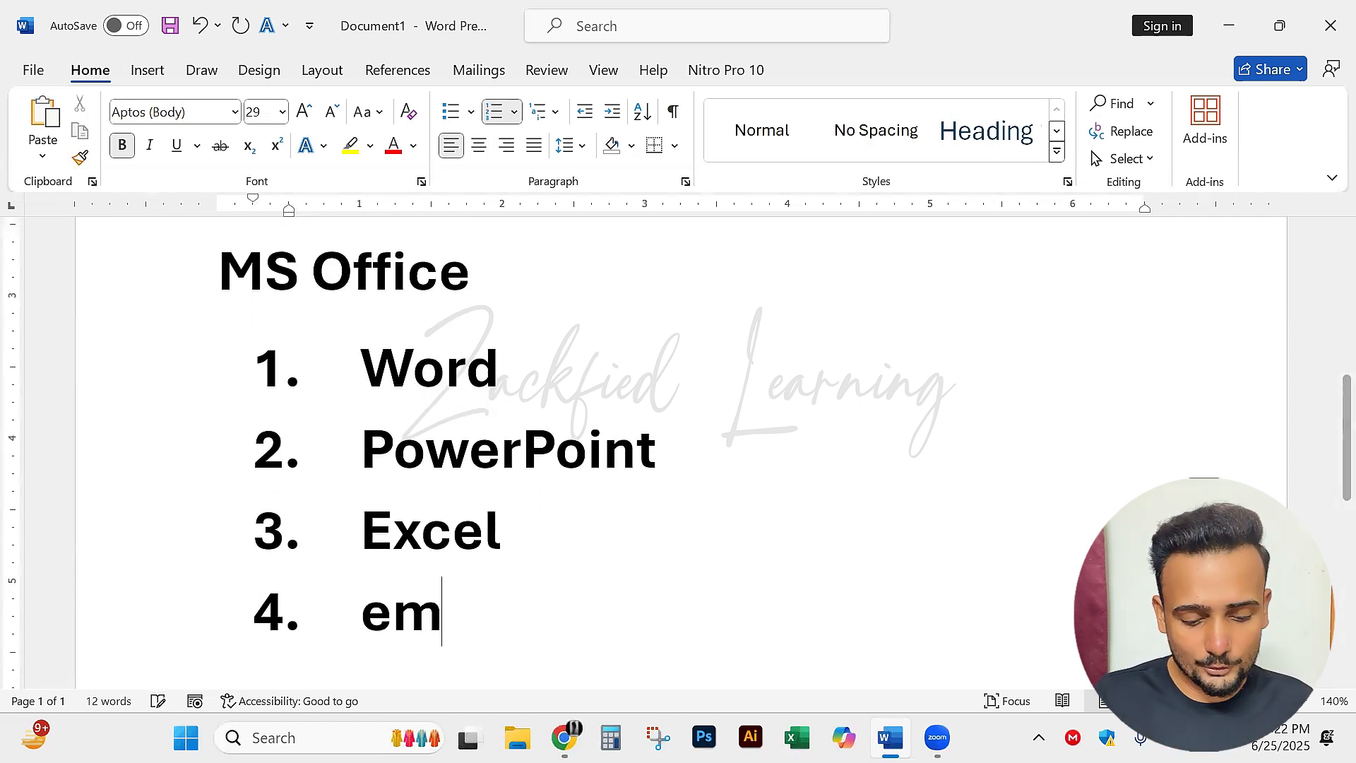
{"action": "key", "text": "BackSpace"}
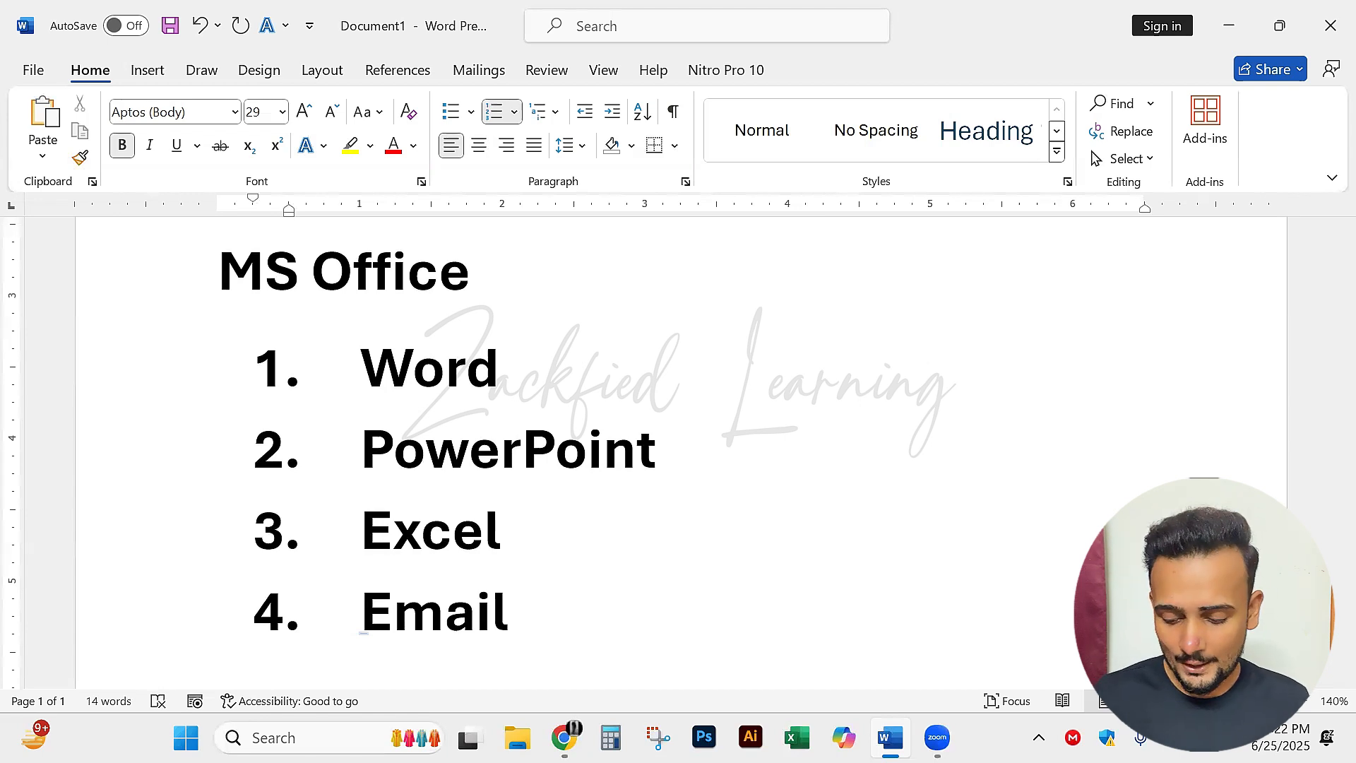
{"action": "key", "text": "Return"}
{"action": "type", "text": "Inte"}
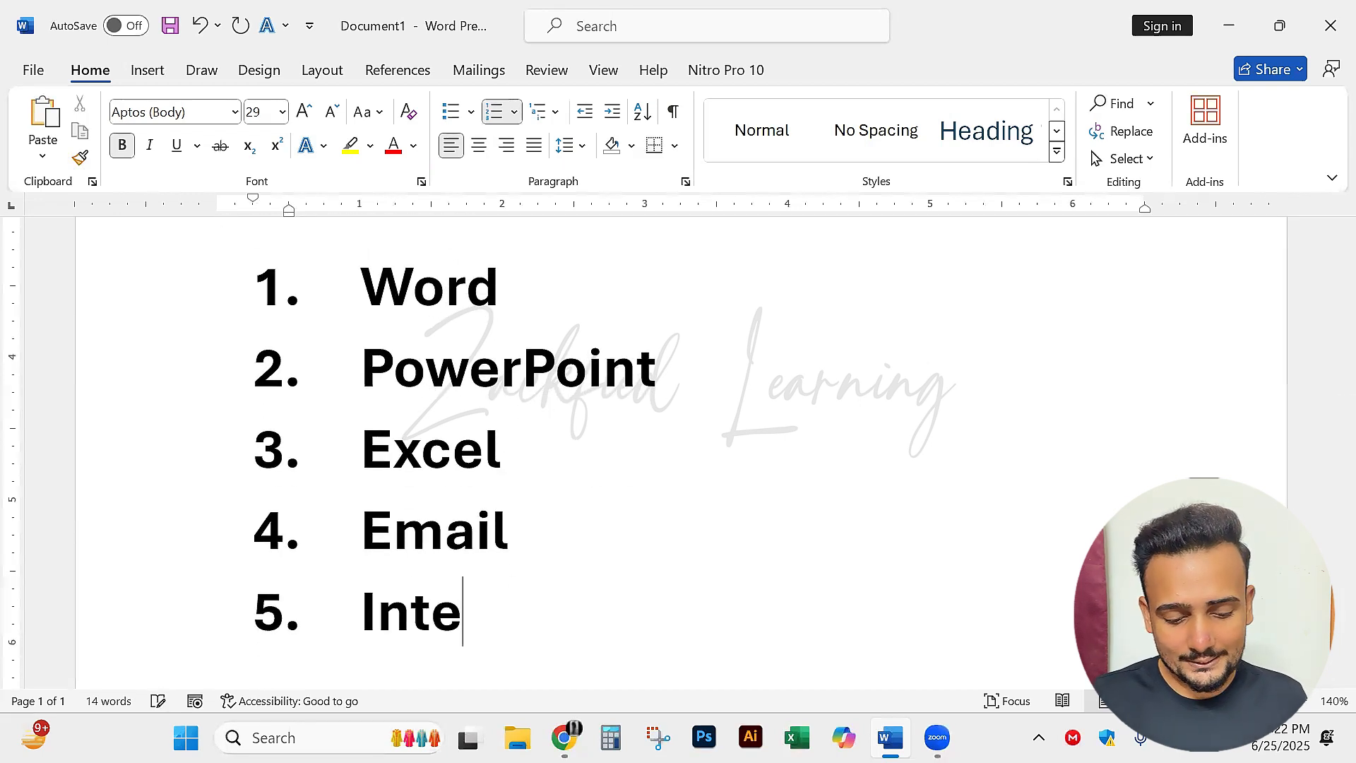
{"action": "type", "text": "rnet"}
{"action": "key", "text": "BackSpace"}
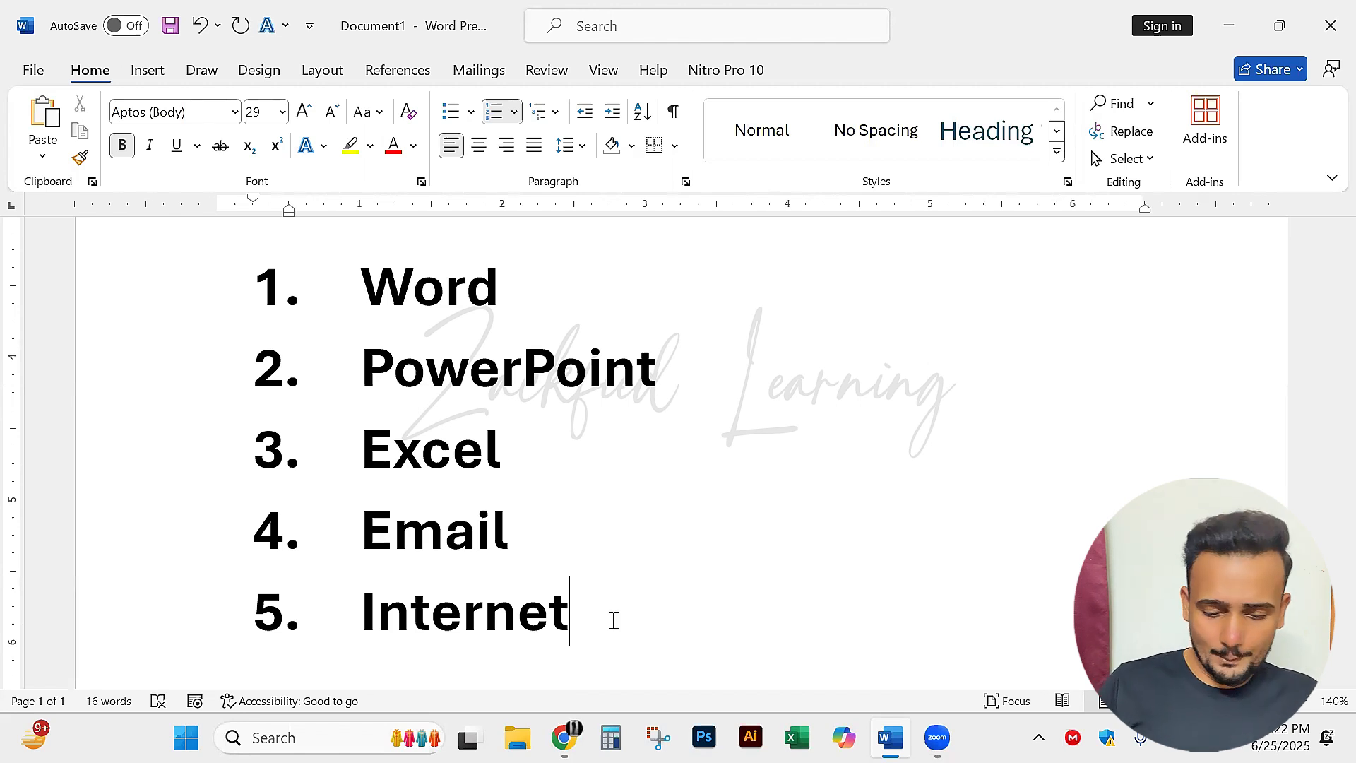
Add Q&A as the sixth item of the numbered list and select that line.
{"action": "key", "text": "Return"}
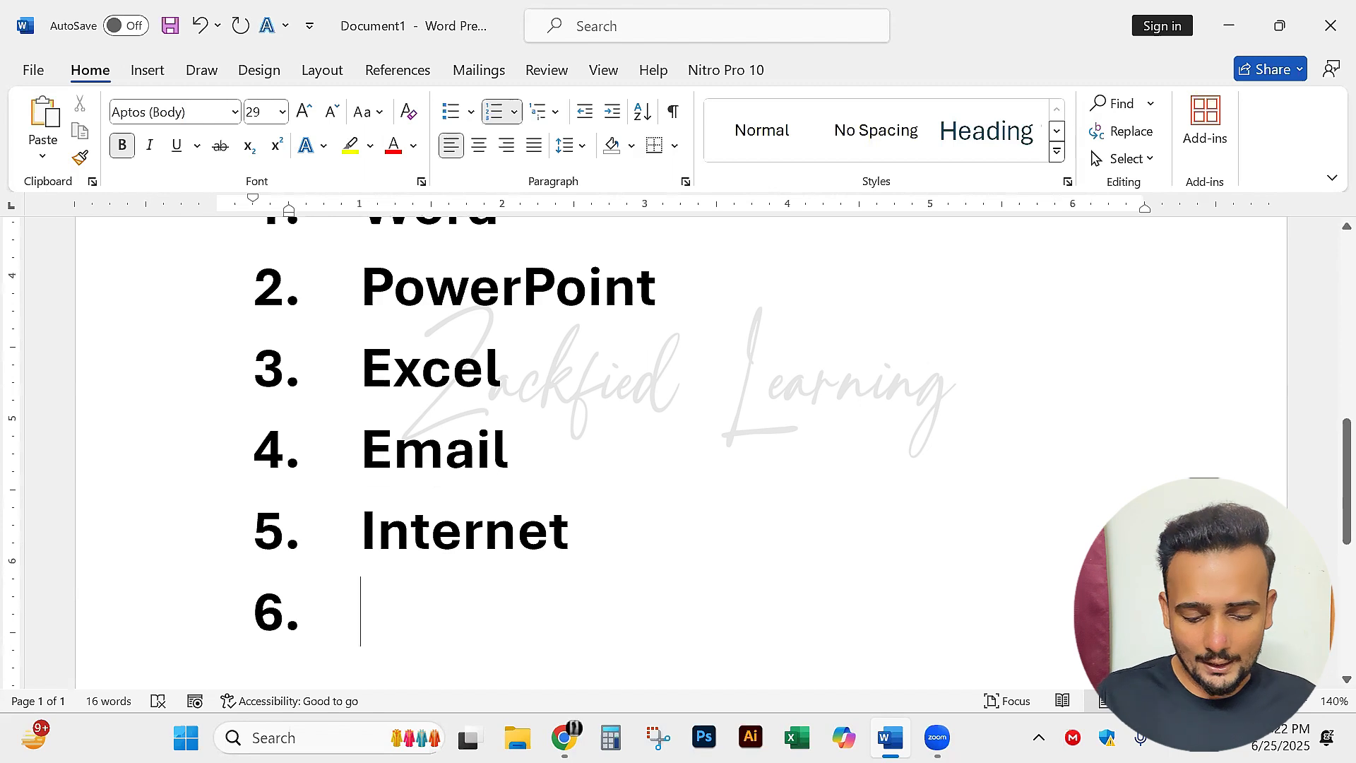
{"action": "type", "text": "Q"}
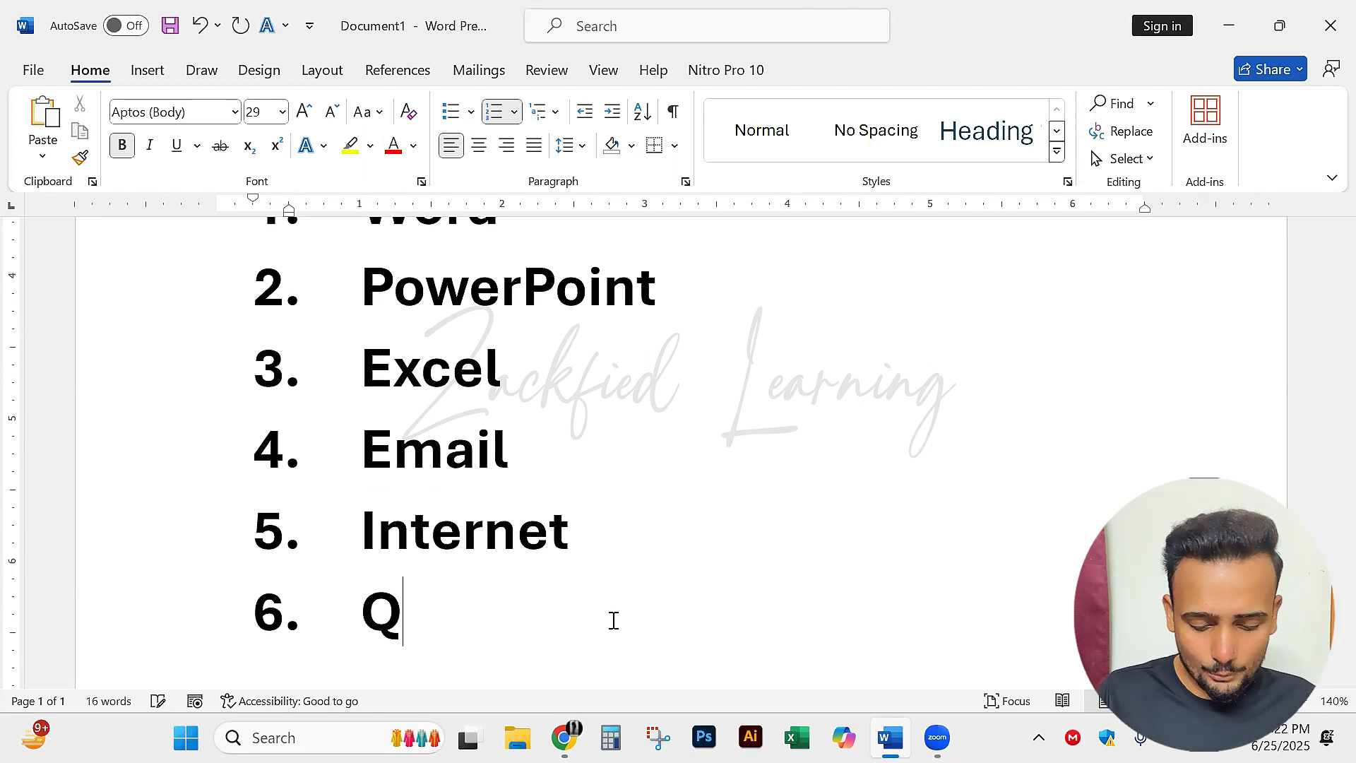
{"action": "type", "text": "&A"}
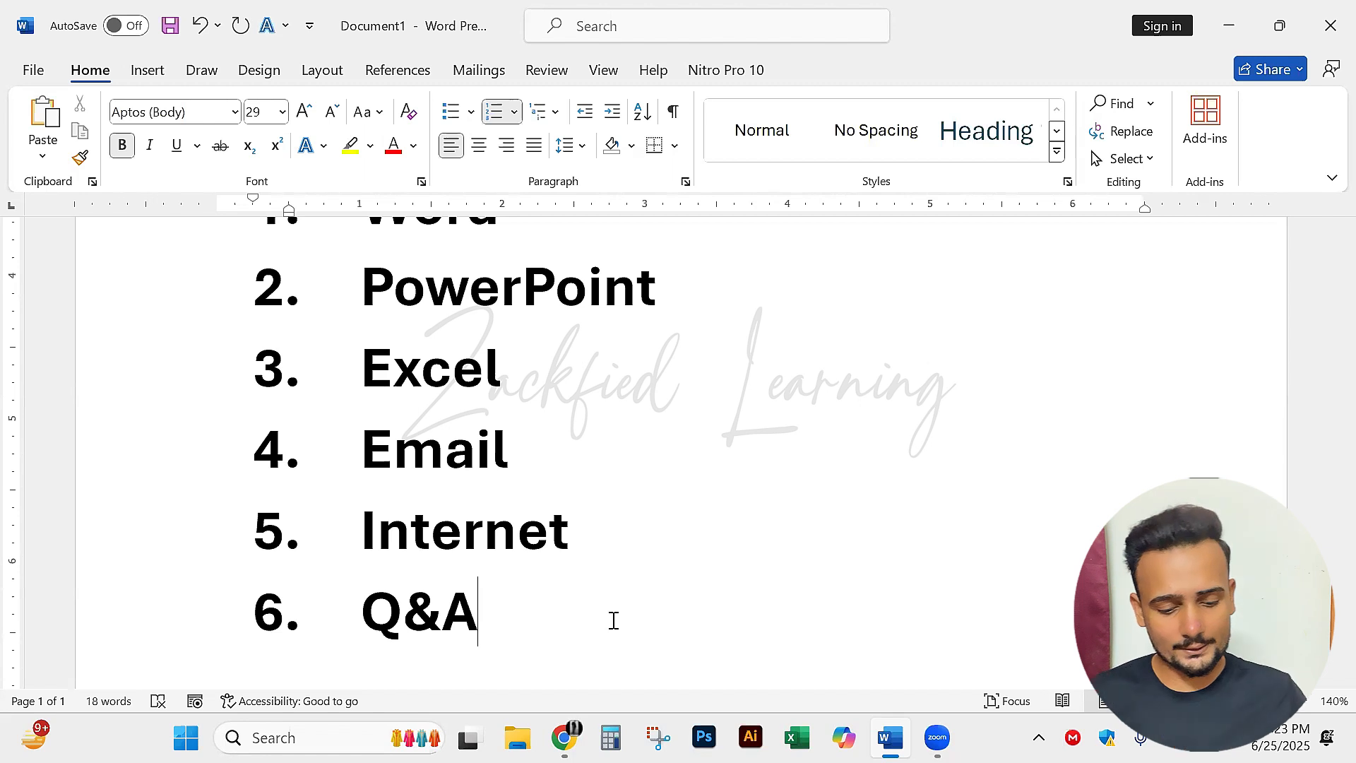
{"action": "left_click", "coordinate": [193, 595]}
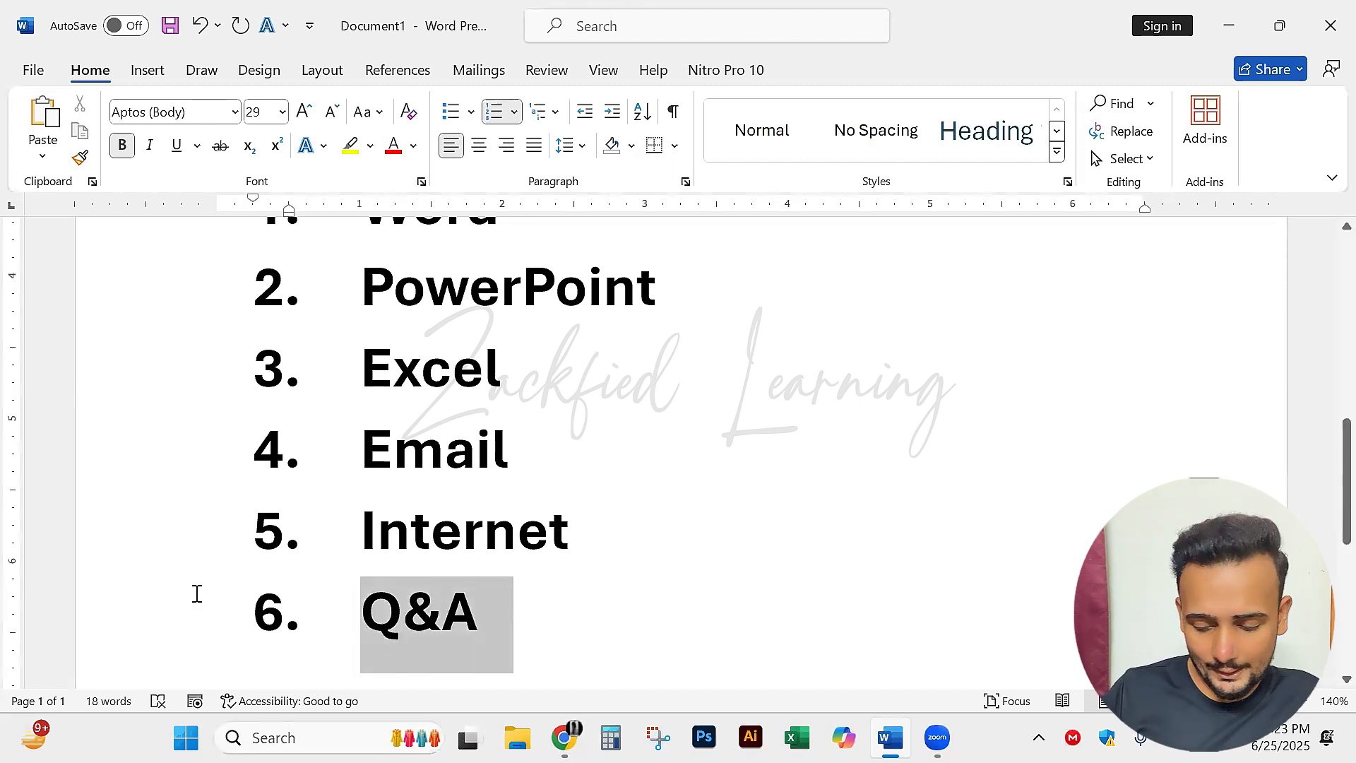
Delete the Q&A item with its number and return the empty line below Internet to the page margin without indentation.
{"action": "key", "text": "BackSpace"}
{"action": "key", "text": "BackSpace"}
{"action": "key", "text": "BackSpace"}
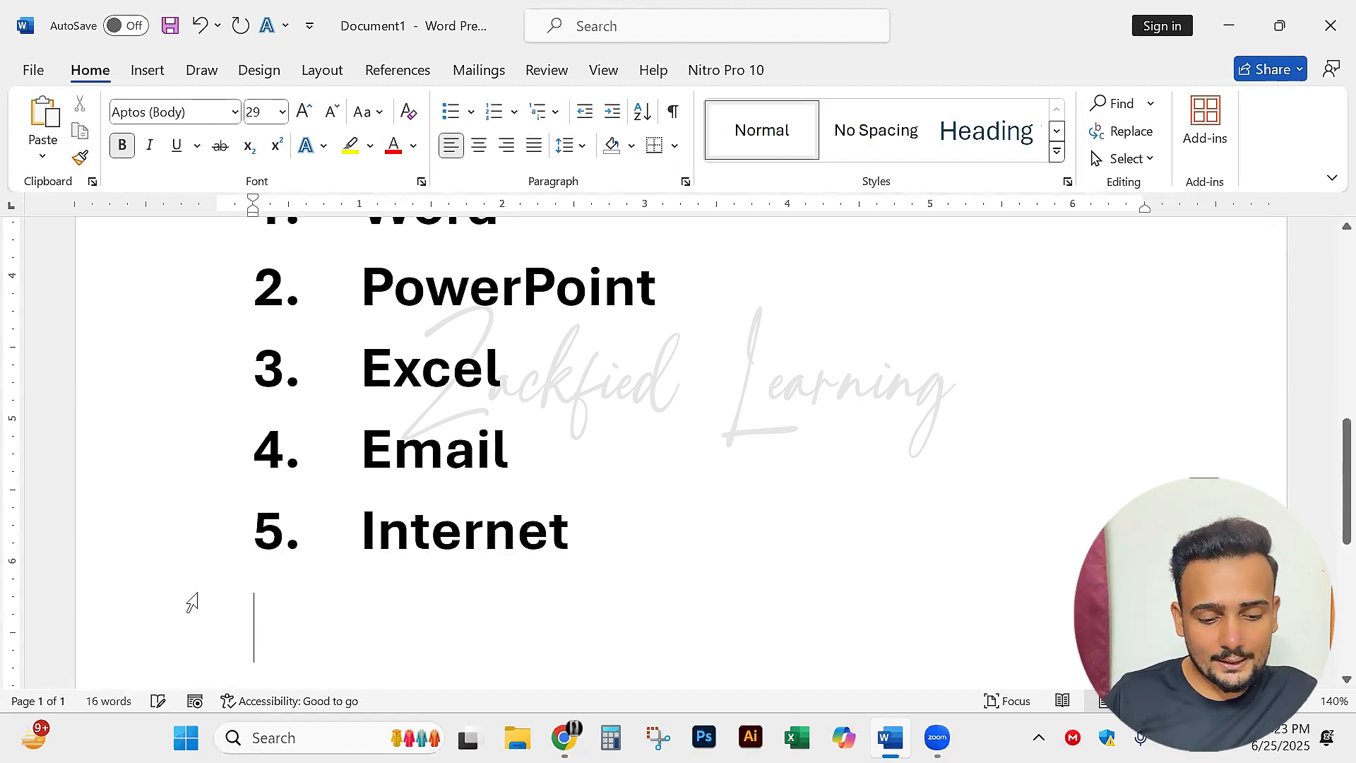
{"action": "type", "text": "\\"}
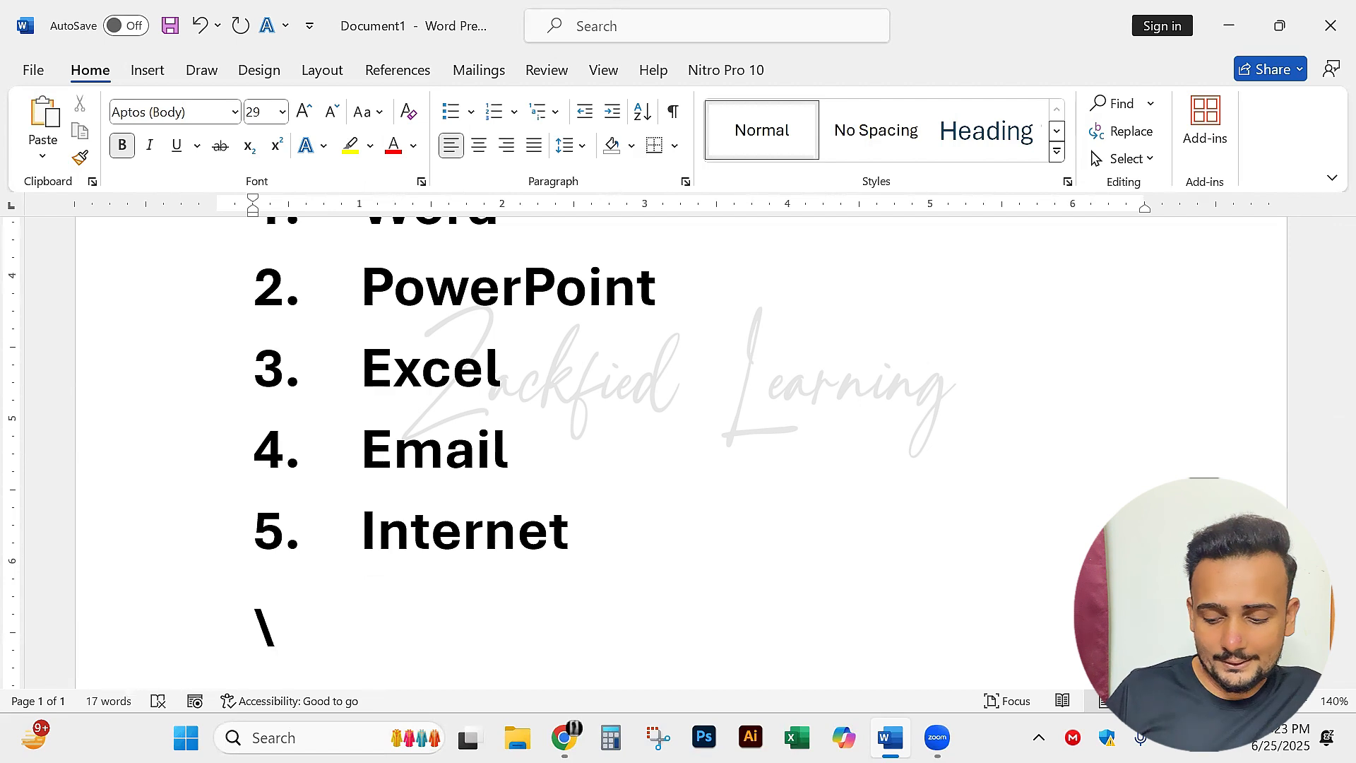
{"action": "scroll", "coordinate": [678, 452], "scroll_direction": "up", "scroll_amount": 1}
{"action": "key", "text": "BackSpace"}
{"action": "key", "text": "BackSpace"}
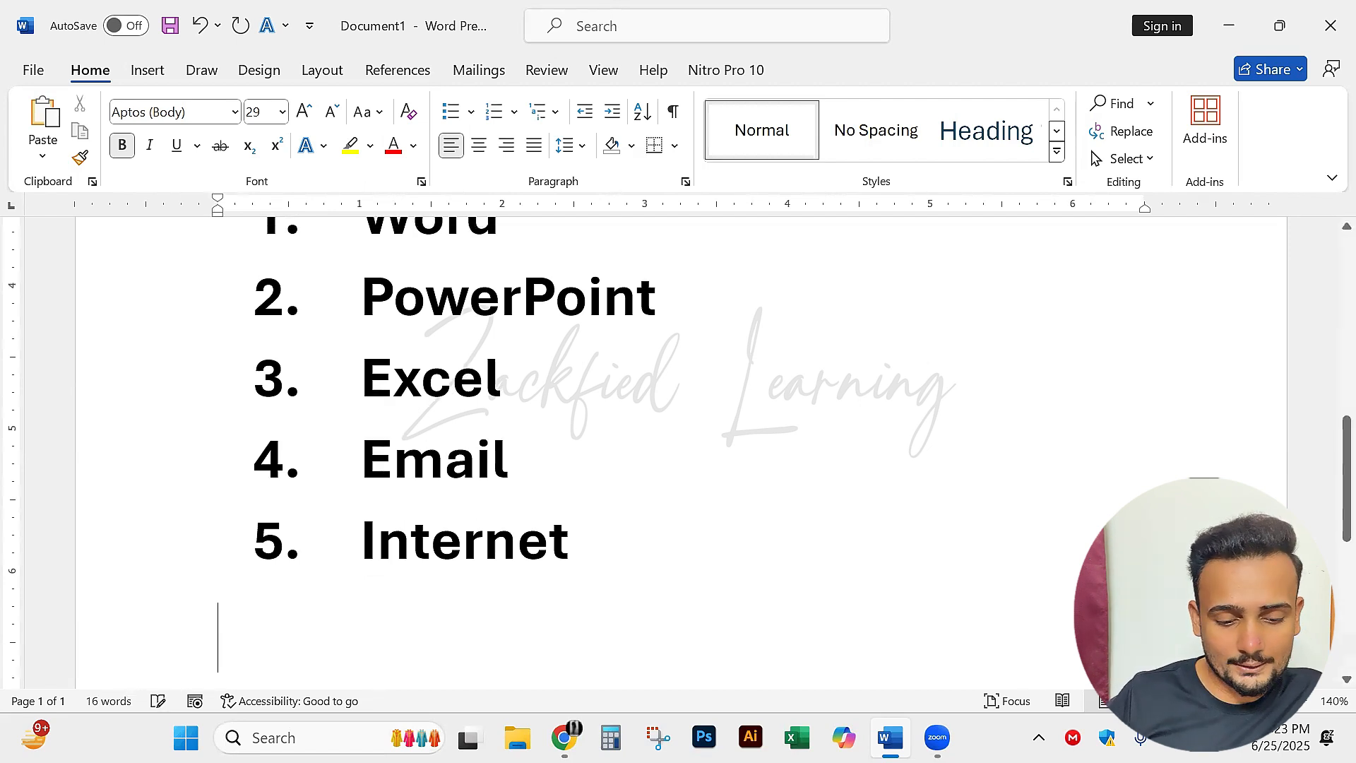
Try the Normal style on the ChatGPT bullet under CIT and undo it.
{"action": "scroll", "coordinate": [678, 452], "scroll_direction": "up", "scroll_amount": 1}
{"action": "scroll", "coordinate": [678, 452], "scroll_direction": "up", "scroll_amount": 1}
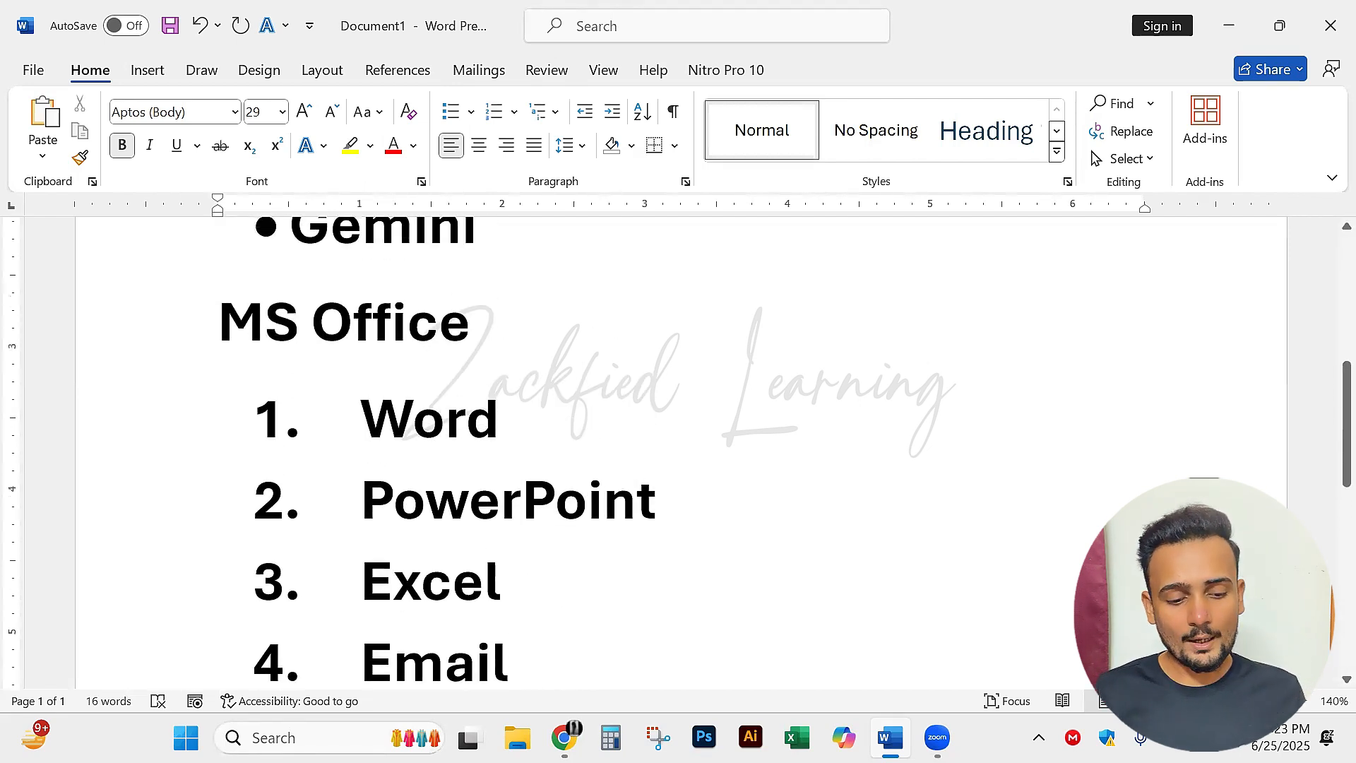
{"action": "scroll", "coordinate": [581, 274], "scroll_direction": "up", "scroll_amount": 2}
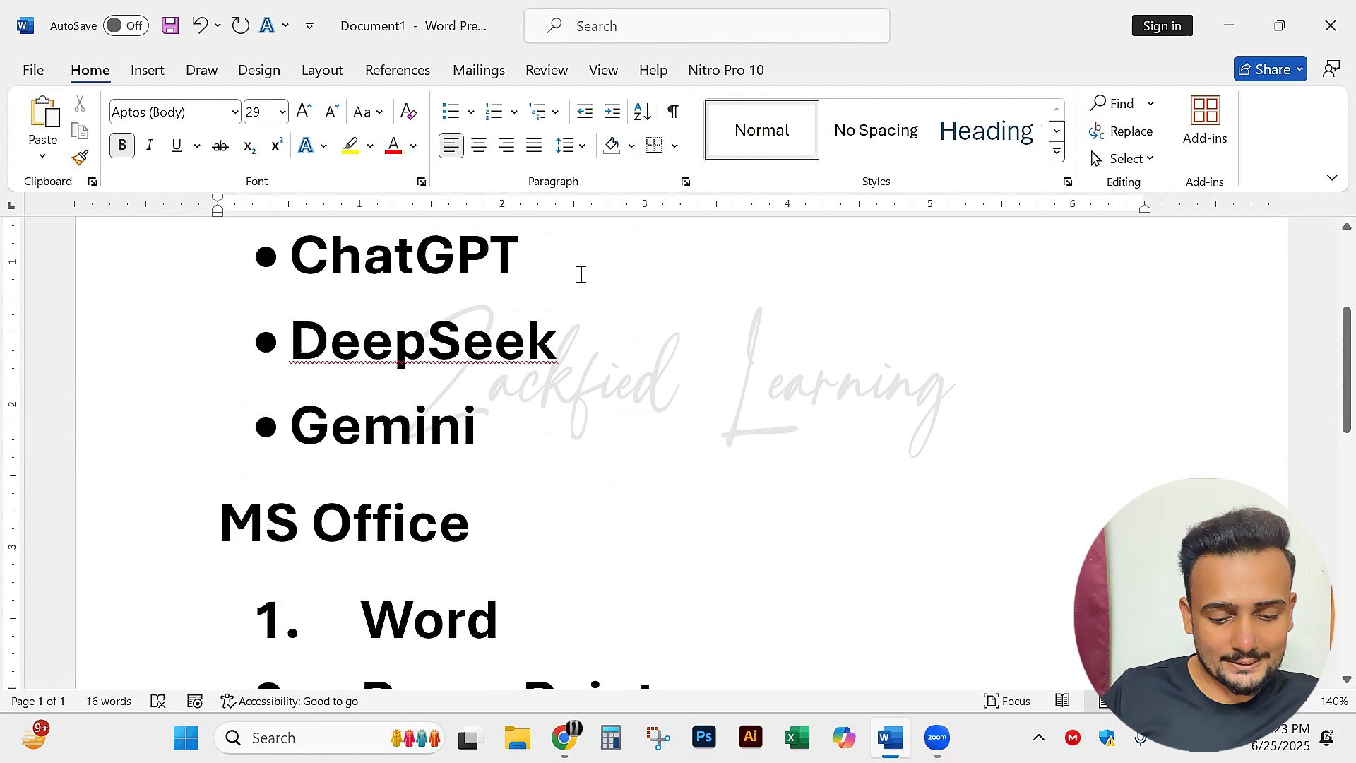
{"action": "left_click", "coordinate": [592, 319]}
{"action": "scroll", "coordinate": [590, 318], "scroll_direction": "up", "scroll_amount": 2}
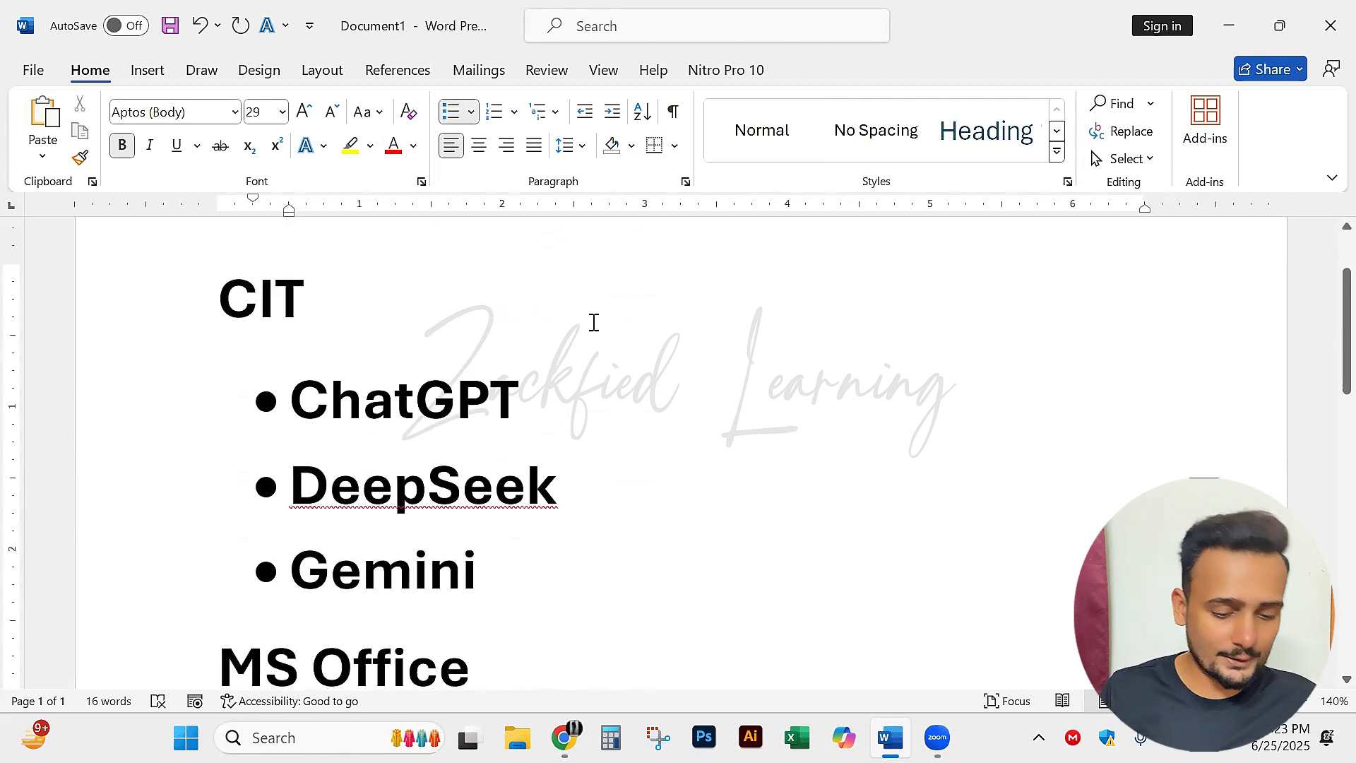
{"action": "left_click", "coordinate": [564, 376]}
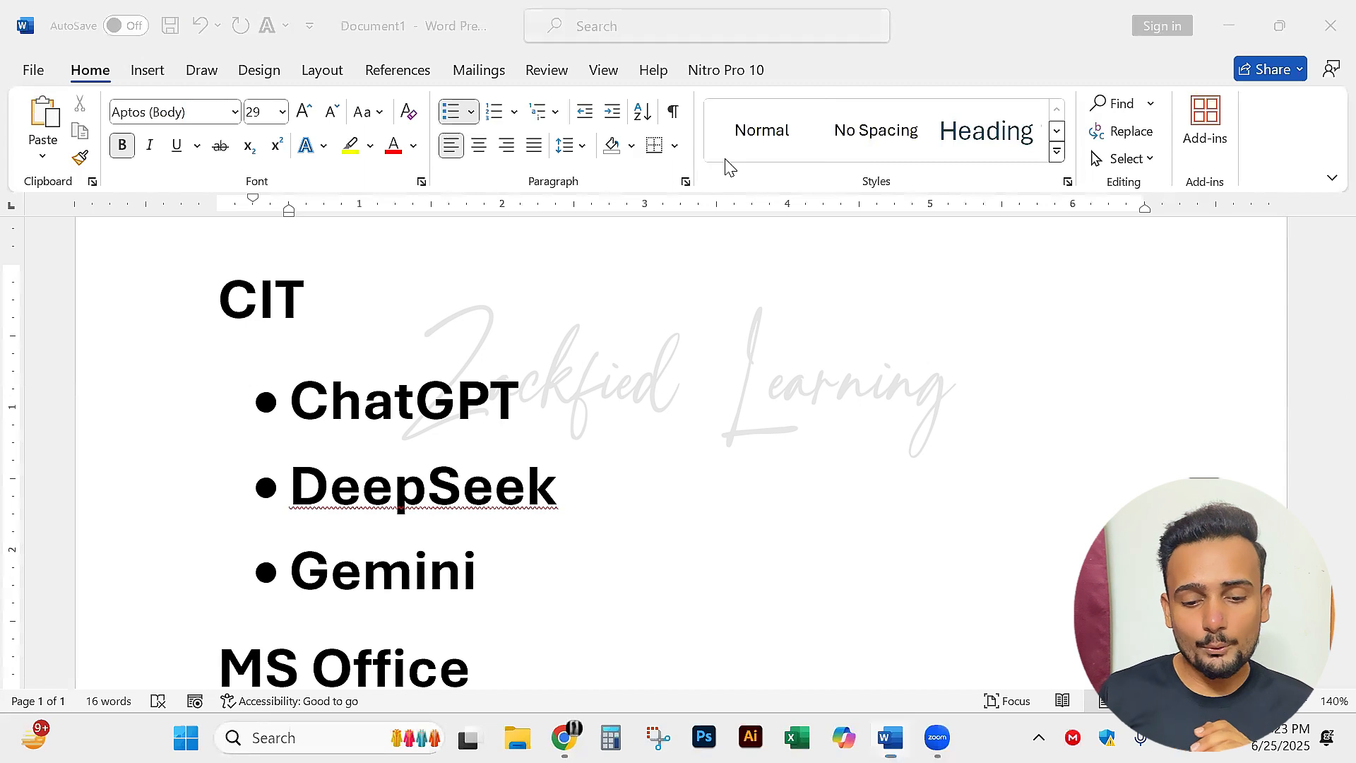
{"action": "left_click", "coordinate": [736, 133]}
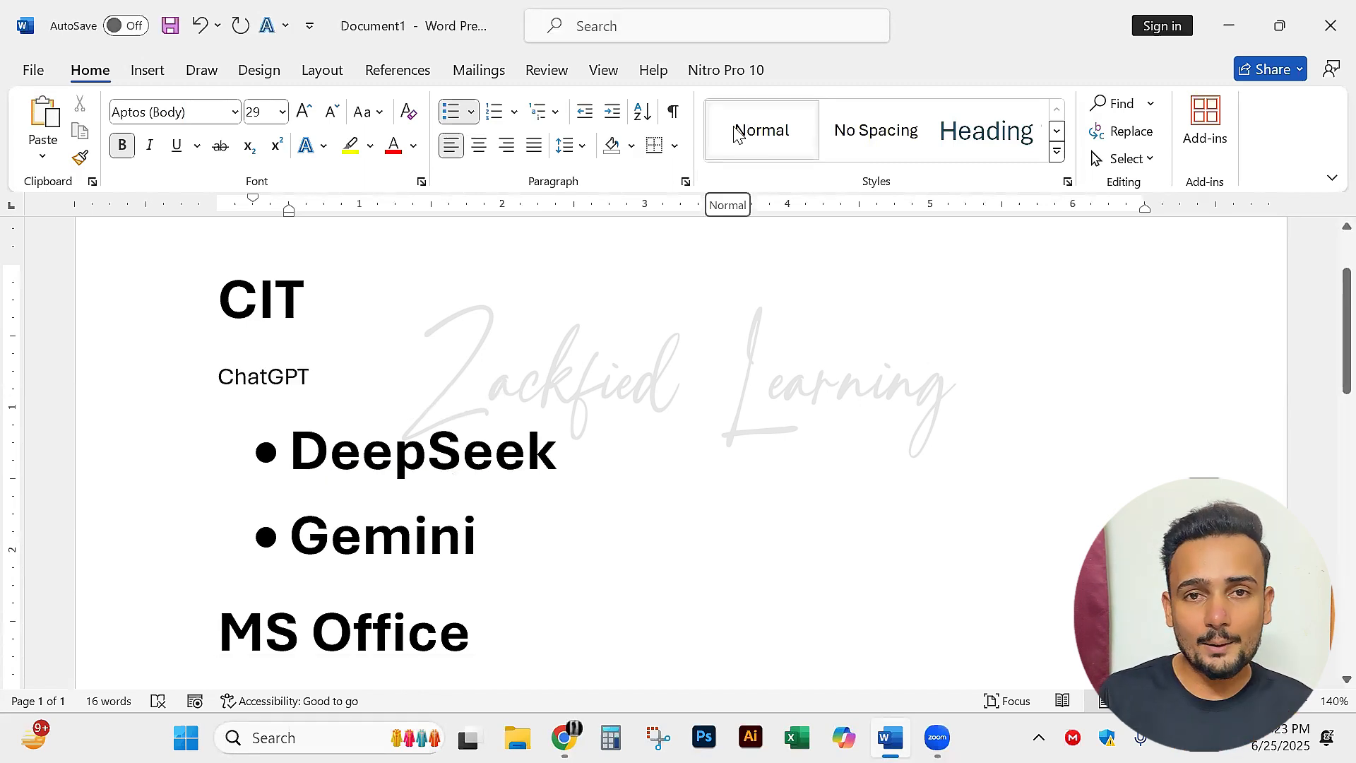
{"action": "key", "text": "ctrl+z"}
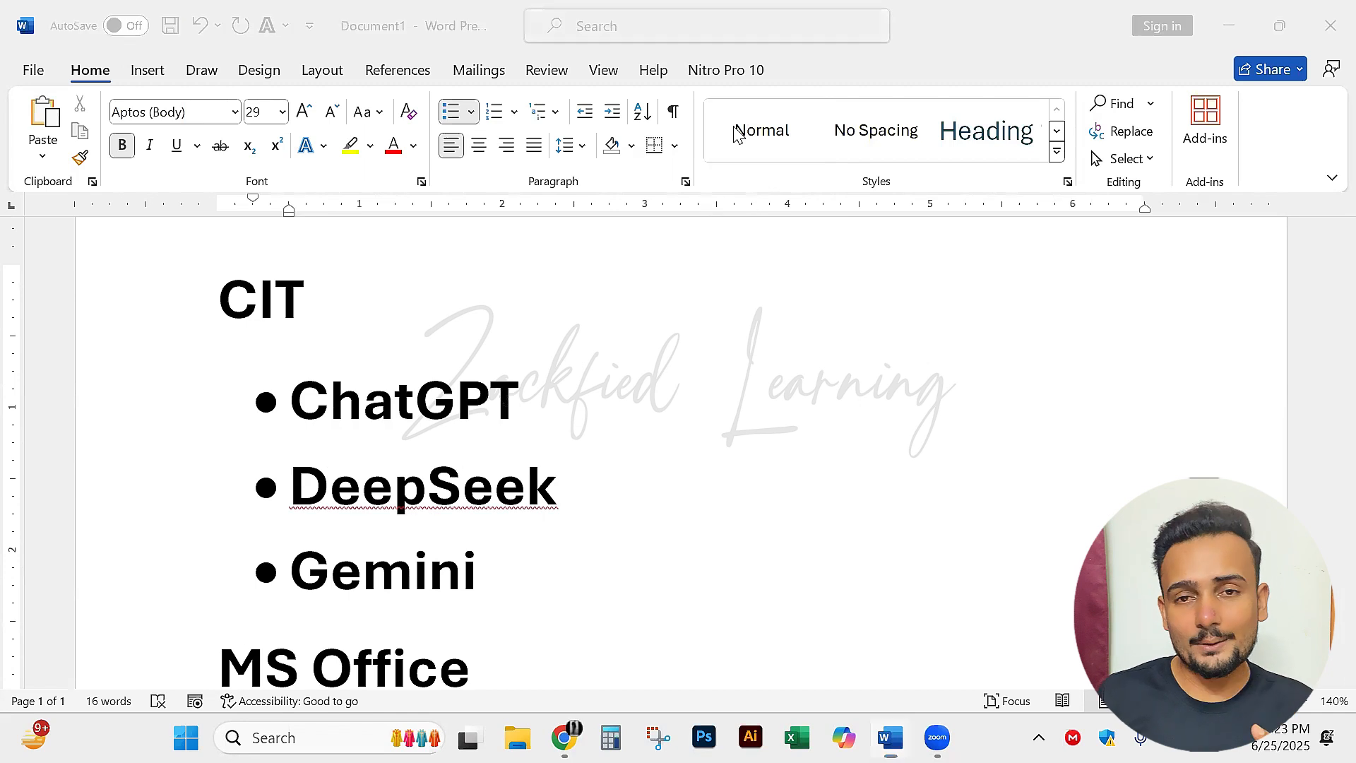
{"action": "key", "text": "ctrl+y"}
{"action": "key", "text": "ctrl+z"}
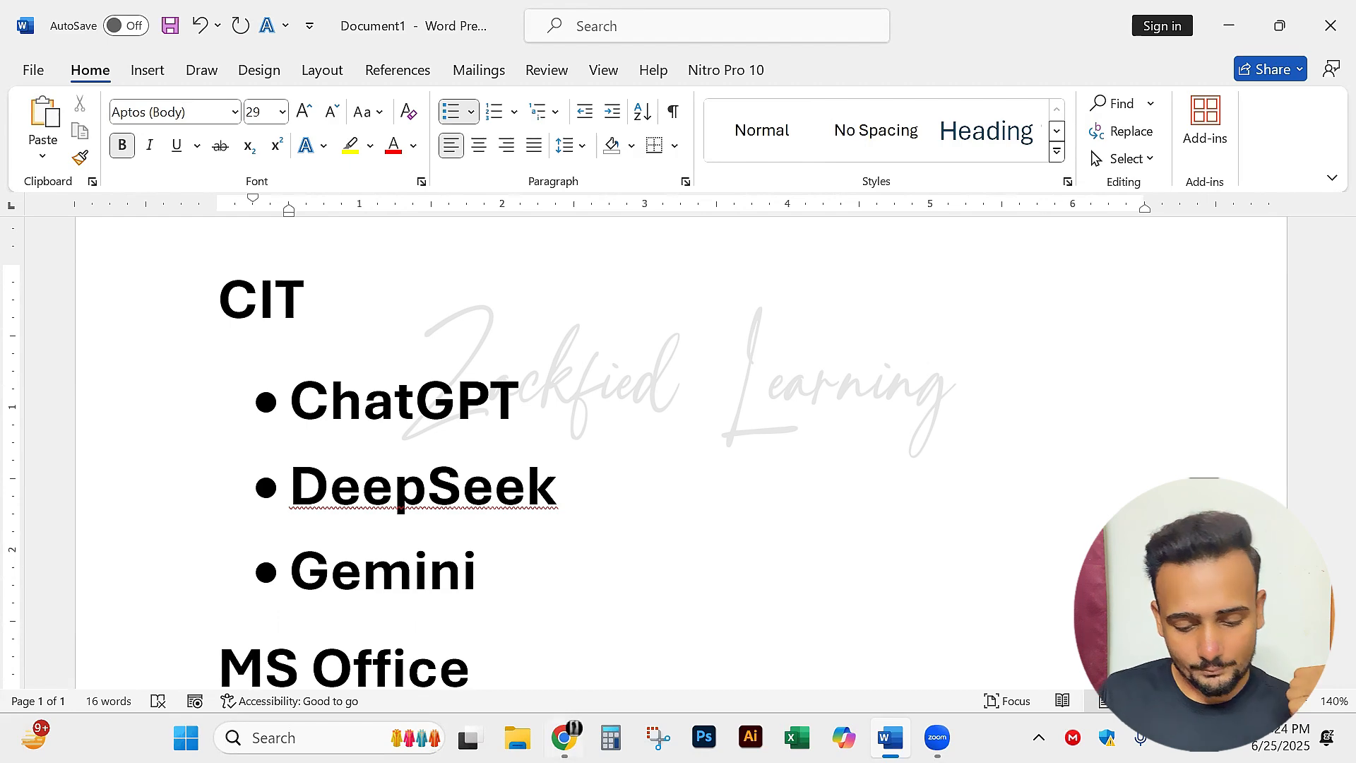
Switch to Chrome and open chatgpt.com in the new tab.
{"action": "left_click", "coordinate": [564, 736]}
{"action": "left_click", "coordinate": [409, 71]}
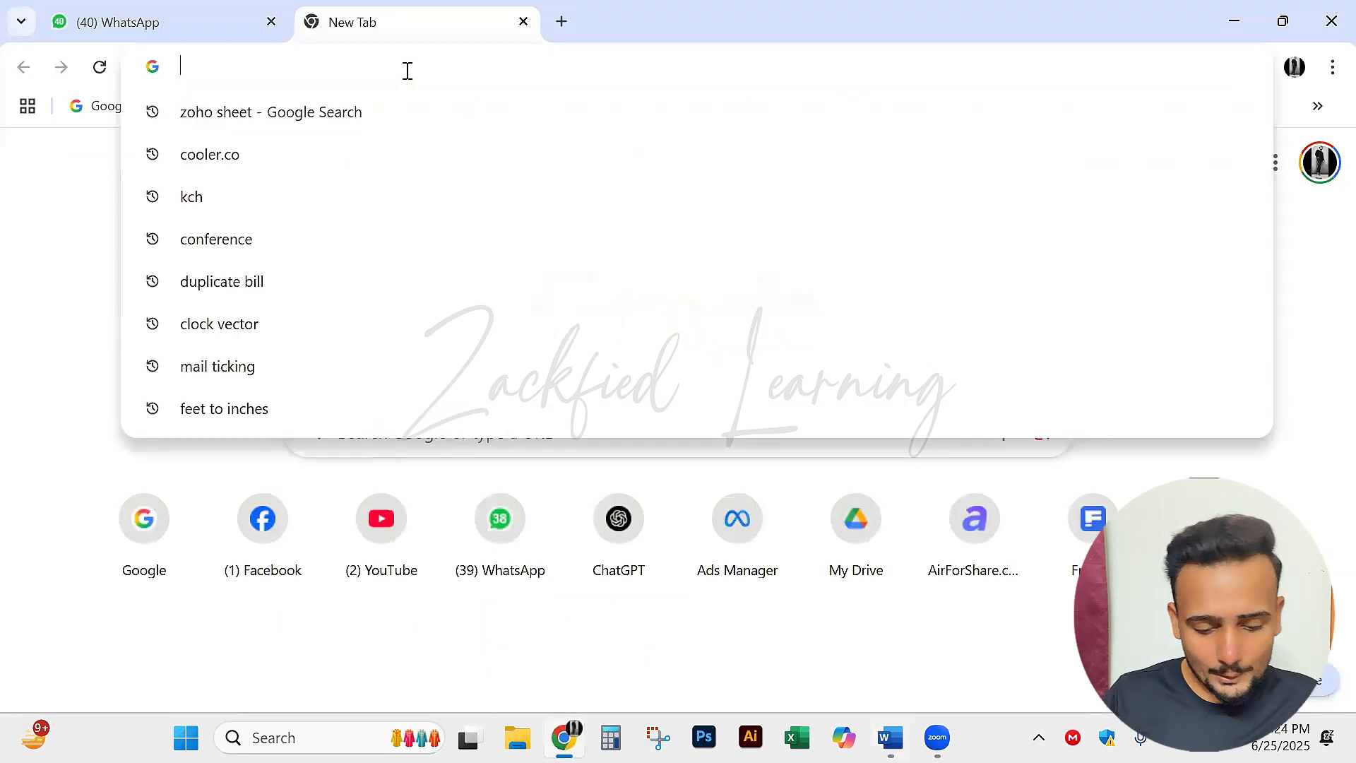
{"action": "type", "text": "Chatgpt.com"}
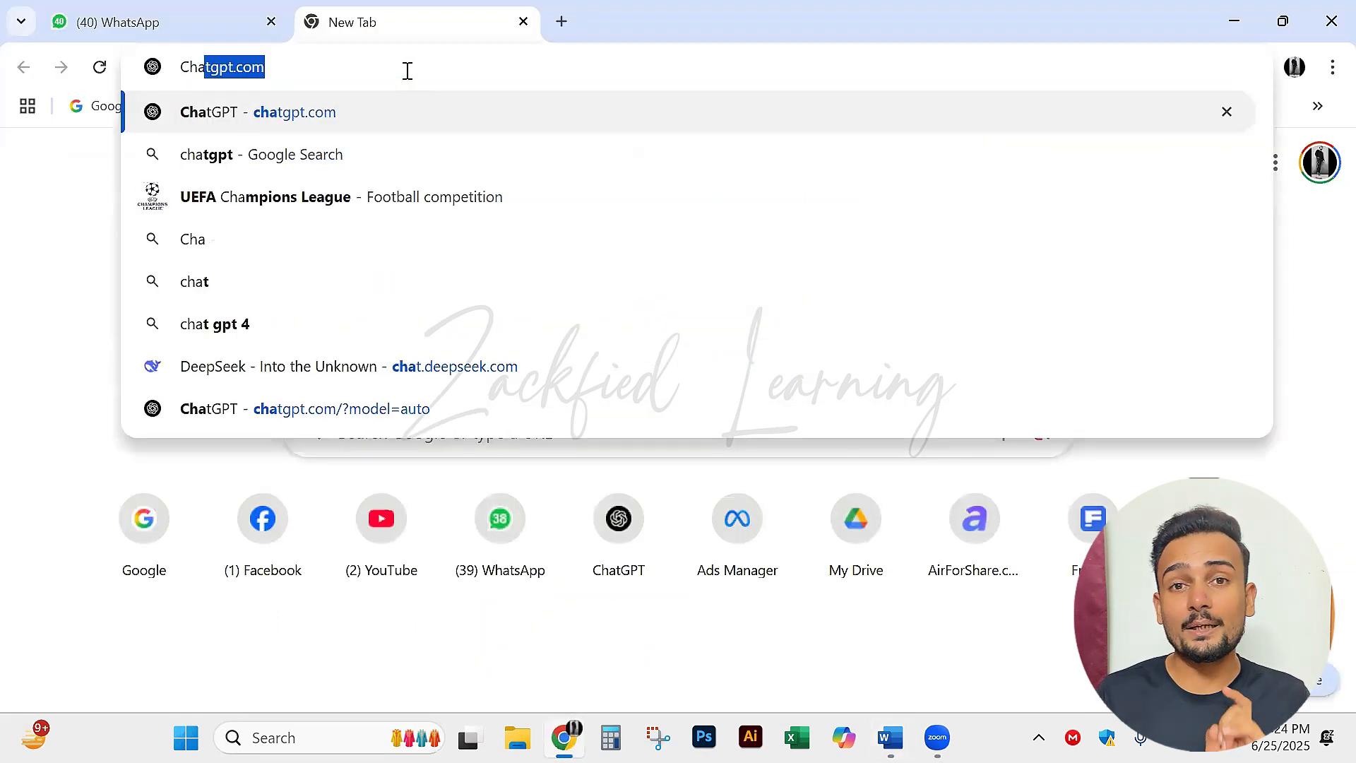
{"action": "key", "text": "Return"}
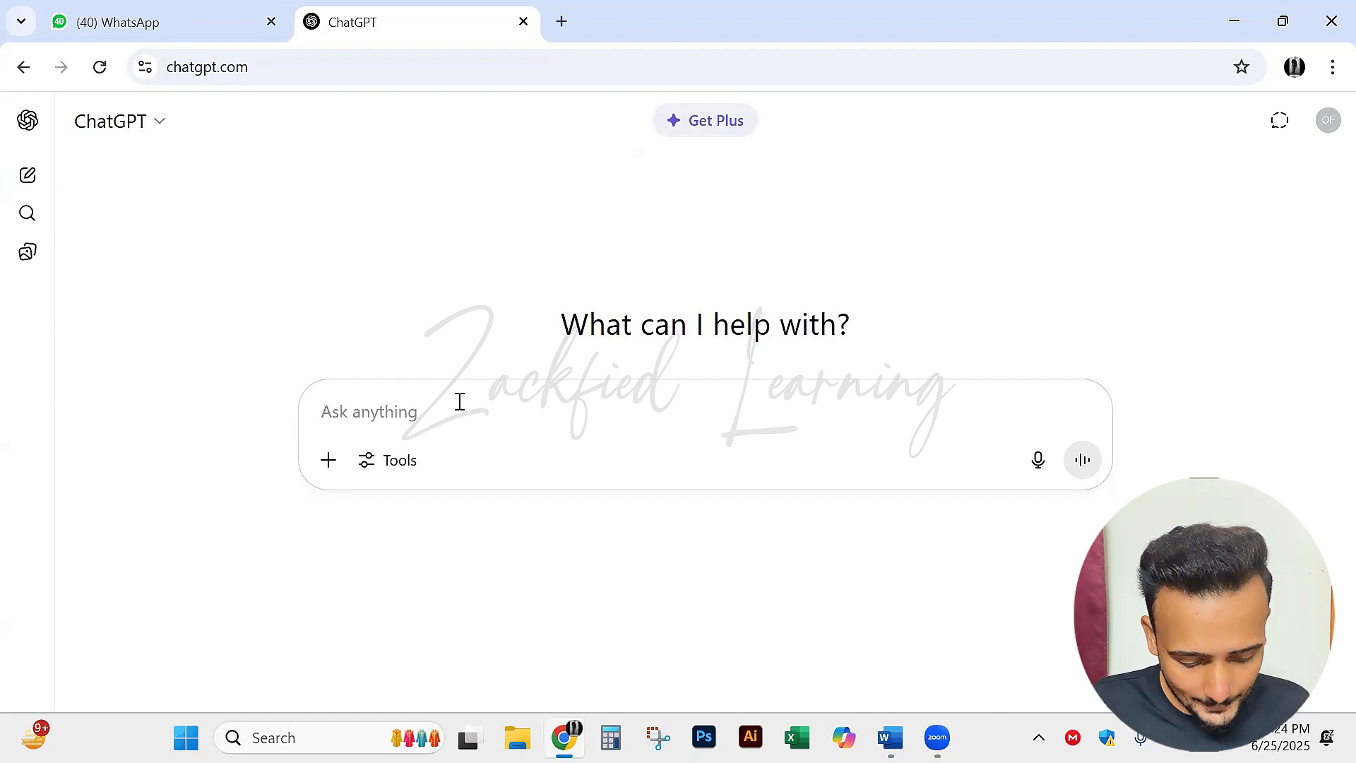
Send ChatGPT the prompt "World Population?".
{"action": "type", "text": "Wolrd"}
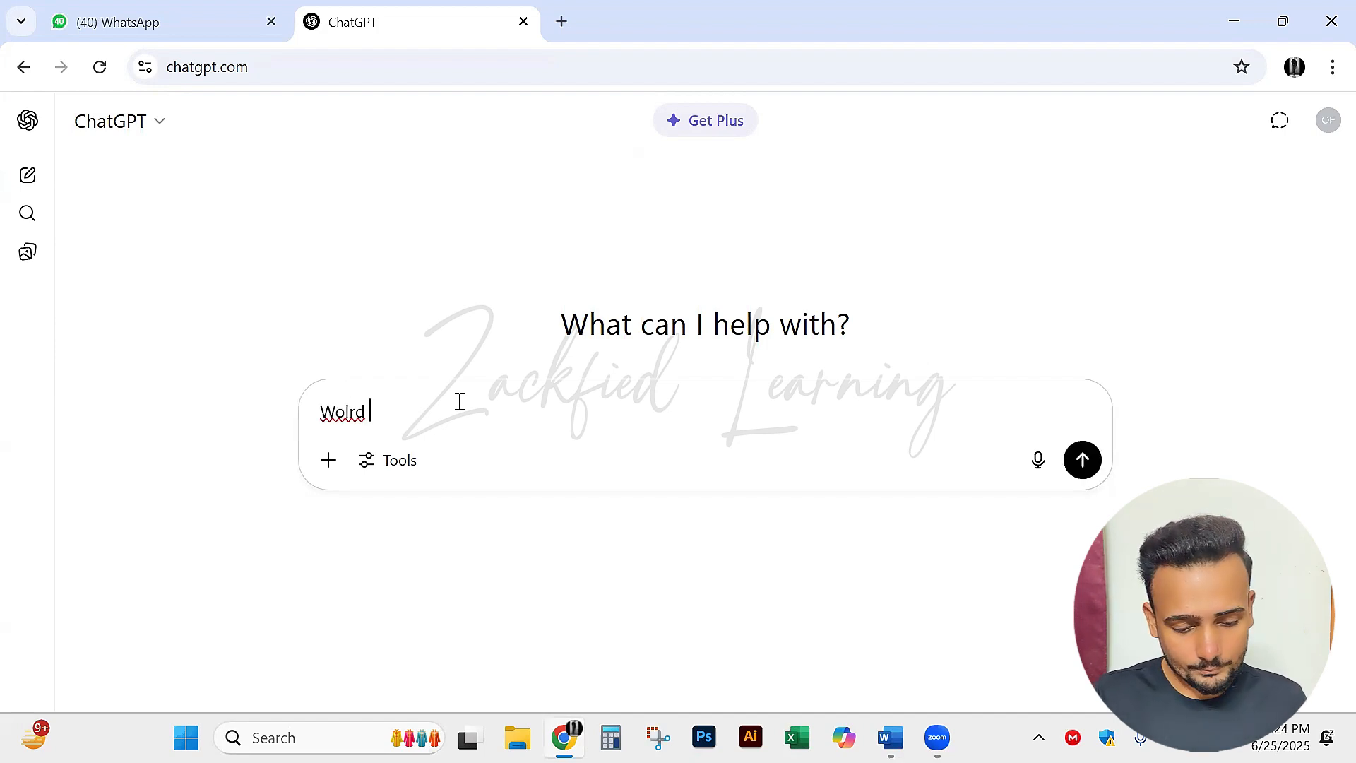
{"action": "key", "text": "ctrl+a"}
{"action": "type", "text": "World "}
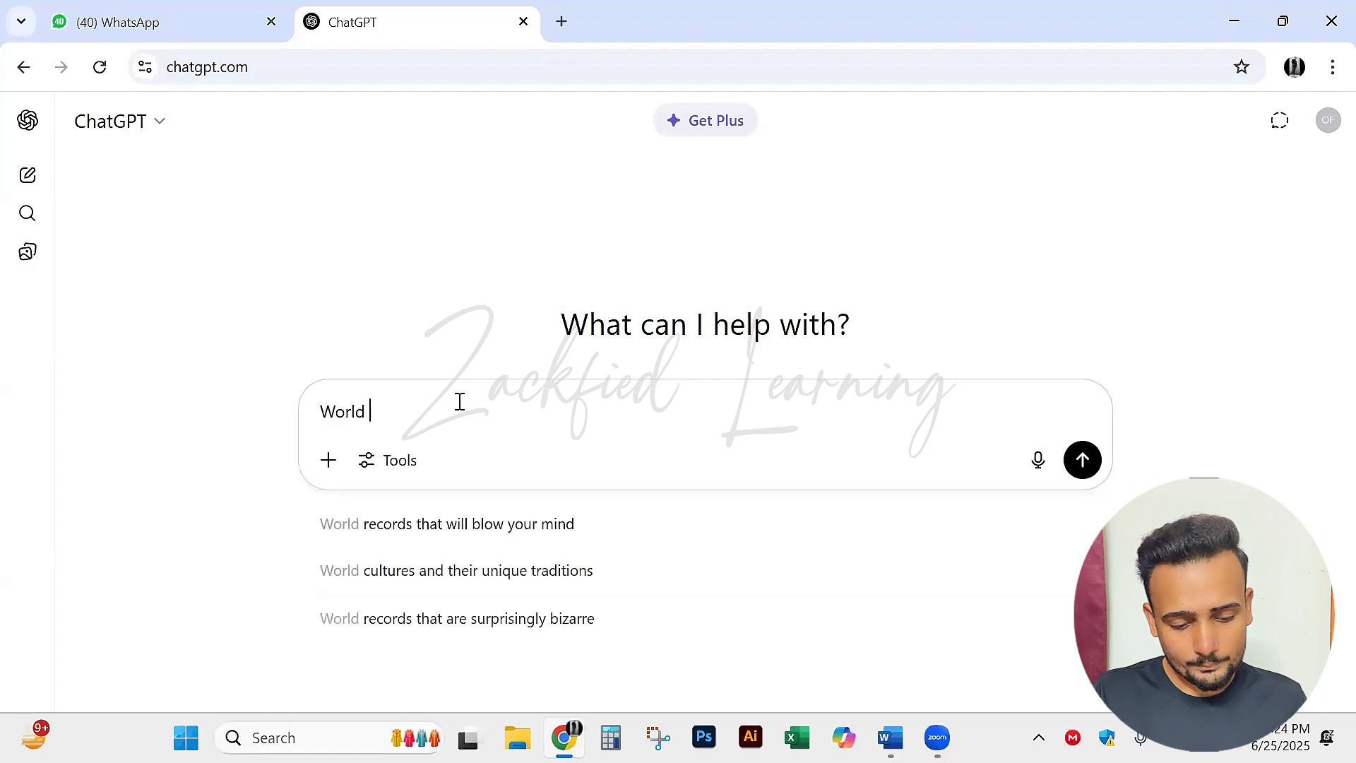
{"action": "type", "text": "Population"}
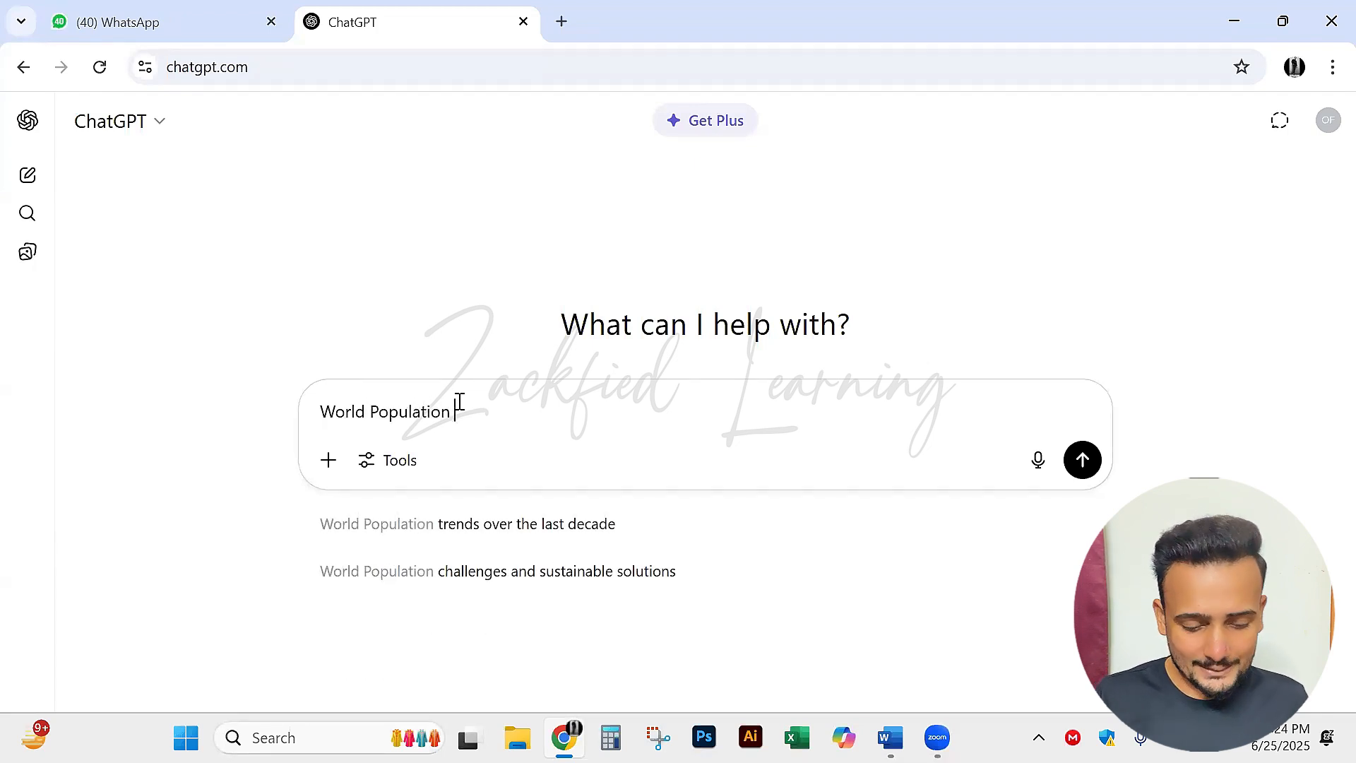
{"action": "key", "text": "BackSpace"}
{"action": "type", "text": "?"}
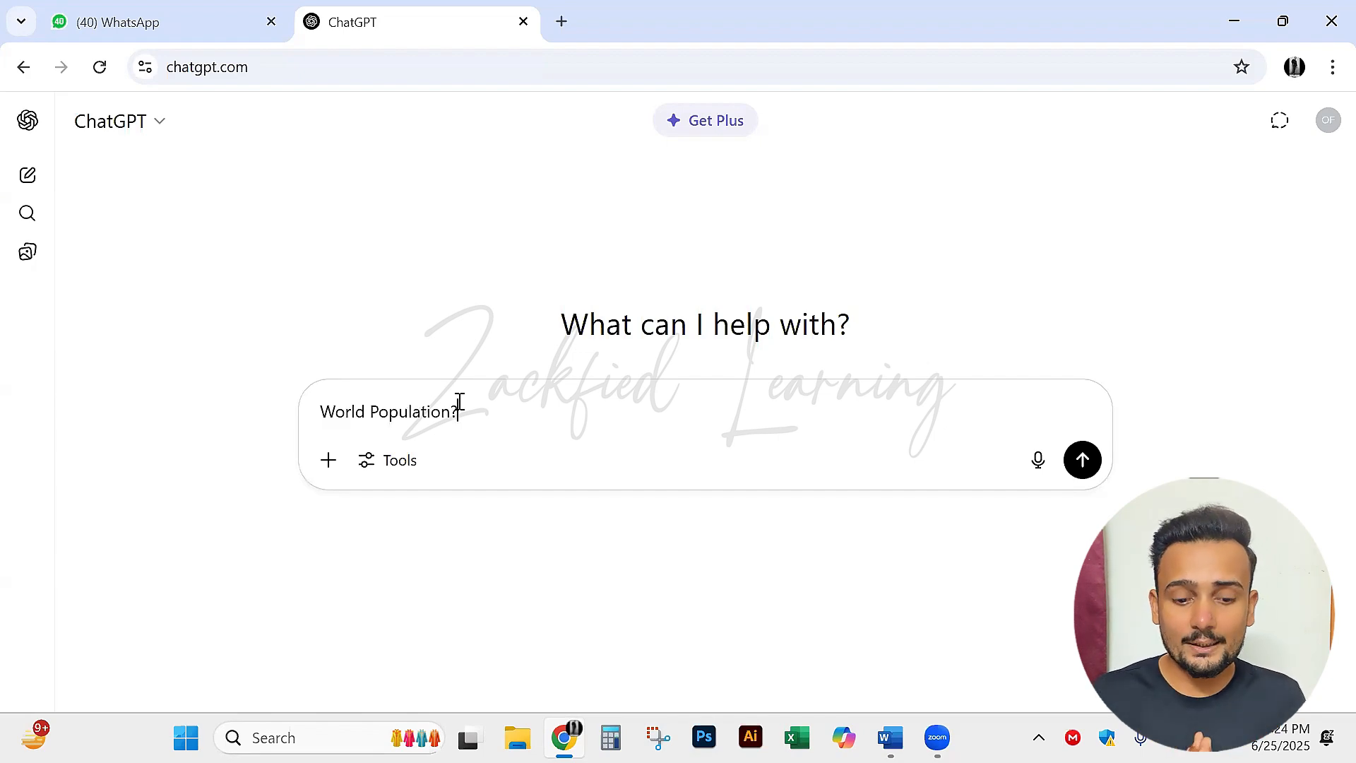
{"action": "left_click_drag", "start_coordinate": [475, 406], "coordinate": [298, 410]}
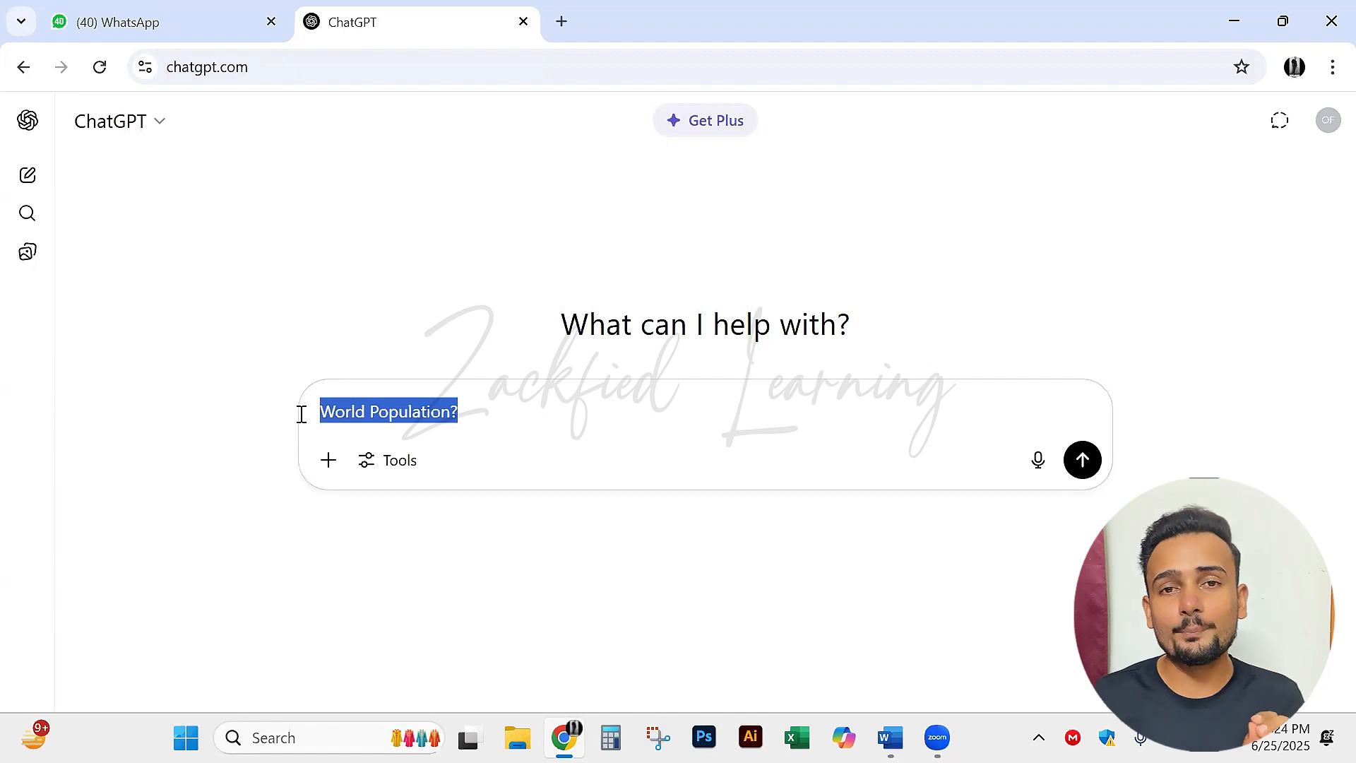
{"action": "left_click", "coordinate": [481, 413]}
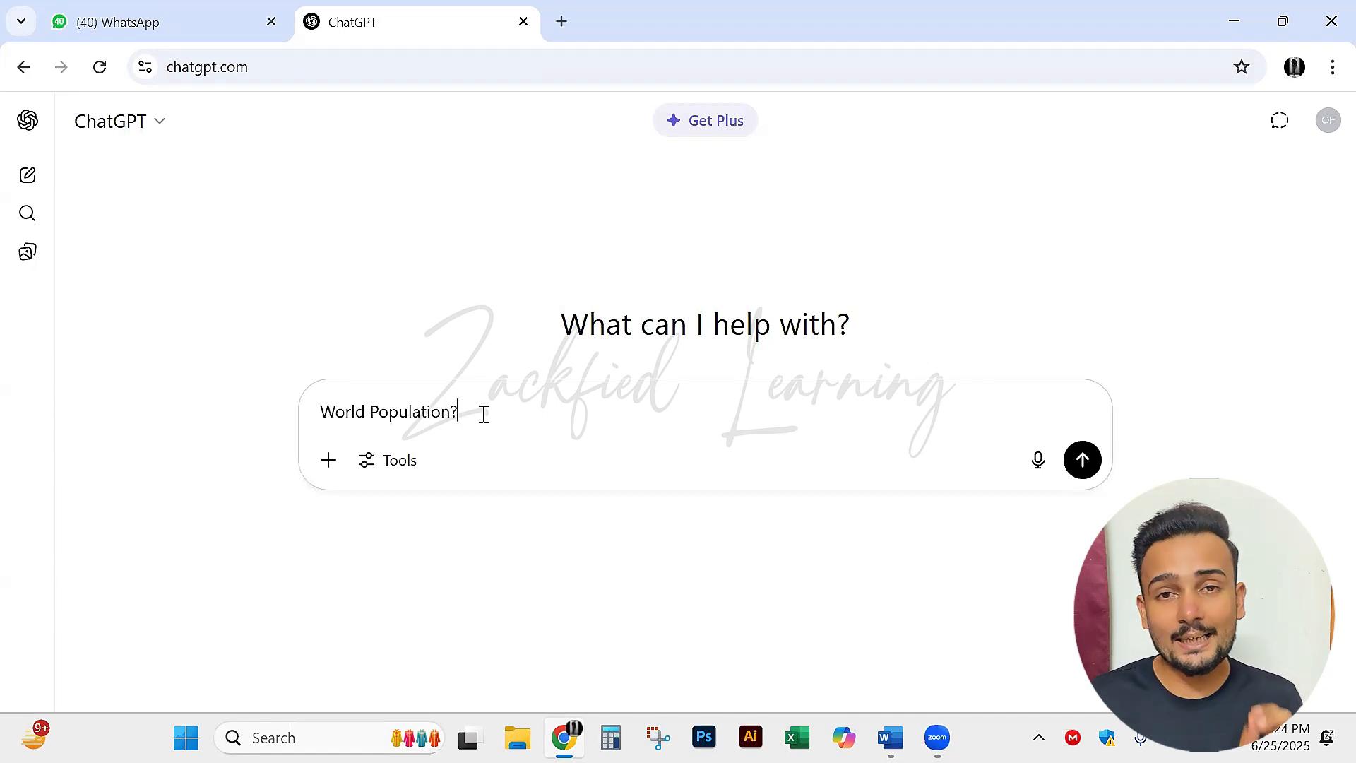
{"action": "key", "text": "Return"}
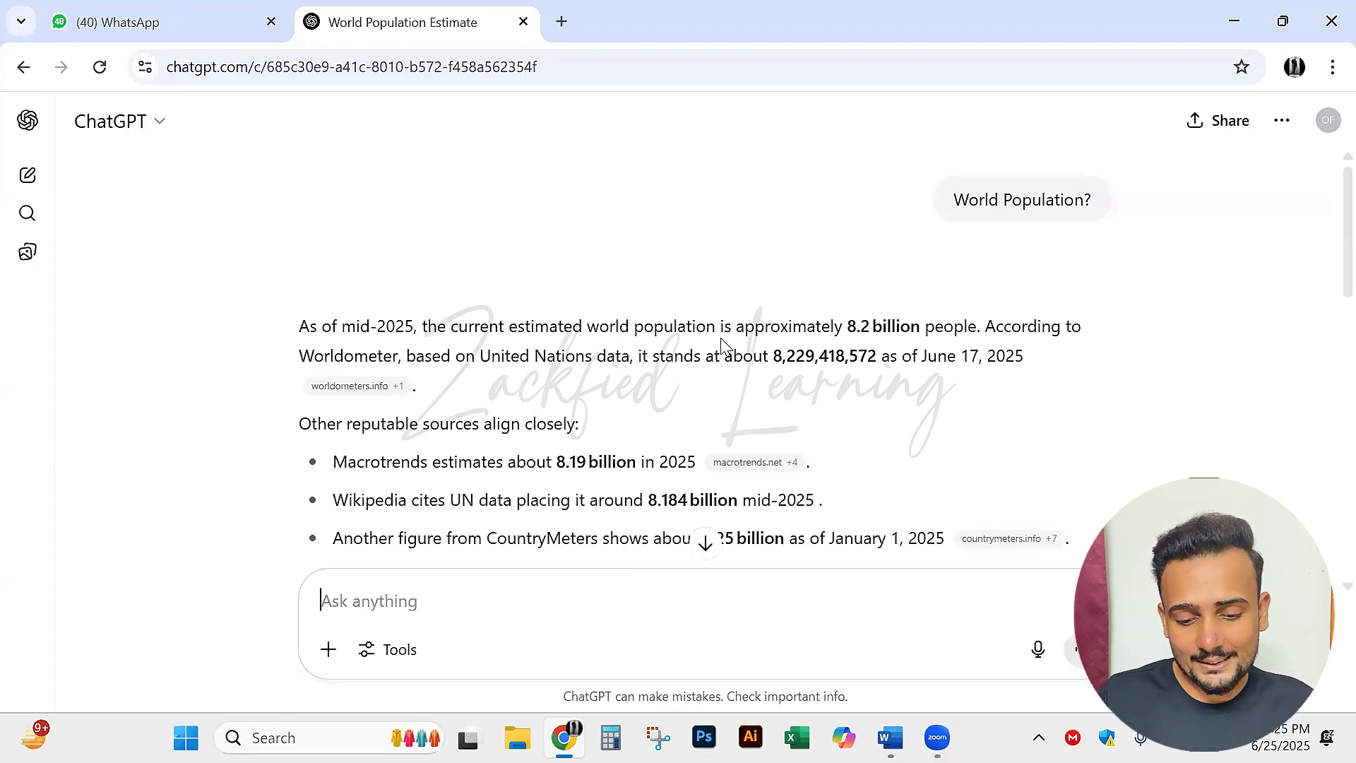
Examine the population figures in the answer's opening paragraph and look through the rest of the response.
{"action": "left_click_drag", "start_coordinate": [766, 330], "coordinate": [971, 336]}
{"action": "left_click", "coordinate": [883, 329]}
{"action": "left_click", "coordinate": [970, 331]}
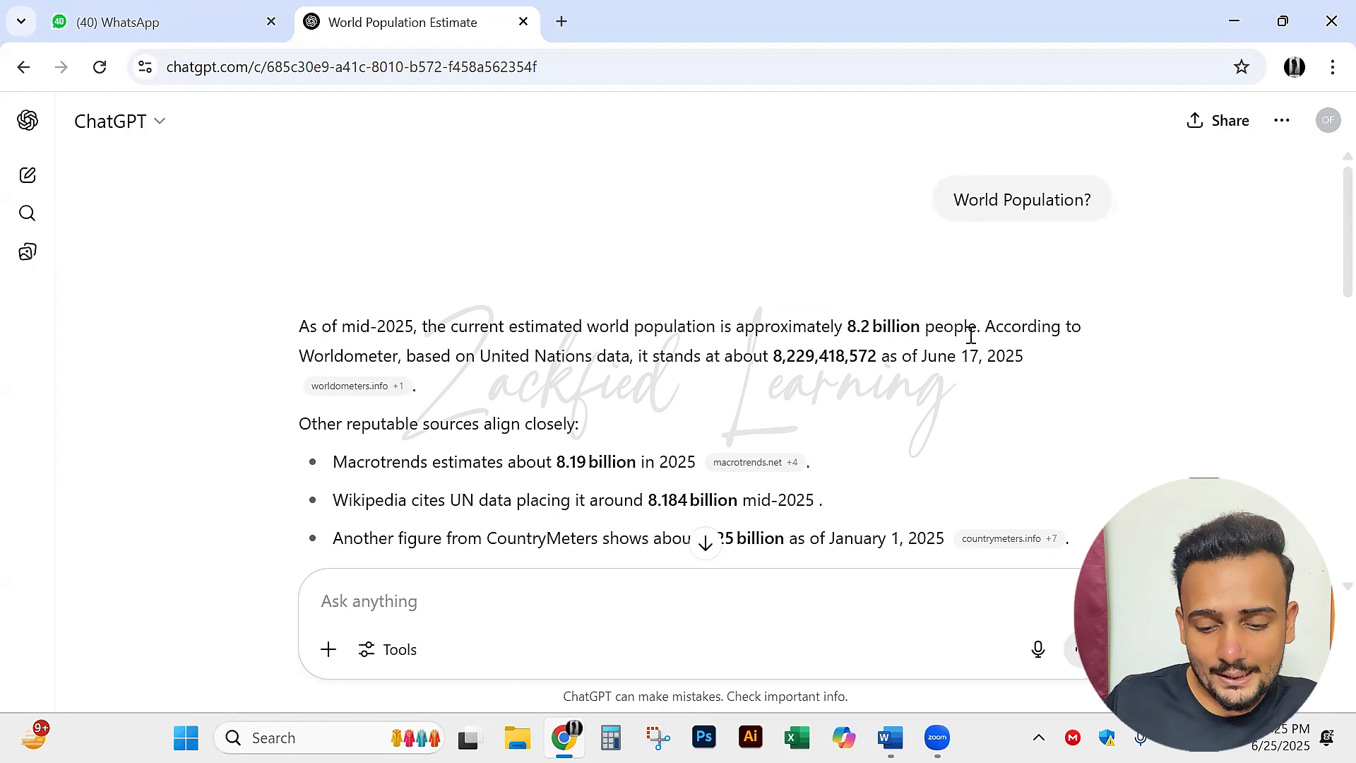
{"action": "left_click_drag", "start_coordinate": [844, 327], "coordinate": [928, 325]}
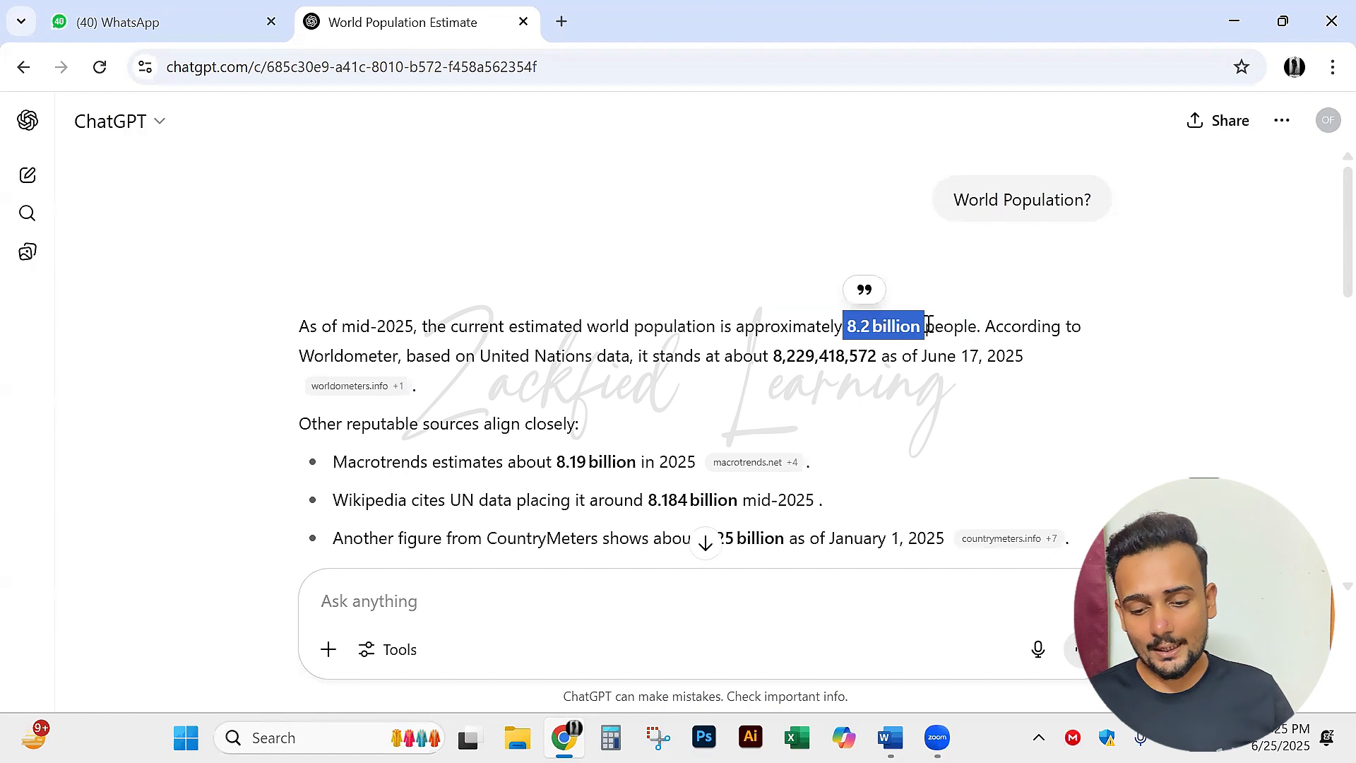
{"action": "left_click", "coordinate": [928, 326]}
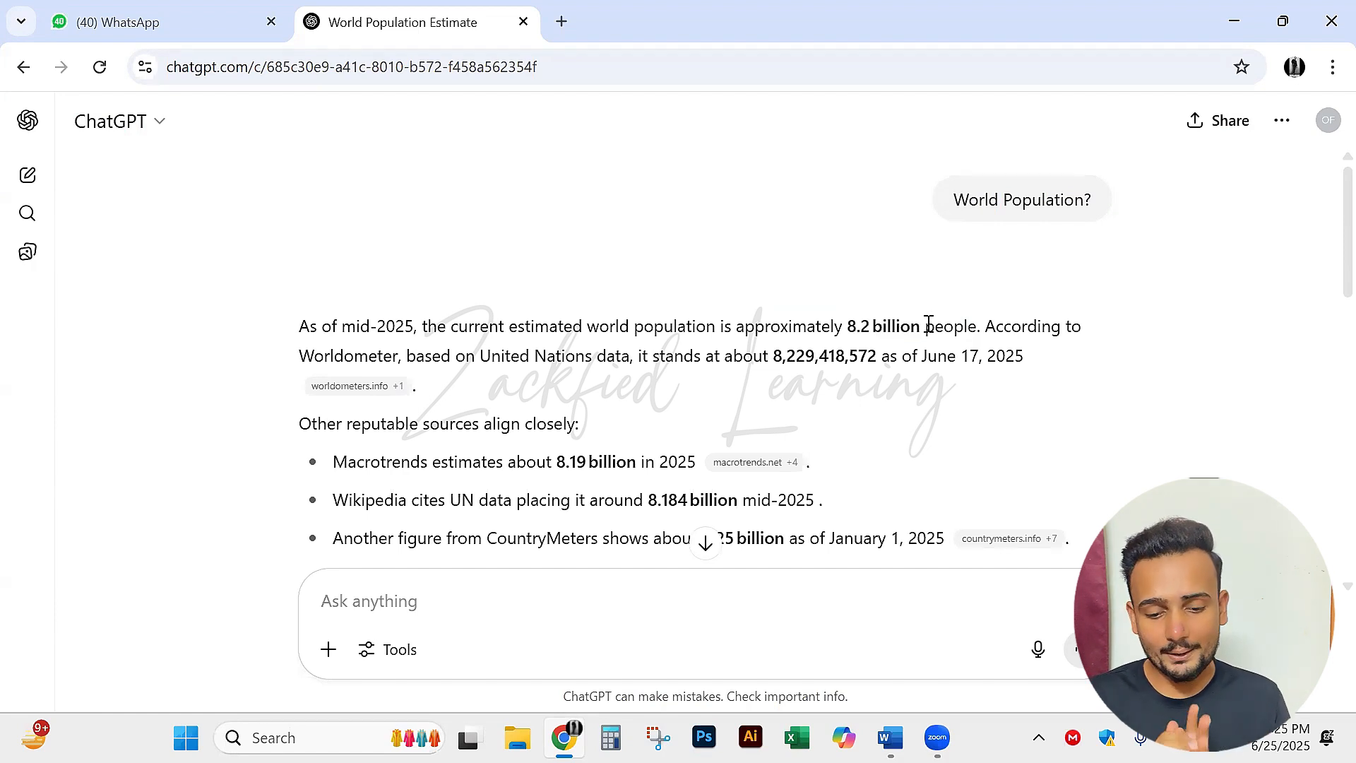
{"action": "left_click_drag", "start_coordinate": [873, 355], "coordinate": [784, 362]}
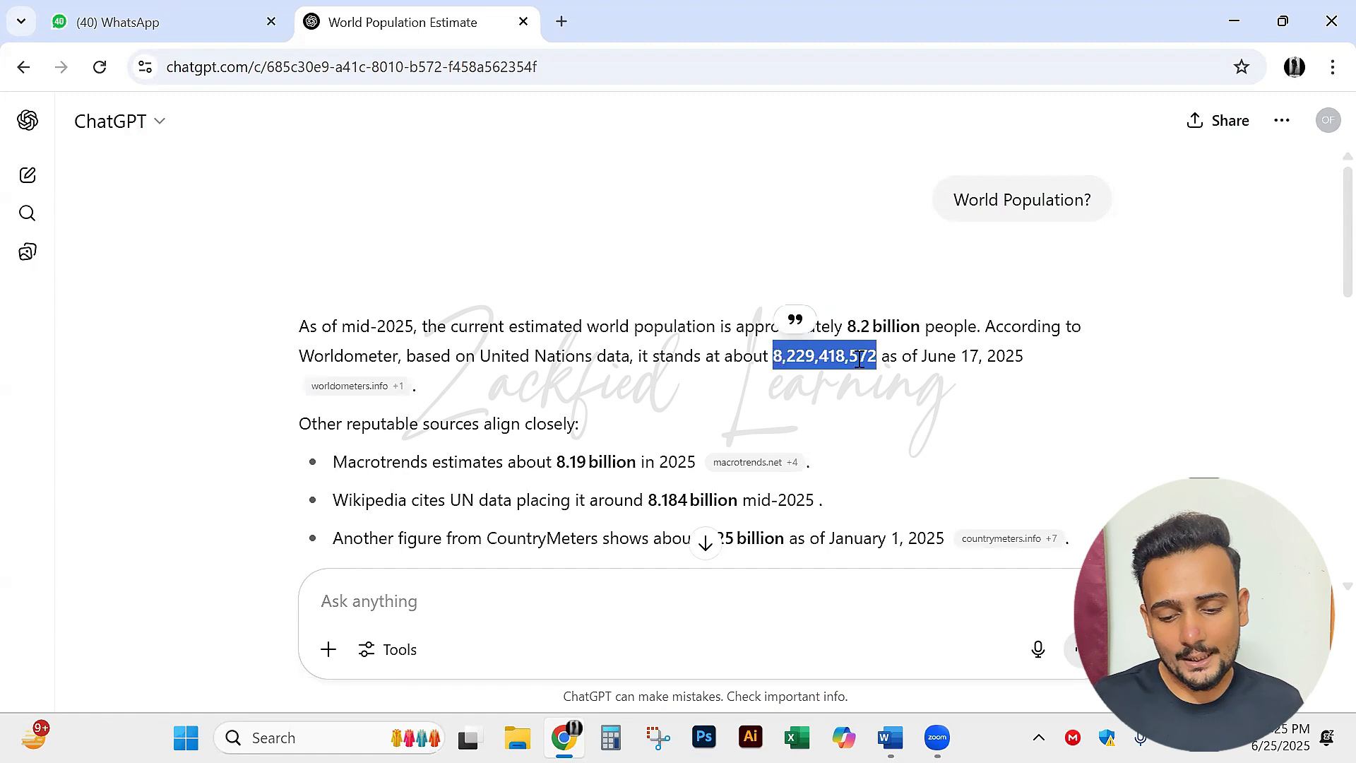
{"action": "left_click", "coordinate": [860, 360]}
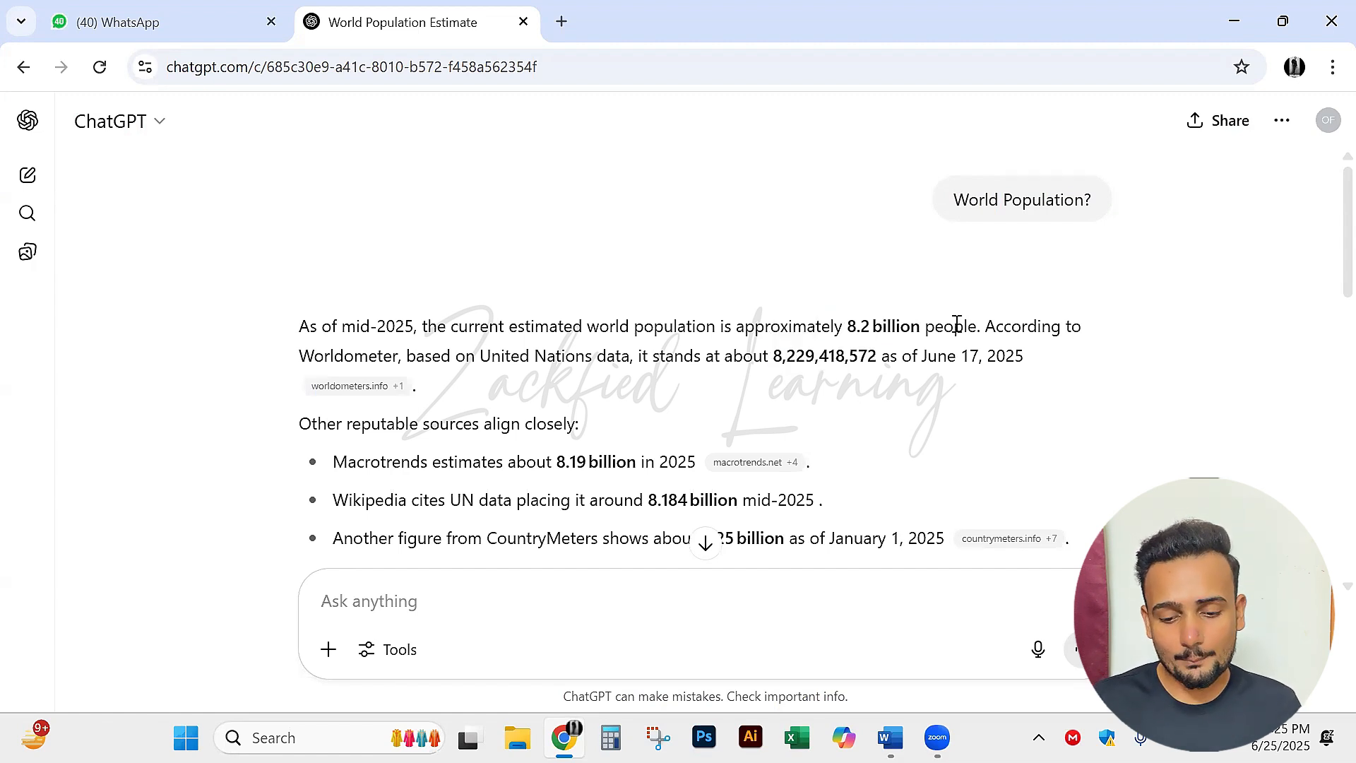
{"action": "left_click_drag", "start_coordinate": [935, 325], "coordinate": [843, 322]}
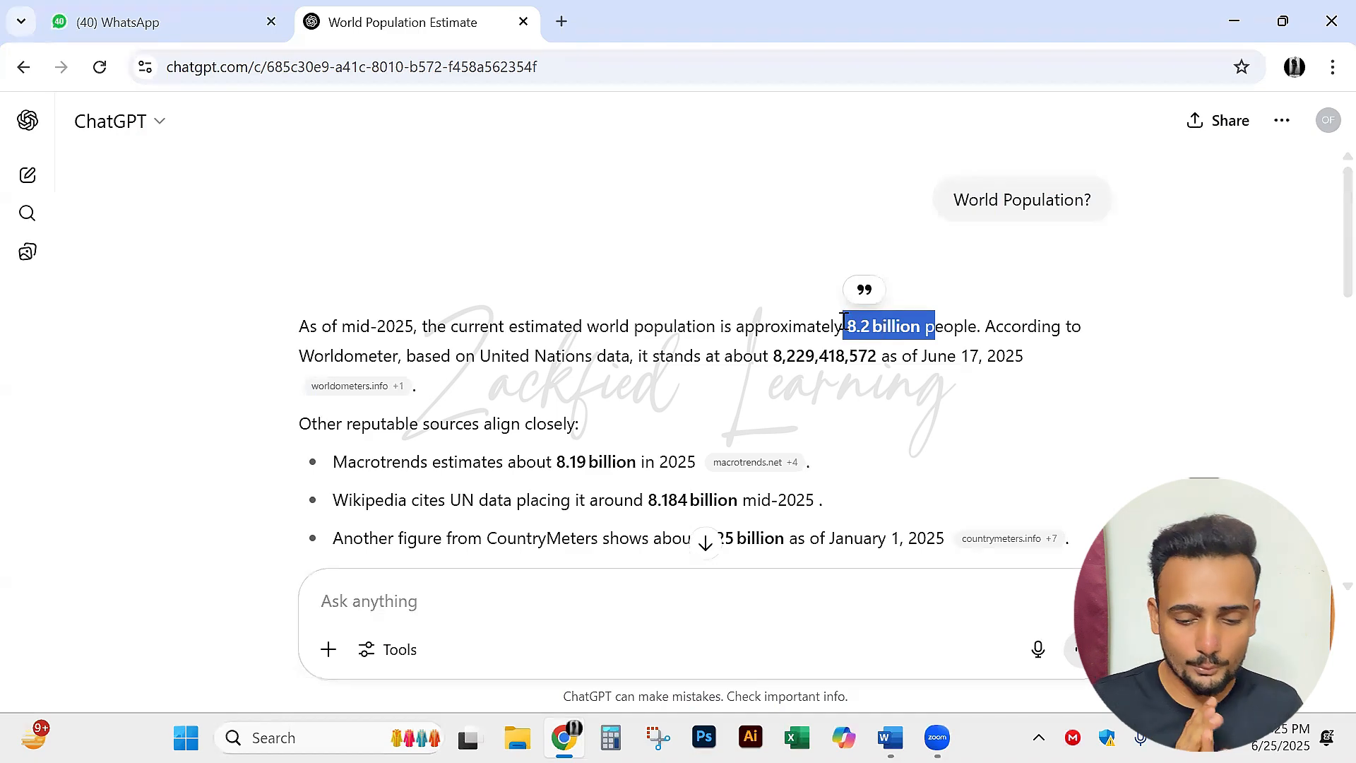
{"action": "scroll", "coordinate": [812, 424], "scroll_direction": "down", "scroll_amount": 5}
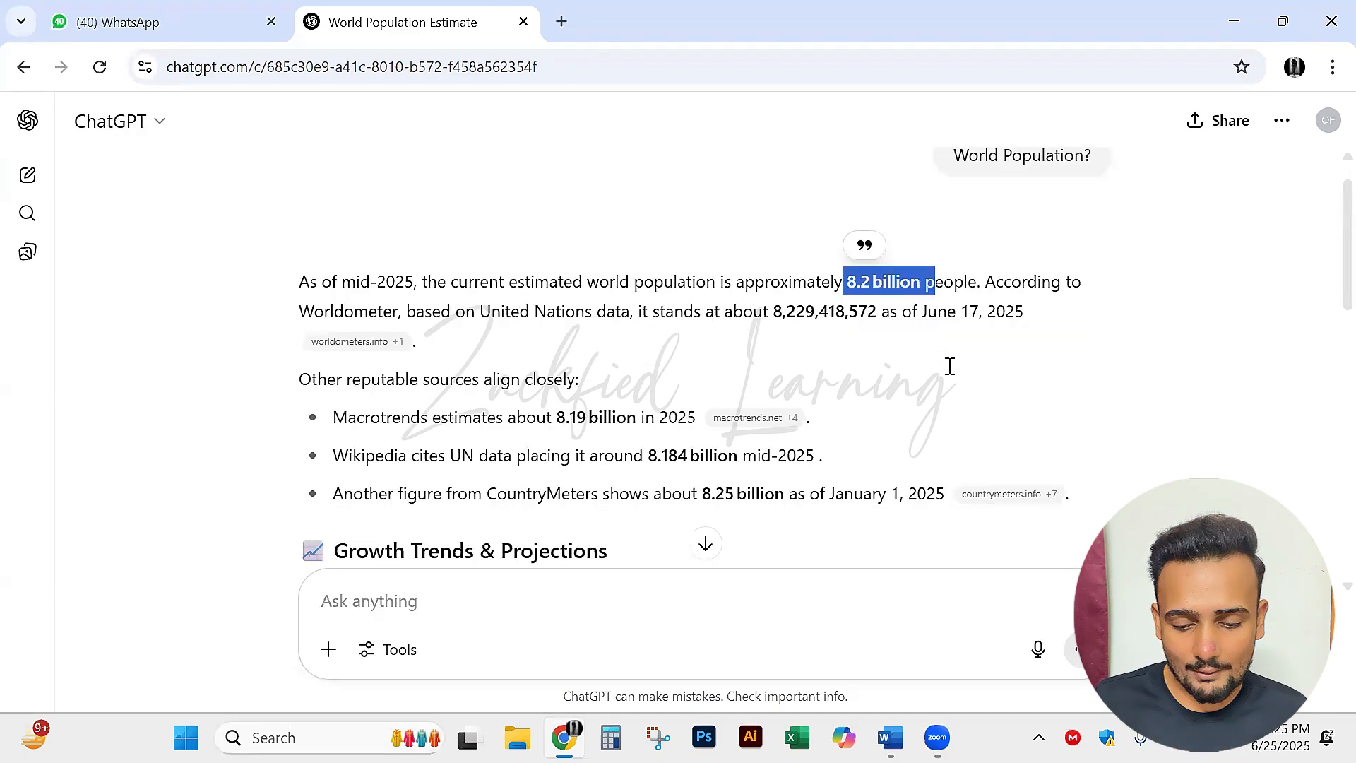
{"action": "scroll", "coordinate": [805, 410], "scroll_direction": "down", "scroll_amount": 7}
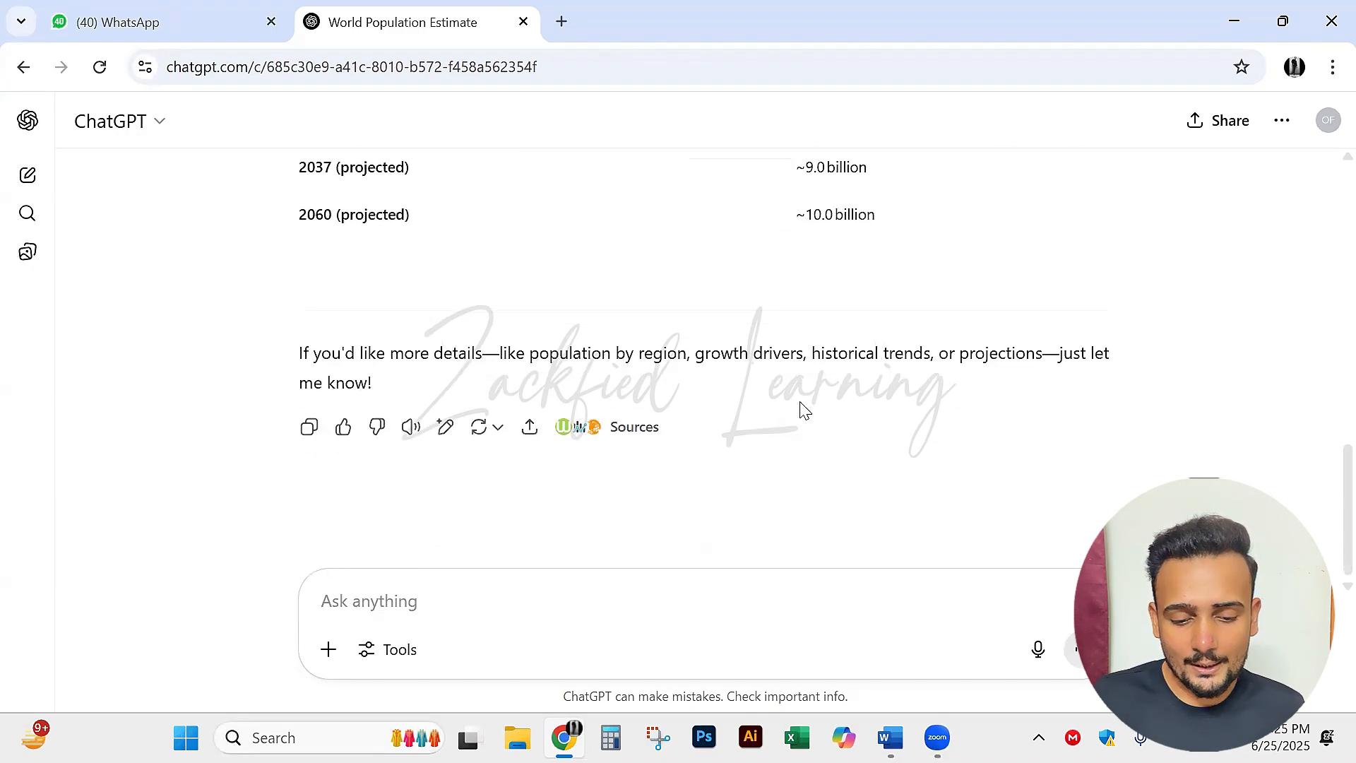
{"action": "scroll", "coordinate": [805, 410], "scroll_direction": "up", "scroll_amount": 12}
{"action": "left_click", "coordinate": [774, 346]}
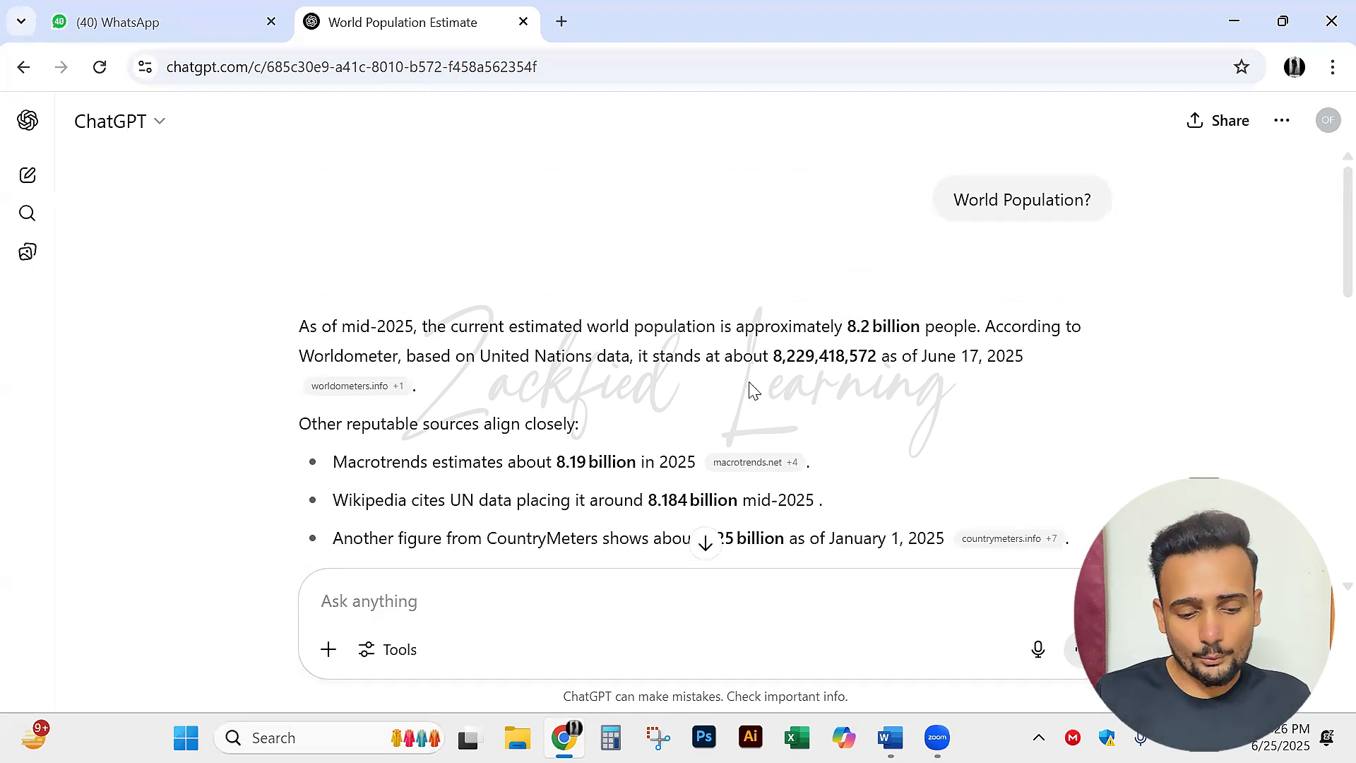
Start a new chat and use the screen pen to mark the prompt box, the new chat icon and Get Plus.
{"action": "left_click", "coordinate": [30, 176]}
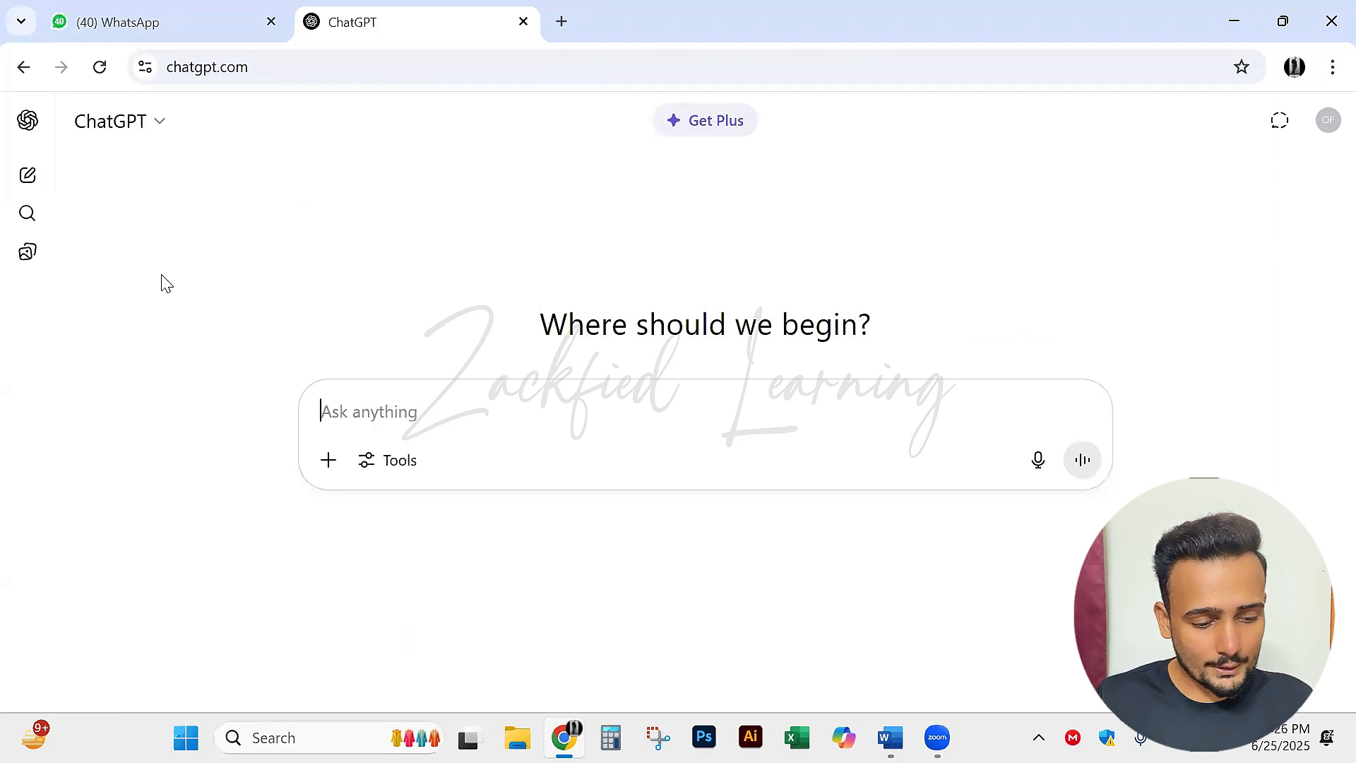
{"action": "key", "text": "ctrl+shift+3"}
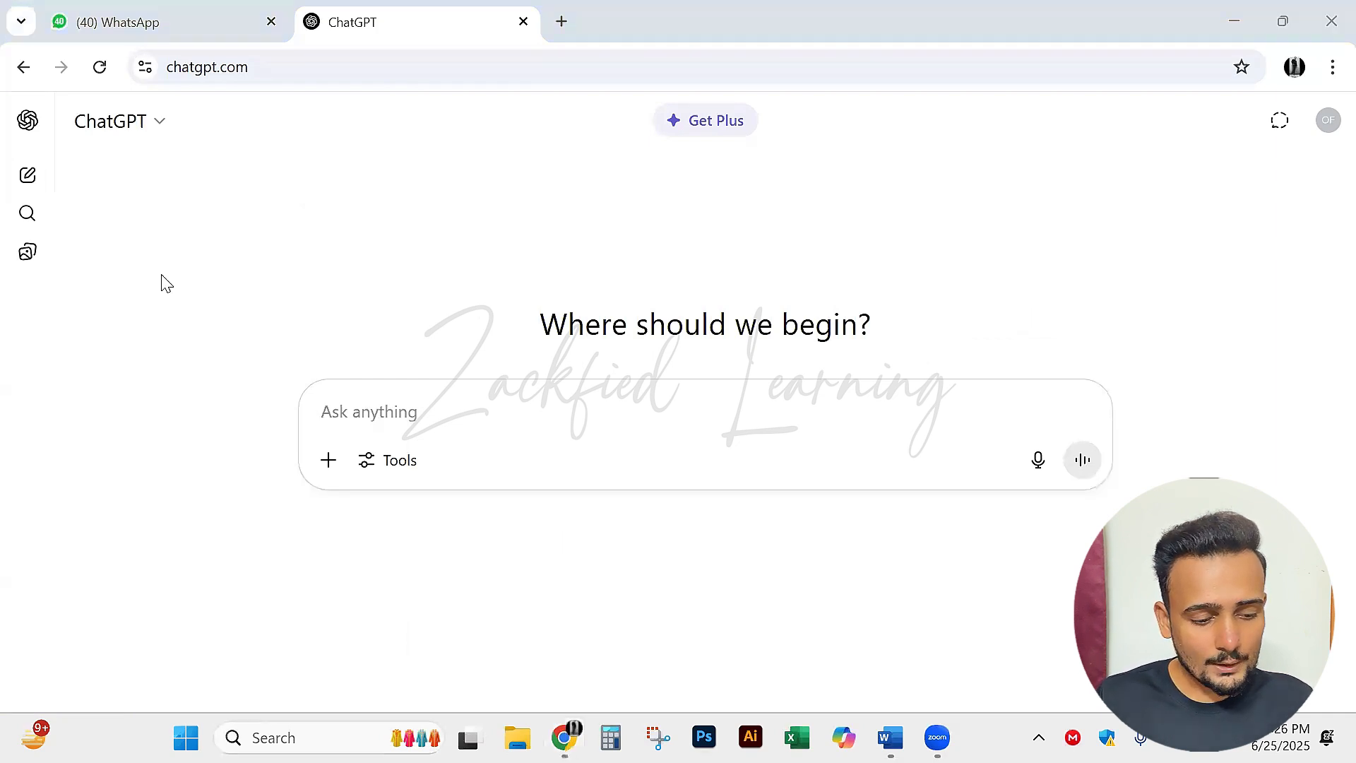
{"action": "left_click", "coordinate": [406, 219]}
{"action": "left_click_drag", "start_coordinate": [372, 206], "coordinate": [413, 270]}
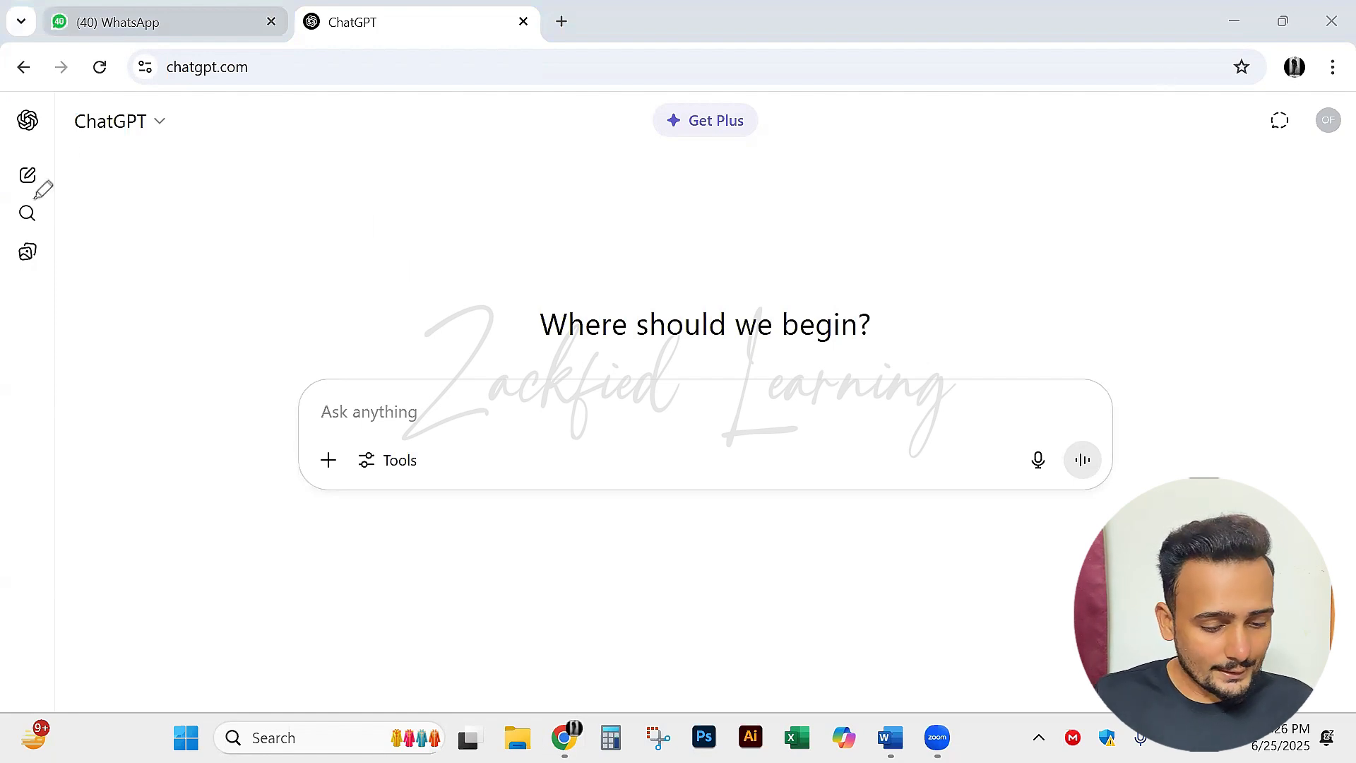
{"action": "left_click_drag", "start_coordinate": [323, 352], "coordinate": [310, 357]}
{"action": "mouse_move", "coordinate": [266, 420]}
{"action": "left_mouse_down"}
{"action": "mouse_move", "coordinate": [444, 332]}
{"action": "mouse_move", "coordinate": [358, 319]}
{"action": "left_mouse_up"}
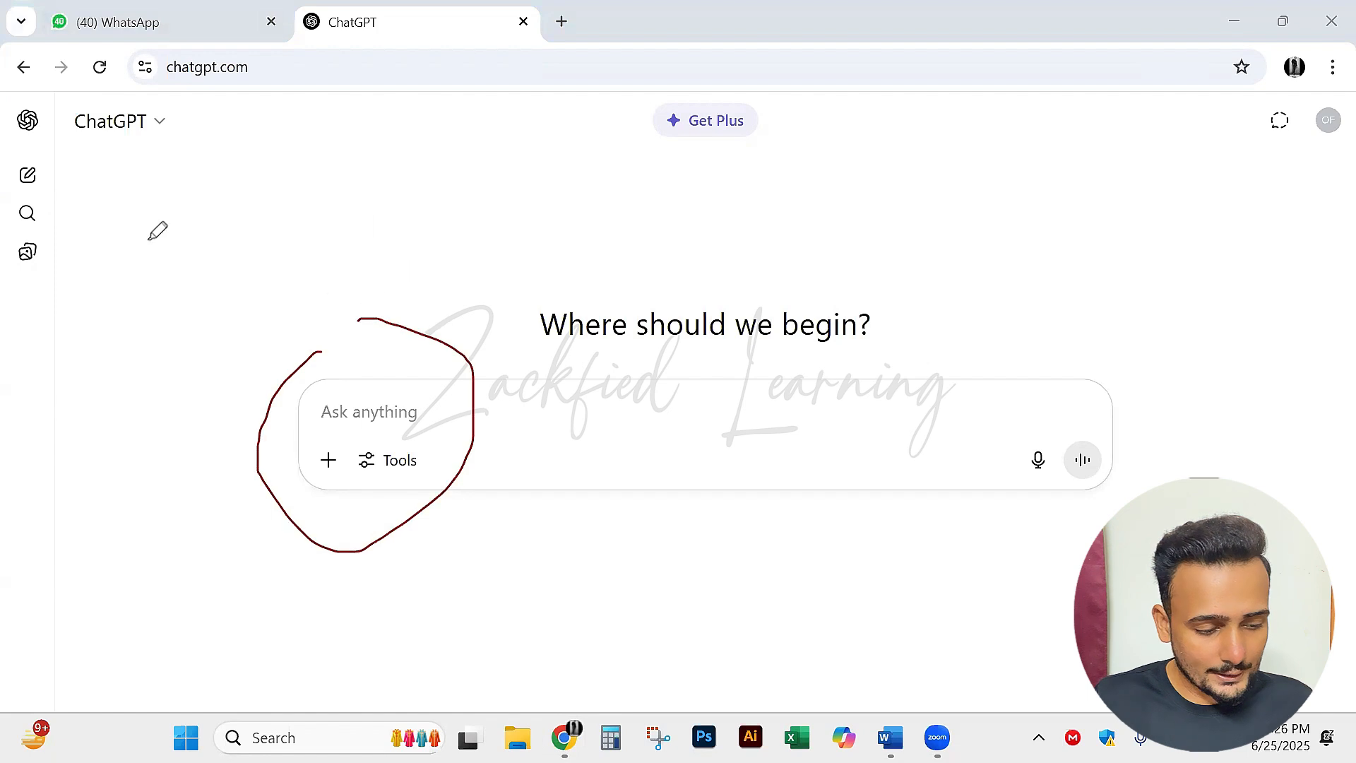
{"action": "mouse_move", "coordinate": [183, 228]}
{"action": "left_mouse_down"}
{"action": "mouse_move", "coordinate": [52, 173]}
{"action": "mouse_move", "coordinate": [61, 196]}
{"action": "mouse_move", "coordinate": [60, 159]}
{"action": "mouse_move", "coordinate": [58, 199]}
{"action": "left_mouse_up"}
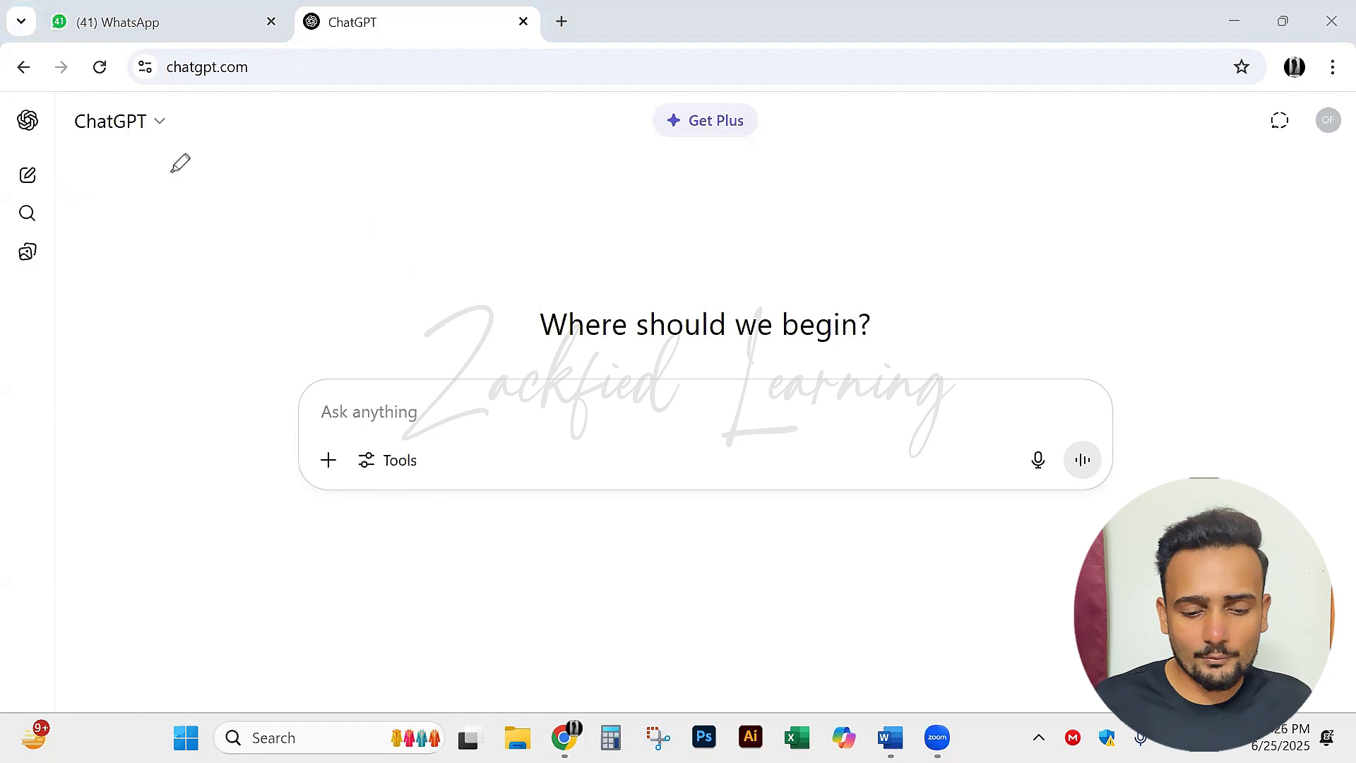
{"action": "mouse_move", "coordinate": [696, 94]}
{"action": "left_mouse_down"}
{"action": "mouse_move", "coordinate": [808, 196]}
{"action": "mouse_move", "coordinate": [562, 1]}
{"action": "left_mouse_up"}
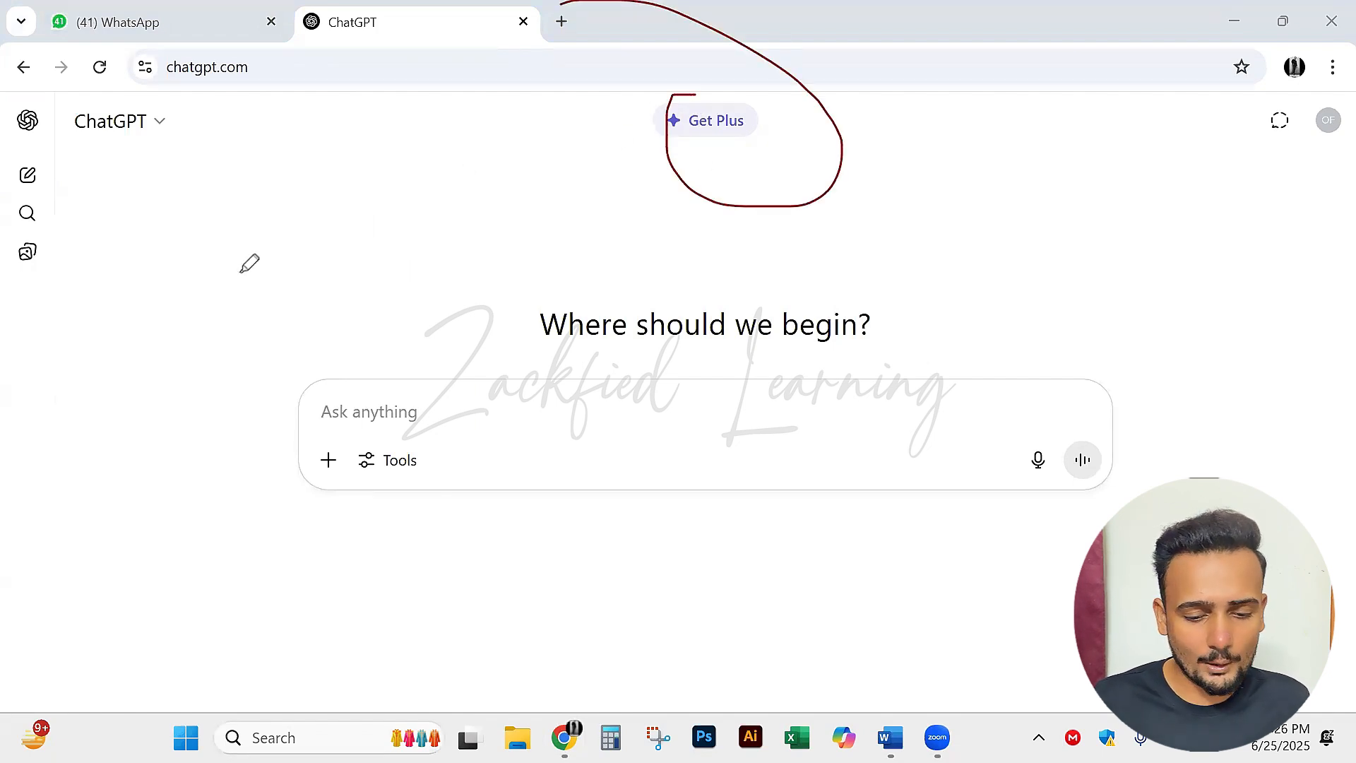
Send ChatGPT the prompt "Minar e Pakistan kis jaga mujood hai?" and highlight the first paragraph of its answer.
{"action": "mouse_move", "coordinate": [687, 252]}
{"action": "left_mouse_down"}
{"action": "mouse_move", "coordinate": [711, 133]}
{"action": "mouse_move", "coordinate": [739, 172]}
{"action": "mouse_move", "coordinate": [738, 219]}
{"action": "left_mouse_up"}
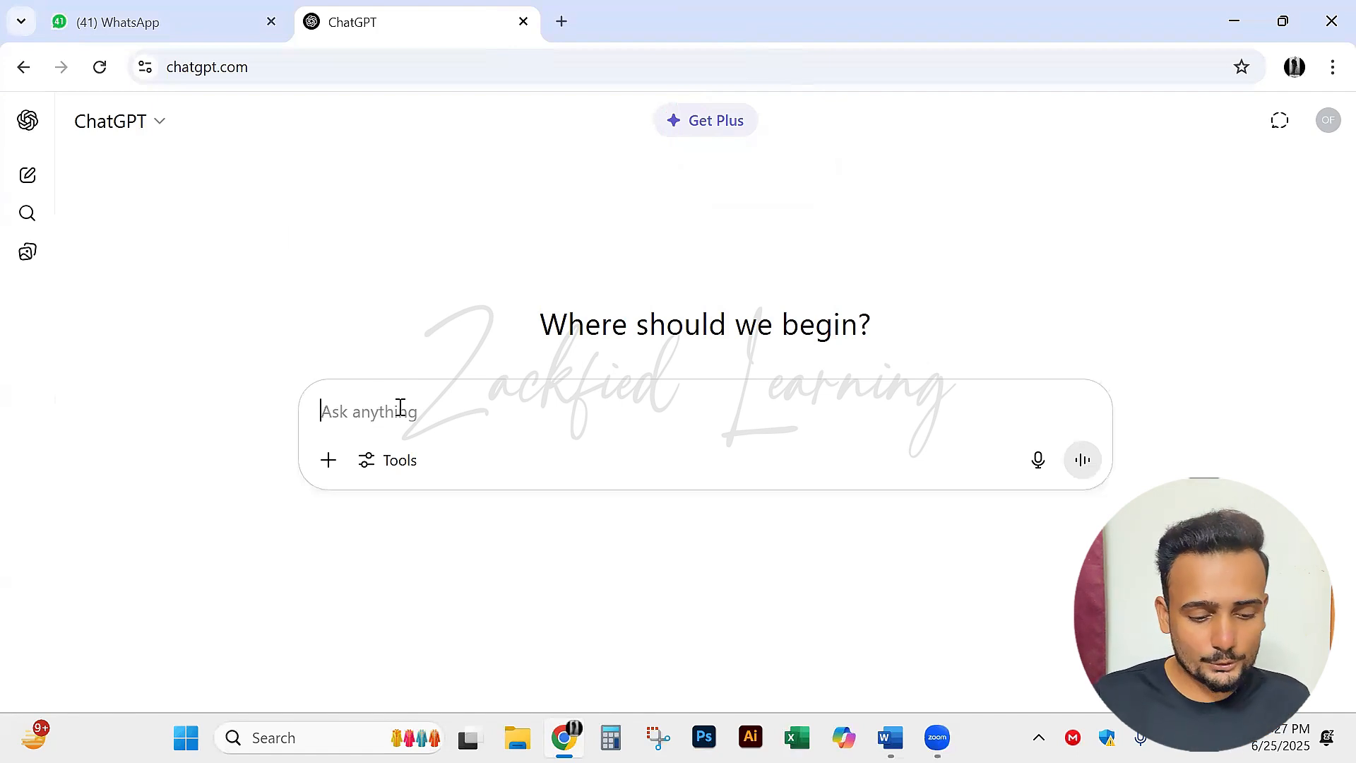
{"action": "type", "text": "M"}
{"action": "key", "text": "BackSpace"}
{"action": "type", "text": "Mina"}
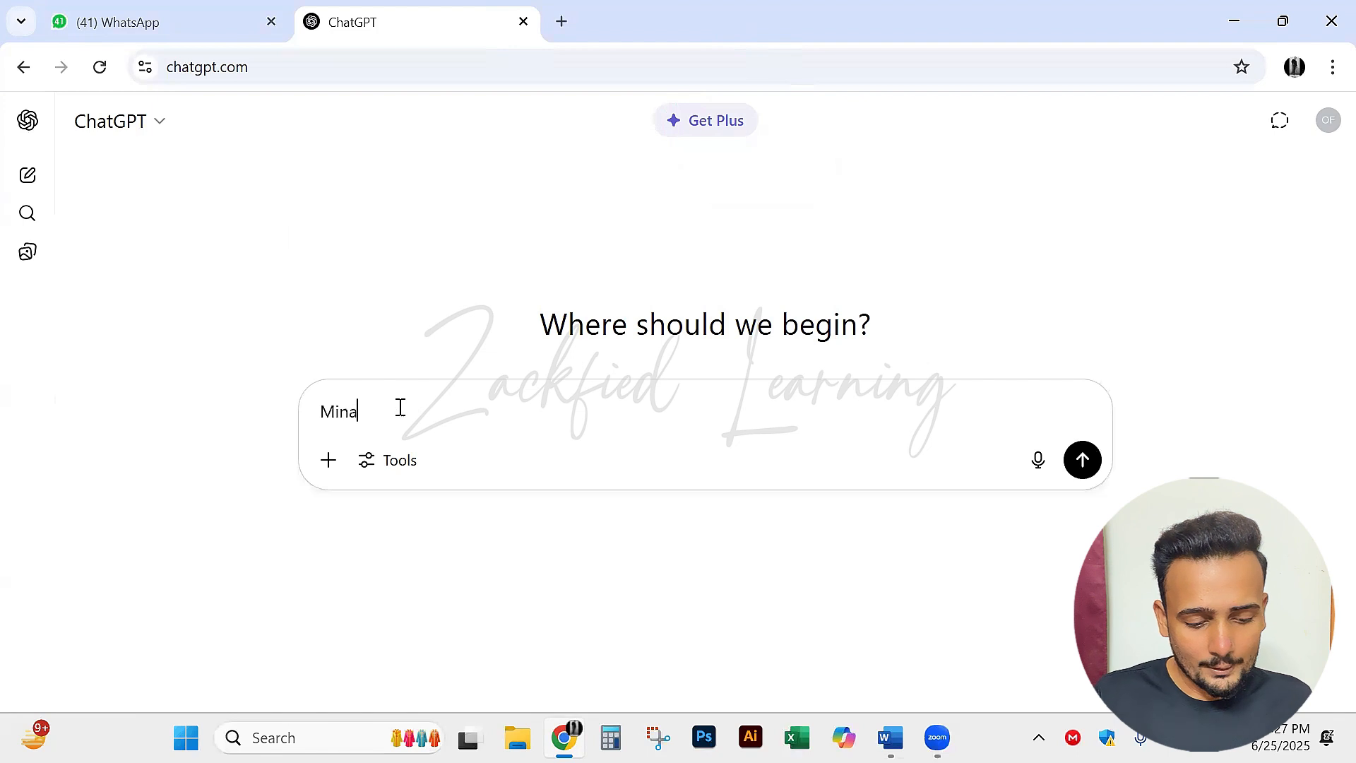
{"action": "type", "text": "r  e P"}
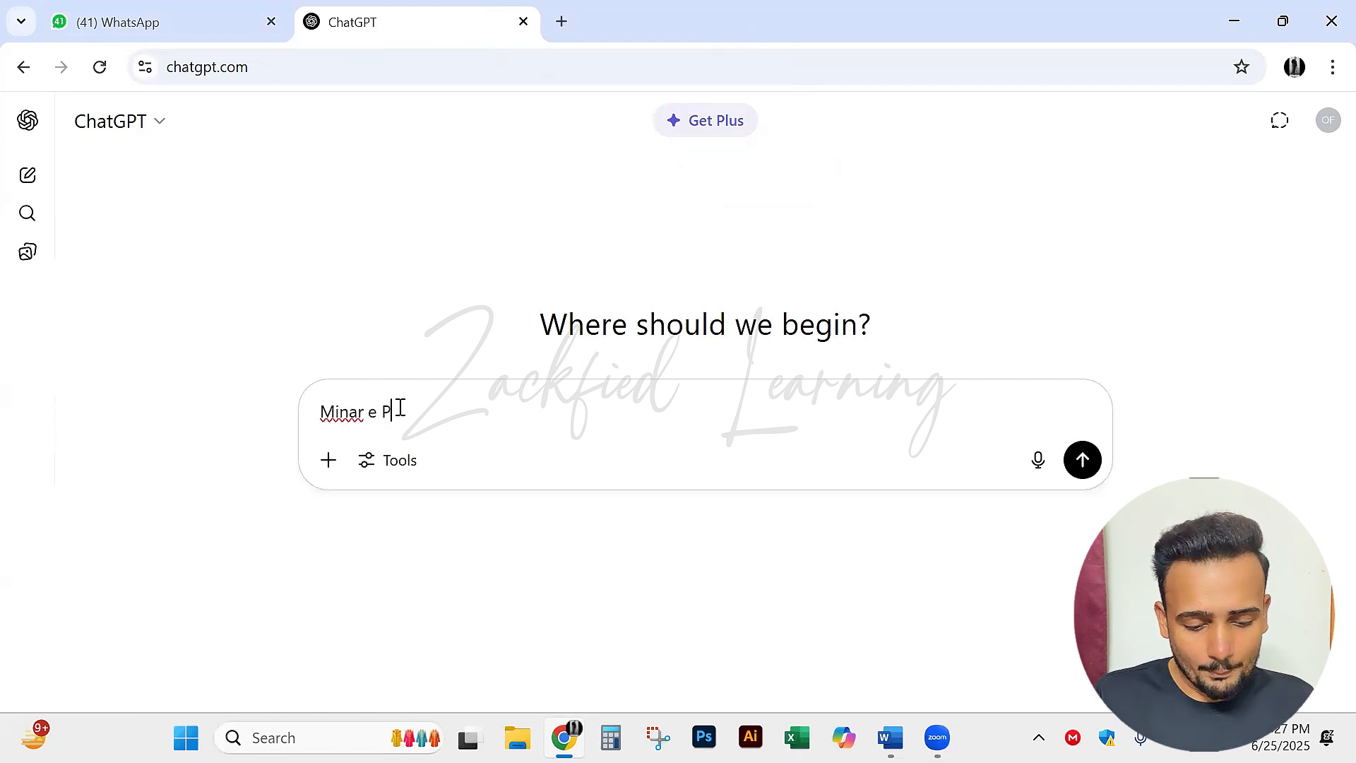
{"action": "type", "text": "akistan ki"}
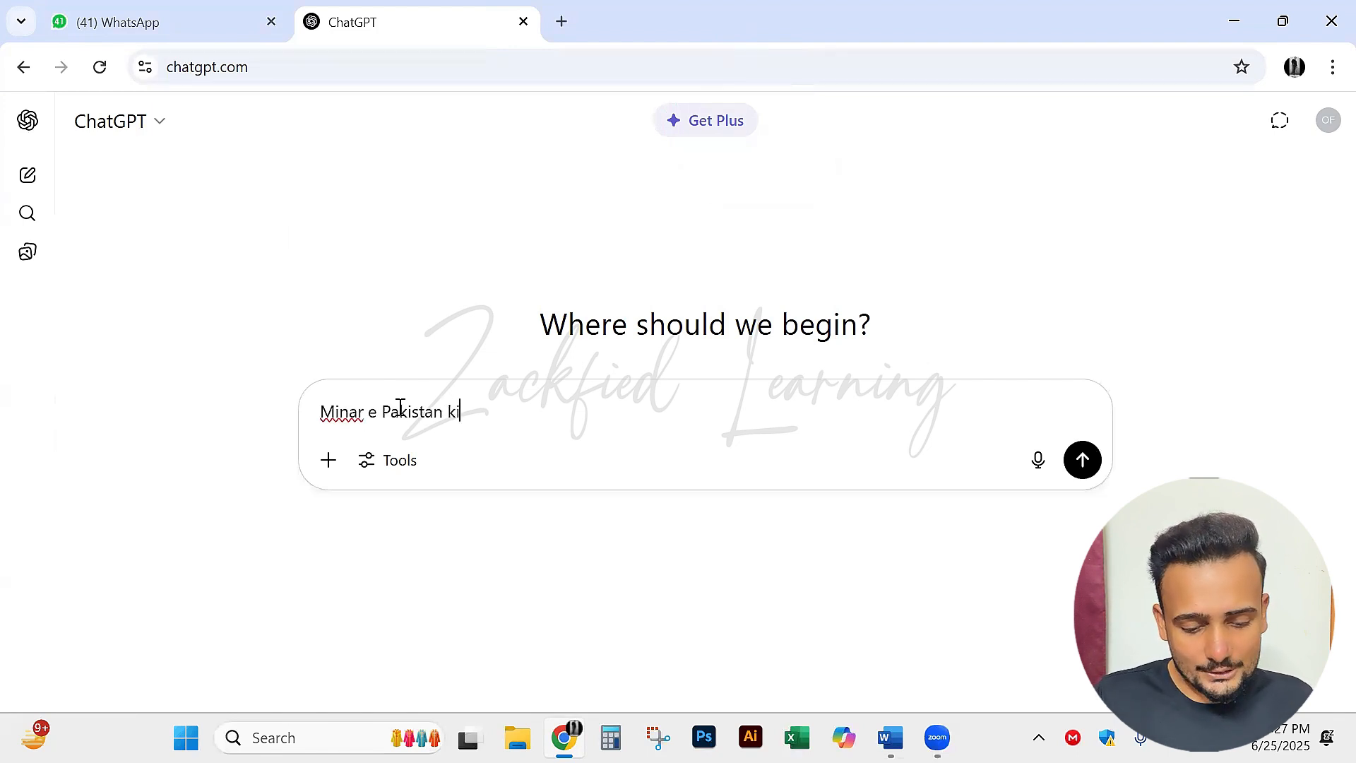
{"action": "type", "text": "s jaga mu"}
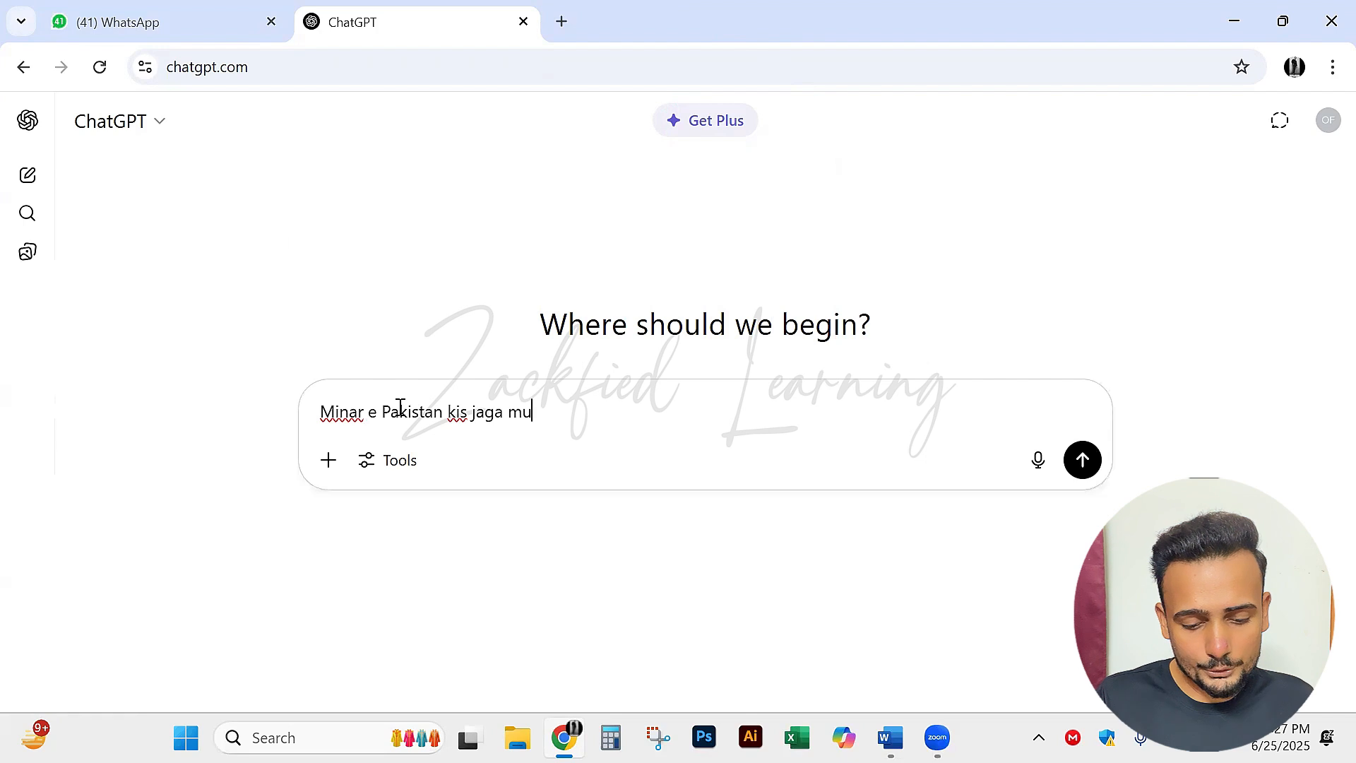
{"action": "type", "text": "jood hai?"}
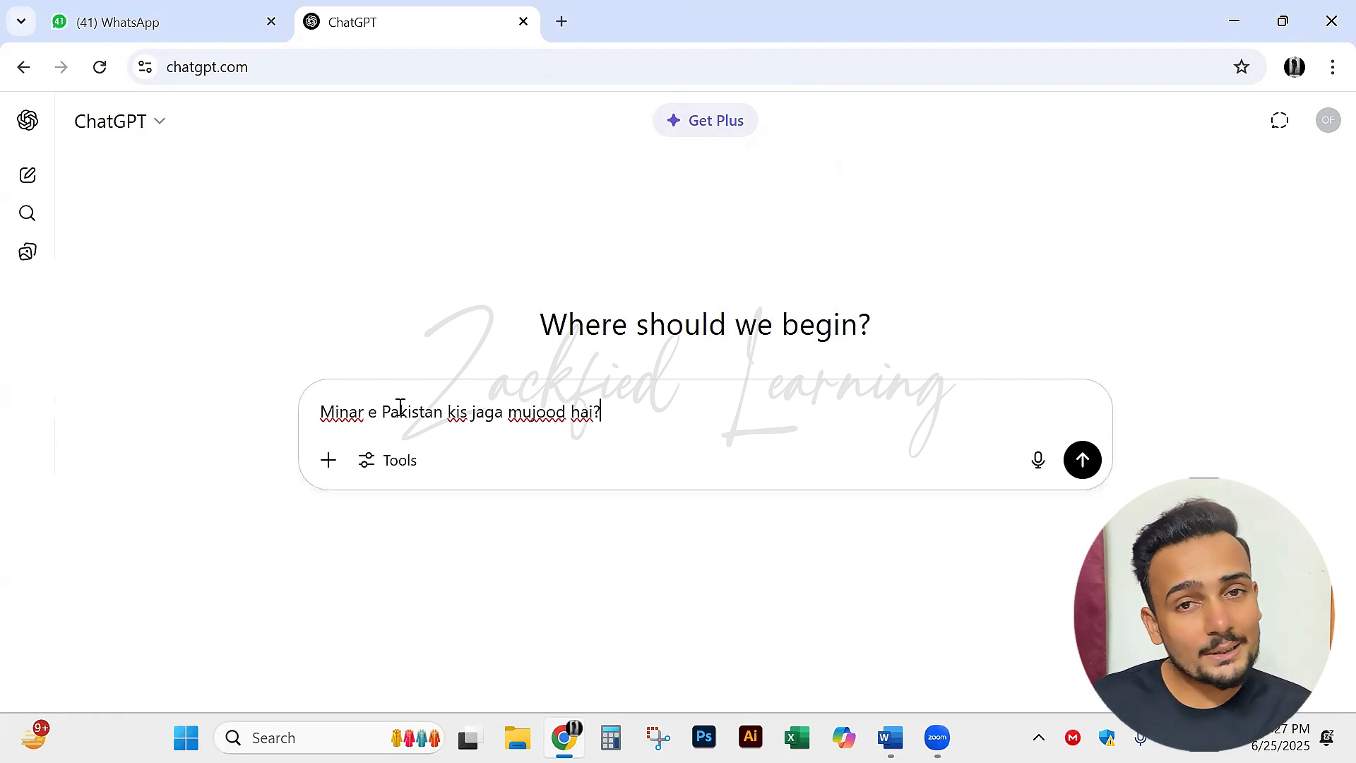
{"action": "key", "text": "Return"}
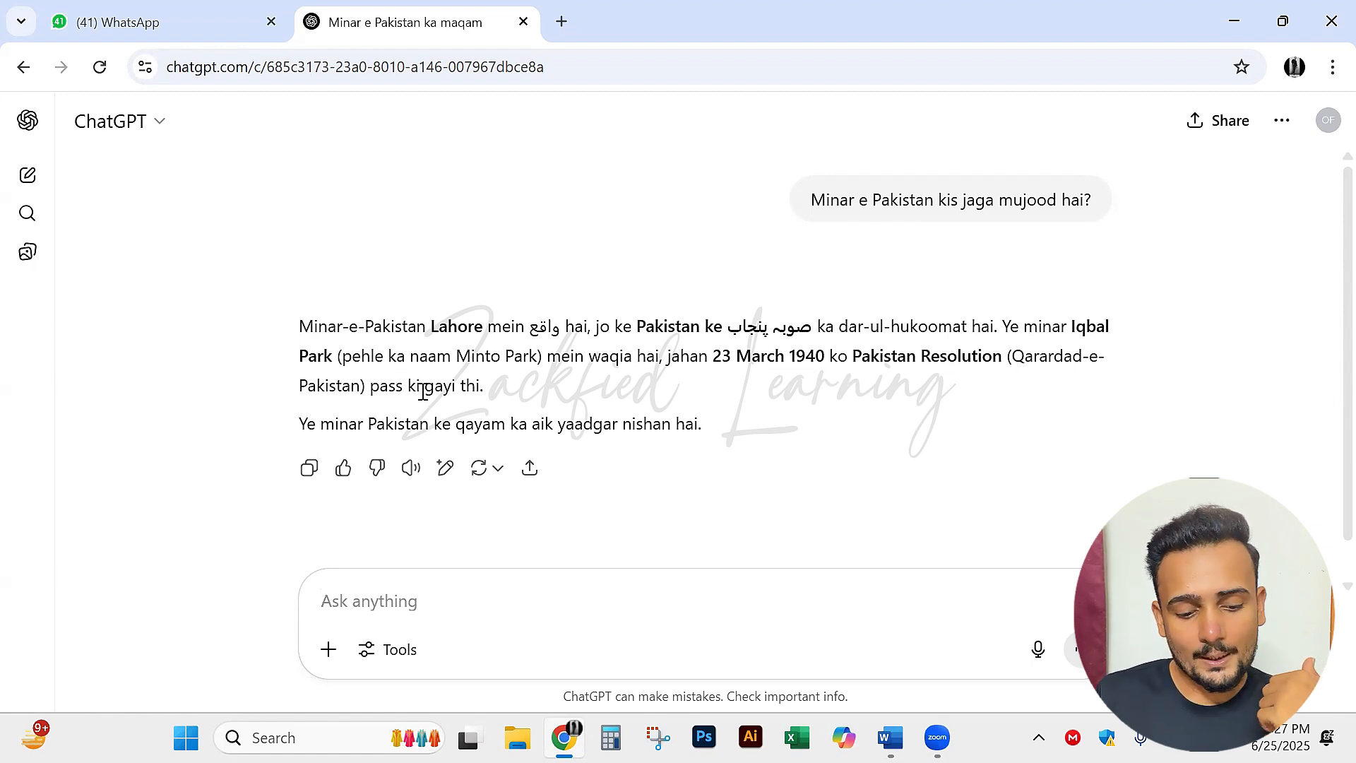
{"action": "left_click_drag", "start_coordinate": [484, 387], "coordinate": [291, 338]}
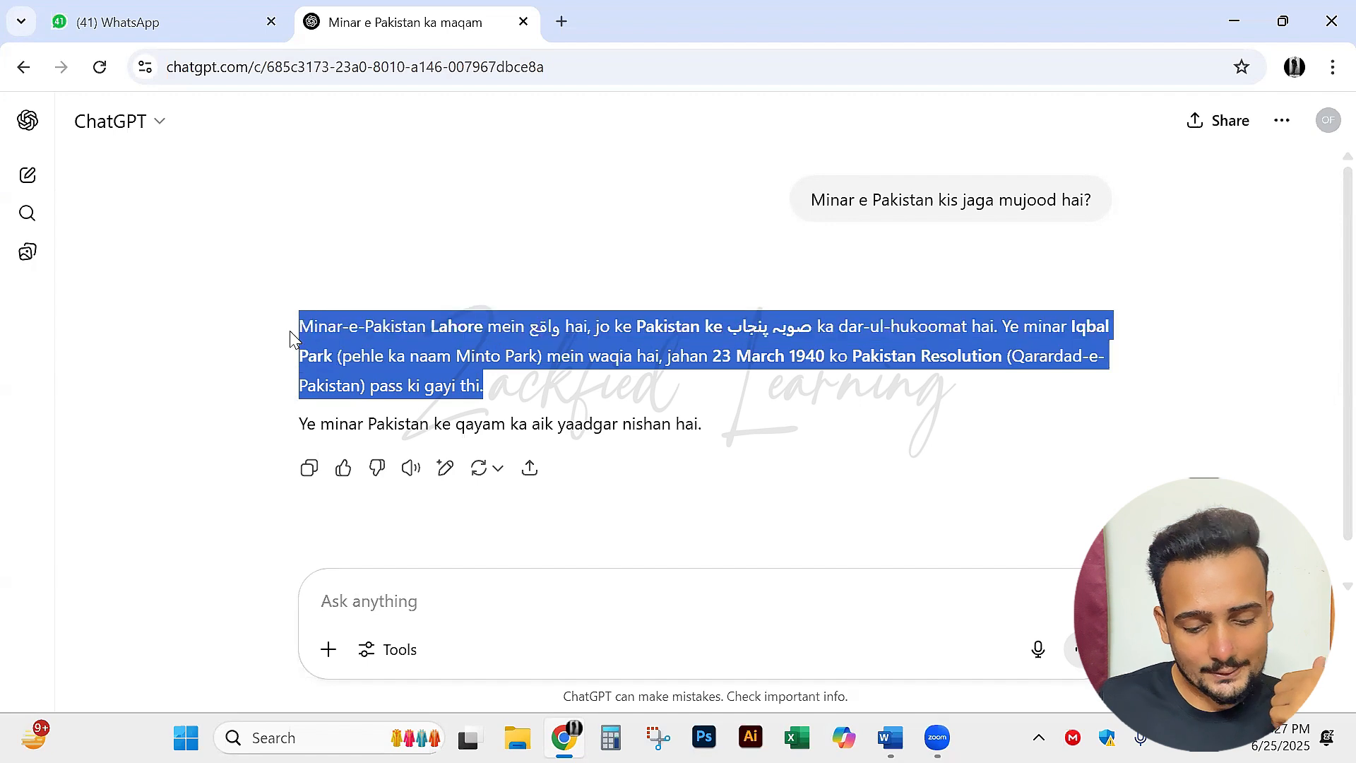
{"action": "left_click", "coordinate": [614, 404]}
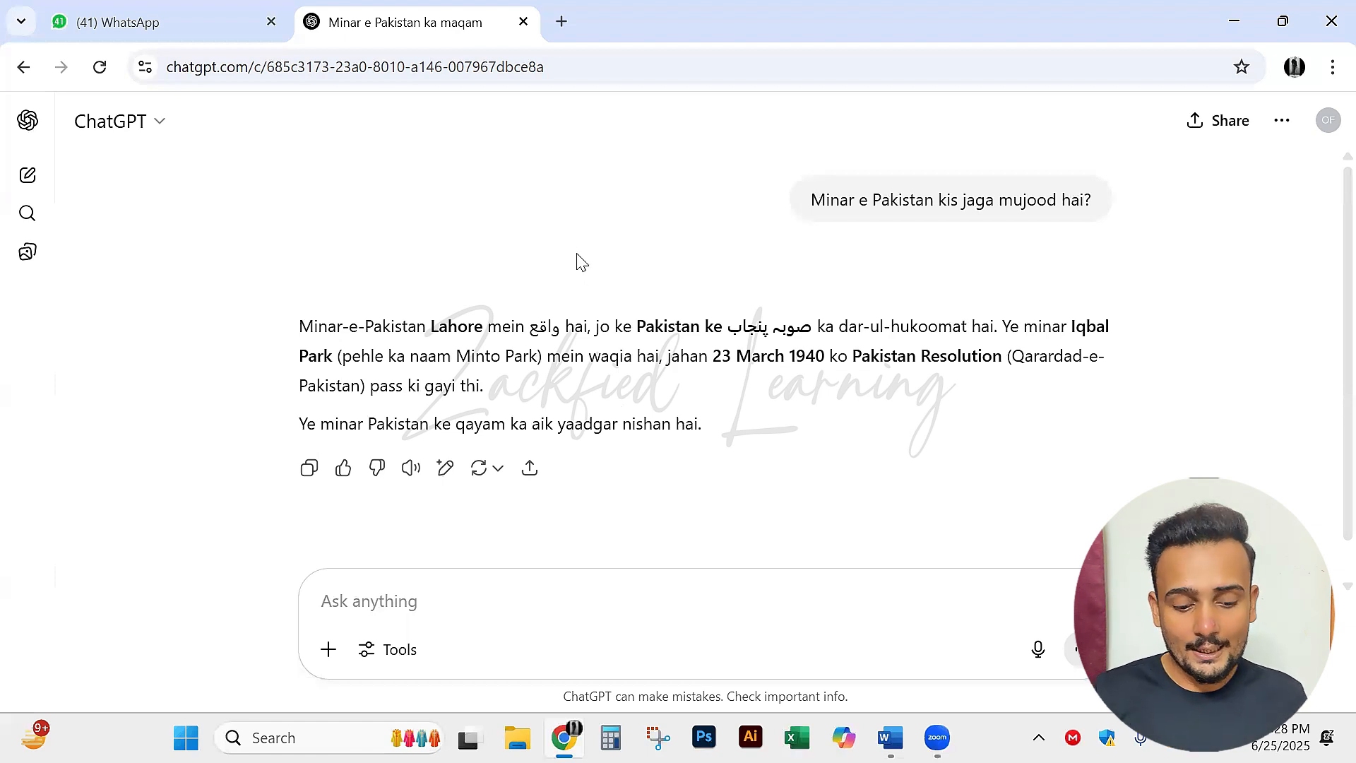
Search Google for "deepseek" in a new tab and circle the deep-seek.chat result with the screen pen.
{"action": "left_click", "coordinate": [562, 22]}
{"action": "type", "text": "deep"}
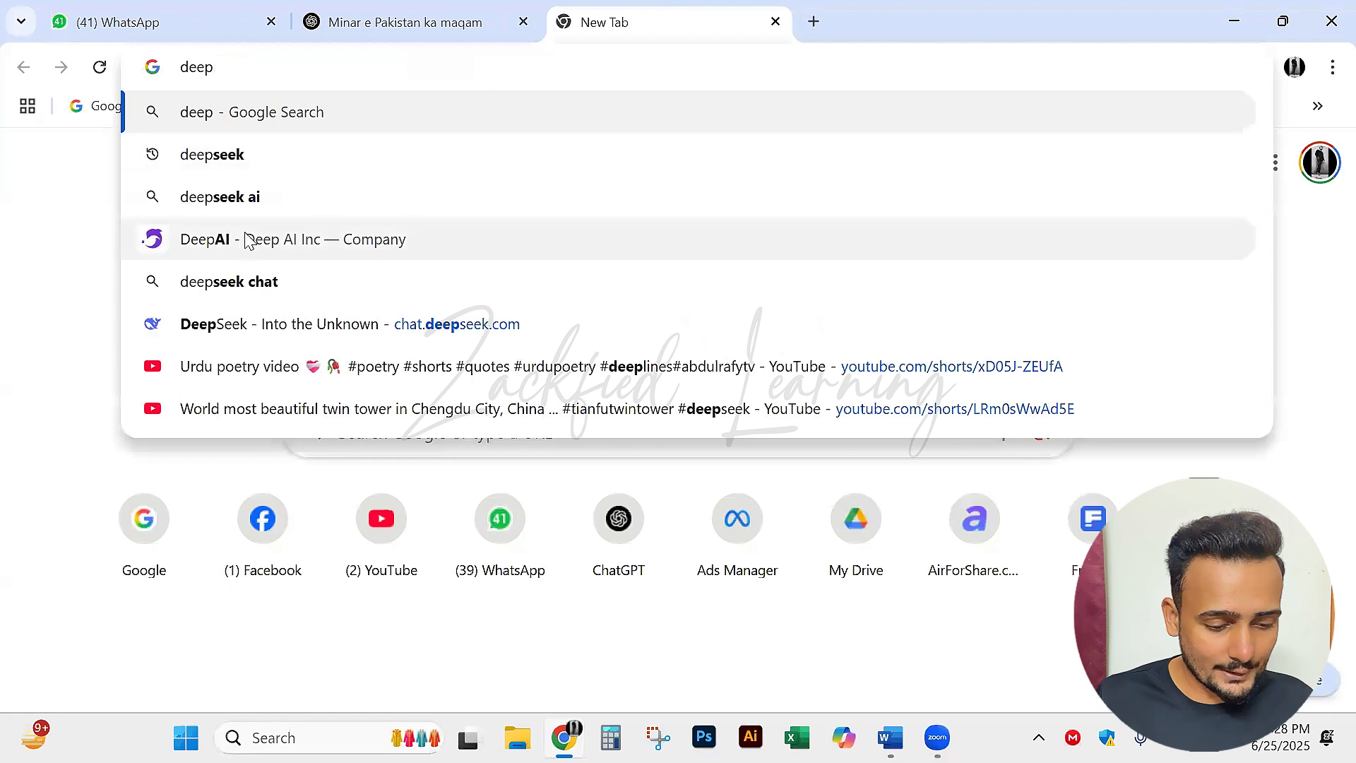
{"action": "left_click", "coordinate": [233, 159]}
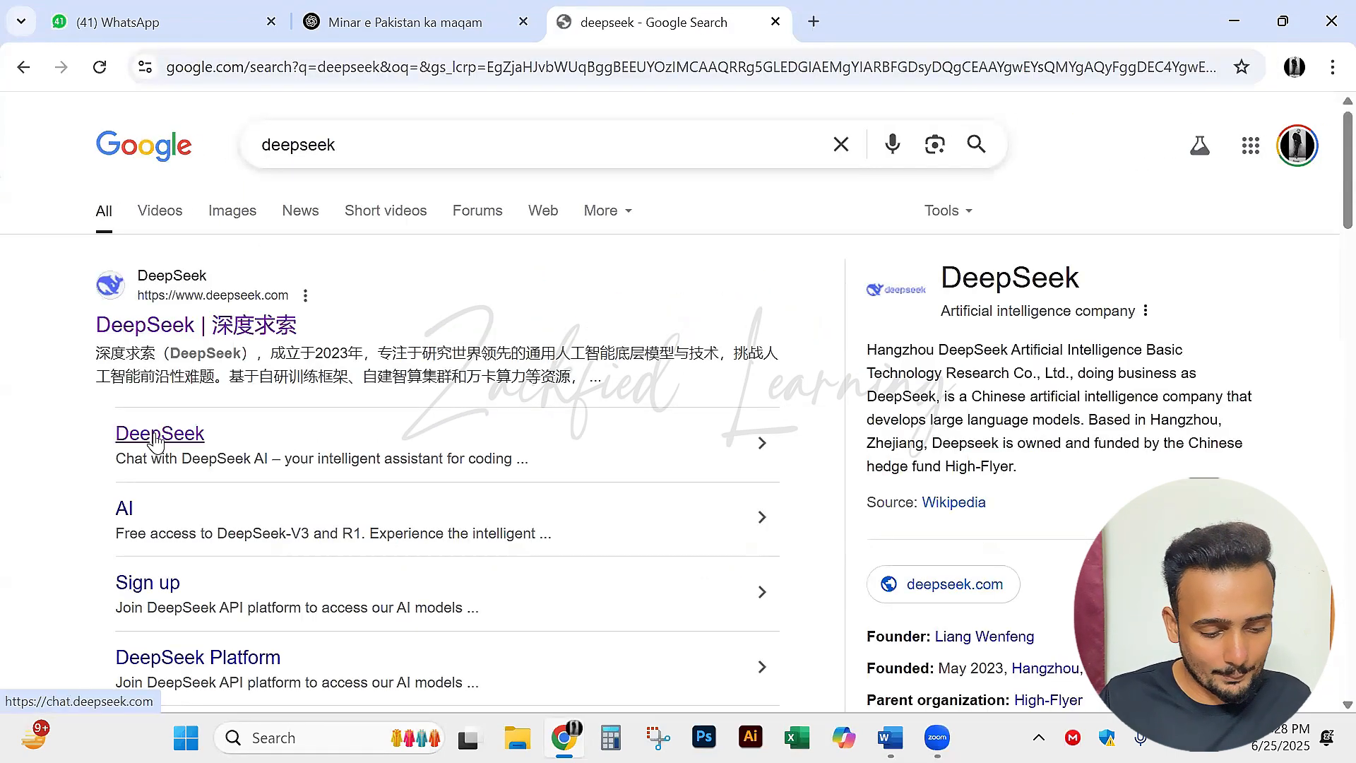
{"action": "scroll", "coordinate": [145, 561], "scroll_direction": "down", "scroll_amount": 2}
{"action": "scroll", "coordinate": [145, 561], "scroll_direction": "down", "scroll_amount": 2}
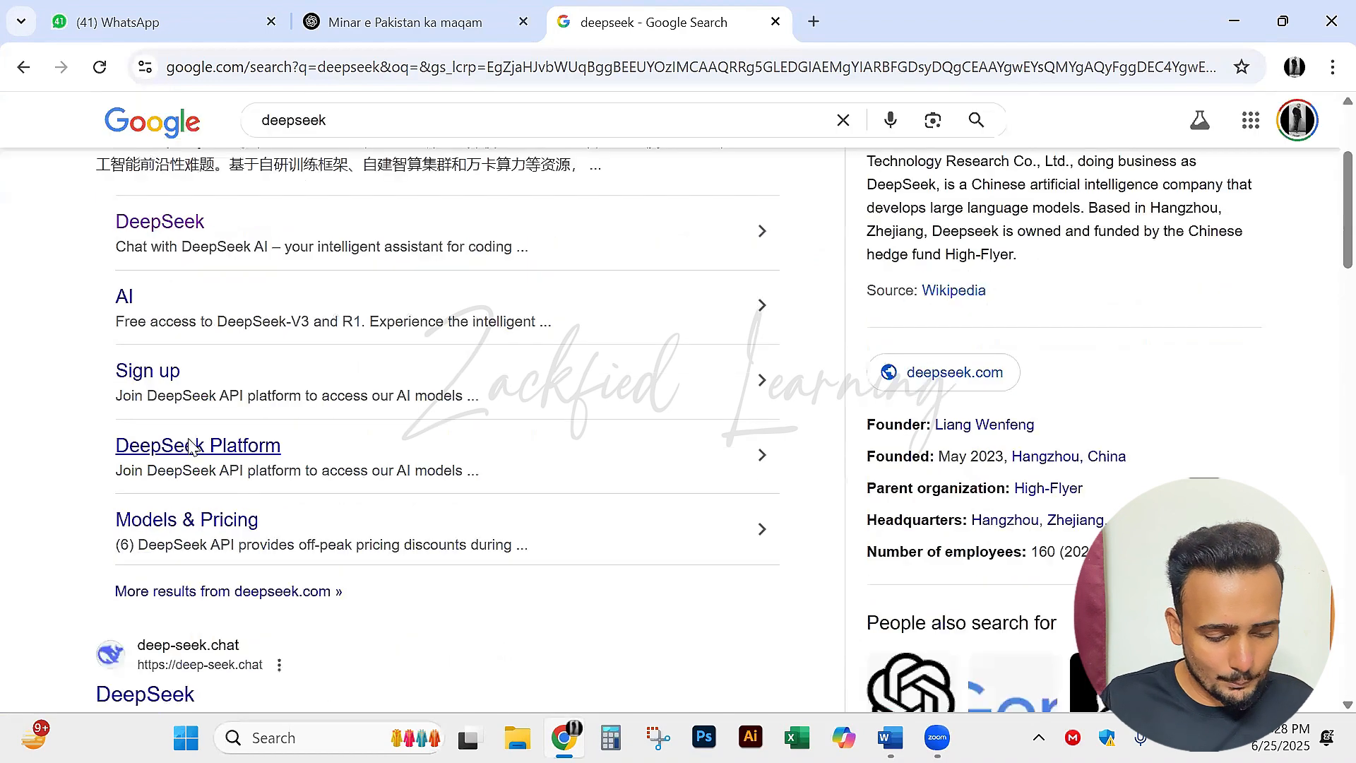
{"action": "scroll", "coordinate": [170, 497], "scroll_direction": "down", "scroll_amount": 3}
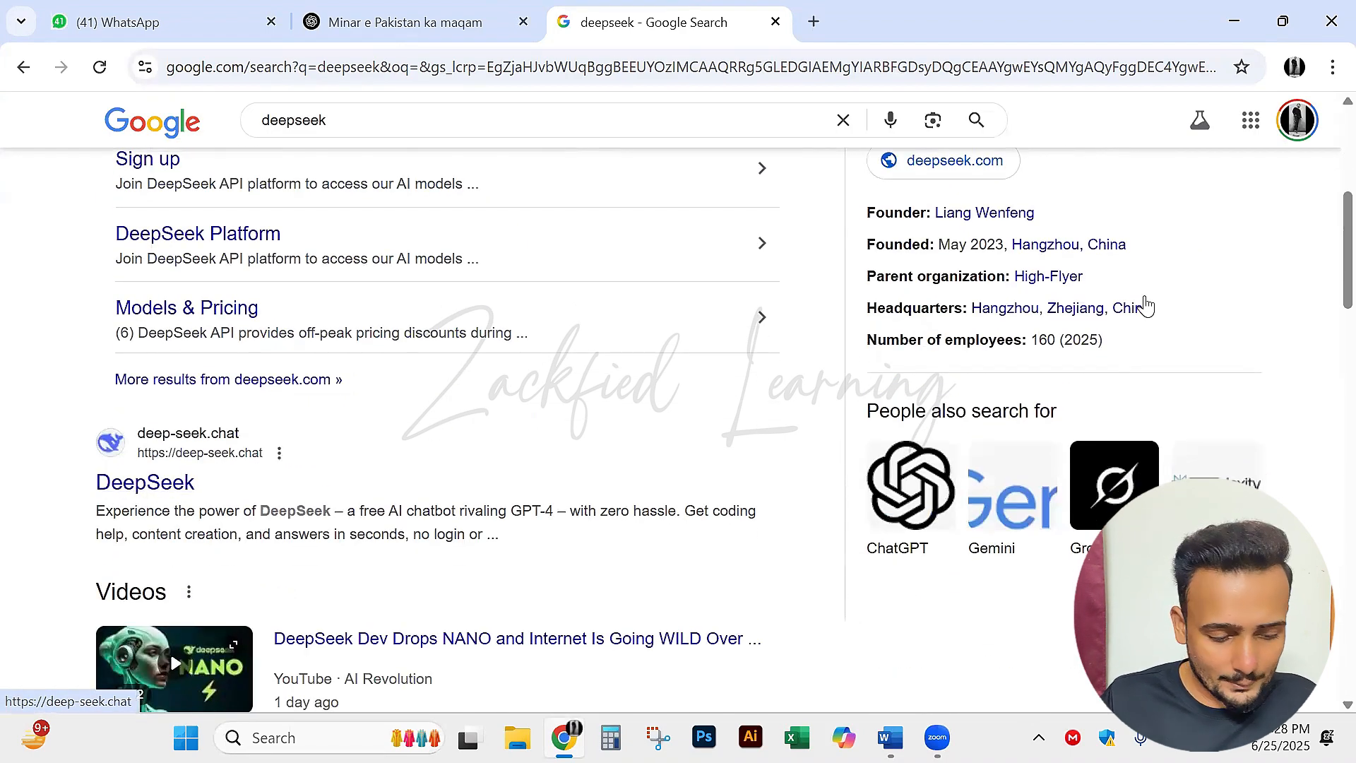
{"action": "key", "text": "ctrl+2"}
{"action": "mouse_move", "coordinate": [105, 389]}
{"action": "left_mouse_down"}
{"action": "mouse_move", "coordinate": [282, 431]}
{"action": "mouse_move", "coordinate": [141, 399]}
{"action": "left_mouse_up"}
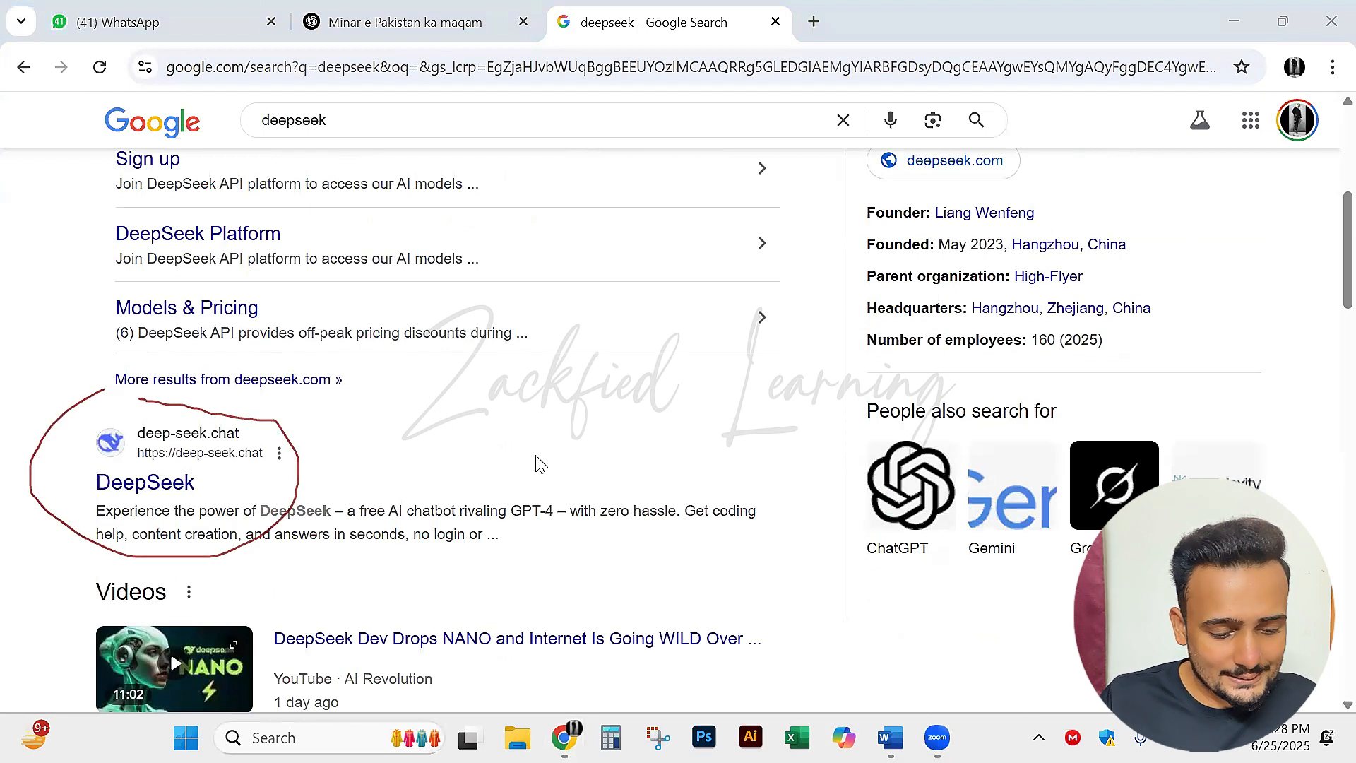
Open the deep-seek.chat result and start its free chat, closing the advertisement on the way to the message box.
{"action": "left_click", "coordinate": [170, 487]}
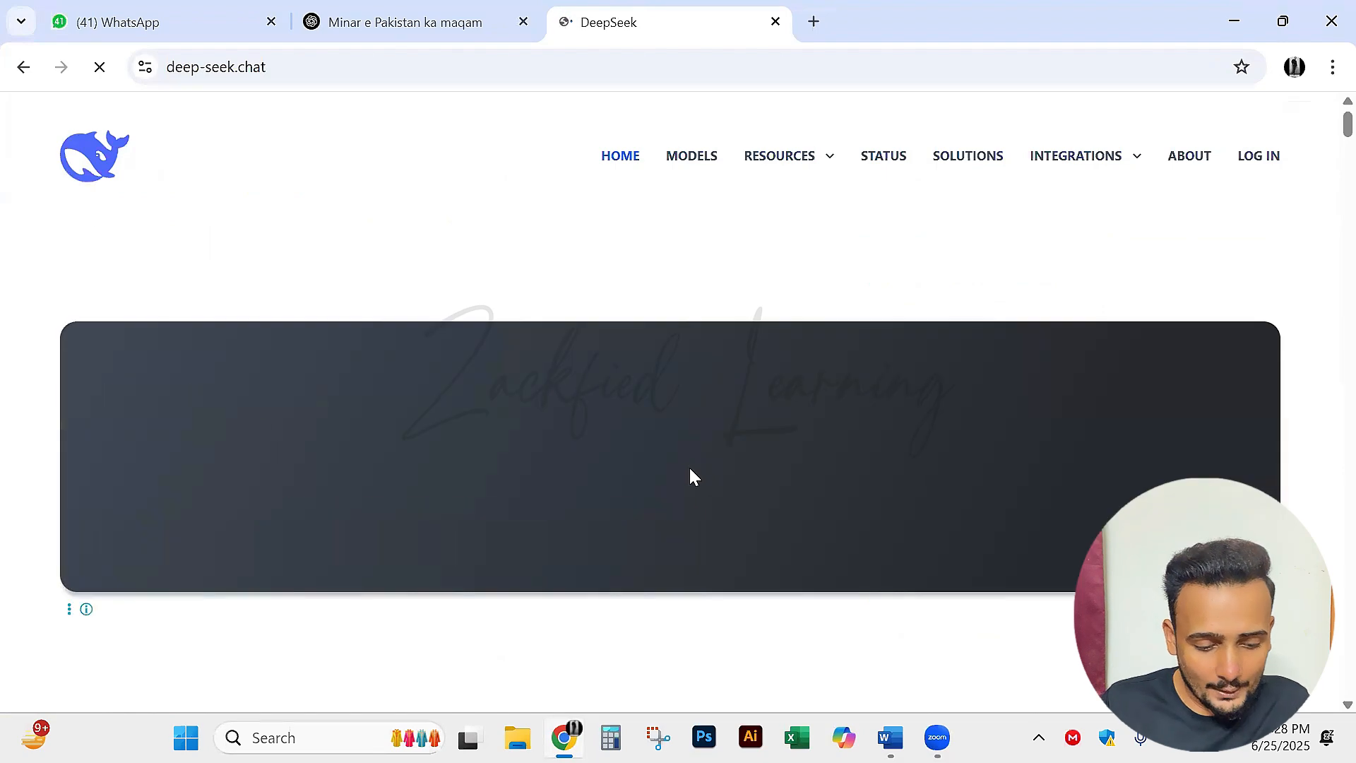
{"action": "scroll", "coordinate": [393, 412], "scroll_direction": "down", "scroll_amount": 3}
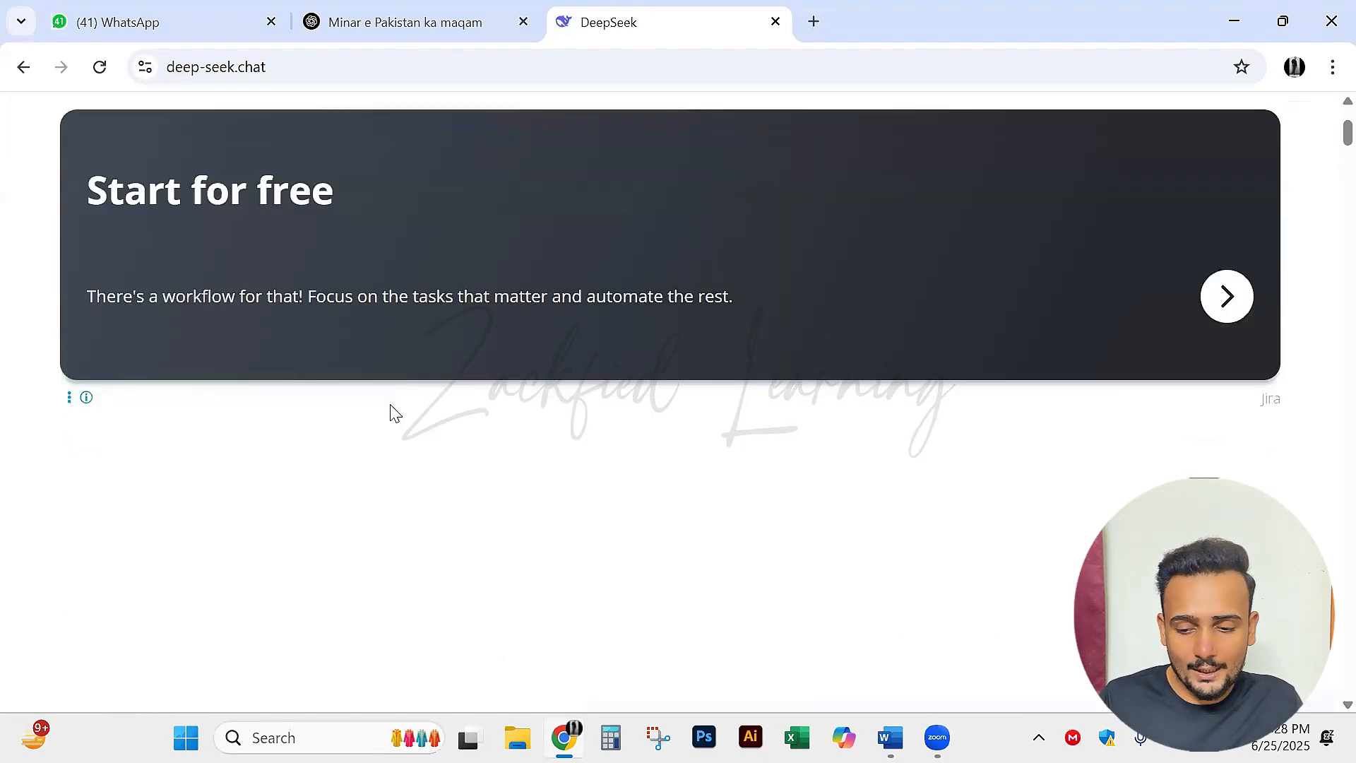
{"action": "scroll", "coordinate": [853, 442], "scroll_direction": "down", "scroll_amount": 5}
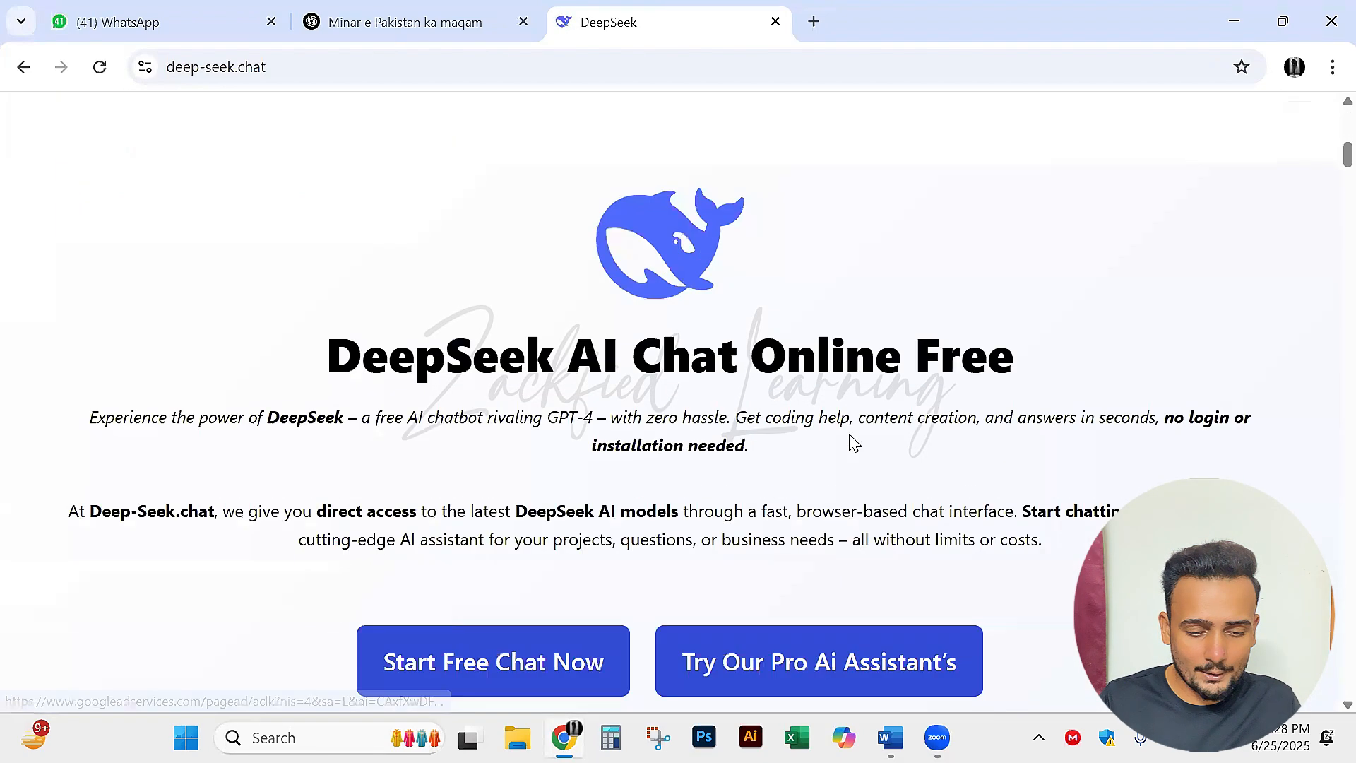
{"action": "scroll", "coordinate": [853, 442], "scroll_direction": "down", "scroll_amount": 3}
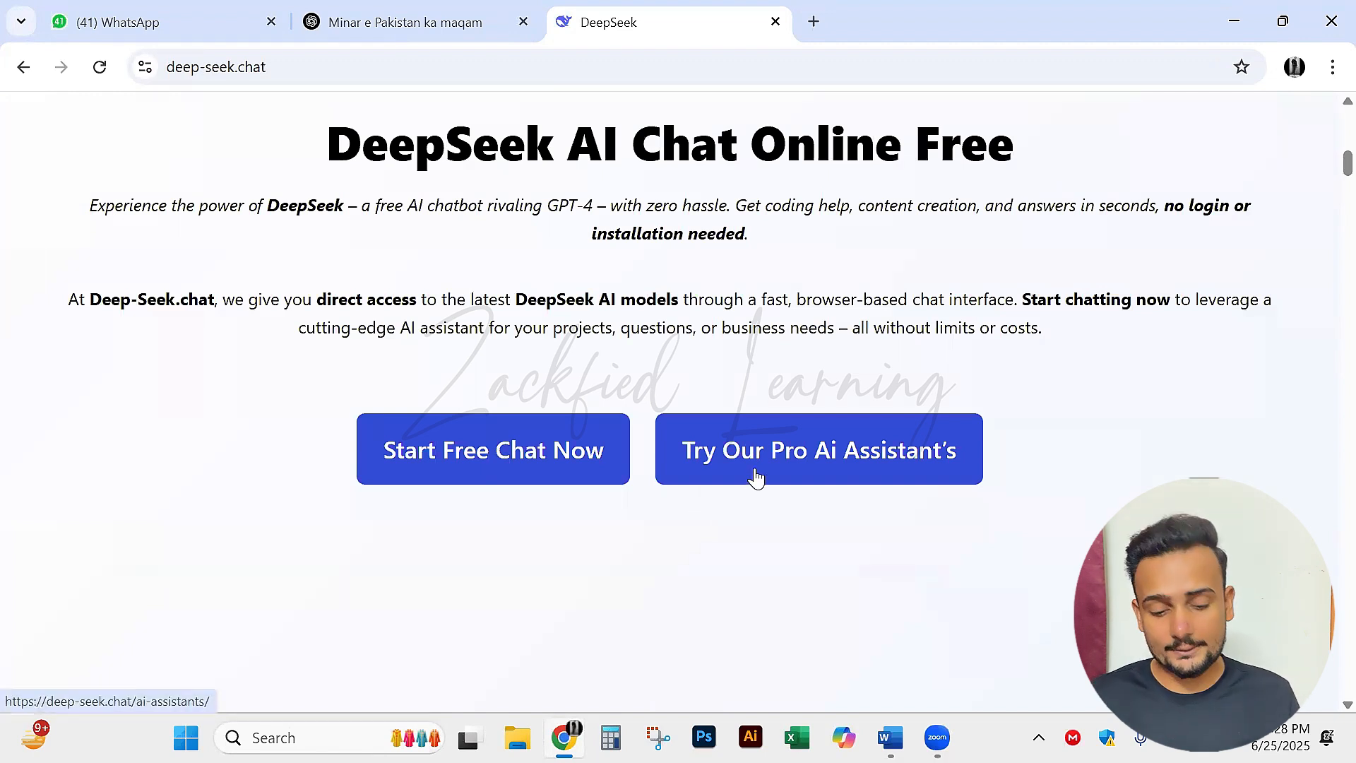
{"action": "left_click", "coordinate": [505, 466]}
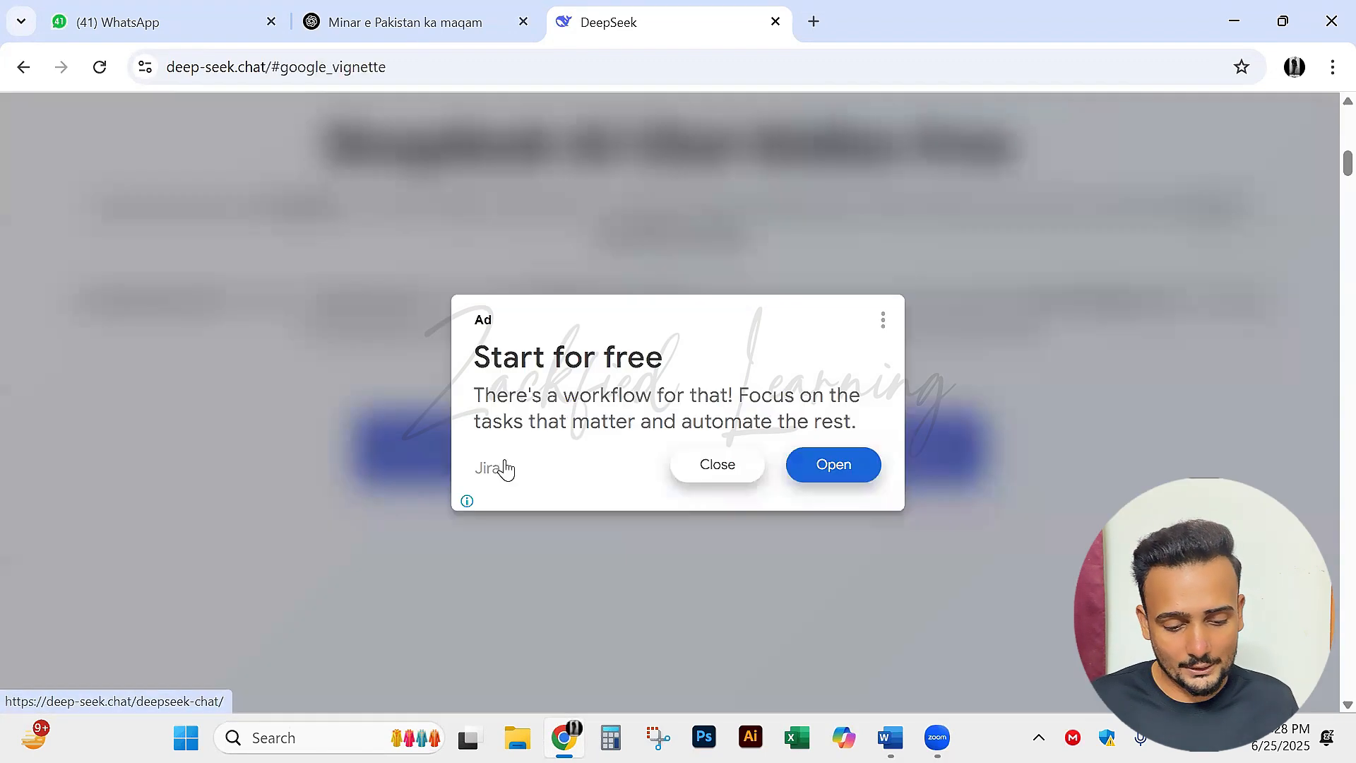
{"action": "left_click", "coordinate": [706, 467]}
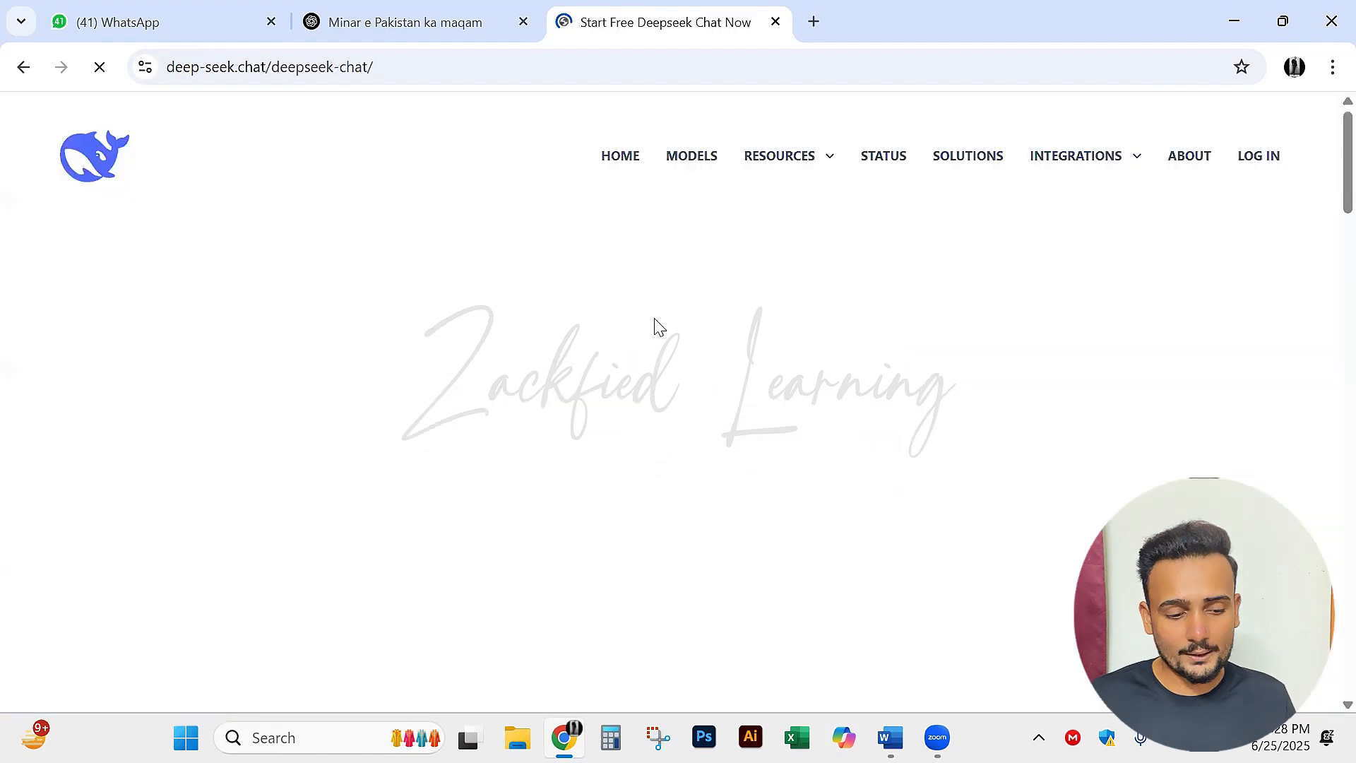
{"action": "scroll", "coordinate": [304, 420], "scroll_direction": "down", "scroll_amount": 5}
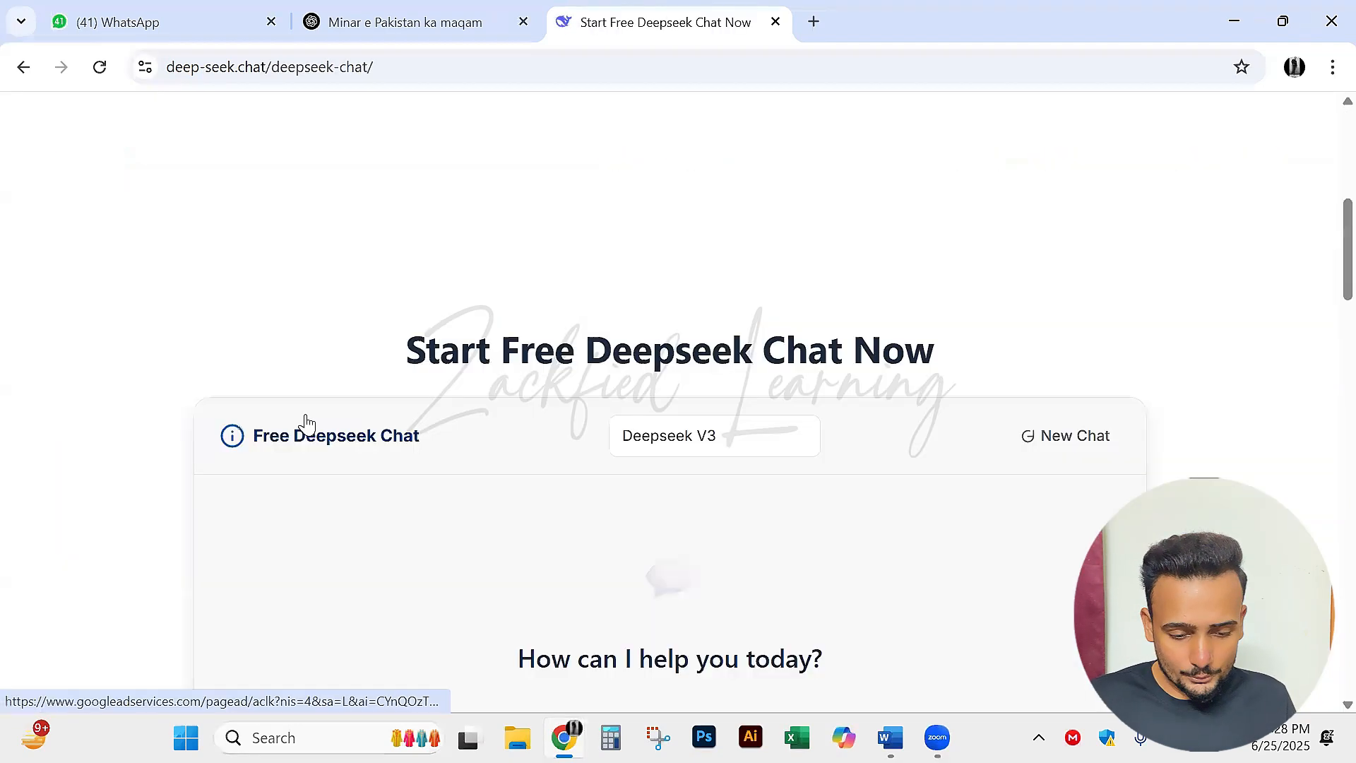
{"action": "scroll", "coordinate": [305, 422], "scroll_direction": "down", "scroll_amount": 3}
{"action": "left_click", "coordinate": [415, 579]}
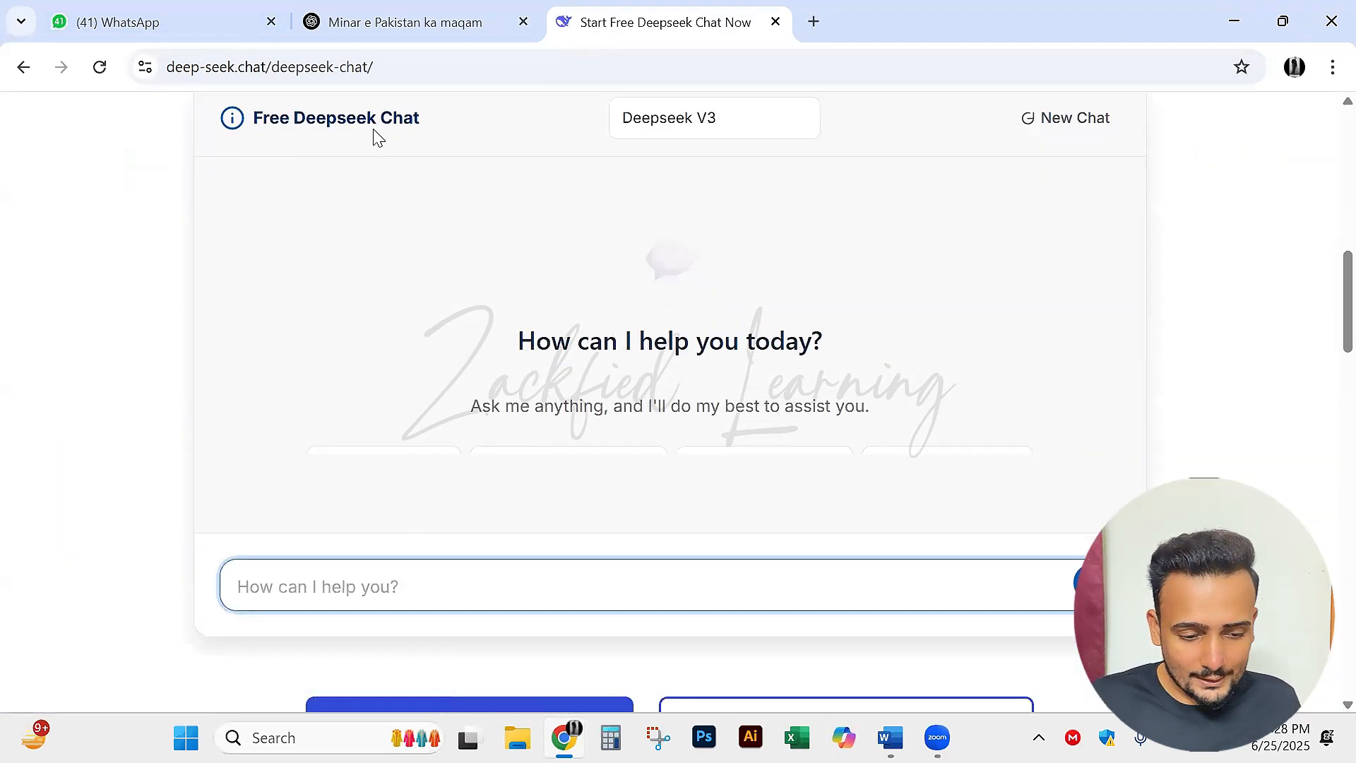
Highlight the Free Deepseek Chat title and examine the list of available models.
{"action": "left_click_drag", "start_coordinate": [271, 131], "coordinate": [421, 123]}
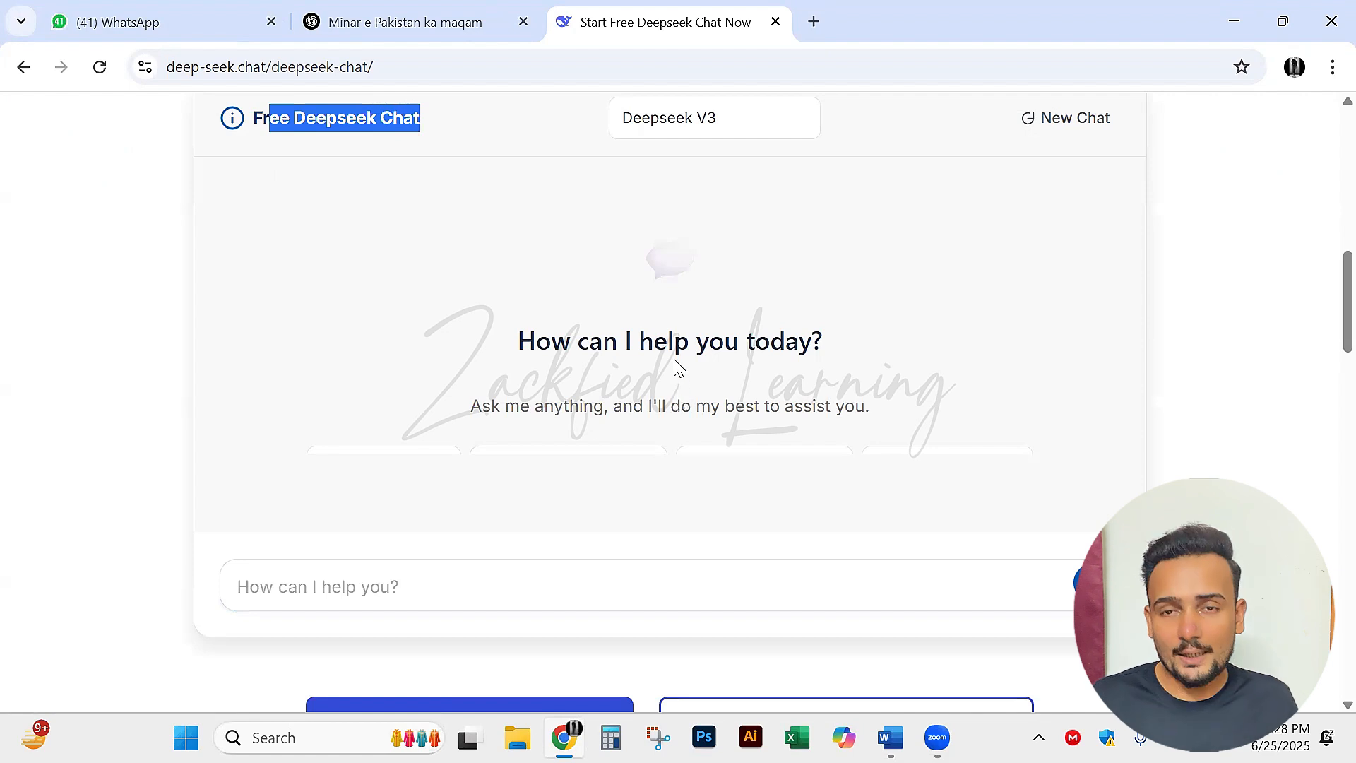
{"action": "left_click", "coordinate": [714, 121]}
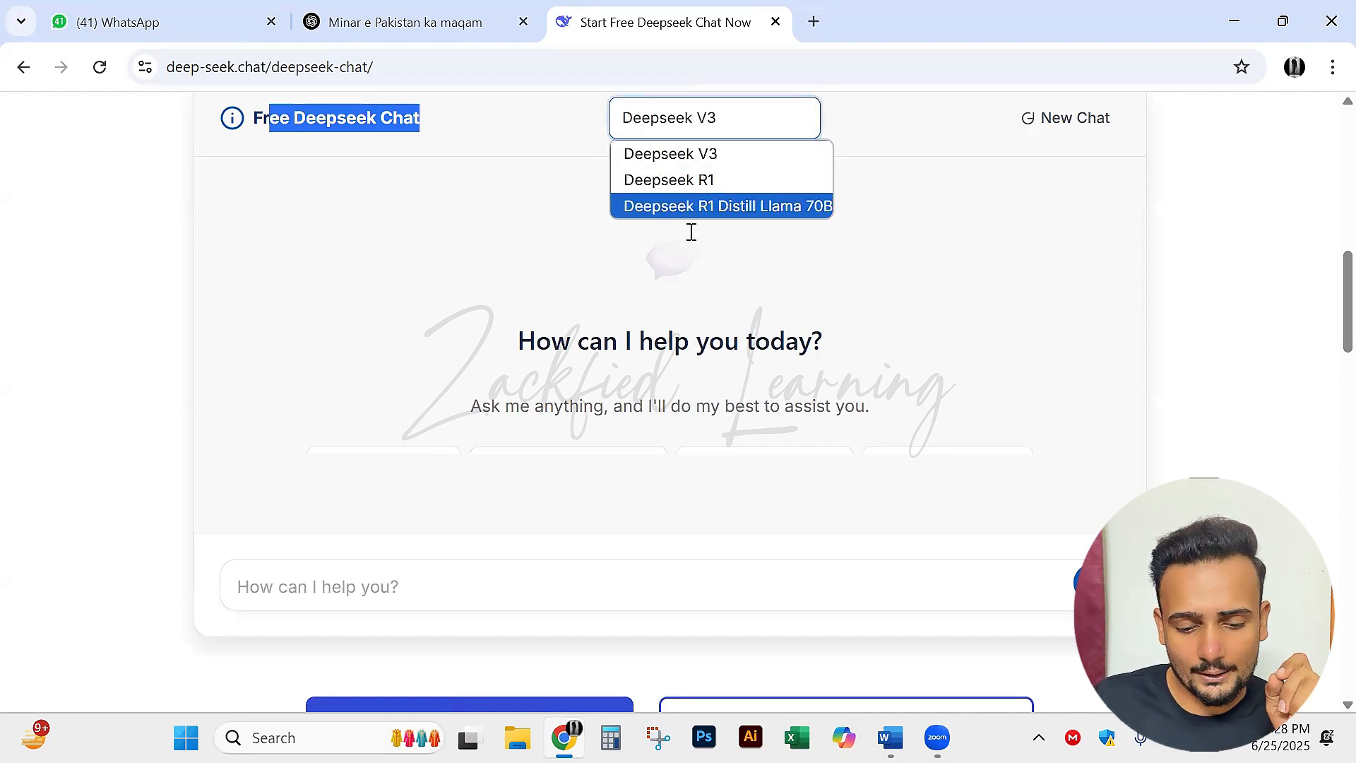
{"action": "left_click", "coordinate": [584, 267]}
{"action": "left_click", "coordinate": [454, 573]}
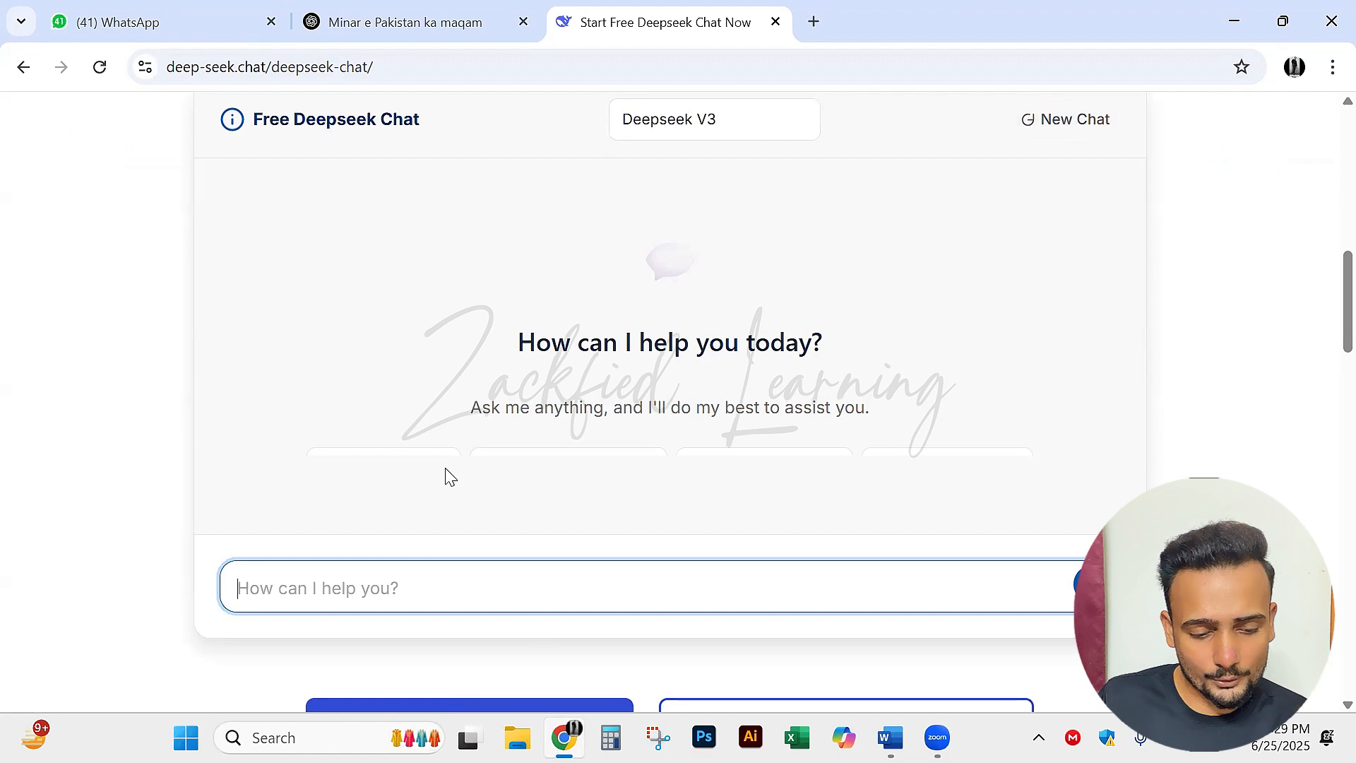
Leave the deep-seek.chat site for google.com and search for "Deepseek".
{"action": "scroll", "coordinate": [445, 476], "scroll_direction": "up", "scroll_amount": 10}
{"action": "left_click", "coordinate": [95, 170]}
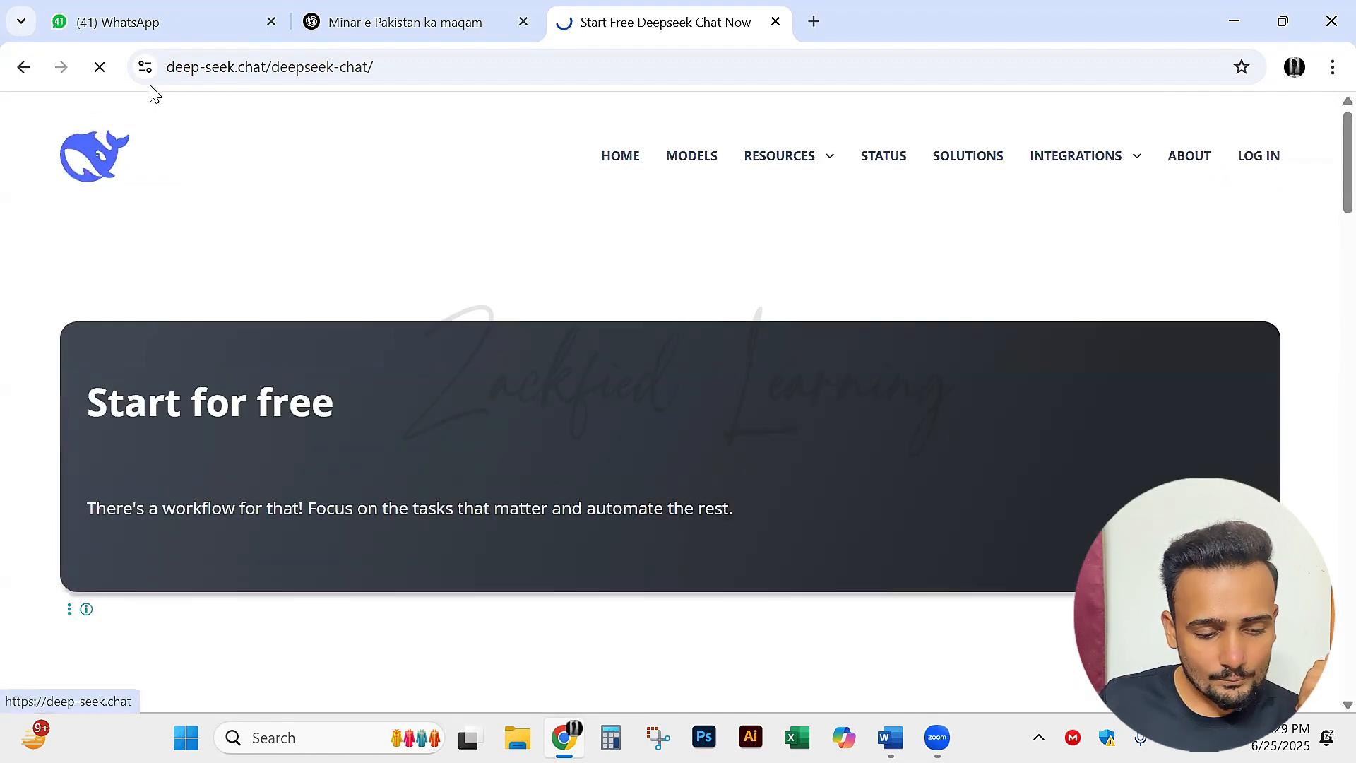
{"action": "left_click", "coordinate": [233, 67]}
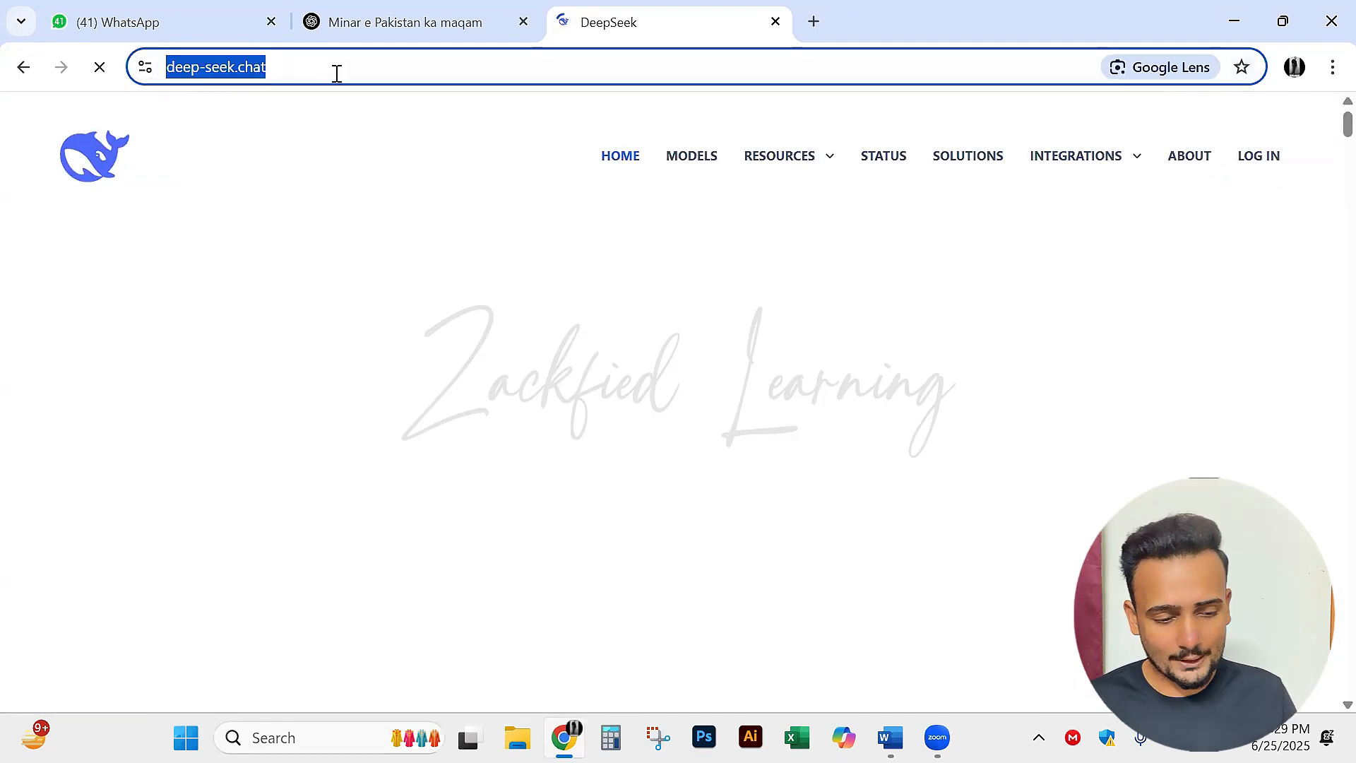
{"action": "type", "text": "google.com"}
{"action": "key", "text": "Return"}
{"action": "type", "text": "Dee"}
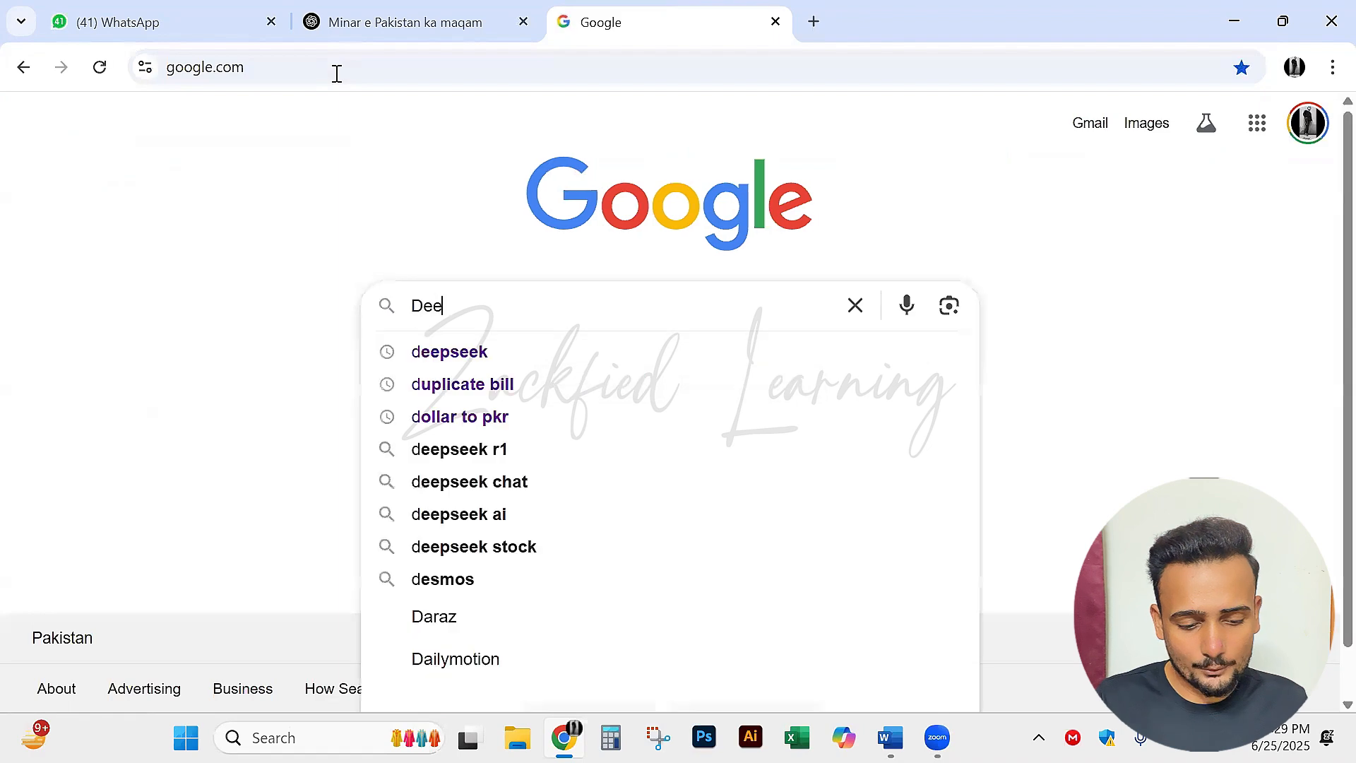
{"action": "type", "text": "pseek"}
{"action": "key", "text": "Return"}
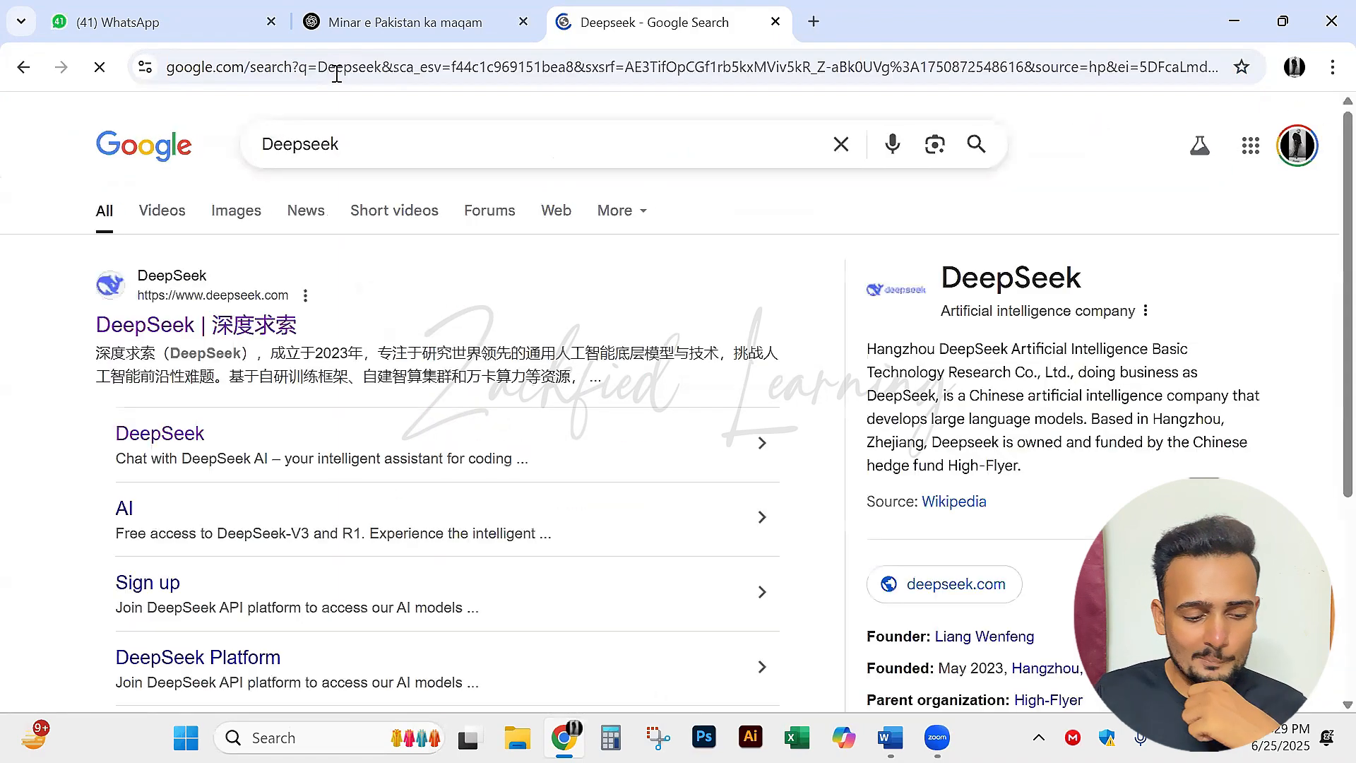
Open the official deepseek.com result and launch DeepSeek's web chat from its start-chat card.
{"action": "left_click", "coordinate": [164, 329]}
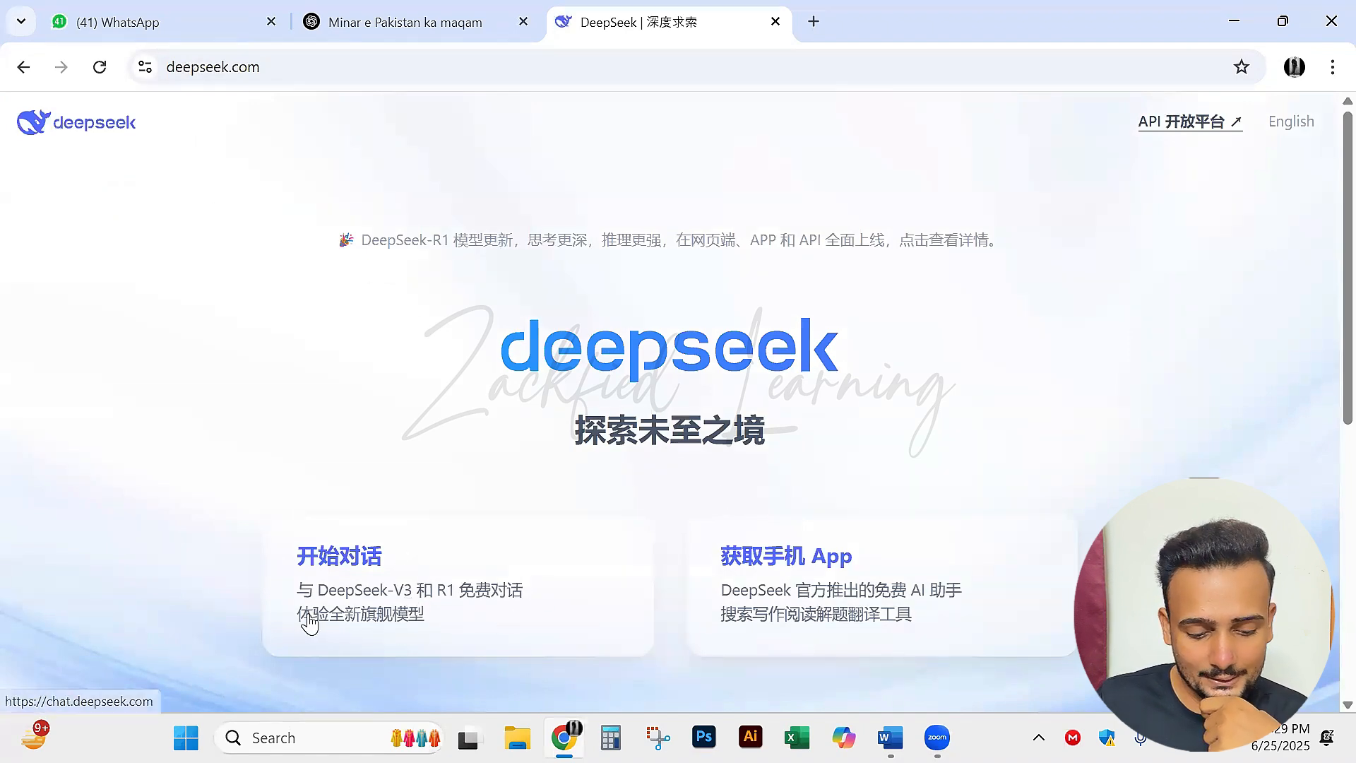
{"action": "scroll", "coordinate": [753, 575], "scroll_direction": "down", "scroll_amount": 1}
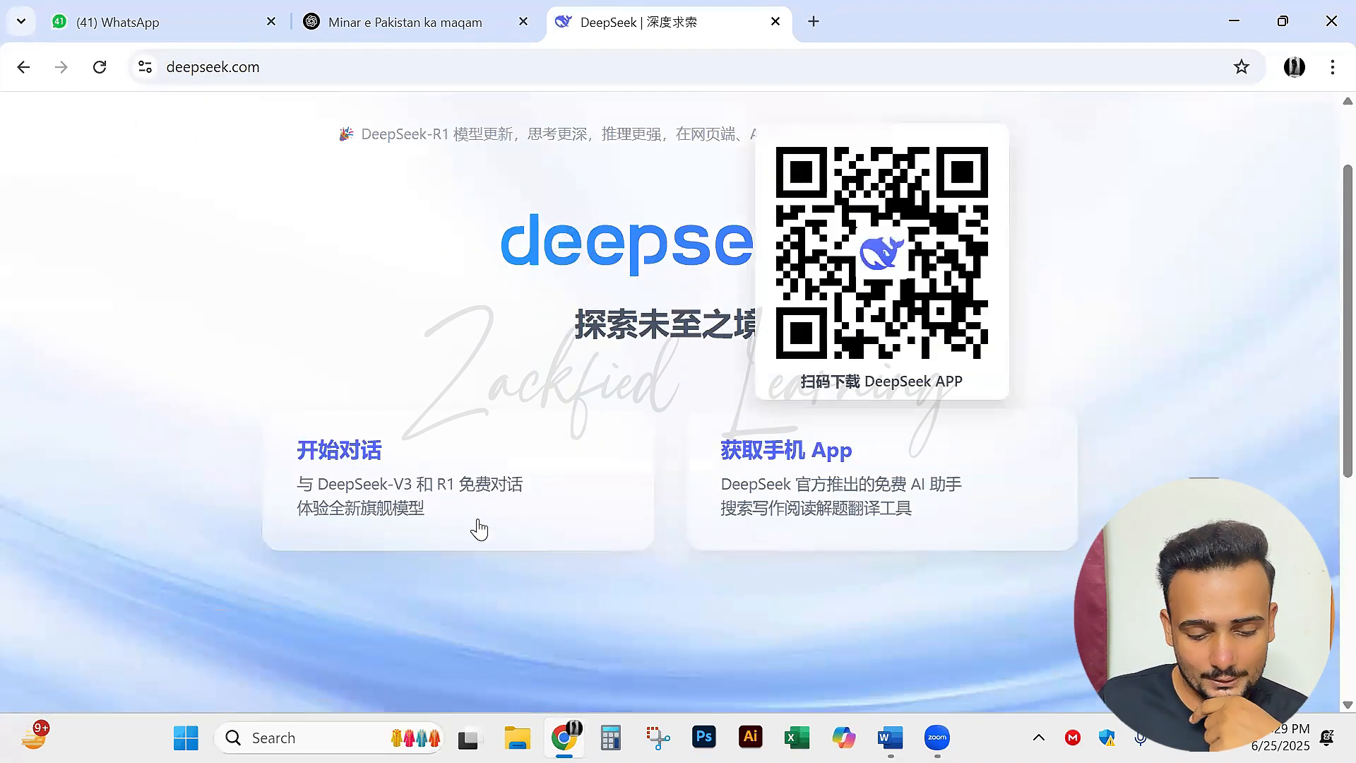
{"action": "left_click", "coordinate": [419, 426]}
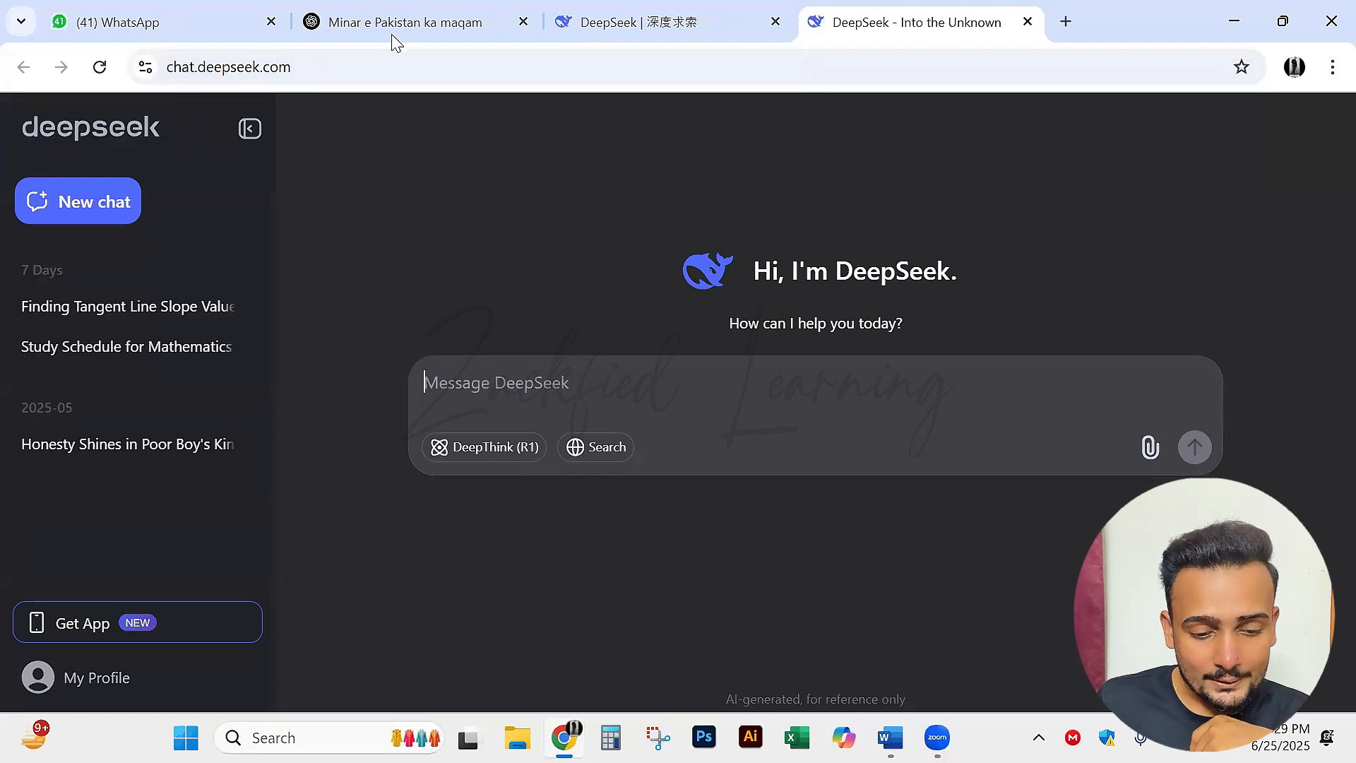
Return to the deepseek.com home page and use the screen pen to mark the start-chat card, including an arrow pointing at it.
{"action": "left_click", "coordinate": [586, 34]}
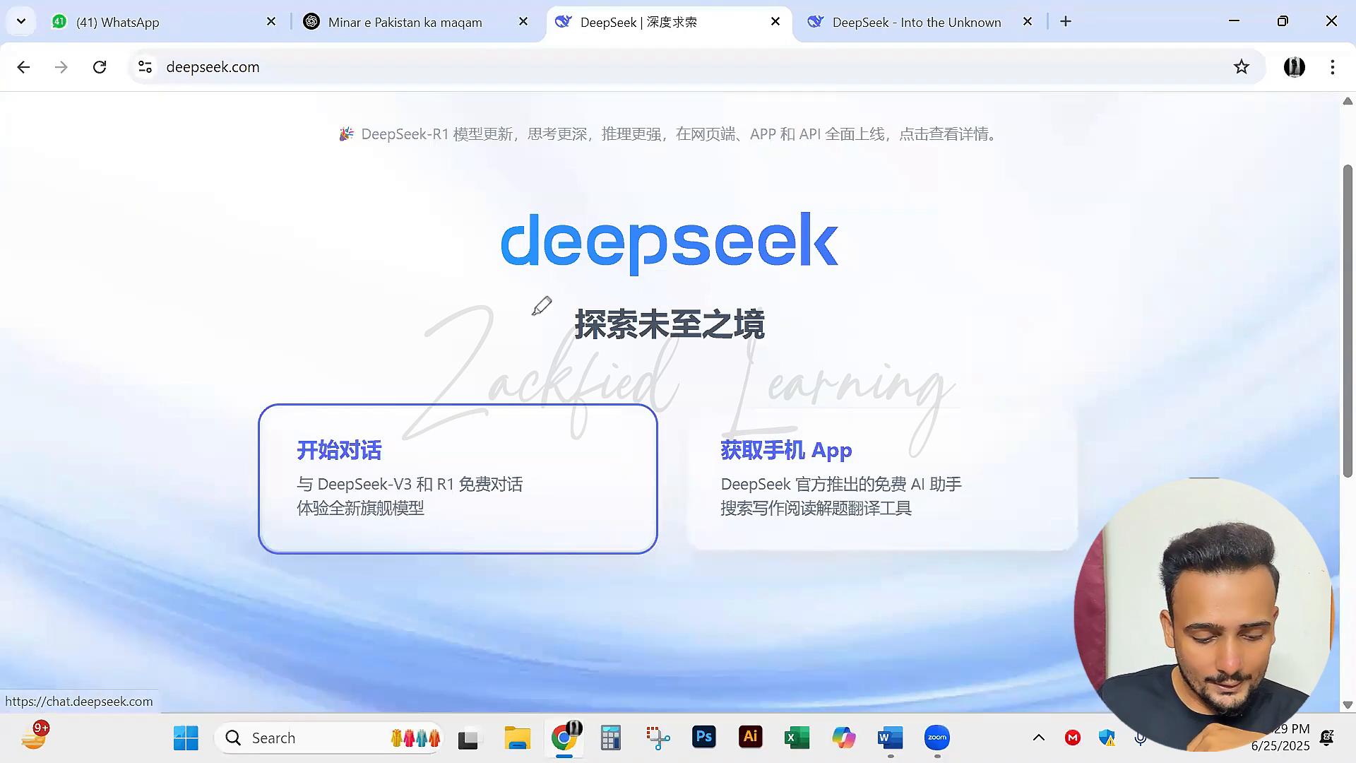
{"action": "mouse_move", "coordinate": [349, 468]}
{"action": "left_mouse_down"}
{"action": "mouse_move", "coordinate": [337, 499]}
{"action": "mouse_move", "coordinate": [443, 503]}
{"action": "left_mouse_up"}
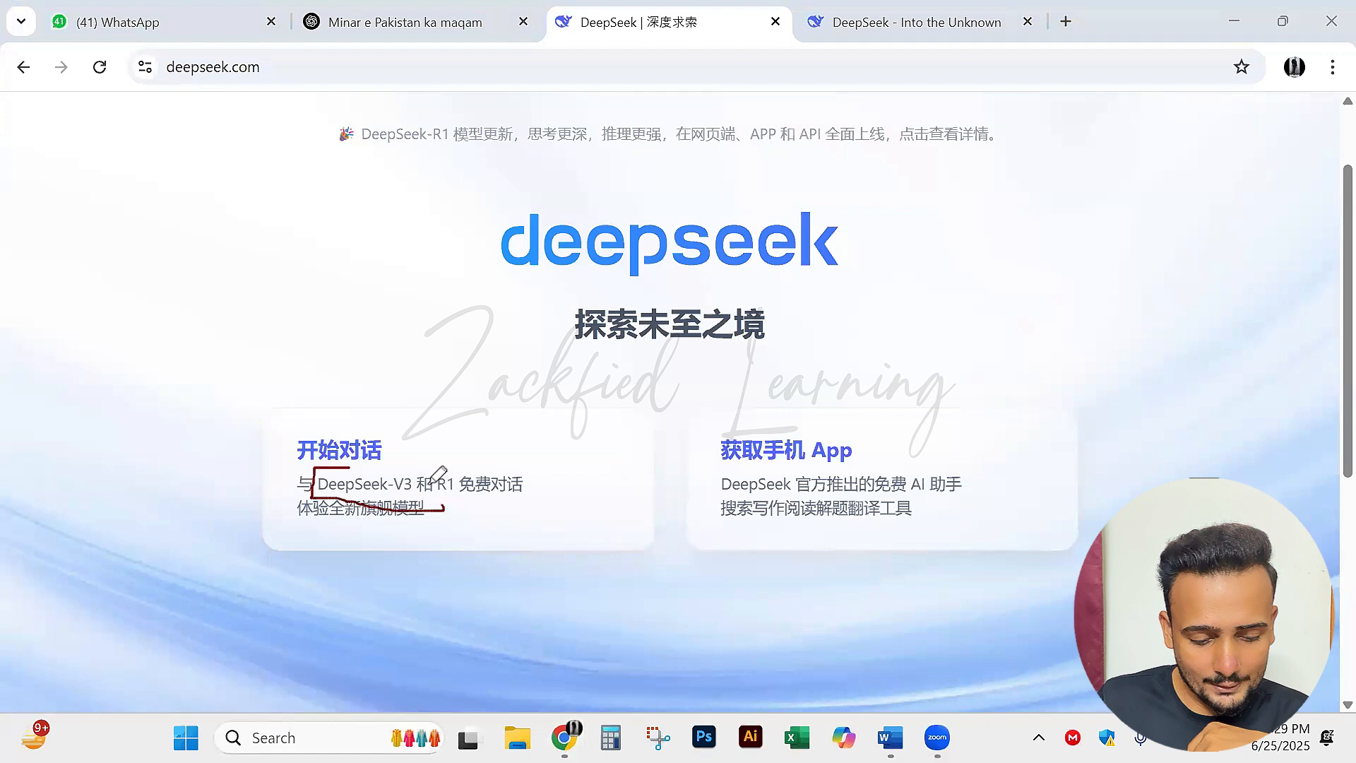
{"action": "left_click_drag", "start_coordinate": [207, 307], "coordinate": [267, 402]}
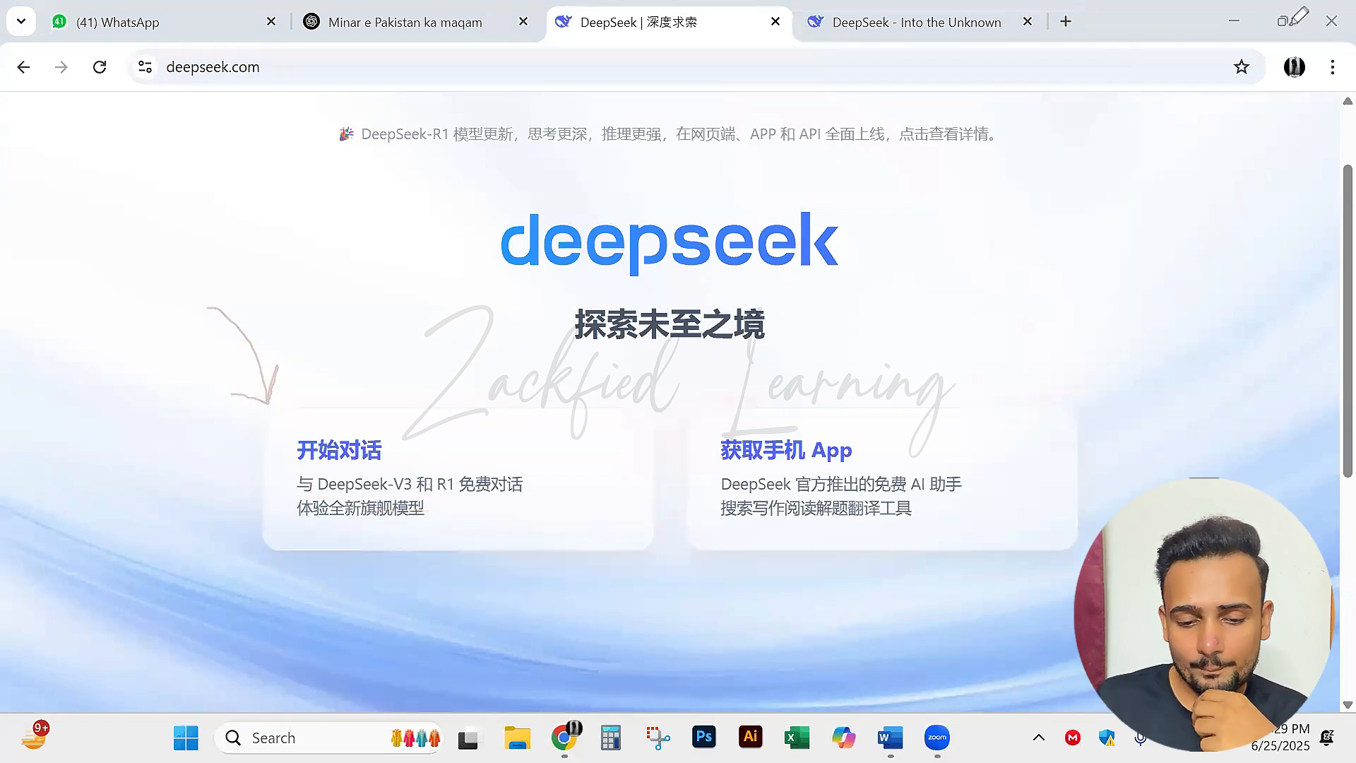
Switch to the DeepSeek web chat and send it the prompt "World Popluation?".
{"action": "left_click", "coordinate": [833, 27]}
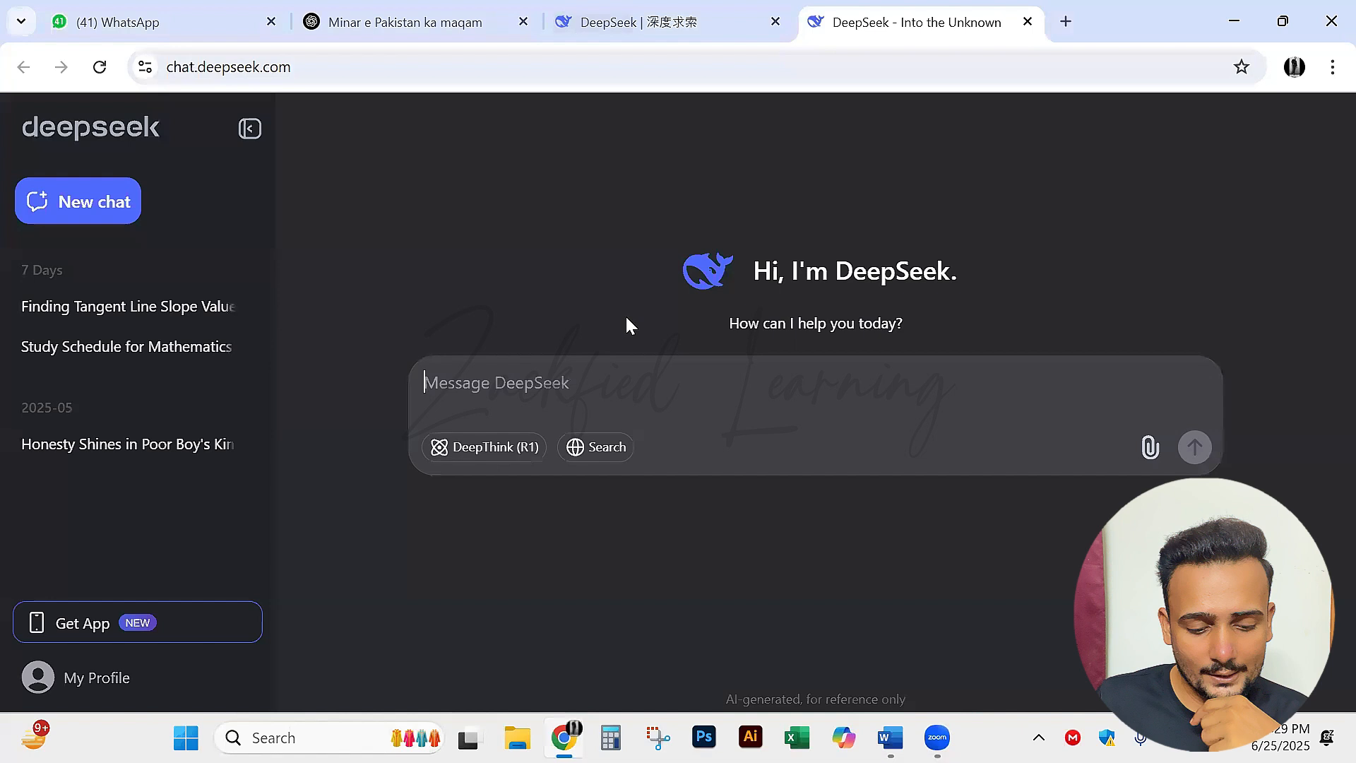
{"action": "left_click", "coordinate": [524, 399]}
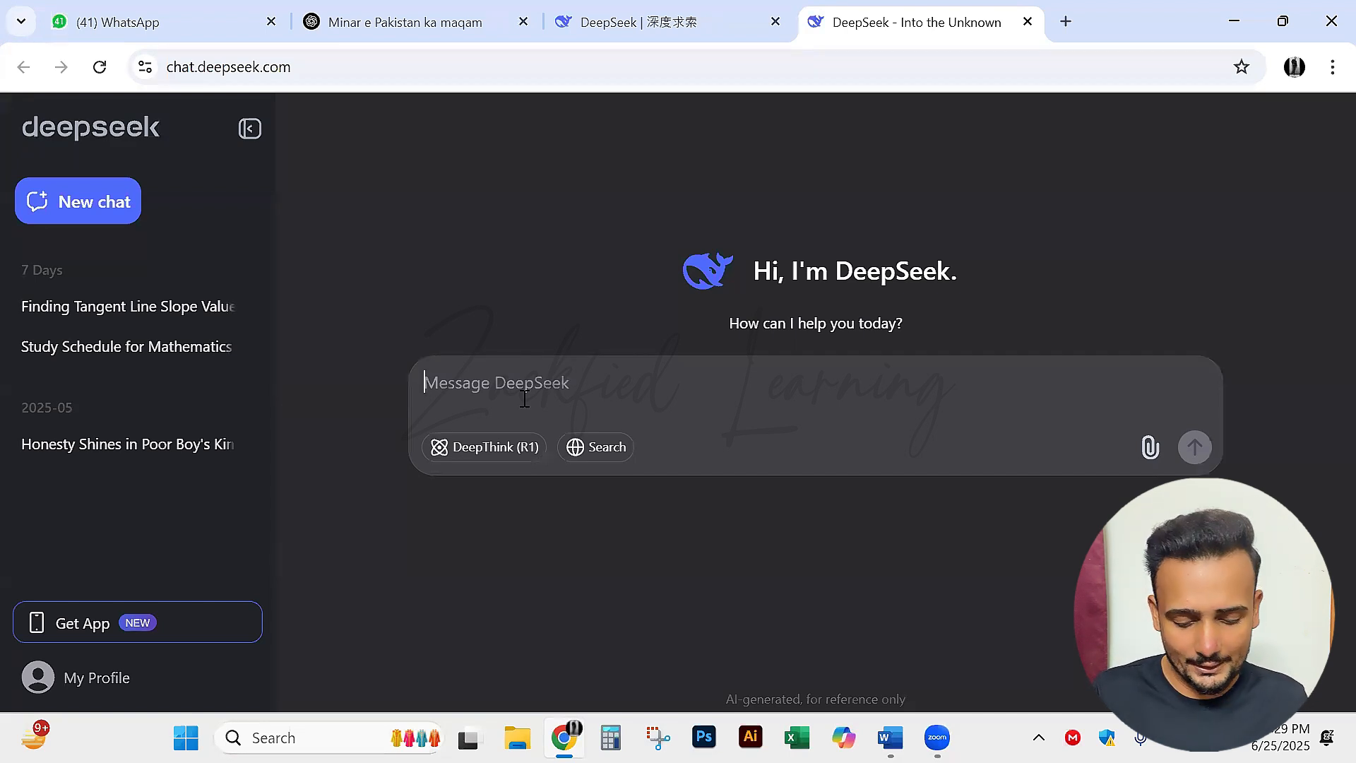
{"action": "type", "text": "Worl"}
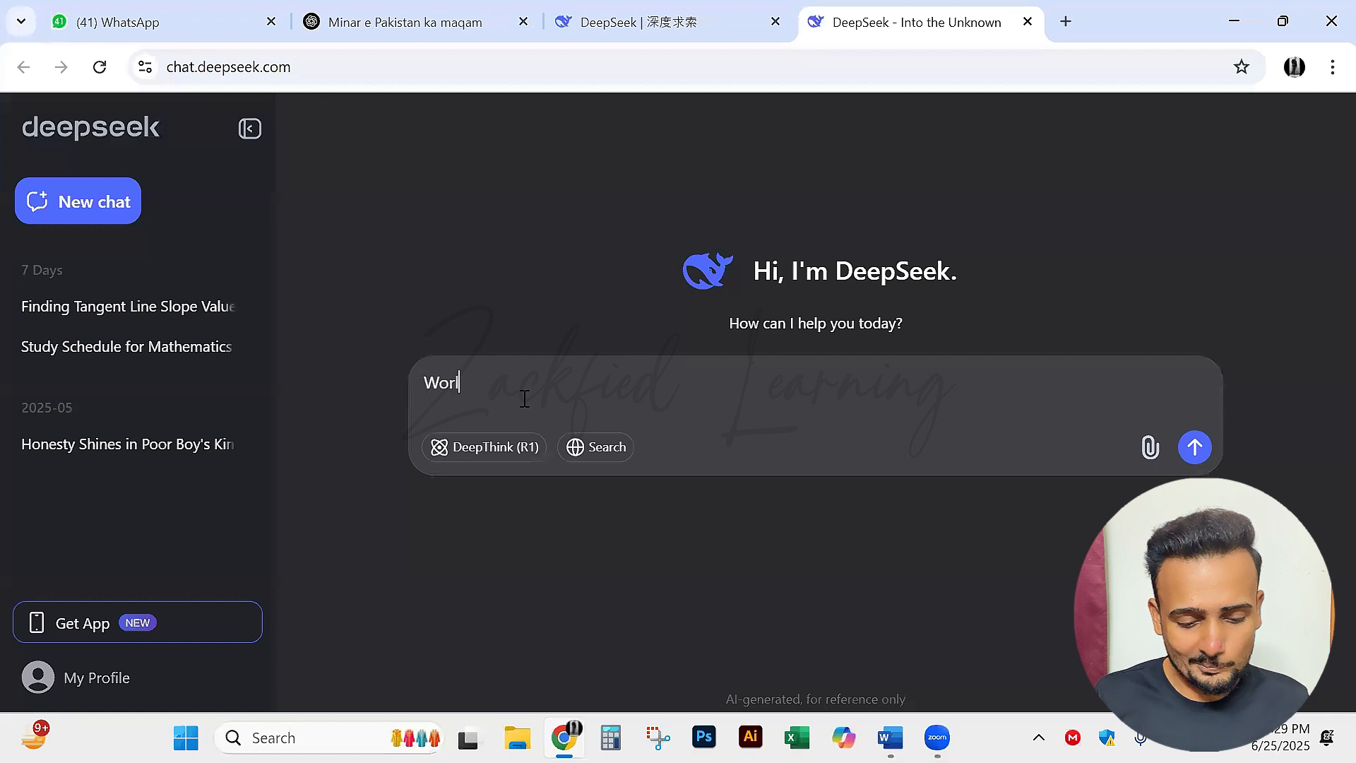
{"action": "type", "text": "d p"}
{"action": "key", "text": "BackSpace"}
{"action": "type", "text": "P"}
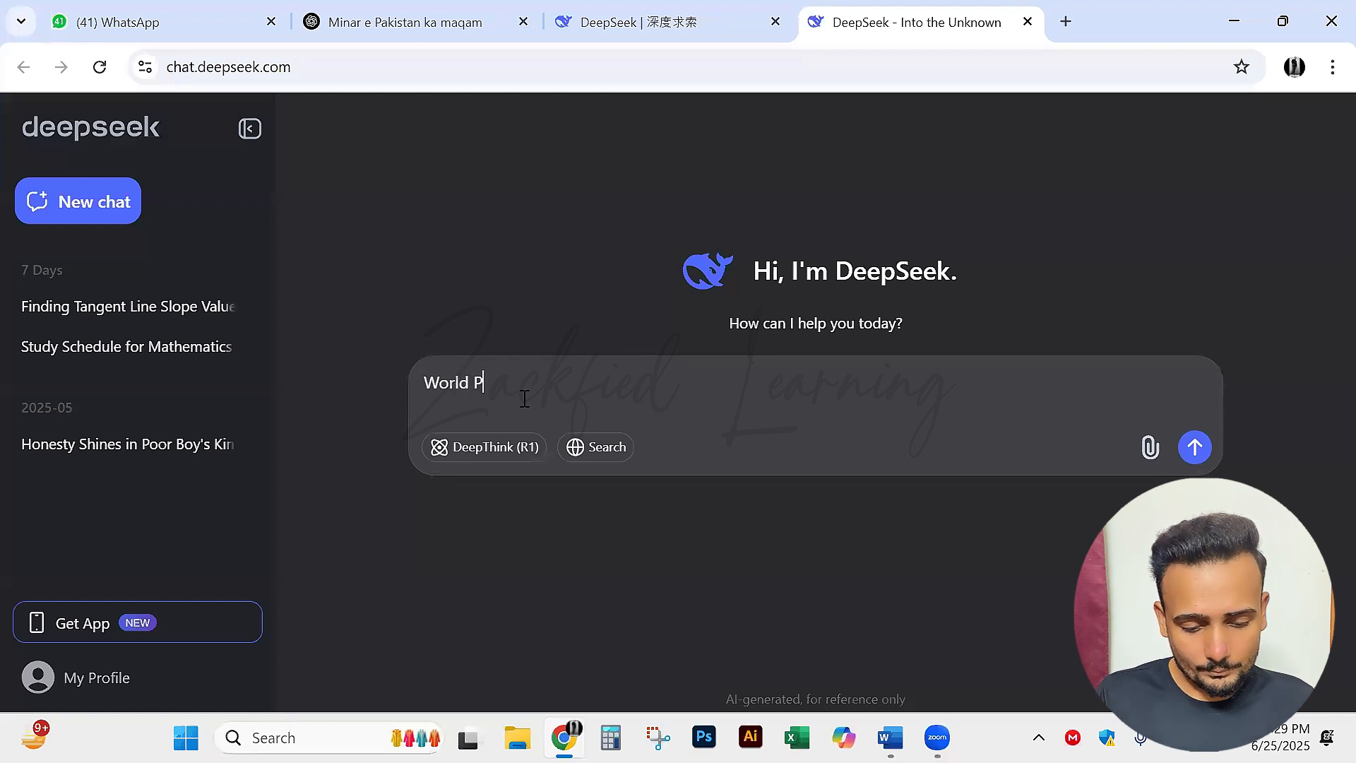
{"action": "type", "text": "opluation"}
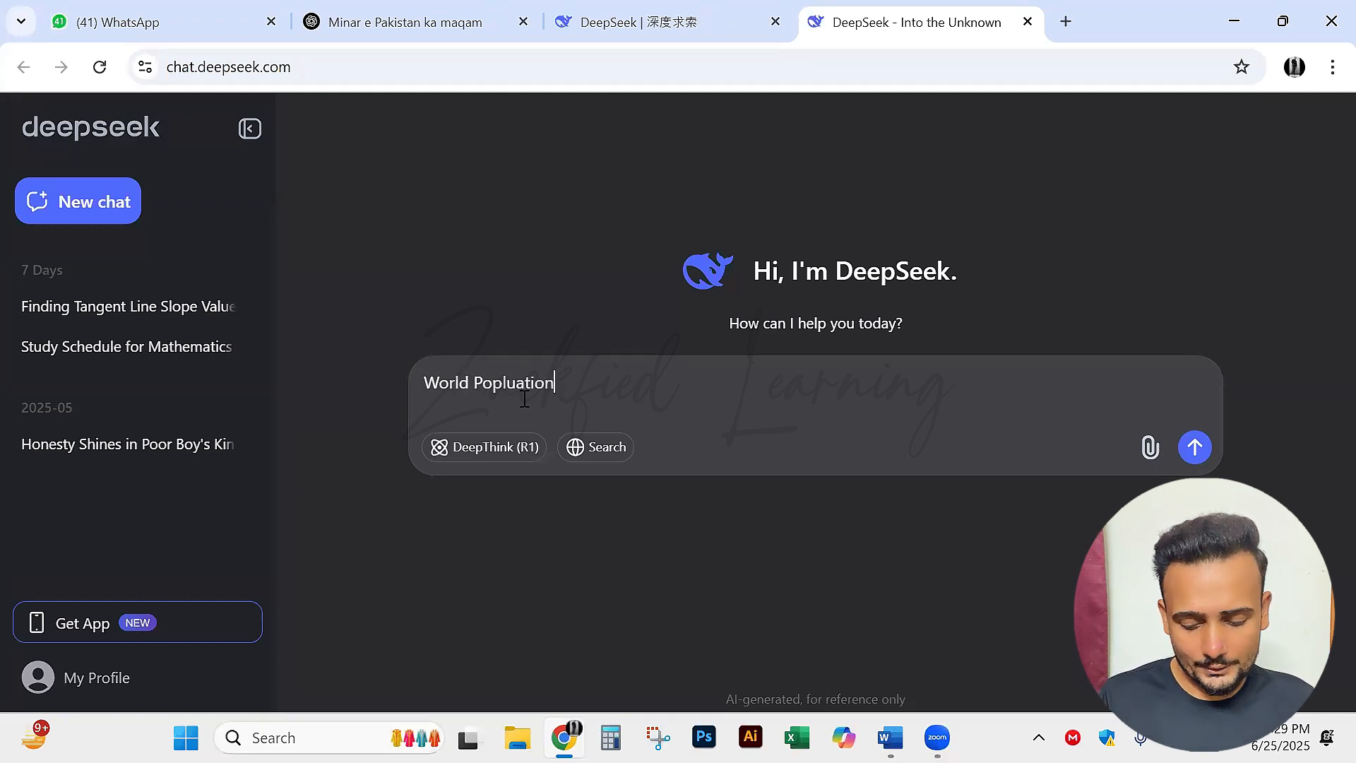
{"action": "type", "text": "?"}
{"action": "key", "text": "Return"}
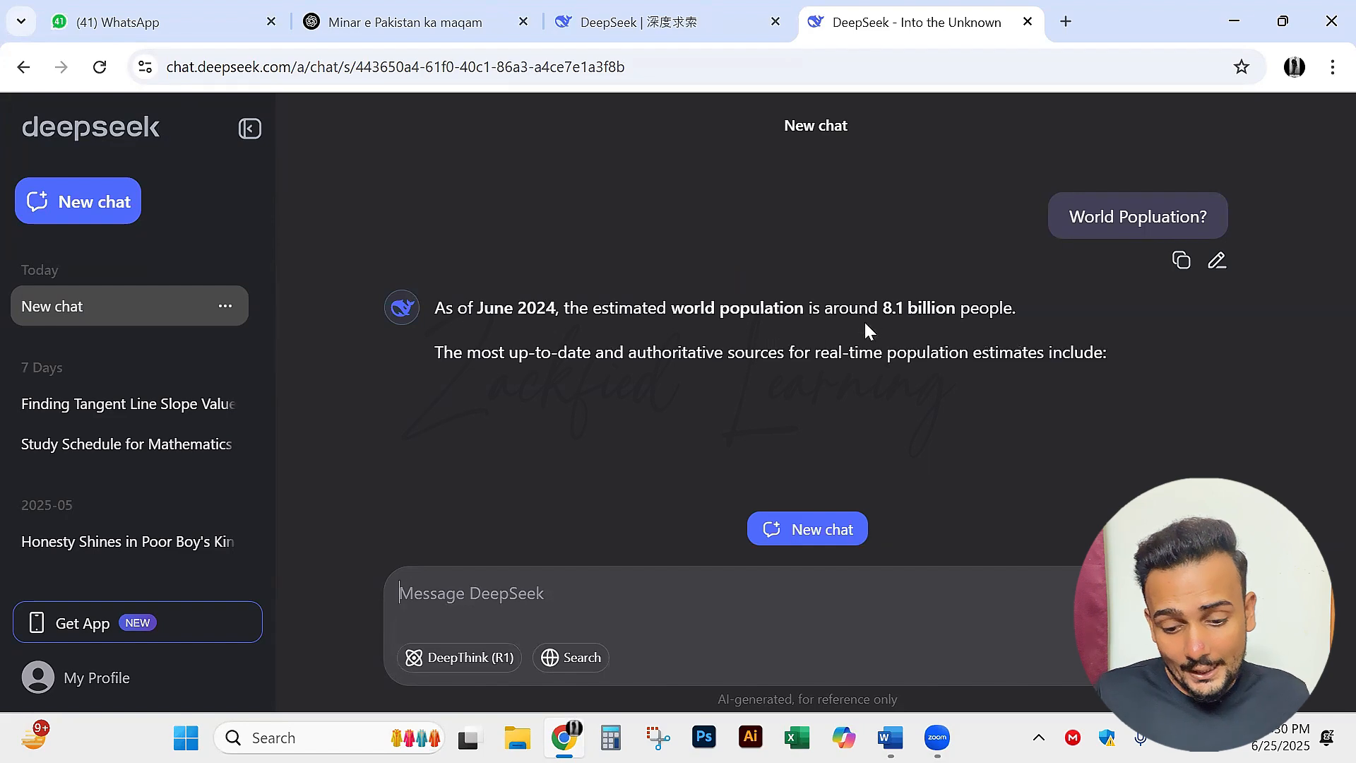
Highlight the world population figure in DeepSeek's answer, and briefly compare with the open ChatGPT conversation.
{"action": "left_click_drag", "start_coordinate": [867, 311], "coordinate": [921, 314]}
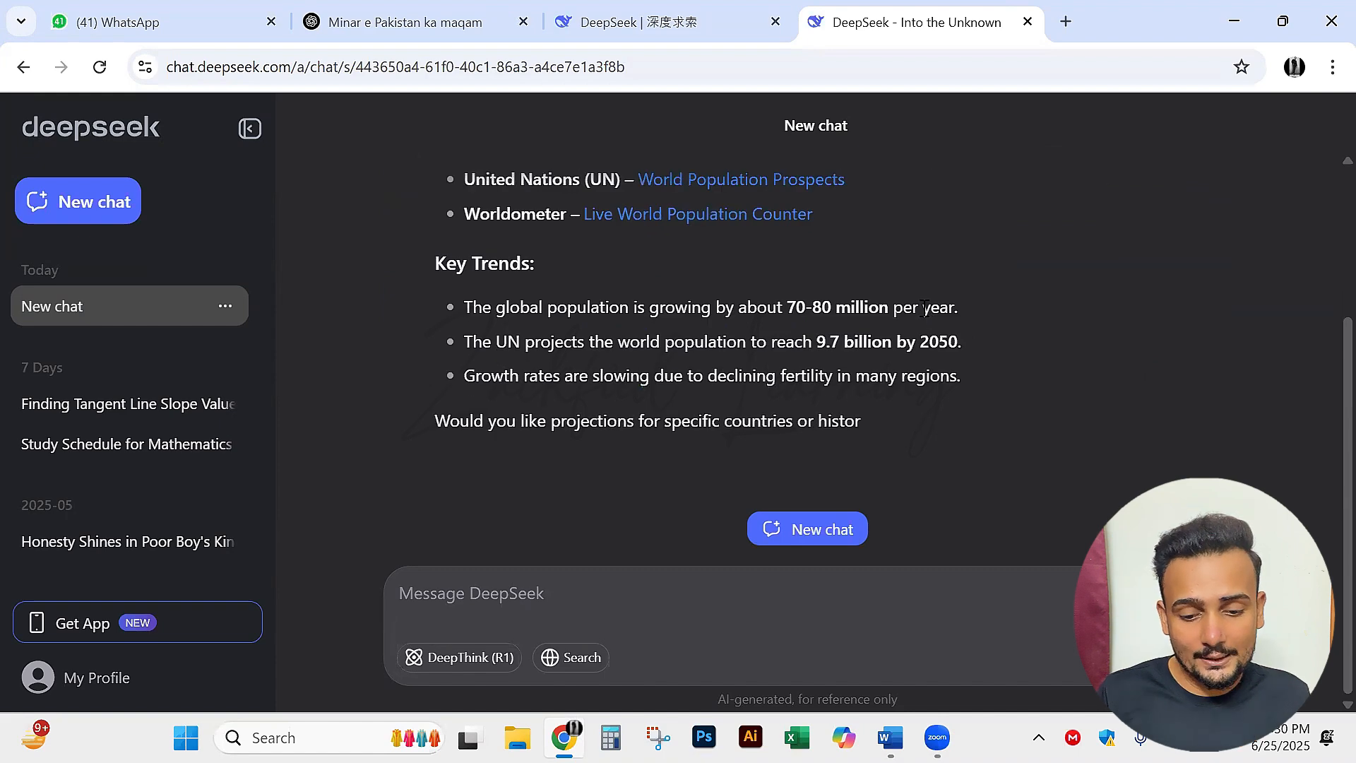
{"action": "scroll", "coordinate": [924, 307], "scroll_direction": "up", "scroll_amount": 3}
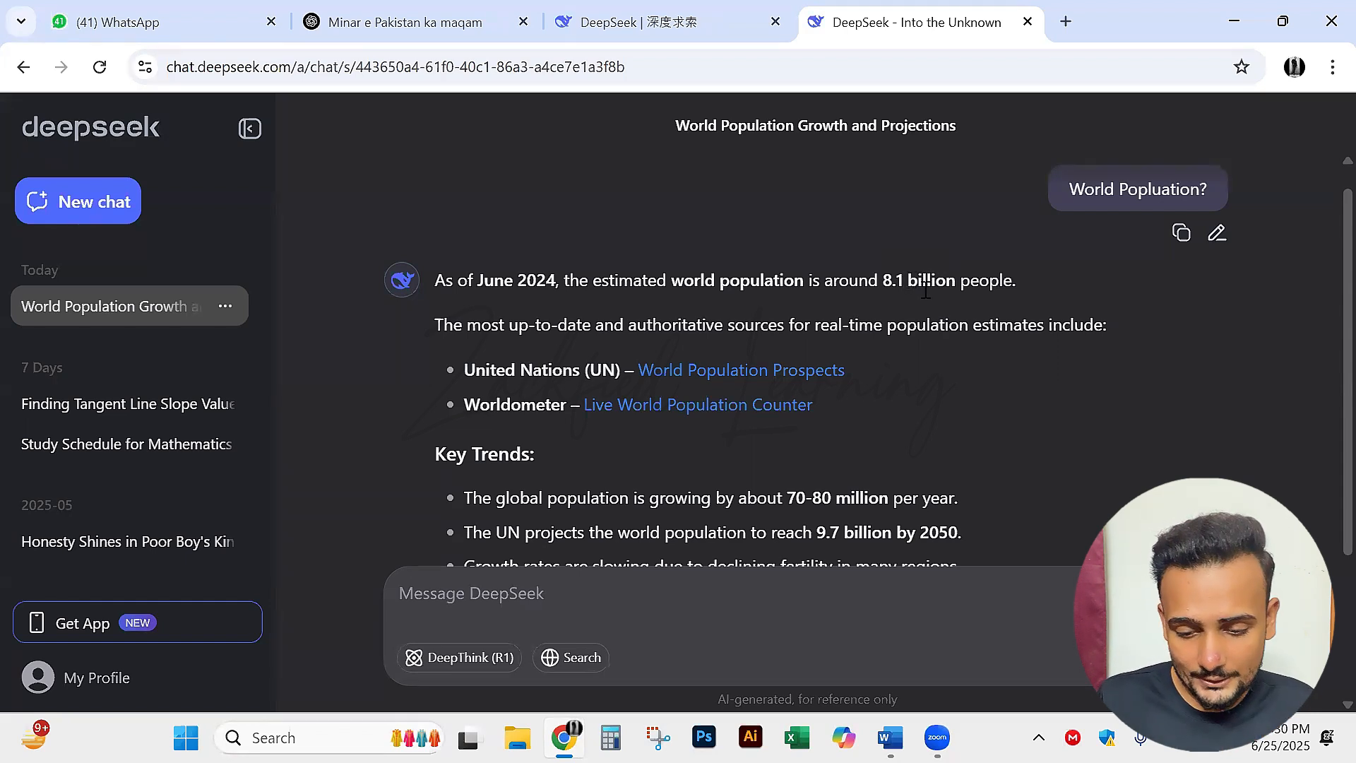
{"action": "left_click_drag", "start_coordinate": [929, 281], "coordinate": [883, 281]}
{"action": "left_click", "coordinate": [867, 277]}
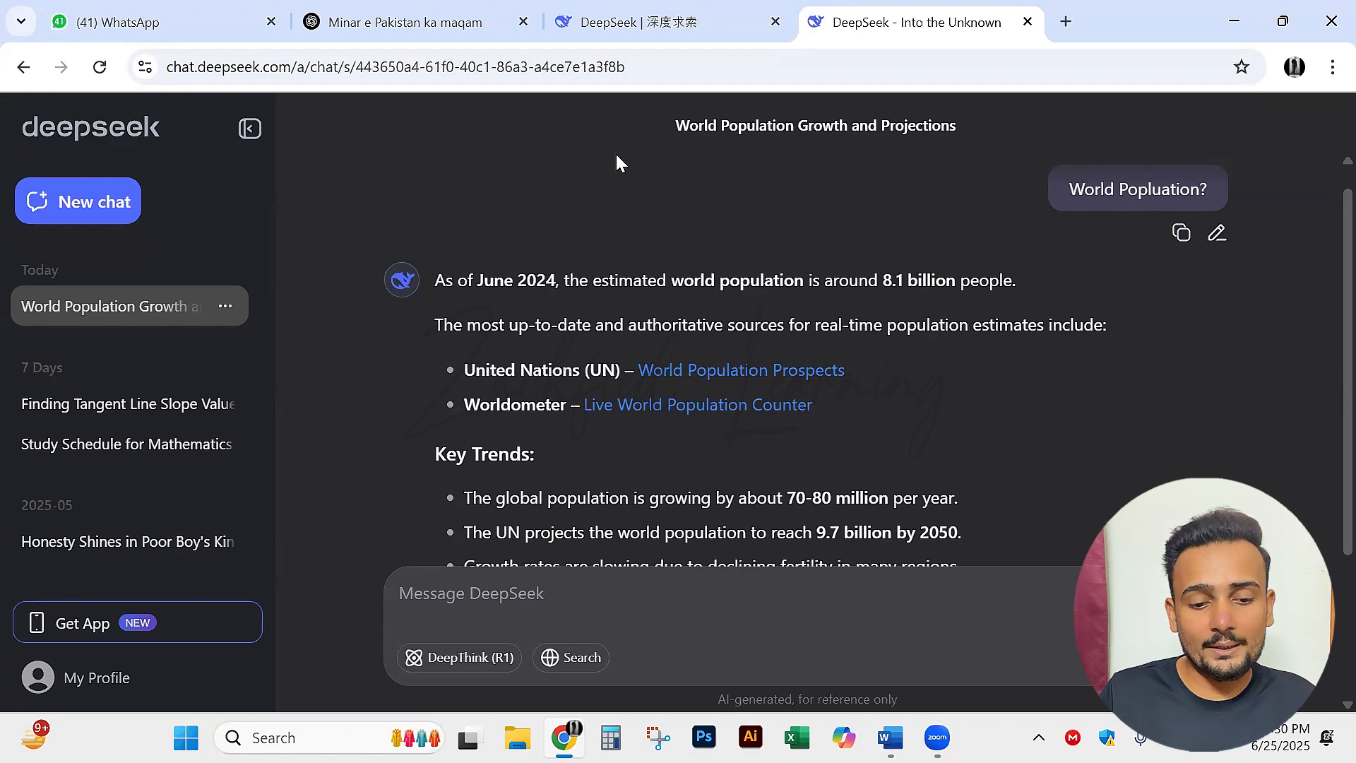
{"action": "left_click", "coordinate": [495, 25]}
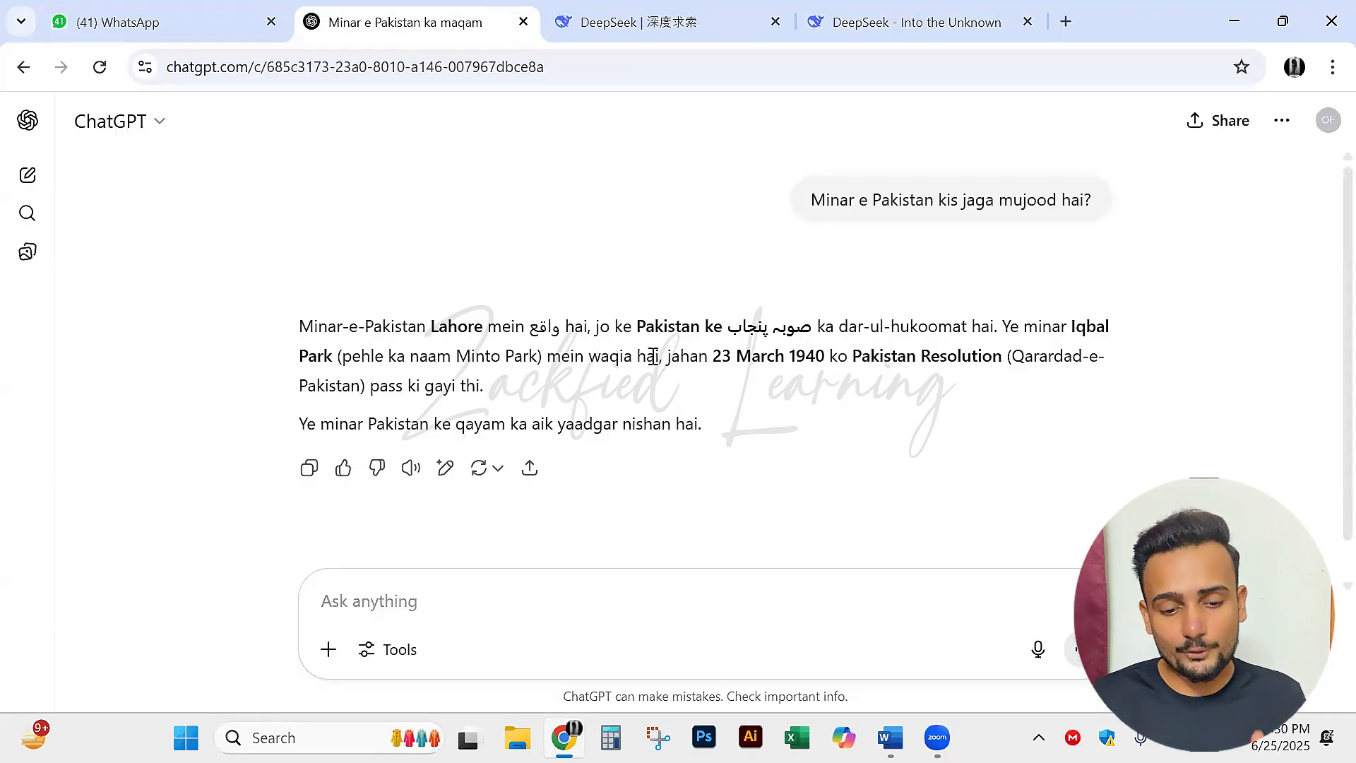
{"action": "left_click", "coordinate": [952, 27]}
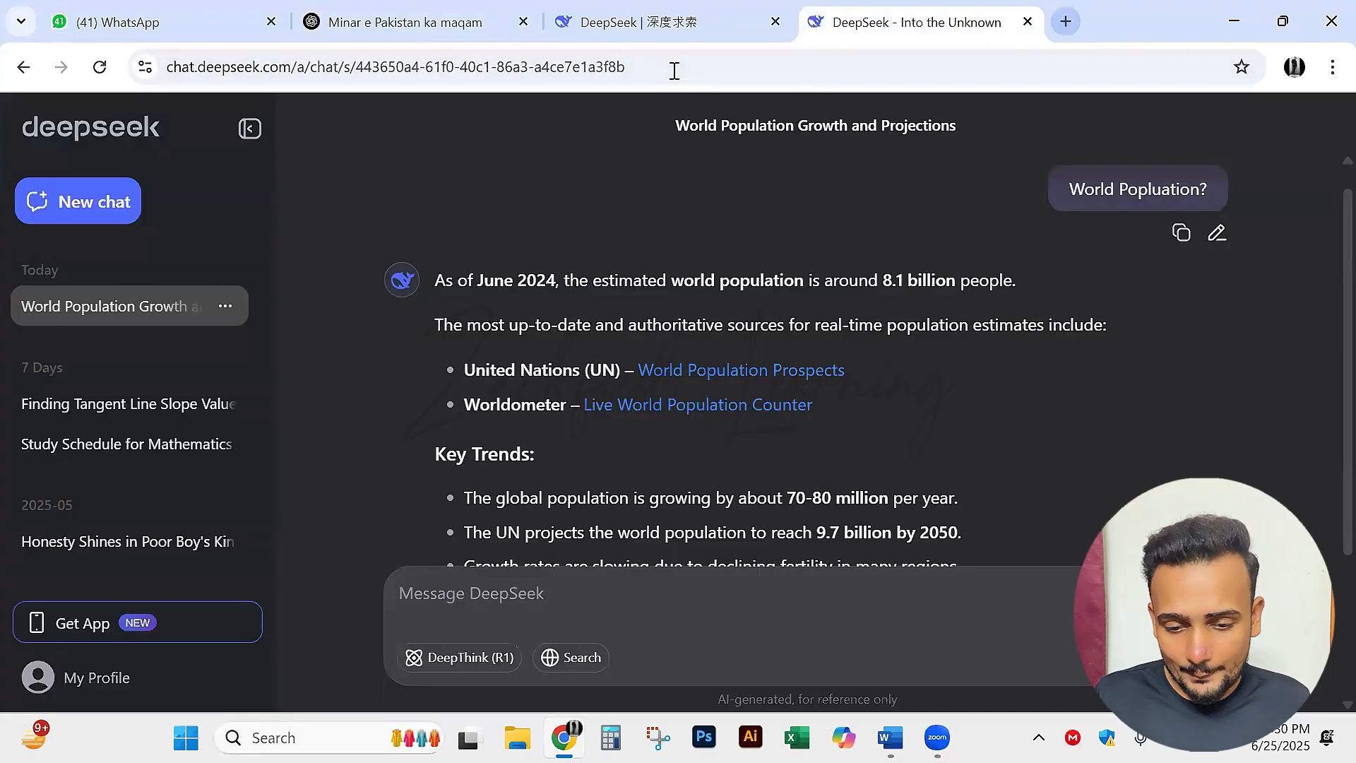
Open Gemini at gemini.google.com/app in a new browser tab.
{"action": "key", "text": "ctrl+t"}
{"action": "type", "text": "Gemini.google.com/app"}
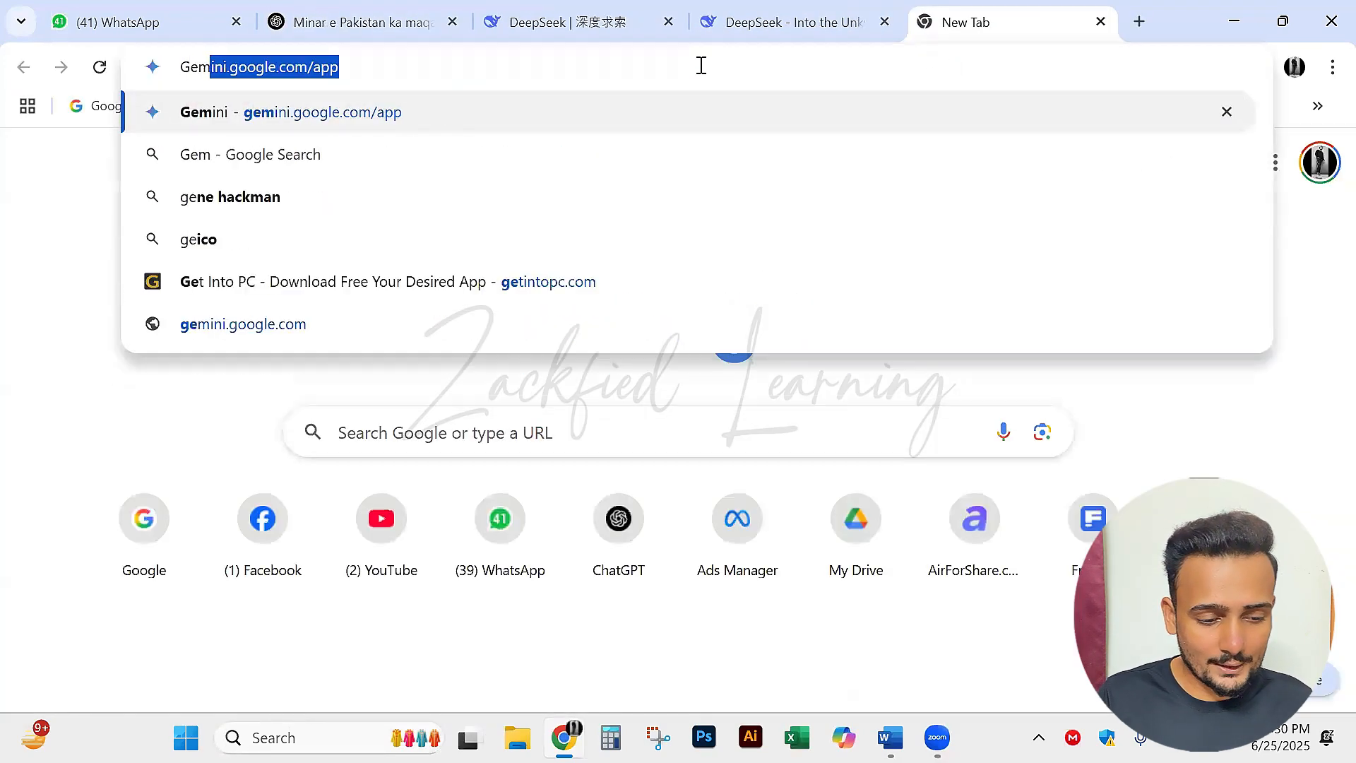
{"action": "key", "text": "Return"}
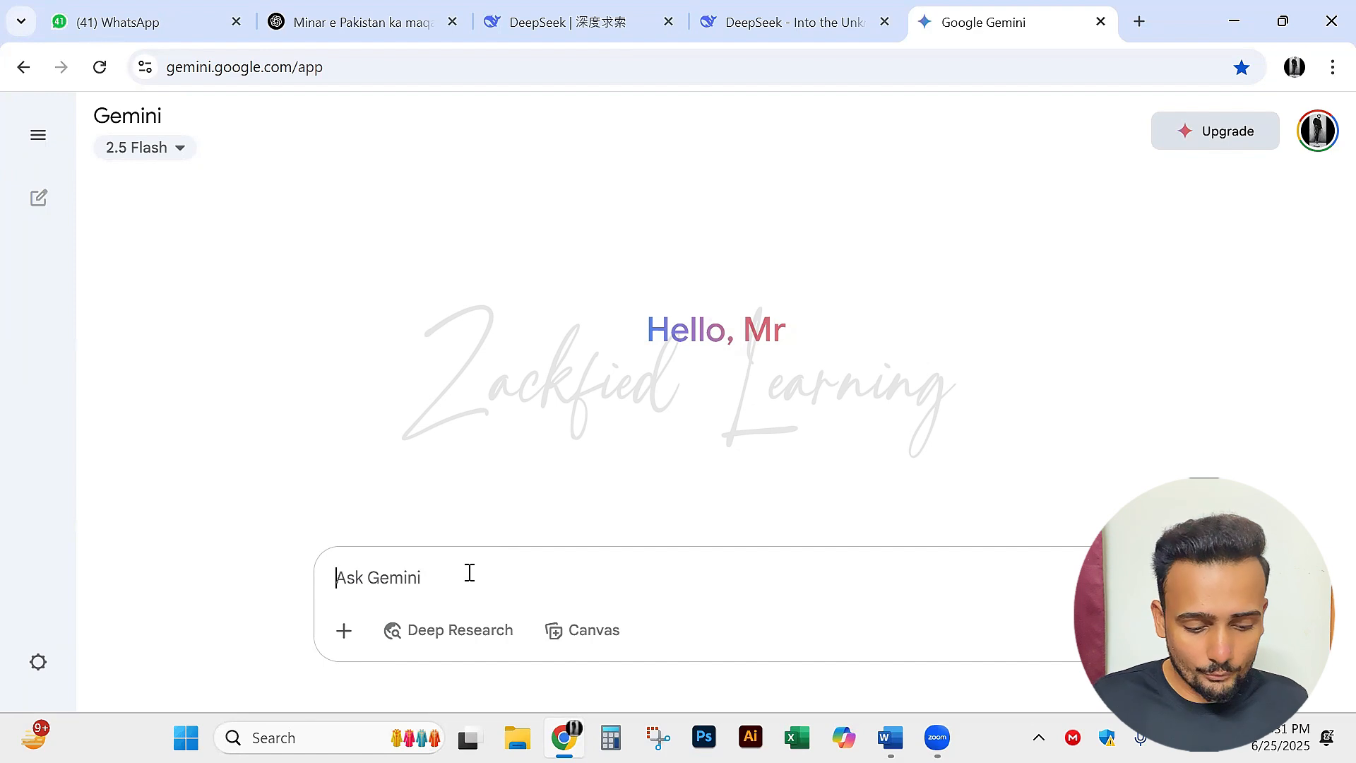
Ask Gemini "World Population?" and highlight the population figure in its answer.
{"action": "type", "text": "World Popl"}
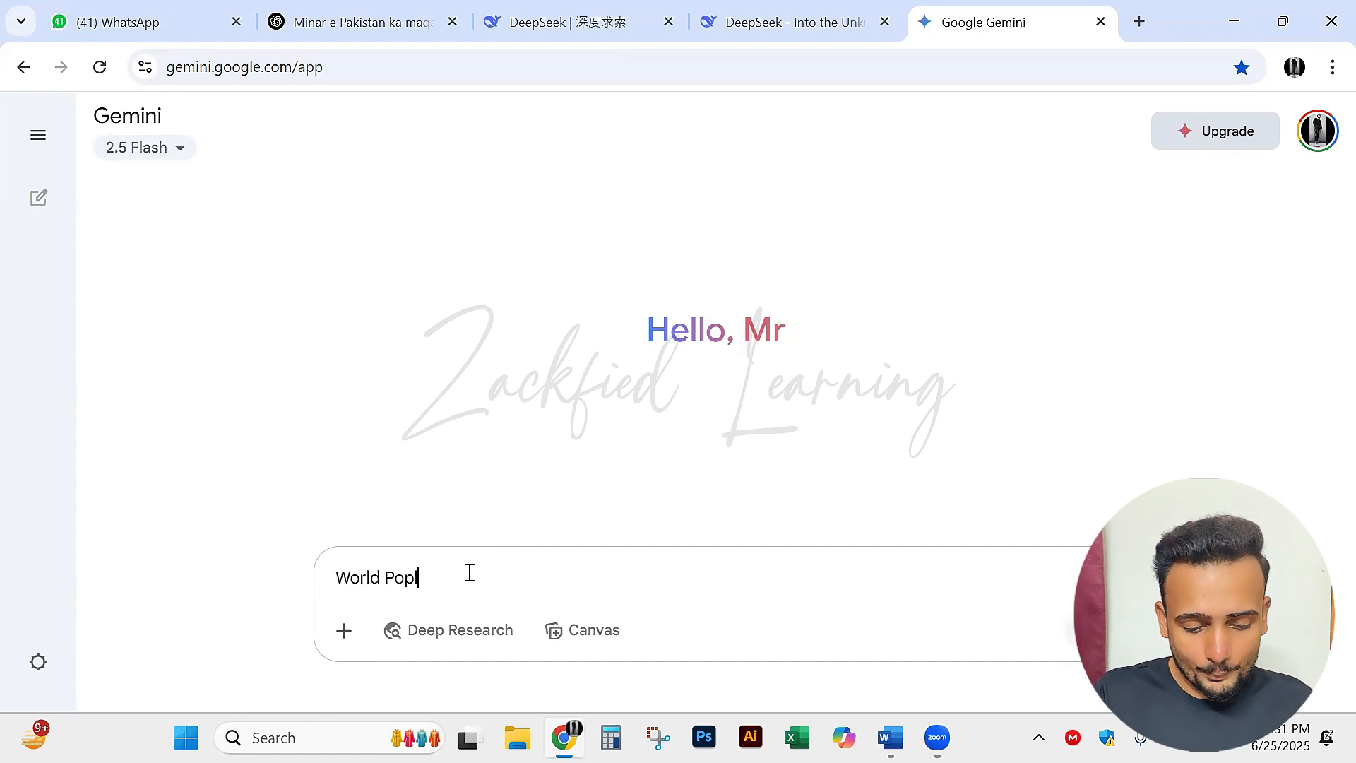
{"action": "type", "text": "u"}
{"action": "key", "text": "BackSpace"}
{"action": "key", "text": "BackSpace"}
{"action": "type", "text": "ula"}
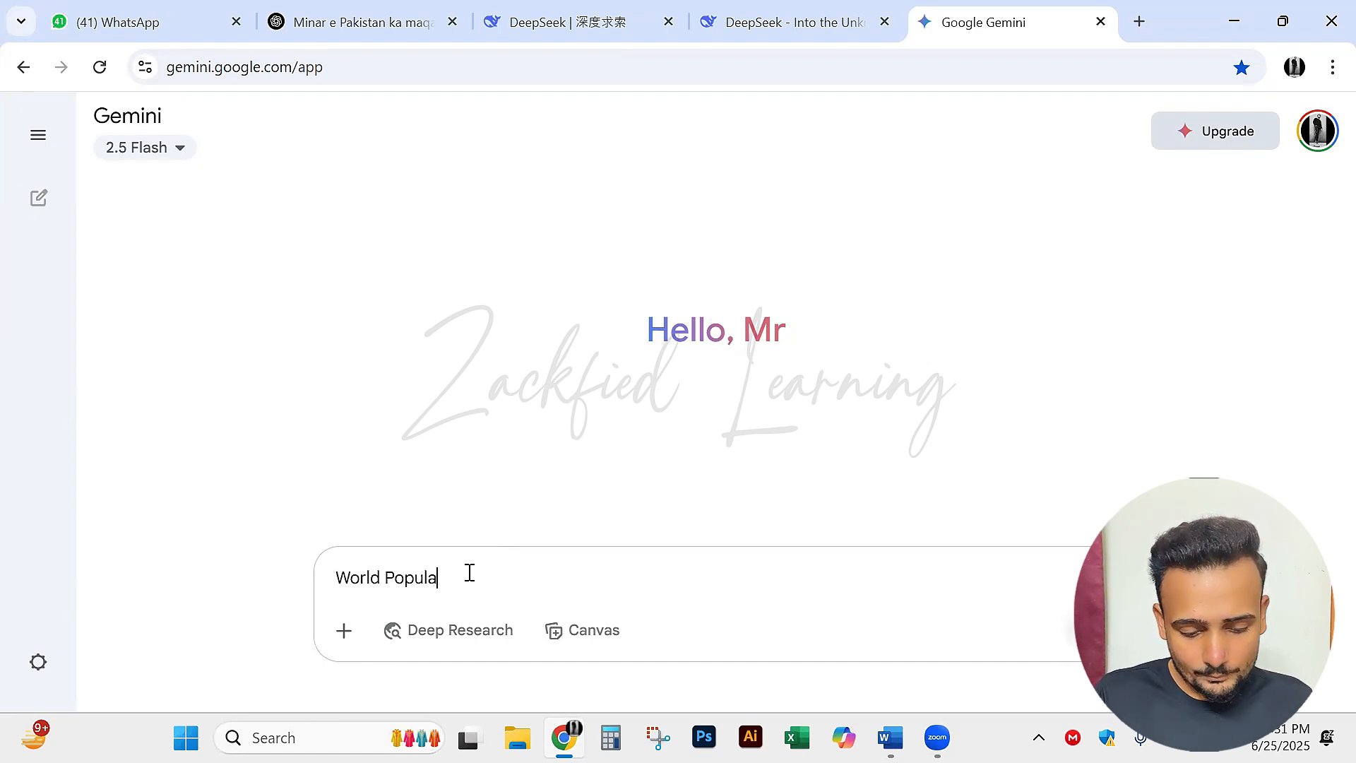
{"action": "type", "text": "tion?"}
{"action": "key", "text": "Return"}
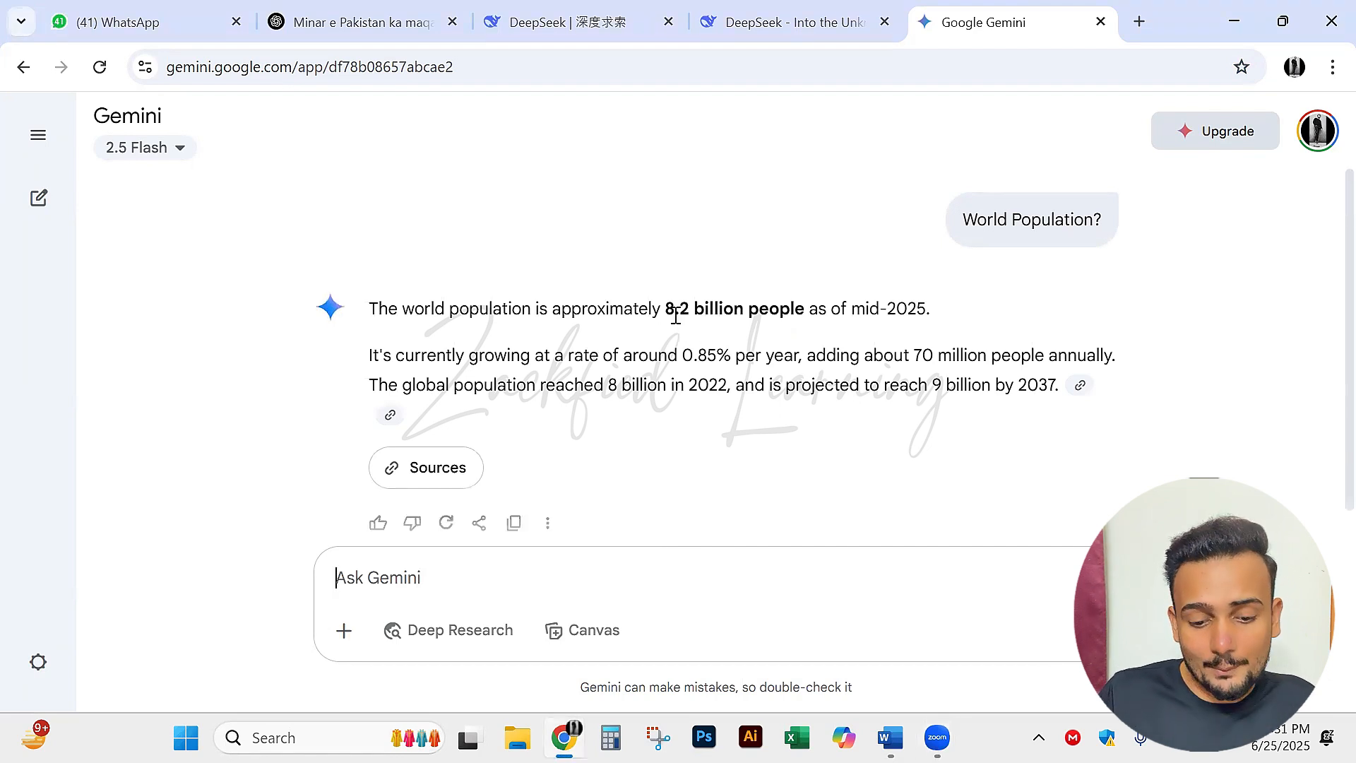
{"action": "left_click_drag", "start_coordinate": [664, 311], "coordinate": [740, 313]}
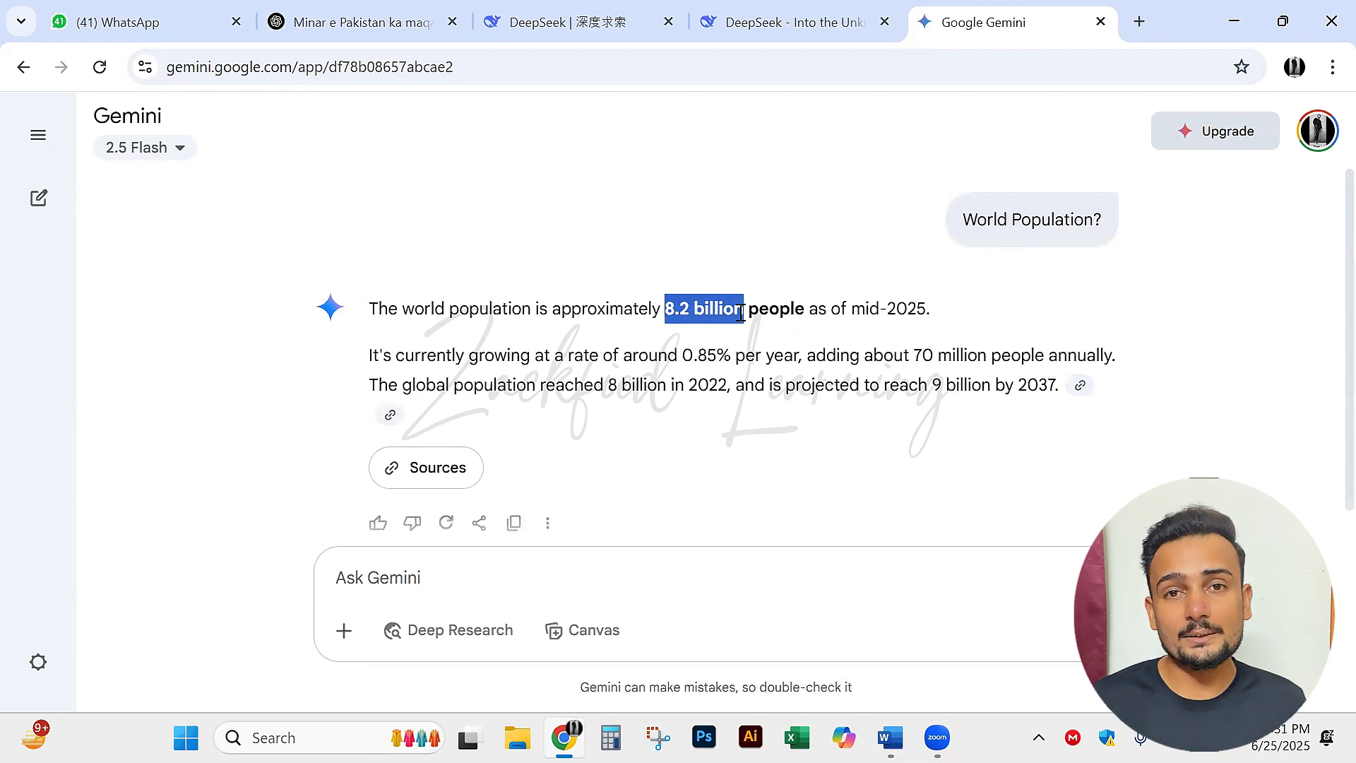
{"action": "left_click", "coordinate": [772, 336]}
Search Google for "world population 2025" in a new tab and highlight the population figure in the AI Overview.
{"action": "left_click", "coordinate": [1139, 21]}
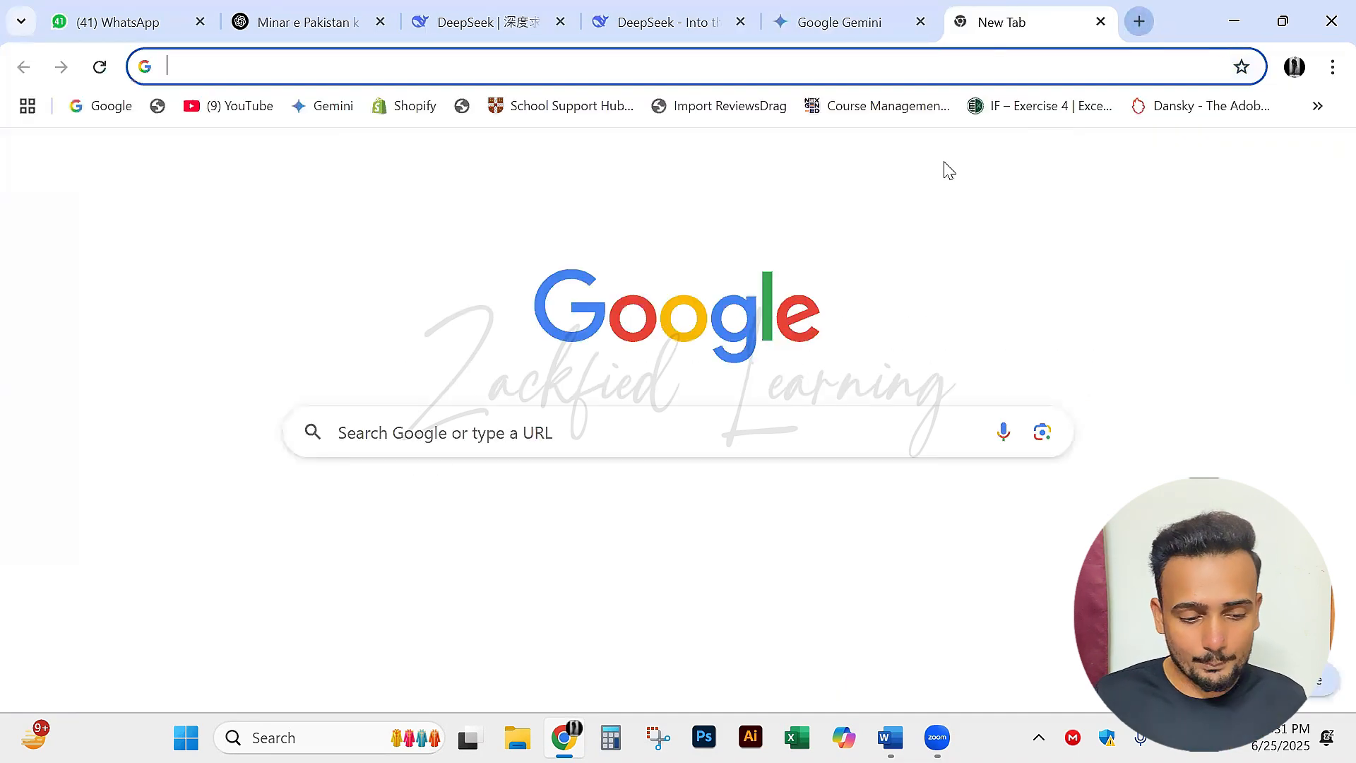
{"action": "type", "text": "g"}
{"action": "key", "text": "Return"}
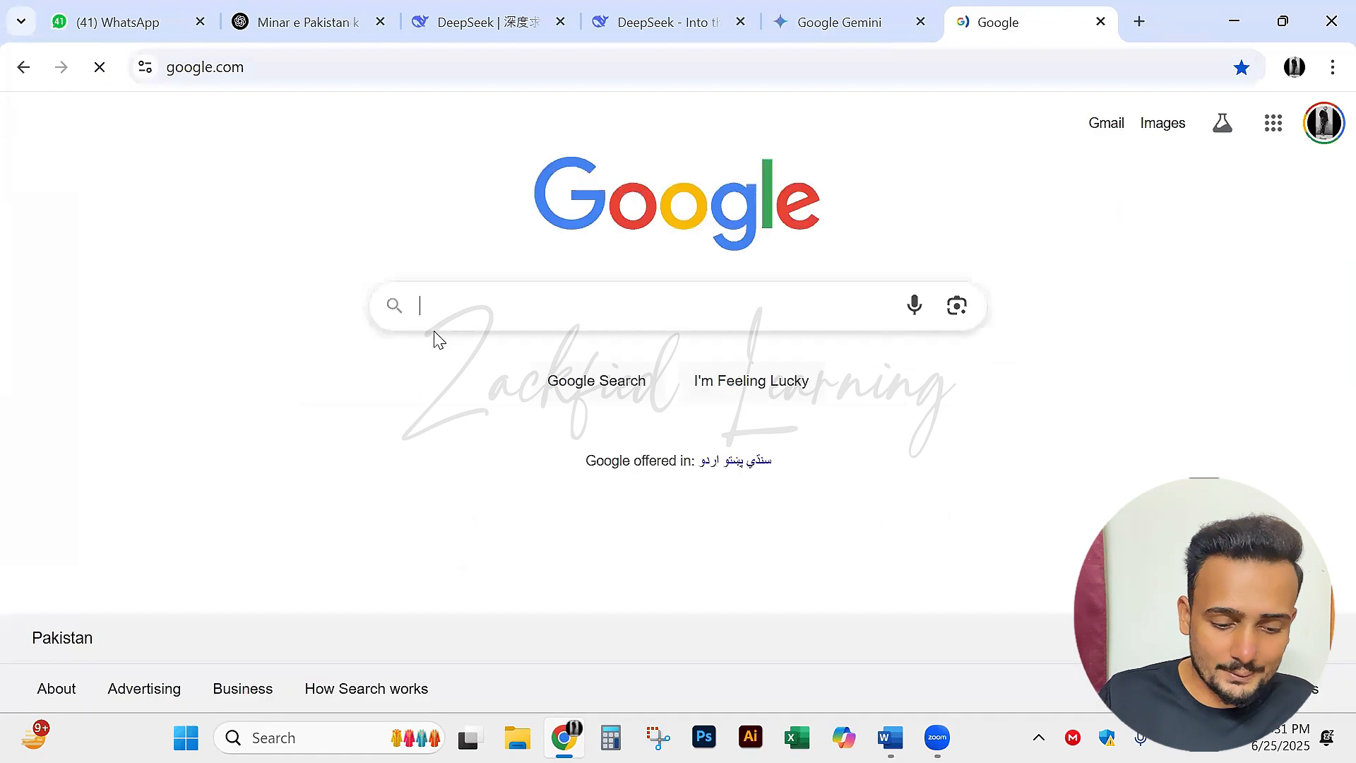
{"action": "left_click", "coordinate": [469, 300]}
{"action": "type", "text": "World "}
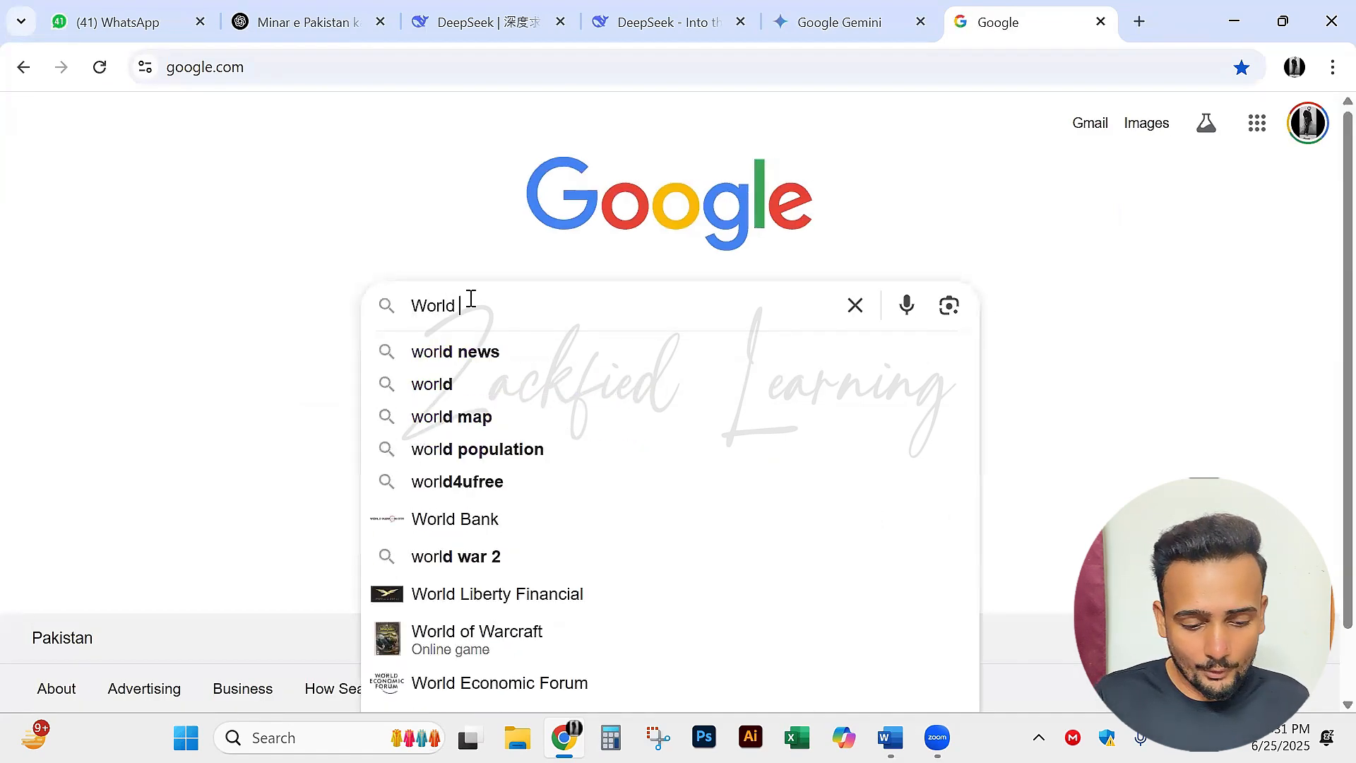
{"action": "type", "text": "poplu"}
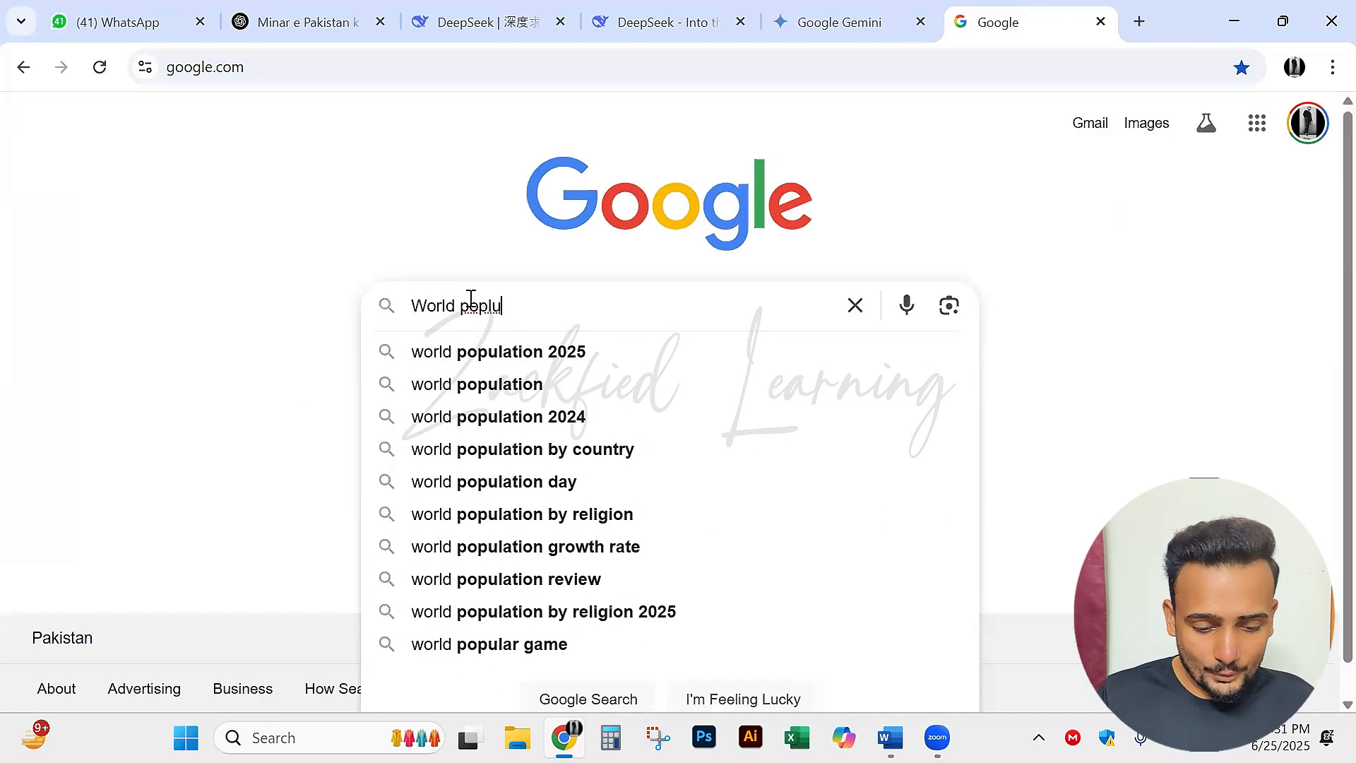
{"action": "key", "text": "Down"}
{"action": "key", "text": "Return"}
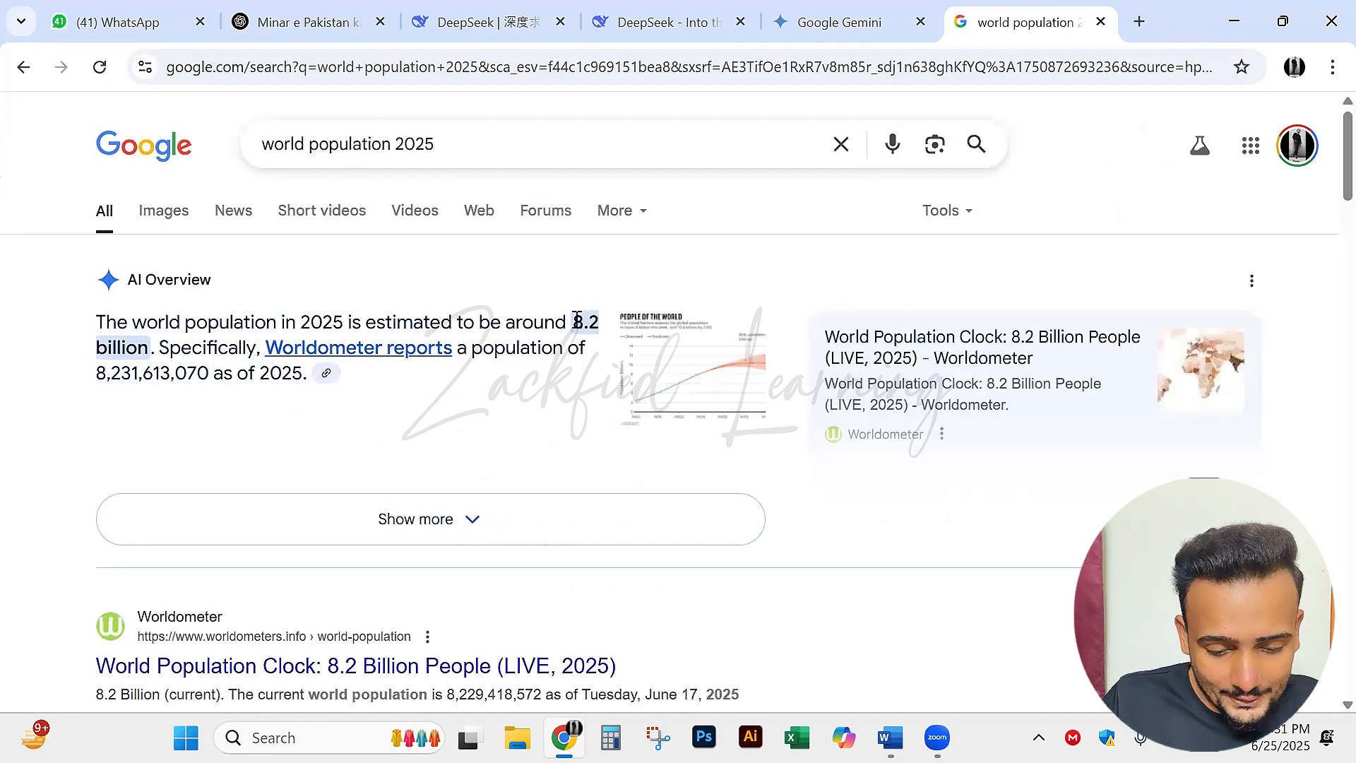
{"action": "left_click_drag", "start_coordinate": [573, 324], "coordinate": [597, 327]}
{"action": "left_click_drag", "start_coordinate": [96, 351], "coordinate": [158, 347]}
Close the deepseek.com home page and highlight the population figure and its date in DeepSeek's chat answer.
{"action": "left_click", "coordinate": [523, 28]}
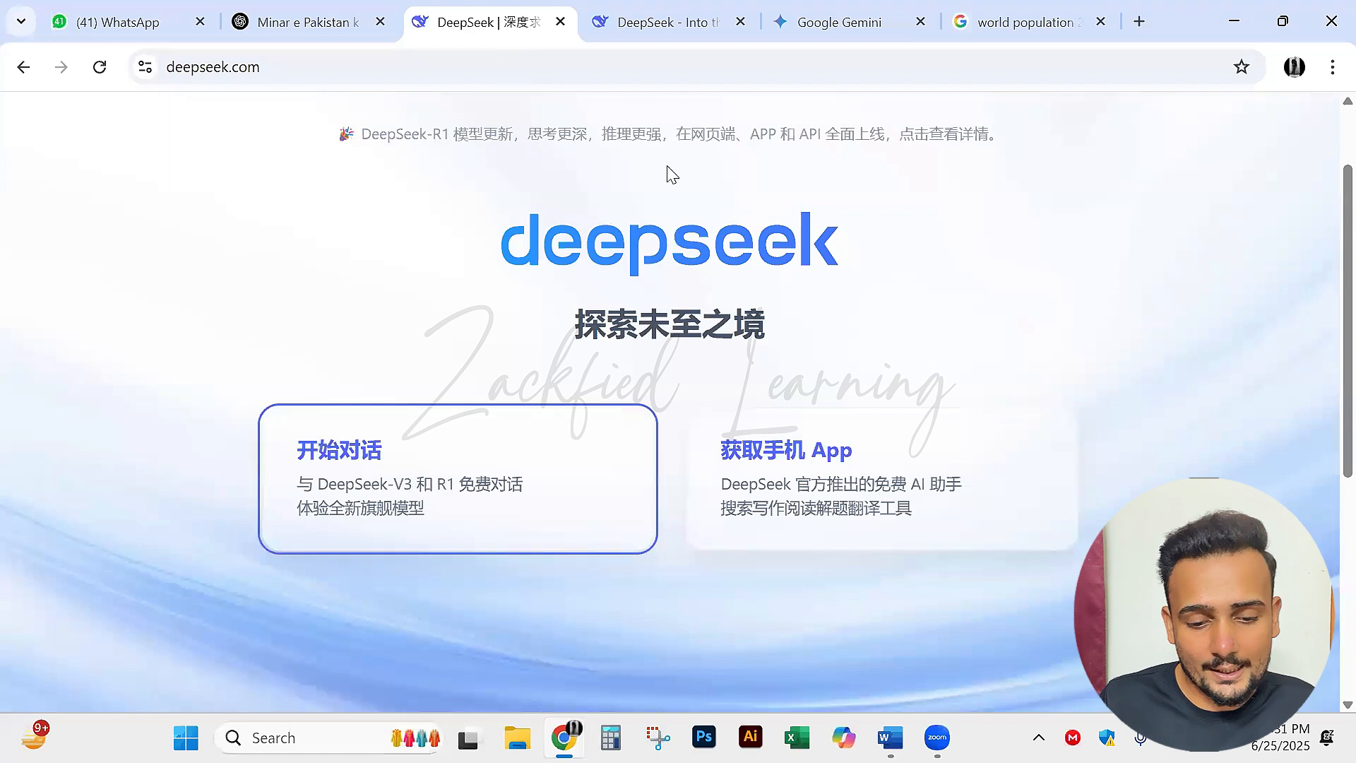
{"action": "left_click", "coordinate": [560, 22]}
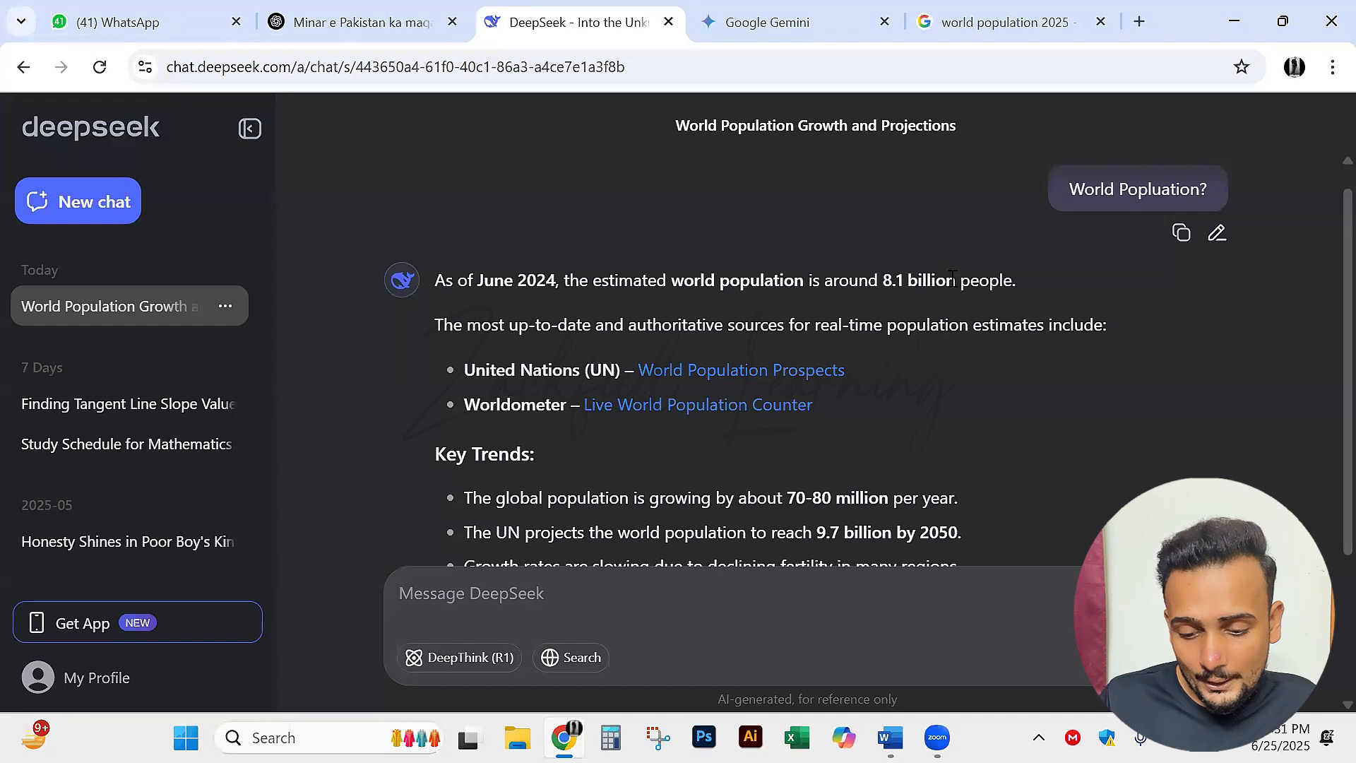
{"action": "left_click_drag", "start_coordinate": [956, 280], "coordinate": [883, 279]}
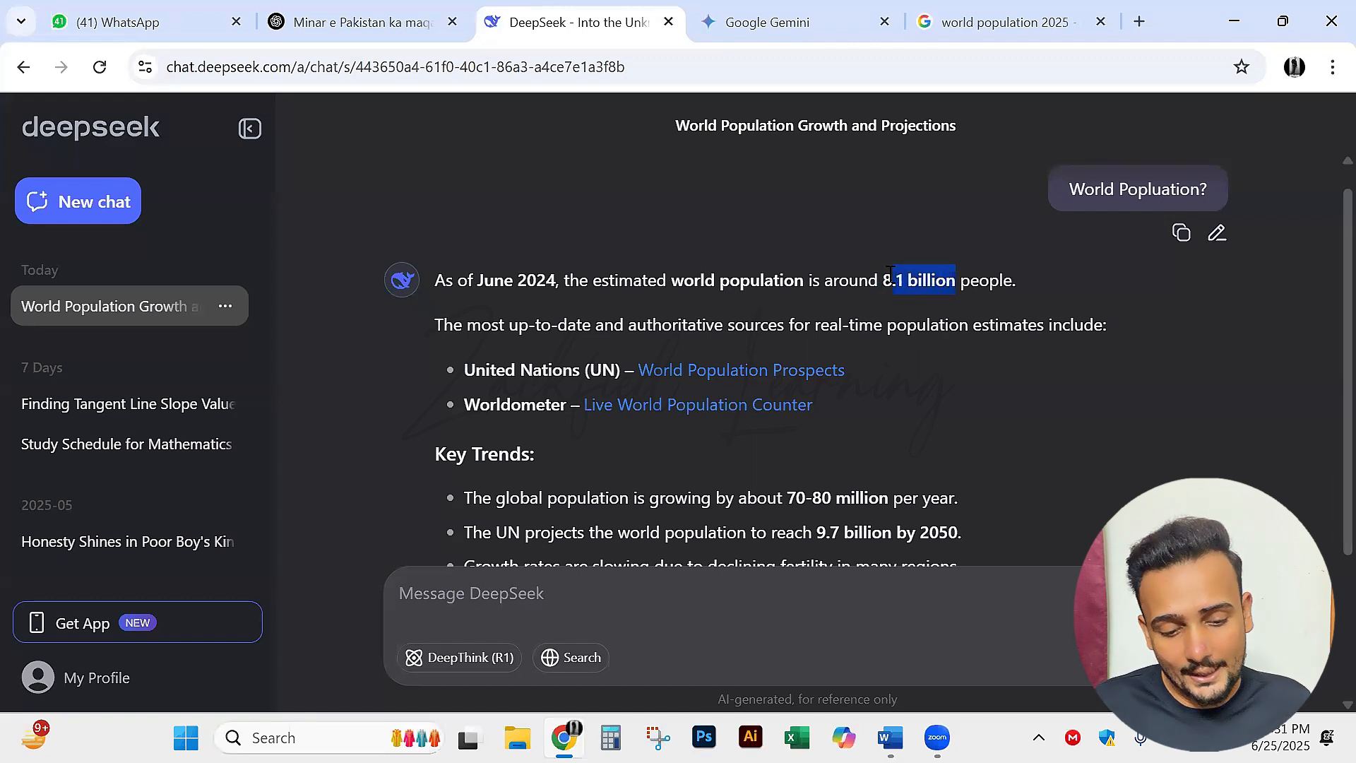
{"action": "left_click", "coordinate": [755, 327]}
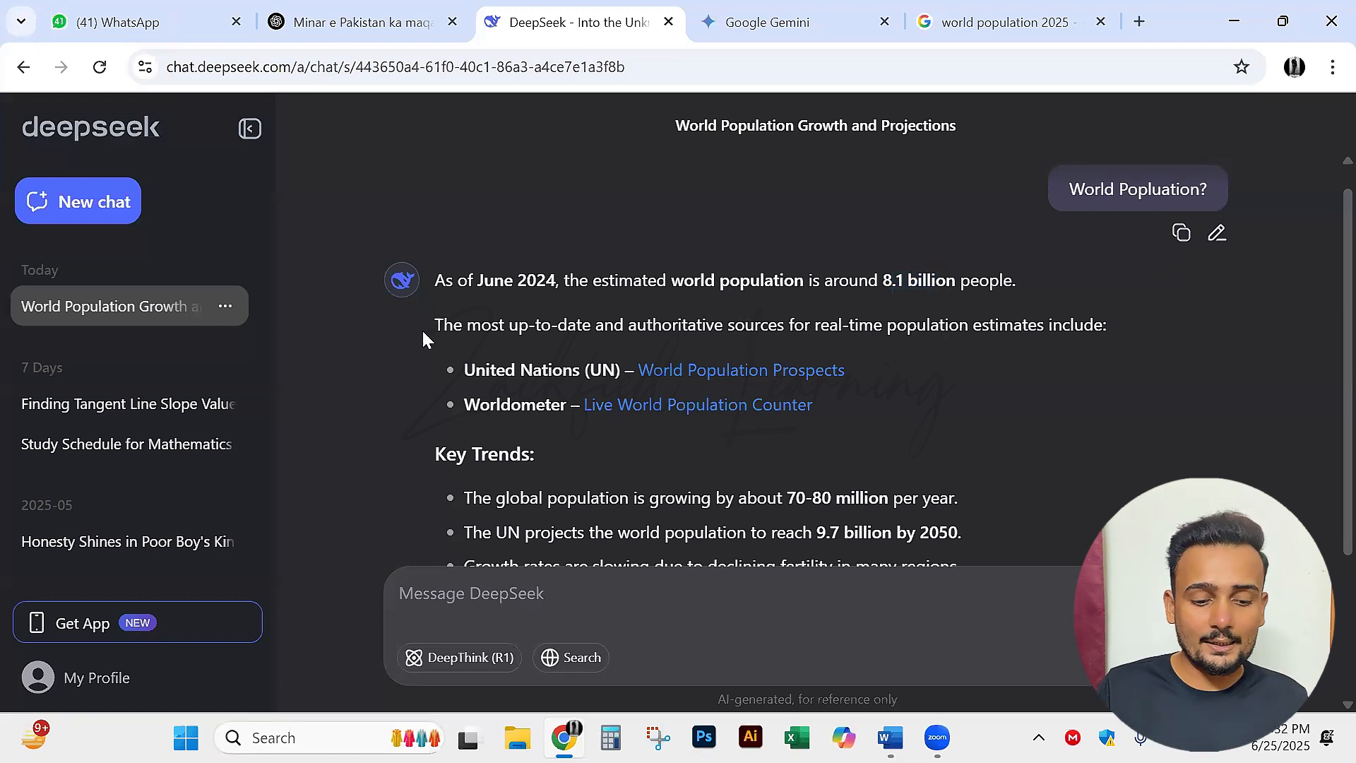
{"action": "left_click_drag", "start_coordinate": [434, 280], "coordinate": [570, 283]}
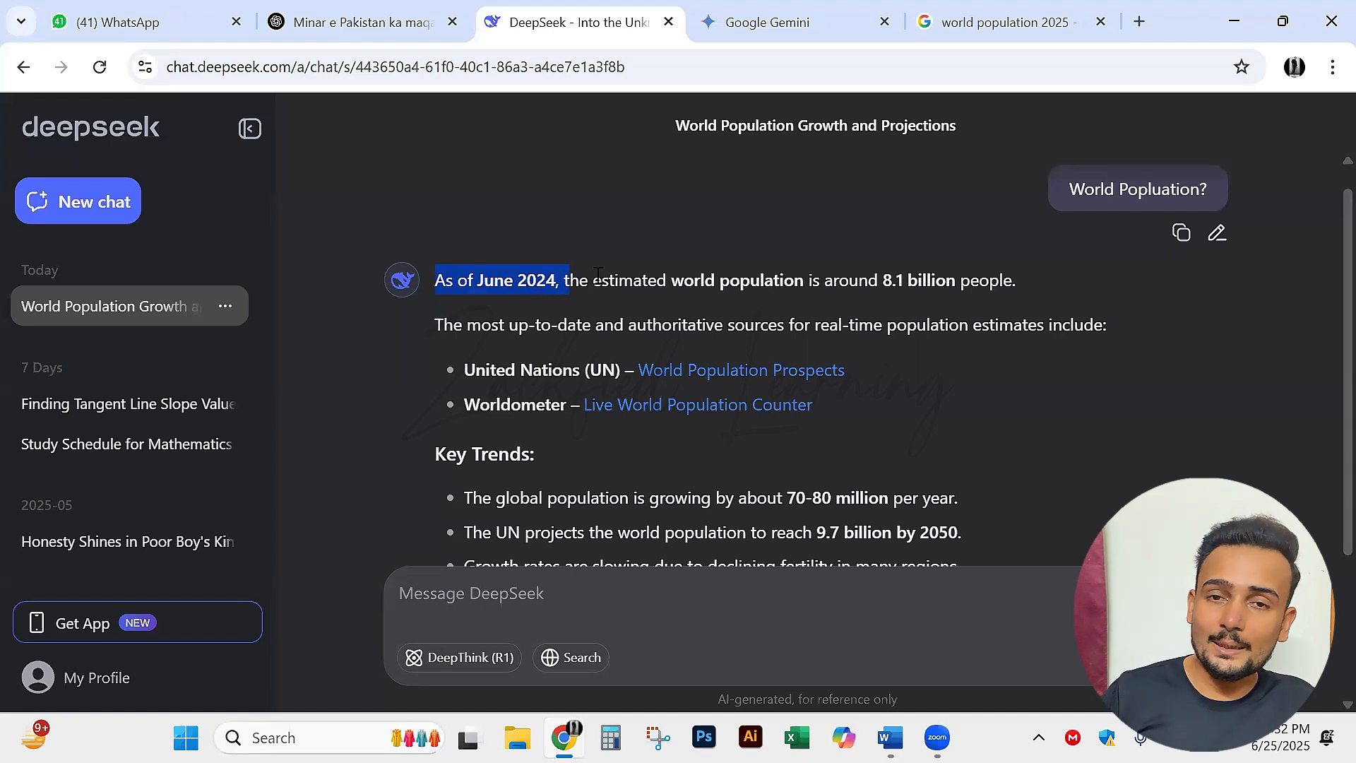
Send DeepSeek the follow-up "Current 2025" and highlight the population figure in the new answer.
{"action": "left_click", "coordinate": [602, 594]}
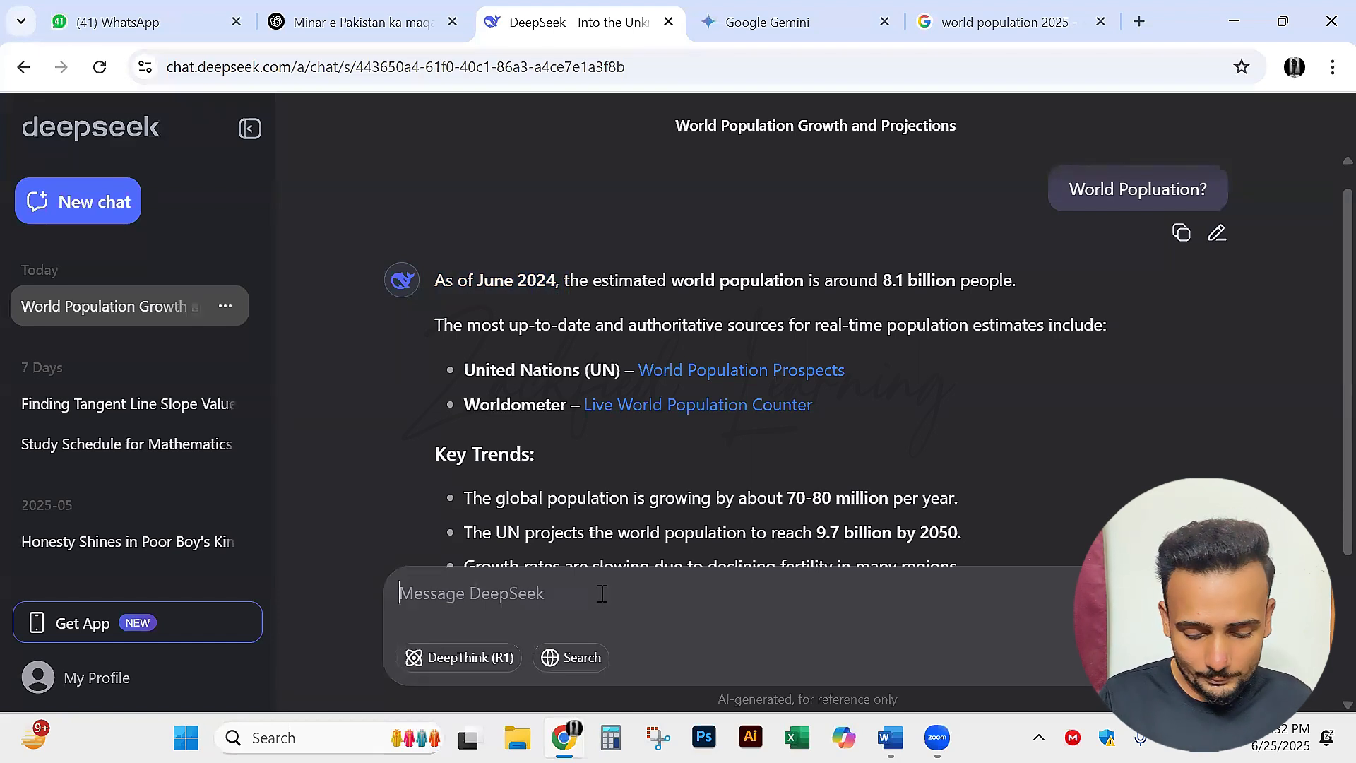
{"action": "type", "text": "Current 2025"}
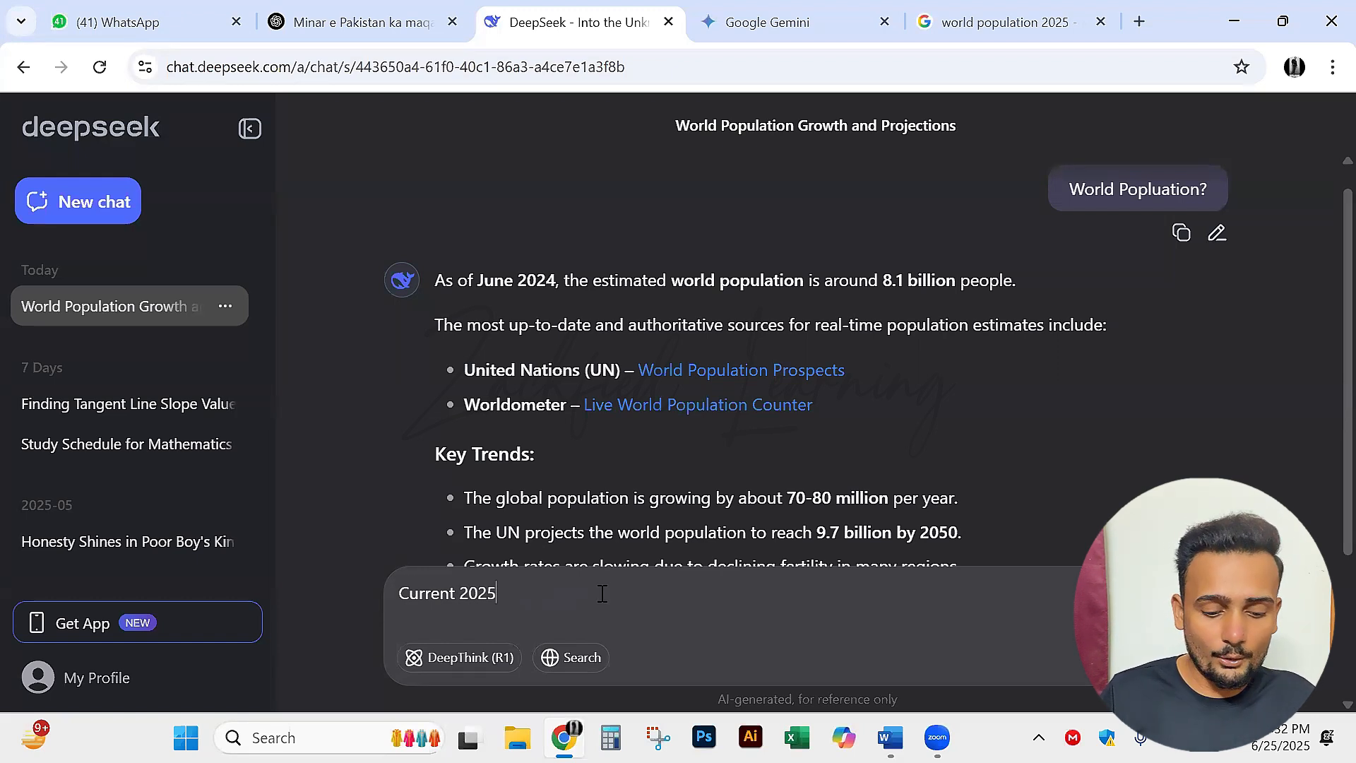
{"action": "key", "text": "Return"}
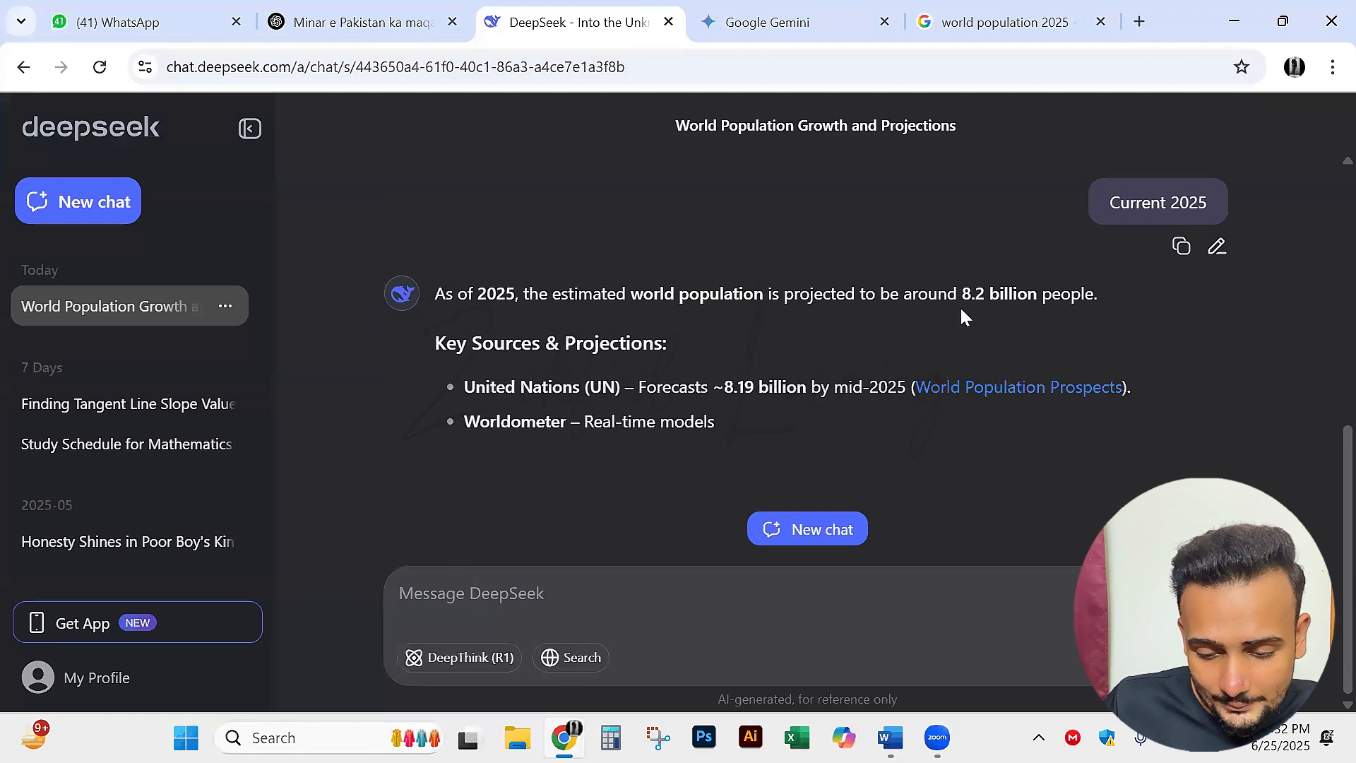
{"action": "left_click_drag", "start_coordinate": [964, 303], "coordinate": [968, 263]}
{"action": "scroll", "coordinate": [942, 312], "scroll_direction": "up", "scroll_amount": 3}
{"action": "left_click", "coordinate": [952, 421]}
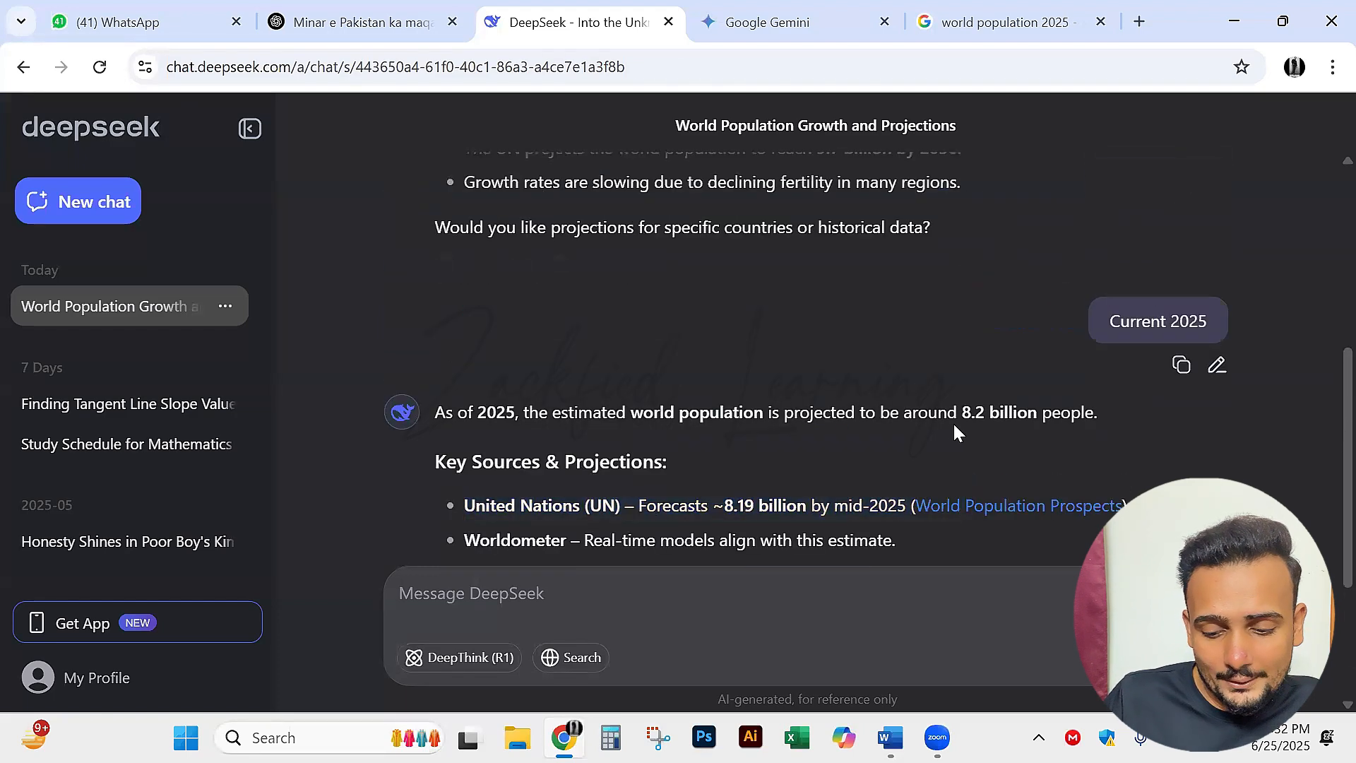
{"action": "left_click_drag", "start_coordinate": [964, 409], "coordinate": [1039, 412]}
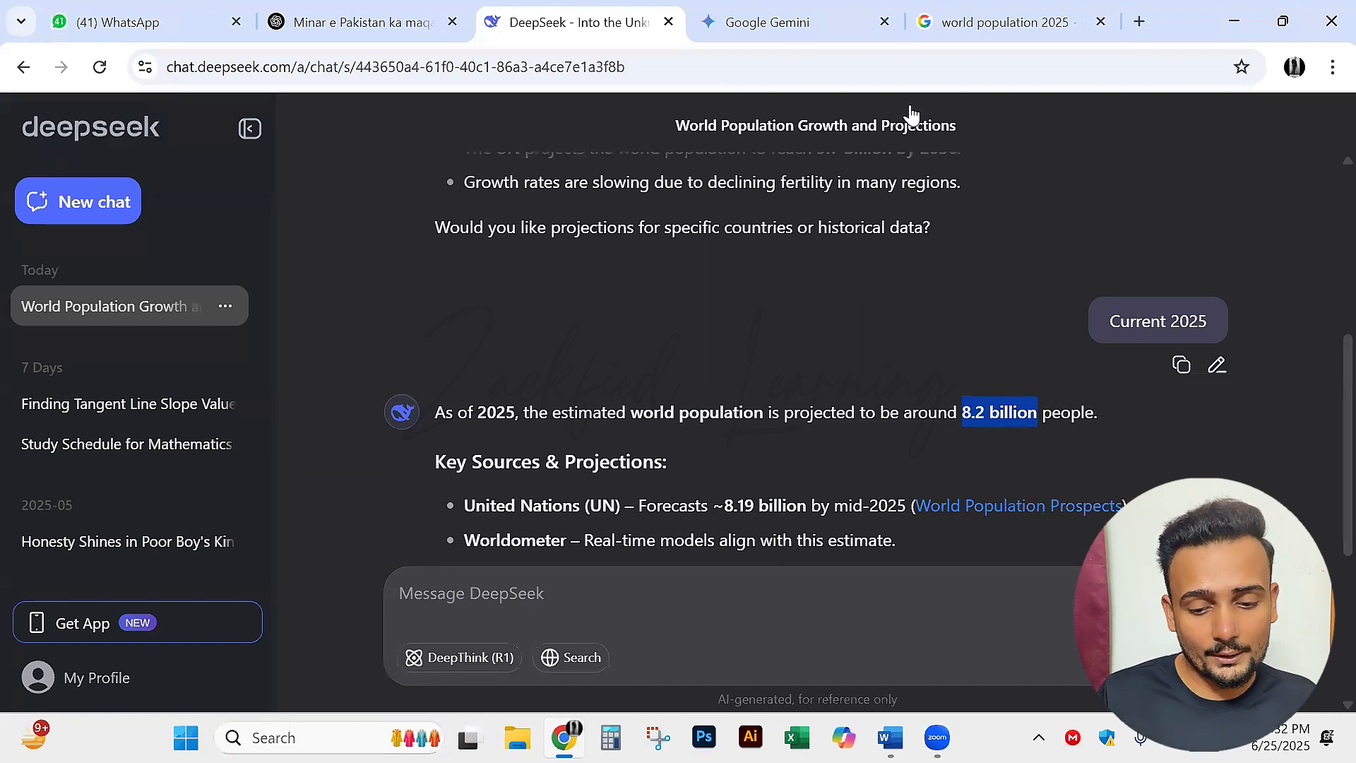
{"action": "left_click", "coordinate": [835, 281]}
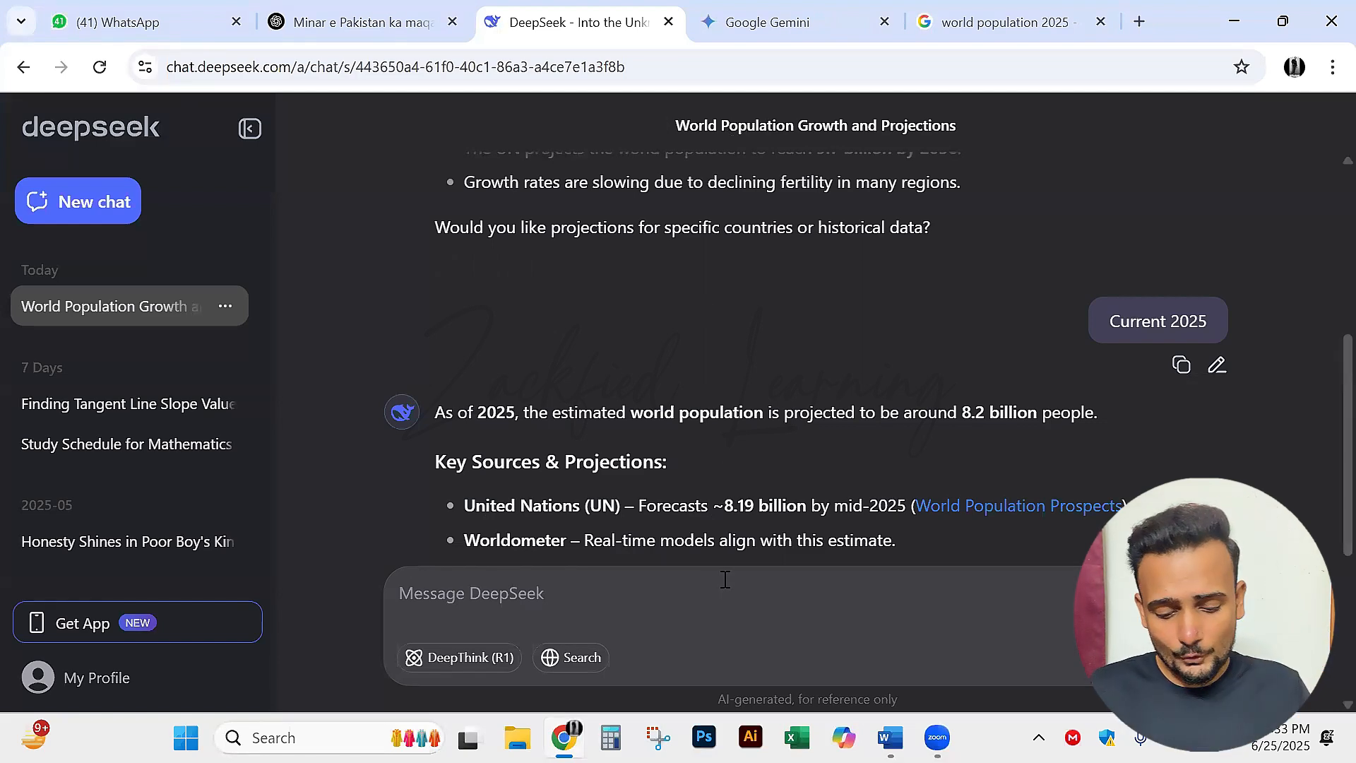
Switch back to the Word document and review the AI tools listed under the CIT heading.
{"action": "key", "text": "alt+Tab"}
{"action": "scroll", "coordinate": [612, 490], "scroll_direction": "down", "scroll_amount": 2}
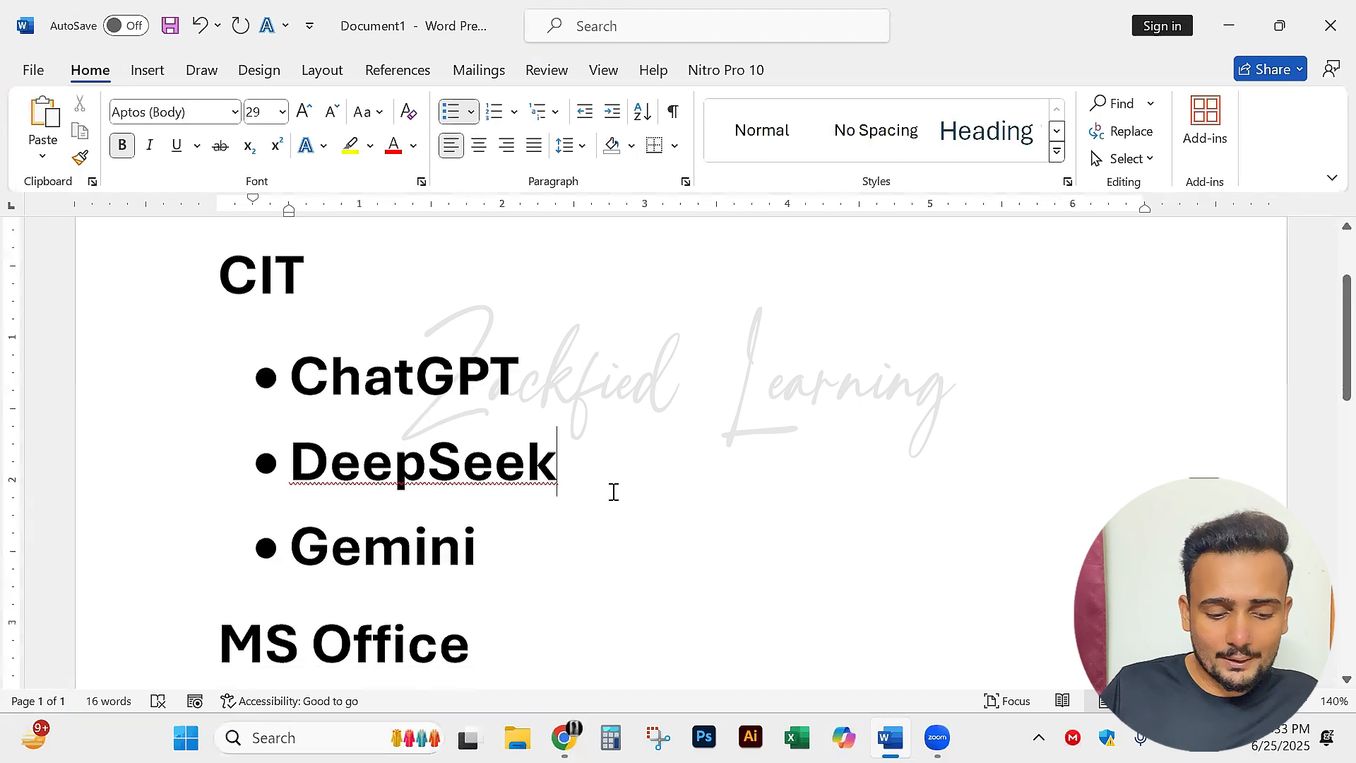
{"action": "left_click_drag", "start_coordinate": [612, 494], "coordinate": [305, 326]}
{"action": "left_click", "coordinate": [751, 367]}
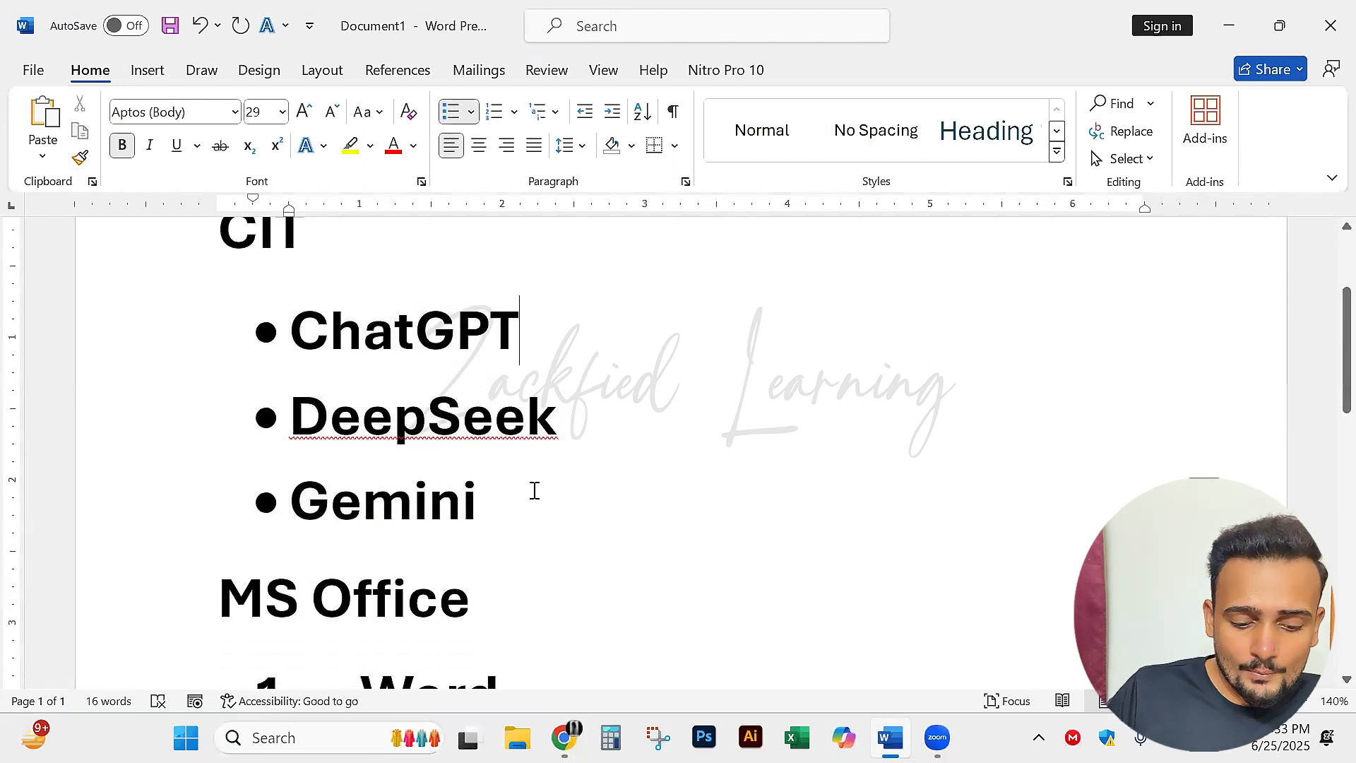
Review the AI tools and the MS Office topics listed in the course outline from Gemini to Word.
{"action": "left_click_drag", "start_coordinate": [533, 487], "coordinate": [565, 516]}
{"action": "left_click", "coordinate": [690, 411]}
{"action": "left_click", "coordinate": [555, 504]}
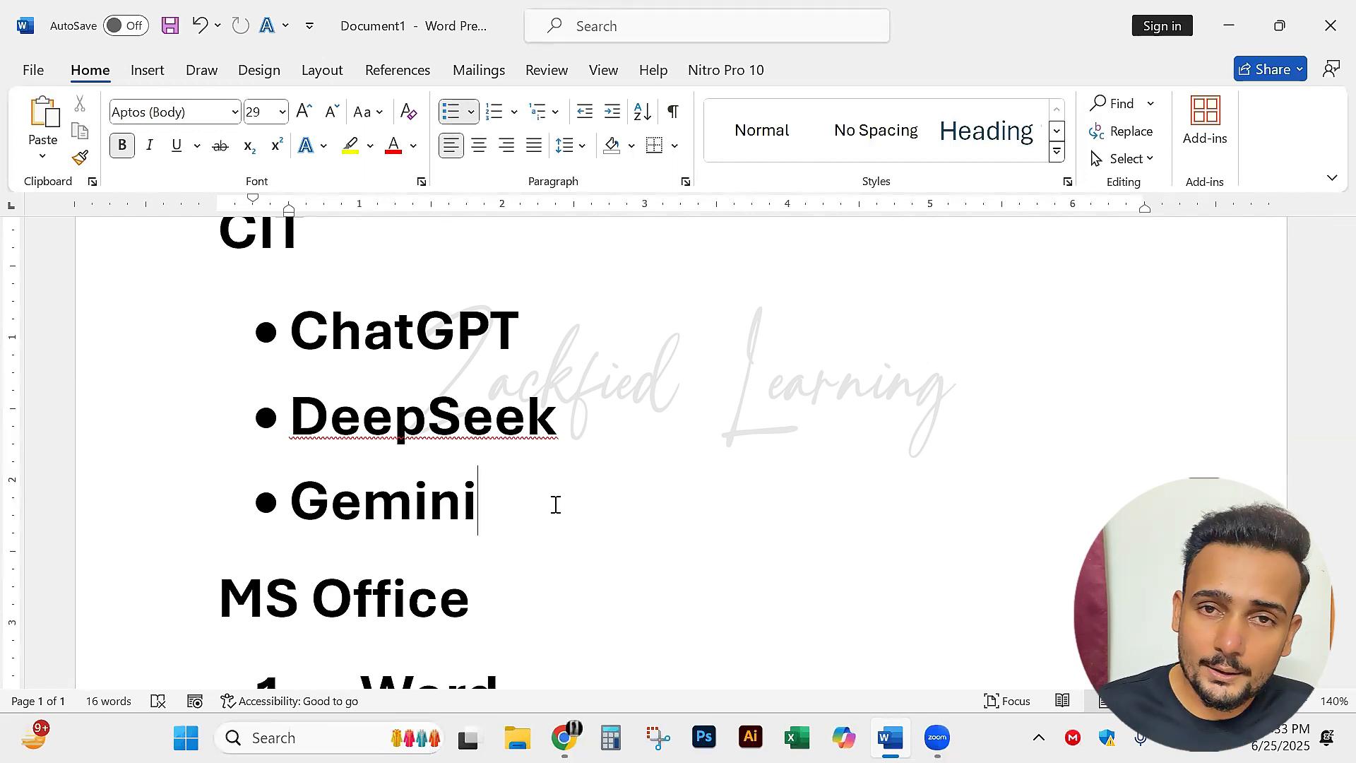
{"action": "scroll", "coordinate": [556, 504], "scroll_direction": "down", "scroll_amount": 2}
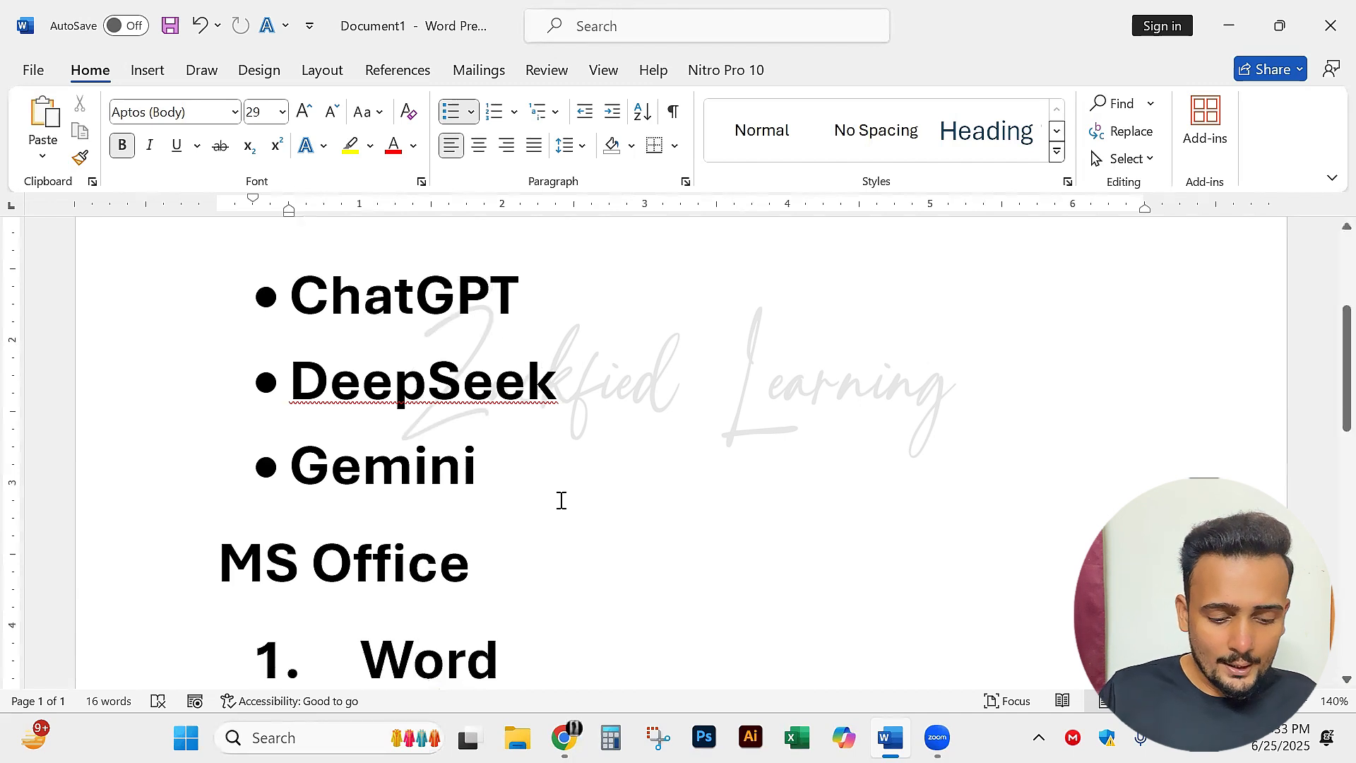
{"action": "left_click", "coordinate": [505, 501]}
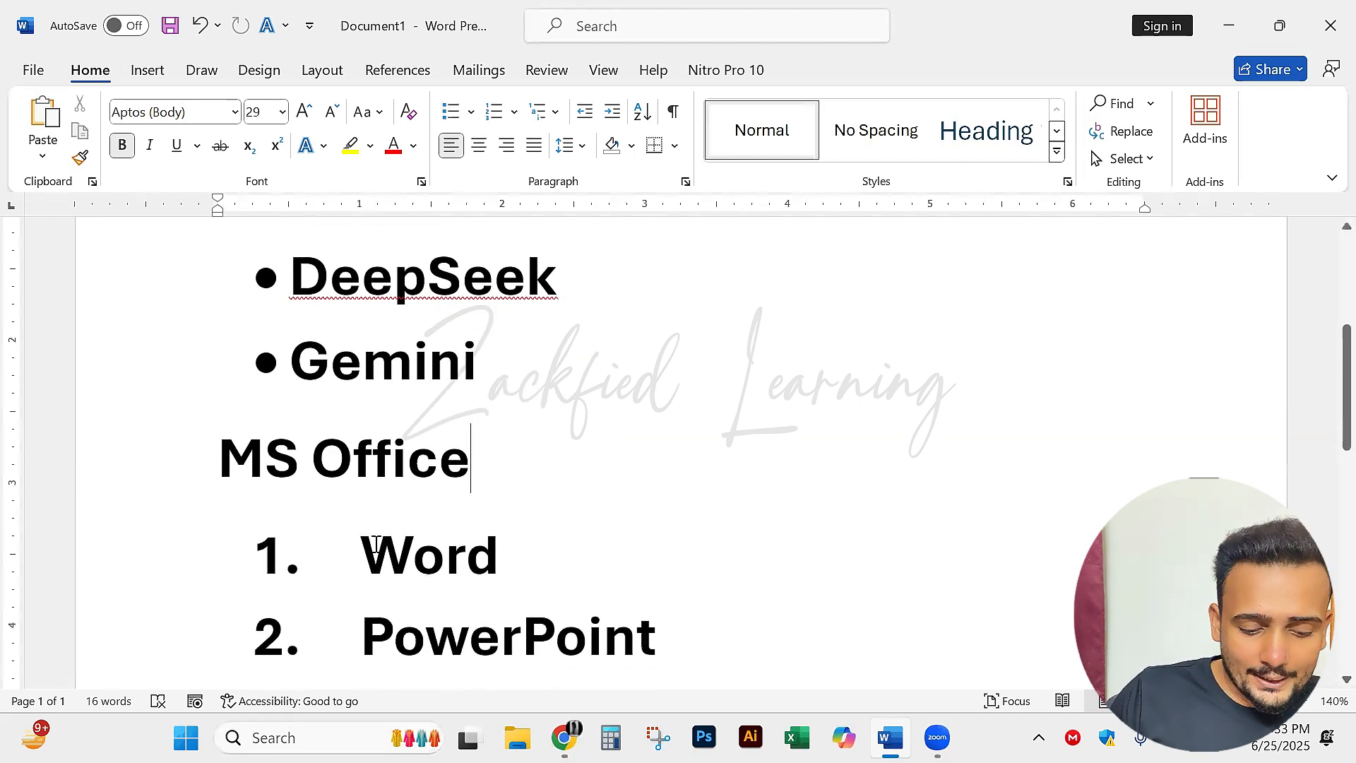
{"action": "left_click_drag", "start_coordinate": [360, 558], "coordinate": [507, 558]}
{"action": "left_click", "coordinate": [507, 558]}
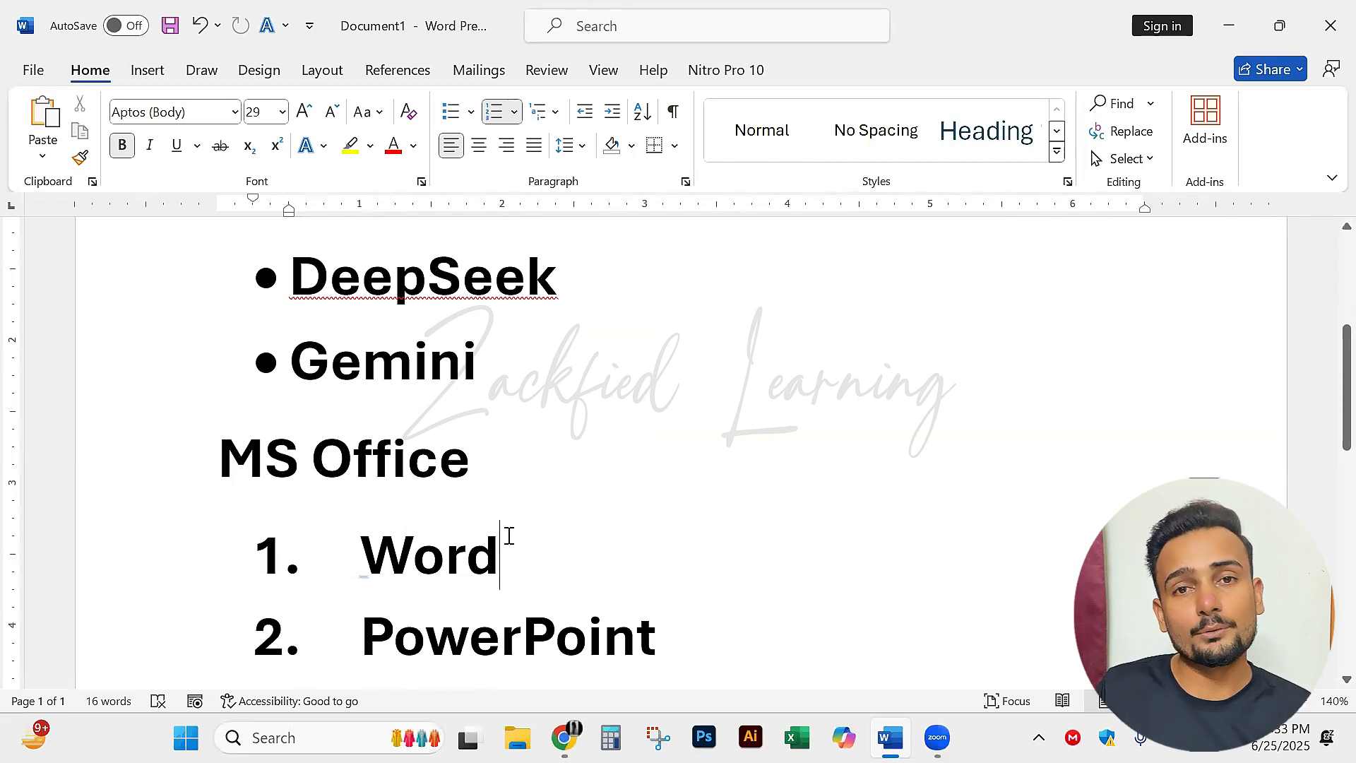
{"action": "scroll", "coordinate": [574, 477], "scroll_direction": "up", "scroll_amount": 5}
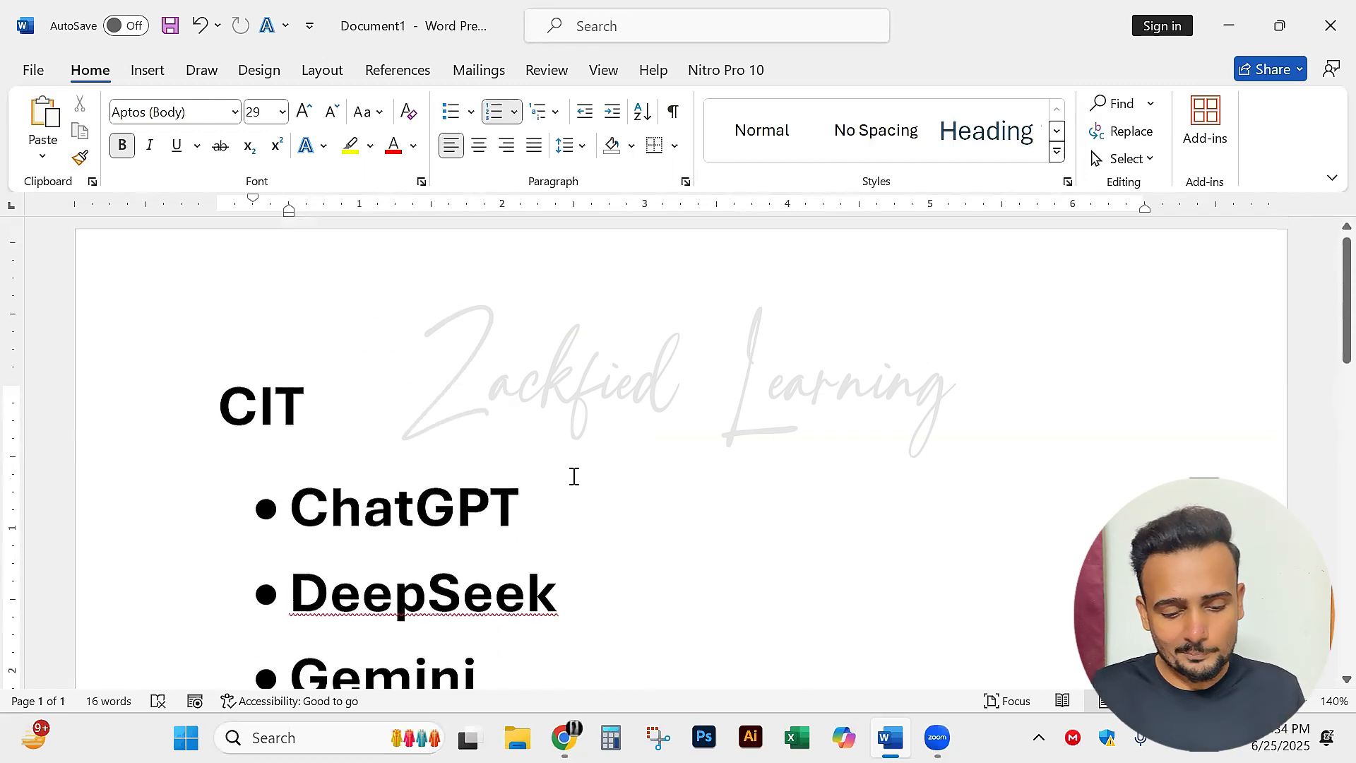
{"action": "left_click", "coordinate": [576, 460]}
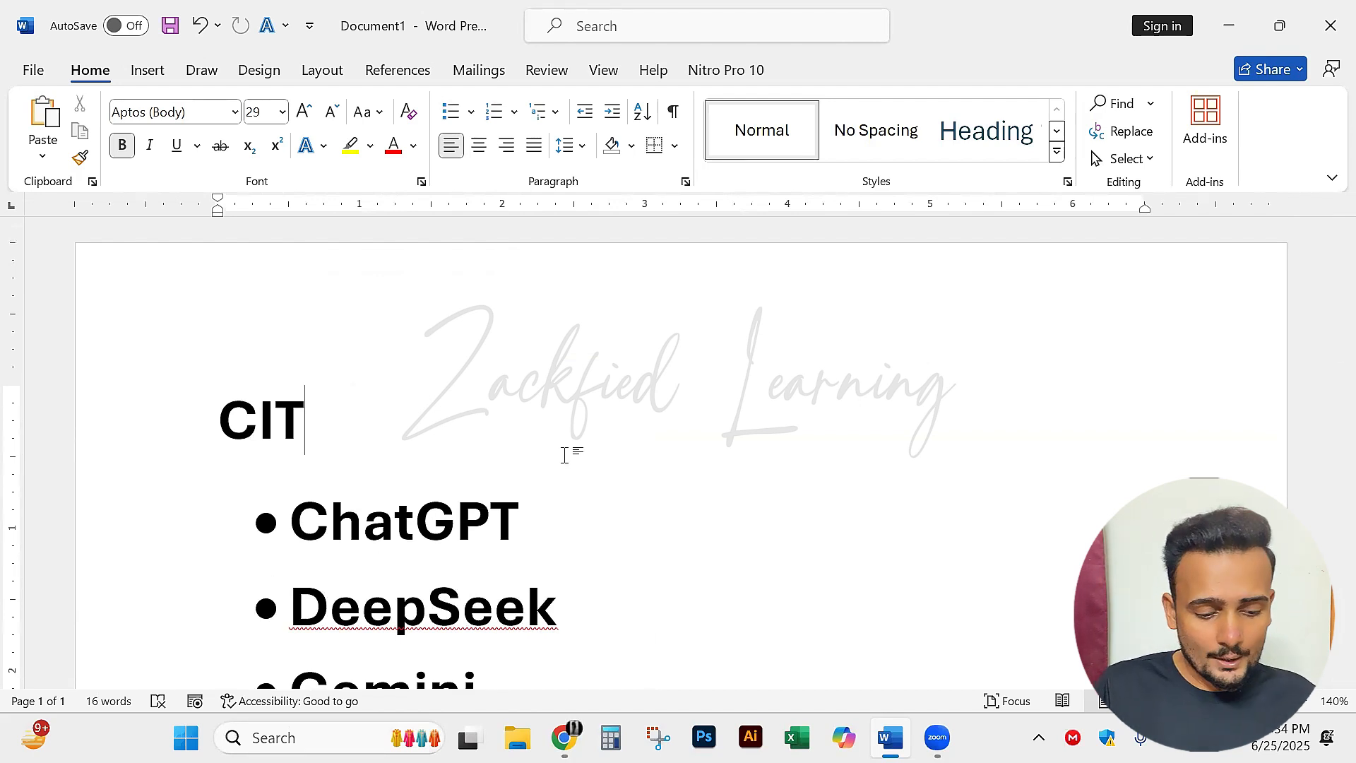
Delete the entire course outline from the document and reduce the font size to 15.
{"action": "key", "text": "ctrl+a"}
{"action": "key", "text": "Delete"}
{"action": "key", "text": "ctrl+bracketleft"}
{"action": "key", "text": "ctrl+bracketleft"}
{"action": "key", "text": "ctrl+bracketleft"}
{"action": "key", "text": "ctrl+bracketleft"}
{"action": "key", "text": "ctrl+bracketleft"}
{"action": "key", "text": "ctrl+bracketleft"}
{"action": "key", "text": "ctrl+bracketleft"}
{"action": "key", "text": "ctrl+bracketleft"}
{"action": "key", "text": "ctrl+bracketleft"}
{"action": "key", "text": "ctrl+bracketleft"}
{"action": "key", "text": "ctrl+bracketleft"}
{"action": "key", "text": "ctrl+bracketleft"}
{"action": "key", "text": "ctrl+bracketleft"}
{"action": "key", "text": "ctrl+bracketleft"}
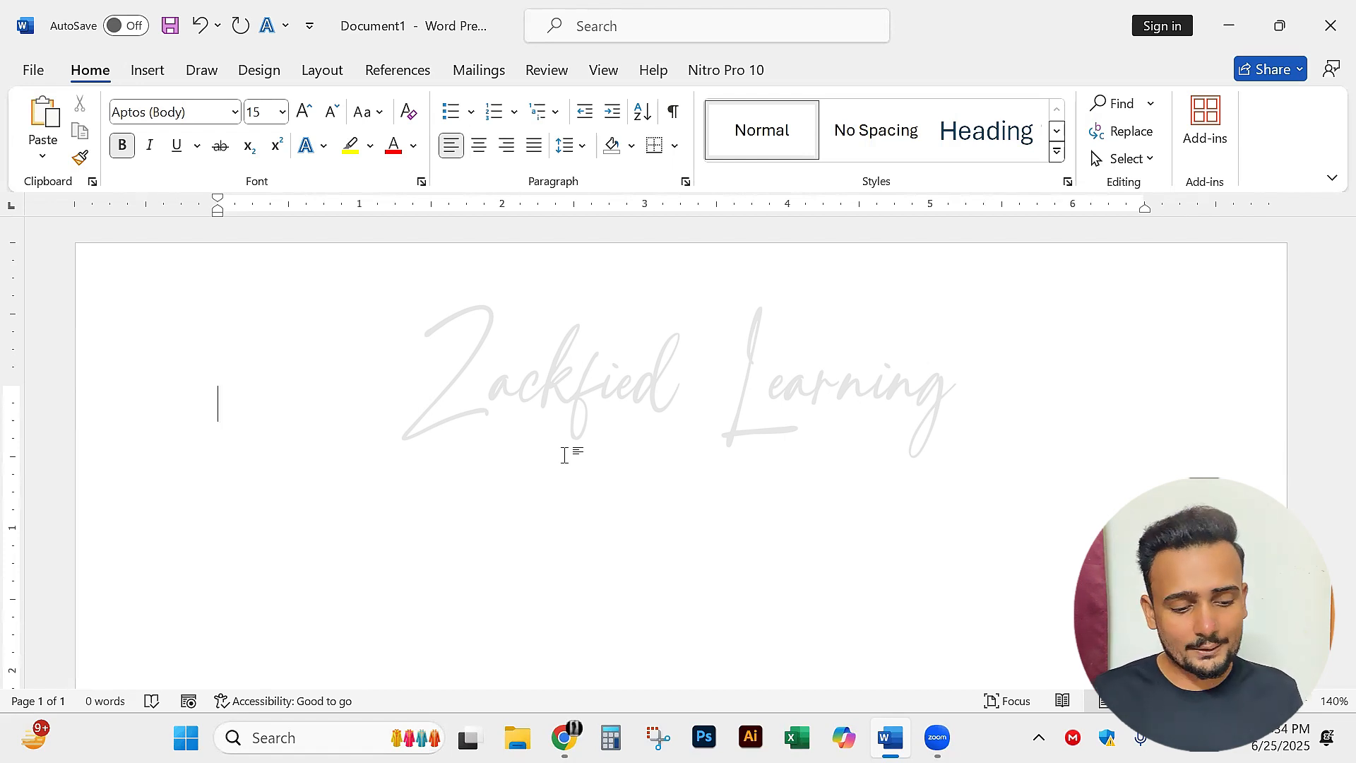
{"action": "type", "text": "jldjflkwjf"}
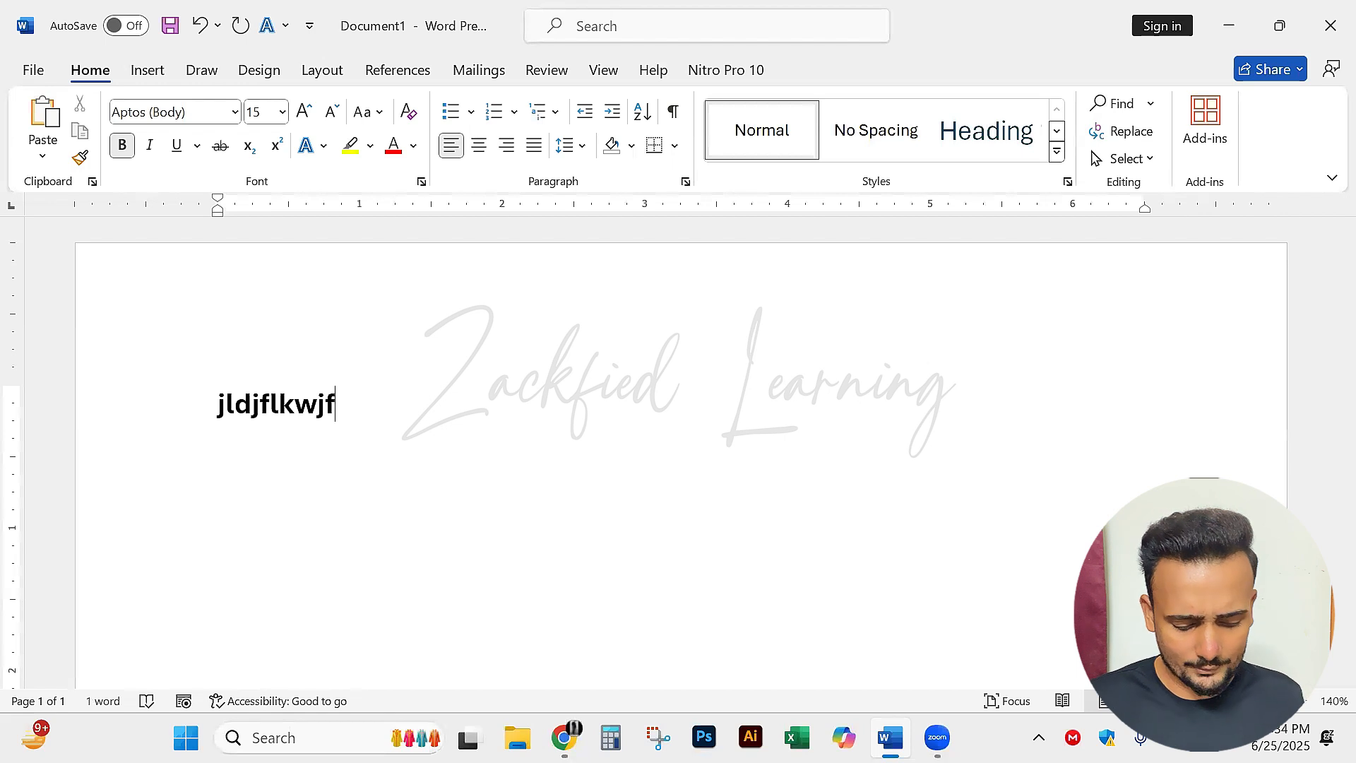
{"action": "key", "text": "ctrl+a"}
{"action": "key", "text": "BackSpace"}
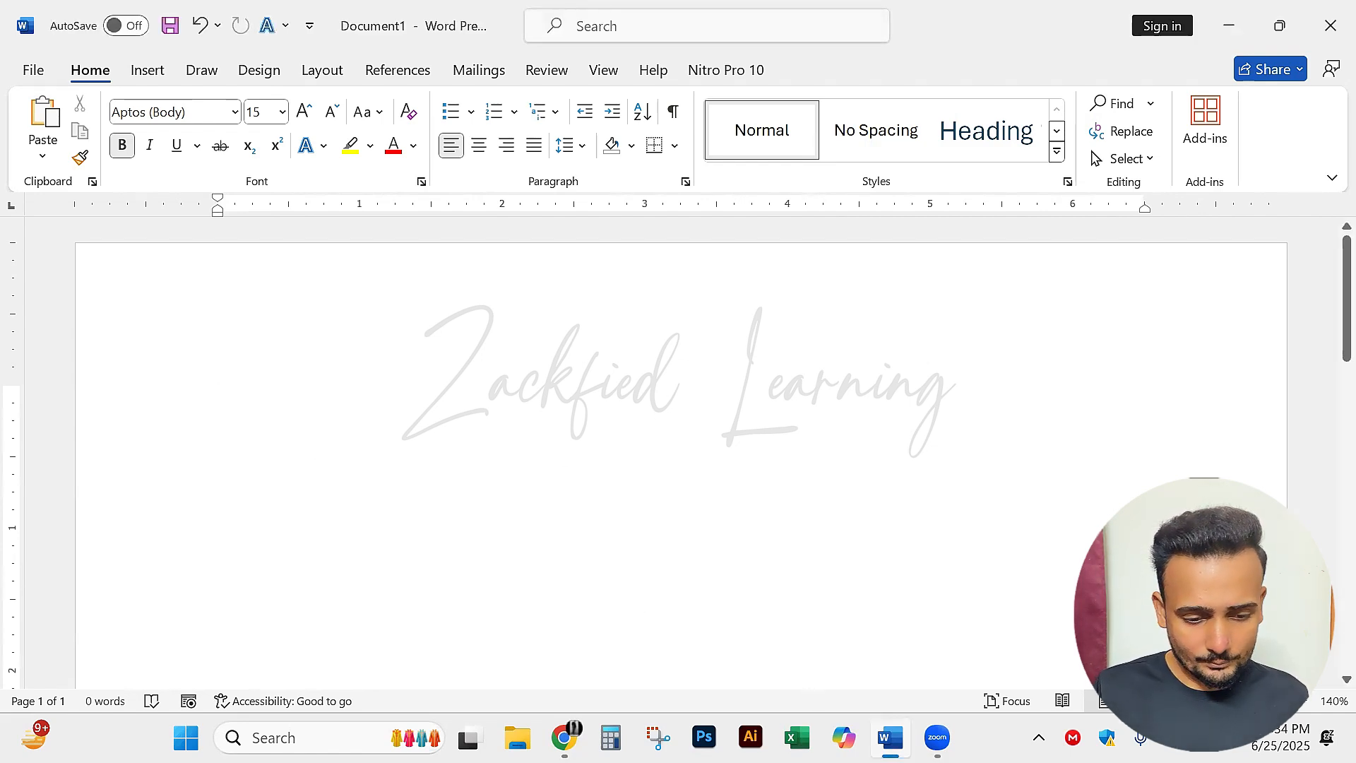
Switch to ChatGPT in Chrome, start a new chat and send the prompt "Write a application for school leaving certificate".
{"action": "key", "text": "alt+Tab"}
{"action": "left_click", "coordinate": [422, 25]}
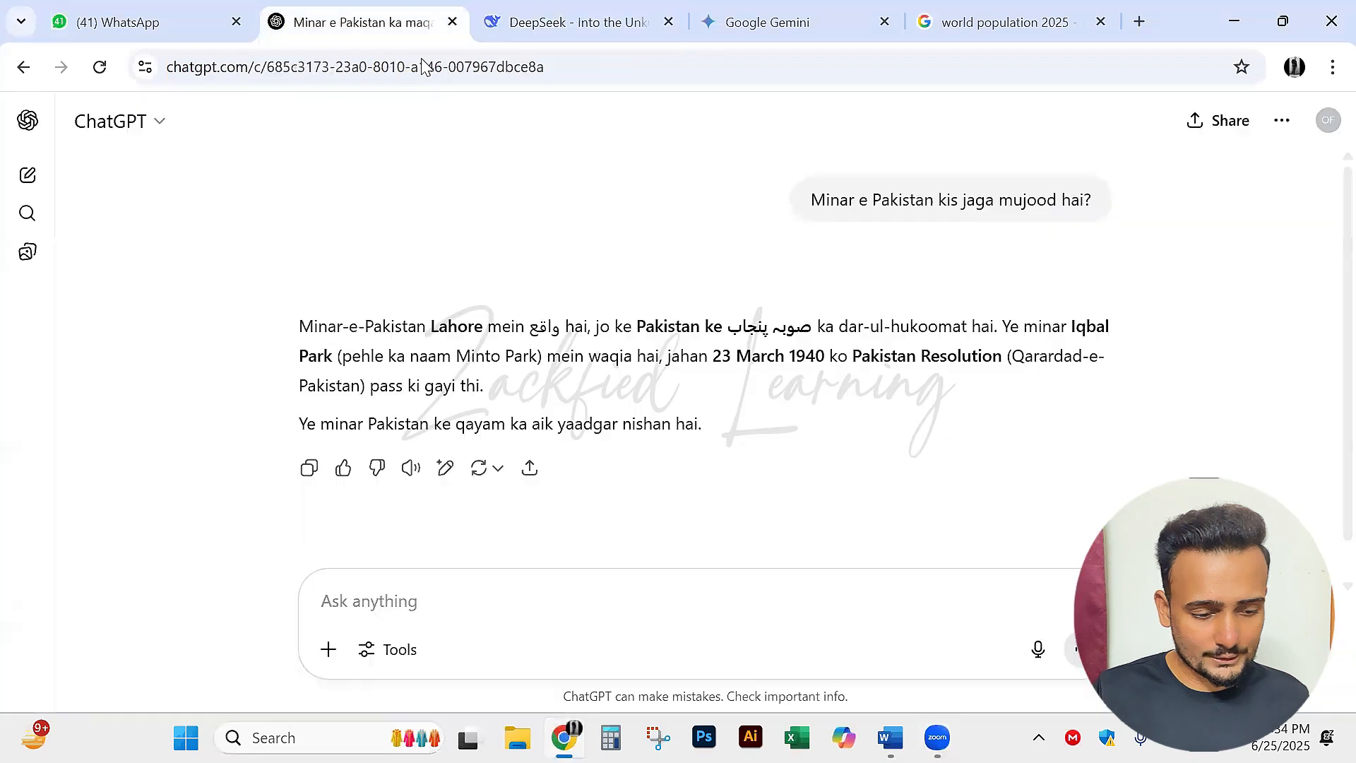
{"action": "left_click", "coordinate": [28, 178]}
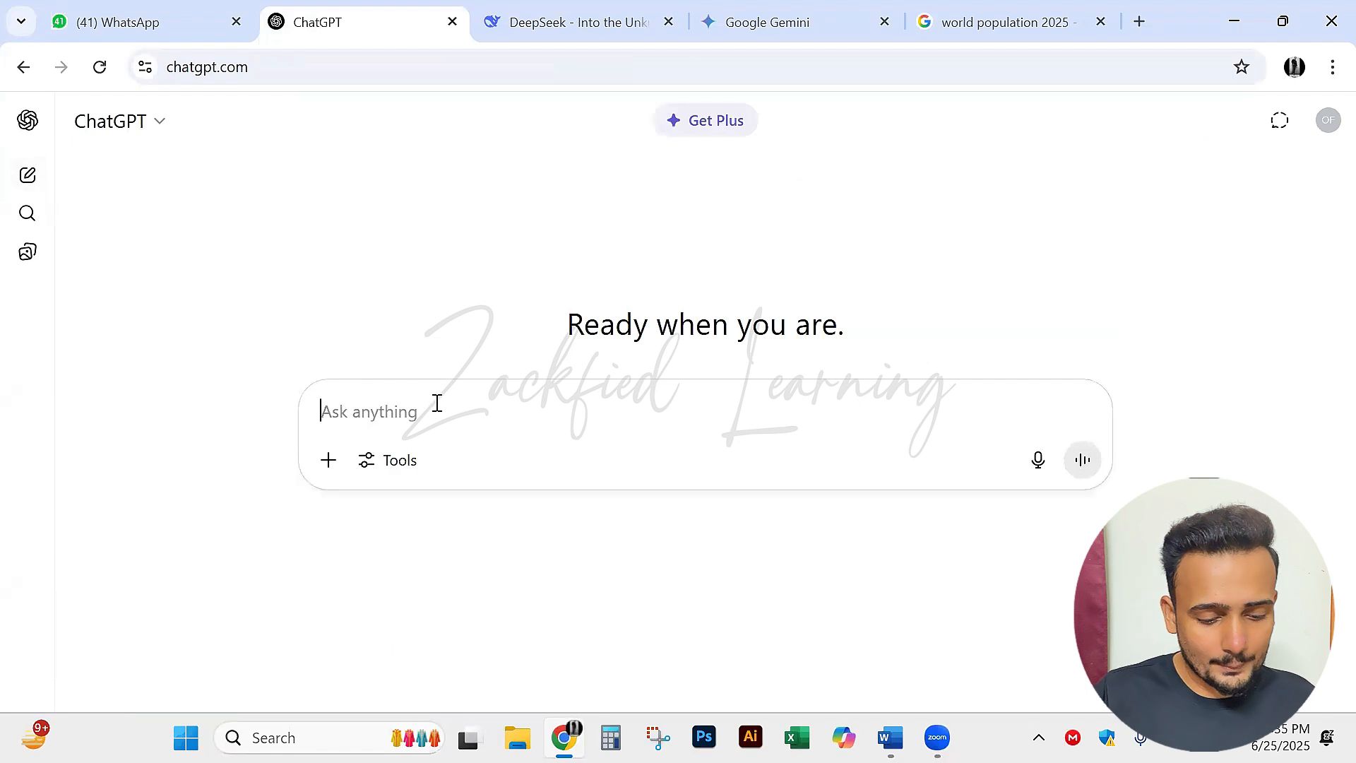
{"action": "type", "text": "Write a"}
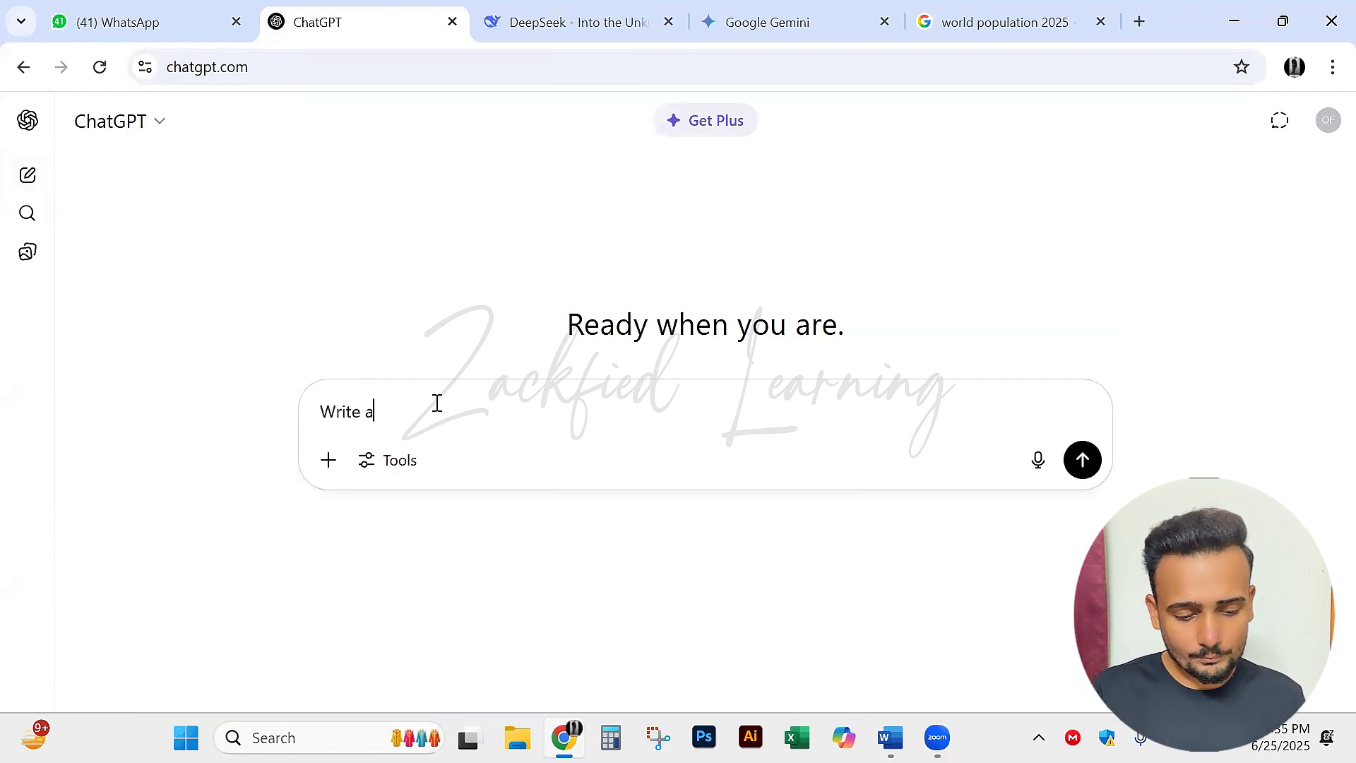
{"action": "type", "text": " application"}
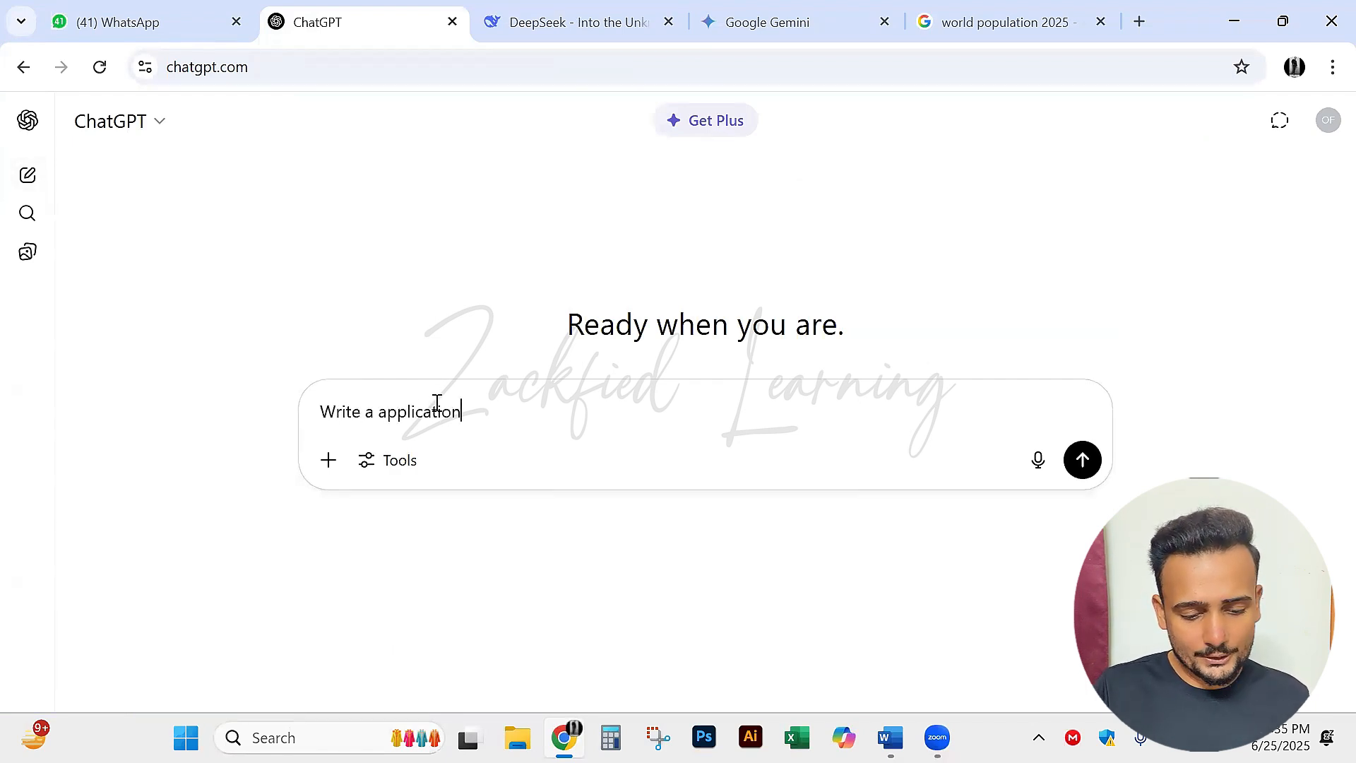
{"action": "type", "text": " for school leac"}
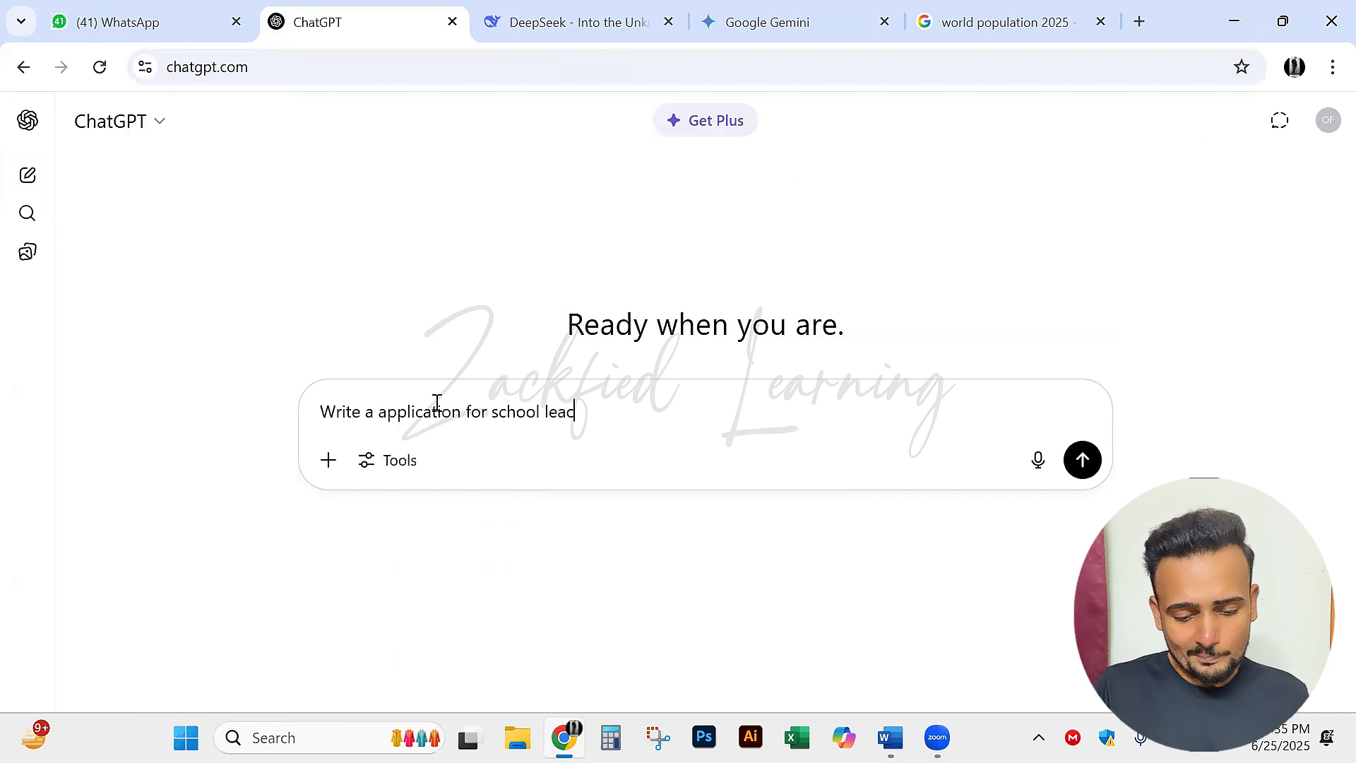
{"action": "key", "text": "BackSpace"}
{"action": "type", "text": "ving c"}
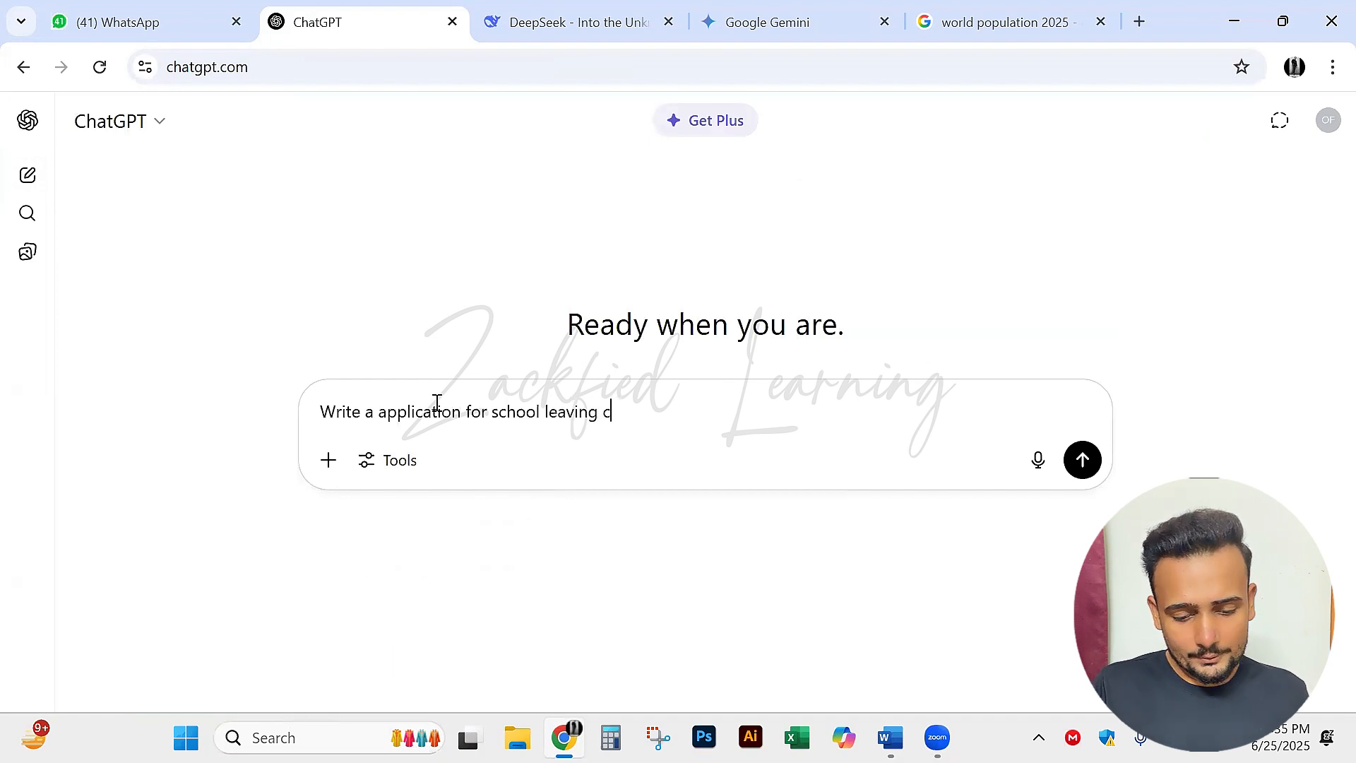
{"action": "type", "text": "ertificate"}
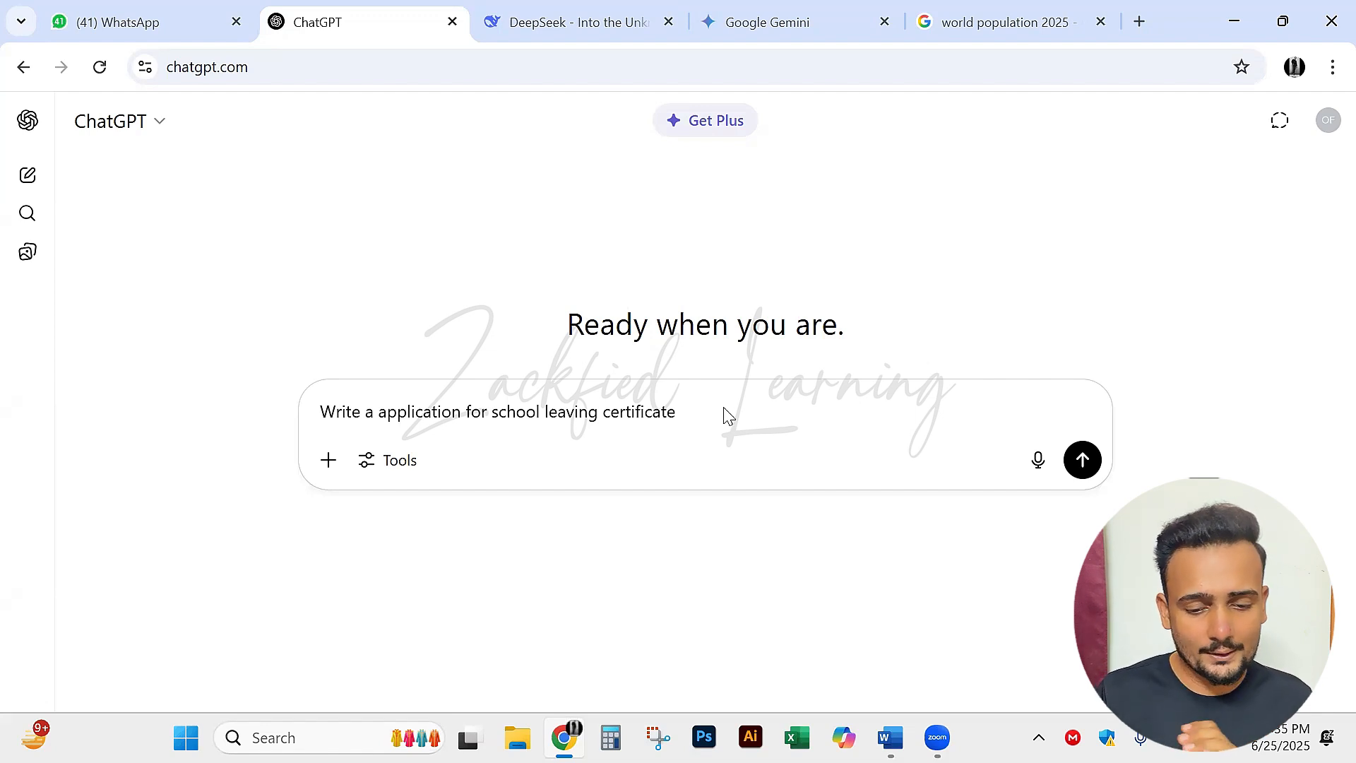
{"action": "key", "text": "Return"}
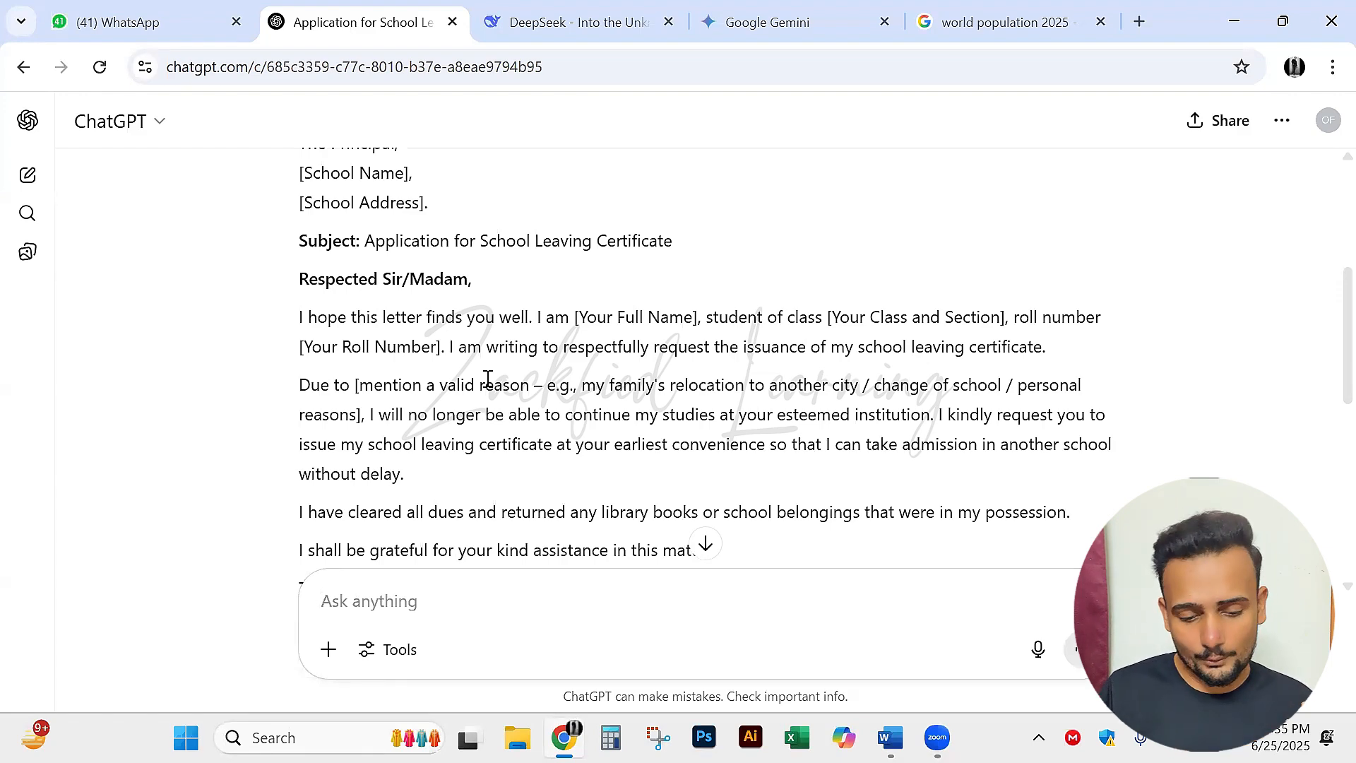
Read through the school leaving certificate application that ChatGPT generated.
{"action": "scroll", "coordinate": [580, 339], "scroll_direction": "down", "scroll_amount": 5}
{"action": "scroll", "coordinate": [605, 311], "scroll_direction": "up", "scroll_amount": 5}
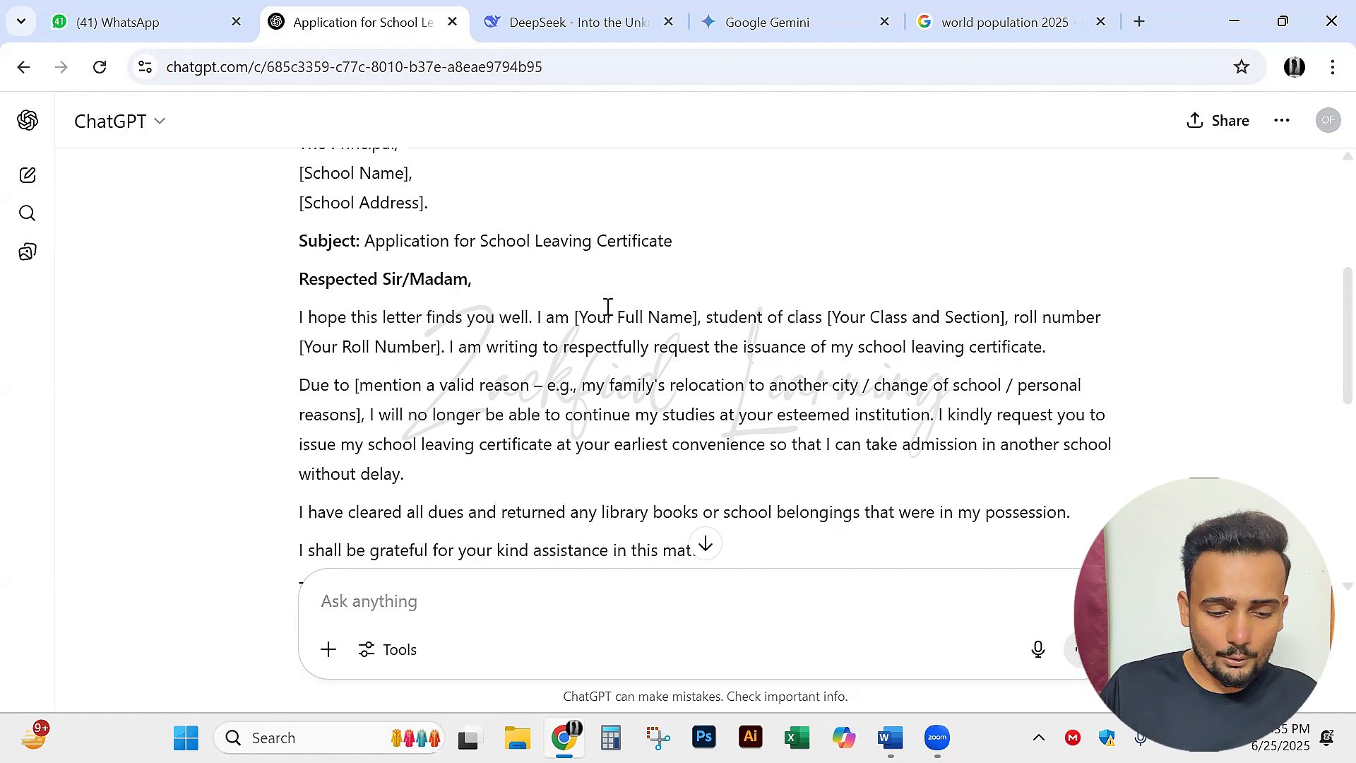
{"action": "scroll", "coordinate": [509, 317], "scroll_direction": "up", "scroll_amount": 3}
{"action": "scroll", "coordinate": [379, 342], "scroll_direction": "down", "scroll_amount": 2}
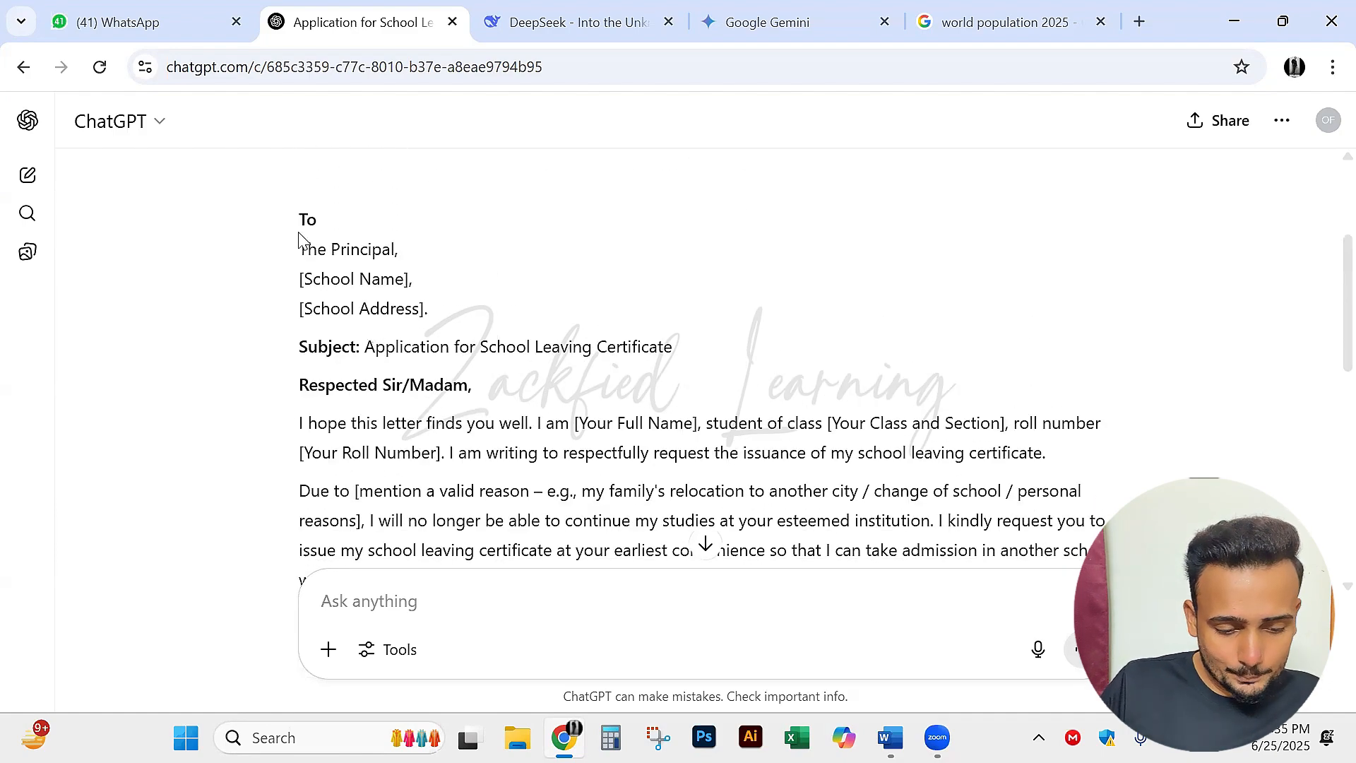
{"action": "mouse_move", "coordinate": [299, 240]}
{"action": "left_mouse_down"}
{"action": "mouse_move", "coordinate": [327, 249]}
{"action": "mouse_move", "coordinate": [449, 454]}
{"action": "mouse_move", "coordinate": [575, 421]}
{"action": "mouse_move", "coordinate": [516, 252]}
{"action": "mouse_move", "coordinate": [572, 290]}
{"action": "left_mouse_up"}
{"action": "scroll", "coordinate": [475, 303], "scroll_direction": "up", "scroll_amount": 10}
{"action": "left_click", "coordinate": [577, 319]}
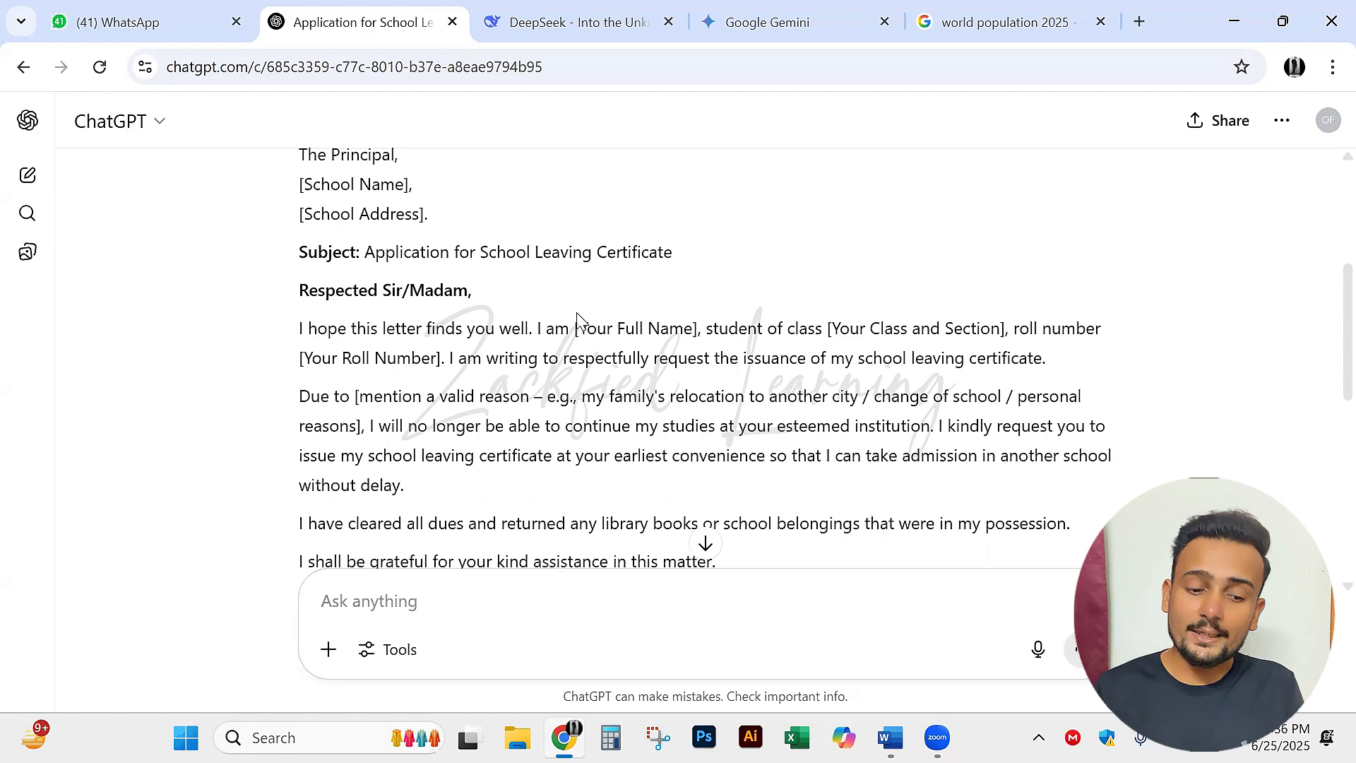
{"action": "scroll", "coordinate": [421, 247], "scroll_direction": "up", "scroll_amount": 2}
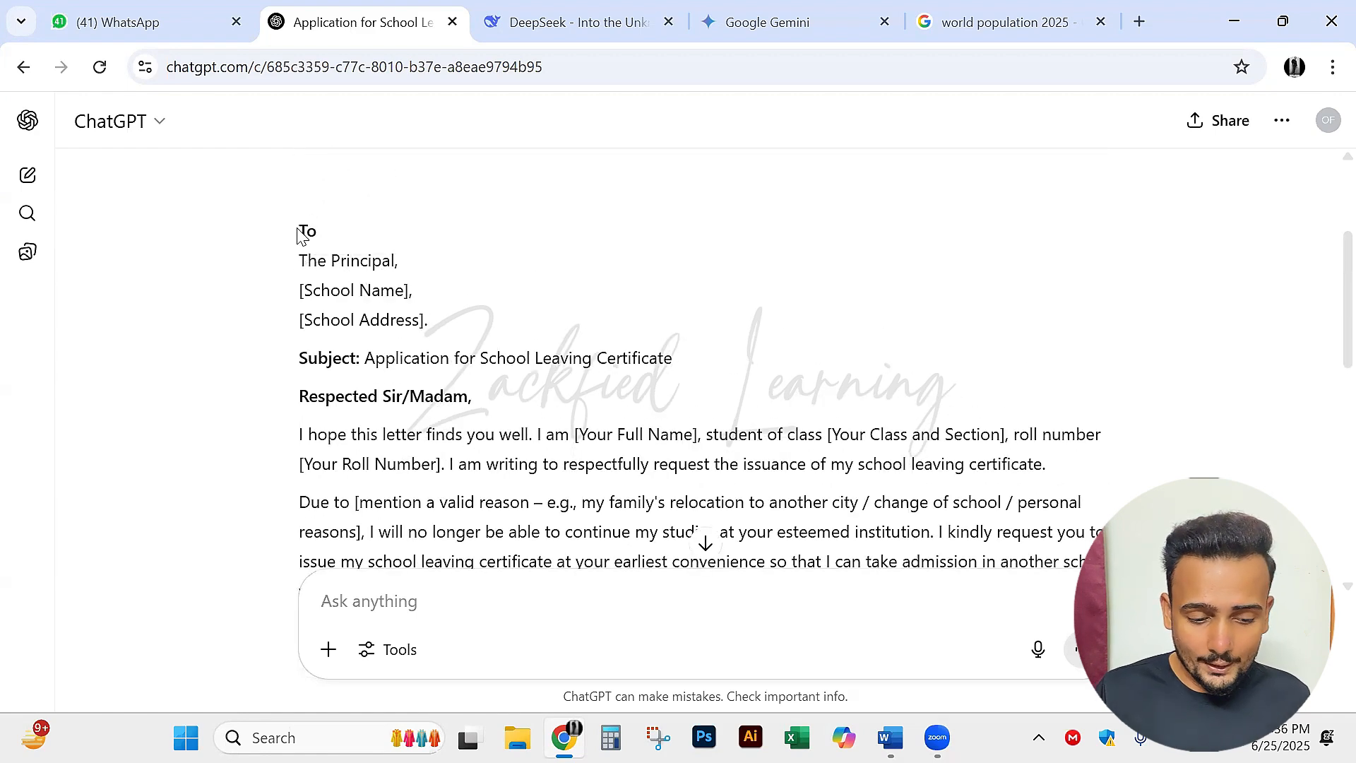
Copy the whole application from "To" through the signature line and paste it into the blank Word document.
{"action": "mouse_move", "coordinate": [300, 230]}
{"action": "left_mouse_down"}
{"action": "mouse_move", "coordinate": [423, 583]}
{"action": "mouse_move", "coordinate": [433, 205]}
{"action": "mouse_move", "coordinate": [484, 333]}
{"action": "left_mouse_up"}
{"action": "scroll", "coordinate": [423, 583], "scroll_direction": "down", "scroll_amount": 8}
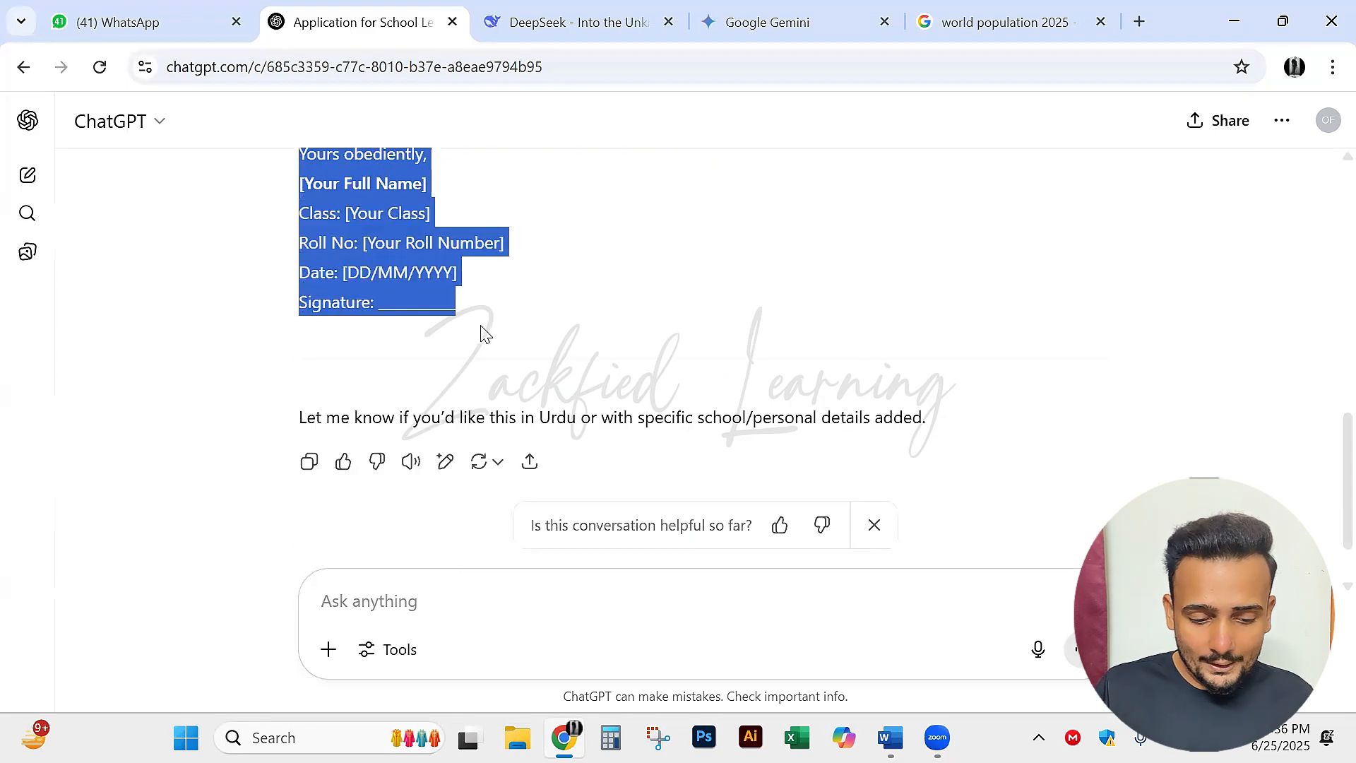
{"action": "right_click", "coordinate": [408, 247]}
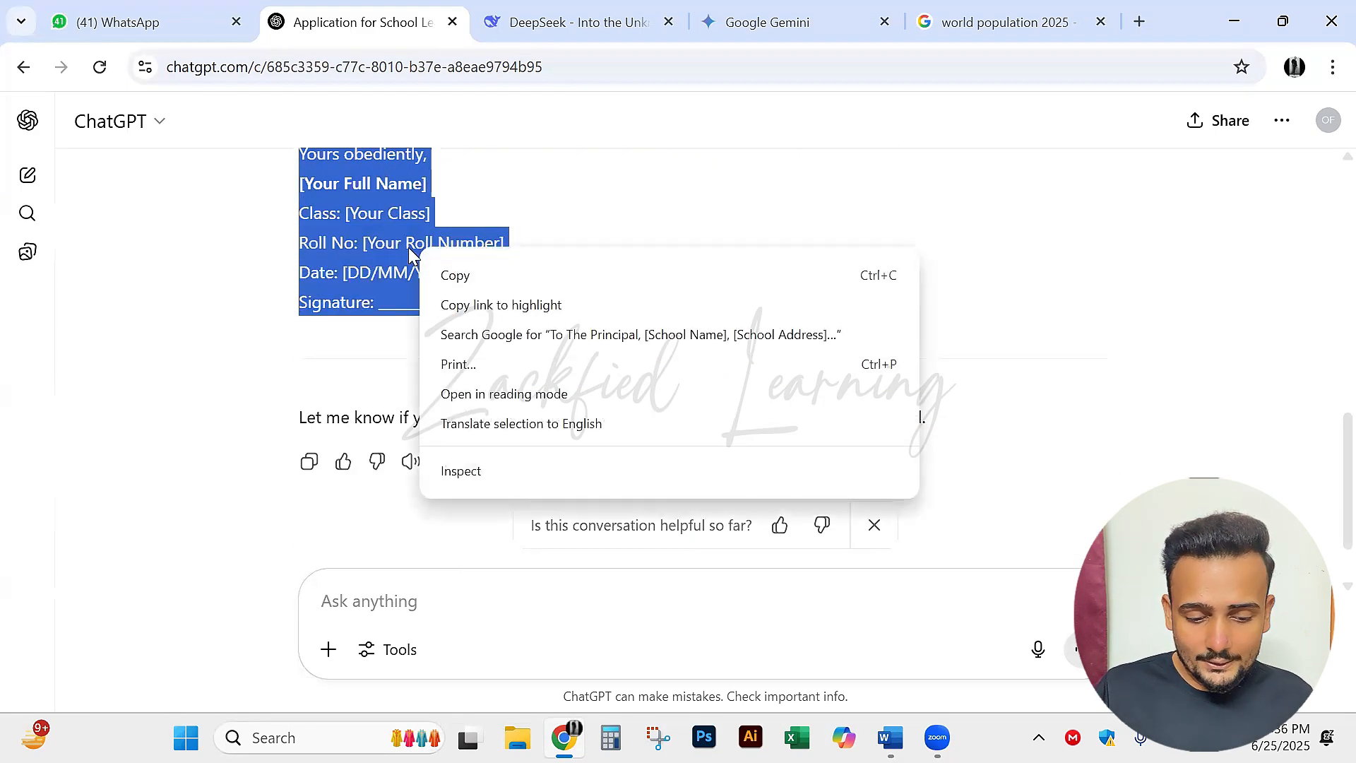
{"action": "left_click", "coordinate": [502, 281]}
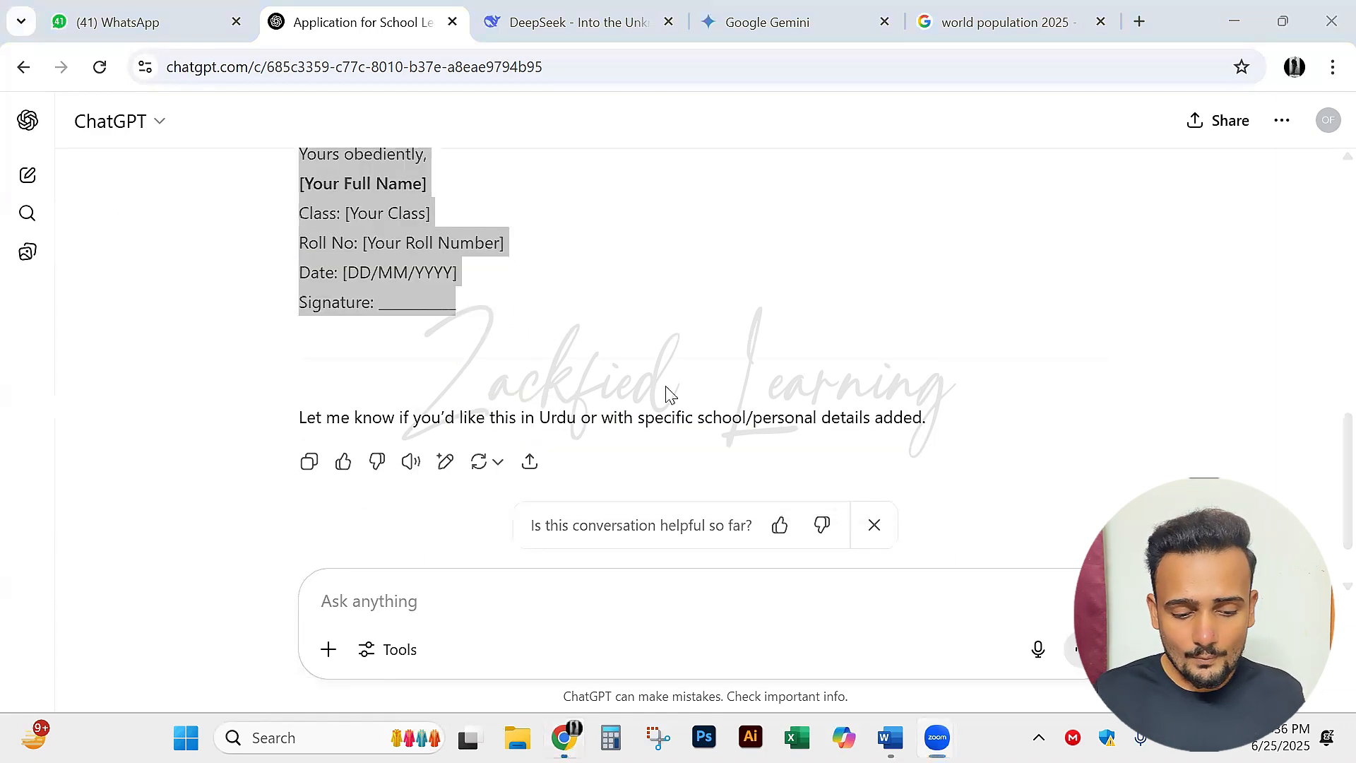
{"action": "key", "text": "alt+Tab"}
{"action": "key", "text": "Tab"}
{"action": "key", "text": "ctrl+v"}
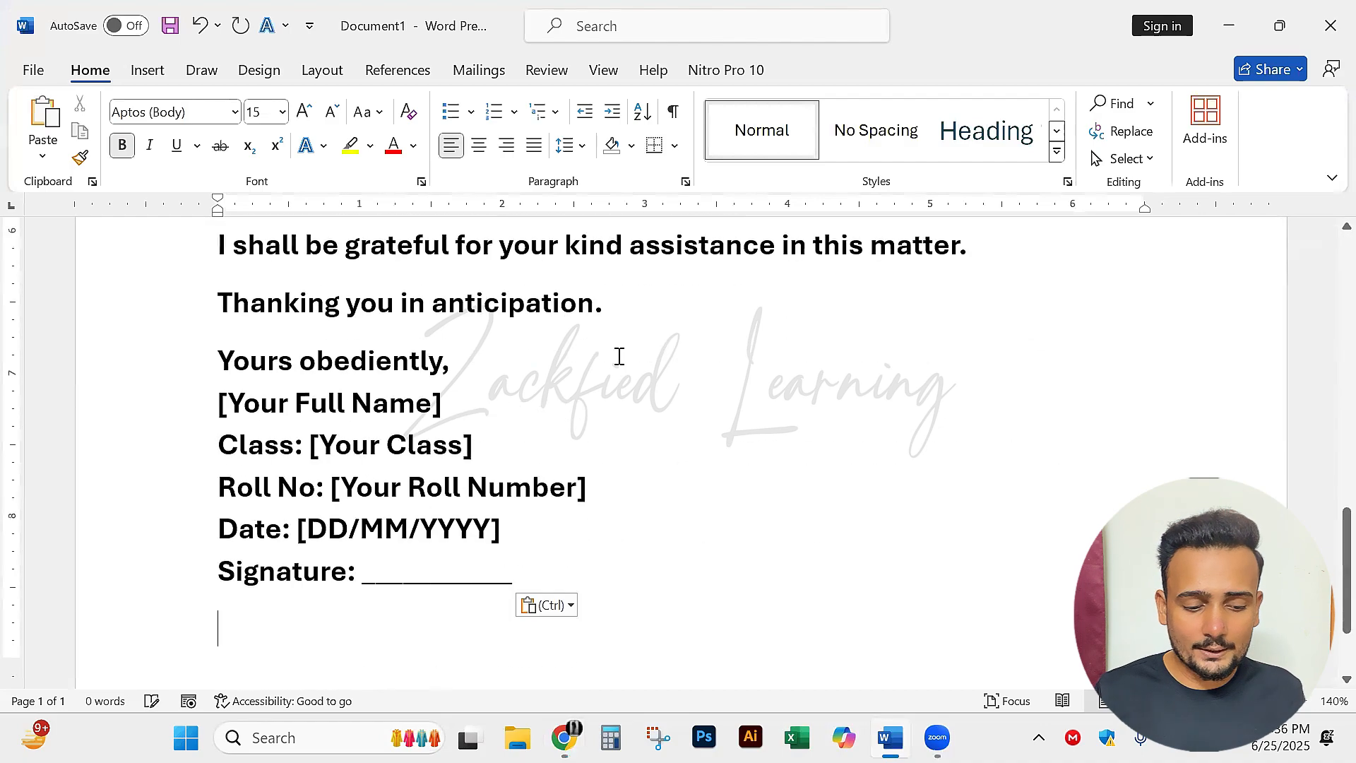
Remove bold from the entire pasted application and look over its text.
{"action": "key", "text": "ctrl+a"}
{"action": "key", "text": "ctrl+b"}
{"action": "scroll", "coordinate": [647, 388], "scroll_direction": "up", "scroll_amount": 12}
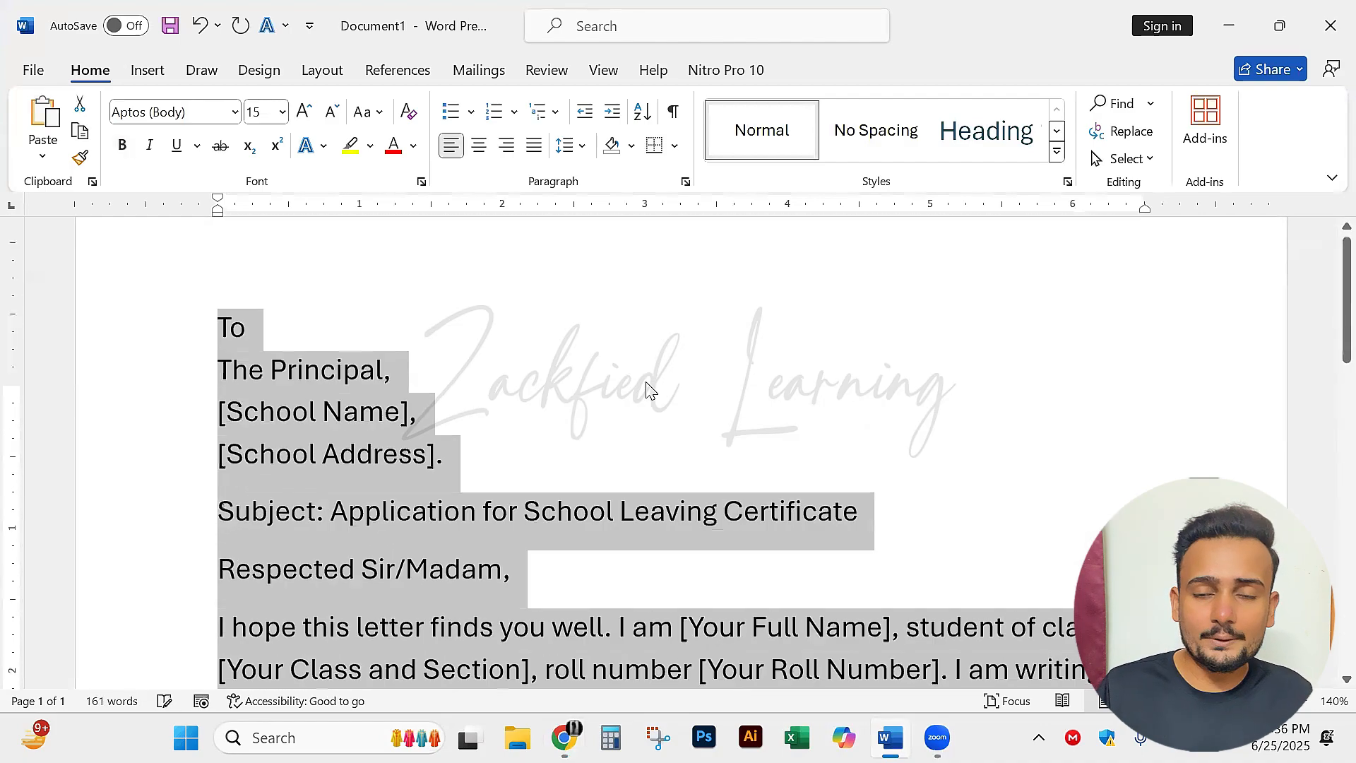
{"action": "left_click", "coordinate": [647, 389]}
{"action": "scroll", "coordinate": [647, 384], "scroll_direction": "down", "scroll_amount": 3}
{"action": "scroll", "coordinate": [648, 383], "scroll_direction": "down", "scroll_amount": 2}
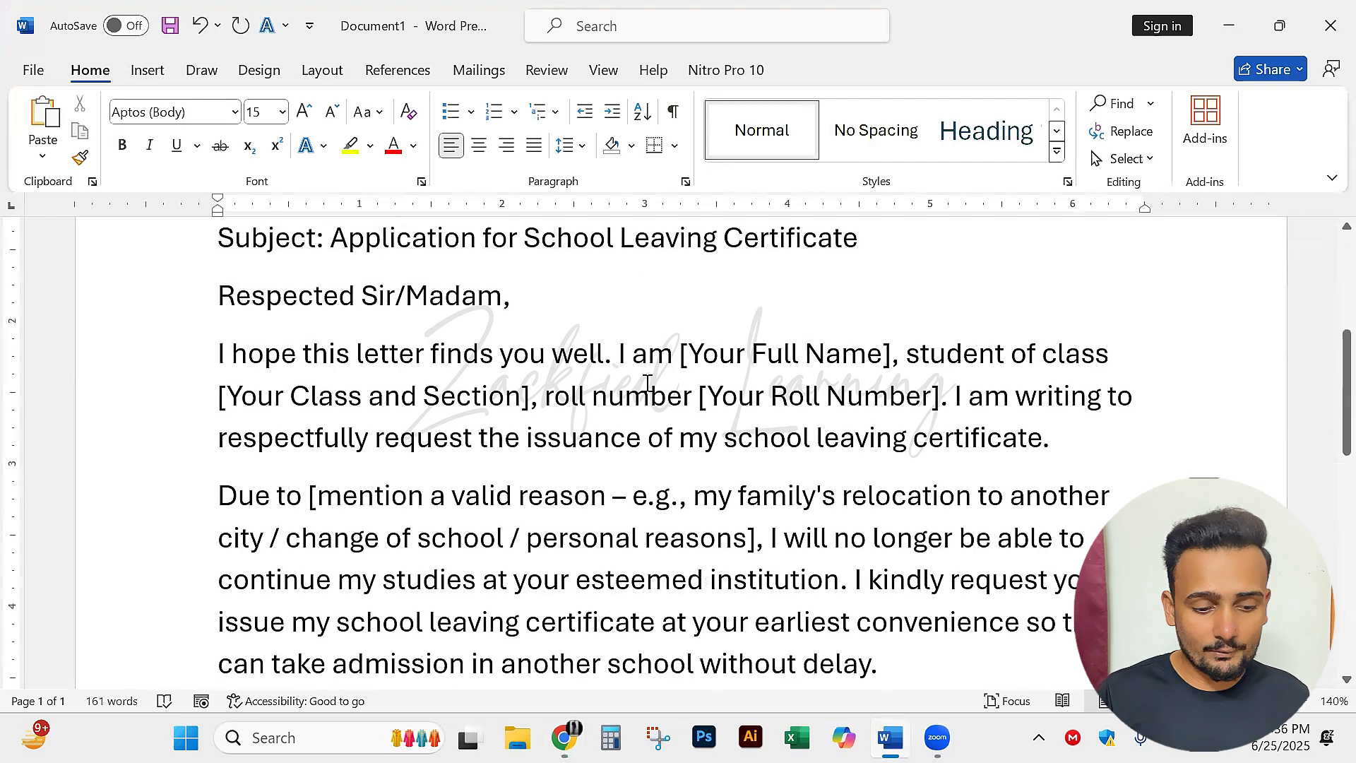
Reapply bold to the entire application and delete all of its text from the document.
{"action": "key", "text": "ctrl+a"}
{"action": "key", "text": "ctrl+b"}
{"action": "key", "text": "BackSpace"}
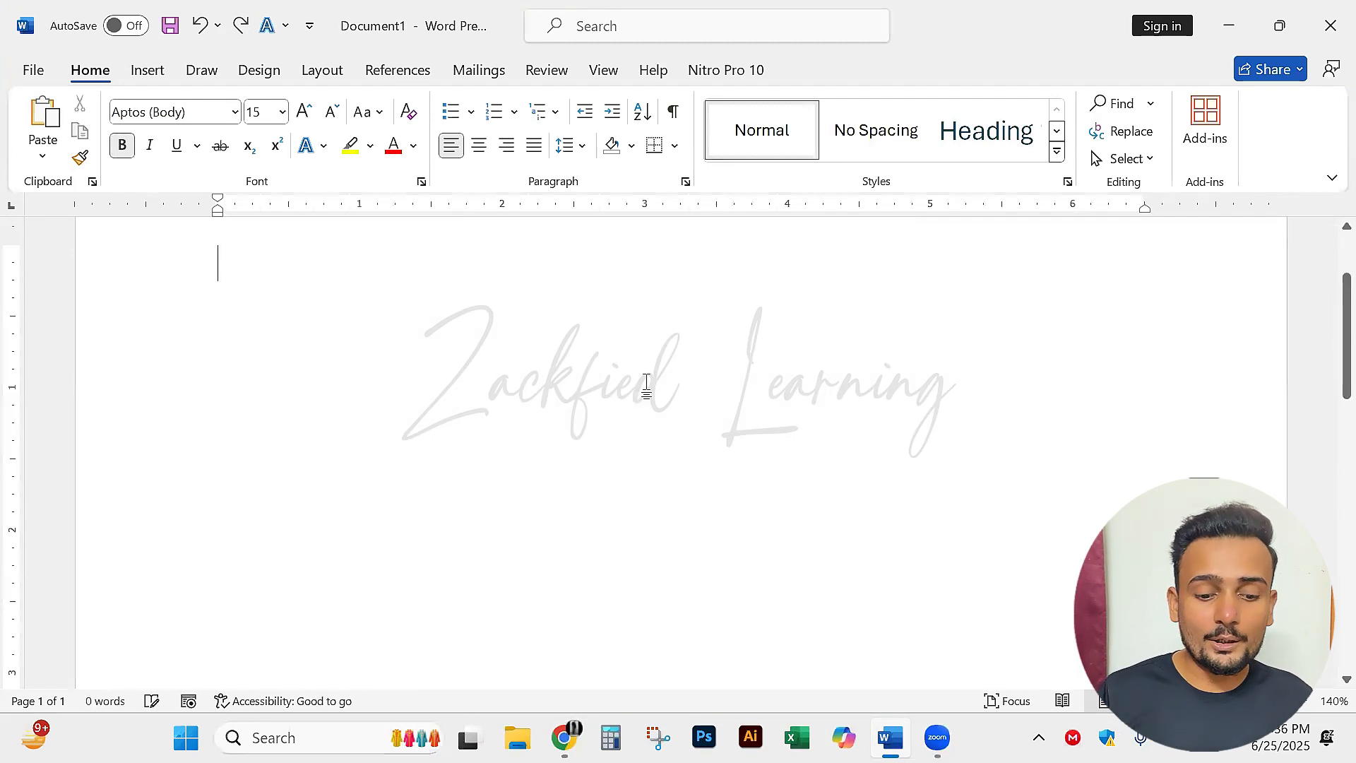
Switch back to the ChatGPT answer and highlight the application's "The Principal" line.
{"action": "key", "text": "alt+Tab"}
{"action": "scroll", "coordinate": [644, 384], "scroll_direction": "up", "scroll_amount": 5}
{"action": "left_click", "coordinate": [603, 387]}
{"action": "scroll", "coordinate": [602, 387], "scroll_direction": "up", "scroll_amount": 2}
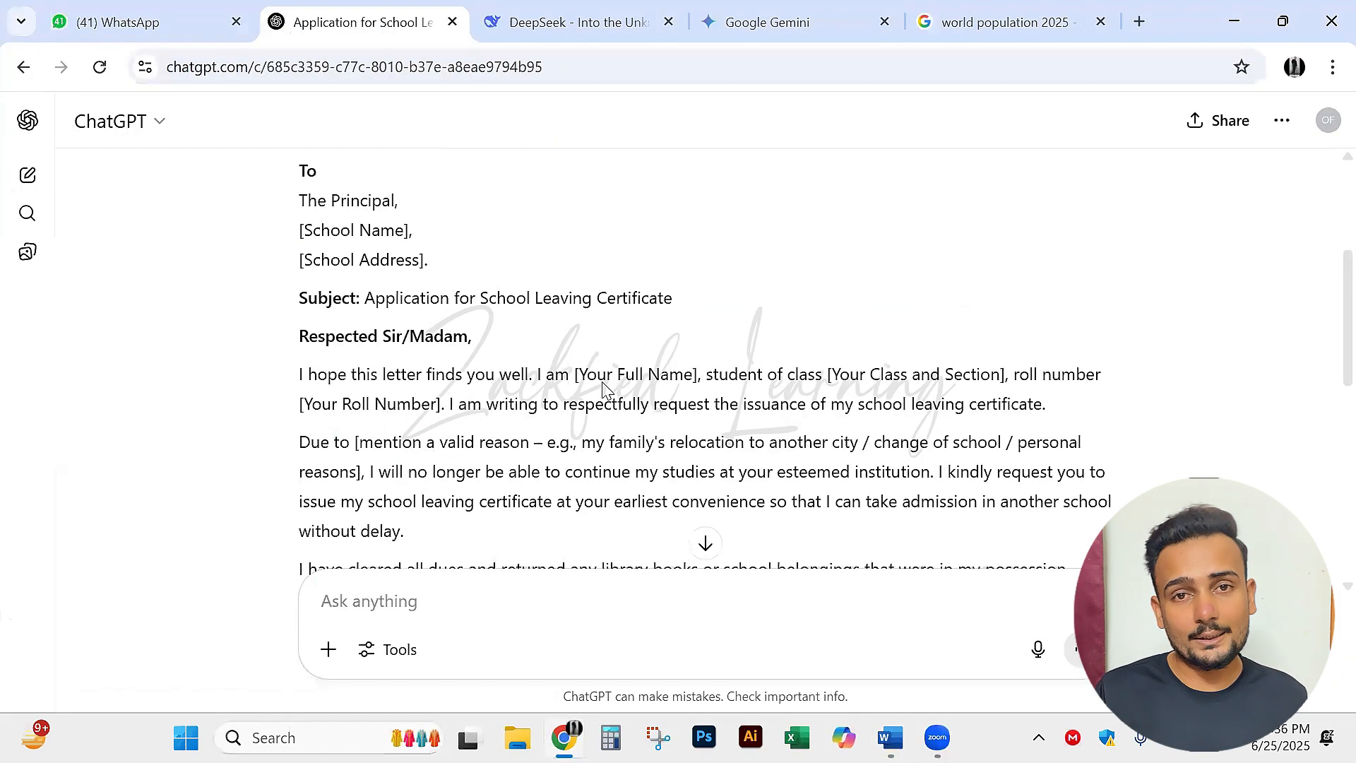
{"action": "scroll", "coordinate": [467, 298], "scroll_direction": "up", "scroll_amount": 2}
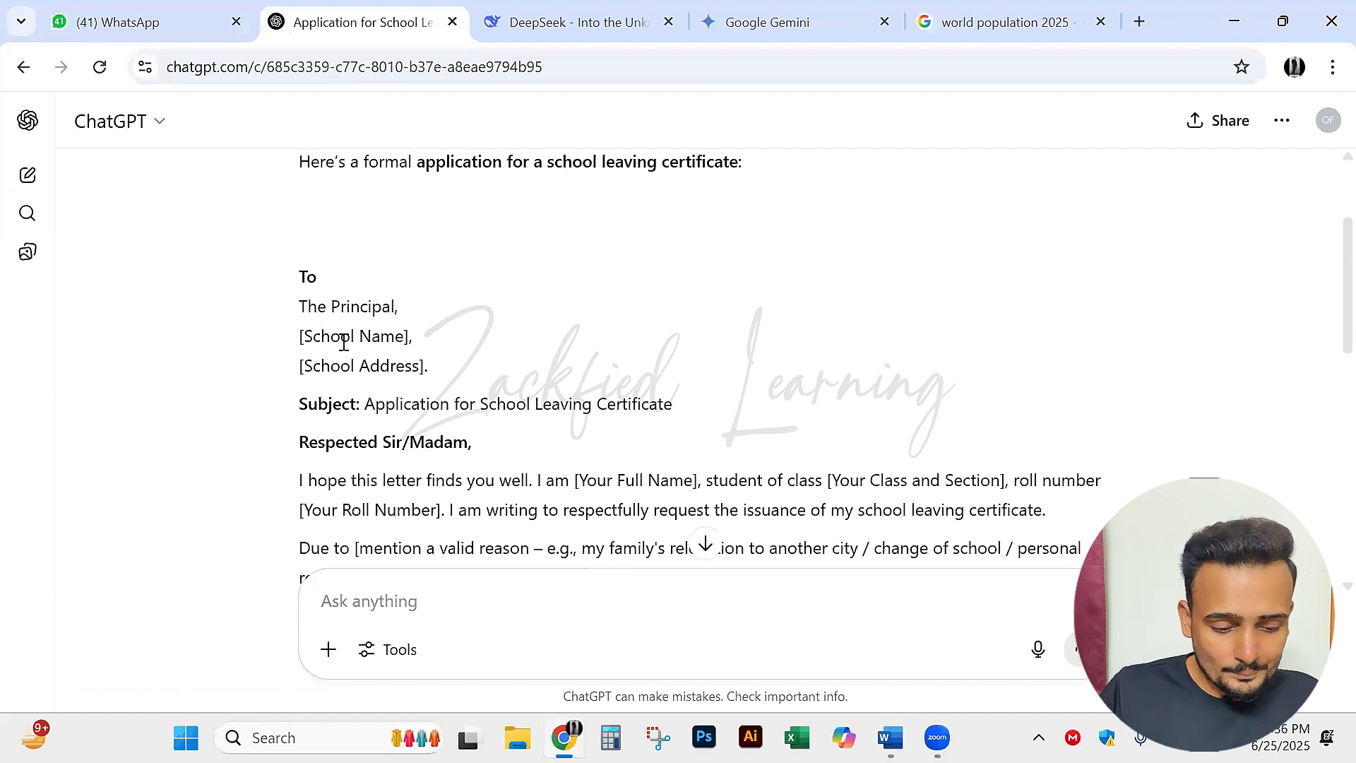
{"action": "left_click_drag", "start_coordinate": [284, 315], "coordinate": [437, 304]}
{"action": "left_click", "coordinate": [368, 357]}
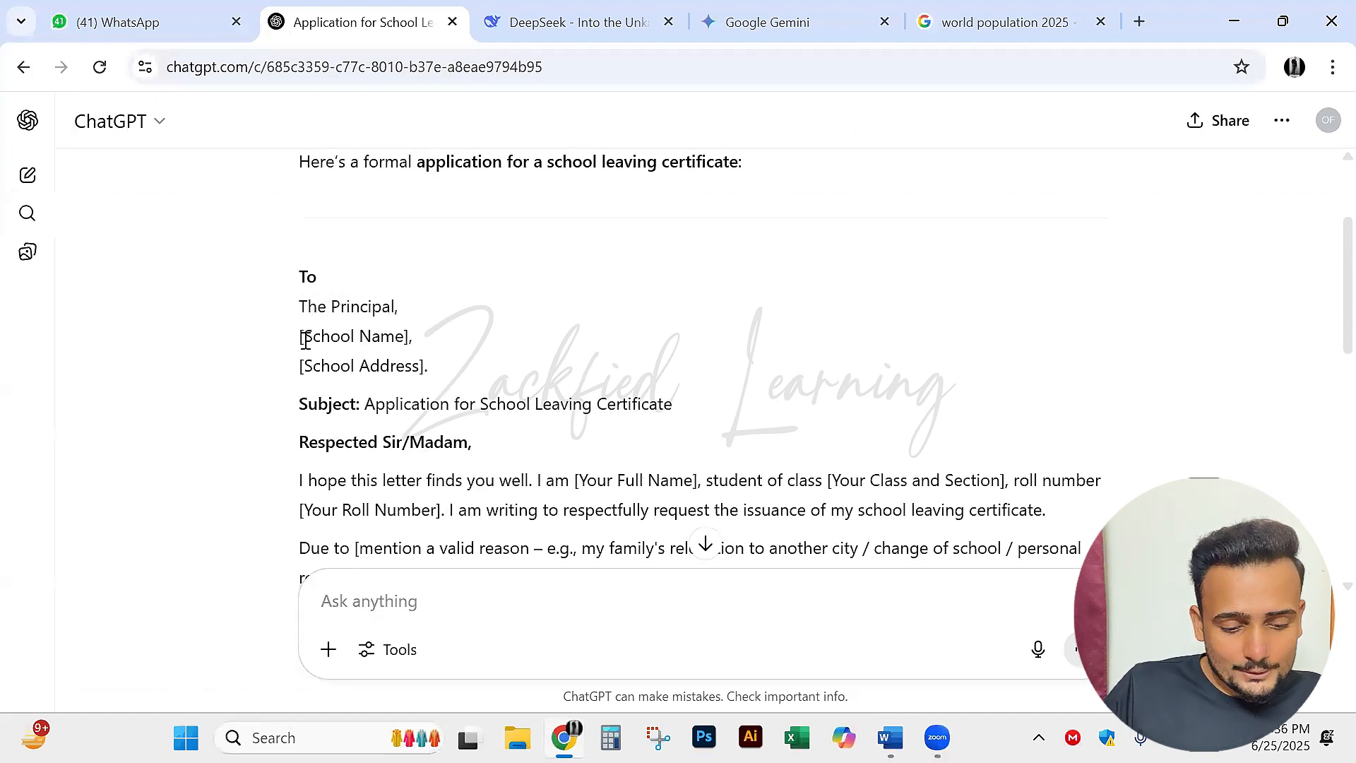
Highlight the application's school name, address and subject lines, followed by the "Respected Sir/Madam" salutation.
{"action": "left_click_drag", "start_coordinate": [303, 338], "coordinate": [644, 397]}
{"action": "left_click", "coordinate": [360, 399]}
{"action": "left_click", "coordinate": [645, 397]}
{"action": "scroll", "coordinate": [537, 389], "scroll_direction": "down", "scroll_amount": 1}
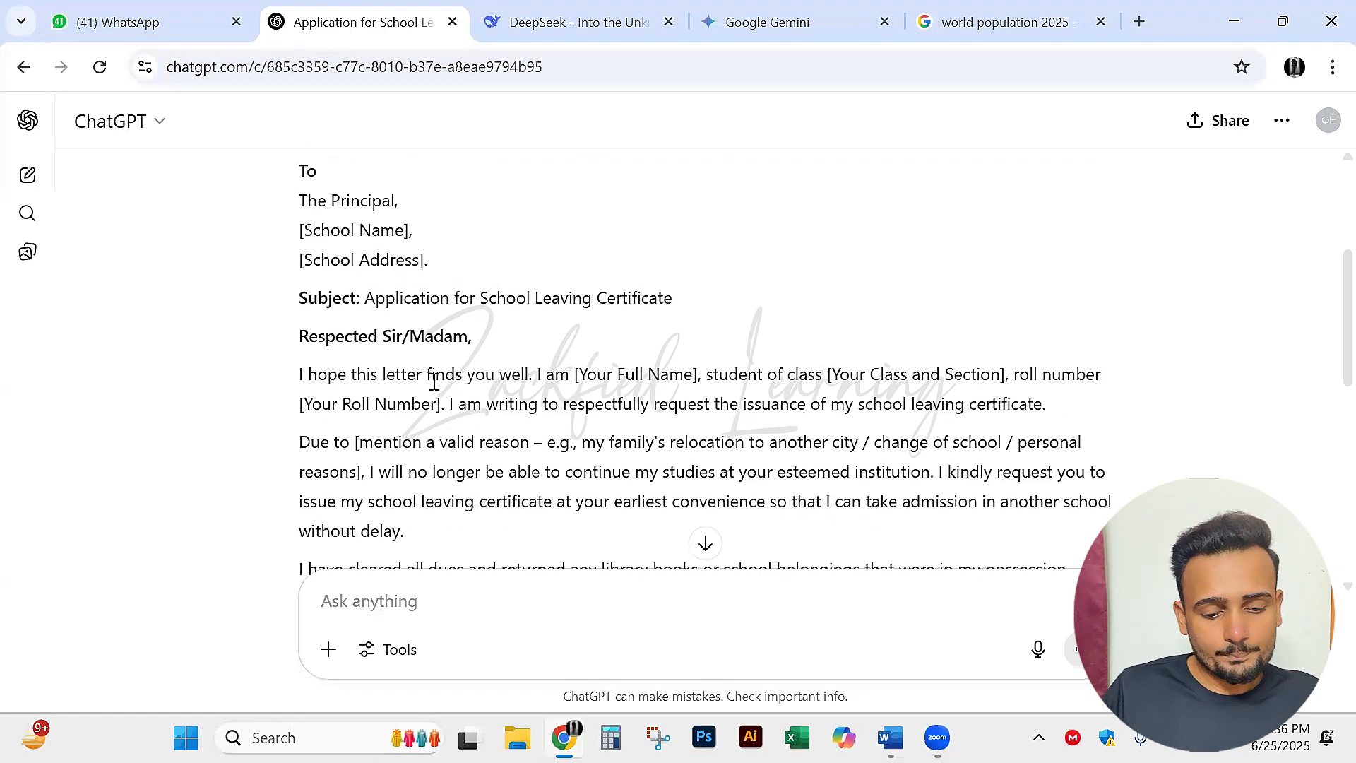
{"action": "left_click_drag", "start_coordinate": [295, 336], "coordinate": [540, 351]}
{"action": "left_click", "coordinate": [541, 351]}
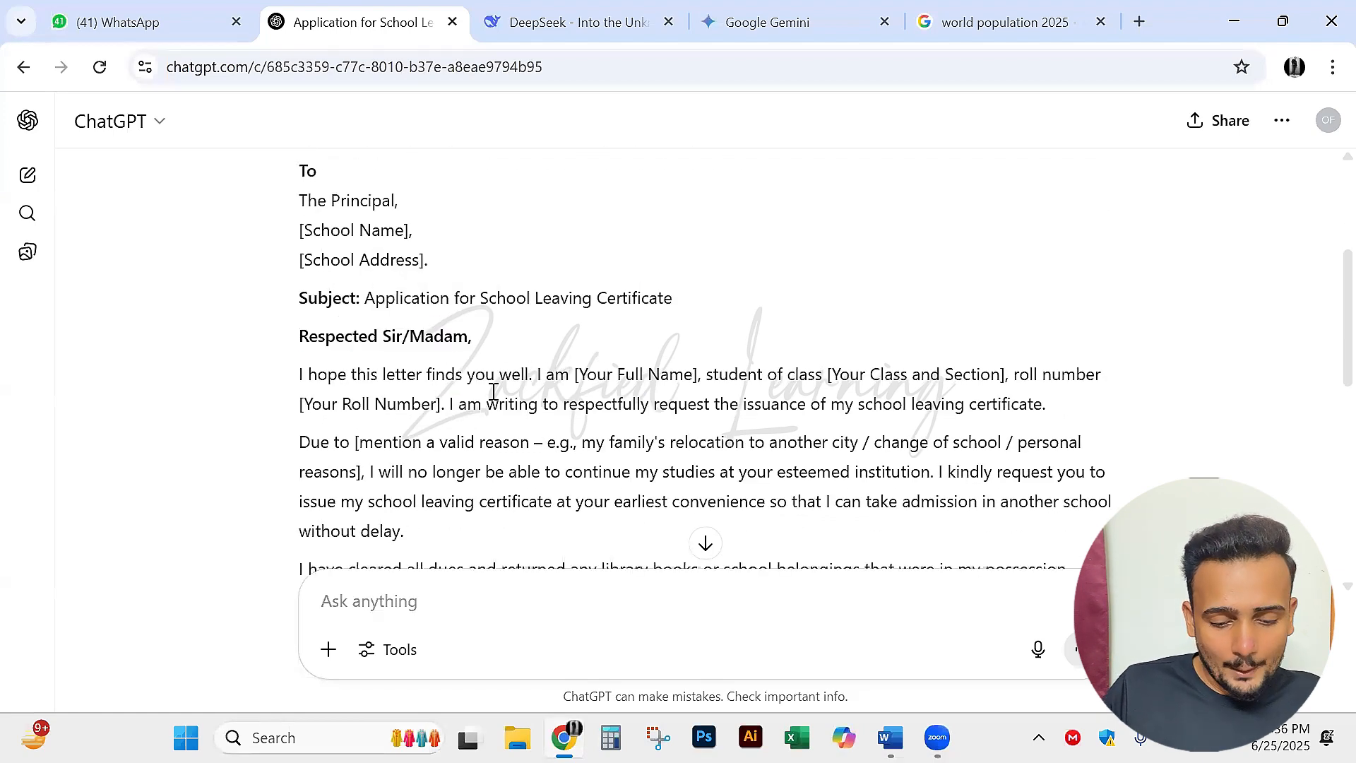
Highlight the full name, roll number and class-and-section placeholders in the application's first paragraph and read on to the closing.
{"action": "scroll", "coordinate": [913, 322], "scroll_direction": "down", "scroll_amount": 1}
{"action": "left_click_drag", "start_coordinate": [587, 272], "coordinate": [684, 272]}
{"action": "left_click_drag", "start_coordinate": [313, 297], "coordinate": [420, 298]}
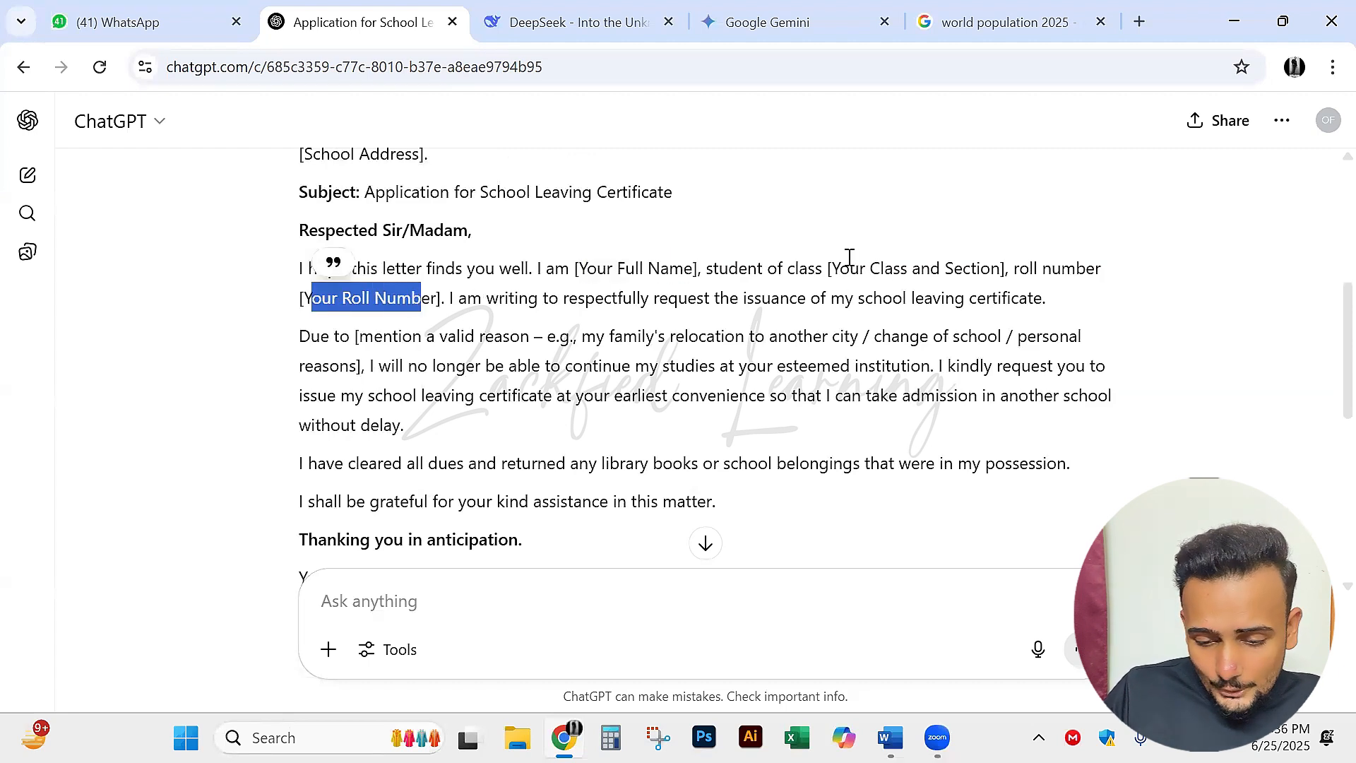
{"action": "left_click_drag", "start_coordinate": [850, 267], "coordinate": [940, 268]}
{"action": "left_click", "coordinate": [448, 357]}
{"action": "scroll", "coordinate": [438, 355], "scroll_direction": "down", "scroll_amount": 2}
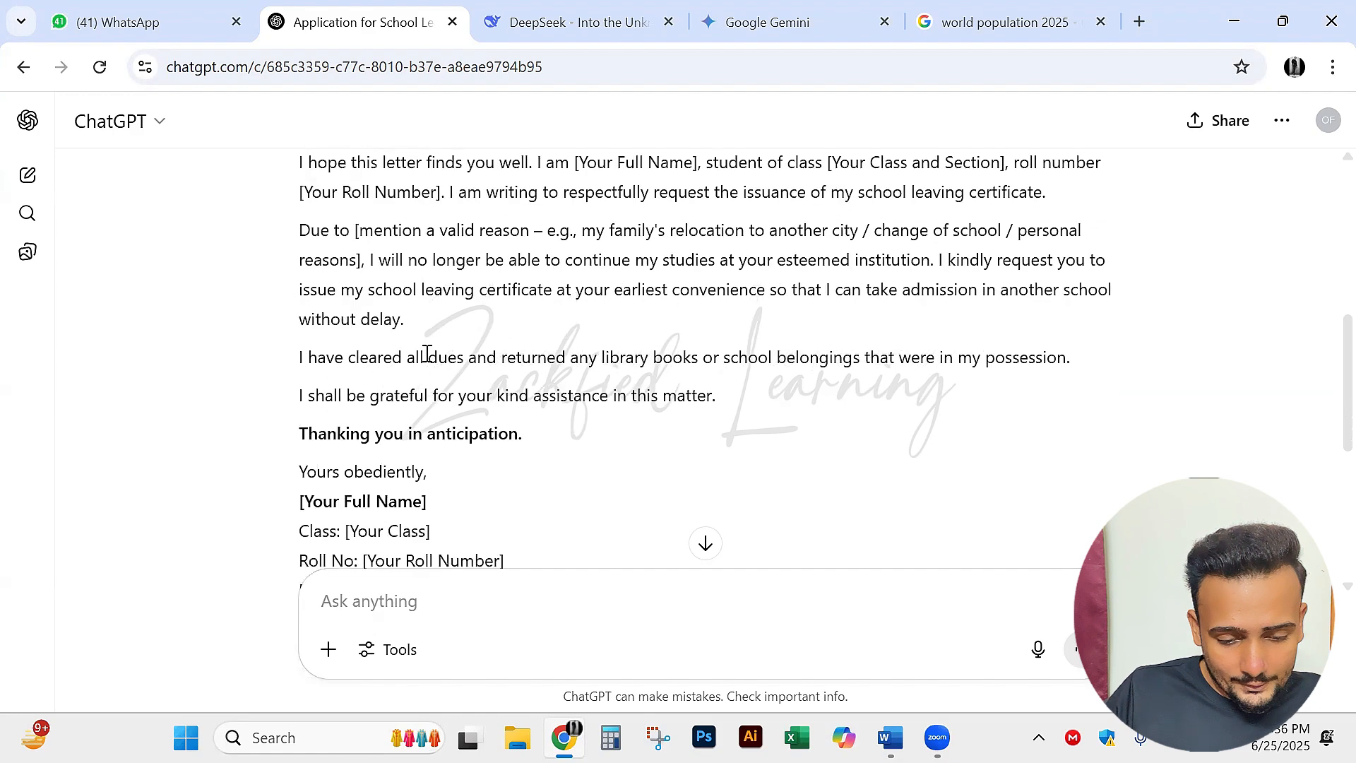
Highlight the reason placeholder and the closing name, class, roll number, date and signature lines of the application.
{"action": "left_click_drag", "start_coordinate": [447, 232], "coordinate": [606, 231]}
{"action": "left_click", "coordinate": [351, 311]}
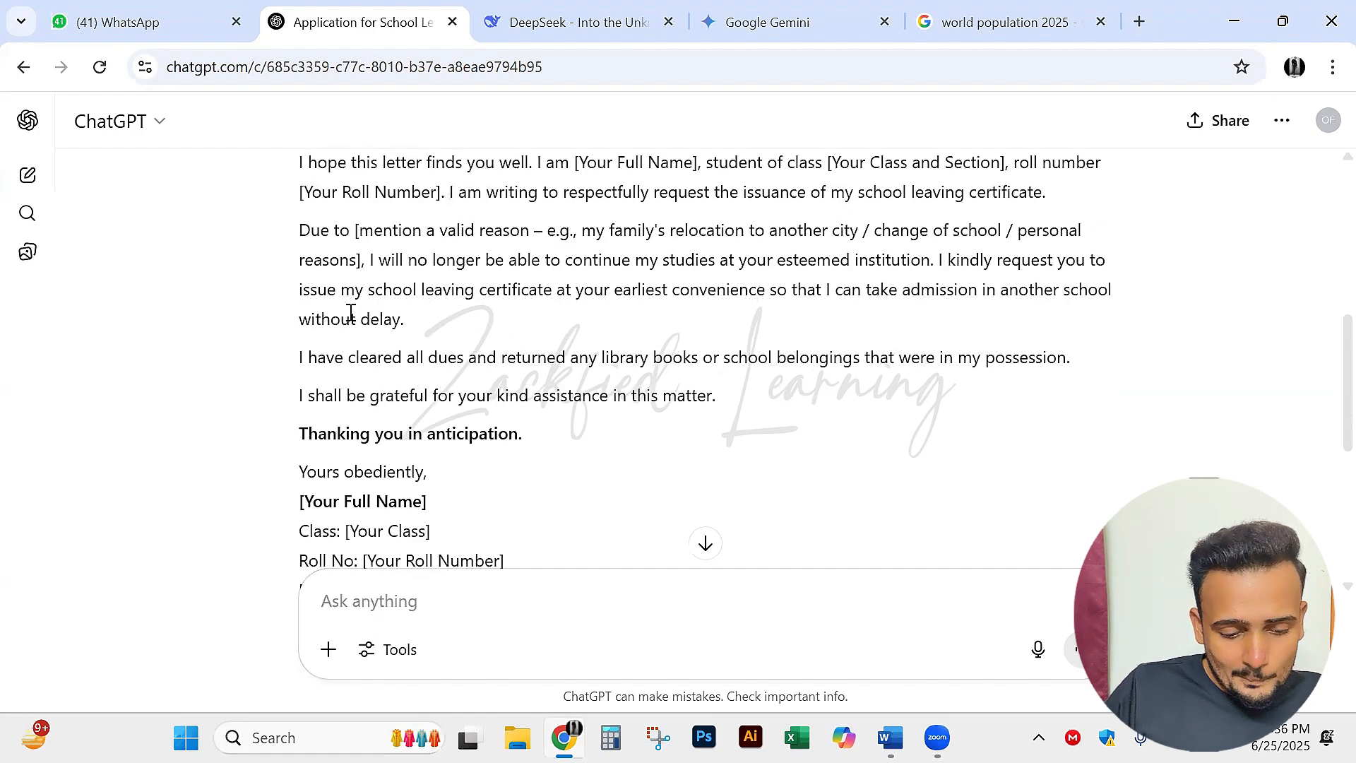
{"action": "scroll", "coordinate": [351, 311], "scroll_direction": "down", "scroll_amount": 2}
{"action": "mouse_move", "coordinate": [281, 400]}
{"action": "left_mouse_down"}
{"action": "mouse_move", "coordinate": [410, 399]}
{"action": "mouse_move", "coordinate": [396, 424]}
{"action": "mouse_move", "coordinate": [456, 454]}
{"action": "left_mouse_up"}
{"action": "mouse_move", "coordinate": [371, 485]}
{"action": "left_mouse_down"}
{"action": "mouse_move", "coordinate": [418, 482]}
{"action": "mouse_move", "coordinate": [466, 523]}
{"action": "mouse_move", "coordinate": [293, 514]}
{"action": "left_mouse_up"}
{"action": "left_click", "coordinate": [473, 520]}
{"action": "left_click", "coordinate": [475, 503]}
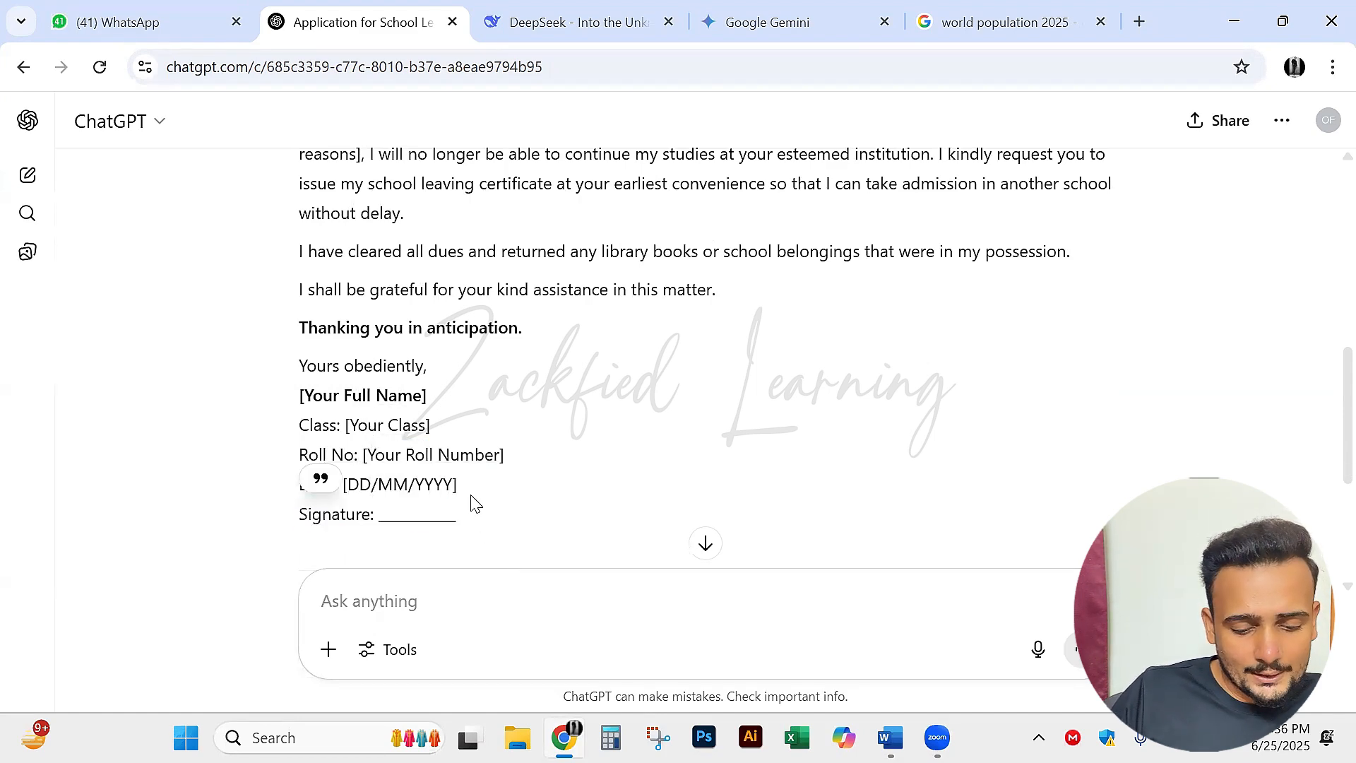
{"action": "scroll", "coordinate": [509, 485], "scroll_direction": "down", "scroll_amount": 3}
{"action": "scroll", "coordinate": [509, 470], "scroll_direction": "up", "scroll_amount": 9}
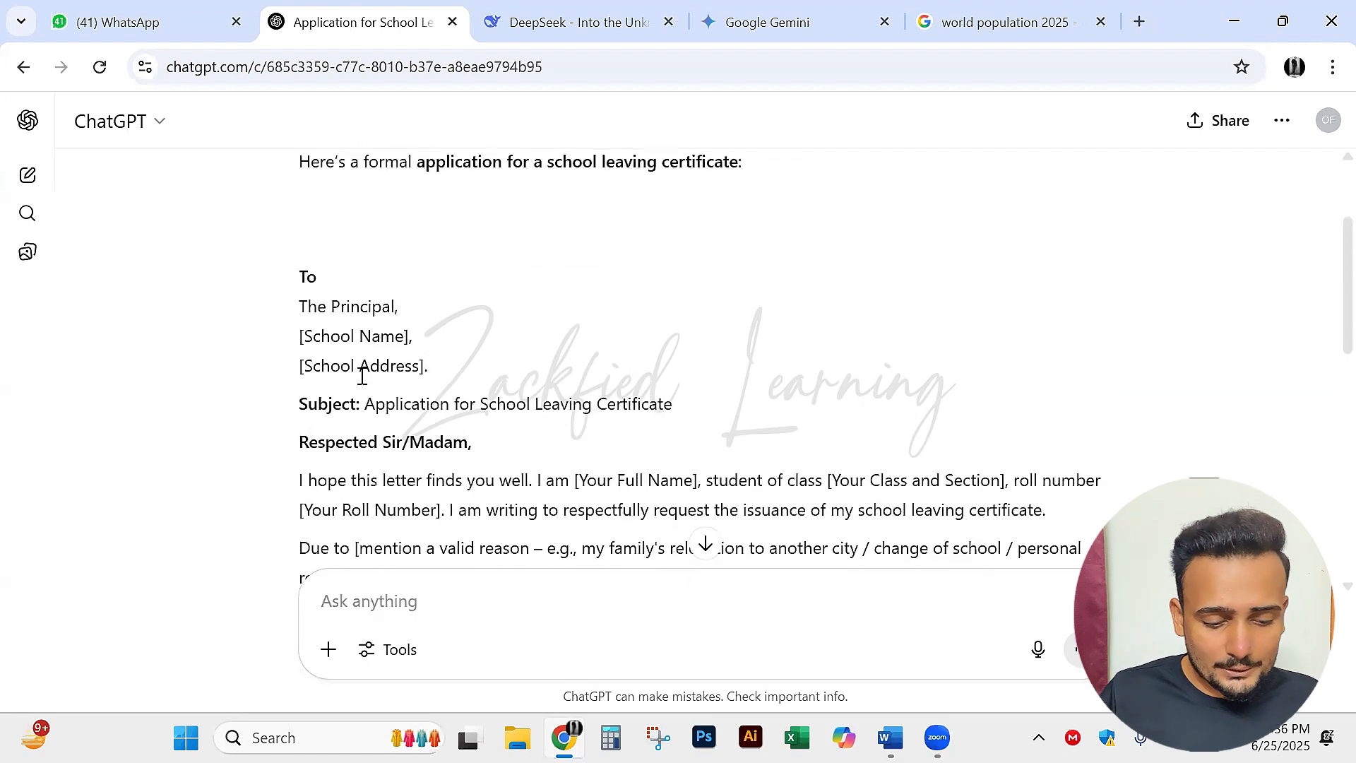
Start a follow-up message to ChatGPT with the line My school name "Marshal High".
{"action": "left_click", "coordinate": [402, 601]}
{"action": "type", "text": "My "}
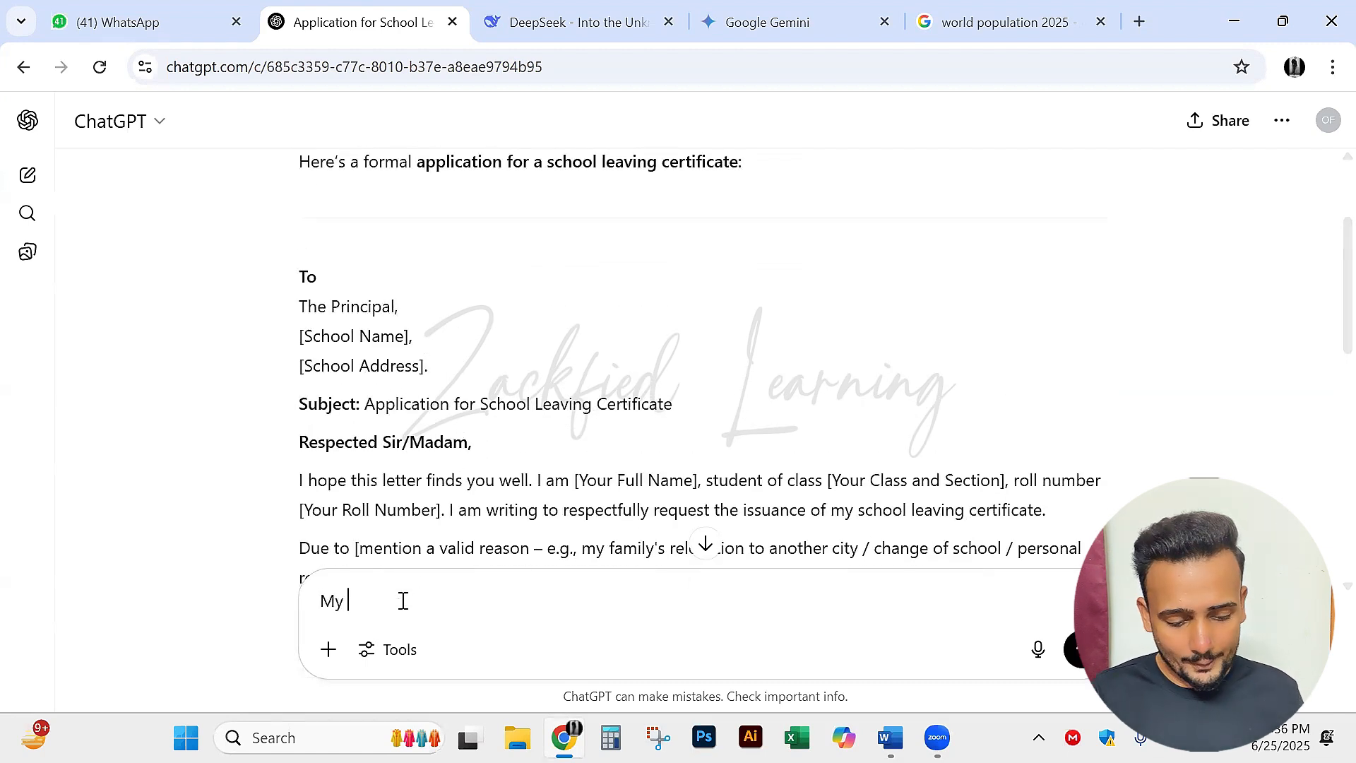
{"action": "type", "text": "S"}
{"action": "key", "text": "BackSpace"}
{"action": "type", "text": "schol"}
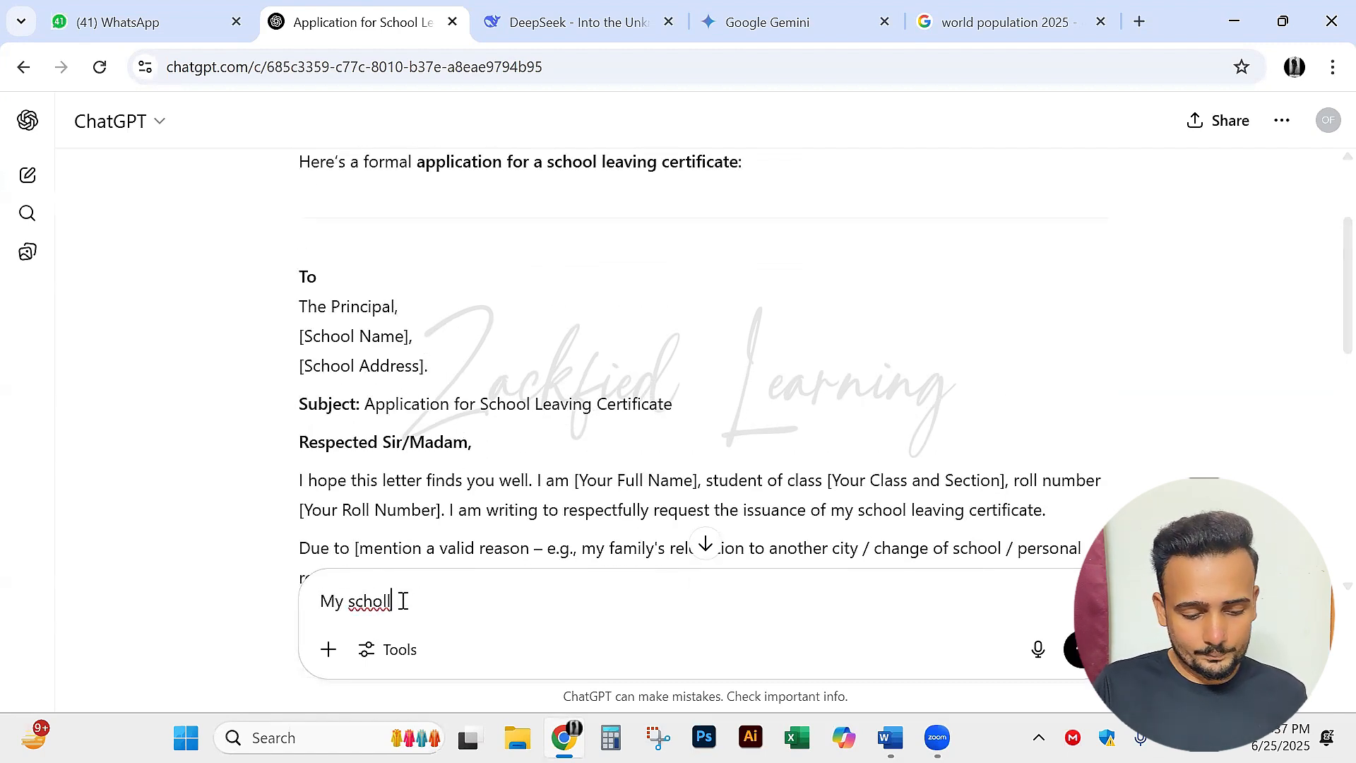
{"action": "key", "text": "BackSpace"}
{"action": "type", "text": "ol"}
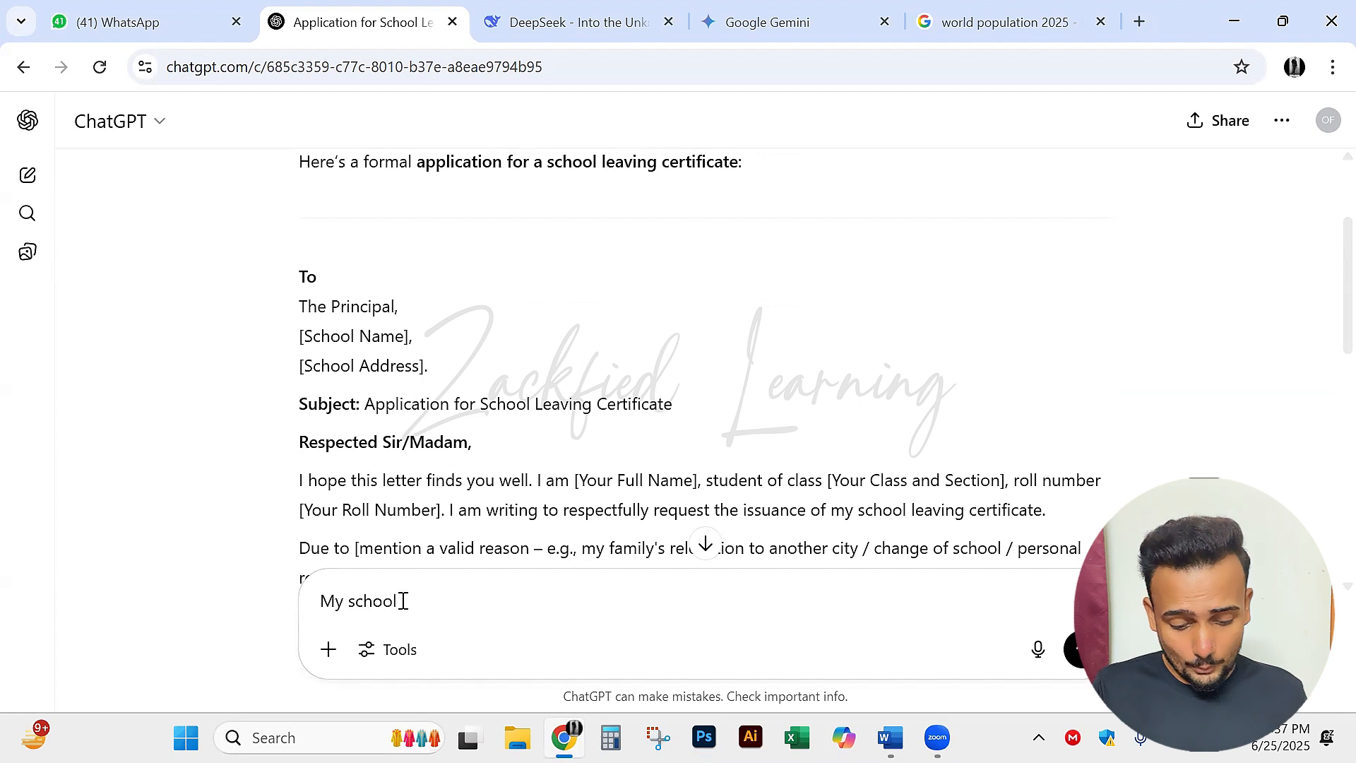
{"action": "type", "text": " name"}
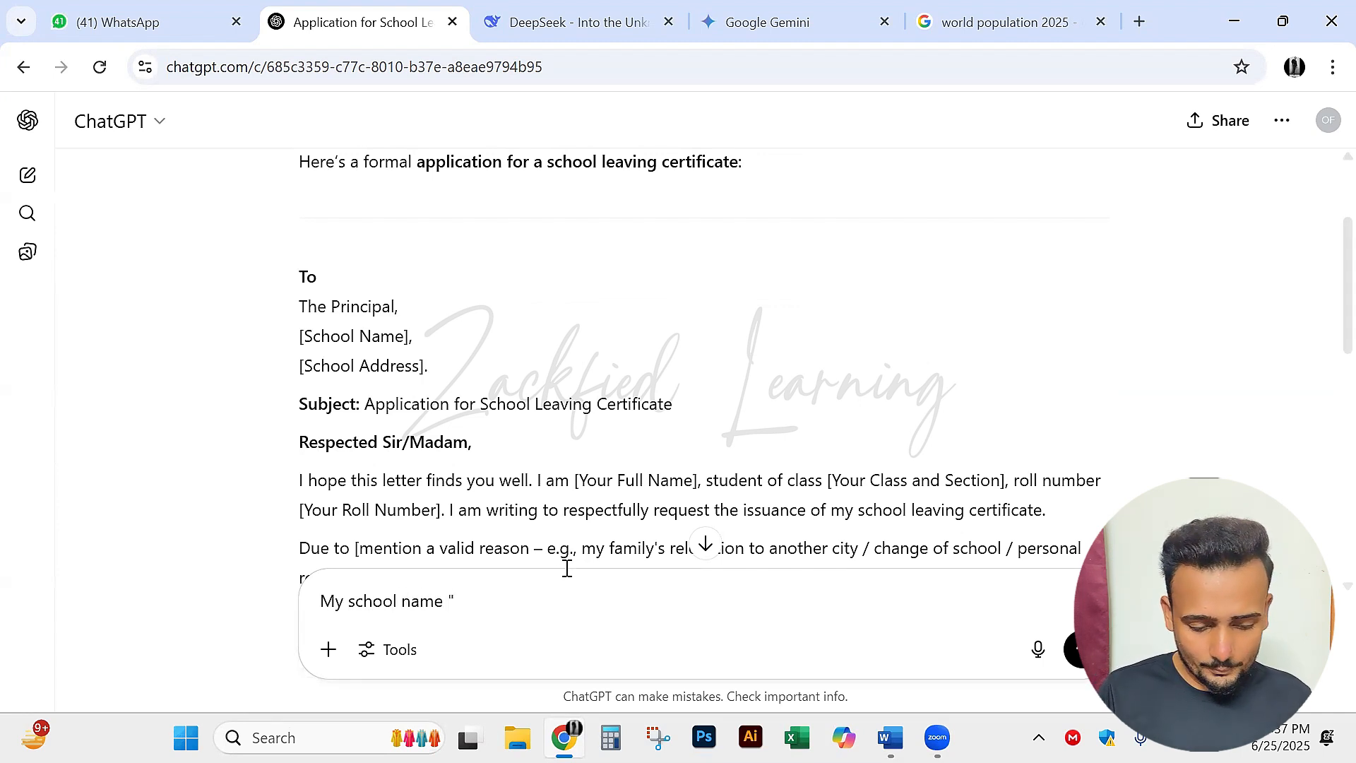
{"action": "type", "text": " \"Marshal"}
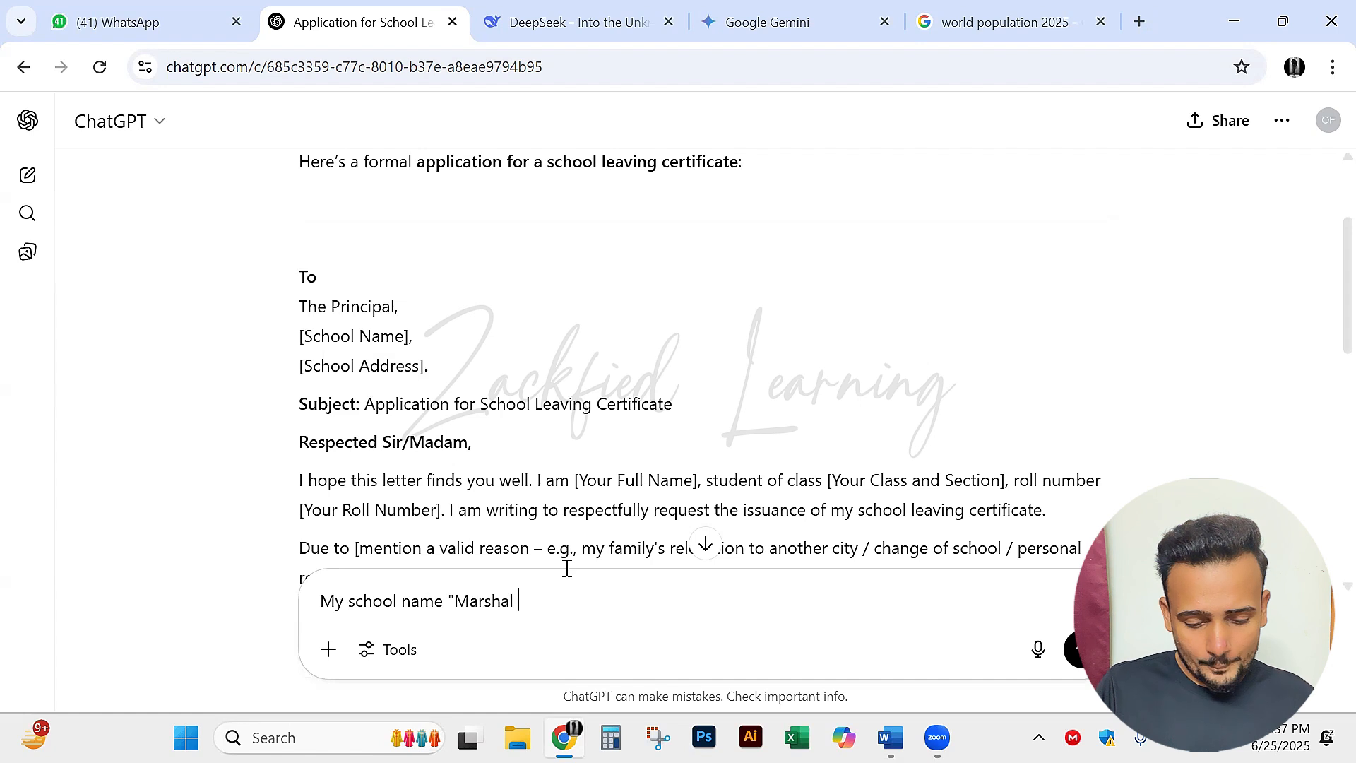
{"action": "type", "text": " Hig"}
{"action": "key", "text": "BackSpace"}
{"action": "key", "text": "BackSpace"}
{"action": "key", "text": "BackSpace"}
{"action": "key", "text": "BackSpace"}
{"action": "type", "text": "H"}
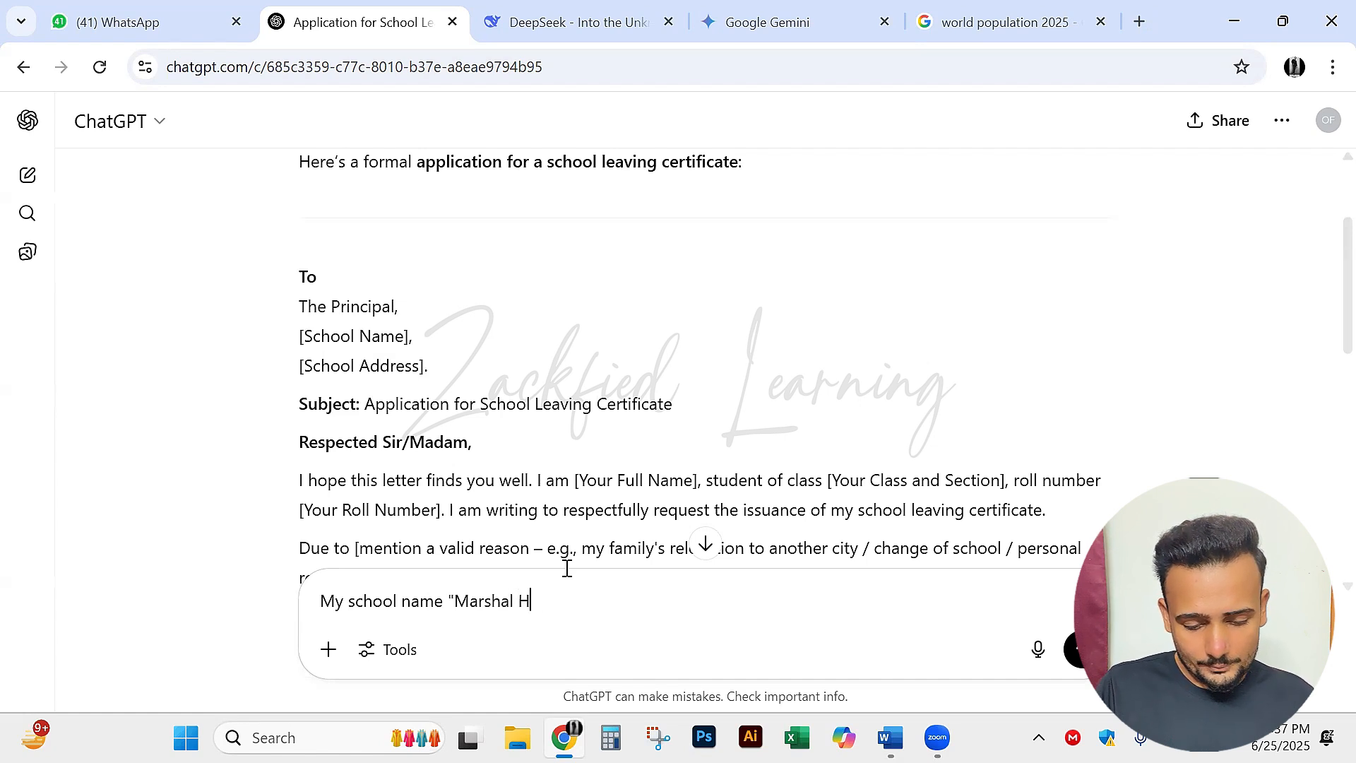
{"action": "type", "text": "igh\""}
{"action": "key", "text": "shift+Return"}
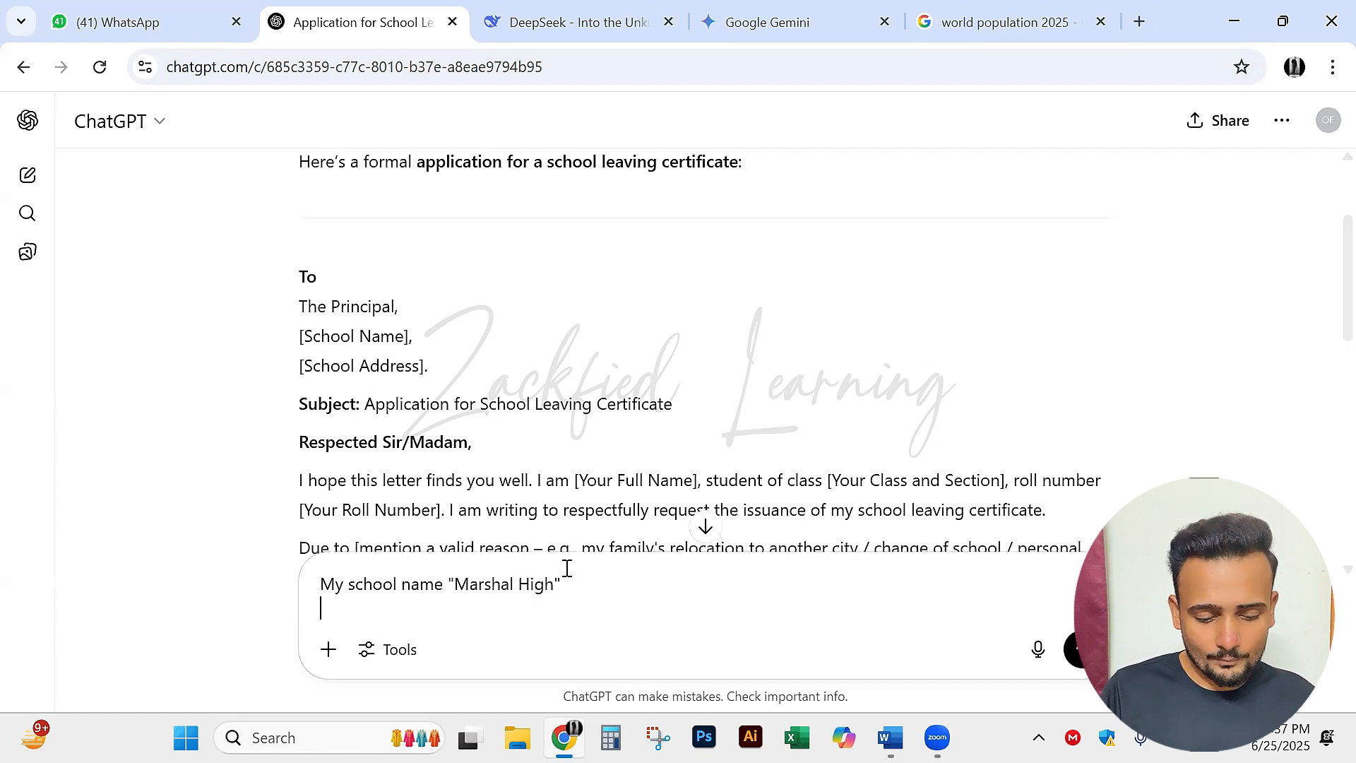
Add a "My name" line to the message with the student's name in quotation marks.
{"action": "type", "text": "My "}
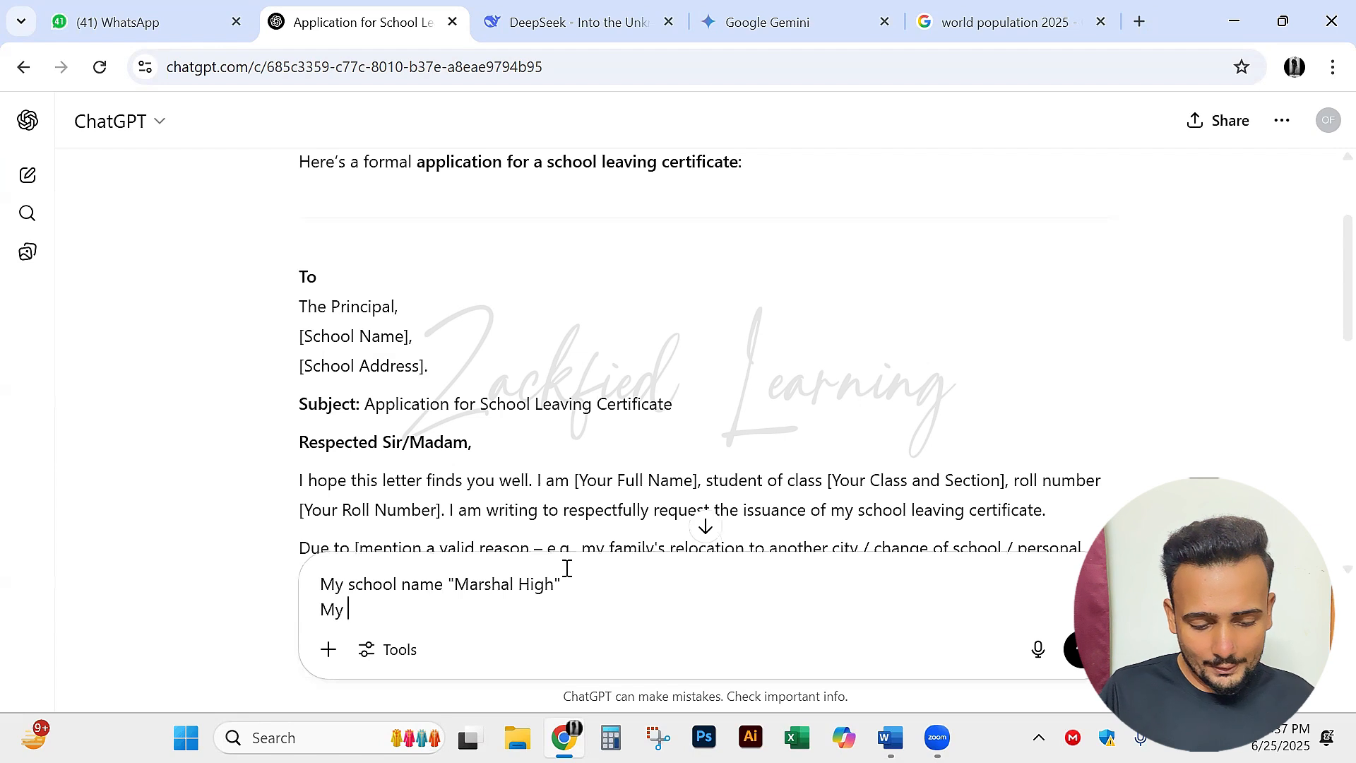
{"action": "type", "text": "name"}
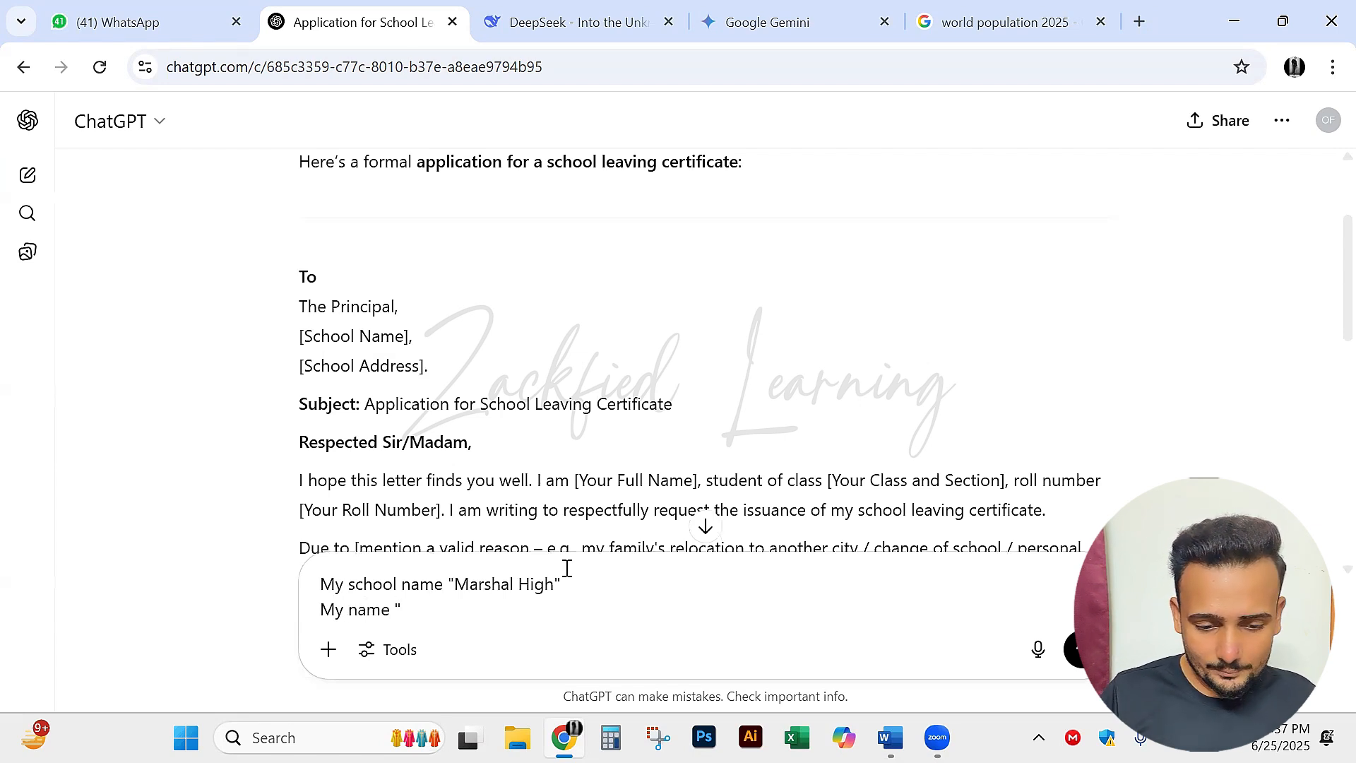
{"action": "type", "text": "\""}
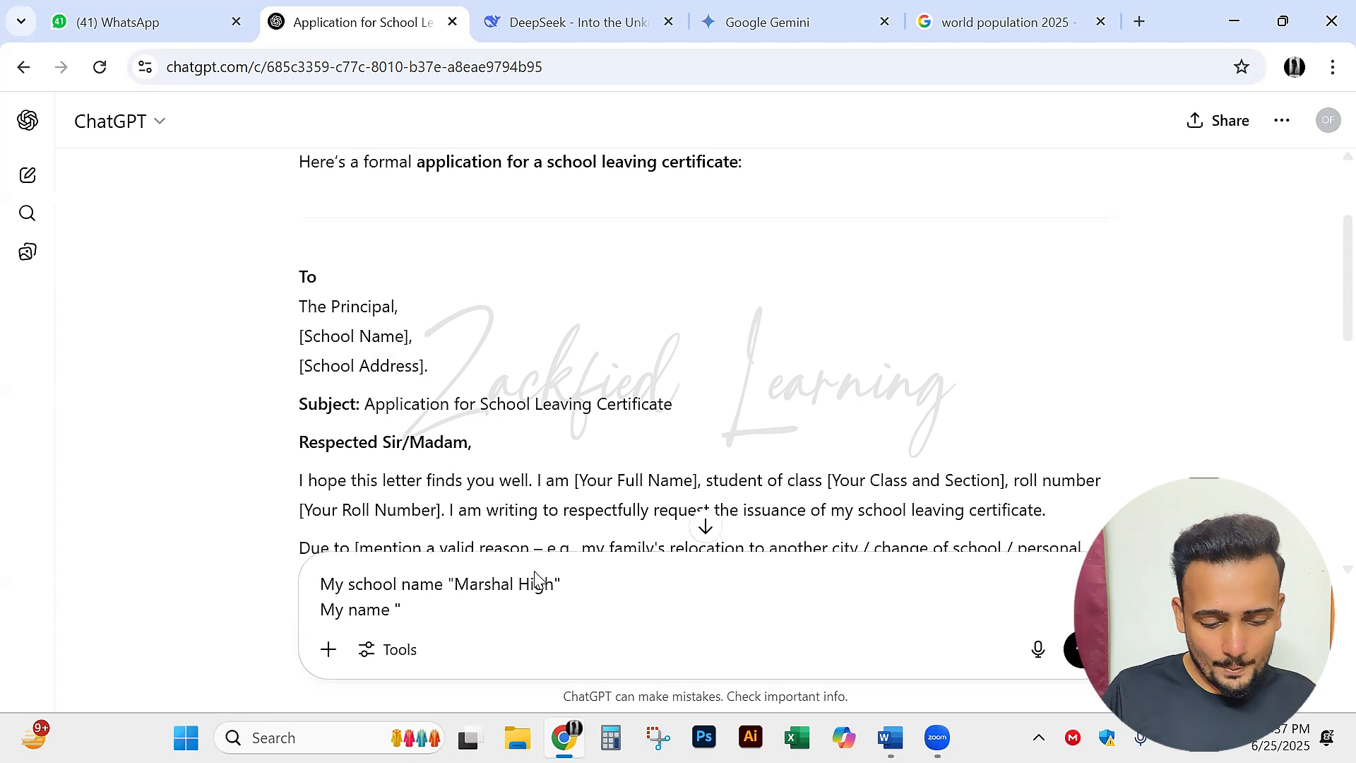
{"action": "type", "text": "Zack\""}
{"action": "key", "text": "shift+Return"}
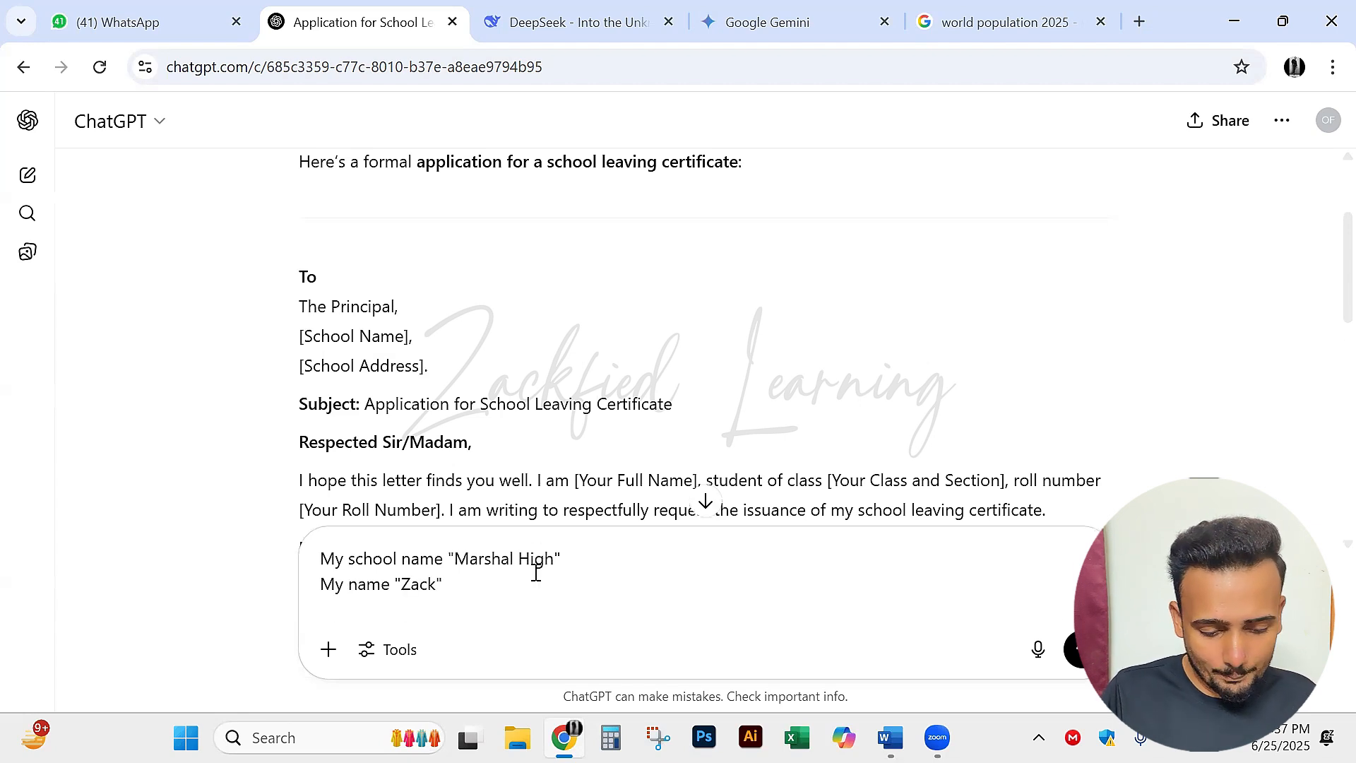
Add the lines My class "O Level" and My section "B" to the message.
{"action": "type", "text": "My "}
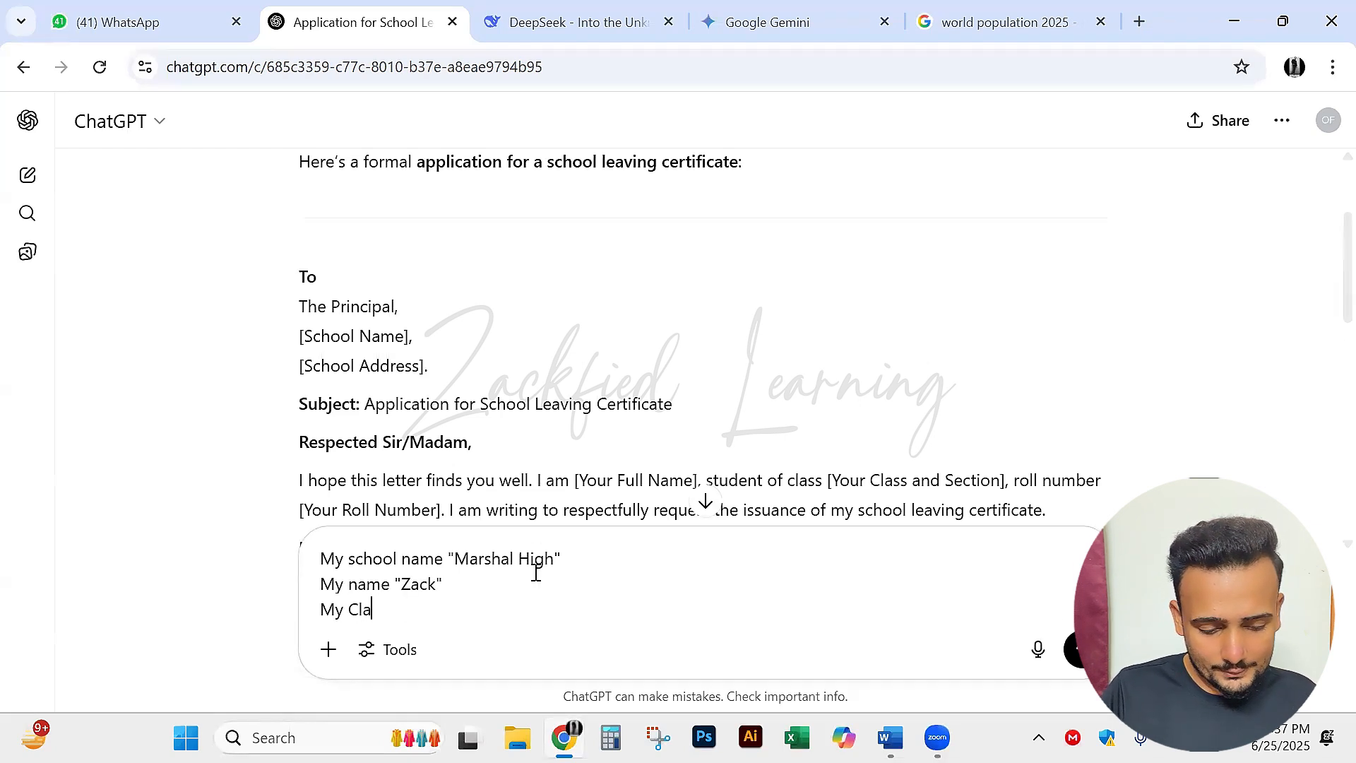
{"action": "type", "text": "class"}
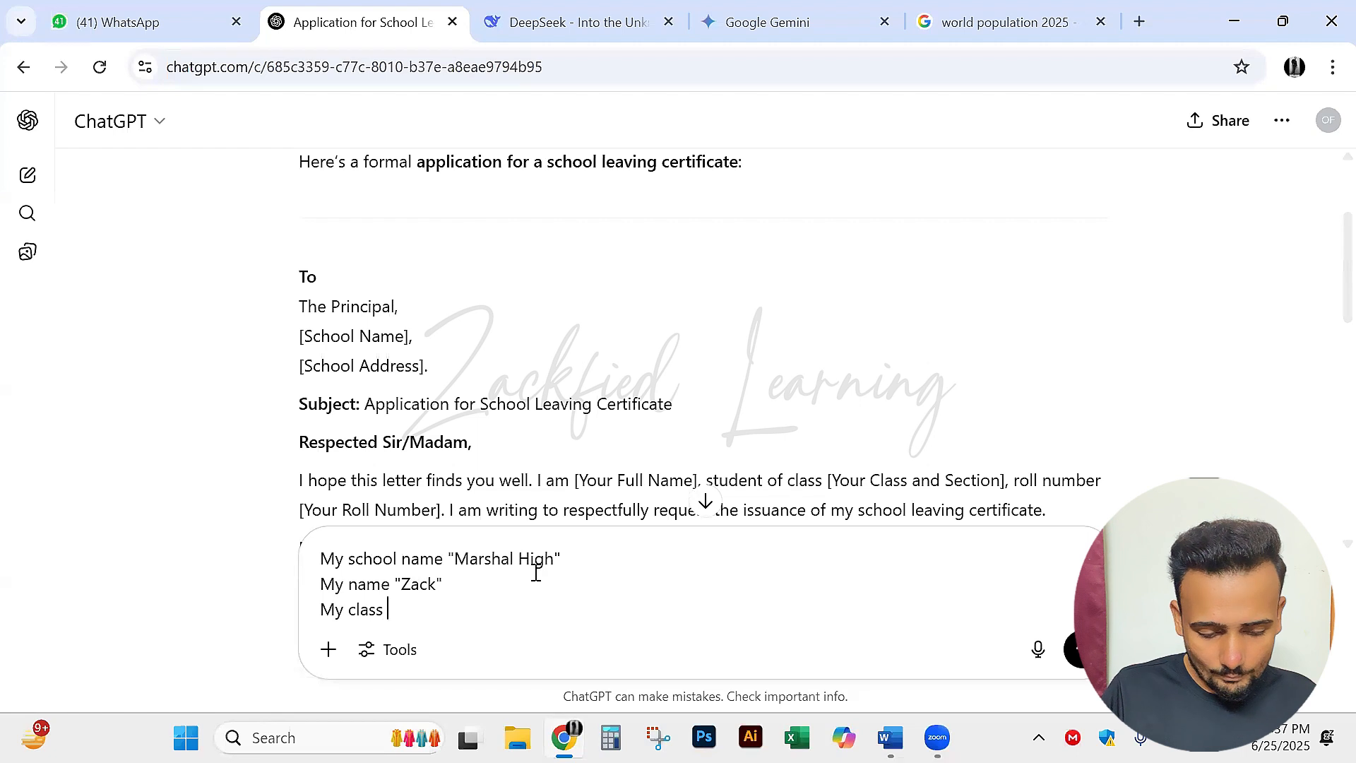
{"action": "type", "text": " \"O Lev"}
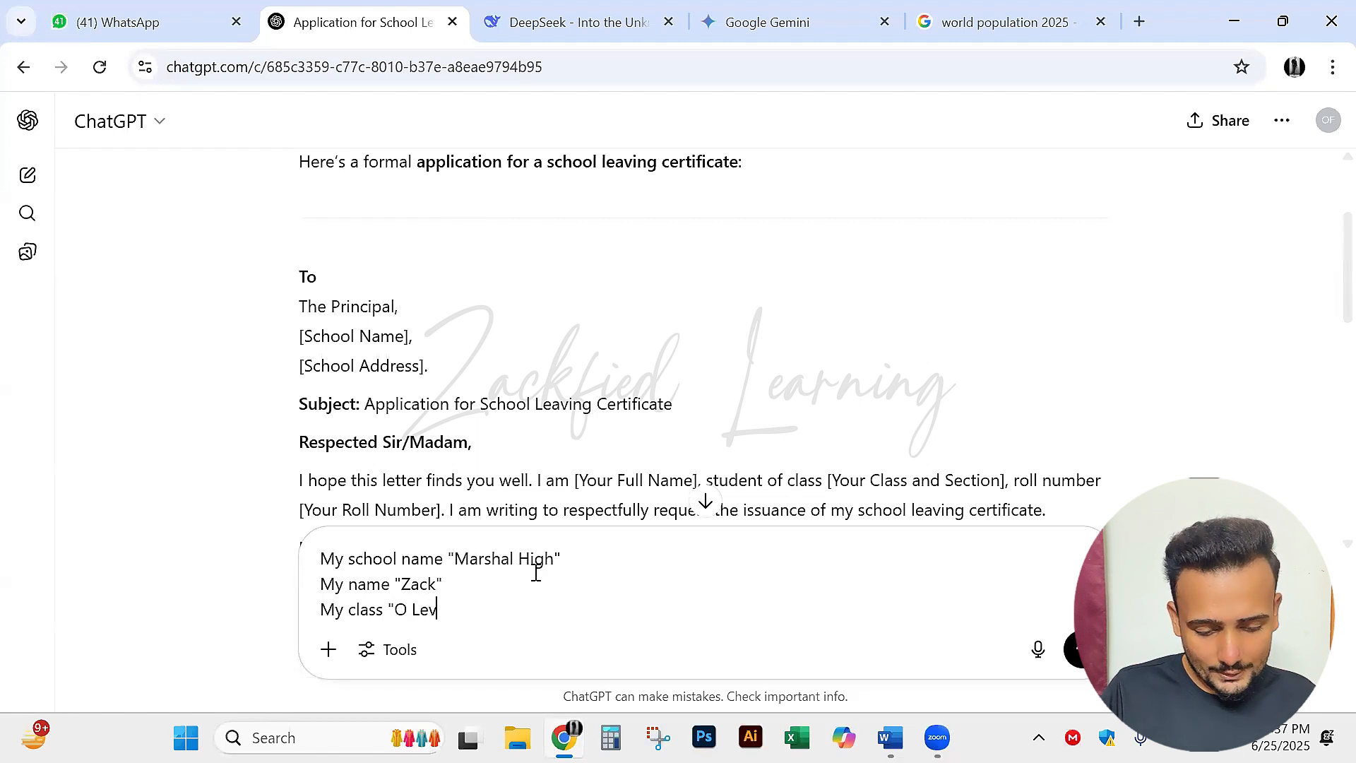
{"action": "type", "text": "el\""}
{"action": "key", "text": "shift+Return"}
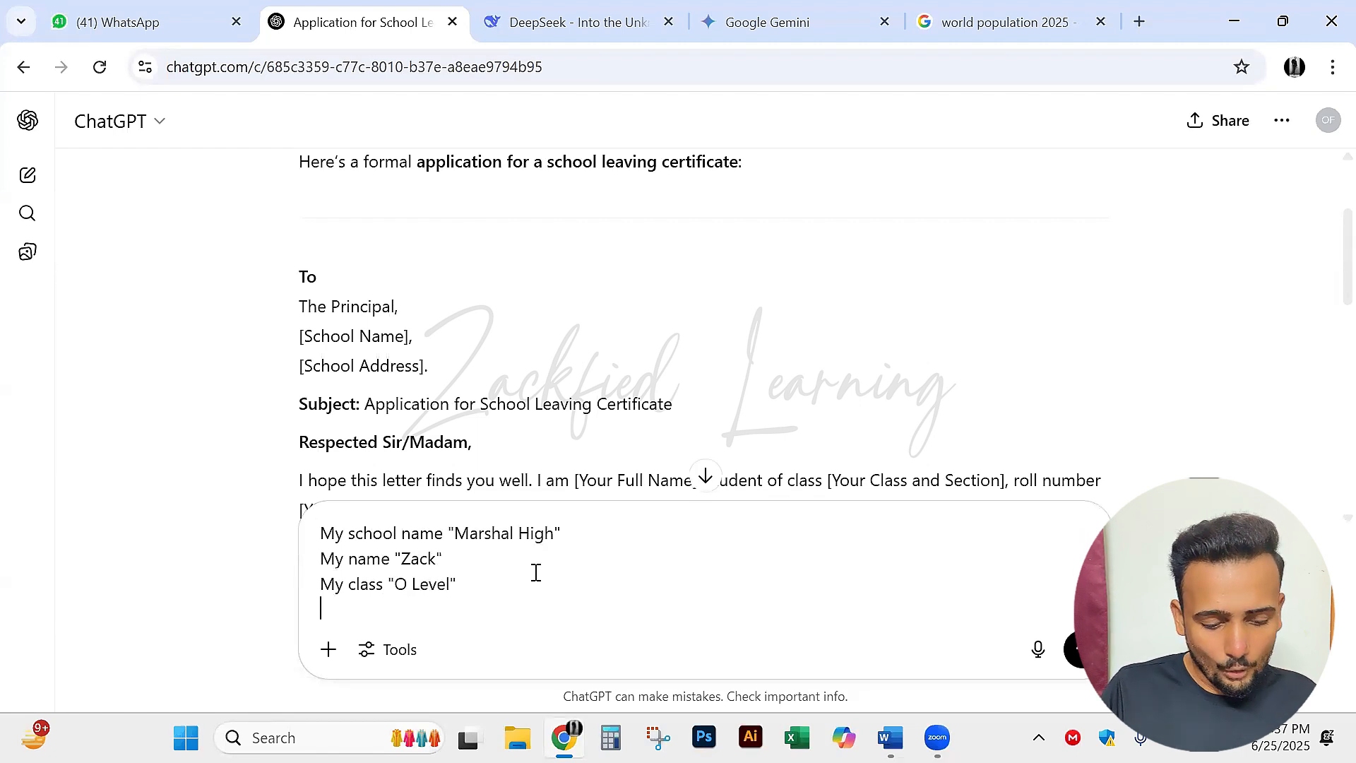
{"action": "type", "text": "My "}
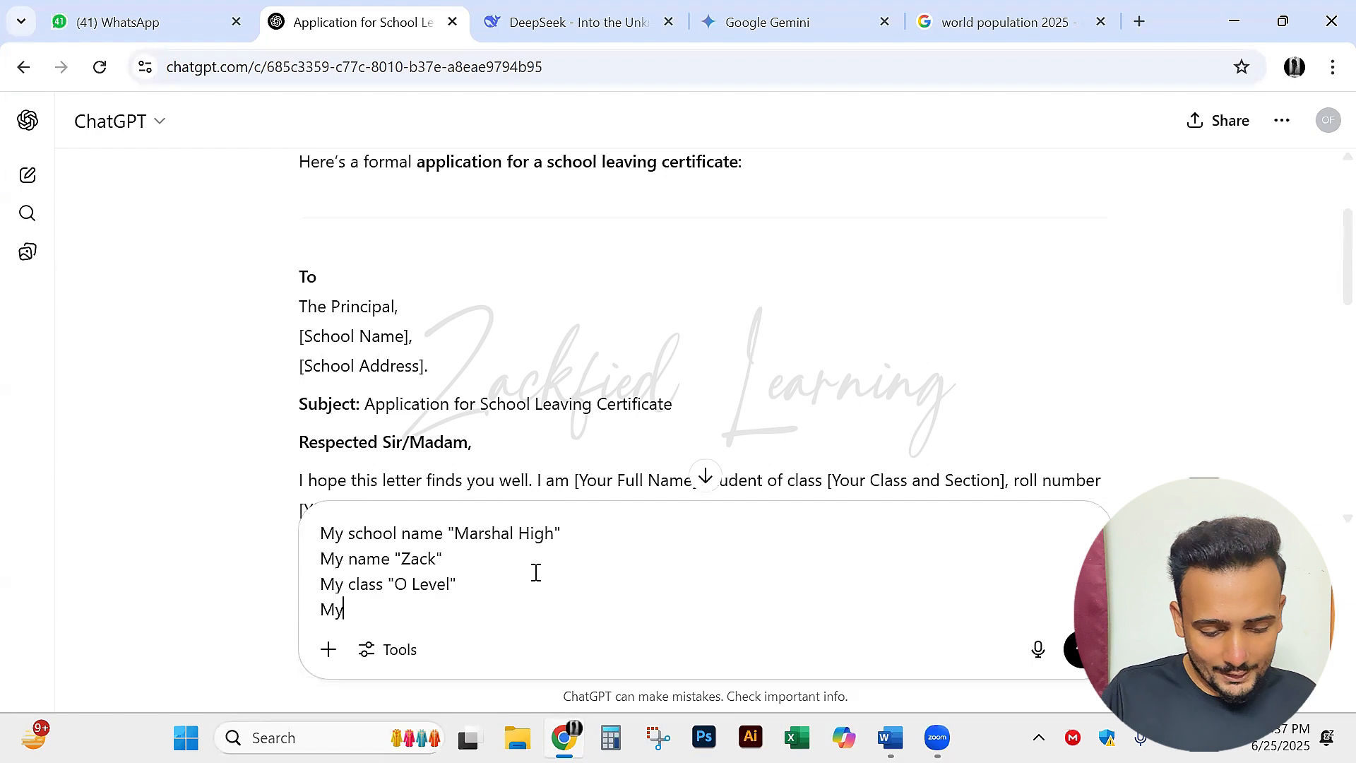
{"action": "type", "text": "section"}
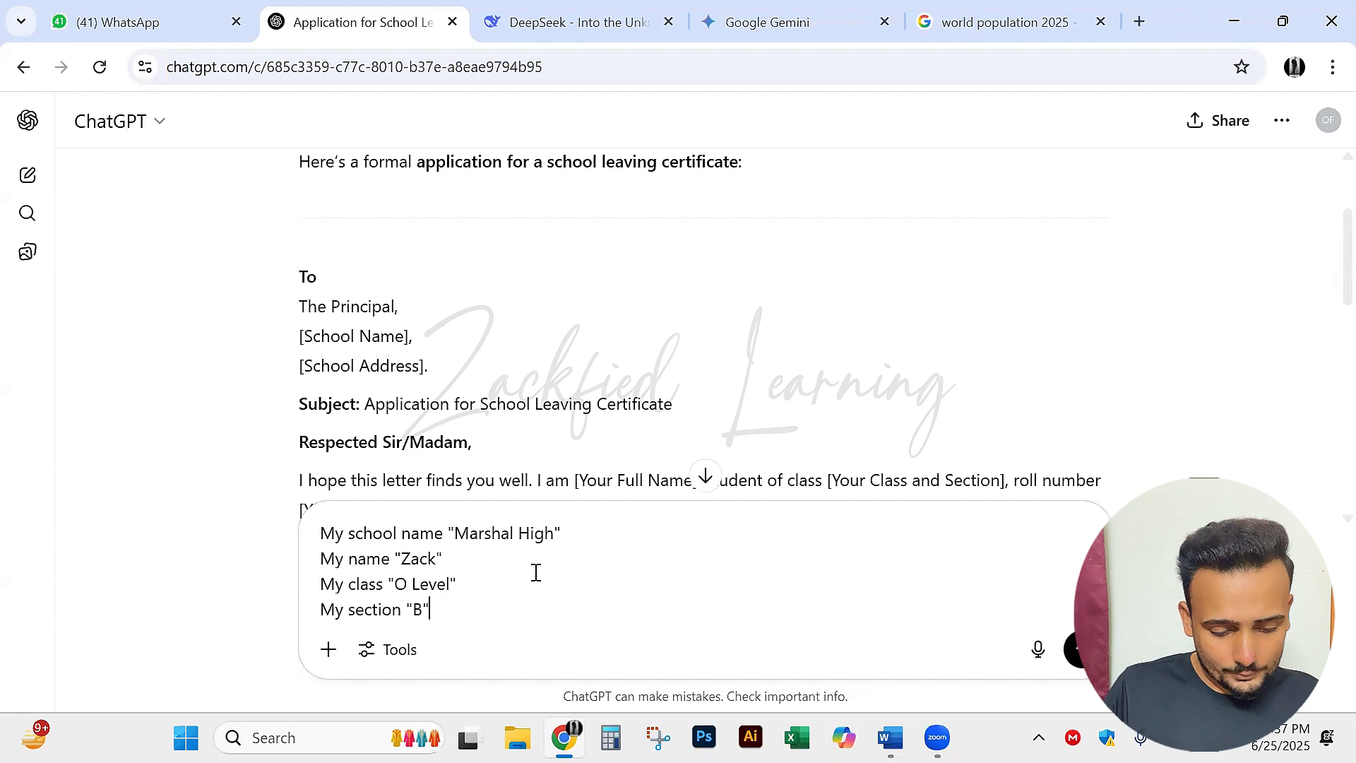
{"action": "type", "text": " \"B\""}
{"action": "key", "text": "shift+Return"}
Add a "My roll number" line to the message with the student's roll number in quotation marks.
{"action": "scroll", "coordinate": [495, 382], "scroll_direction": "down", "scroll_amount": 10}
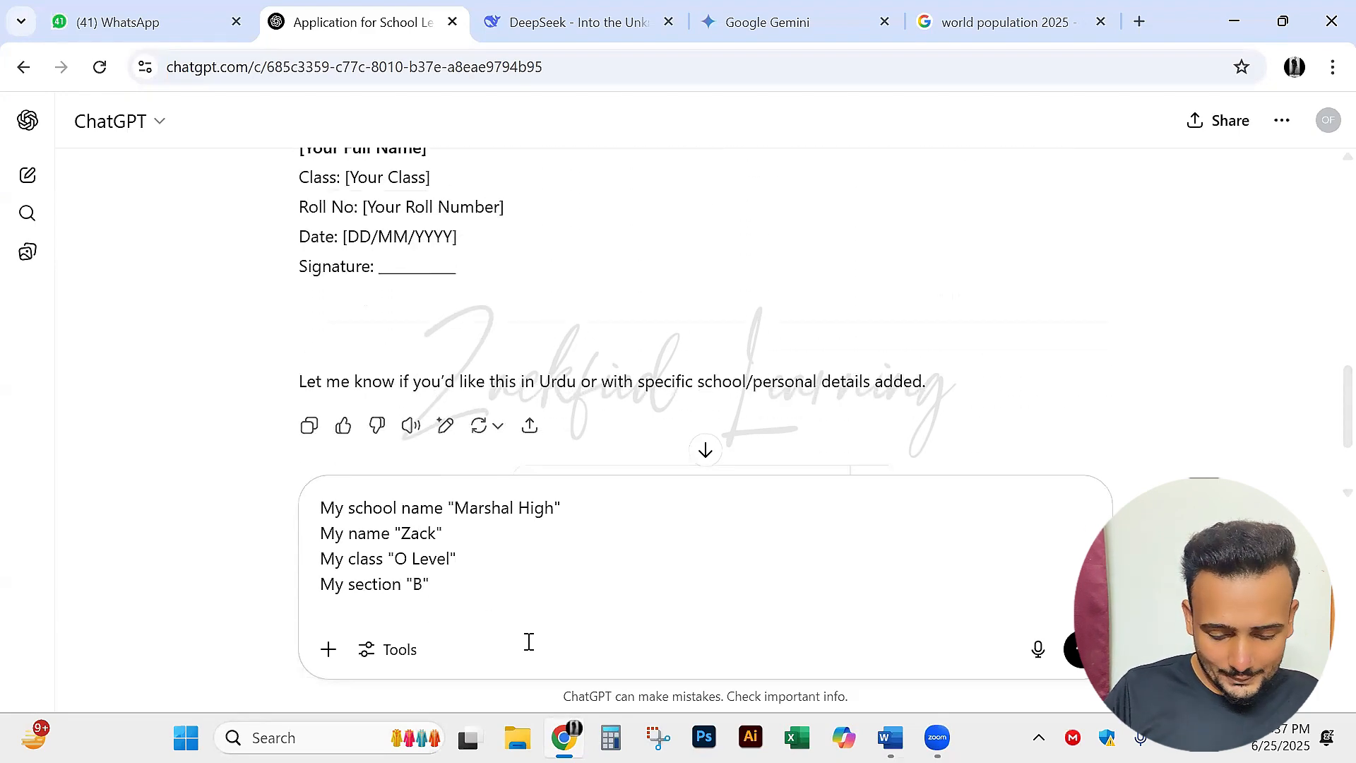
{"action": "type", "text": "My roll num"}
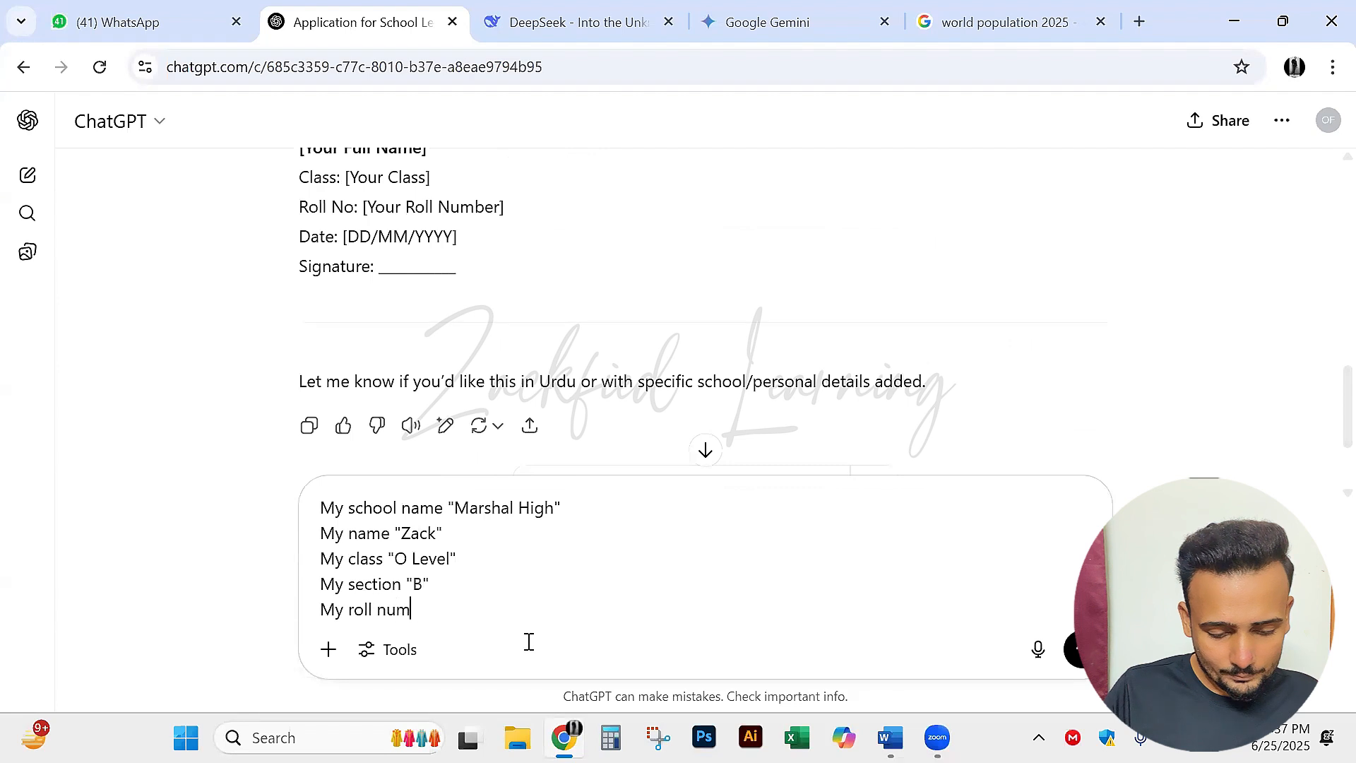
{"action": "type", "text": "ber \"1"}
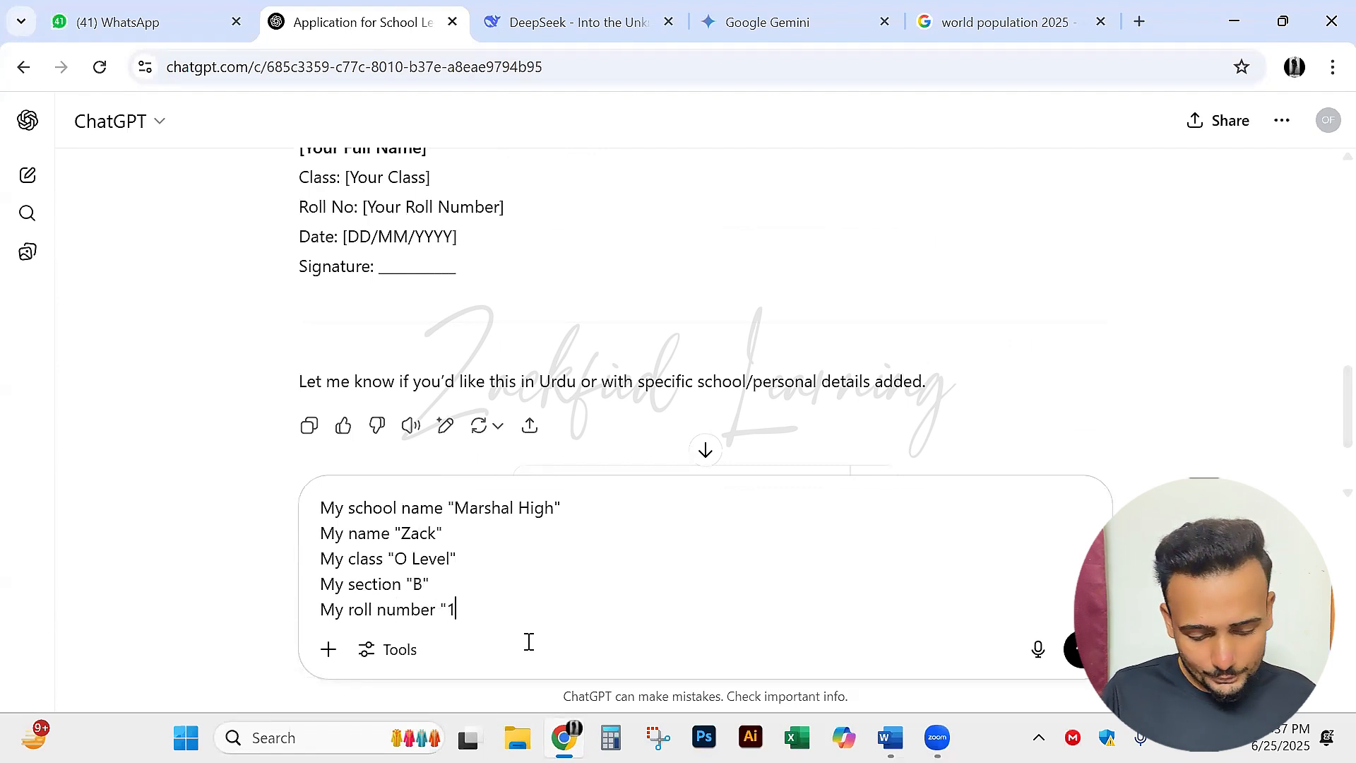
{"action": "type", "text": "23456"}
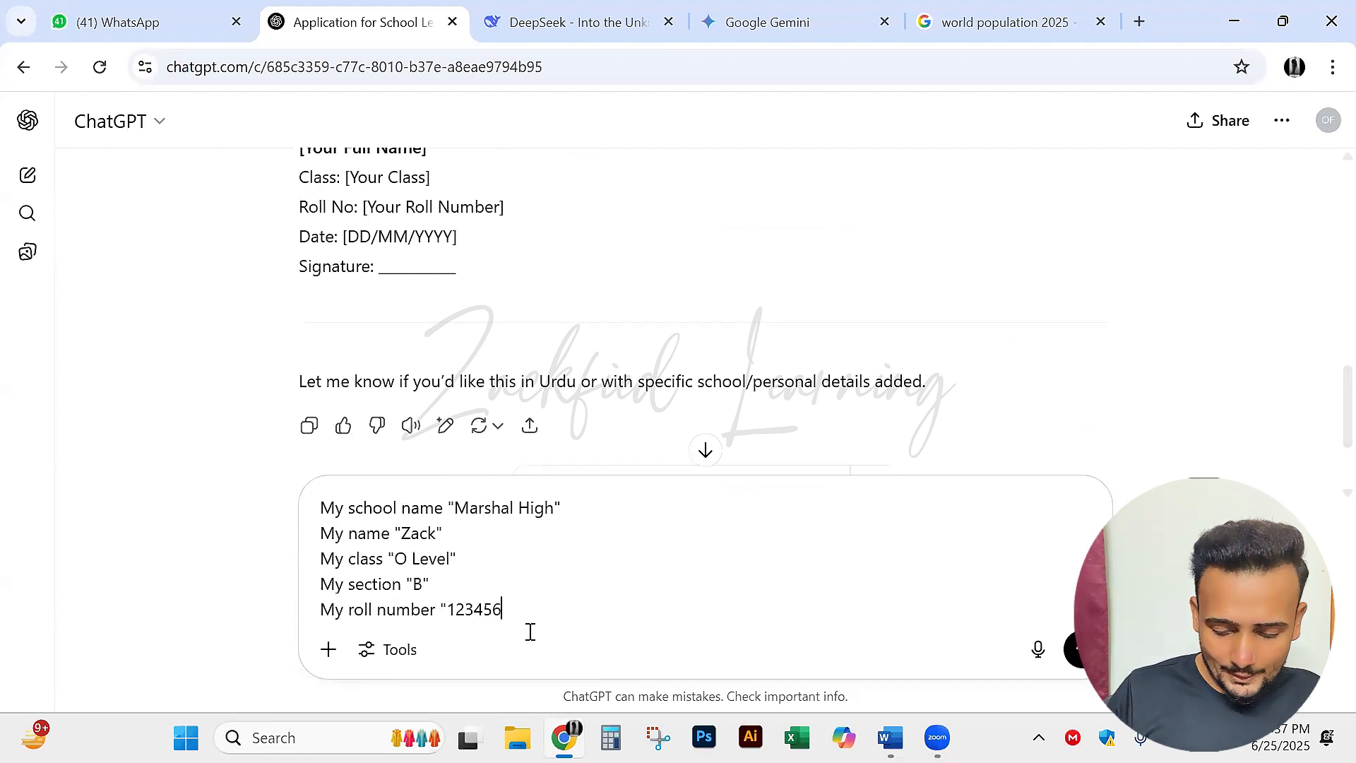
Highlight the entered student details in the unsent message and compare them with the application's placeholders.
{"action": "left_click_drag", "start_coordinate": [322, 609], "coordinate": [520, 627]}
{"action": "left_click", "coordinate": [376, 543]}
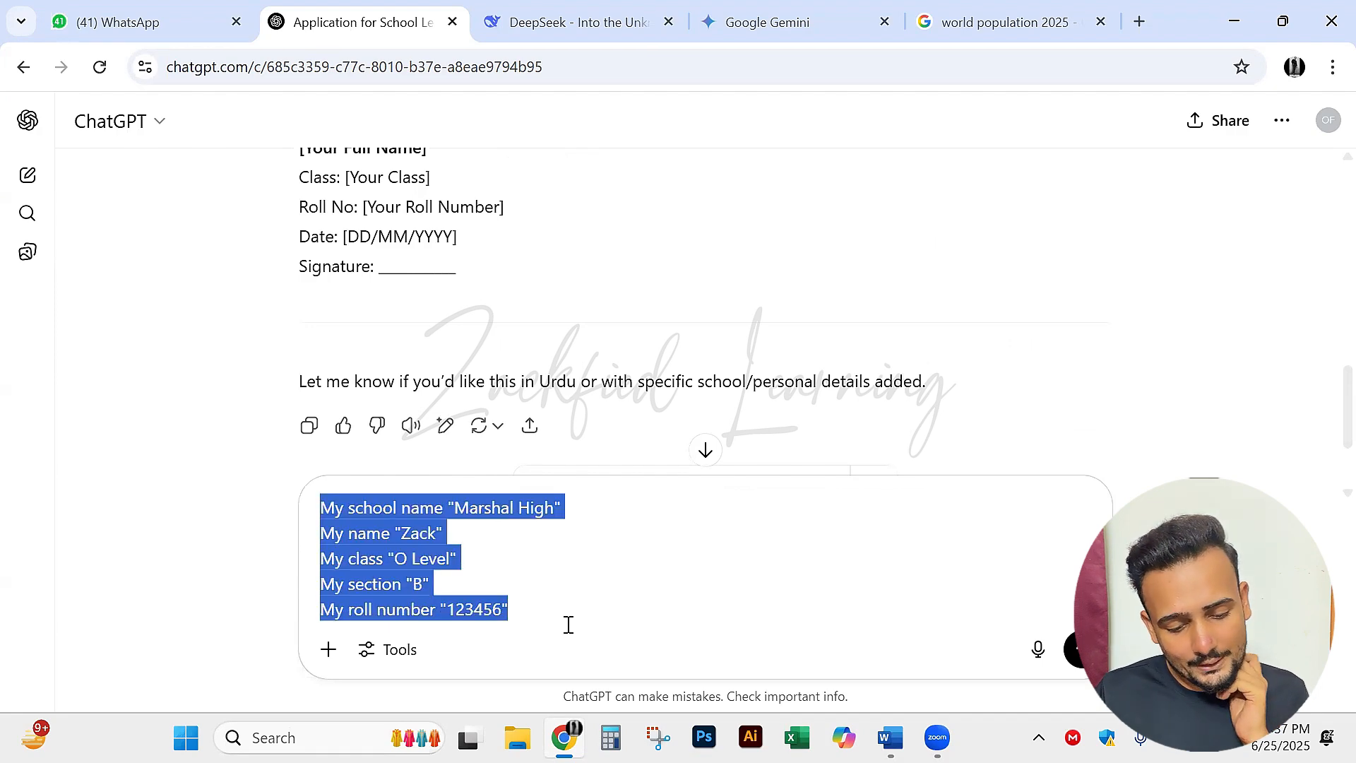
{"action": "left_click", "coordinate": [355, 507]}
{"action": "scroll", "coordinate": [515, 312], "scroll_direction": "up", "scroll_amount": 10}
{"action": "scroll", "coordinate": [509, 315], "scroll_direction": "down", "scroll_amount": 12}
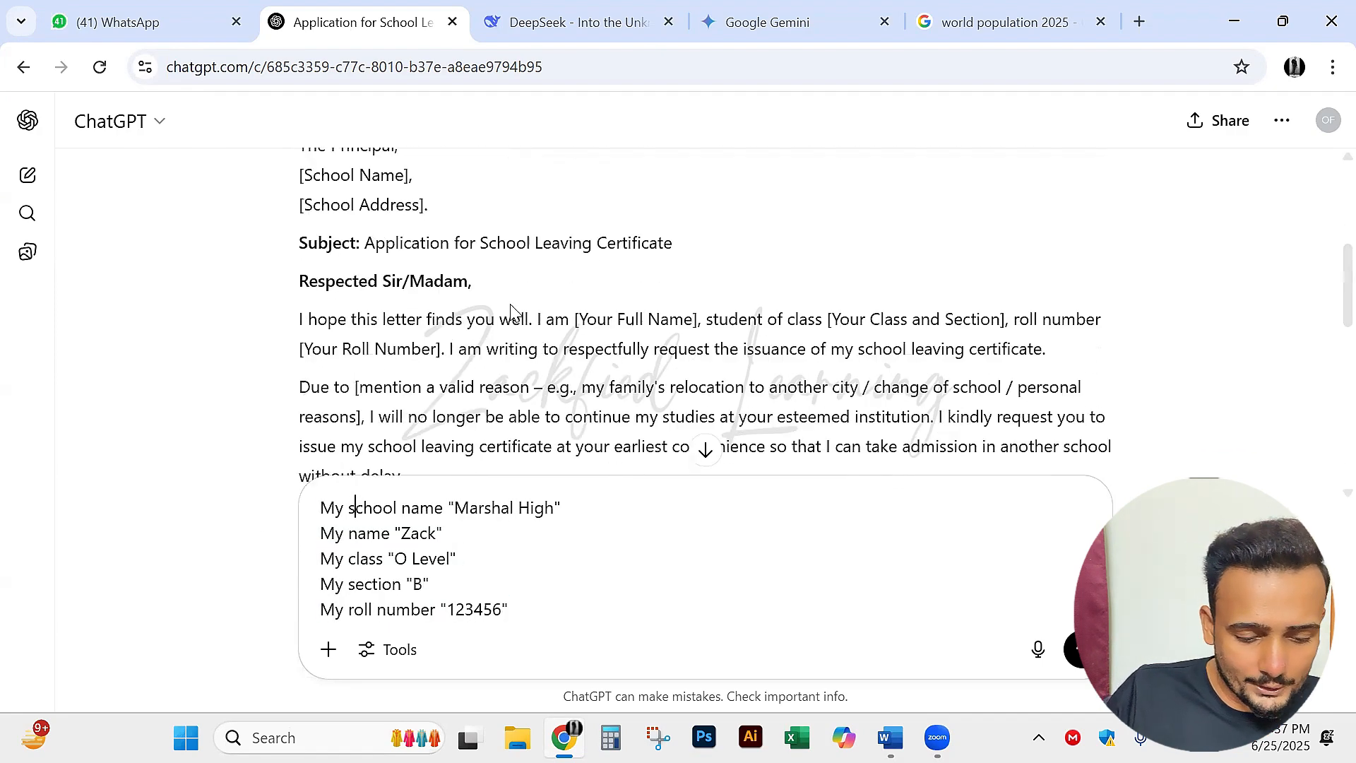
{"action": "left_click_drag", "start_coordinate": [323, 505], "coordinate": [584, 636]}
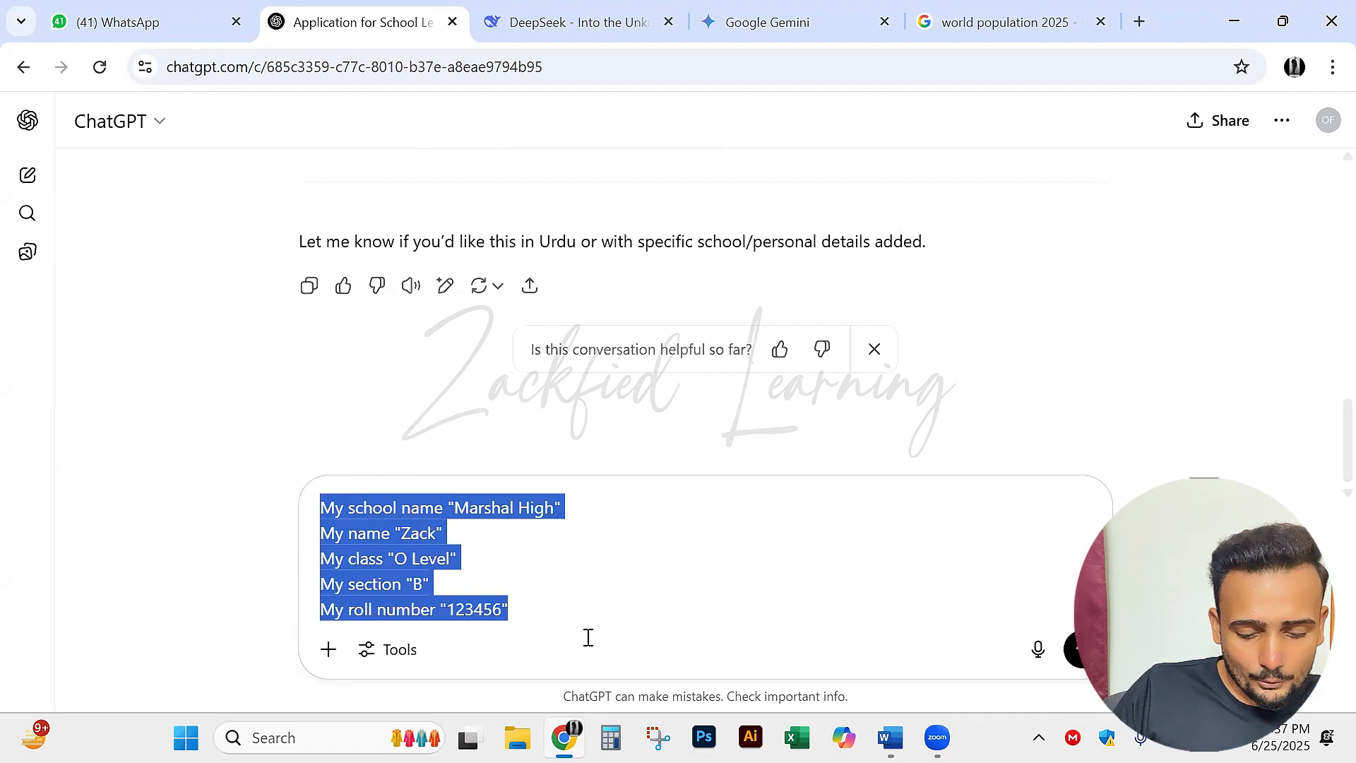
{"action": "left_click", "coordinate": [556, 593]}
{"action": "scroll", "coordinate": [613, 374], "scroll_direction": "up", "scroll_amount": 5}
{"action": "scroll", "coordinate": [612, 376], "scroll_direction": "down", "scroll_amount": 5}
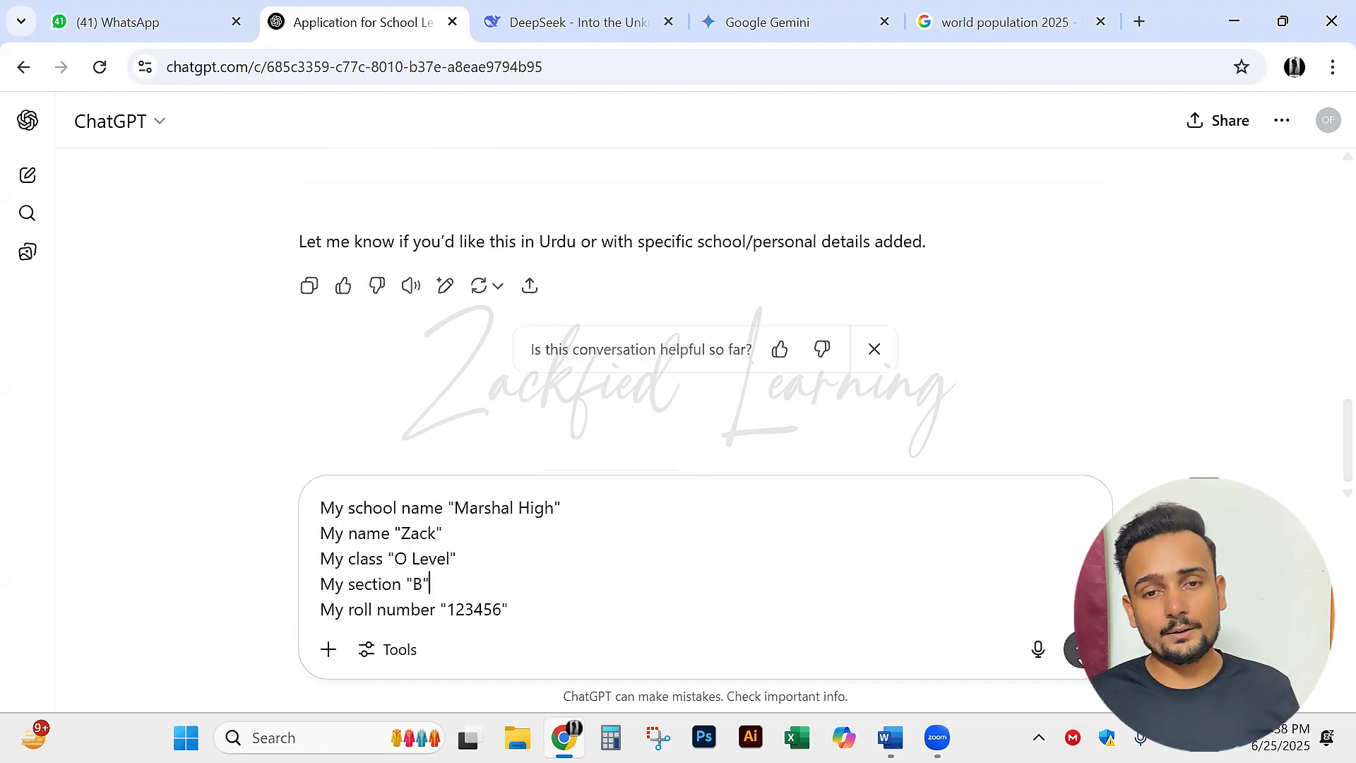
Send the student details so that ChatGPT rewrites the application, and follow the generated answer.
{"action": "key", "text": "Return"}
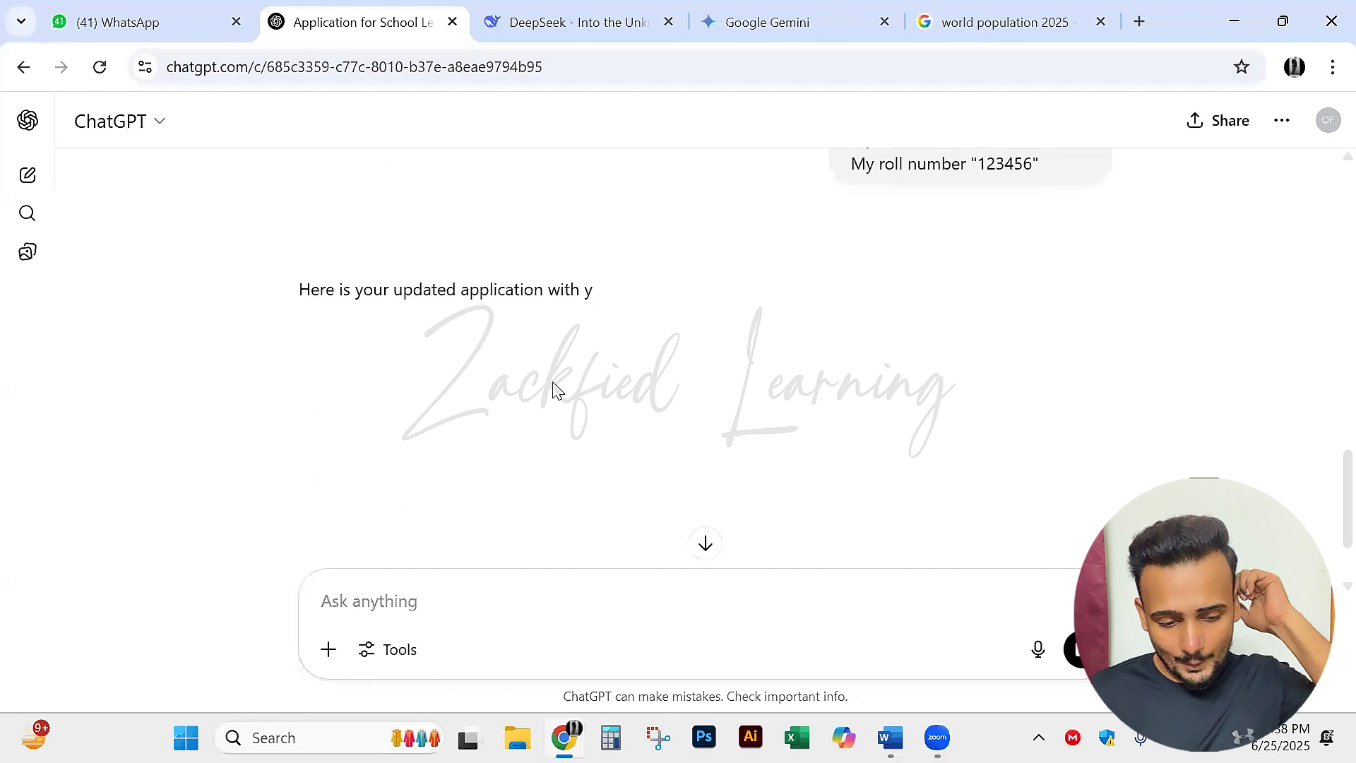
{"action": "scroll", "coordinate": [548, 393], "scroll_direction": "down", "scroll_amount": 3}
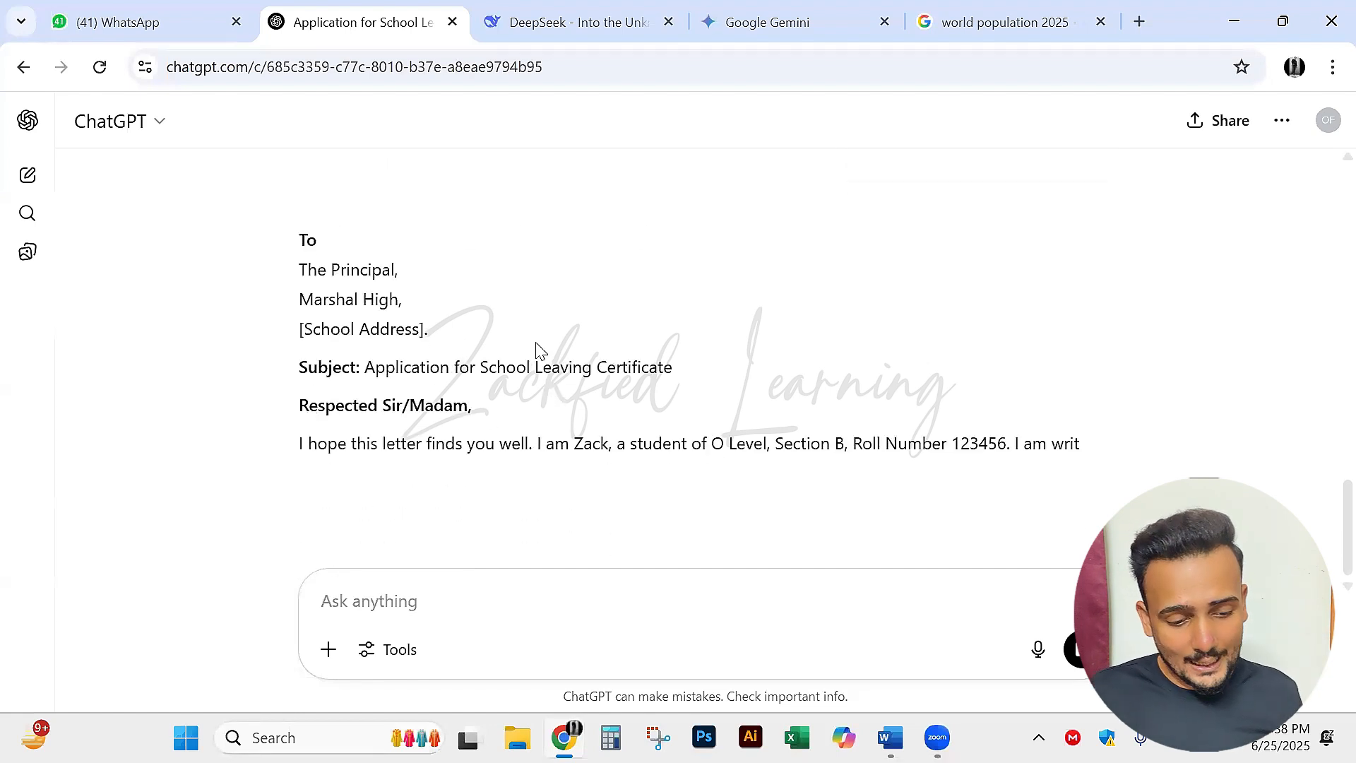
Highlight the school name and the school address placeholder in the updated application.
{"action": "double_click", "coordinate": [315, 302]}
{"action": "left_click_drag", "start_coordinate": [422, 309], "coordinate": [433, 309]}
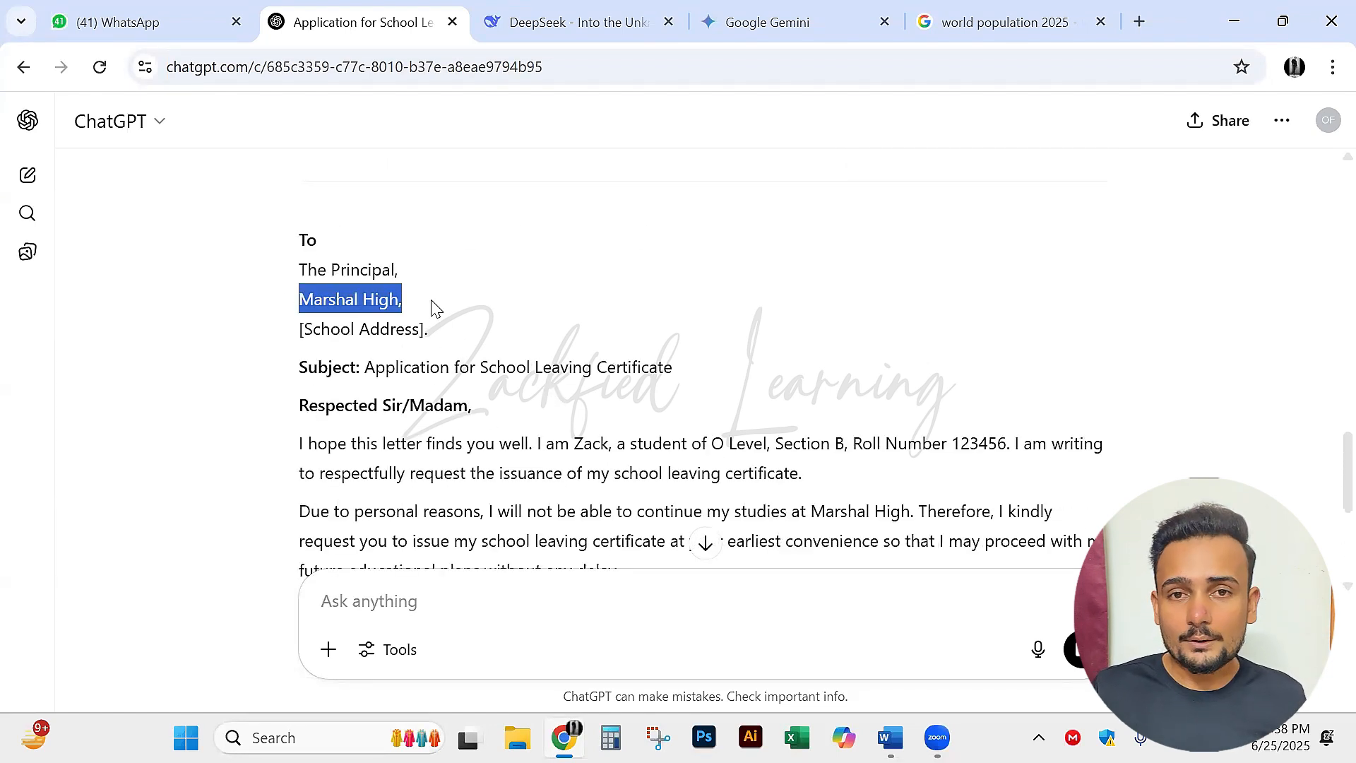
{"action": "left_click_drag", "start_coordinate": [294, 338], "coordinate": [466, 337]}
{"action": "left_click", "coordinate": [467, 337]}
{"action": "scroll", "coordinate": [403, 366], "scroll_direction": "down", "scroll_amount": 1}
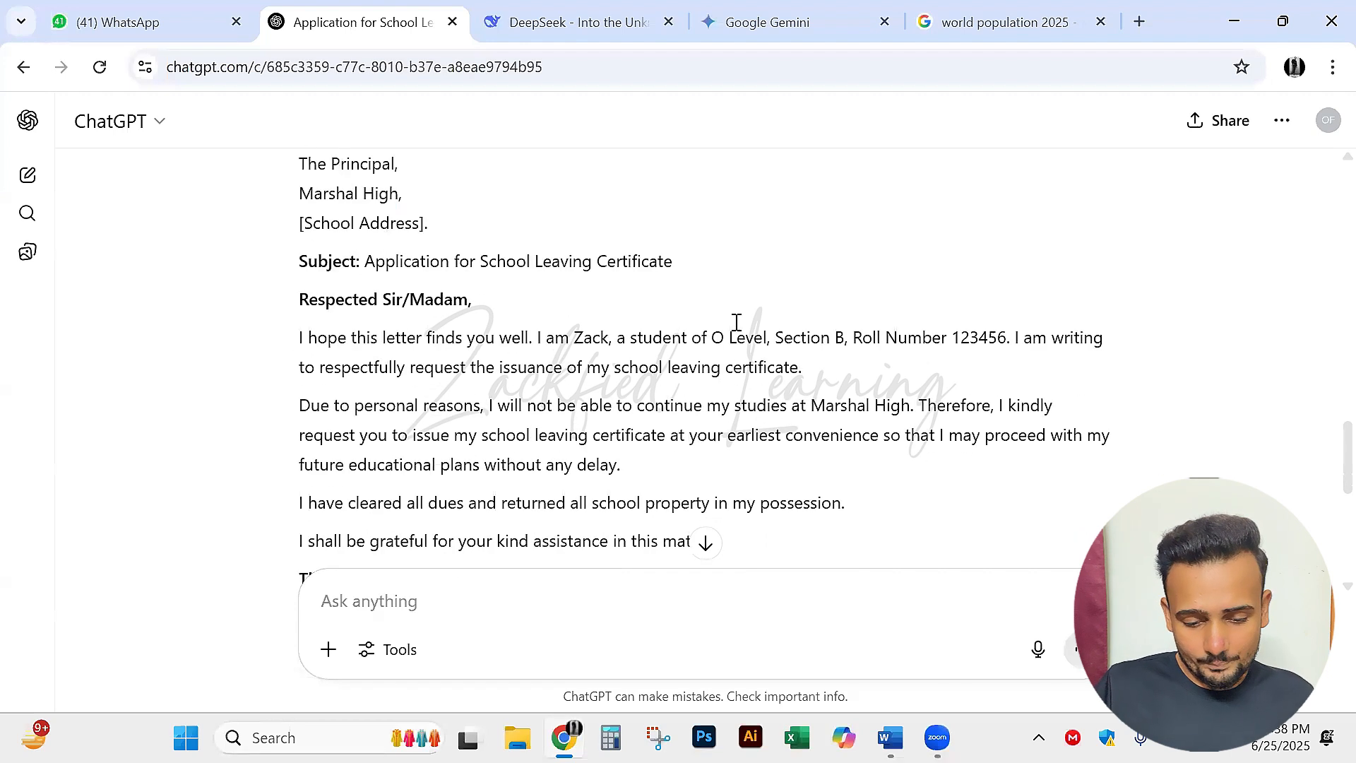
Highlight the student's name, class and roll number in the updated application's first paragraph.
{"action": "left_click_drag", "start_coordinate": [568, 337], "coordinate": [611, 337]}
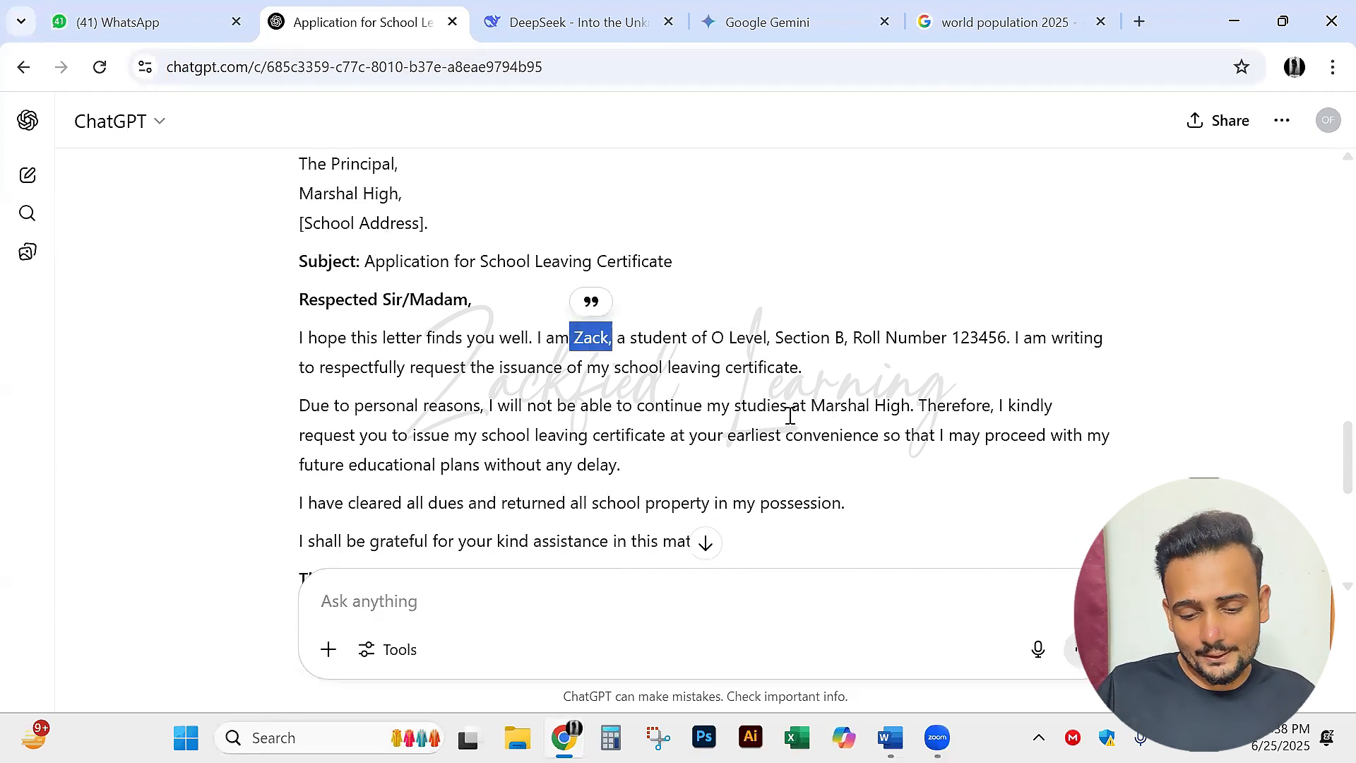
{"action": "double_click", "coordinate": [738, 337]}
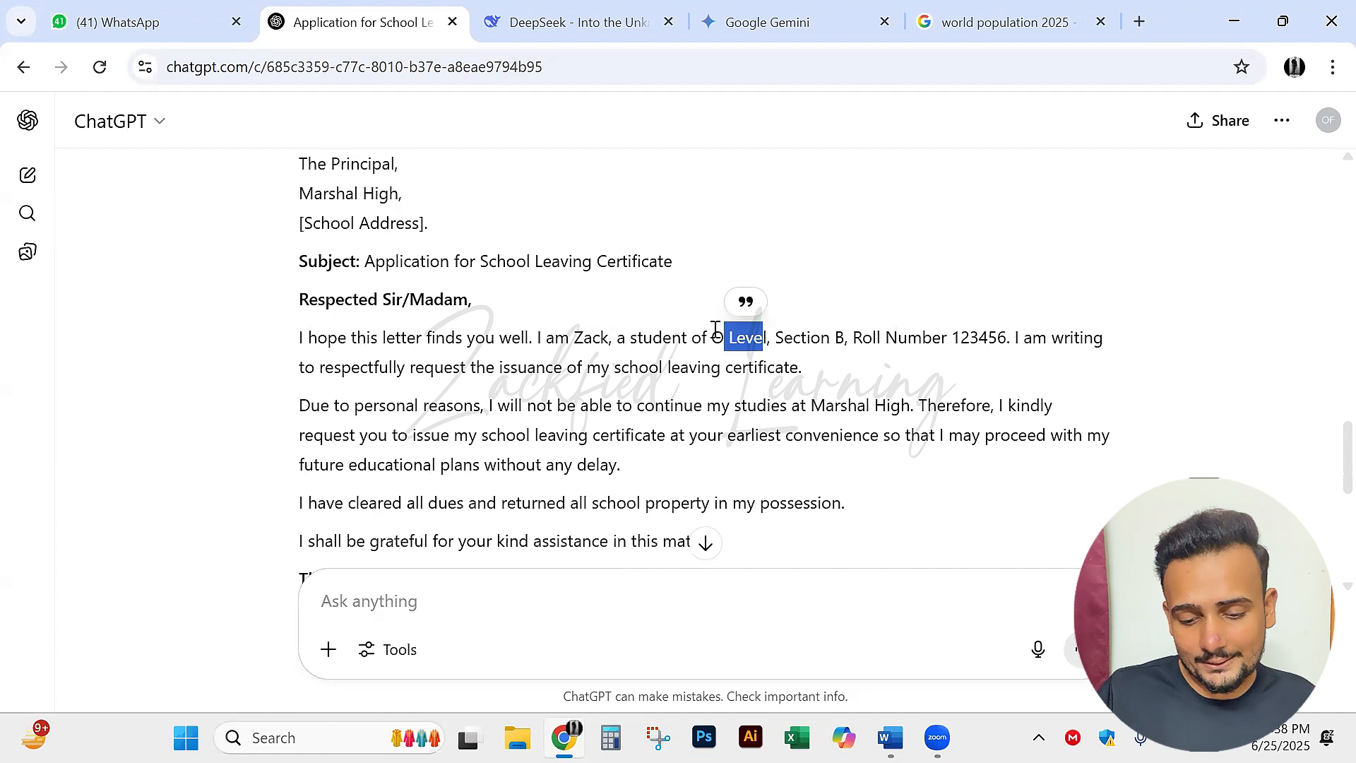
{"action": "left_click_drag", "start_coordinate": [793, 337], "coordinate": [1019, 339]}
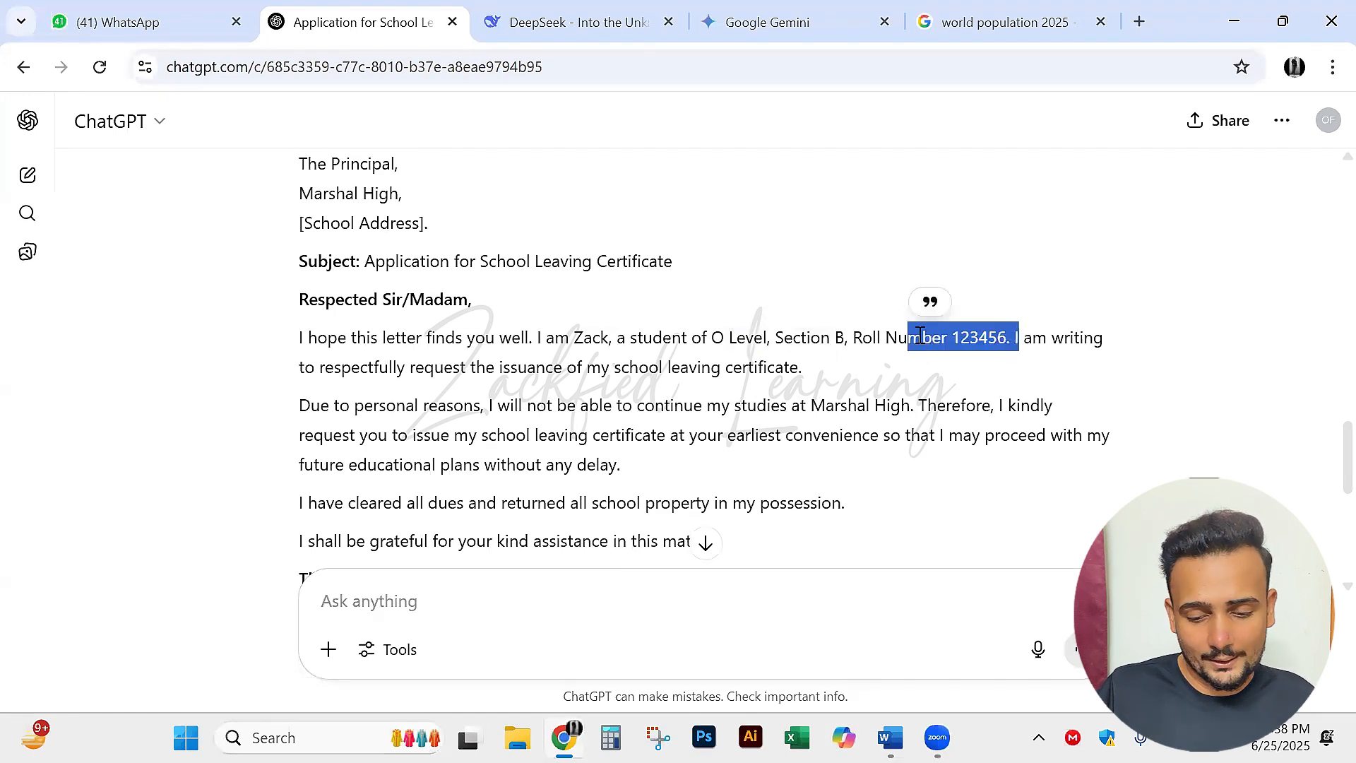
Clear the text highlight and underline the school name and the student's details in the updated application.
{"action": "left_click", "coordinate": [1069, 288]}
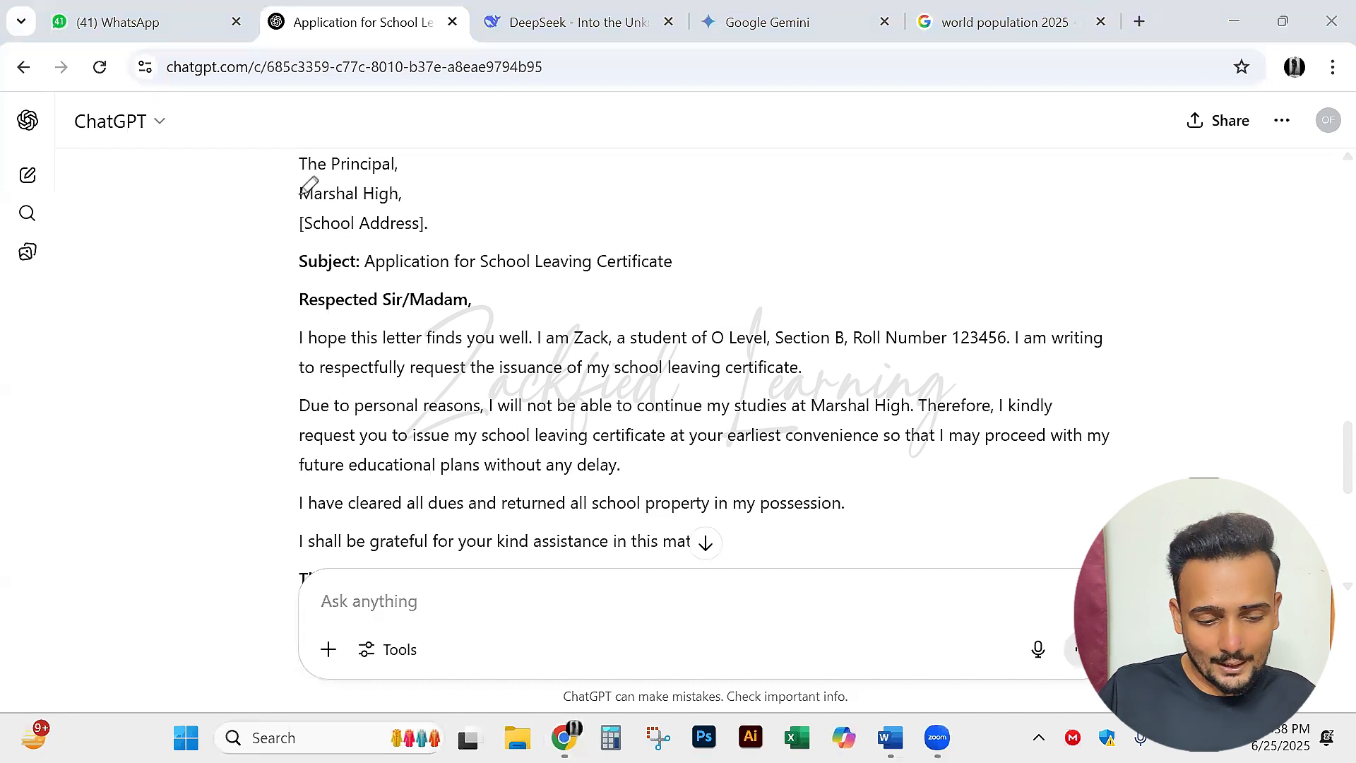
{"action": "mouse_move", "coordinate": [303, 182]}
{"action": "left_mouse_down"}
{"action": "mouse_move", "coordinate": [360, 166]}
{"action": "mouse_move", "coordinate": [382, 188]}
{"action": "mouse_move", "coordinate": [314, 183]}
{"action": "mouse_move", "coordinate": [397, 192]}
{"action": "left_mouse_up"}
{"action": "left_click_drag", "start_coordinate": [538, 348], "coordinate": [996, 348]}
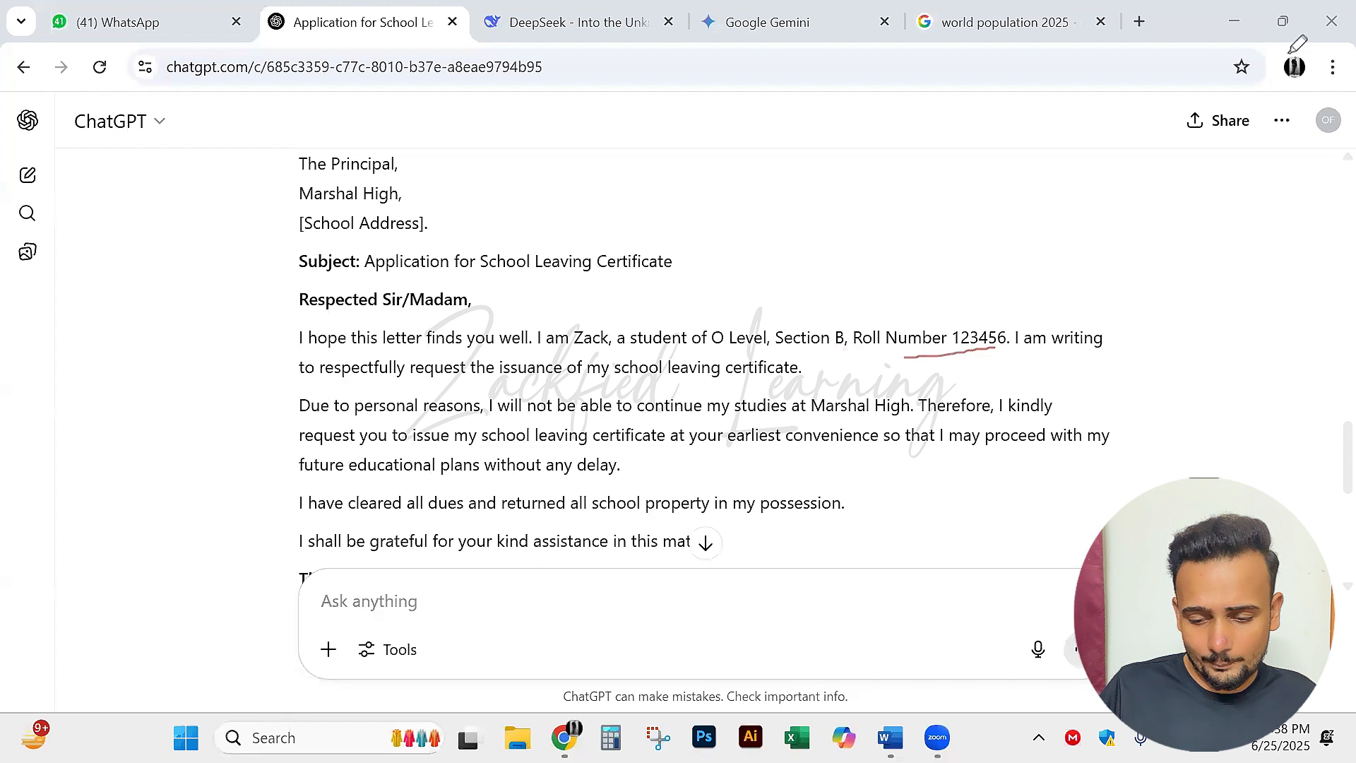
Mark the student's name, class, roll number and date lines in the application's closing and circle the signature line.
{"action": "scroll", "coordinate": [1086, 379], "scroll_direction": "down", "scroll_amount": 4}
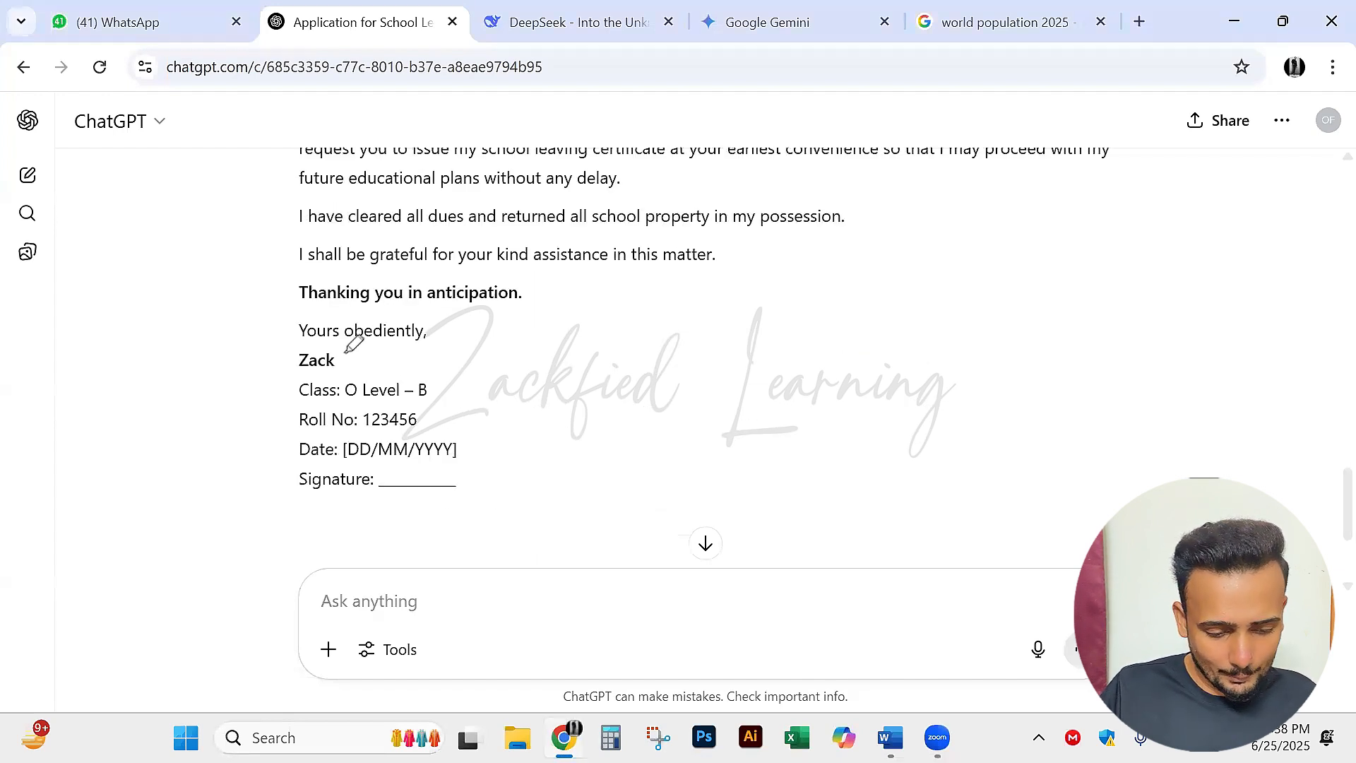
{"action": "left_click_drag", "start_coordinate": [346, 354], "coordinate": [372, 350]}
{"action": "mouse_move", "coordinate": [439, 385]}
{"action": "left_mouse_down"}
{"action": "mouse_move", "coordinate": [460, 376]}
{"action": "mouse_move", "coordinate": [432, 423]}
{"action": "mouse_move", "coordinate": [457, 400]}
{"action": "mouse_move", "coordinate": [468, 452]}
{"action": "mouse_move", "coordinate": [507, 411]}
{"action": "left_mouse_up"}
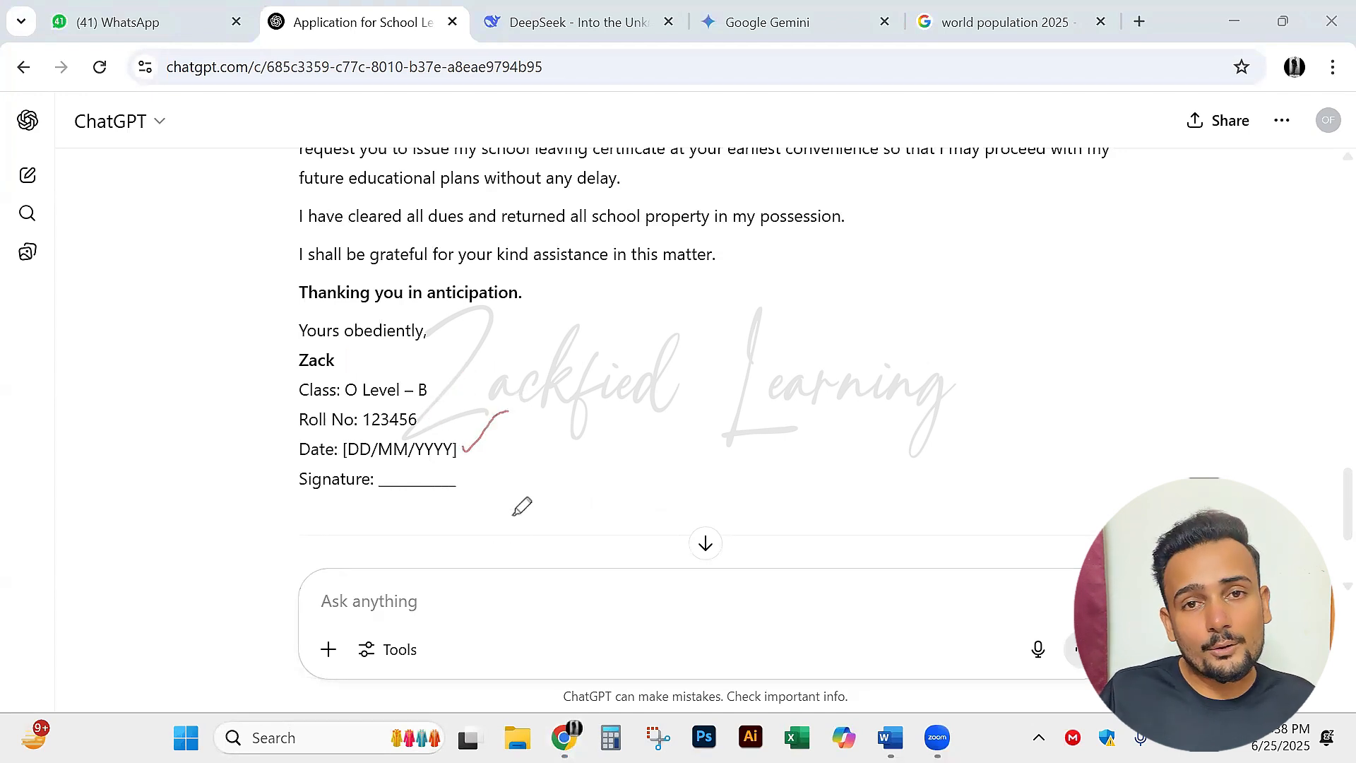
{"action": "mouse_move", "coordinate": [312, 464]}
{"action": "left_mouse_down"}
{"action": "mouse_move", "coordinate": [284, 473]}
{"action": "mouse_move", "coordinate": [422, 503]}
{"action": "mouse_move", "coordinate": [482, 467]}
{"action": "mouse_move", "coordinate": [301, 464]}
{"action": "left_mouse_up"}
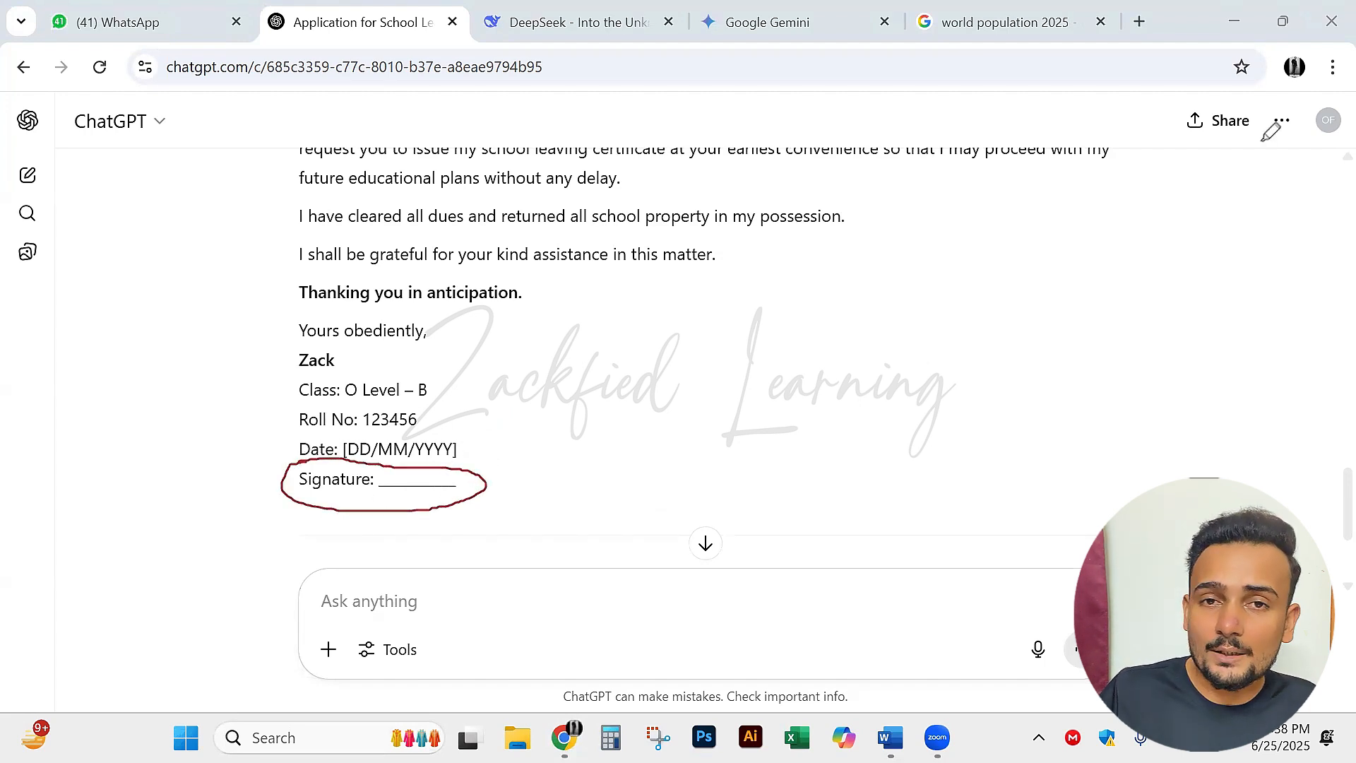
Send ChatGPT the request "Remove signature" and follow the rewritten application to its end.
{"action": "left_click", "coordinate": [487, 610]}
{"action": "type", "text": "Remove "}
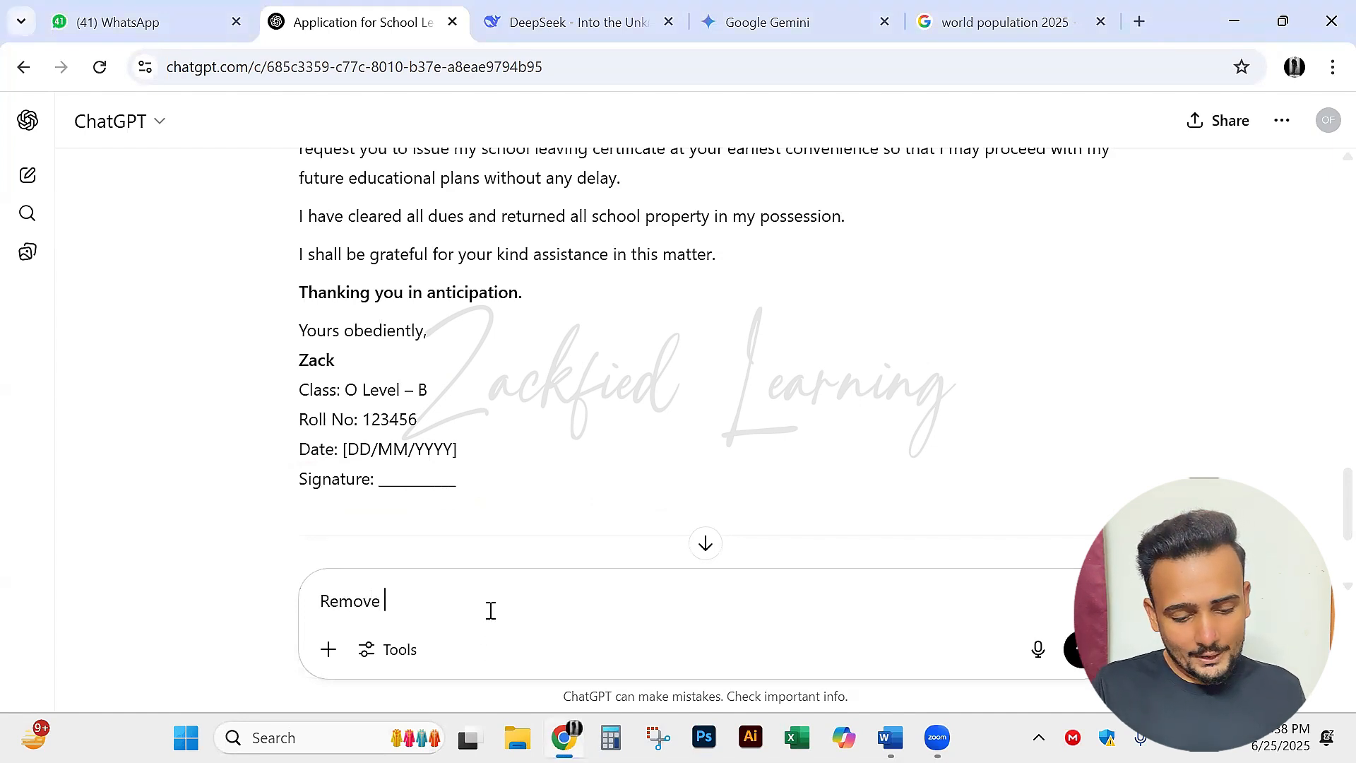
{"action": "type", "text": "signature"}
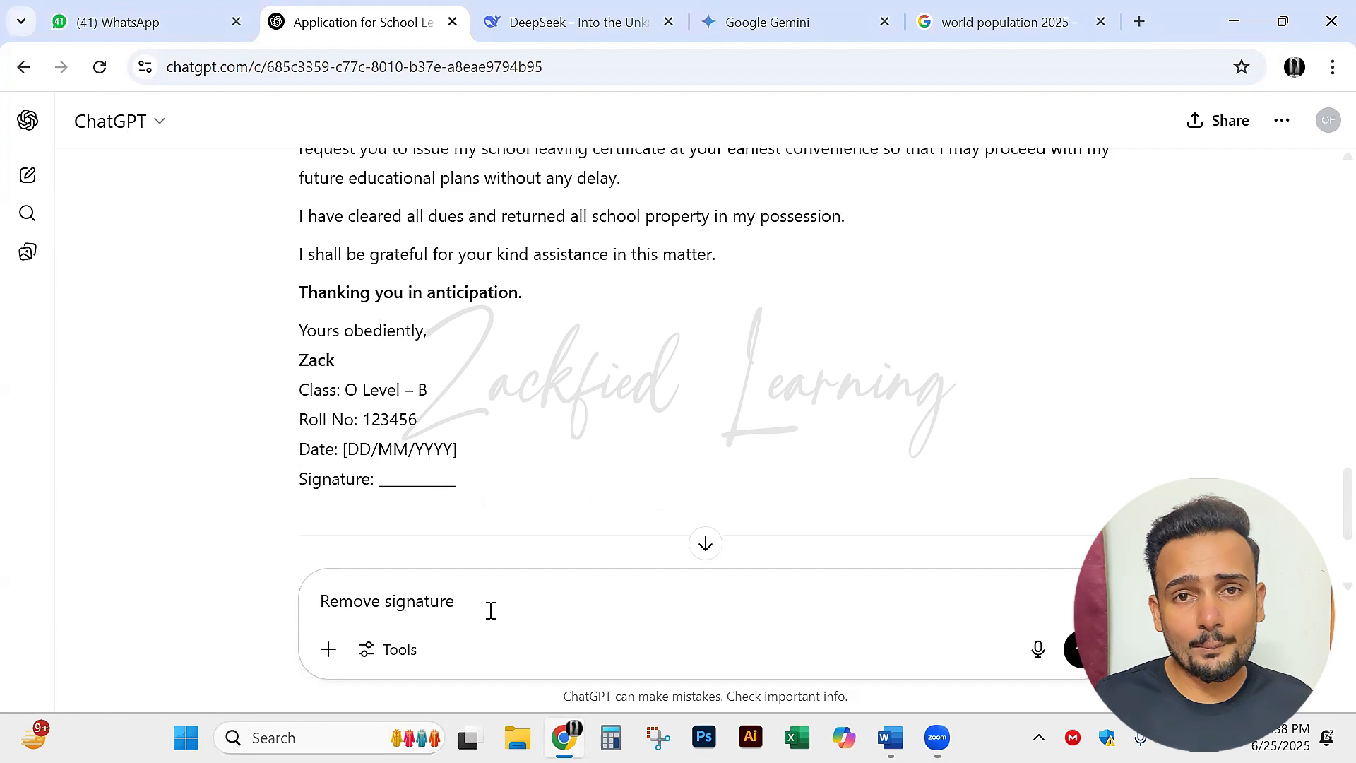
{"action": "key", "text": "Return"}
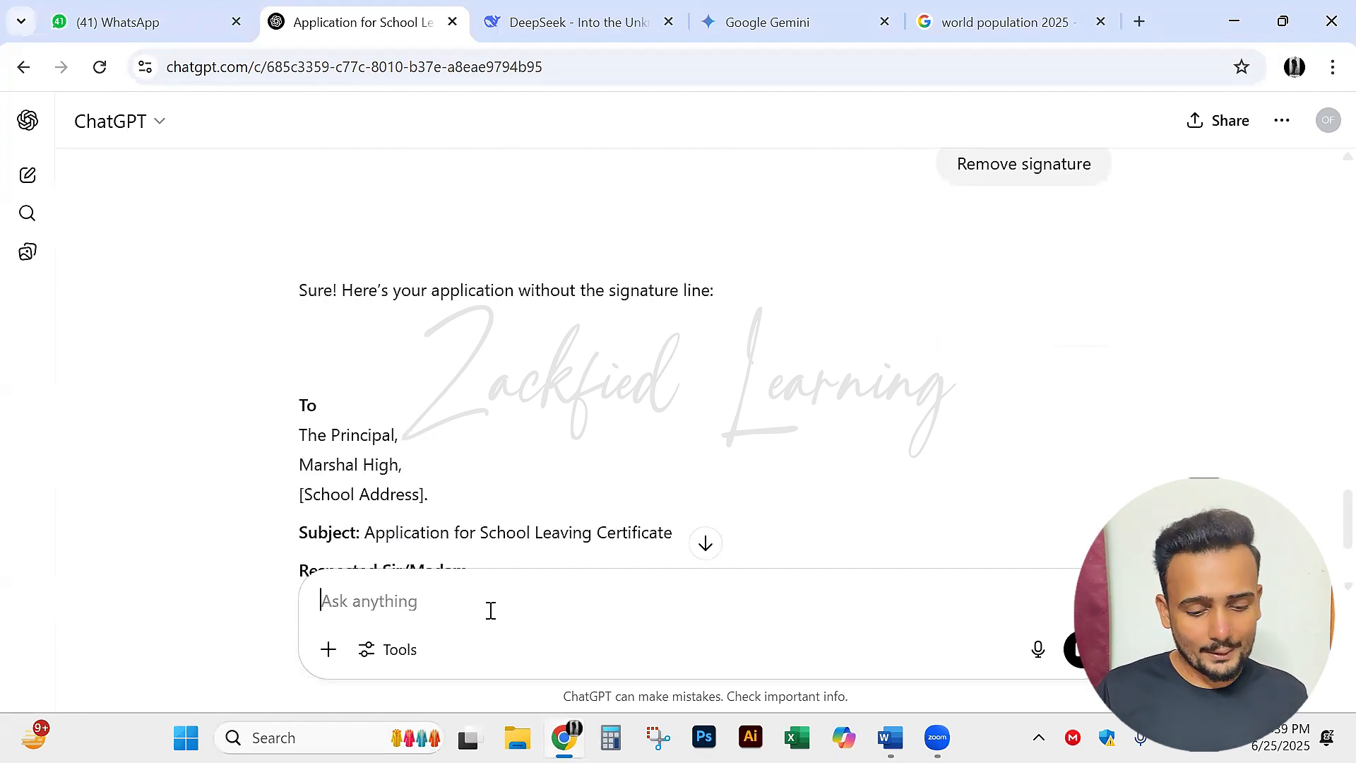
{"action": "scroll", "coordinate": [396, 515], "scroll_direction": "down", "scroll_amount": 15}
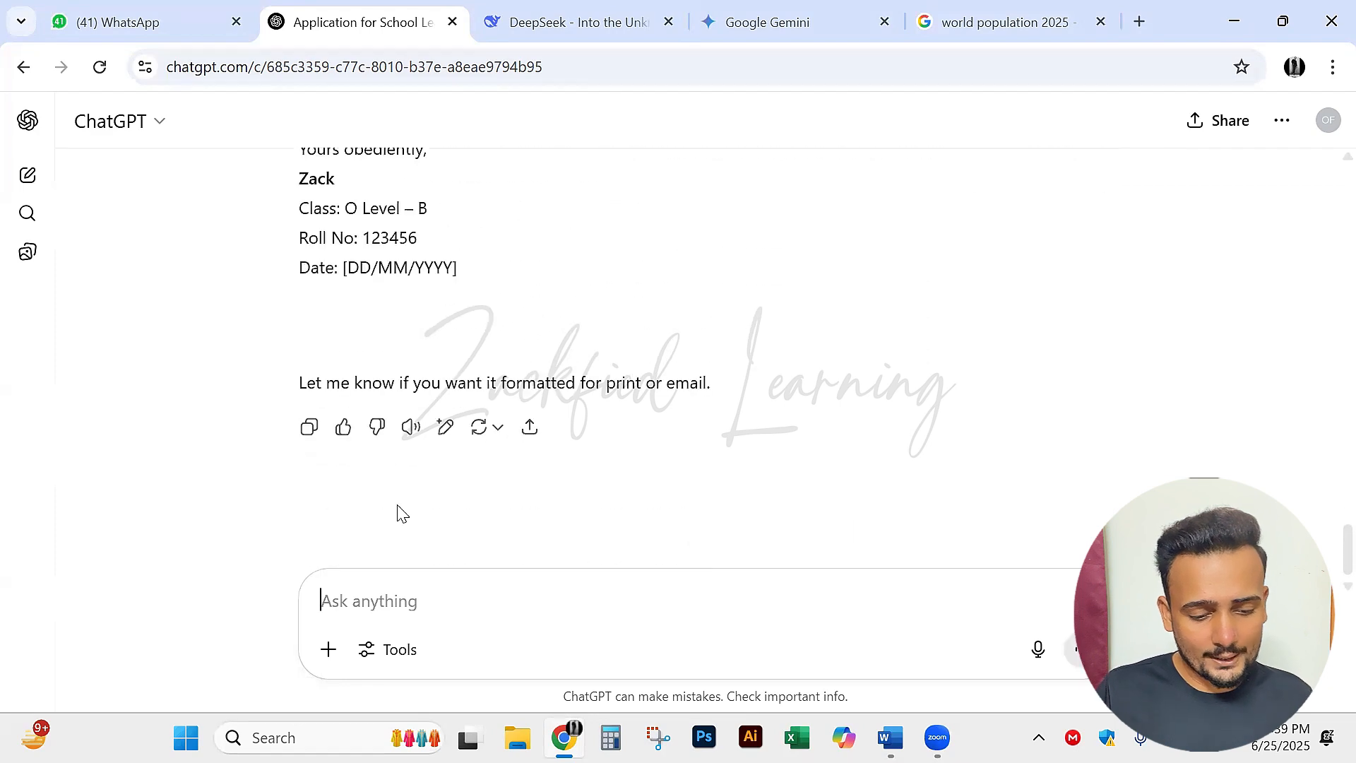
Check the closing lines of the revised application and highlight its body paragraphs.
{"action": "left_click_drag", "start_coordinate": [472, 282], "coordinate": [394, 498]}
{"action": "left_click", "coordinate": [521, 466]}
{"action": "scroll", "coordinate": [521, 466], "scroll_direction": "down", "scroll_amount": 1}
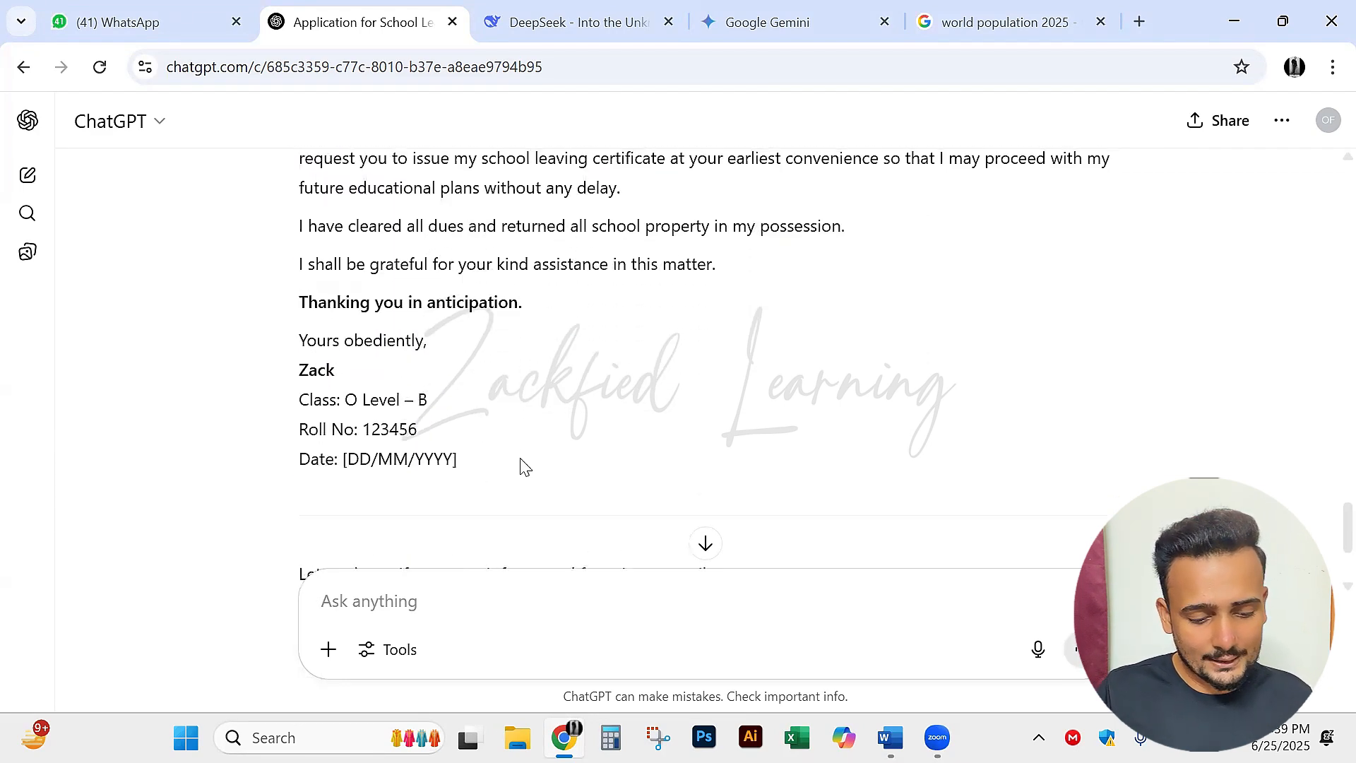
{"action": "scroll", "coordinate": [334, 374], "scroll_direction": "up", "scroll_amount": 3}
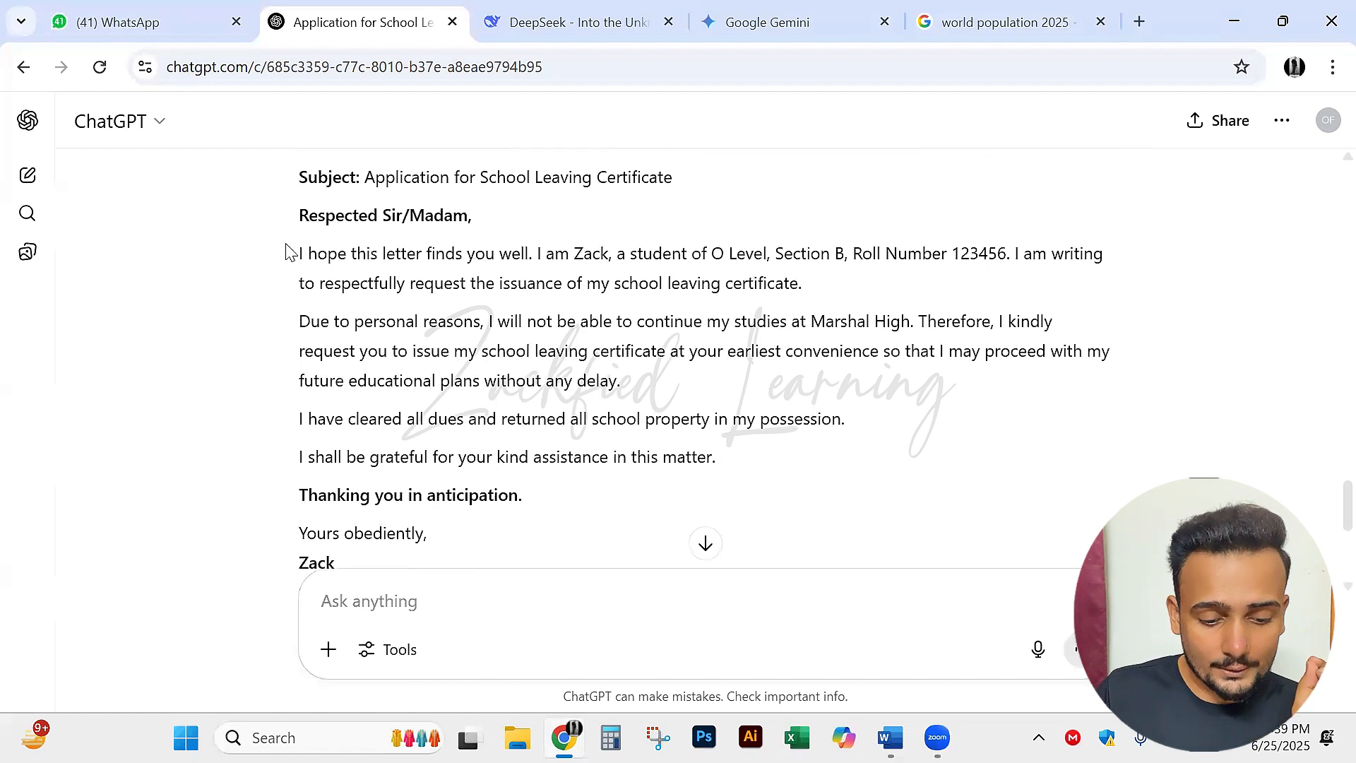
{"action": "left_click_drag", "start_coordinate": [288, 251], "coordinate": [859, 464]}
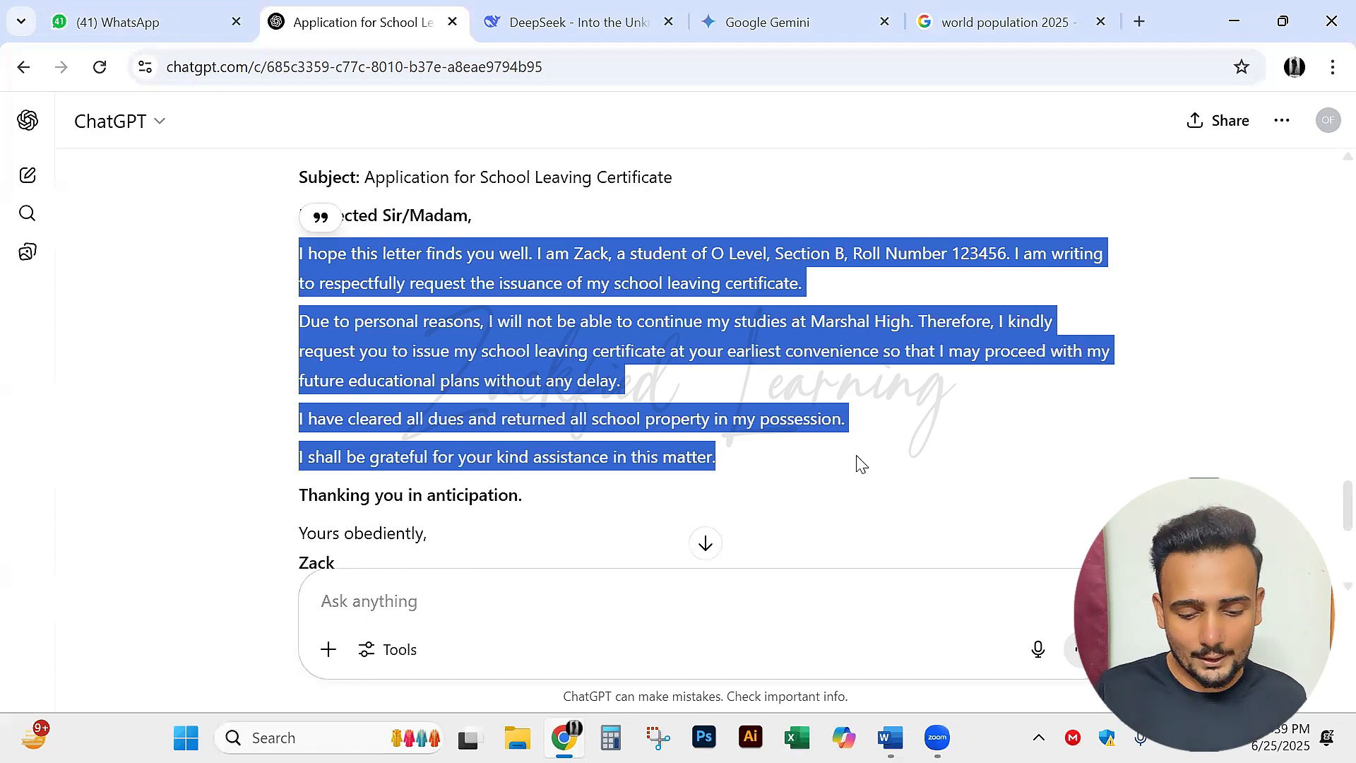
Send the one-word request "Precise" to have ChatGPT shorten the application.
{"action": "left_click", "coordinate": [546, 627]}
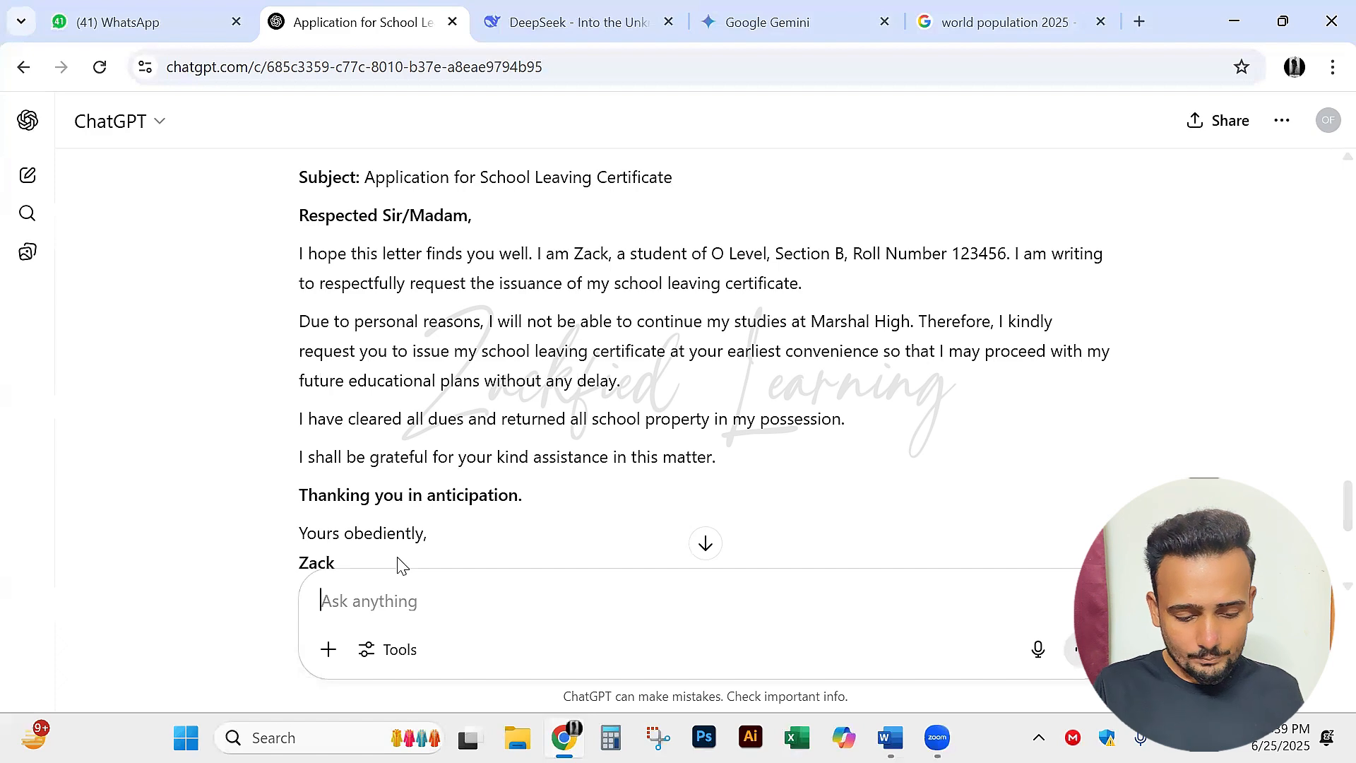
{"action": "type", "text": "Preci"}
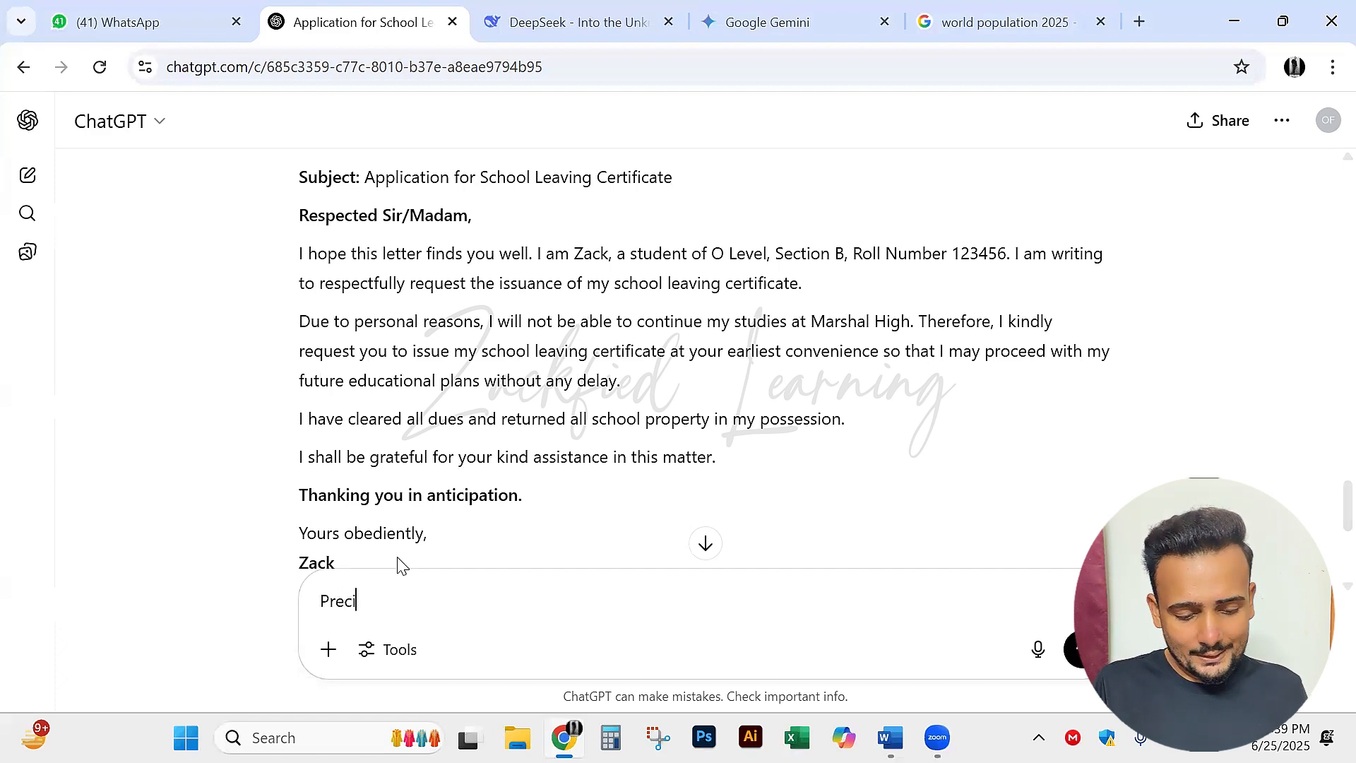
{"action": "type", "text": "se"}
{"action": "scroll", "coordinate": [556, 363], "scroll_direction": "down", "scroll_amount": 5}
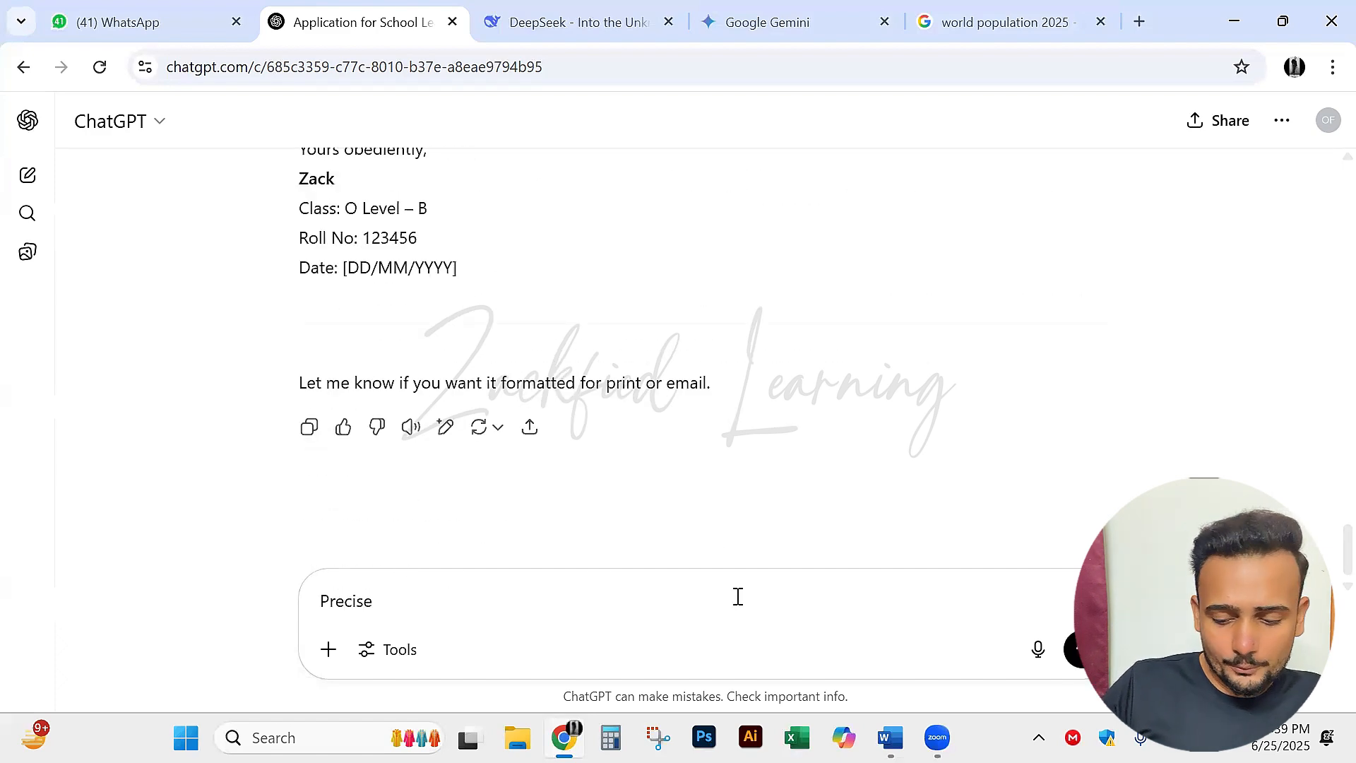
{"action": "left_click", "coordinate": [1079, 649]}
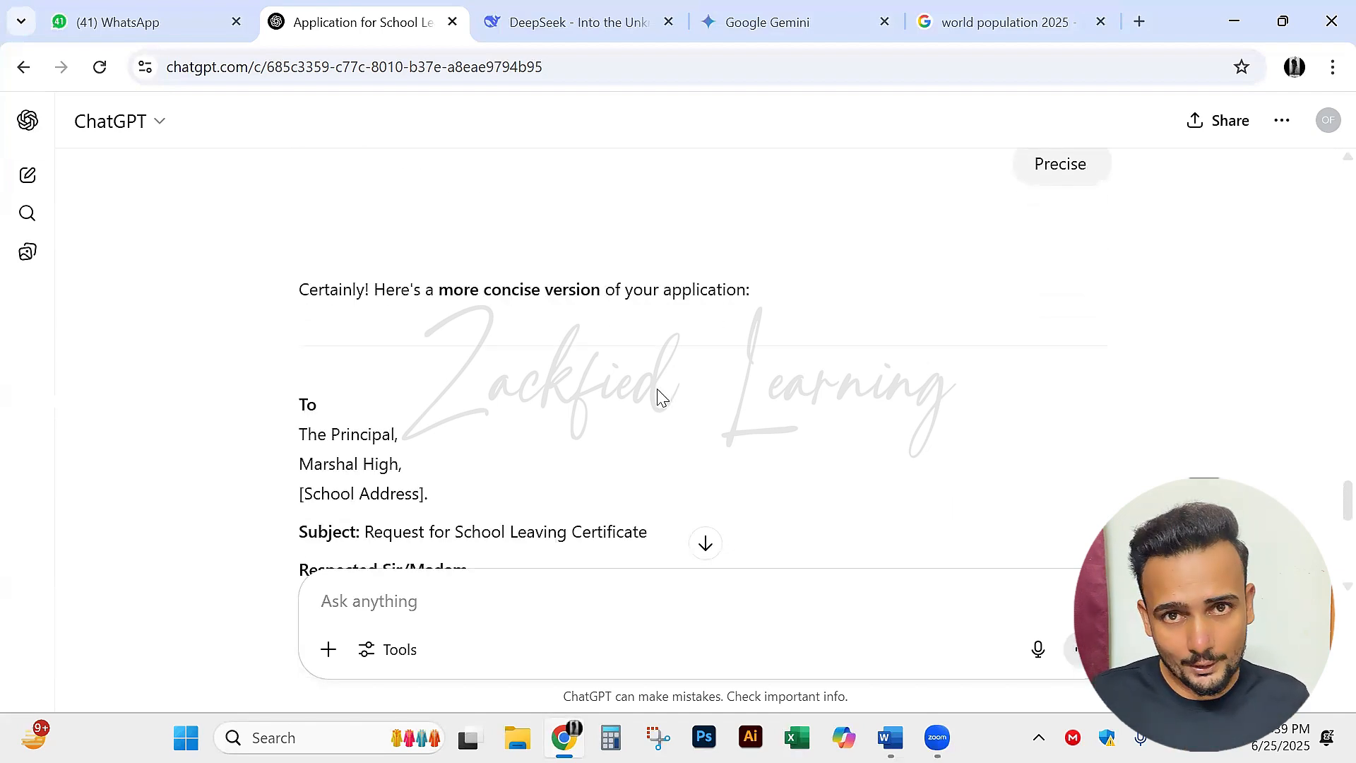
Read through the shortened application, from the principal's address to the student's closing details.
{"action": "scroll", "coordinate": [668, 393], "scroll_direction": "down", "scroll_amount": 5}
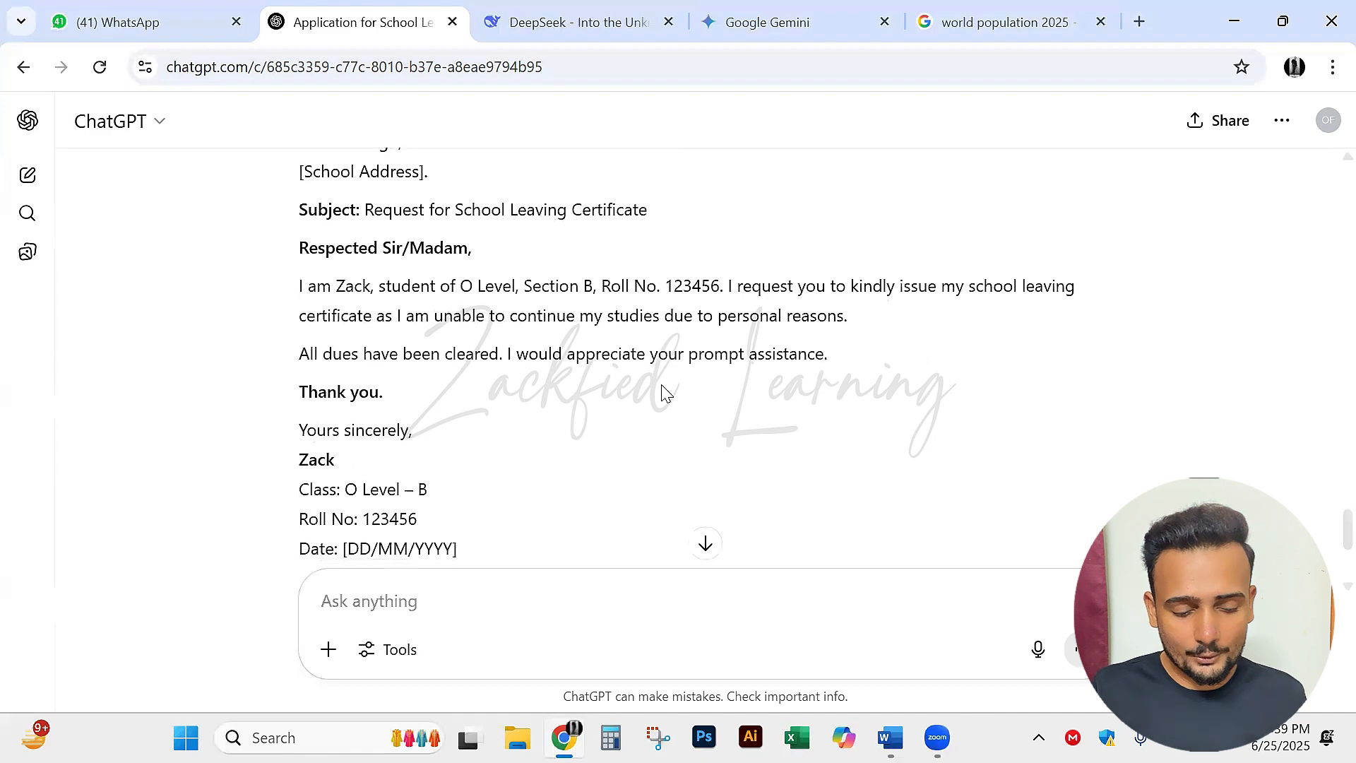
{"action": "scroll", "coordinate": [667, 393], "scroll_direction": "down", "scroll_amount": 1}
{"action": "left_click_drag", "start_coordinate": [269, 230], "coordinate": [817, 403]}
{"action": "left_click", "coordinate": [817, 386]}
{"action": "scroll", "coordinate": [819, 387], "scroll_direction": "up", "scroll_amount": 3}
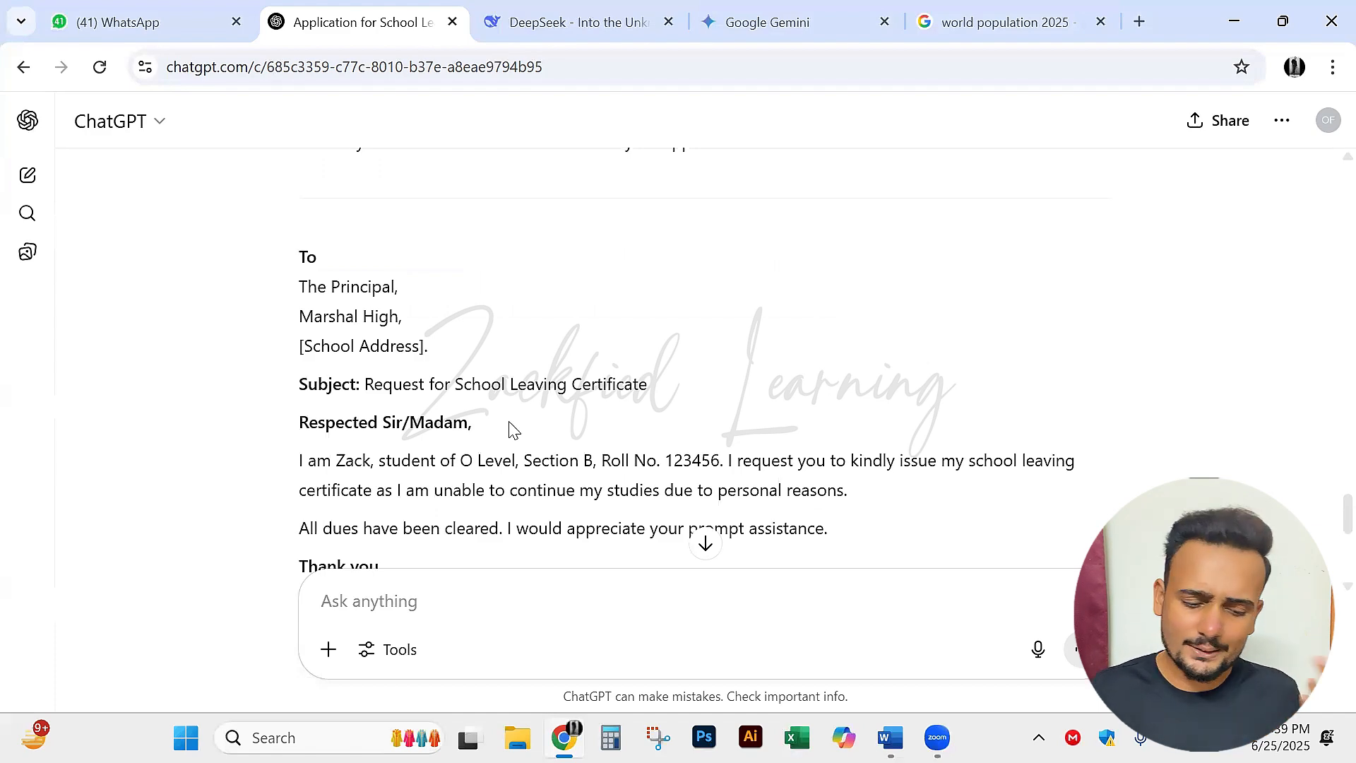
{"action": "scroll", "coordinate": [510, 428], "scroll_direction": "down", "scroll_amount": 2}
{"action": "scroll", "coordinate": [513, 430], "scroll_direction": "up", "scroll_amount": 1}
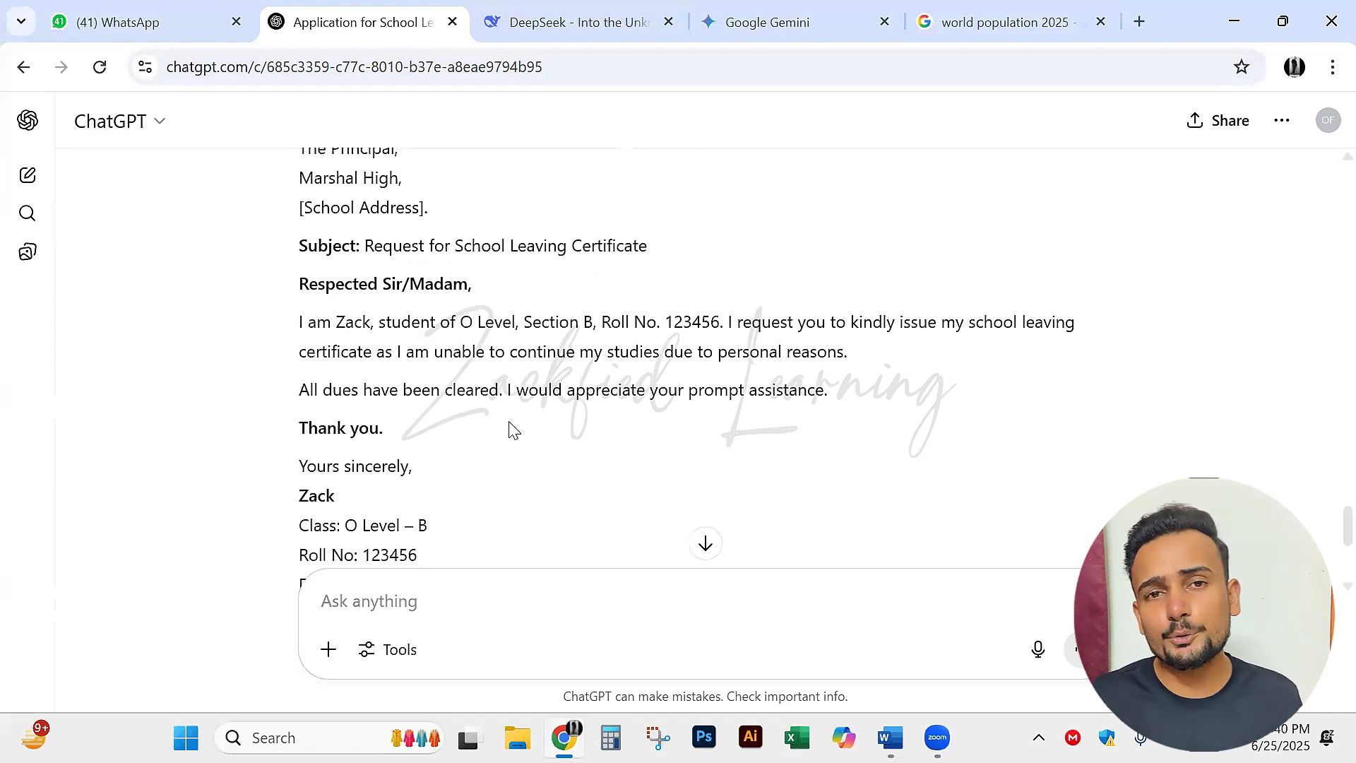
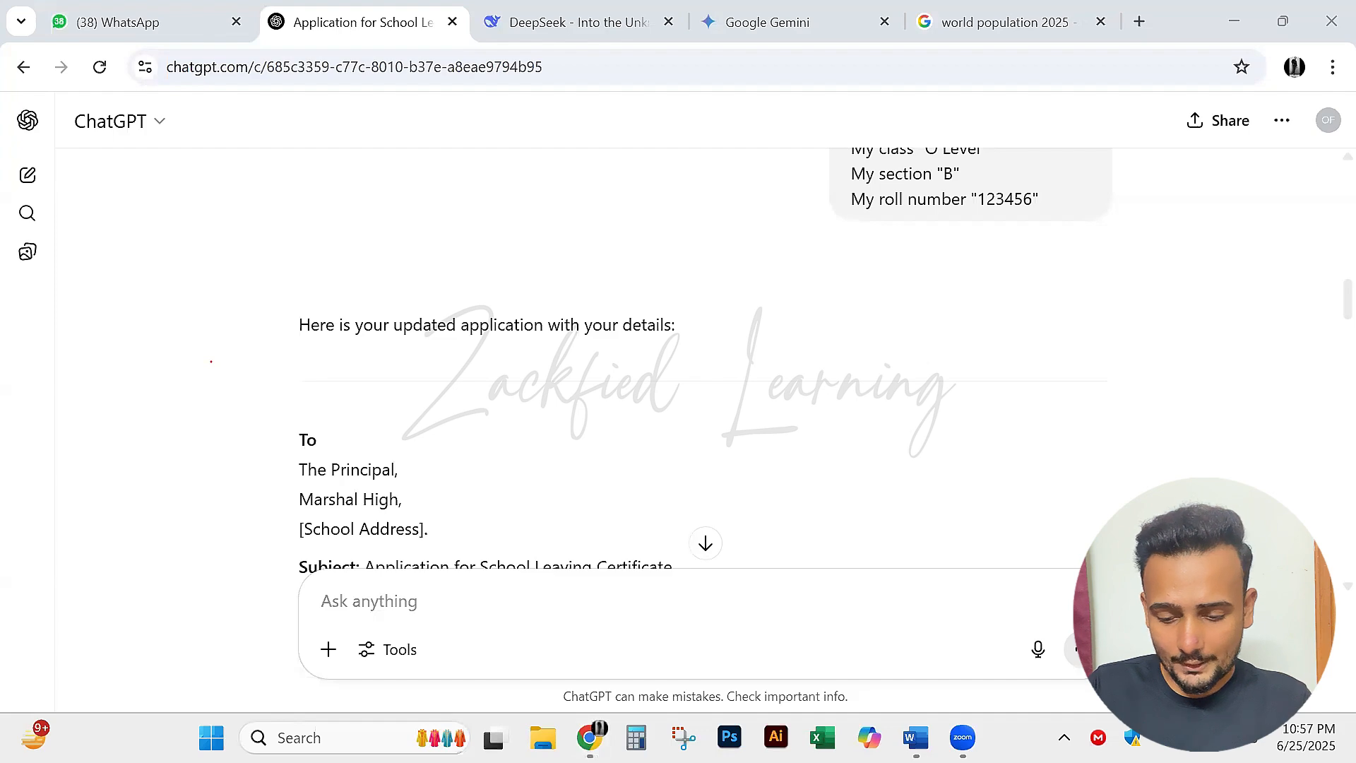
Switch to Word, close Document1 without saving it, and relaunch Word to its start screen.
{"action": "key", "text": "super+d"}
{"action": "left_click", "coordinate": [916, 737]}
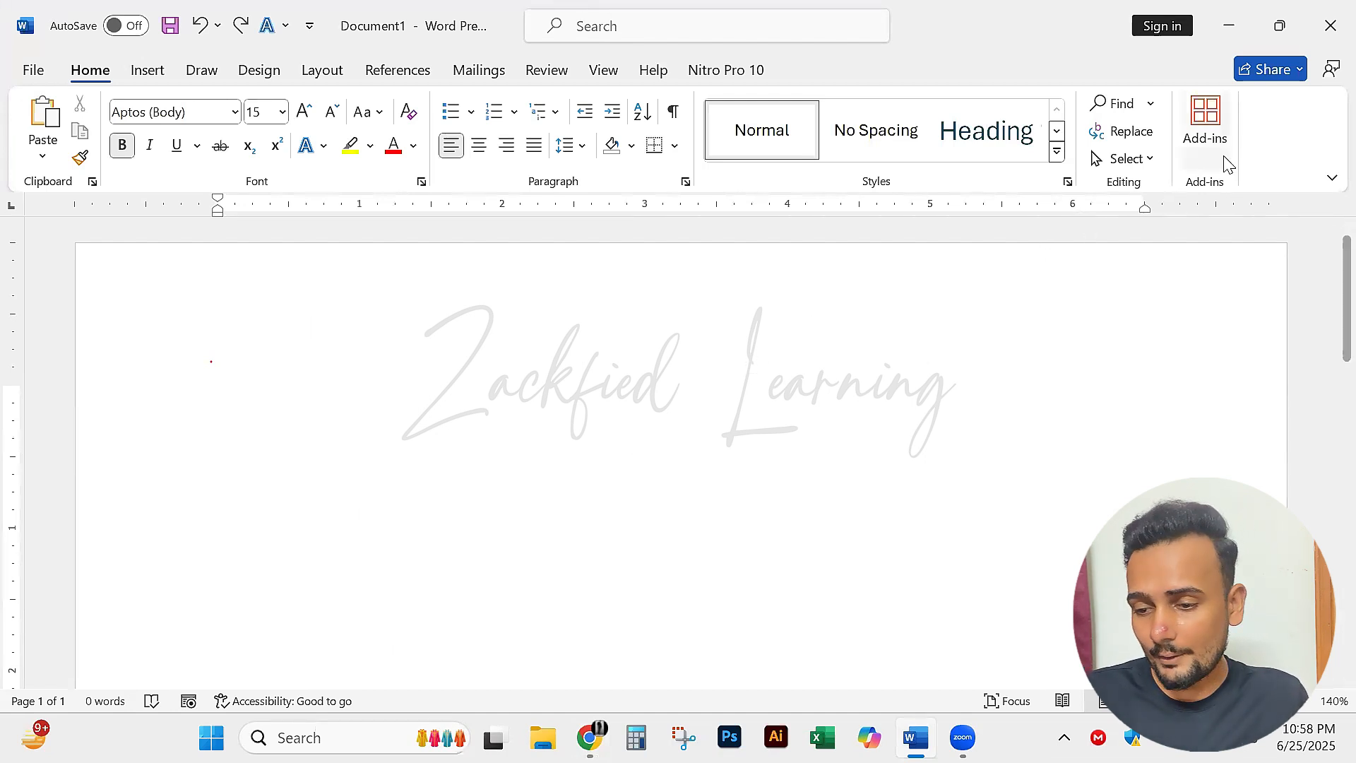
{"action": "left_click", "coordinate": [1329, 24]}
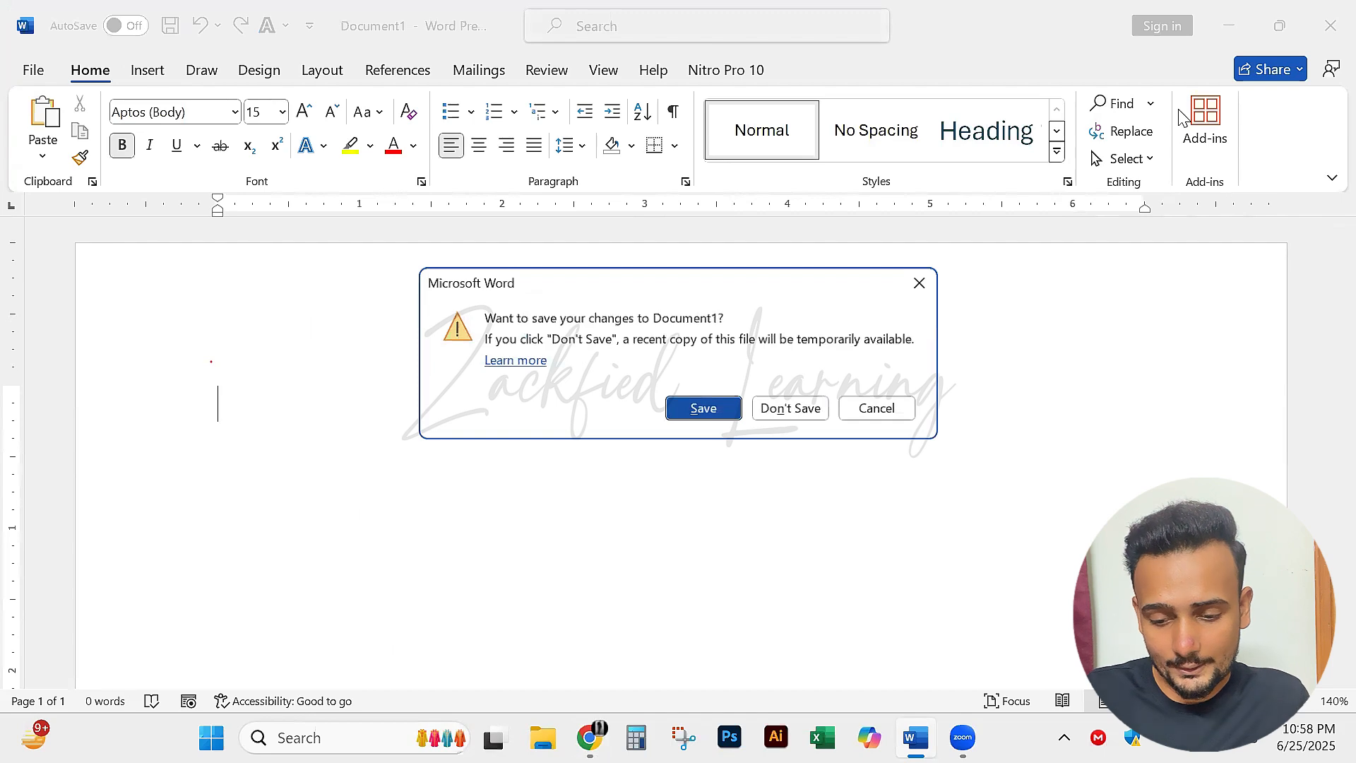
{"action": "left_click", "coordinate": [790, 409]}
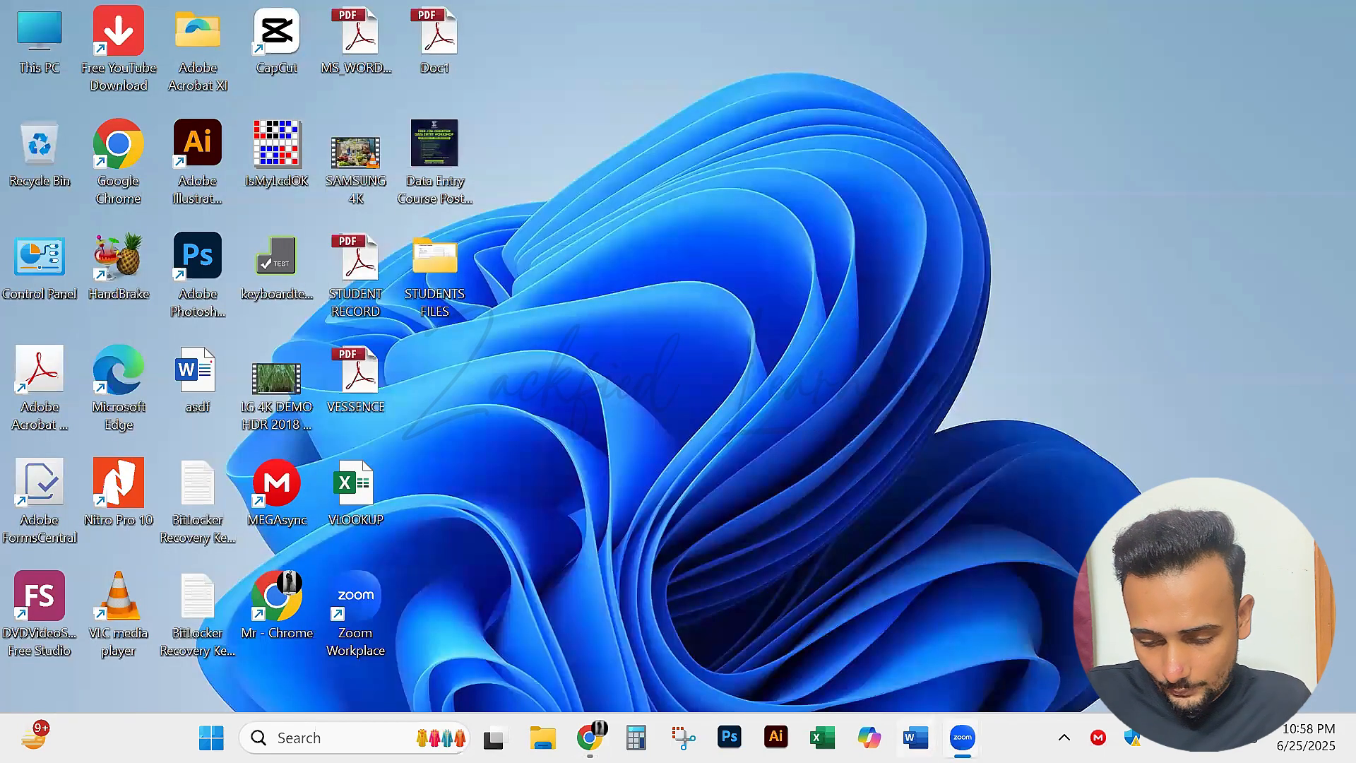
{"action": "left_click", "coordinate": [915, 738]}
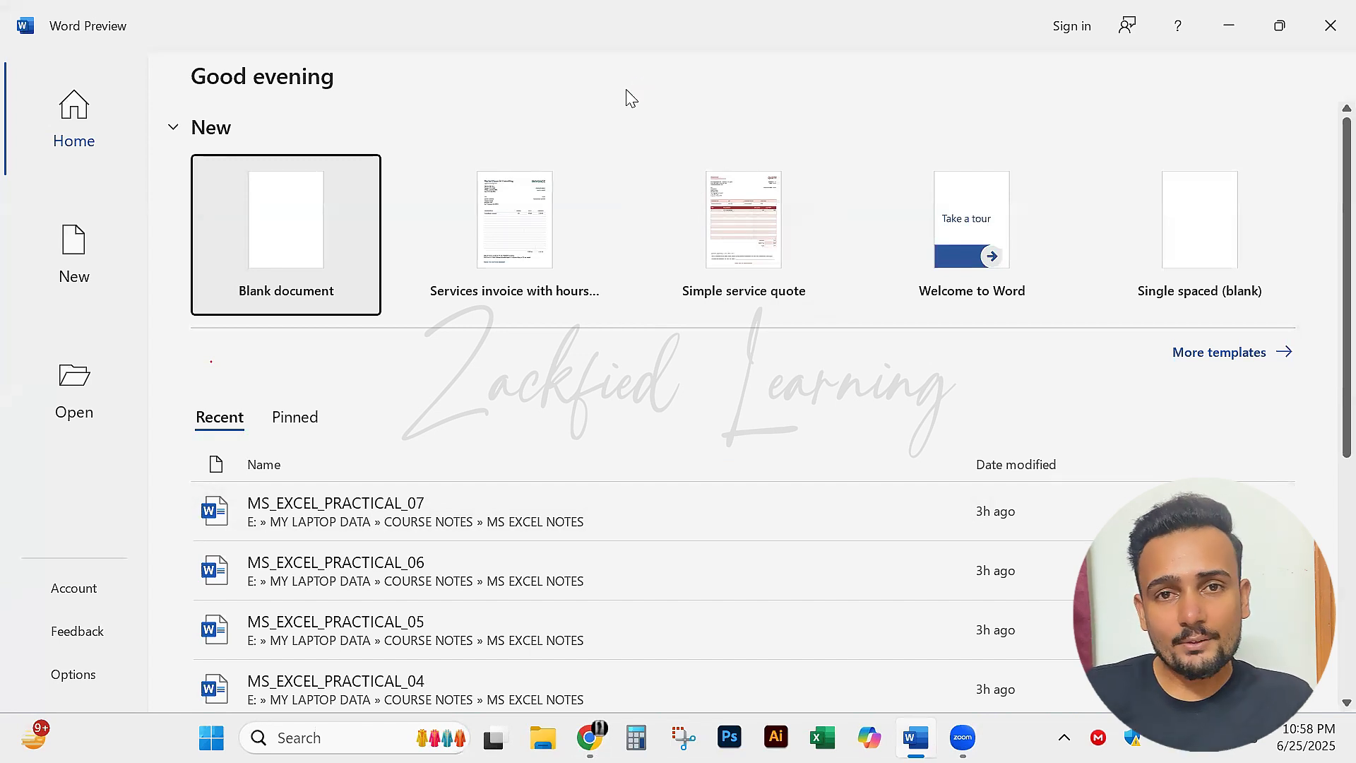
{"action": "left_click", "coordinate": [560, 99]}
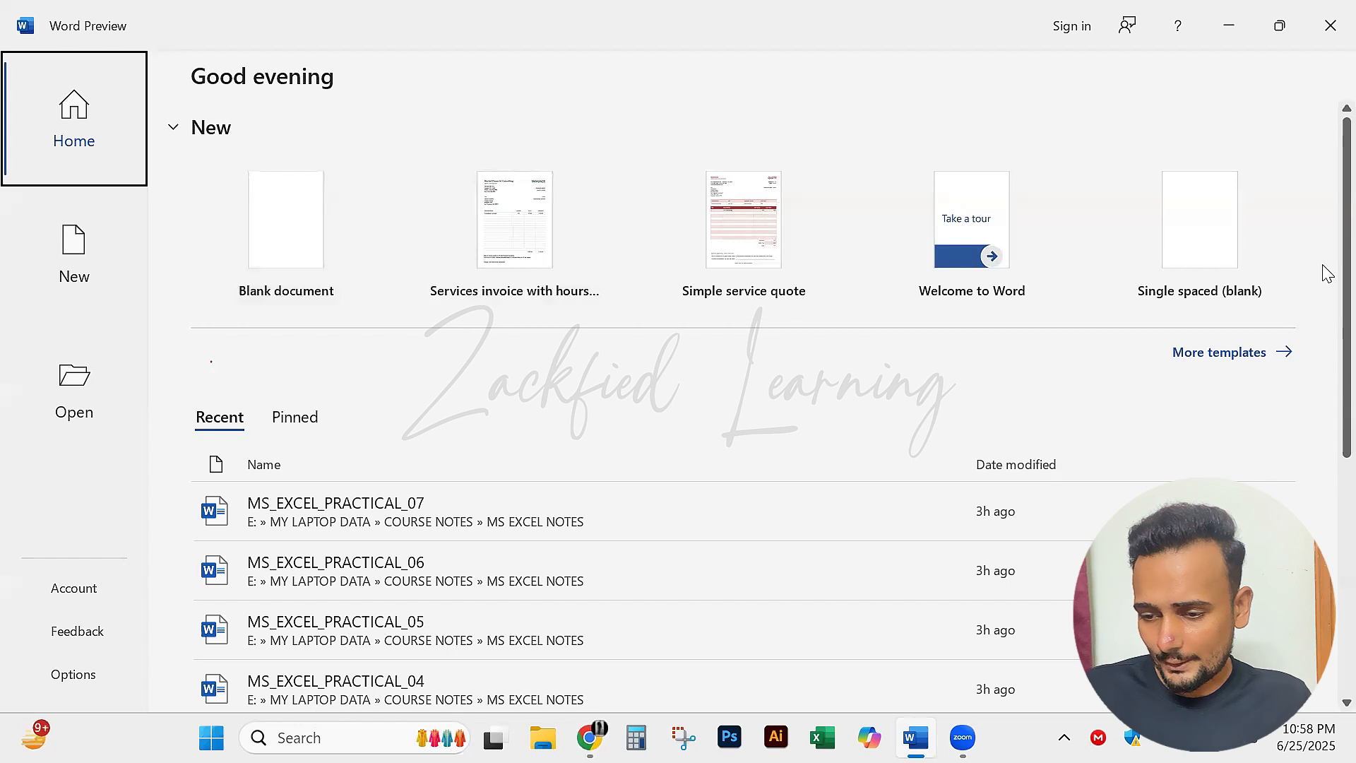
Outline Home, New, Open and the Account, Feedback and Options group on Word's start screen with annotation boxes.
{"action": "key", "text": "super+shift+s"}
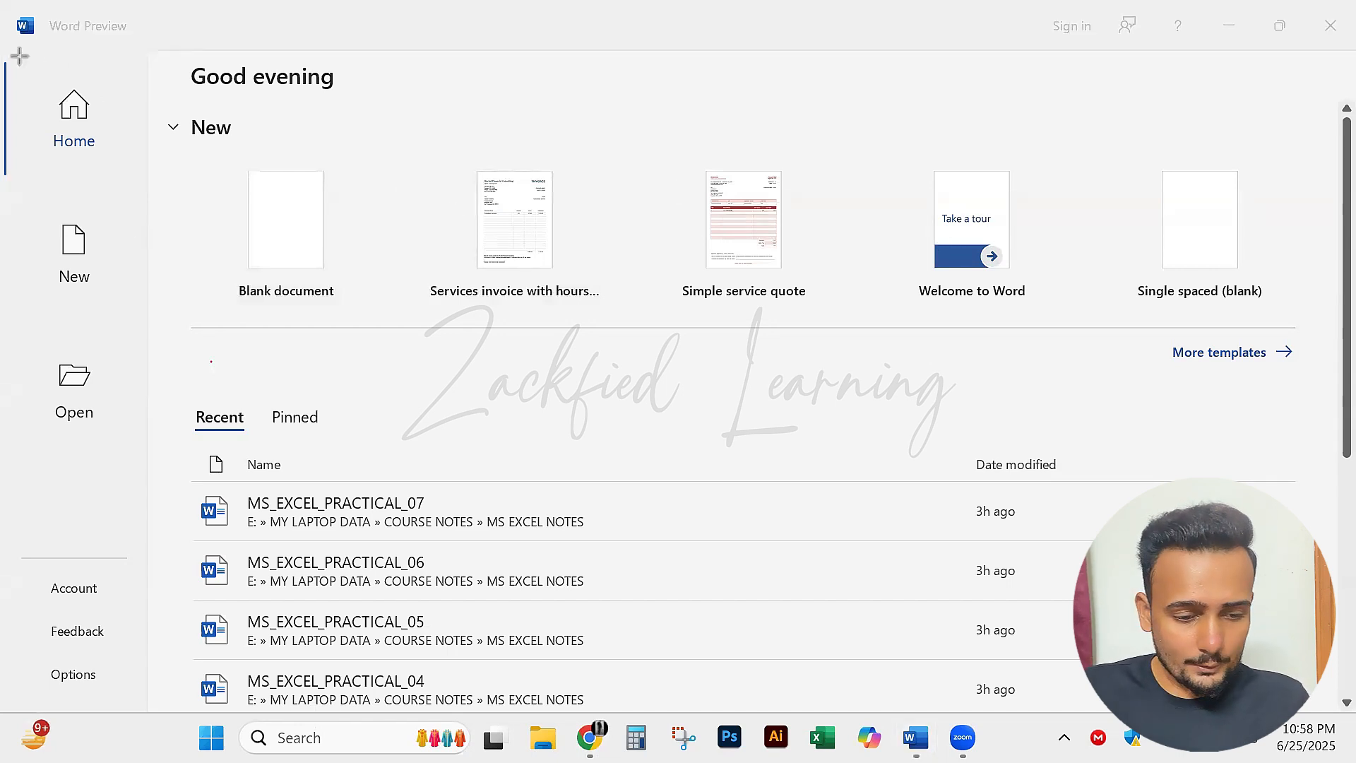
{"action": "left_click_drag", "start_coordinate": [29, 62], "coordinate": [135, 175]}
{"action": "left_click_drag", "start_coordinate": [22, 198], "coordinate": [131, 317]}
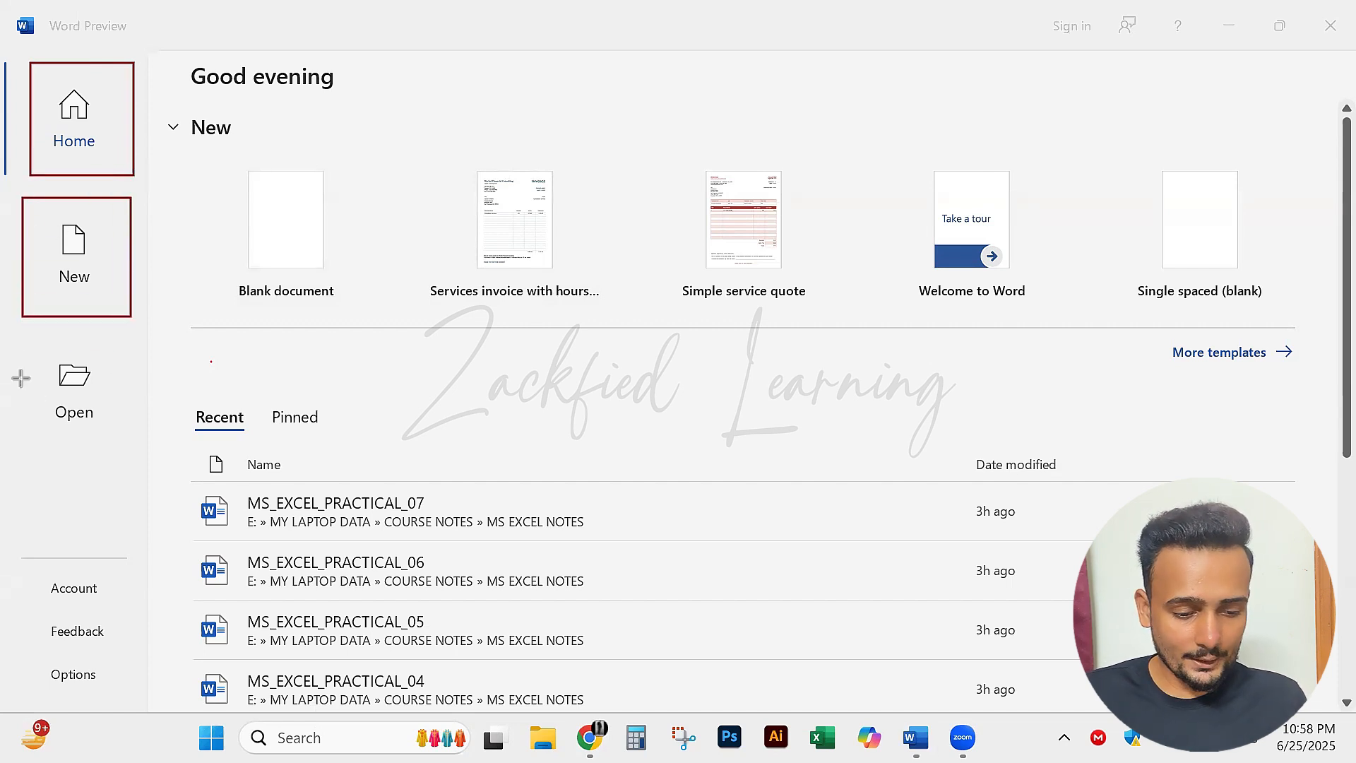
{"action": "left_click_drag", "start_coordinate": [18, 335], "coordinate": [139, 435]}
{"action": "left_click_drag", "start_coordinate": [0, 561], "coordinate": [143, 714]}
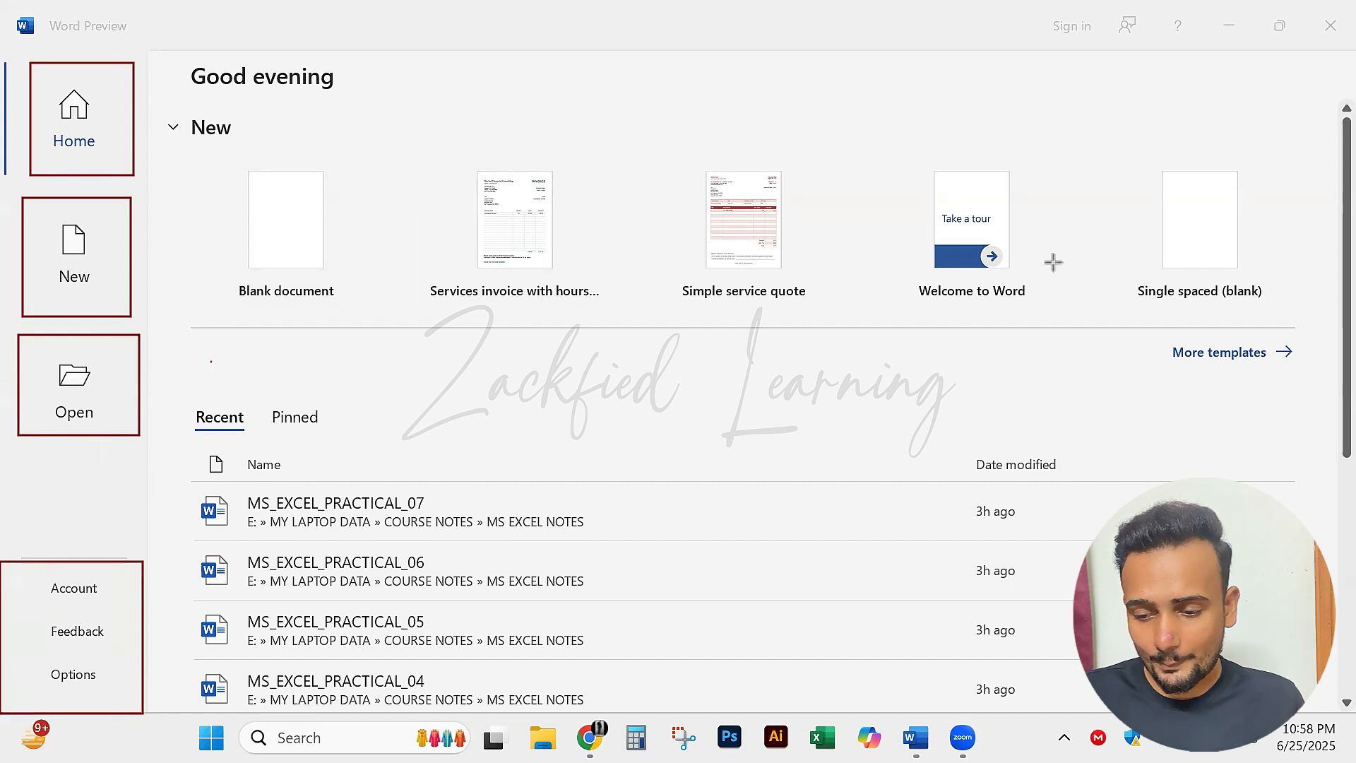
Outline the Blank document option, the row of other templates, and the Recent heading with its file list.
{"action": "left_click_drag", "start_coordinate": [198, 164], "coordinate": [353, 318]}
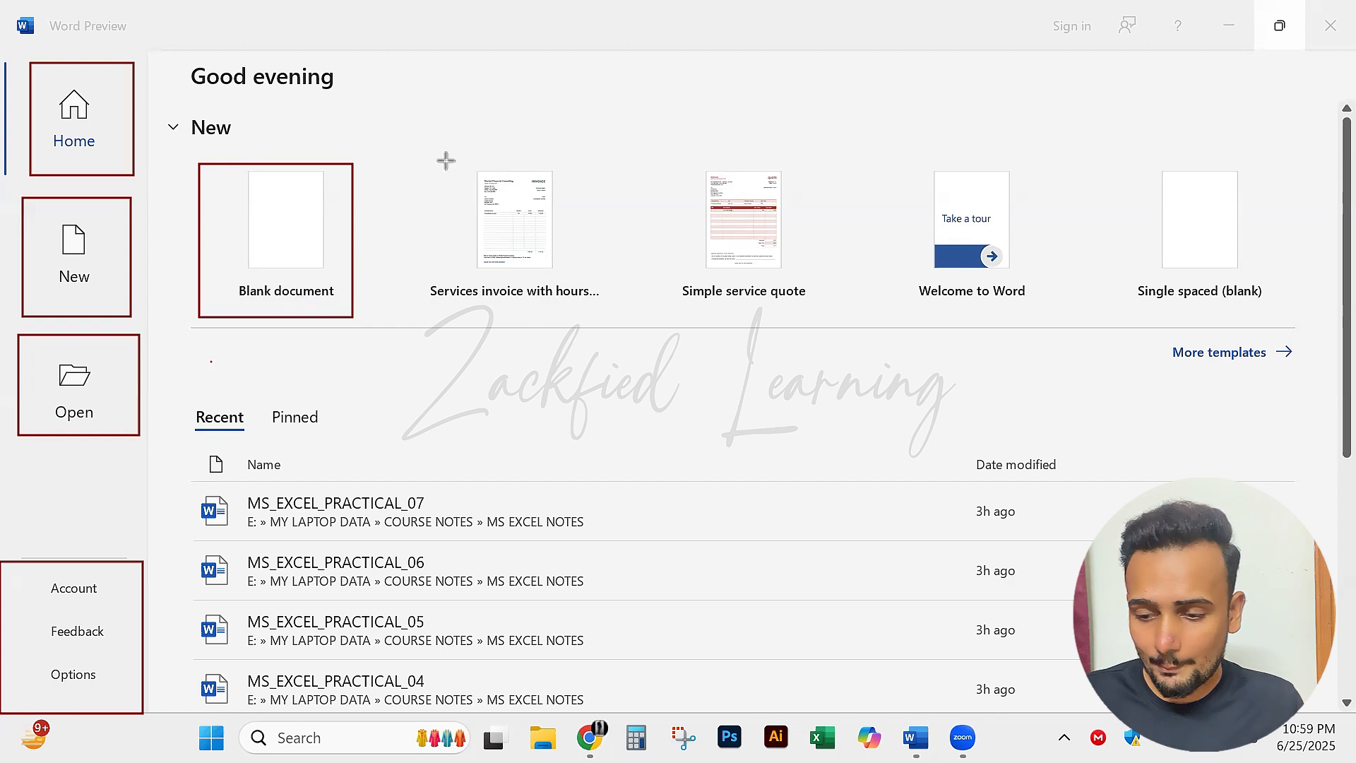
{"action": "mouse_move", "coordinate": [424, 156]}
{"action": "left_mouse_down"}
{"action": "mouse_move", "coordinate": [709, 218]}
{"action": "mouse_move", "coordinate": [1165, 267]}
{"action": "mouse_move", "coordinate": [1283, 318]}
{"action": "left_mouse_up"}
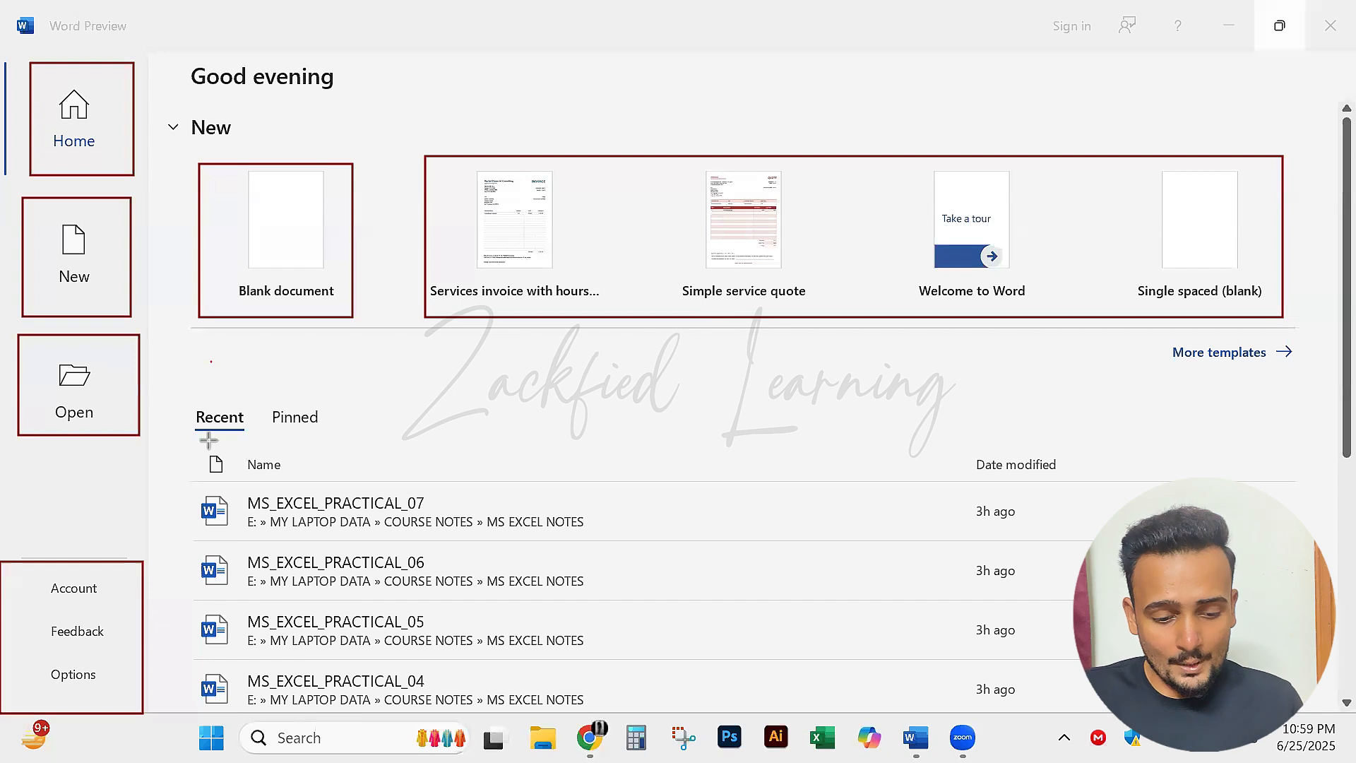
{"action": "left_click_drag", "start_coordinate": [177, 395], "coordinate": [259, 442]}
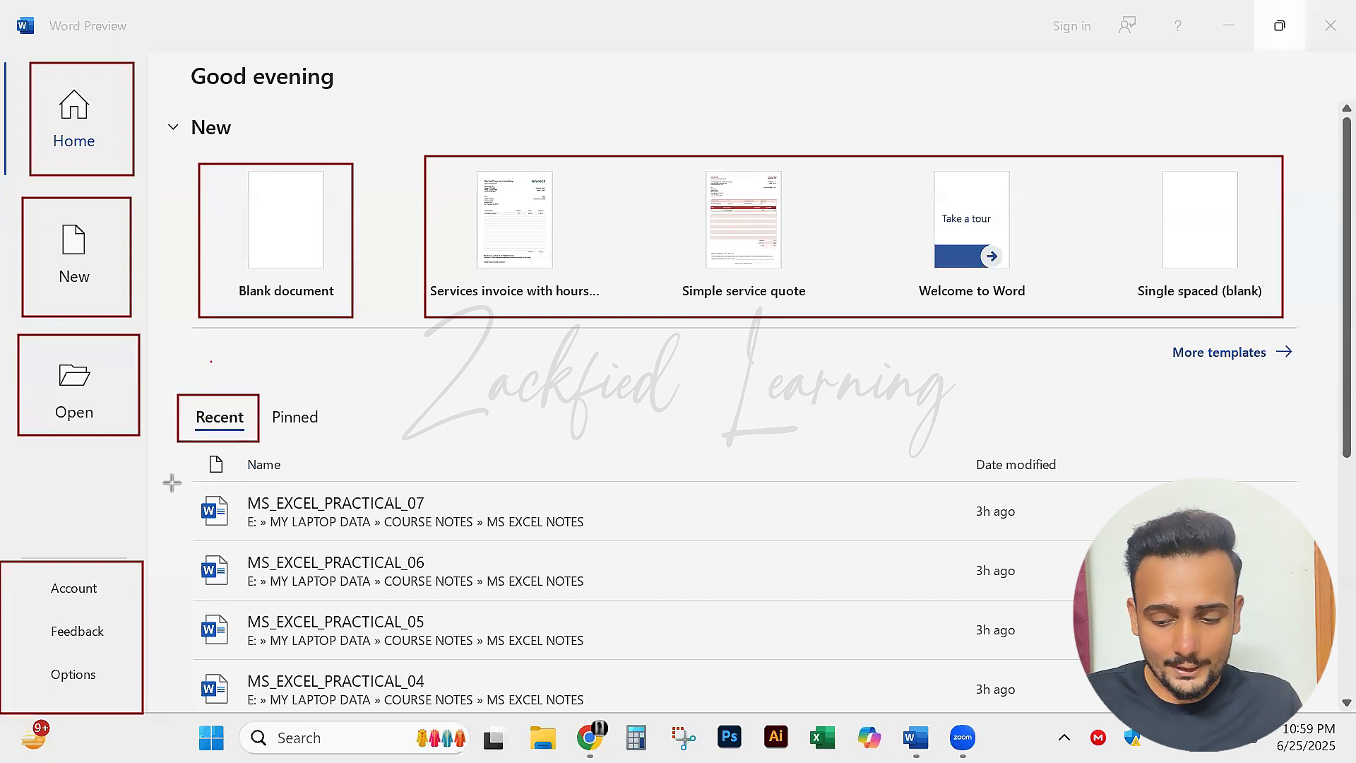
{"action": "mouse_move", "coordinate": [172, 482]}
{"action": "left_mouse_down"}
{"action": "mouse_move", "coordinate": [689, 559]}
{"action": "mouse_move", "coordinate": [1293, 600]}
{"action": "mouse_move", "coordinate": [1297, 712]}
{"action": "left_mouse_up"}
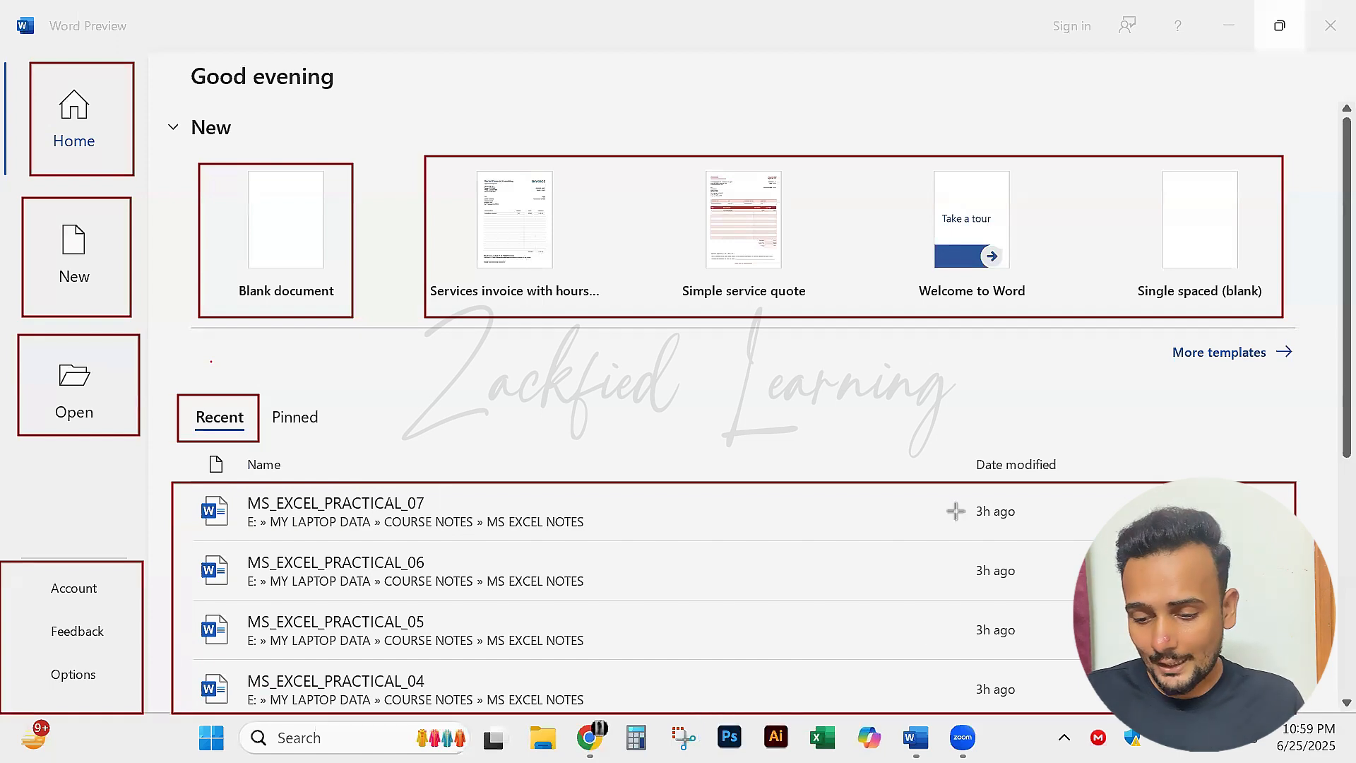
Outline the modification times of the recent files MS_EXCEL_PRACTICAL_07 to MS_EXCEL_PRACTICAL_04 and the Pinned heading.
{"action": "left_click_drag", "start_coordinate": [957, 498], "coordinate": [1045, 539]}
{"action": "left_click_drag", "start_coordinate": [956, 550], "coordinate": [1053, 590]}
{"action": "left_click_drag", "start_coordinate": [960, 612], "coordinate": [1043, 645]}
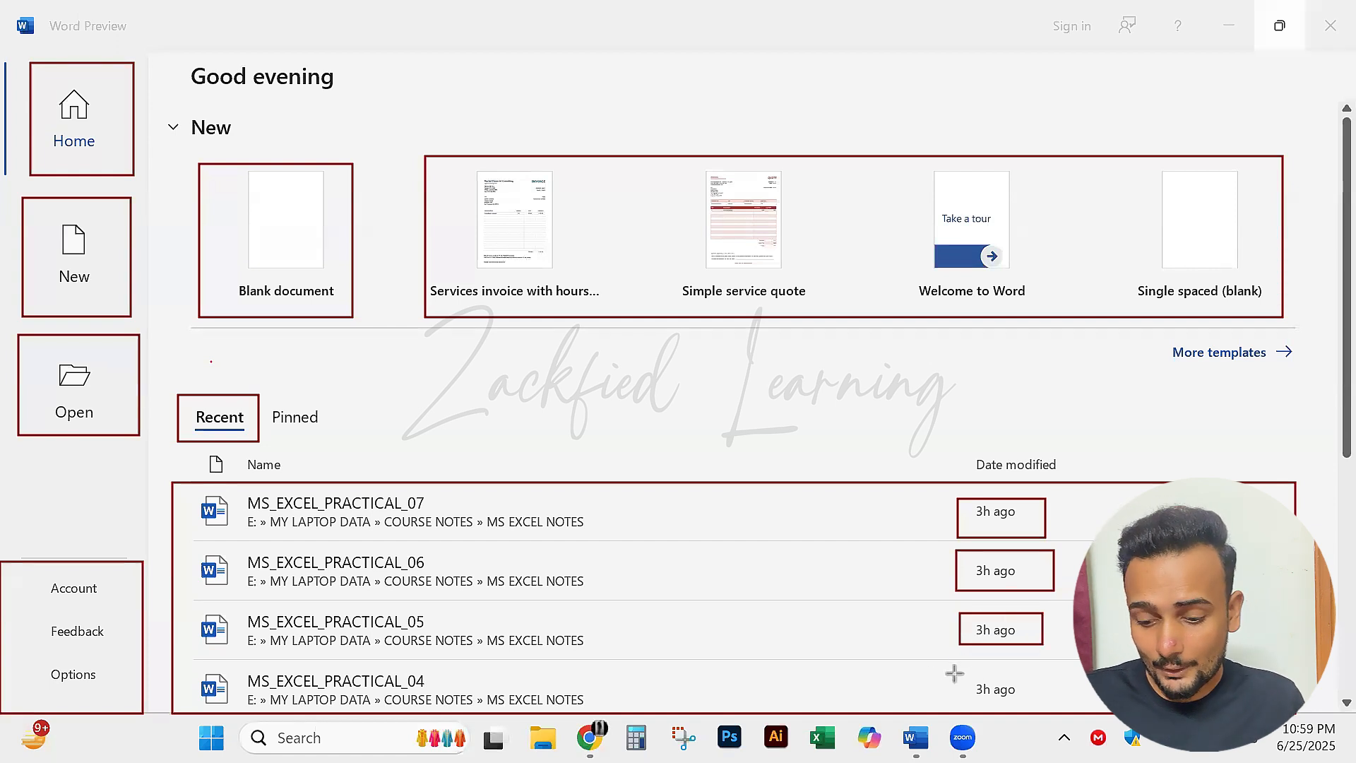
{"action": "left_click_drag", "start_coordinate": [955, 670], "coordinate": [1043, 699]}
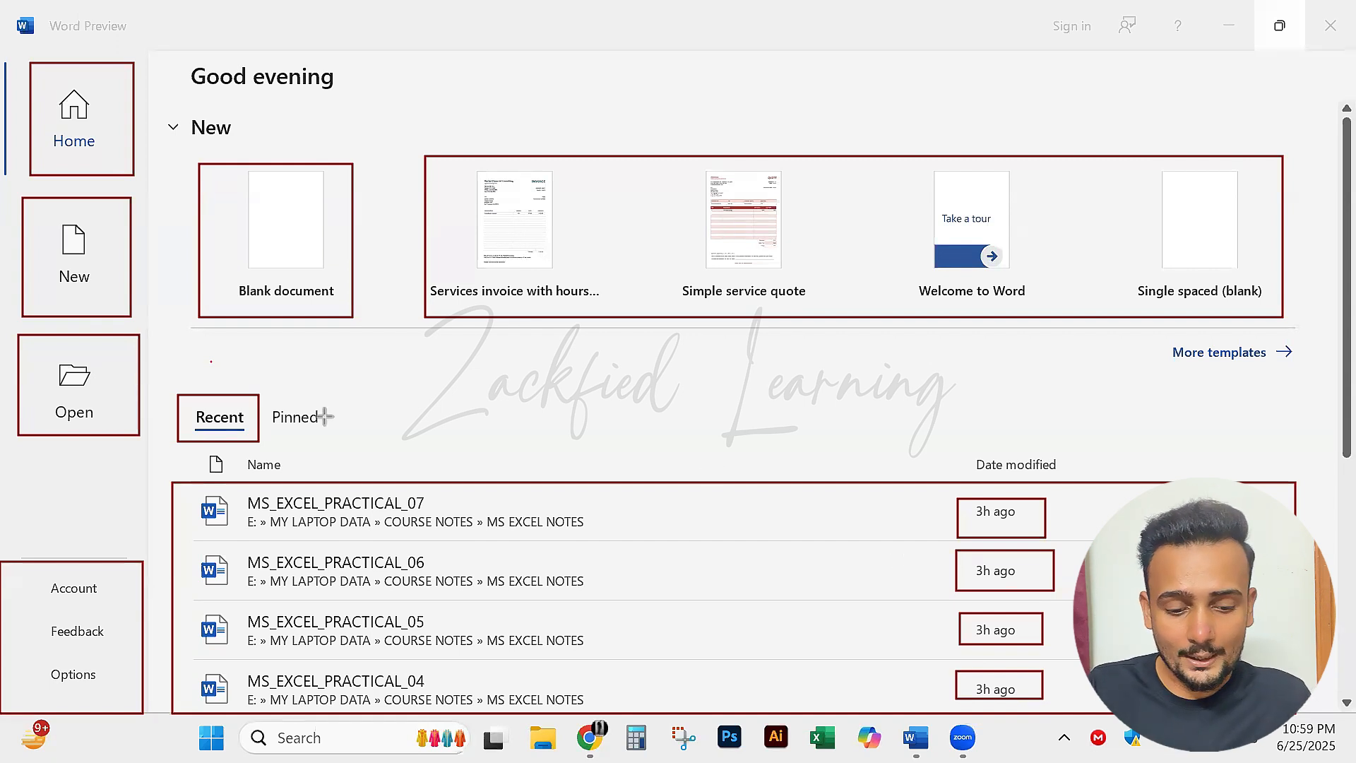
{"action": "left_click_drag", "start_coordinate": [263, 392], "coordinate": [349, 445]}
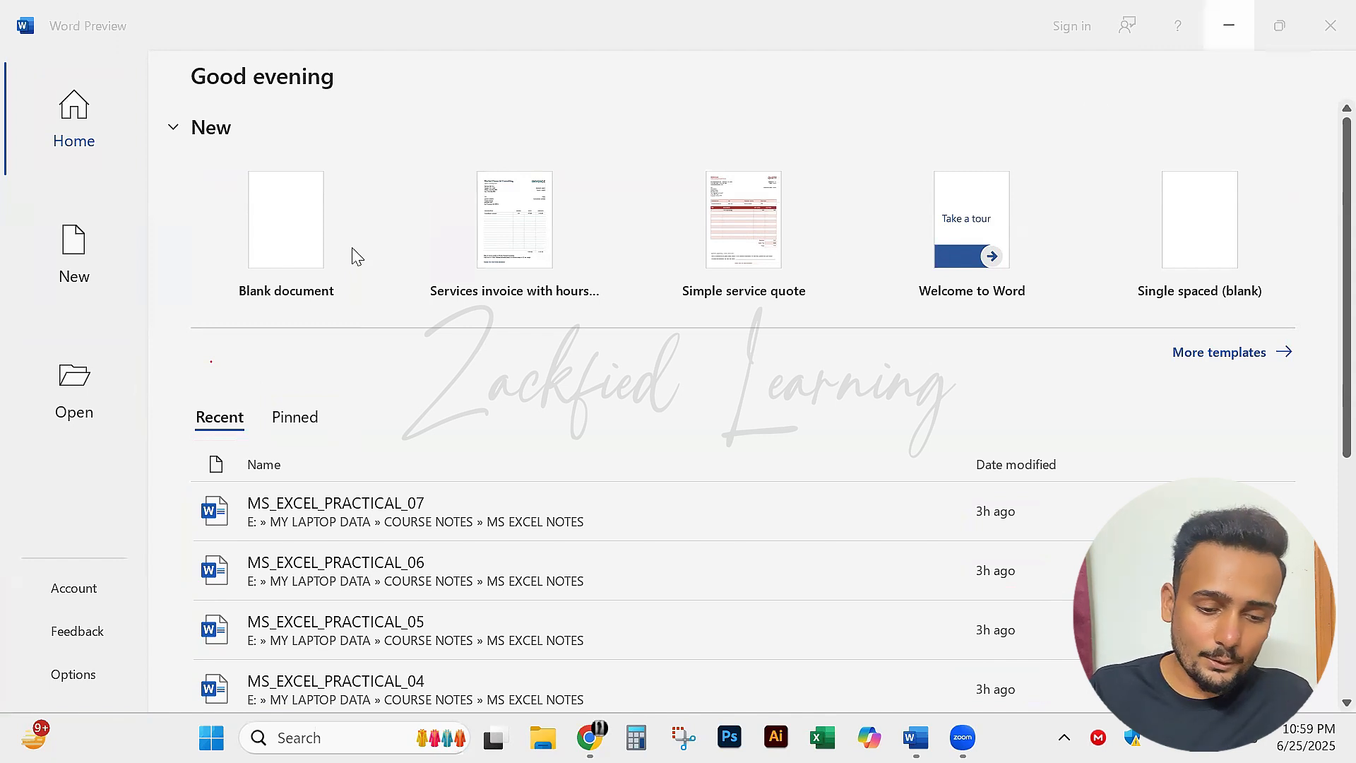
Create a new blank document from the start screen and close the panel that covers part of the page.
{"action": "left_click", "coordinate": [286, 248]}
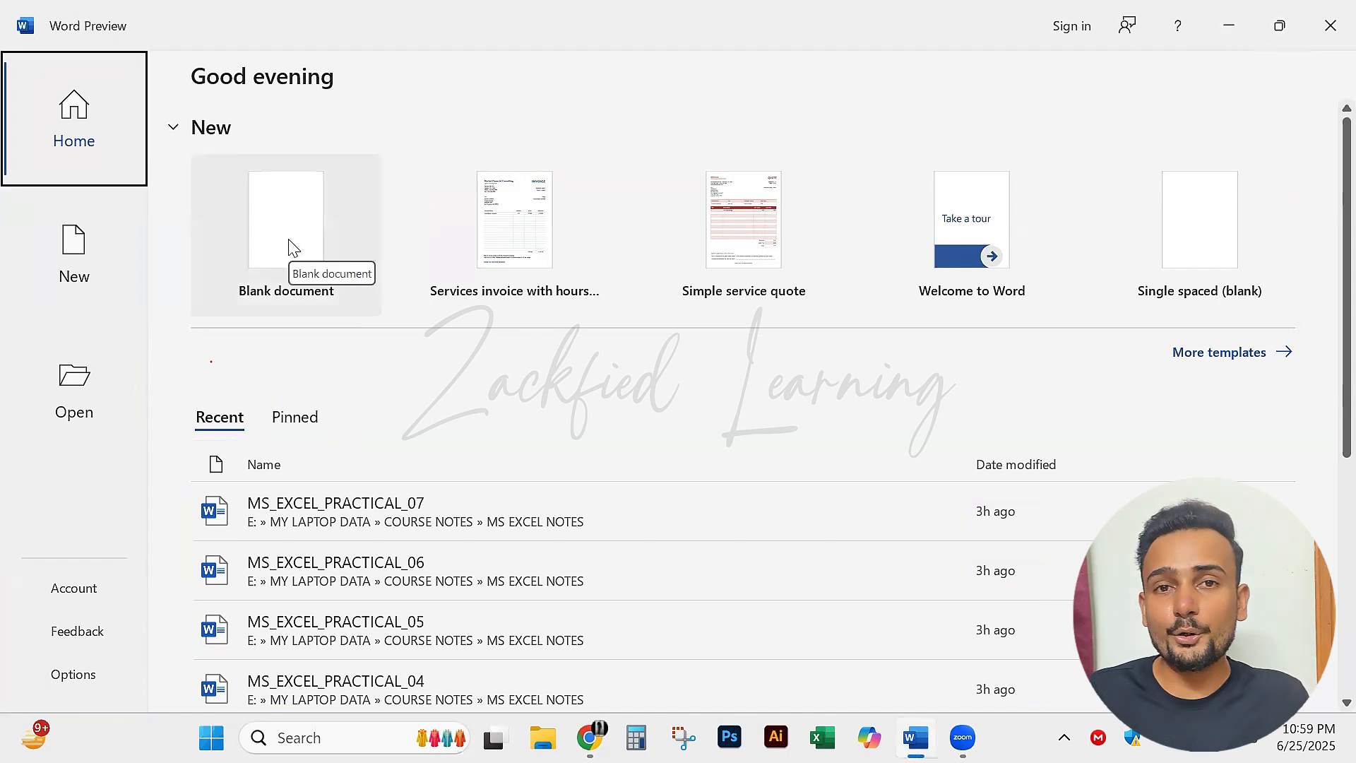
{"action": "left_click", "coordinate": [286, 247]}
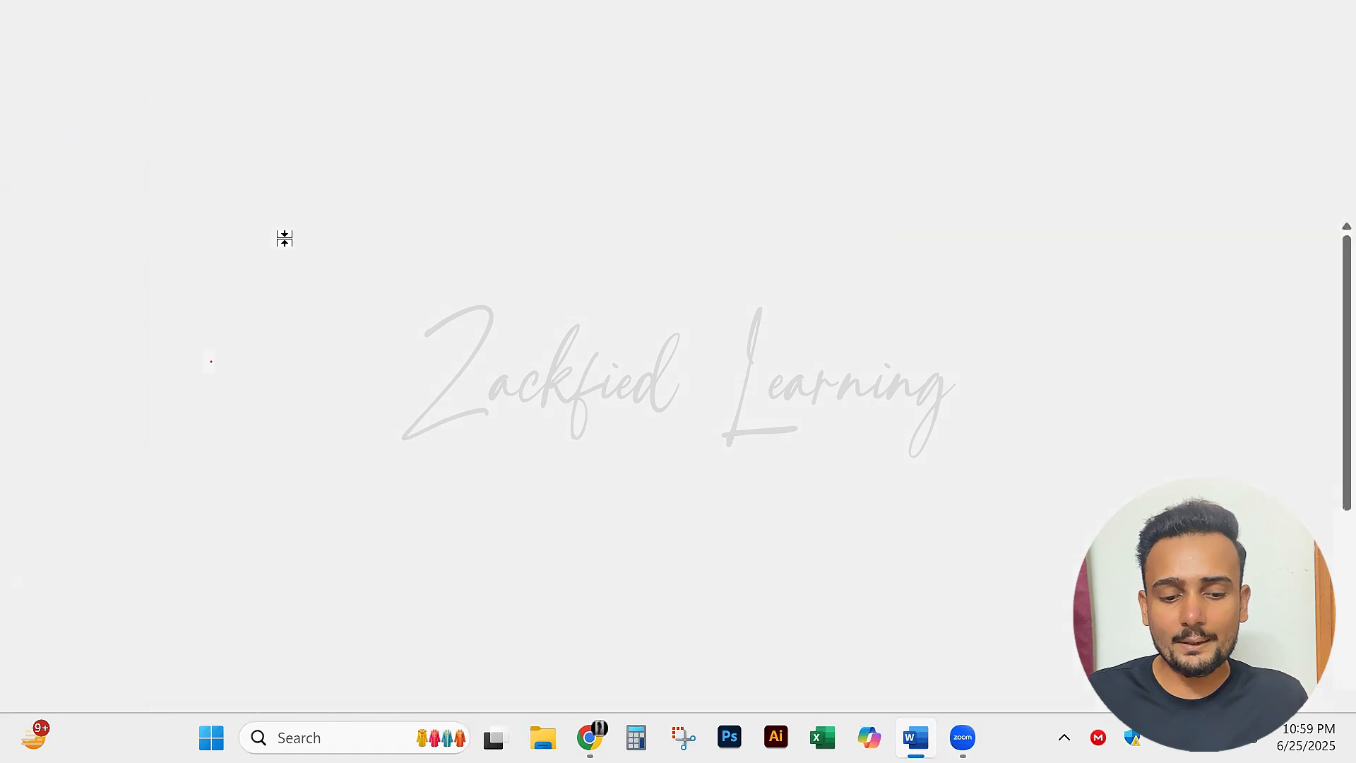
{"action": "key", "text": "super+a"}
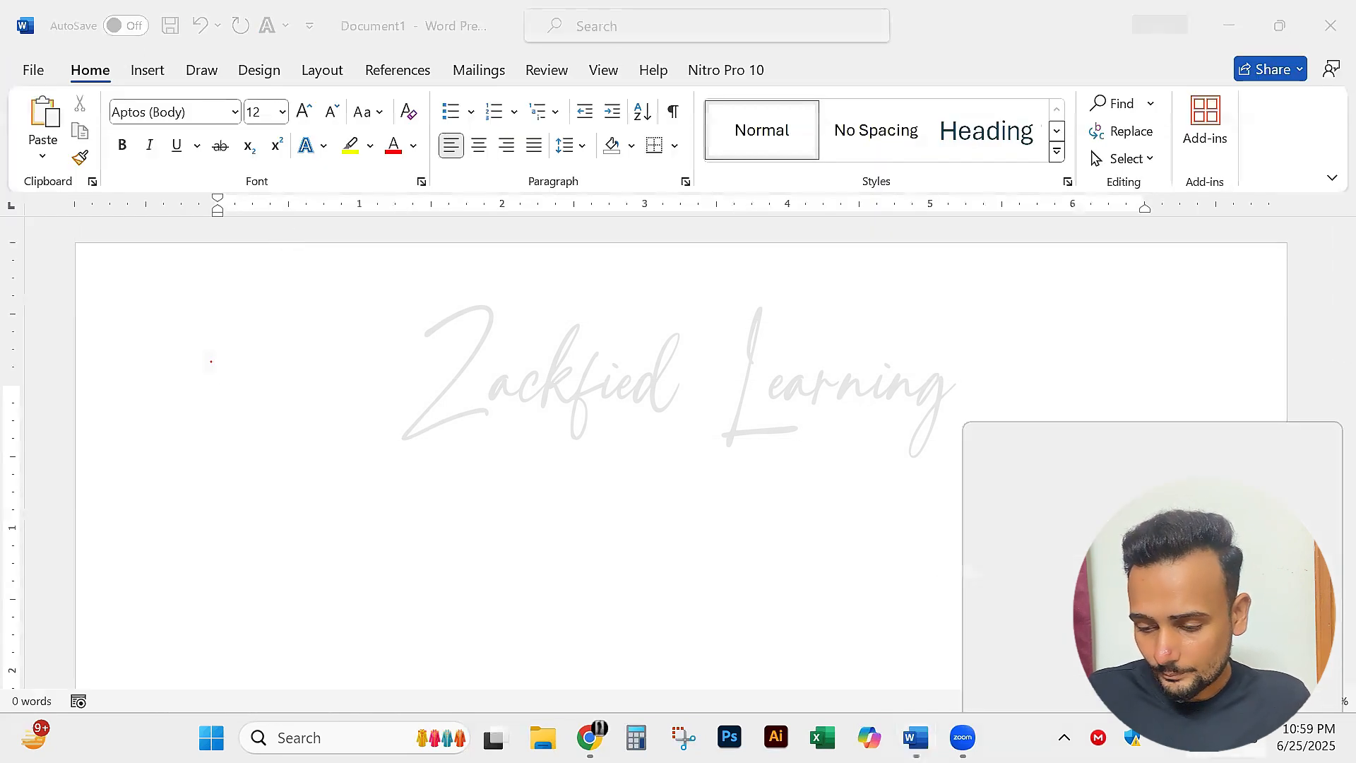
{"action": "left_click", "coordinate": [744, 516]}
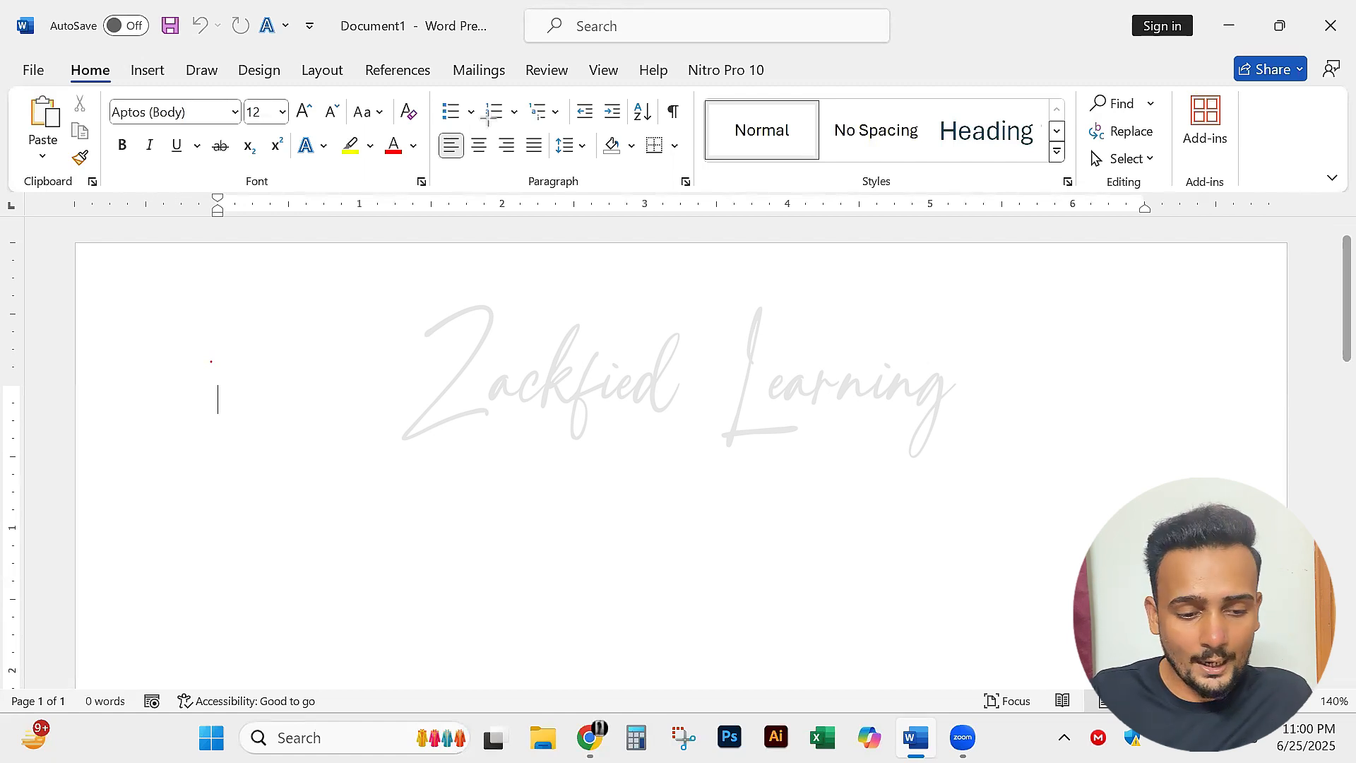
Outline the ribbon's row of tab names and its command groups with boxes, and add check marks above Insert, Home, Draw and Layout.
{"action": "mouse_move", "coordinate": [16, 56]}
{"action": "left_mouse_down"}
{"action": "mouse_move", "coordinate": [691, 60]}
{"action": "mouse_move", "coordinate": [811, 85]}
{"action": "mouse_move", "coordinate": [680, 86]}
{"action": "left_mouse_up"}
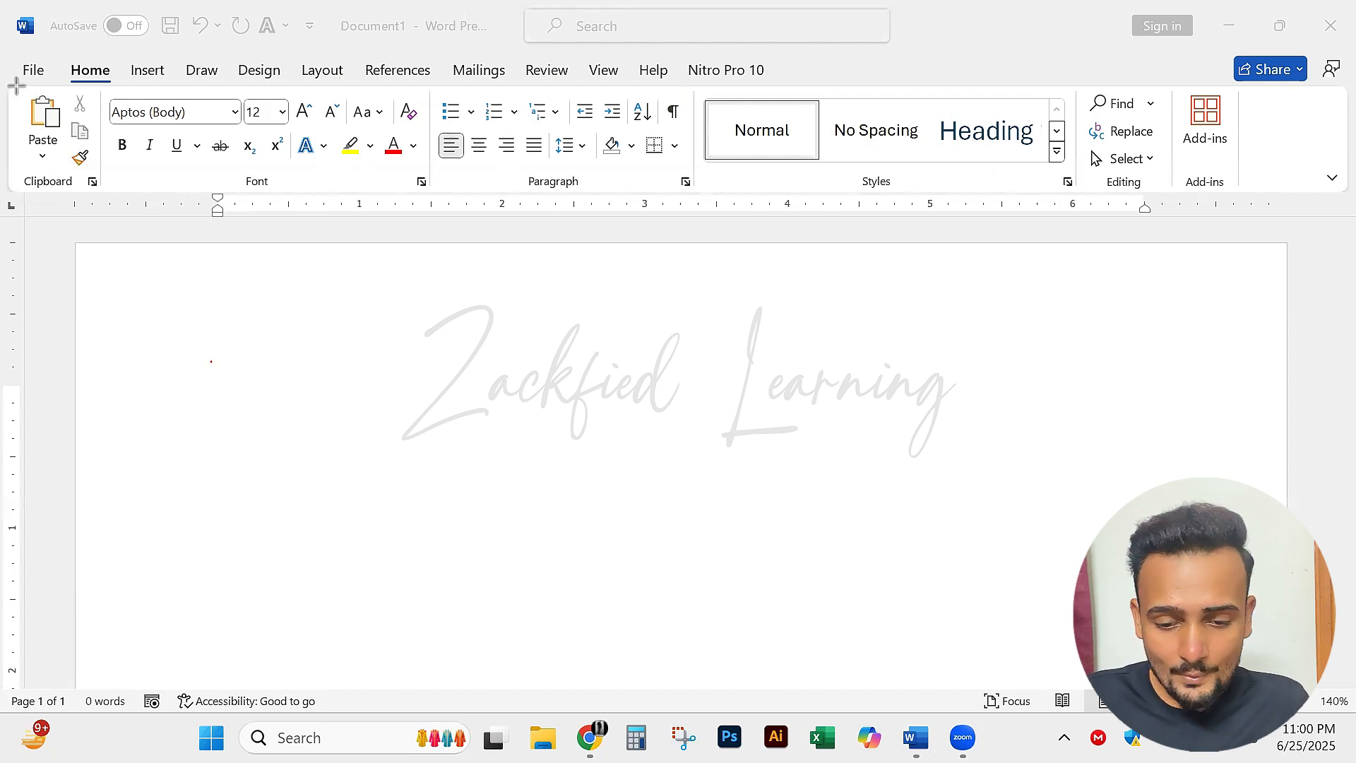
{"action": "left_click_drag", "start_coordinate": [17, 86], "coordinate": [1289, 199]}
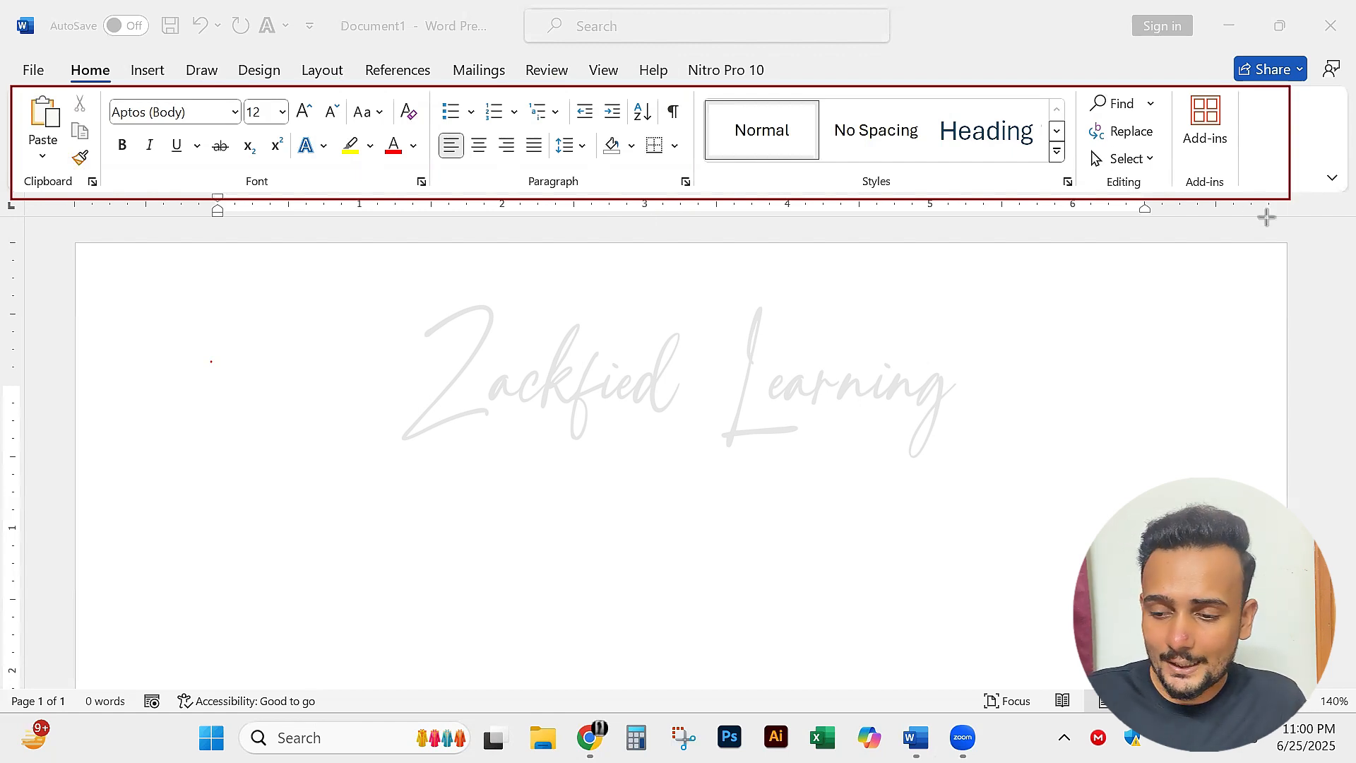
{"action": "left_click", "coordinate": [161, 62]}
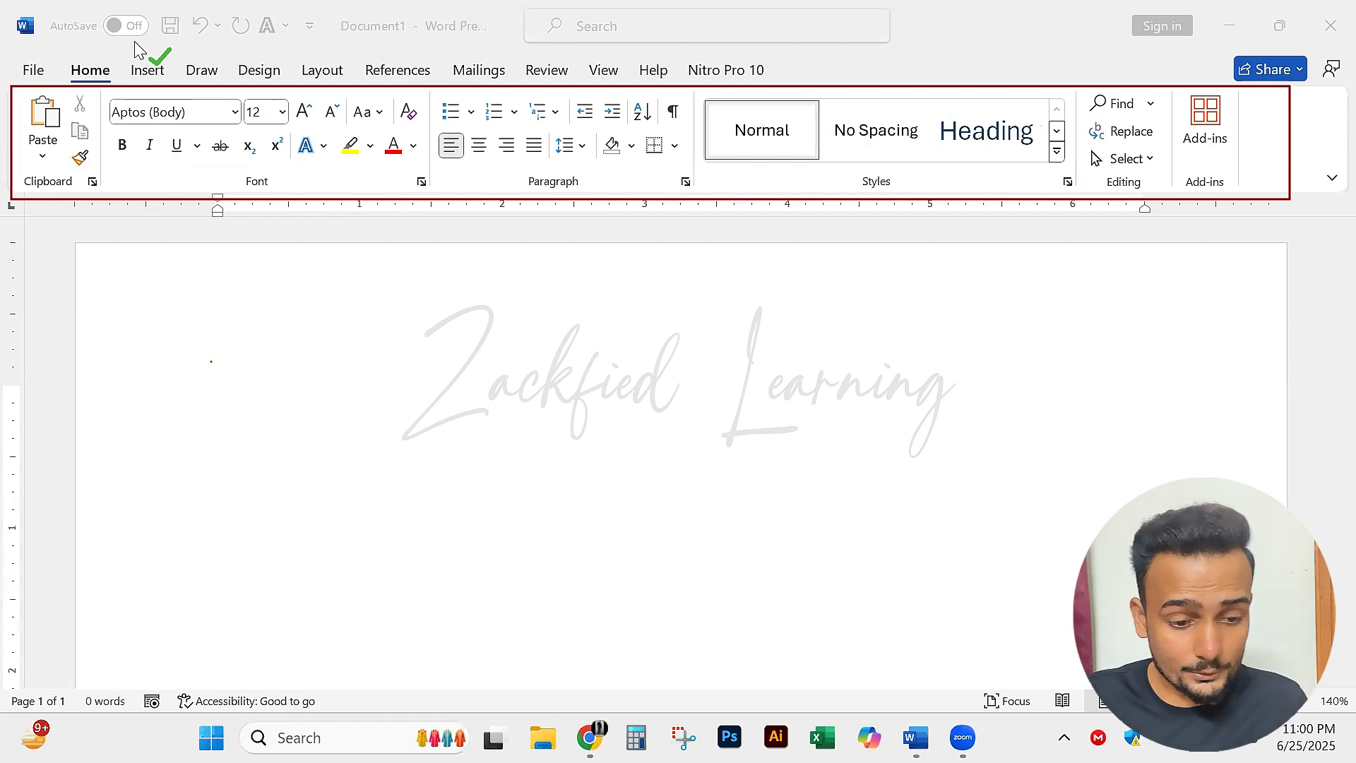
{"action": "left_click", "coordinate": [85, 55]}
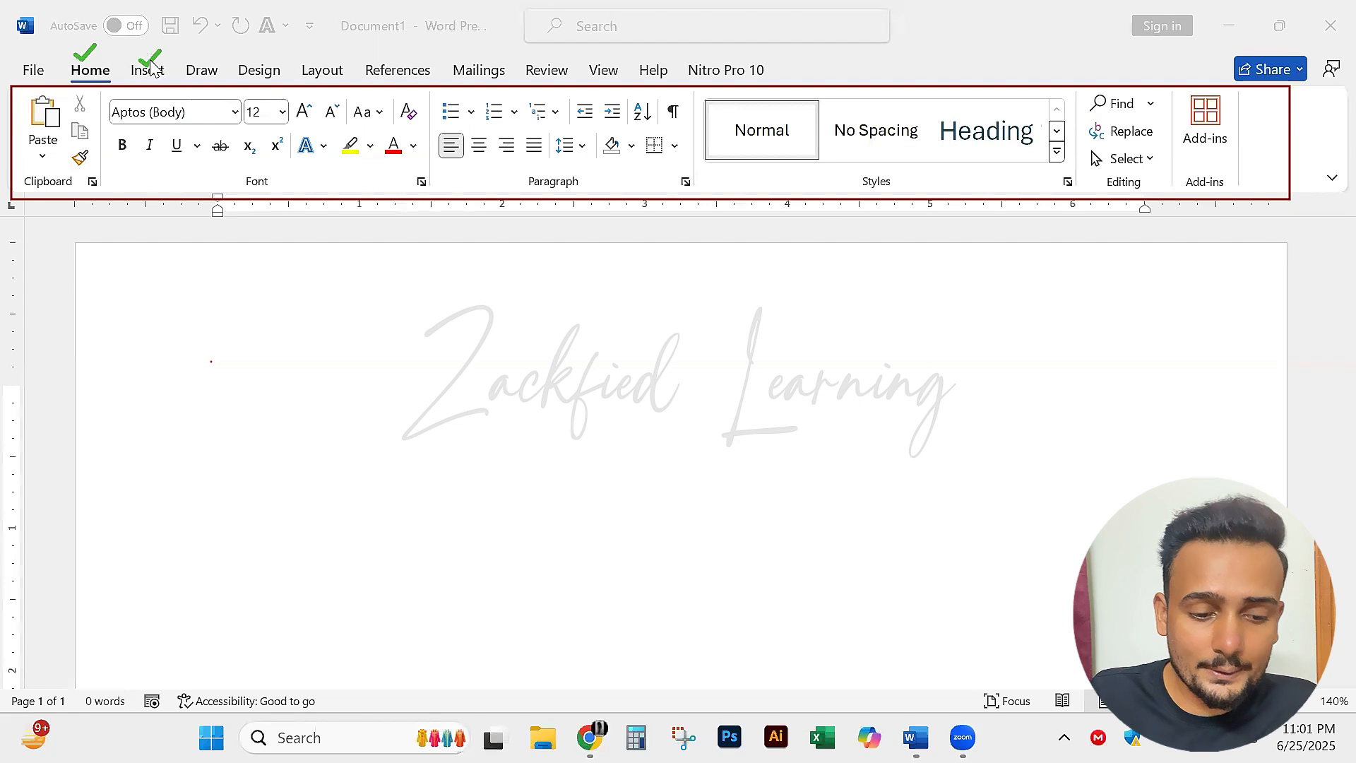
{"action": "left_click", "coordinate": [207, 60]}
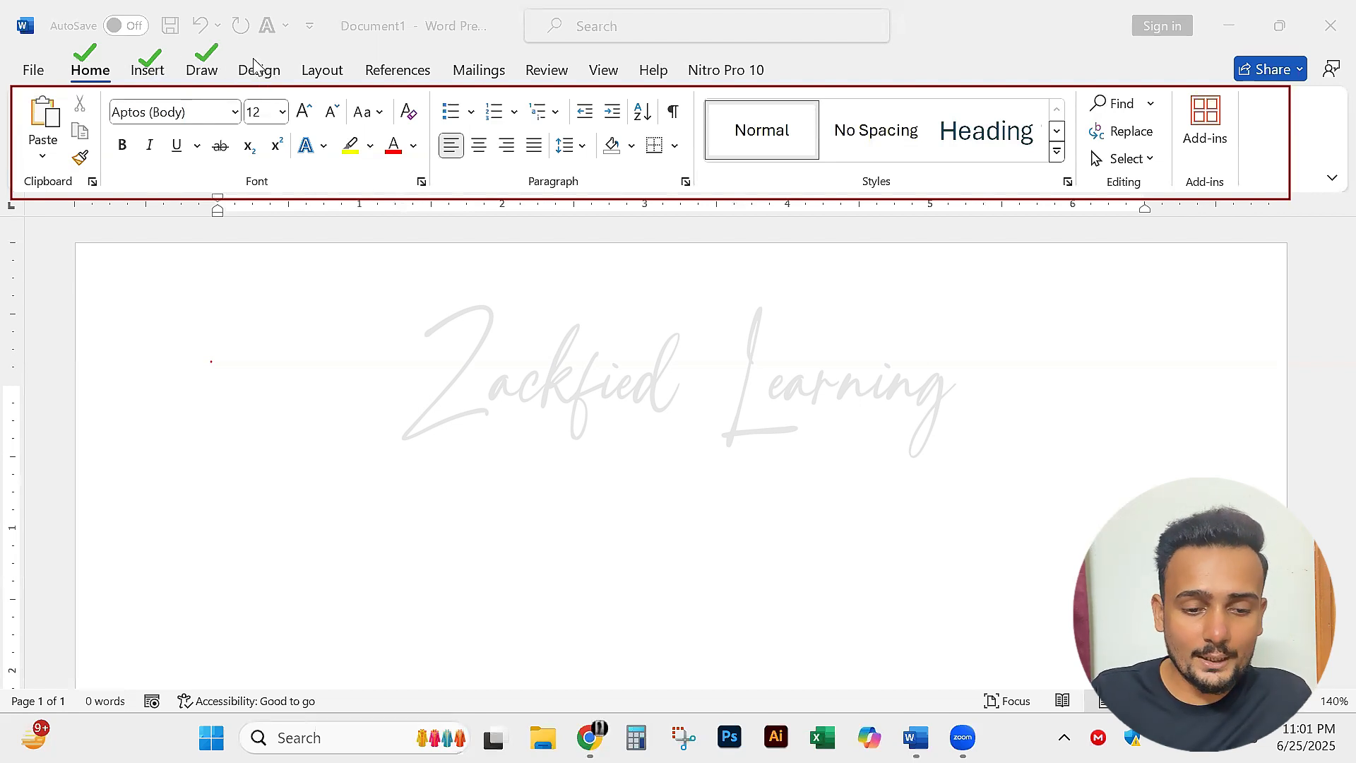
{"action": "left_click", "coordinate": [330, 61]}
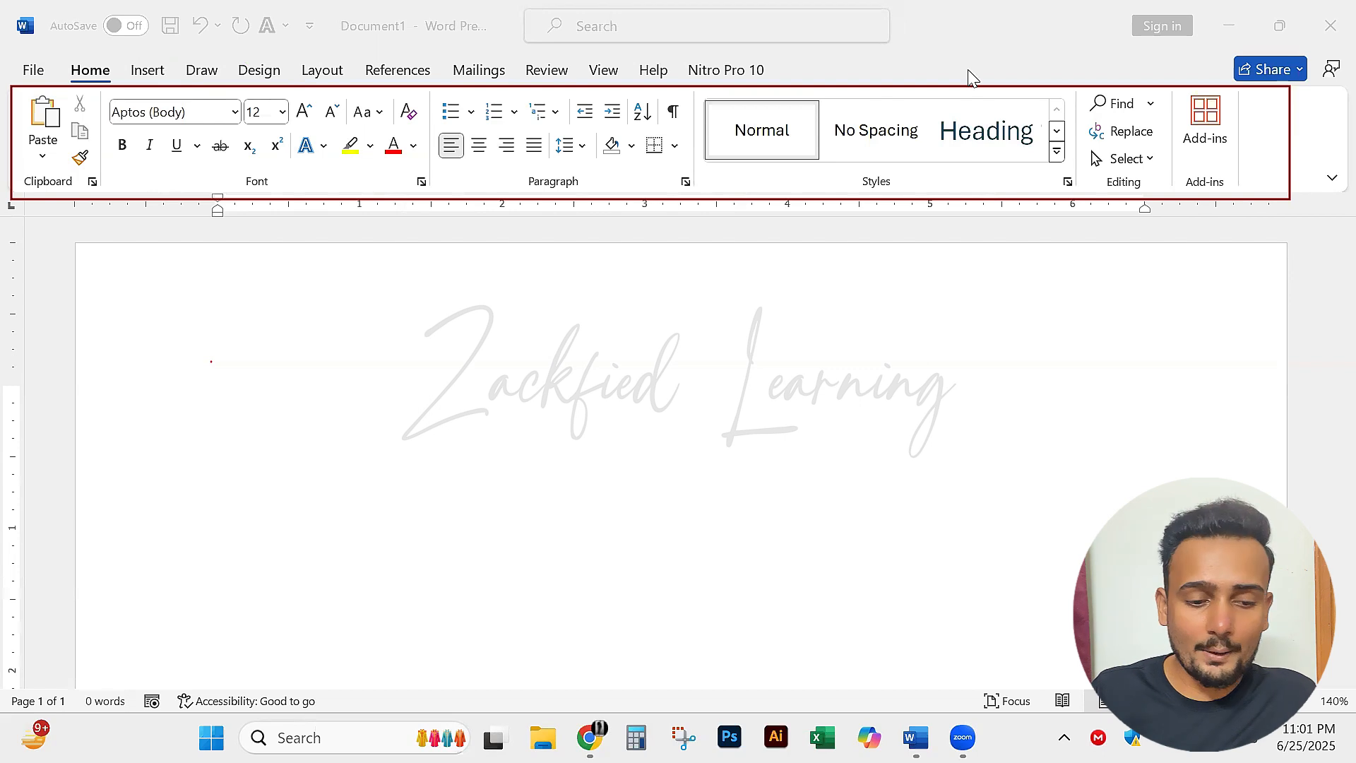
Look through the Insert, Draw and Design commands in turn and return to the Home commands.
{"action": "left_click", "coordinate": [155, 74]}
{"action": "left_click", "coordinate": [195, 73]}
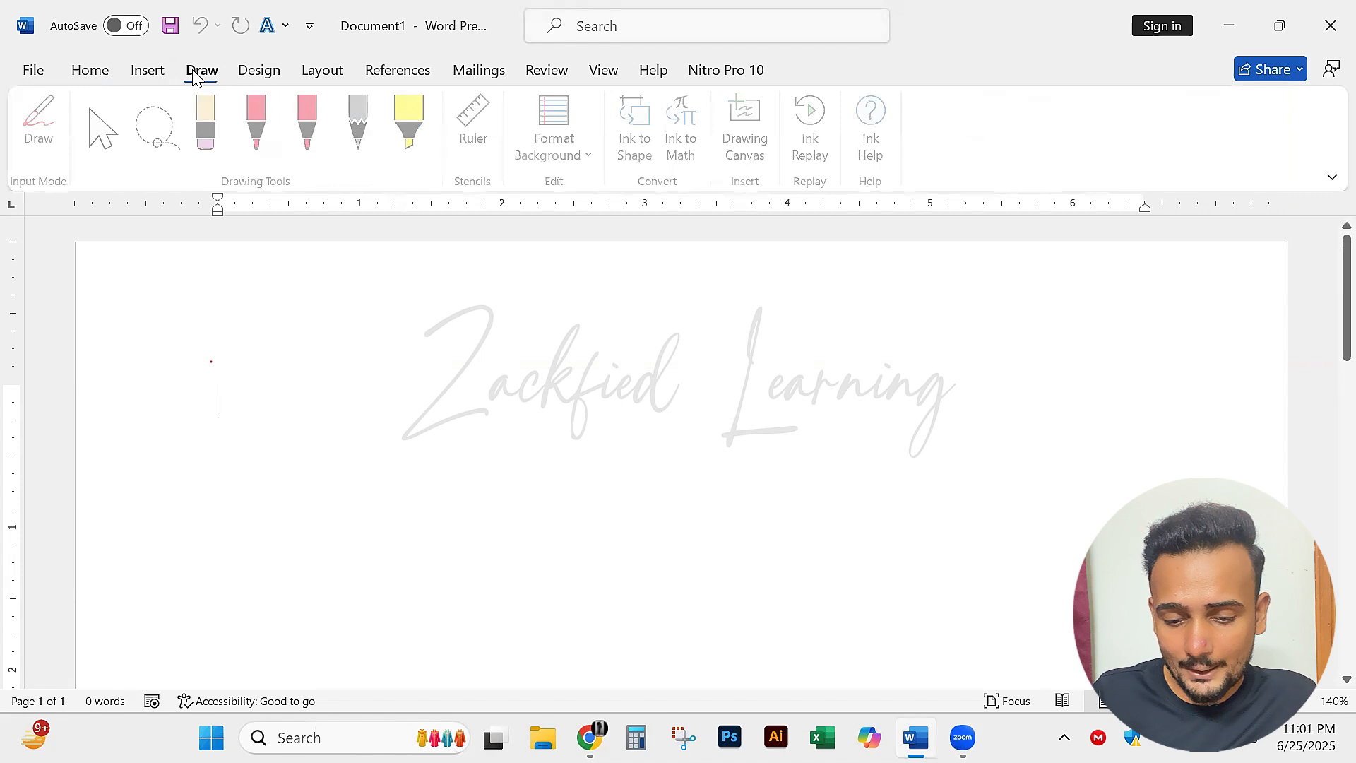
{"action": "left_click", "coordinate": [251, 79]}
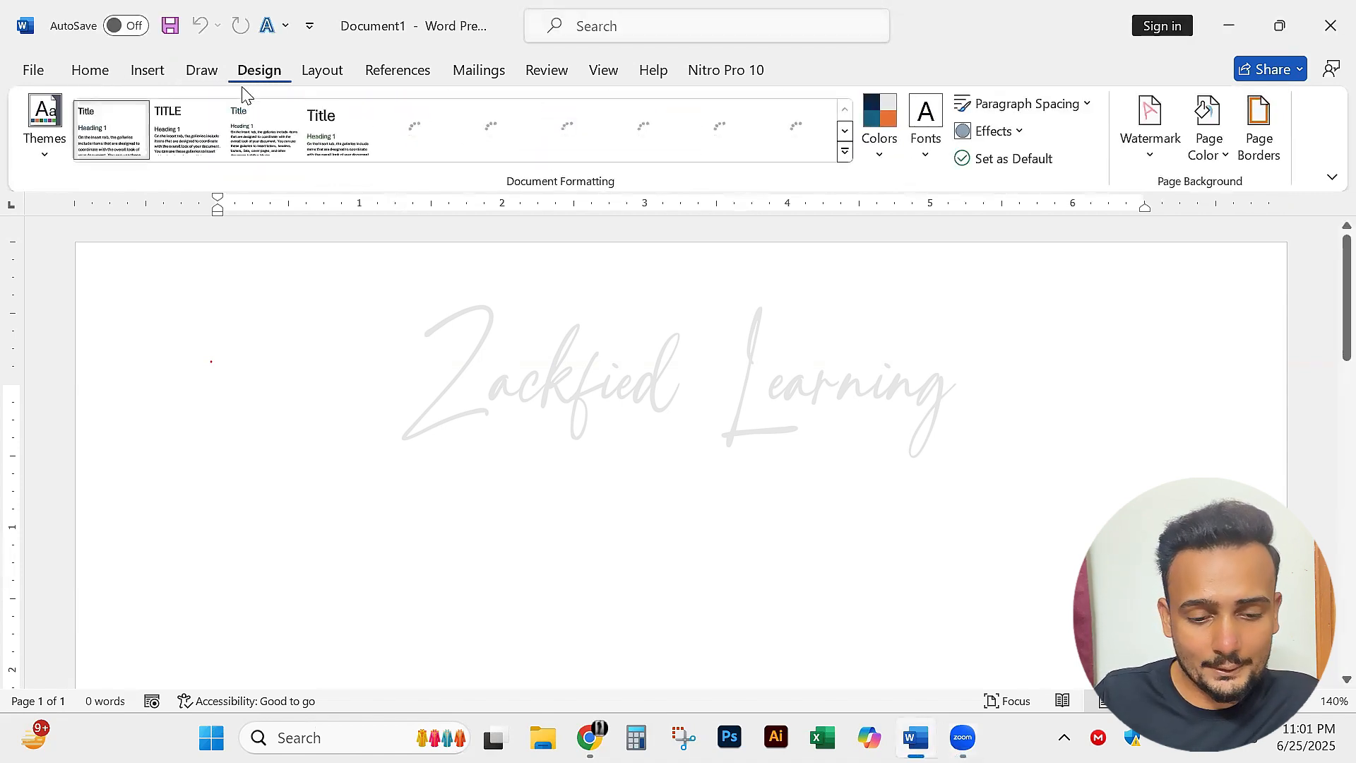
{"action": "left_click", "coordinate": [86, 72]}
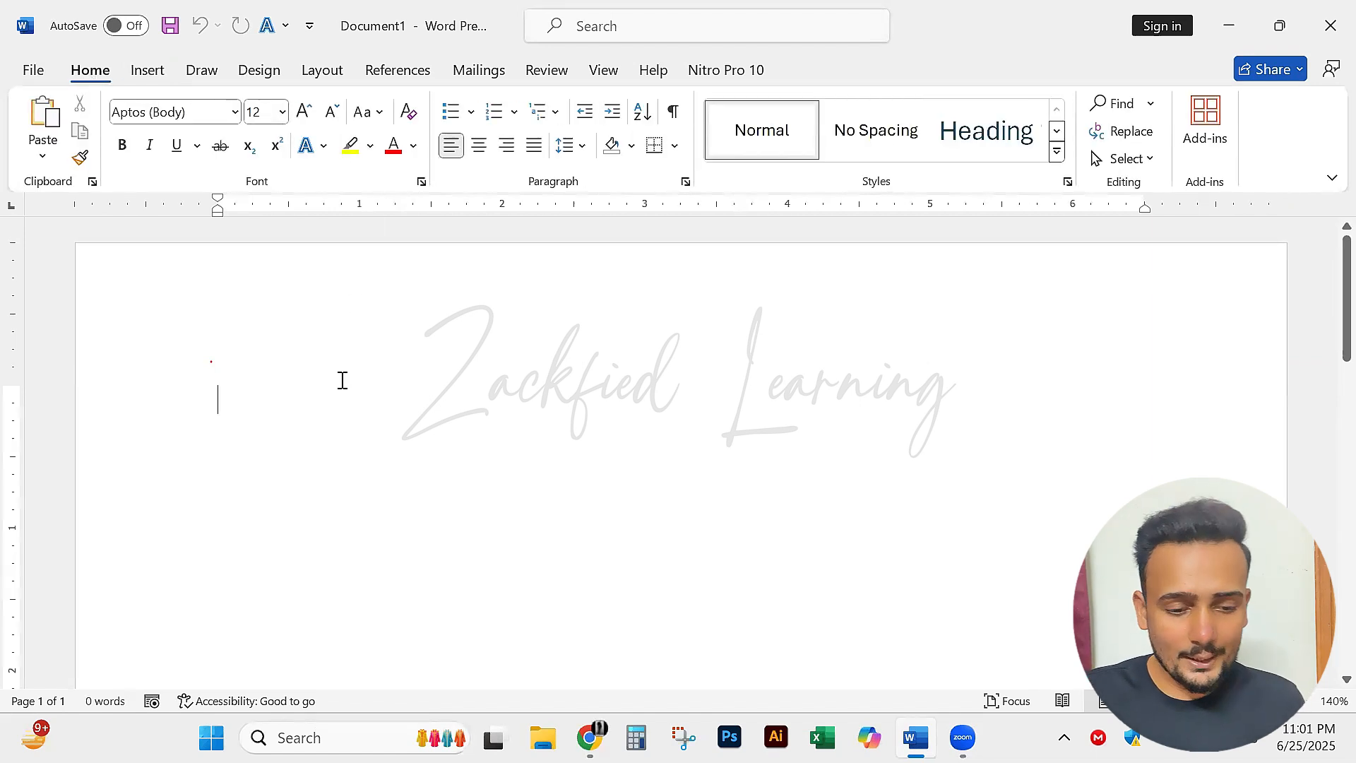
Enter a first name on the first line of the page, select all of it and clear the selection.
{"action": "type", "text": "Zack"}
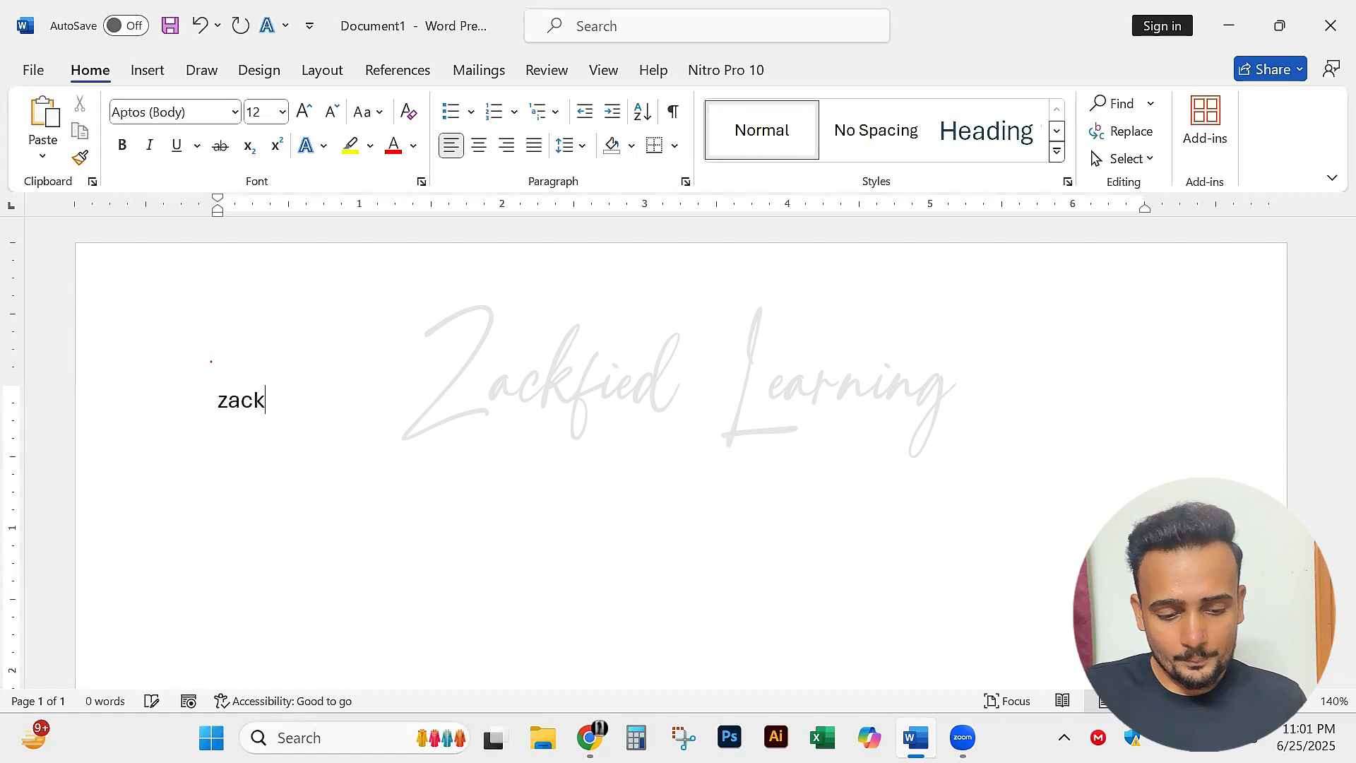
{"action": "key", "text": "ctrl+a"}
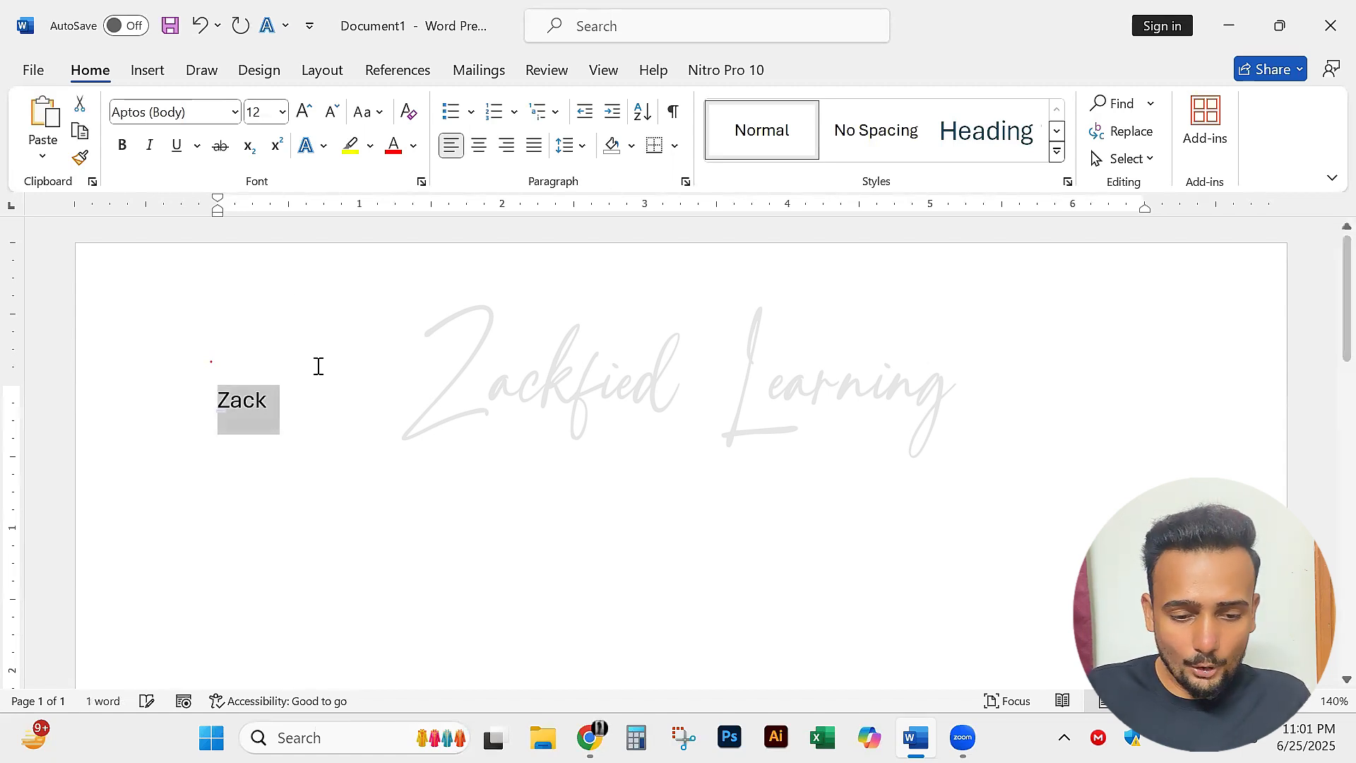
{"action": "left_click", "coordinate": [320, 406]}
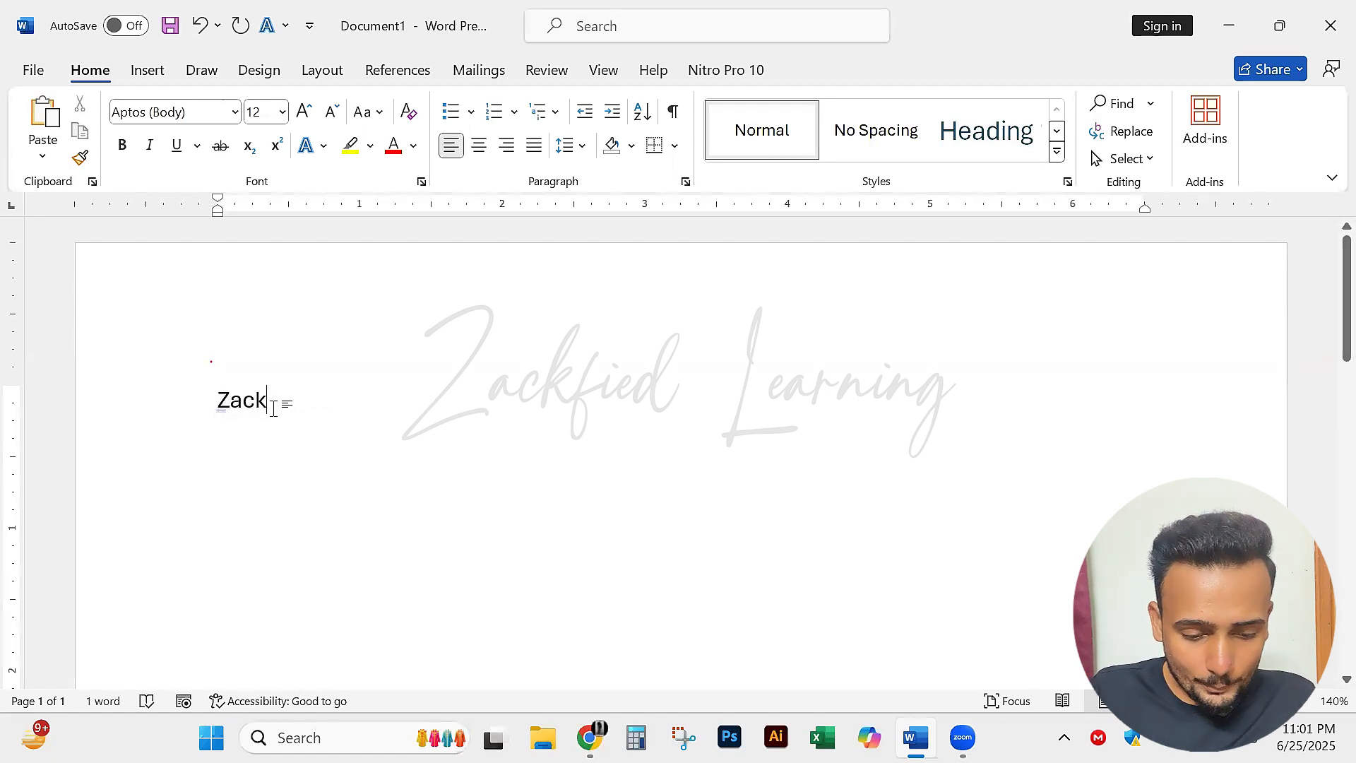
Select the name, look at the available fonts without choosing one, and set its font size to 72.
{"action": "left_click_drag", "start_coordinate": [277, 404], "coordinate": [201, 406]}
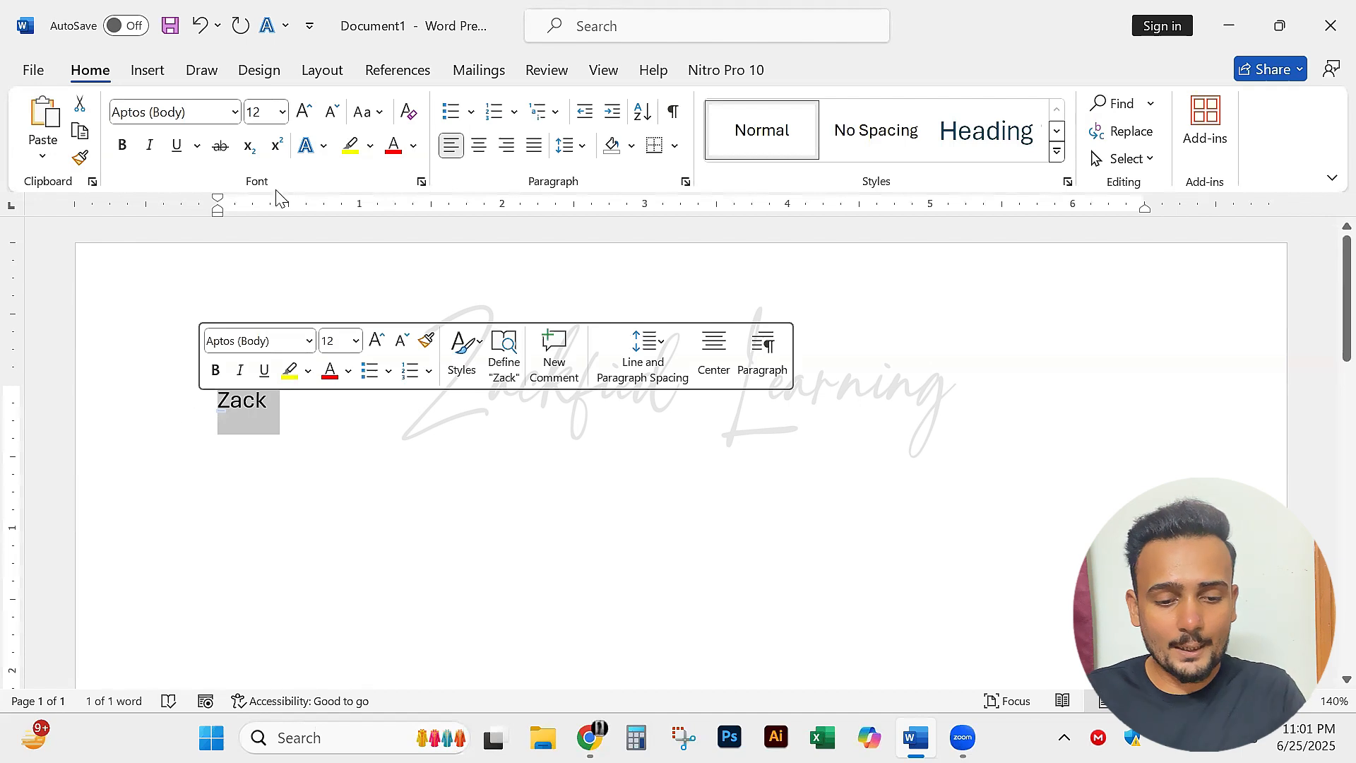
{"action": "left_click", "coordinate": [233, 112]}
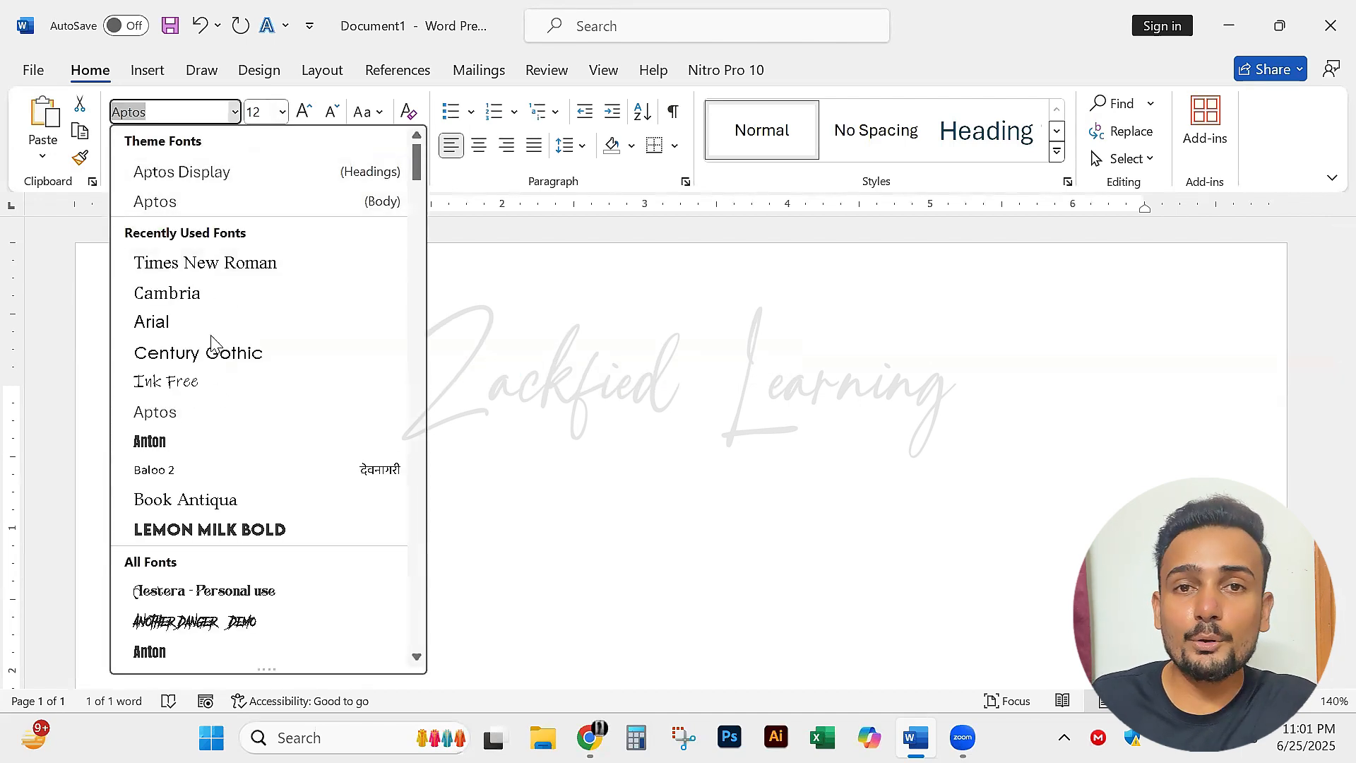
{"action": "left_click", "coordinate": [235, 111]}
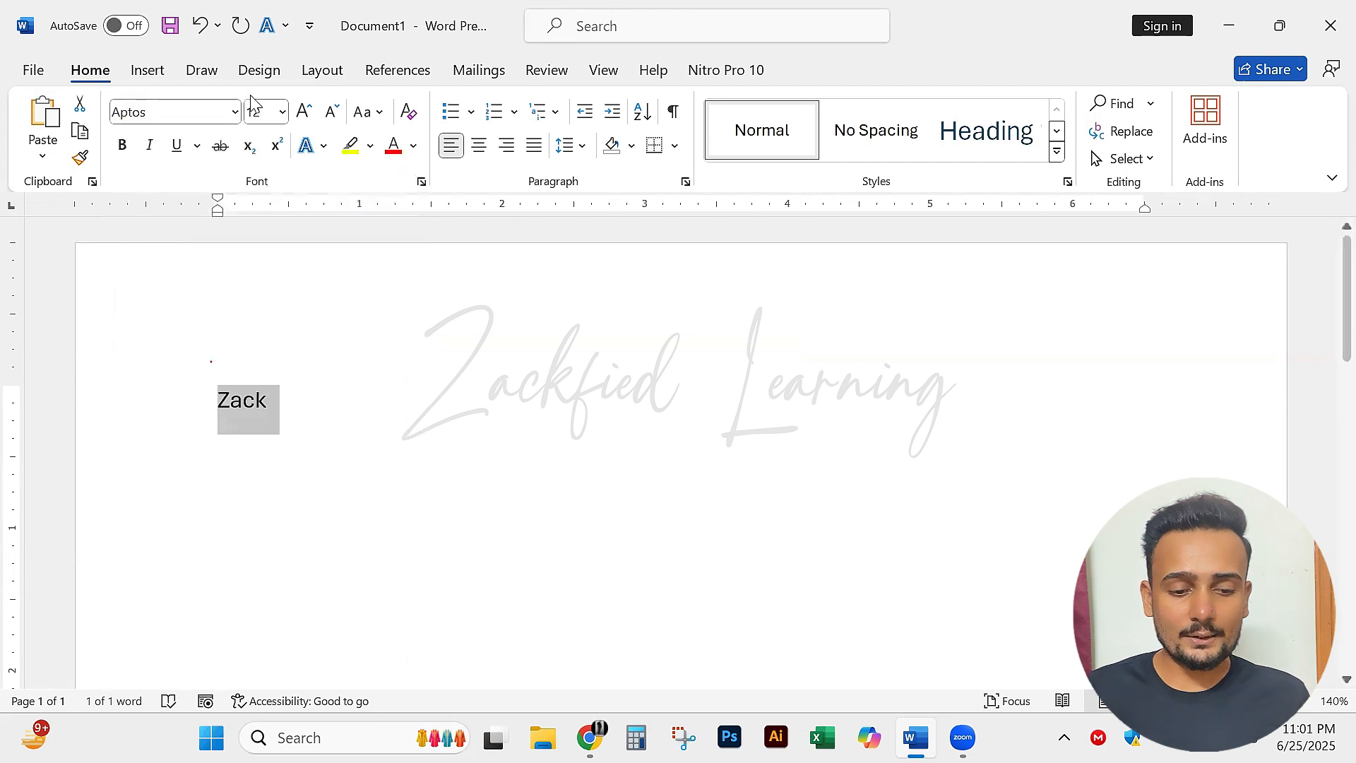
{"action": "left_click", "coordinate": [282, 112]}
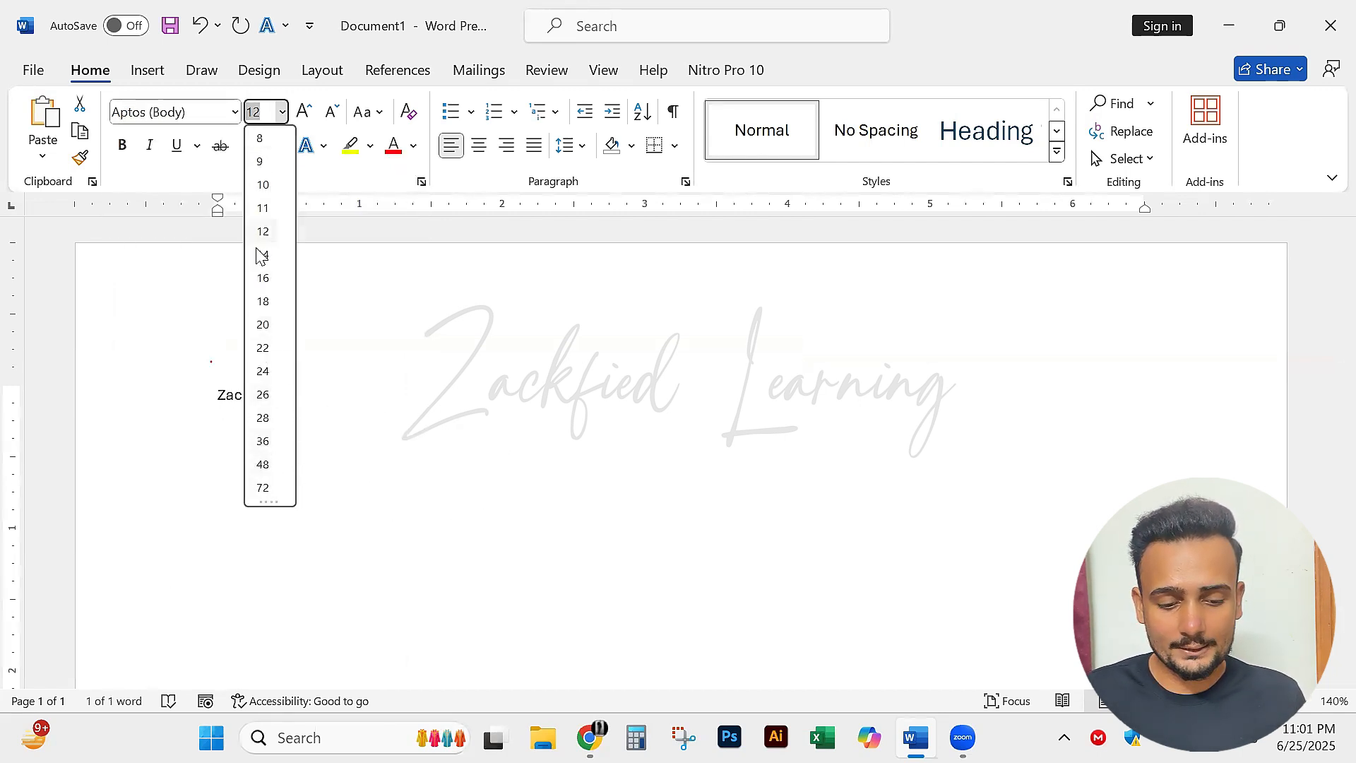
{"action": "left_click", "coordinate": [264, 493]}
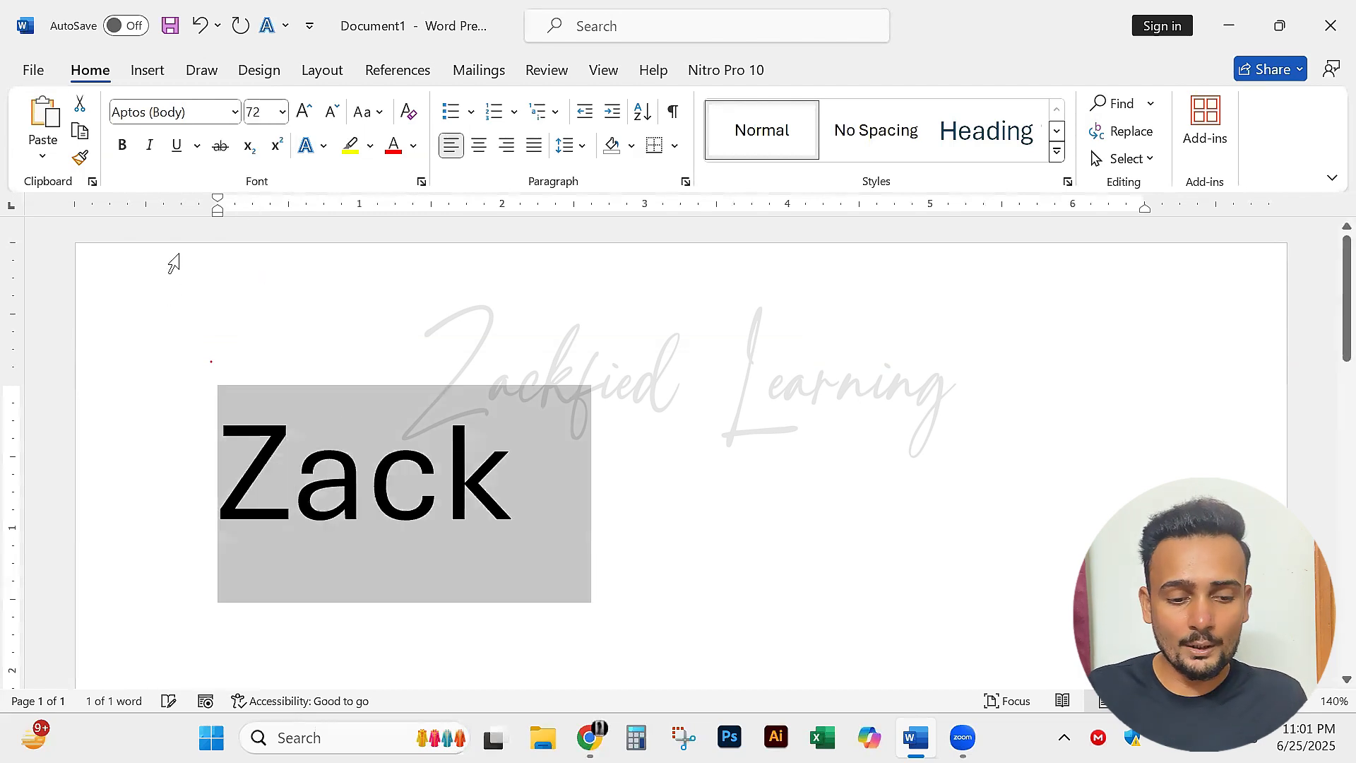
Set the selected name's font size to the custom value 100.
{"action": "left_click", "coordinate": [282, 113]}
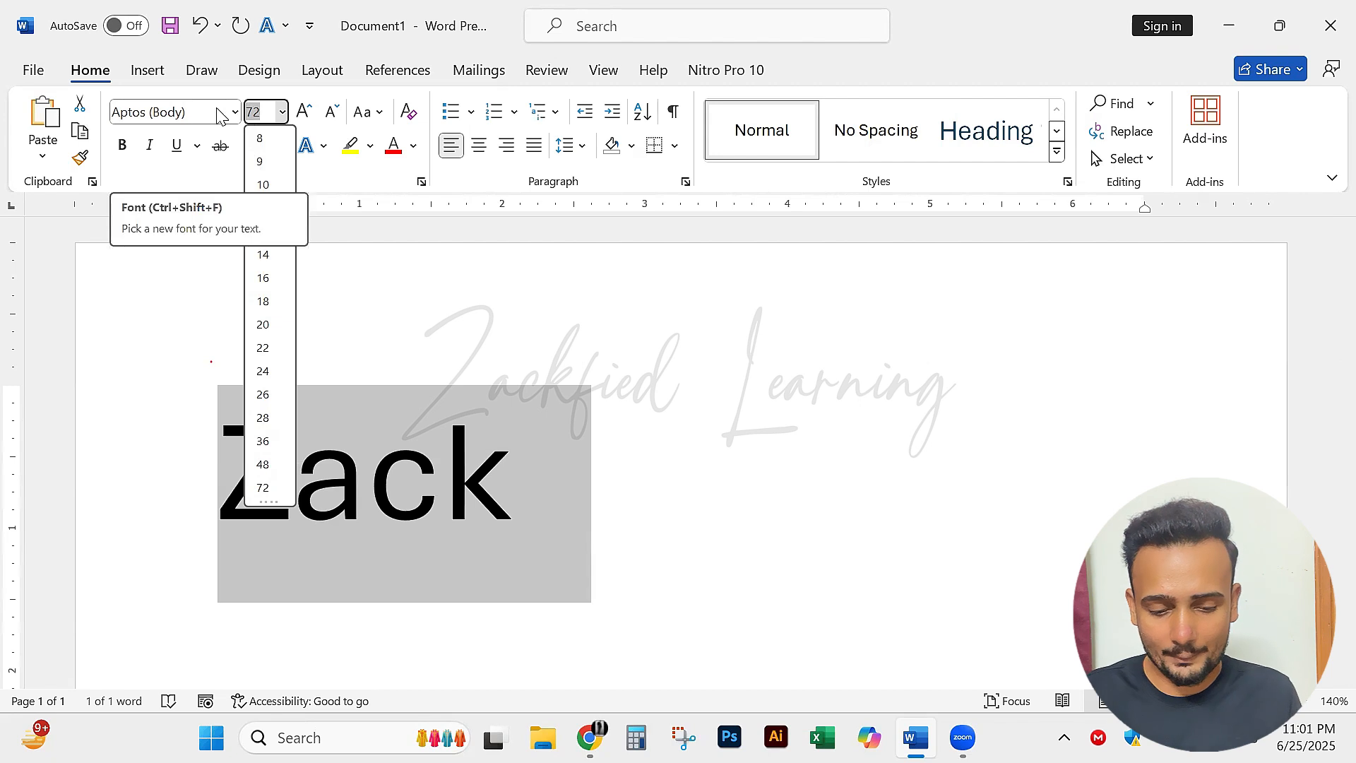
{"action": "type", "text": "100"}
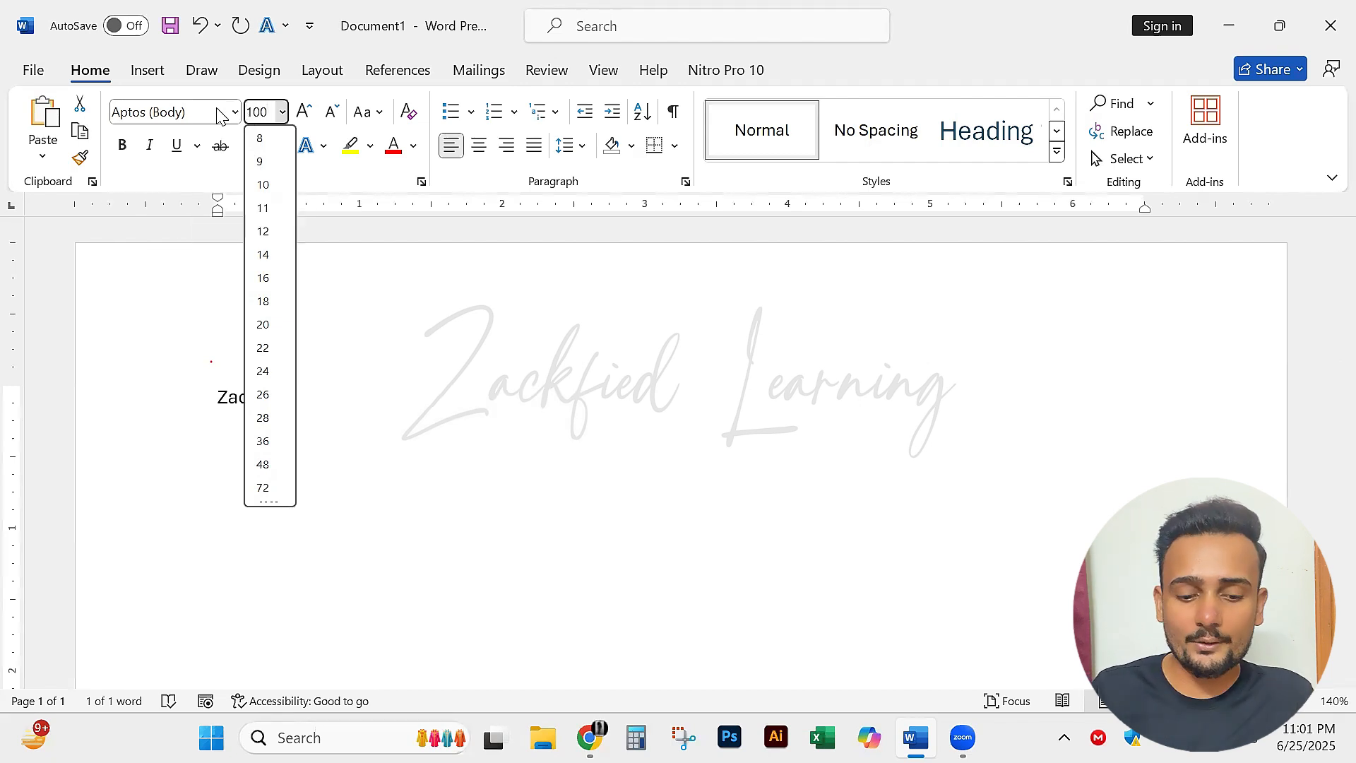
{"action": "key", "text": "Return"}
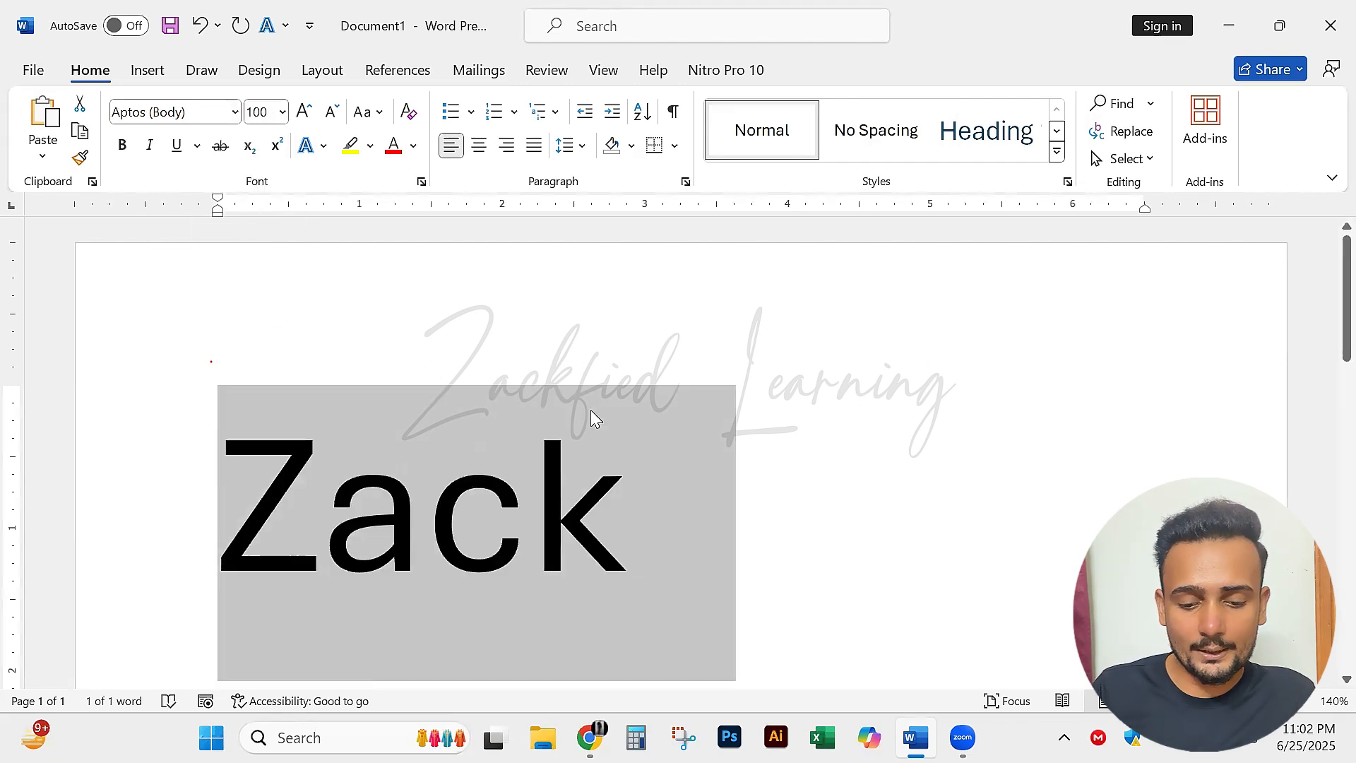
Demonstrate selecting the middle letters and the whole name in the page, clearing the selection each time.
{"action": "left_click", "coordinate": [591, 411]}
{"action": "left_click_drag", "start_coordinate": [505, 509], "coordinate": [284, 505]}
{"action": "left_click", "coordinate": [388, 525]}
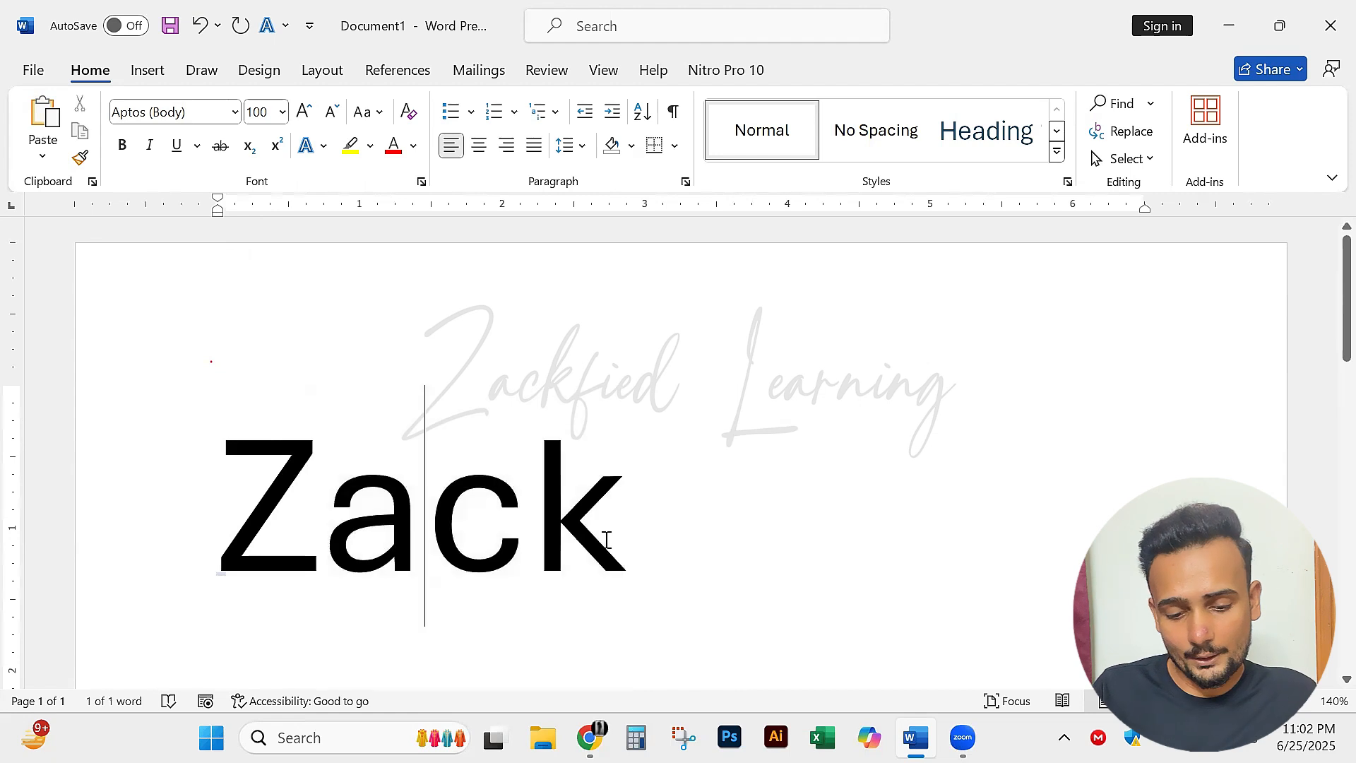
{"action": "left_click_drag", "start_coordinate": [621, 545], "coordinate": [227, 540]}
{"action": "left_click", "coordinate": [674, 592]}
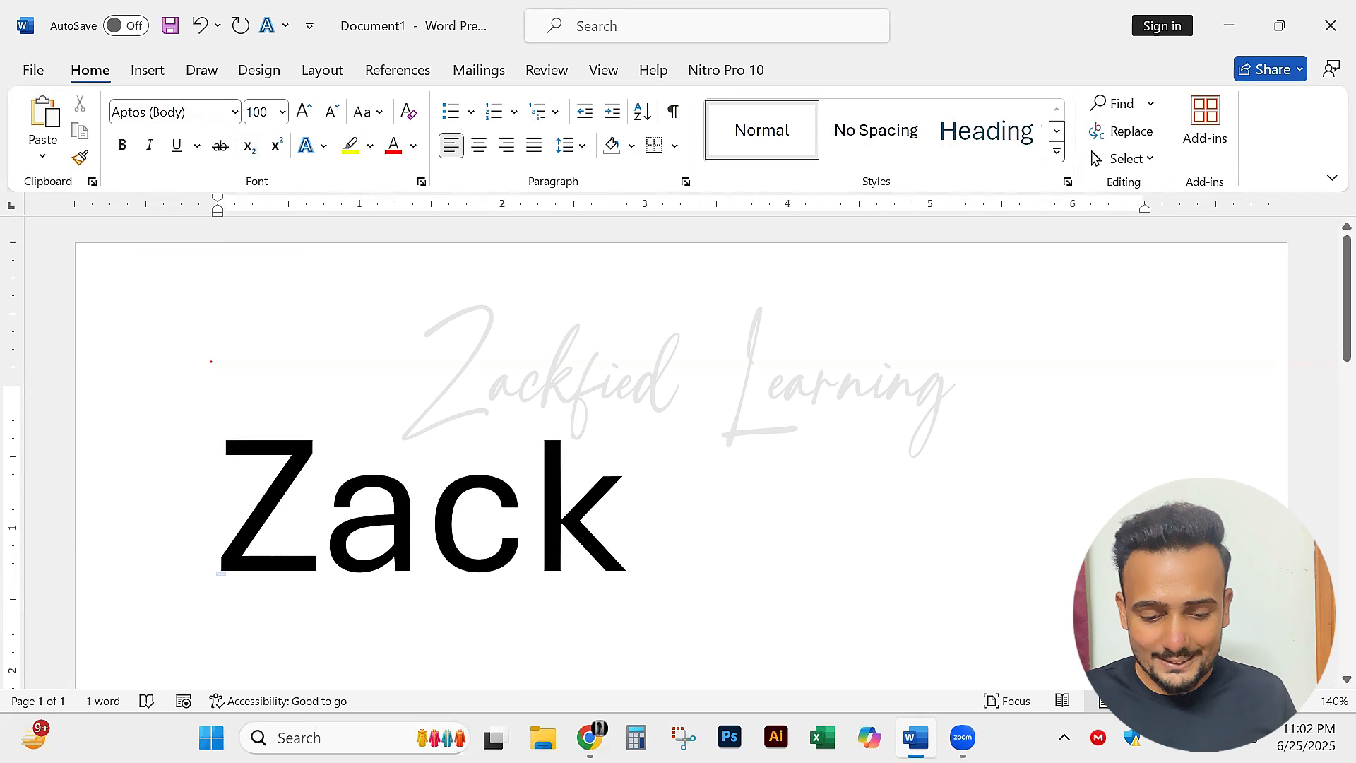
Select the whole name and change its font to LEMON MILK Bold.
{"action": "left_click_drag", "start_coordinate": [618, 550], "coordinate": [203, 530]}
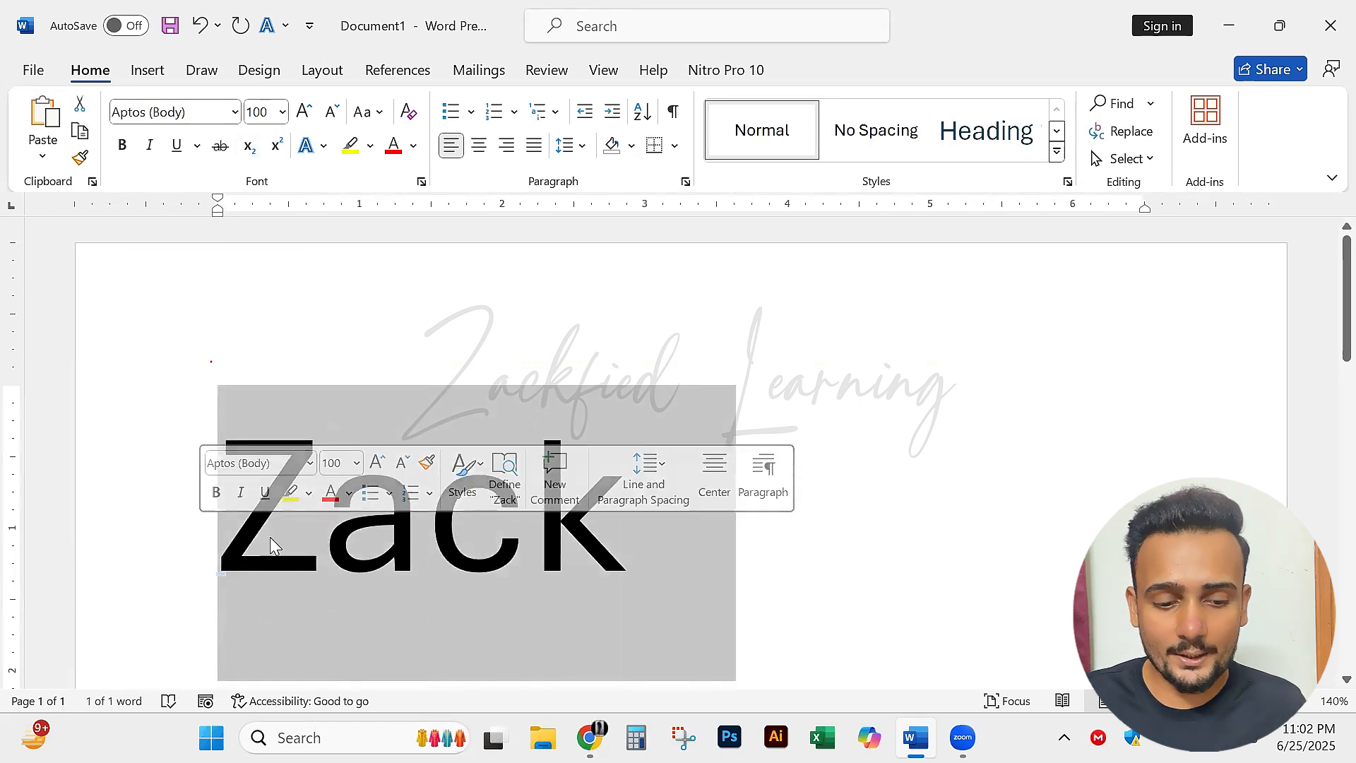
{"action": "left_click", "coordinate": [235, 113]}
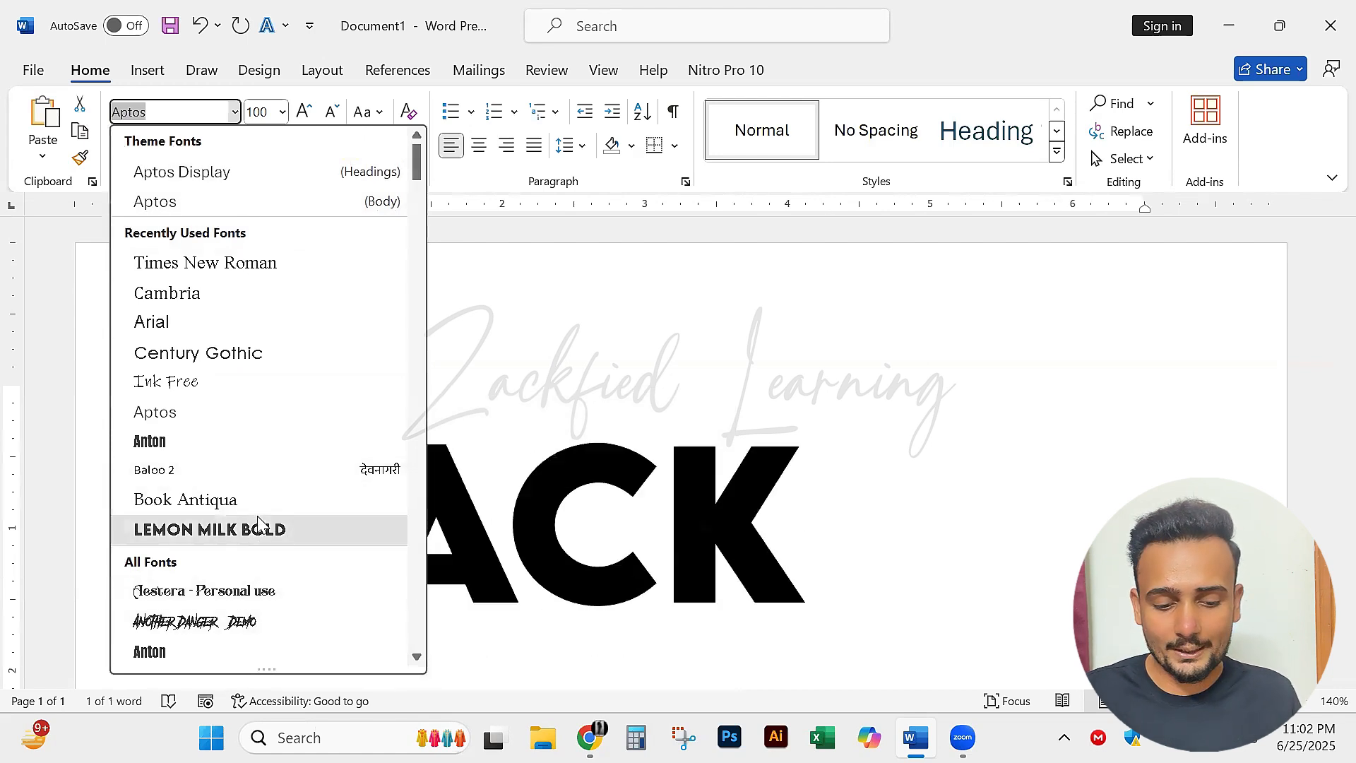
{"action": "left_click", "coordinate": [262, 531]}
{"action": "left_click", "coordinate": [867, 513]}
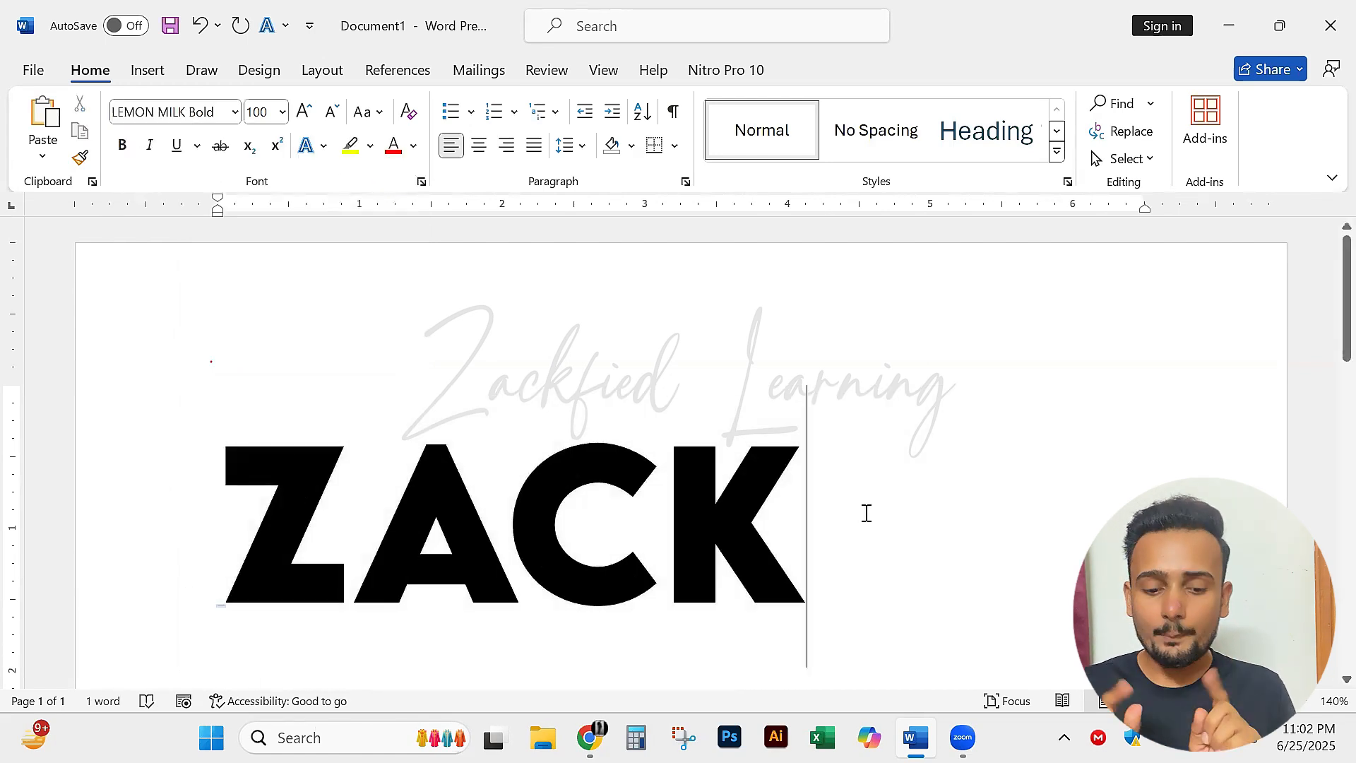
Demonstrate selecting the name from the keyboard, and with all of it selected set the font size to 12.
{"action": "key", "text": "ctrl+a"}
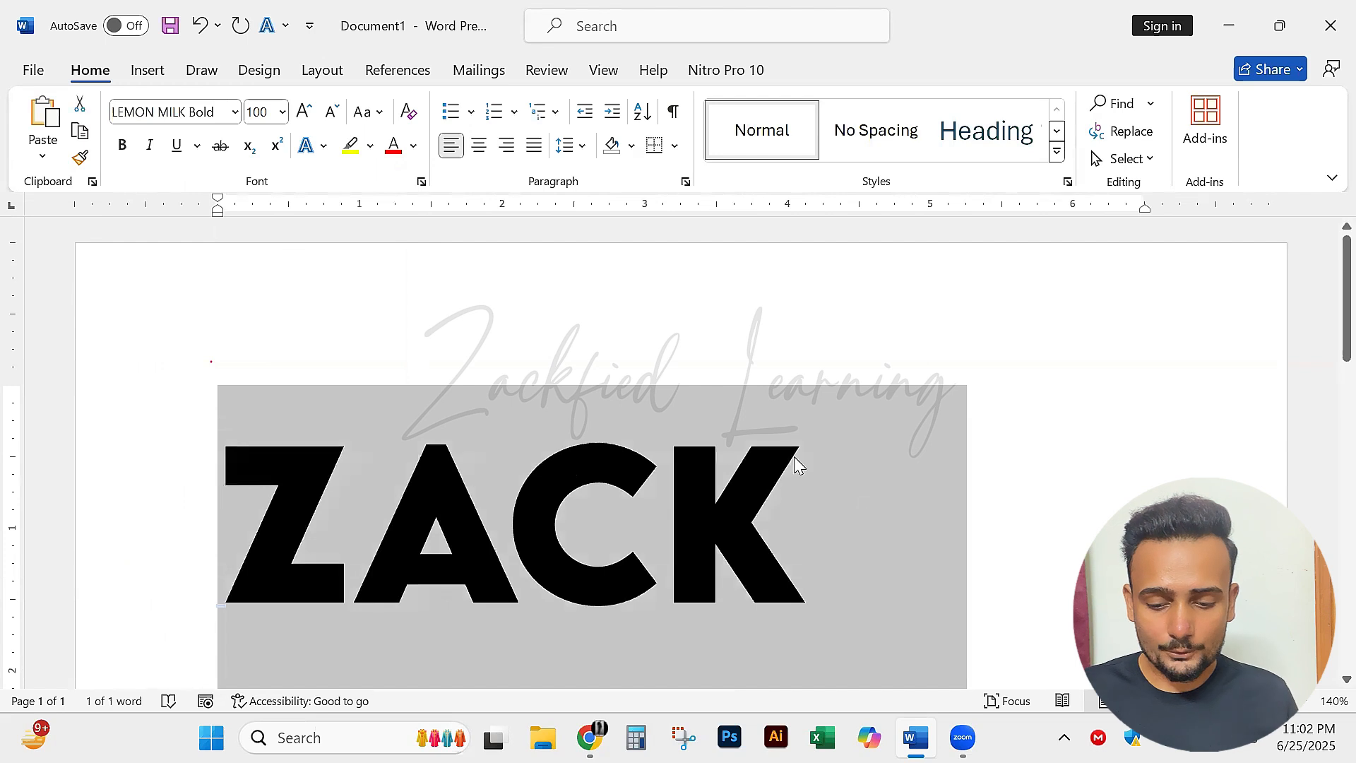
{"action": "key", "text": "Right"}
{"action": "key", "text": "shift+Left"}
{"action": "key", "text": "shift+Left"}
{"action": "key", "text": "shift+Left"}
{"action": "key", "text": "ctrl+a"}
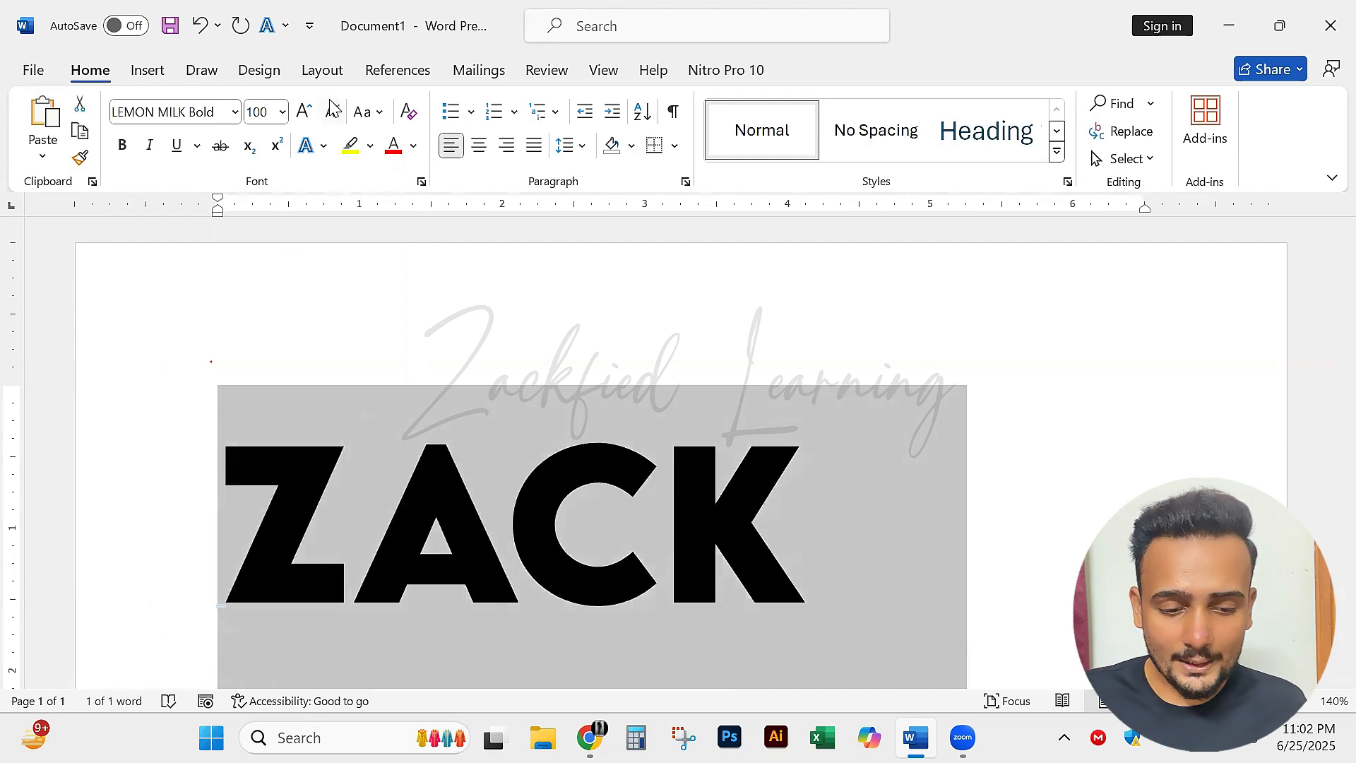
{"action": "left_click", "coordinate": [280, 113]}
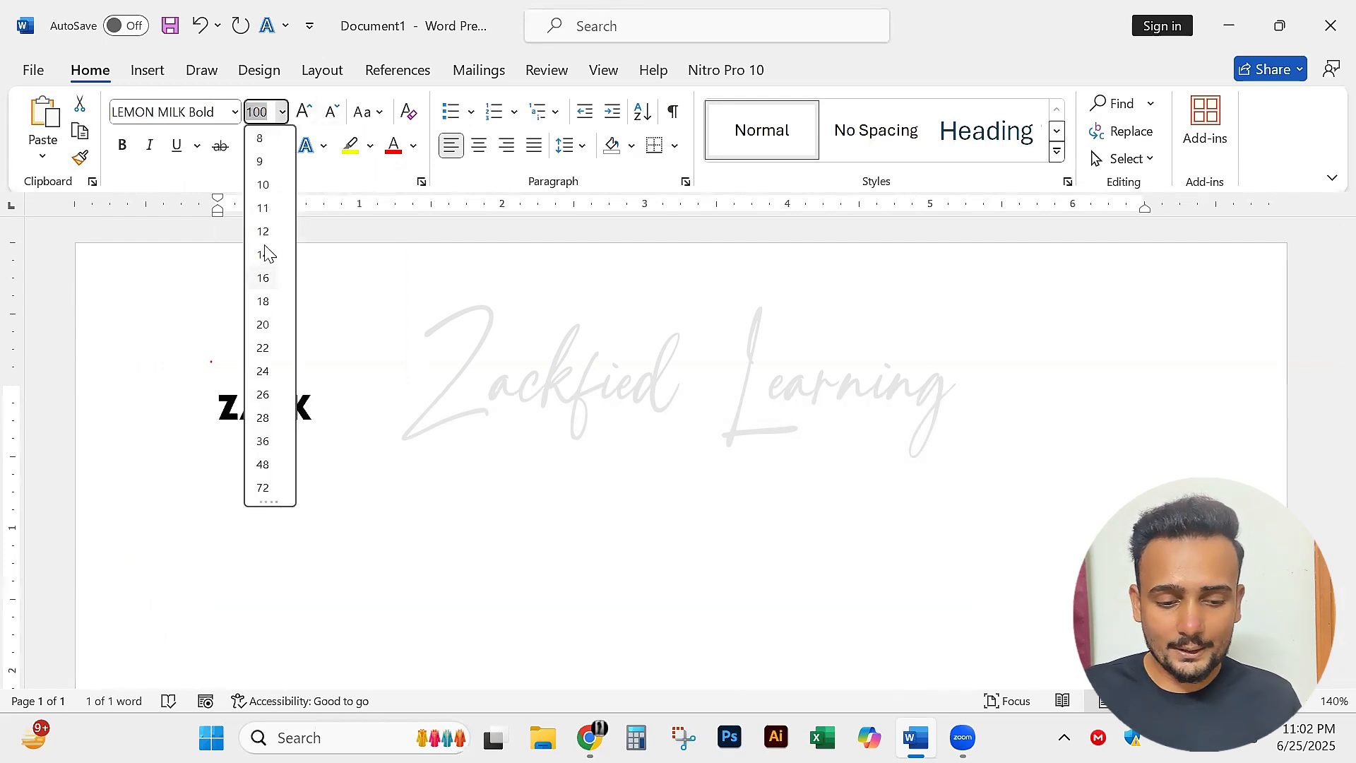
{"action": "left_click", "coordinate": [267, 254]}
Select the name again, change its font to Aptos Display and clear the selection.
{"action": "left_click", "coordinate": [320, 448]}
{"action": "left_click", "coordinate": [175, 441]}
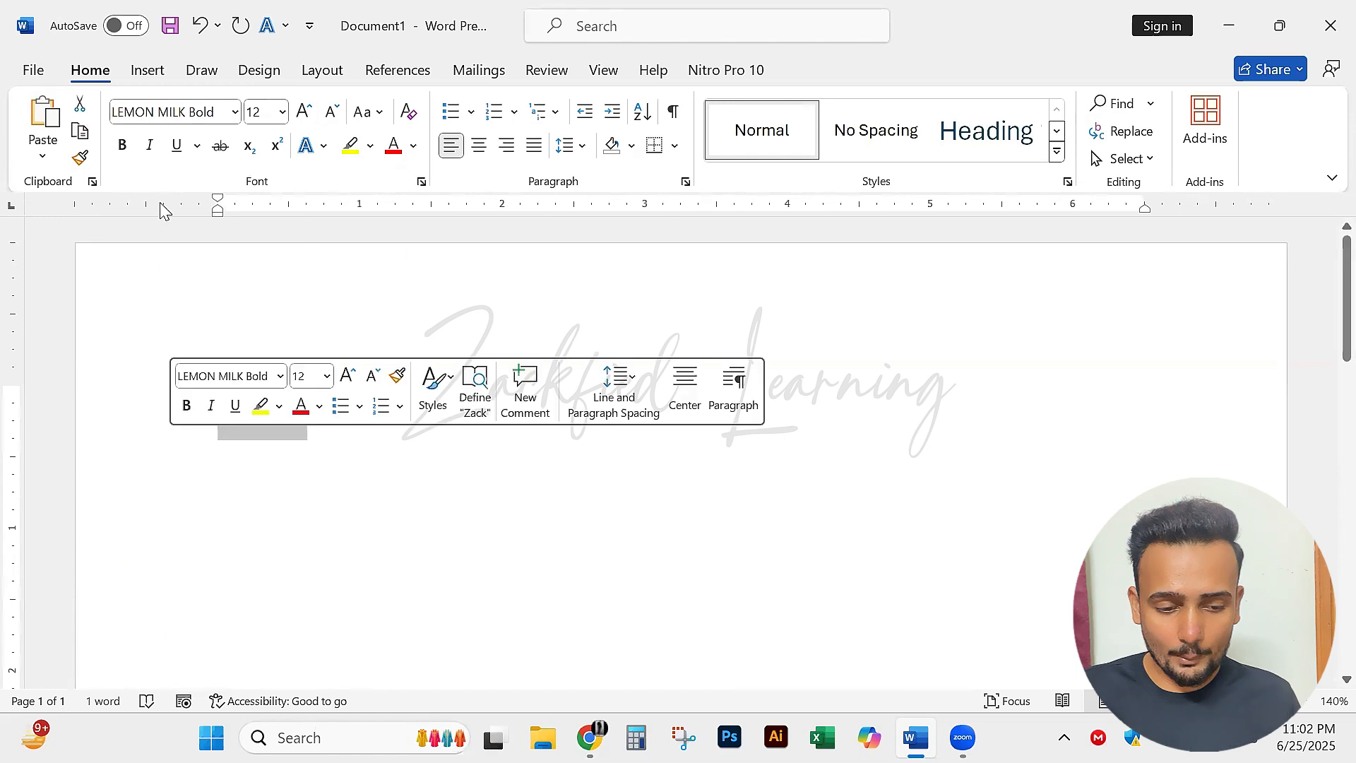
{"action": "left_click", "coordinate": [235, 112]}
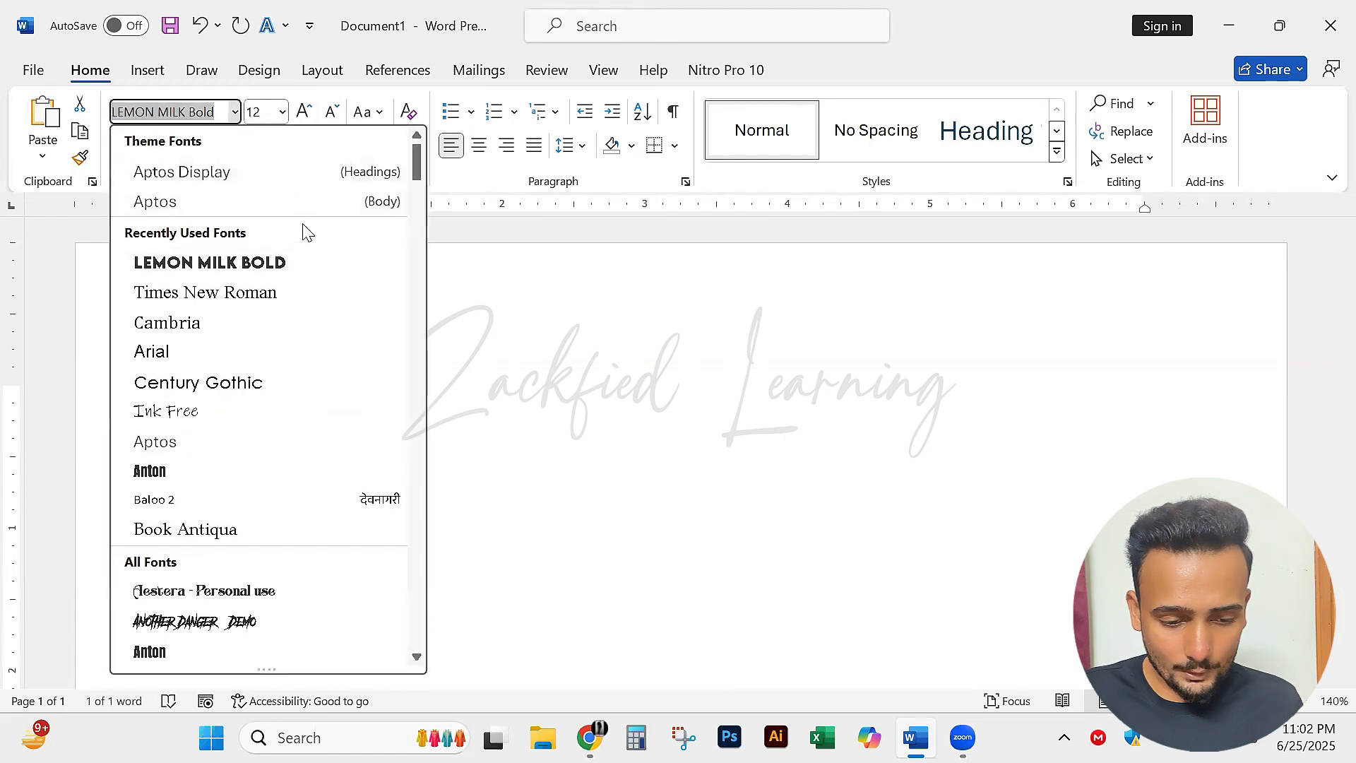
{"action": "left_click", "coordinate": [233, 175]}
{"action": "left_click", "coordinate": [406, 410]}
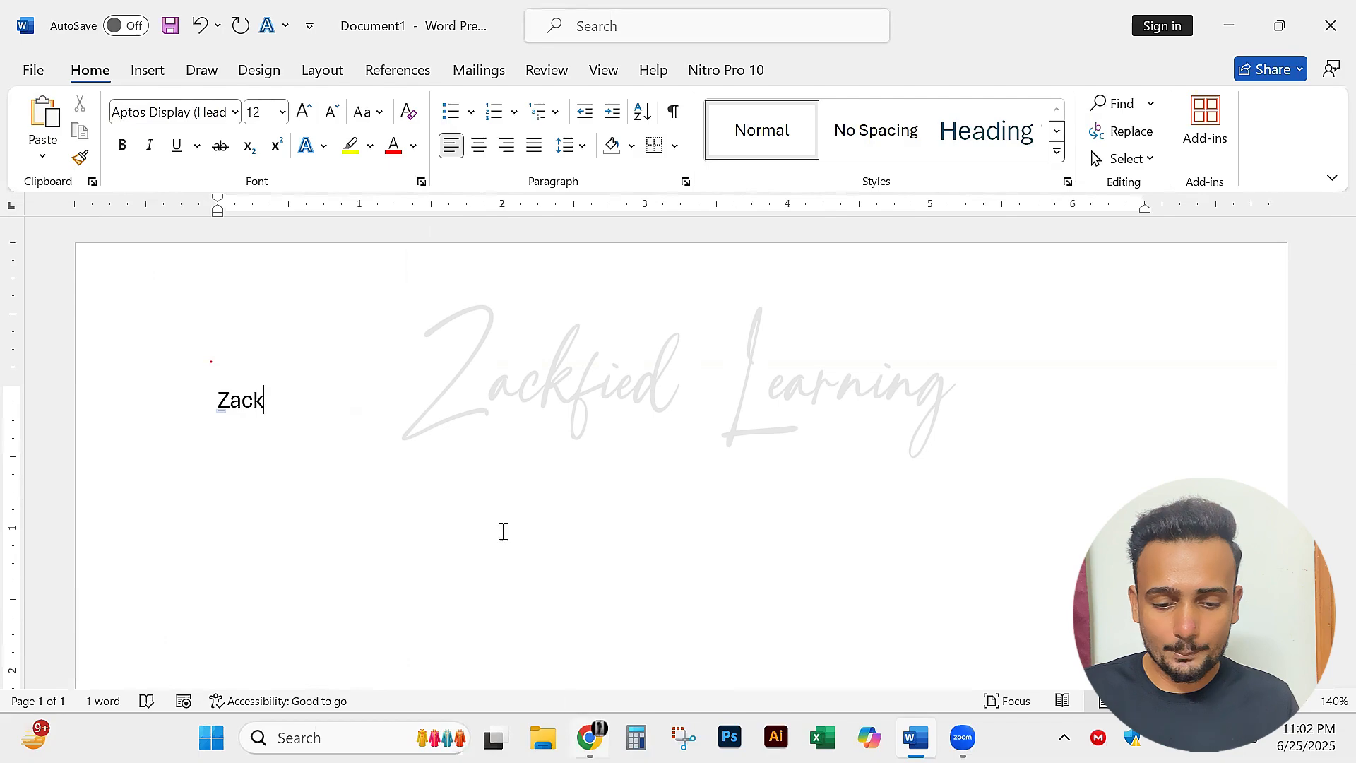
Switch to the ChatGPT conversation in Chrome and copy the application text from "To" through the paragraph ending "without any delay.".
{"action": "key", "text": "alt+Tab"}
{"action": "scroll", "coordinate": [268, 355], "scroll_direction": "down", "scroll_amount": 1}
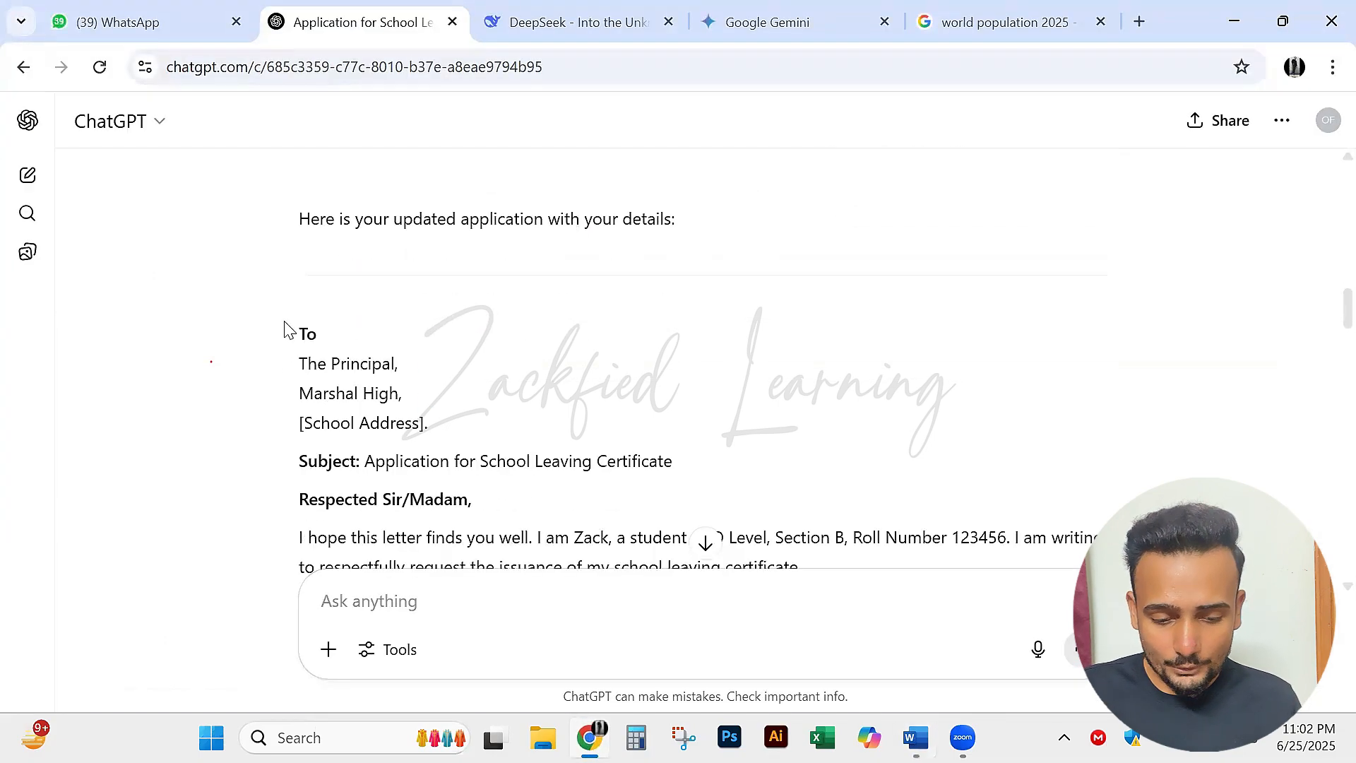
{"action": "left_click_drag", "start_coordinate": [286, 329], "coordinate": [709, 450]}
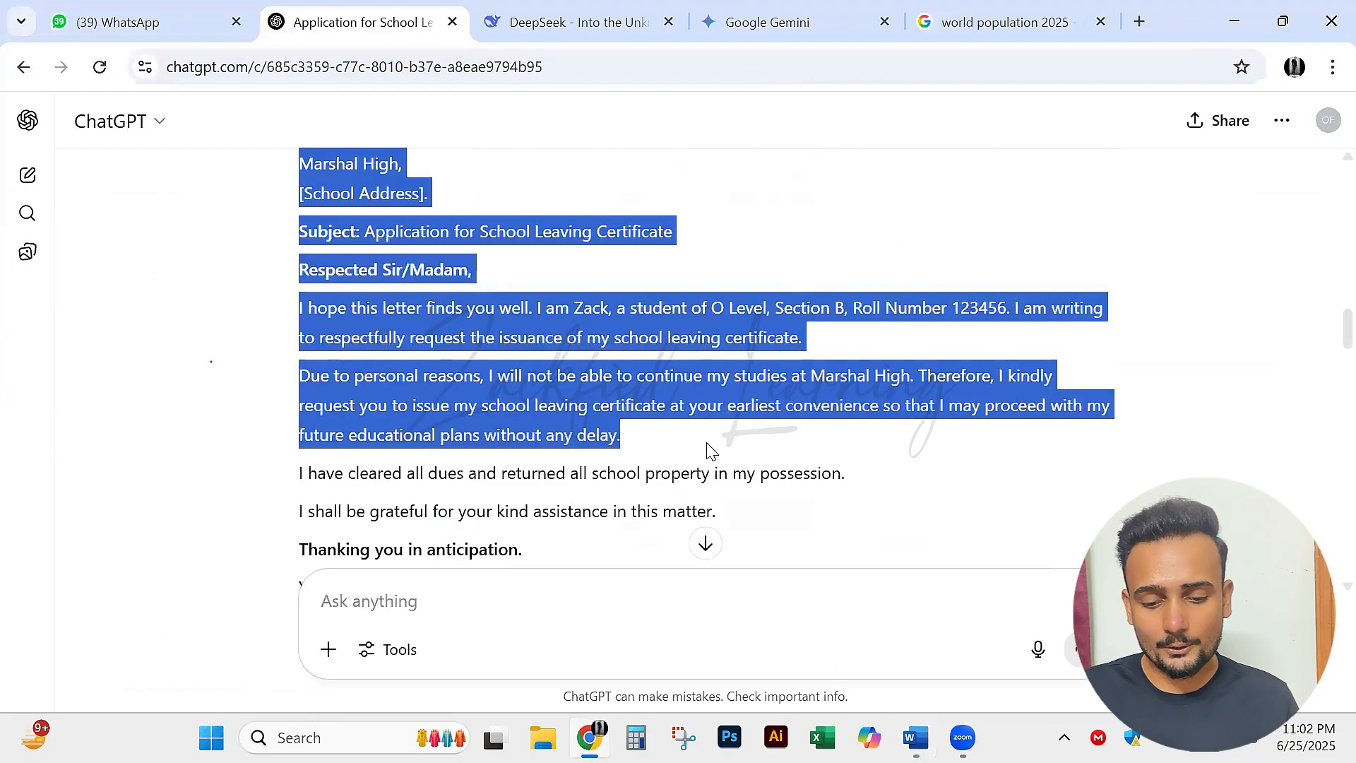
{"action": "right_click", "coordinate": [493, 400]}
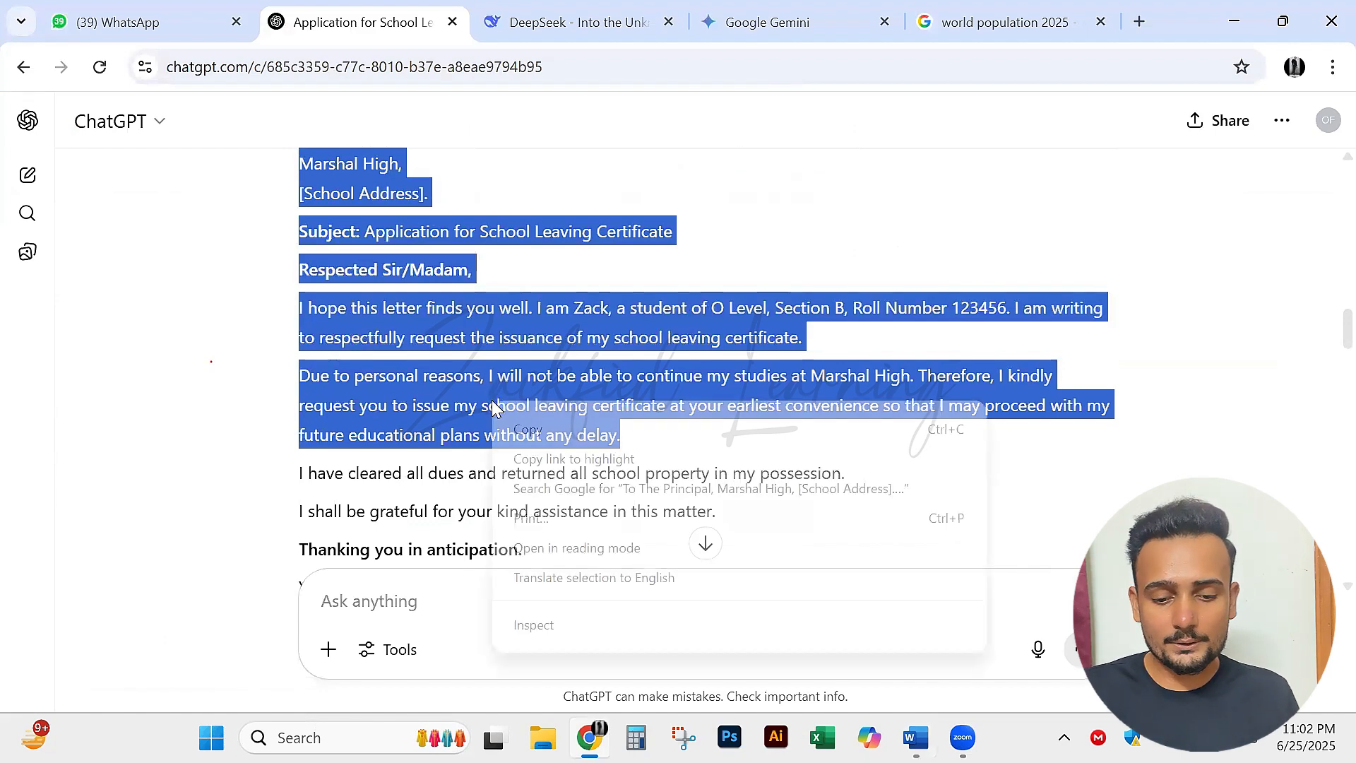
{"action": "left_click", "coordinate": [588, 430]}
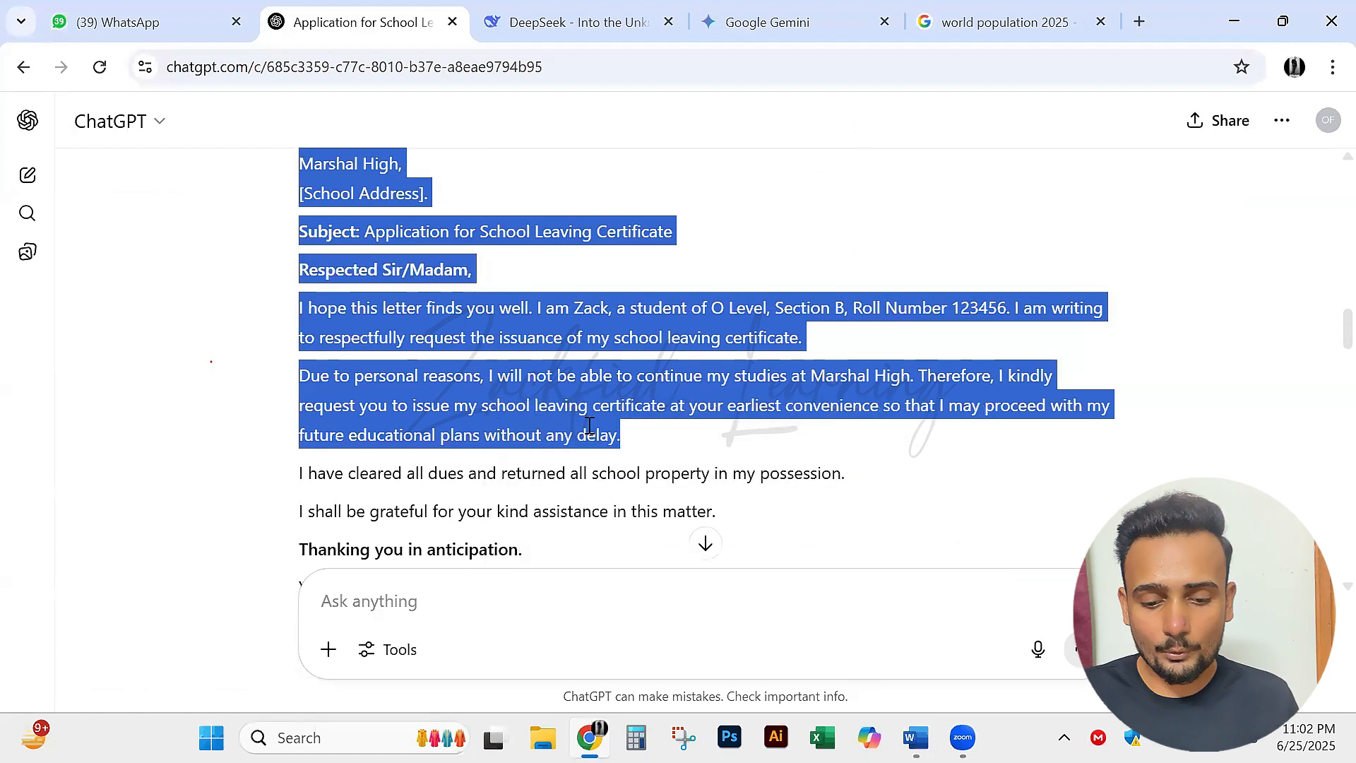
Return to Word, delete the name and paste the copied application with Keep Source Formatting, reviewing the pasted page.
{"action": "key", "text": "alt+Tab"}
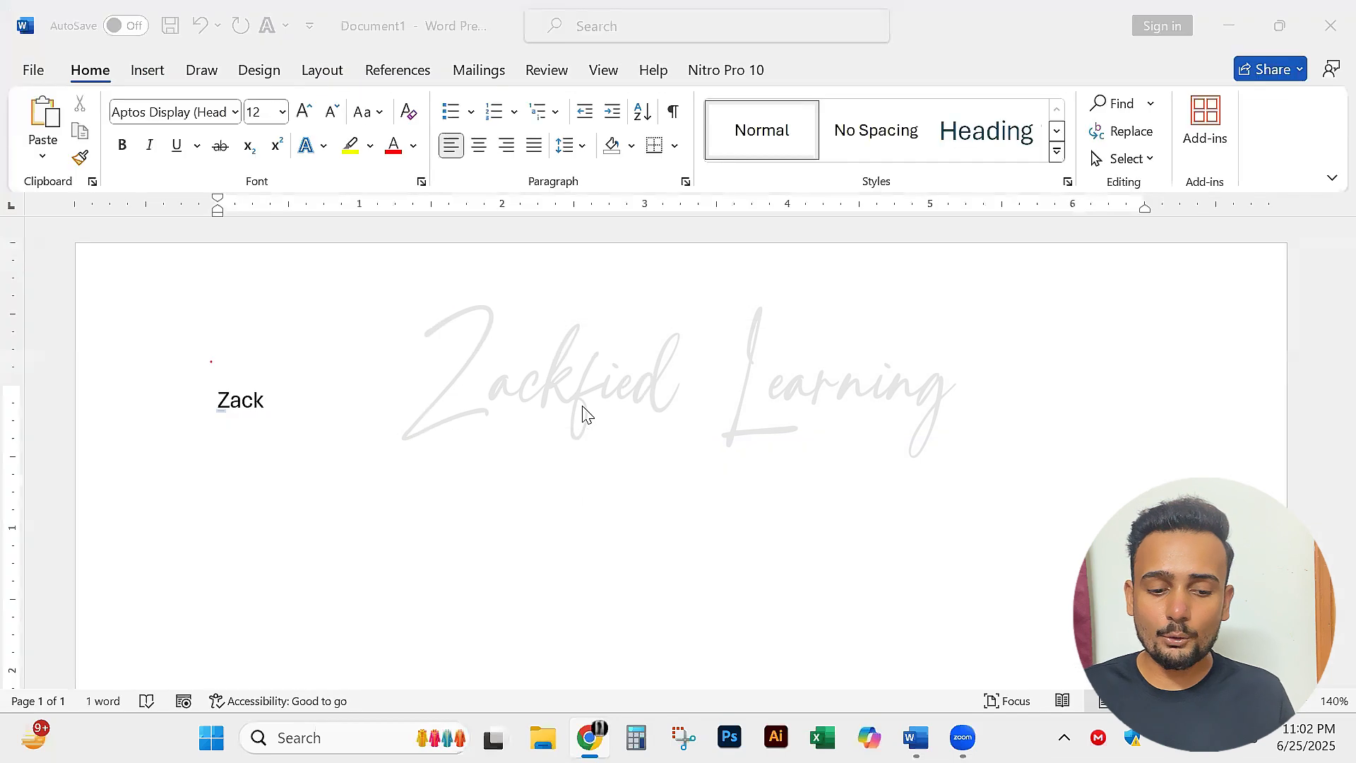
{"action": "key", "text": "BackSpace"}
{"action": "key", "text": "BackSpace"}
{"action": "key", "text": "BackSpace"}
{"action": "key", "text": "BackSpace"}
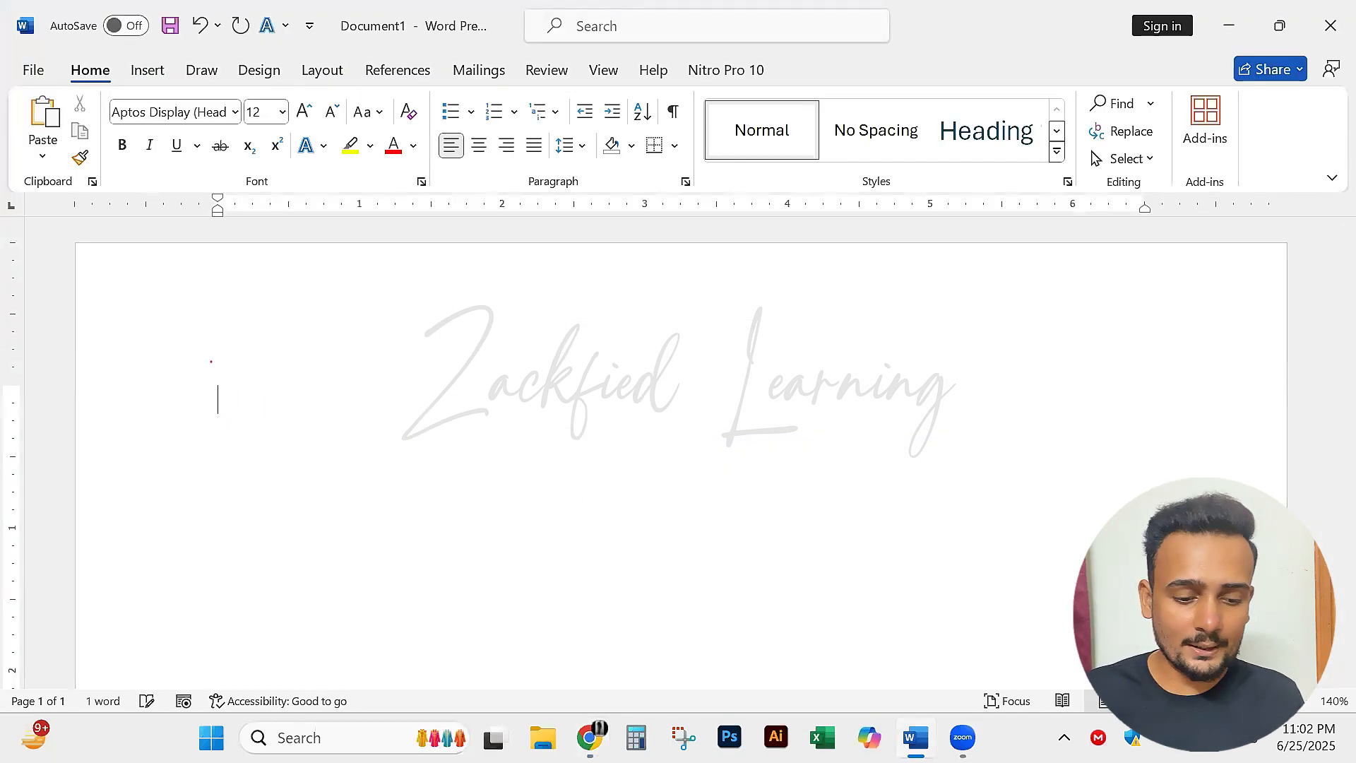
{"action": "right_click", "coordinate": [251, 413]}
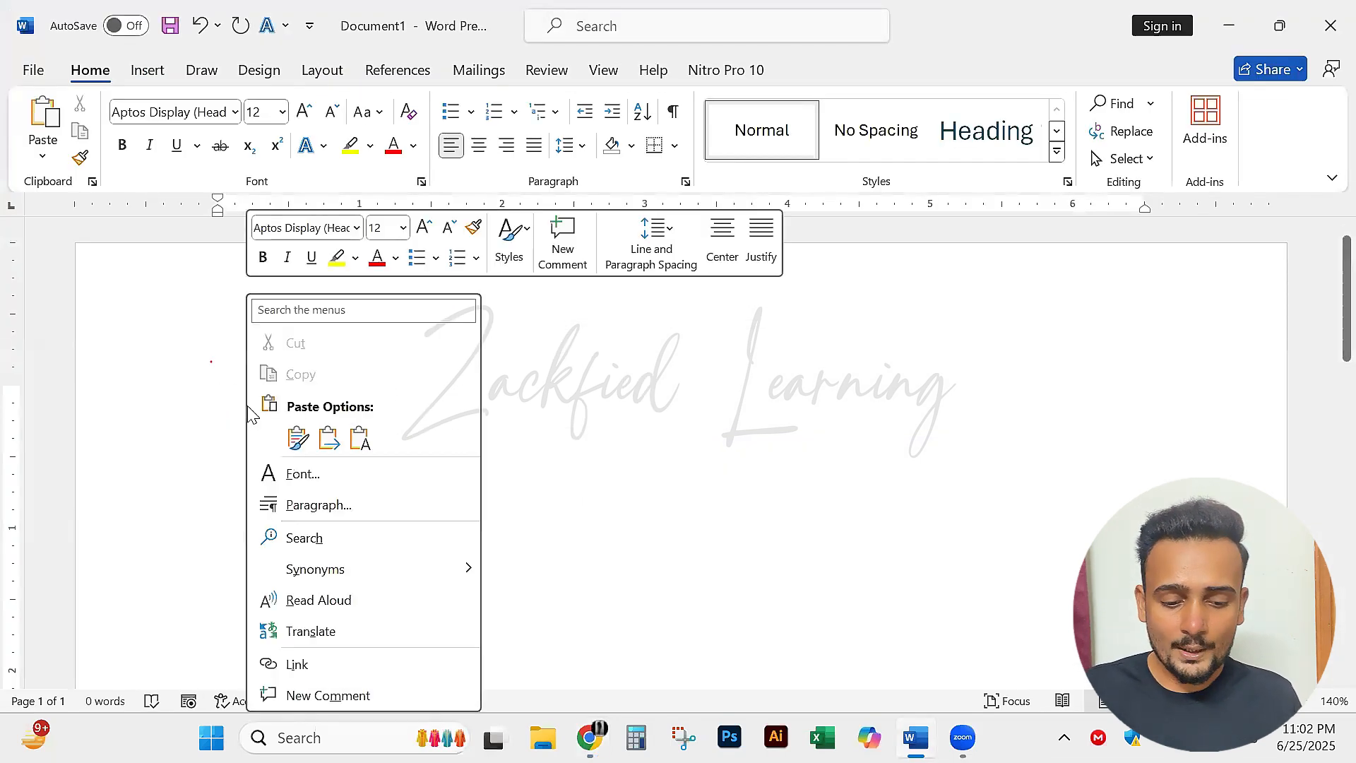
{"action": "left_click", "coordinate": [297, 439]}
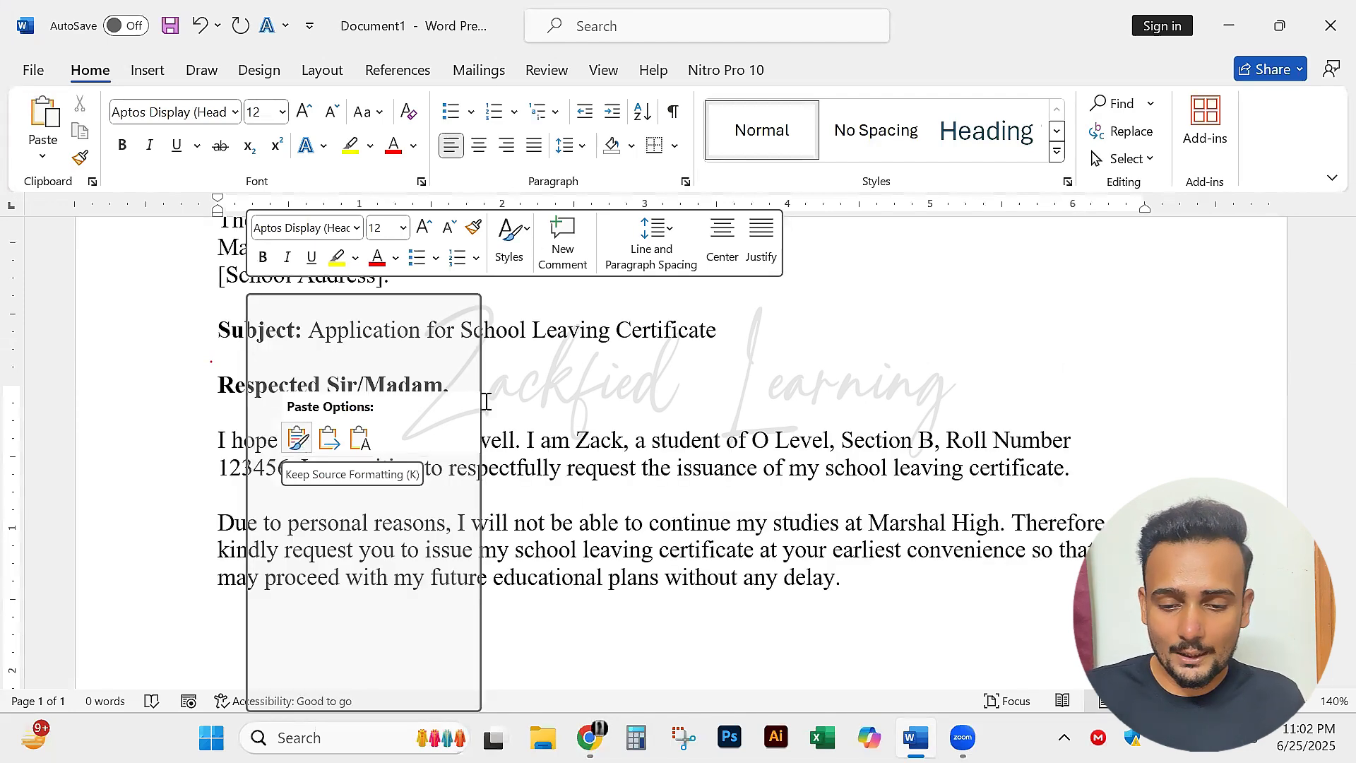
{"action": "scroll", "coordinate": [486, 401], "scroll_direction": "up", "scroll_amount": 3}
{"action": "scroll", "coordinate": [484, 399], "scroll_direction": "down", "scroll_amount": 8}
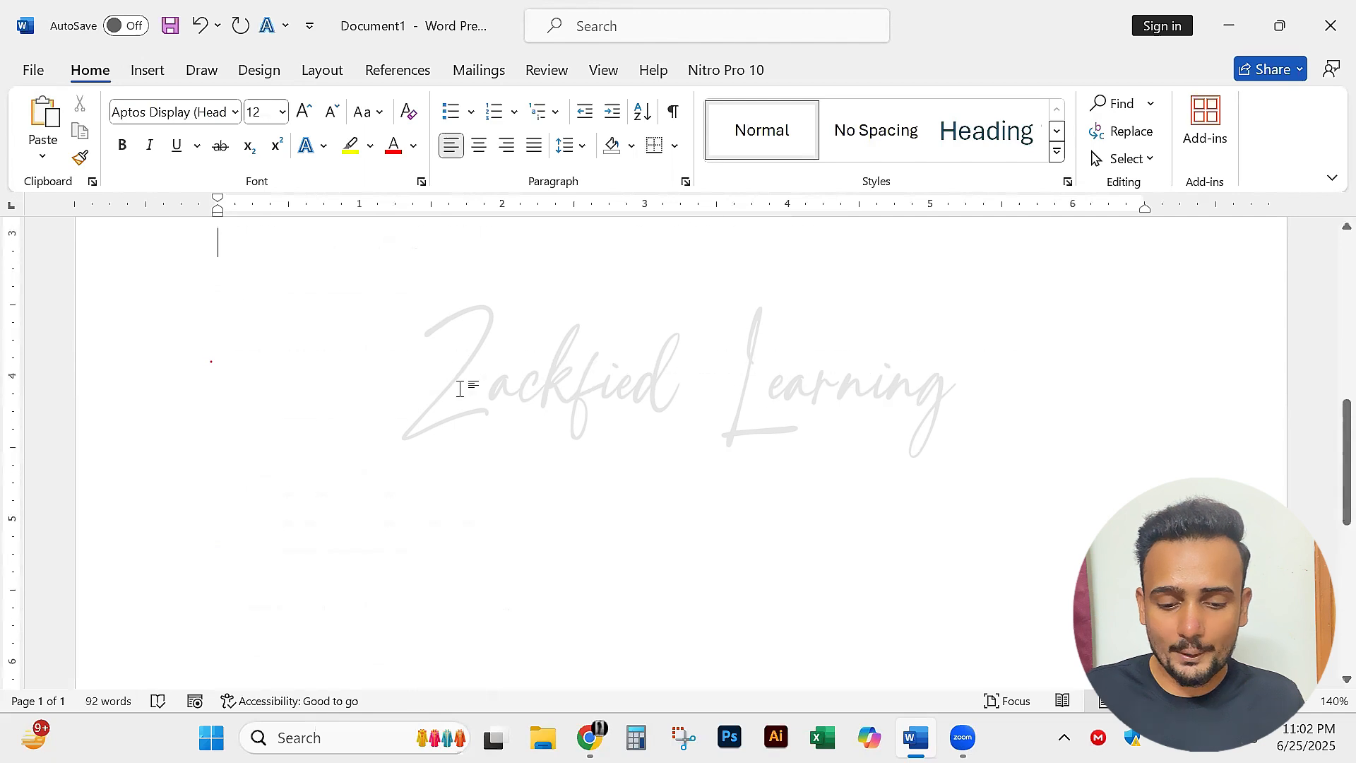
{"action": "scroll", "coordinate": [463, 385], "scroll_direction": "up", "scroll_amount": 8}
{"action": "scroll", "coordinate": [460, 390], "scroll_direction": "up", "scroll_amount": 1}
Delete the entire pasted application and enter the sample first name on the empty page.
{"action": "left_click", "coordinate": [461, 390]}
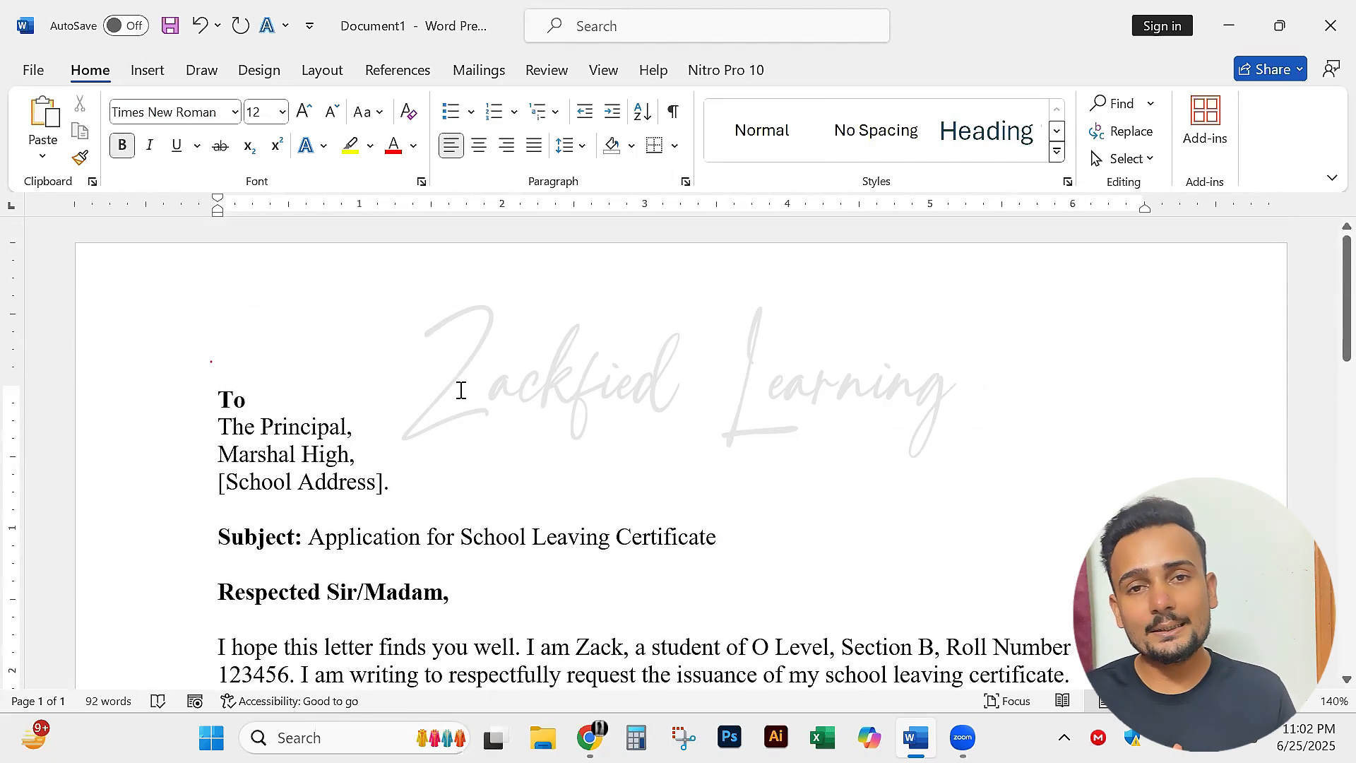
{"action": "key", "text": "ctrl+a"}
{"action": "key", "text": "Delete"}
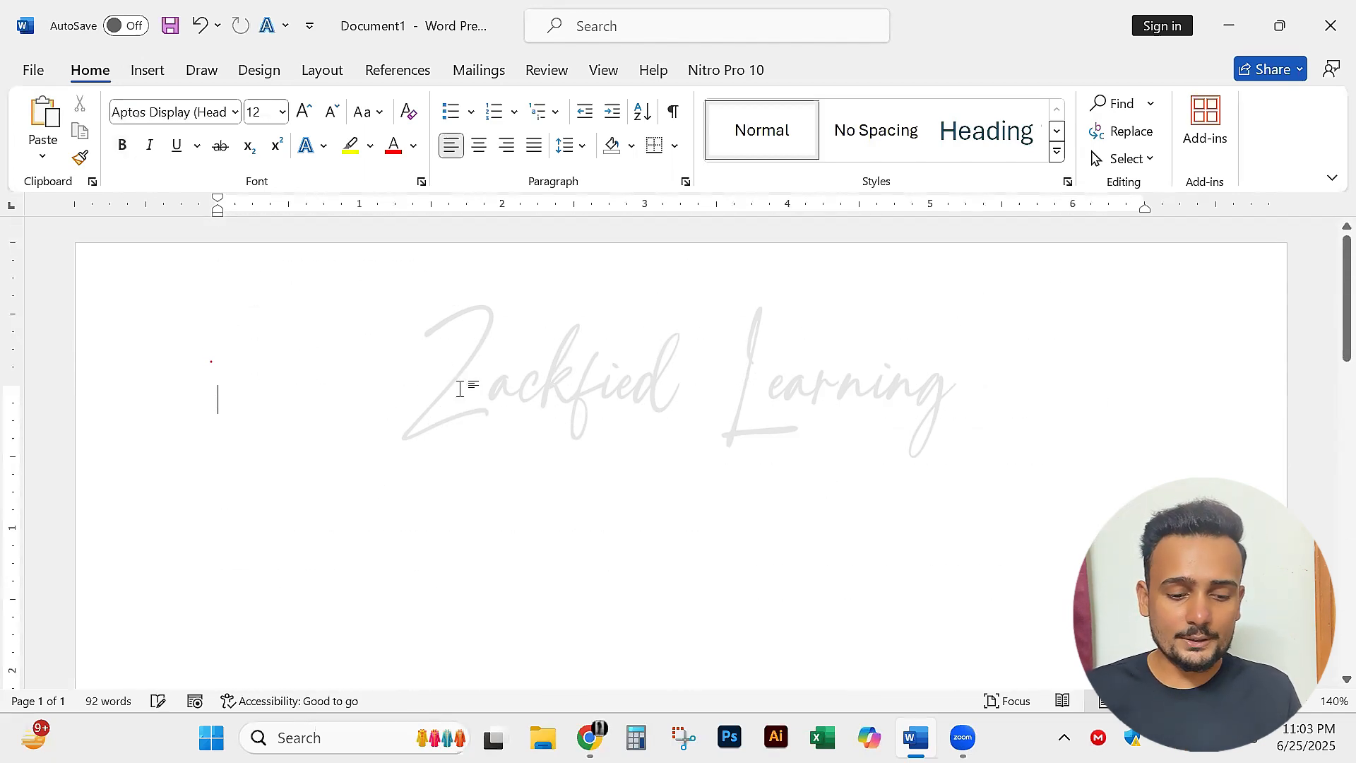
{"action": "type", "text": "zack"}
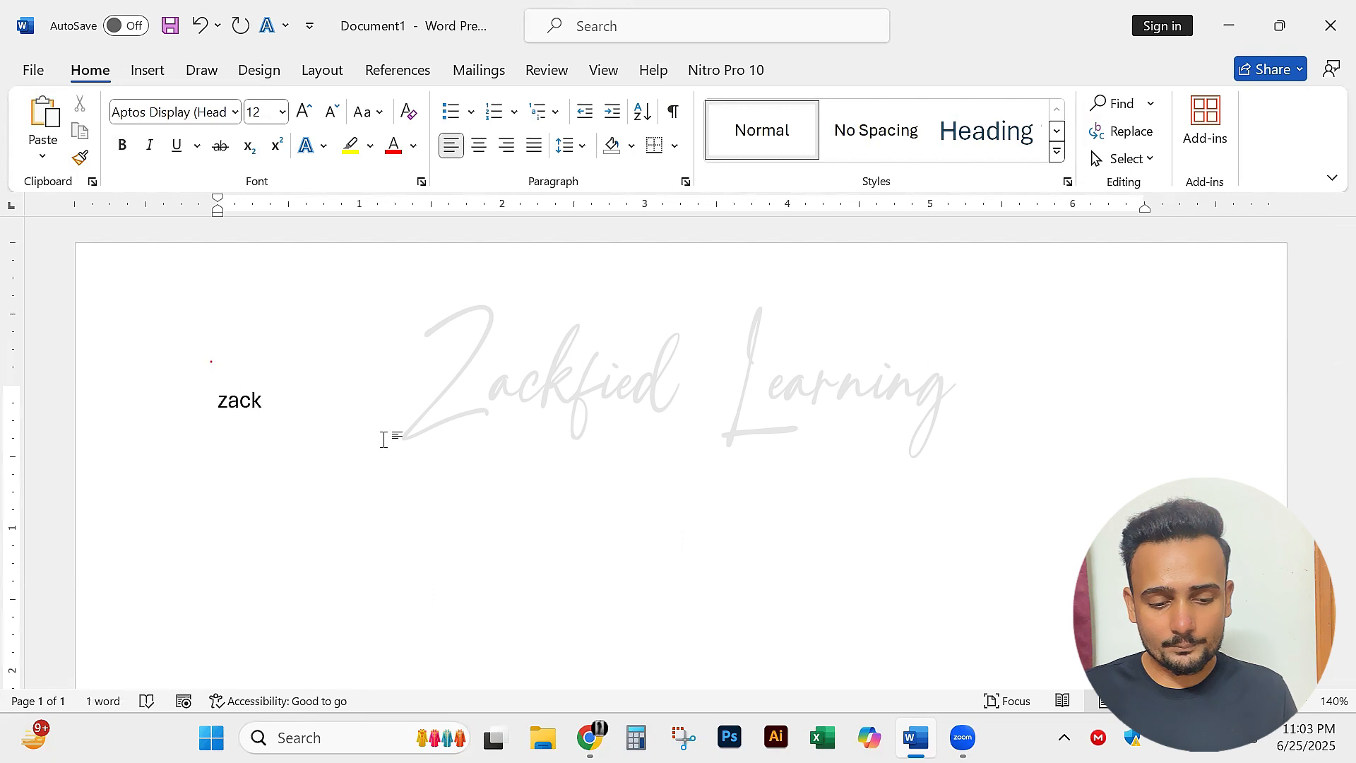
Select the whole name and enlarge its font stepwise to 21.
{"action": "key", "text": "ctrl+a"}
{"action": "key", "text": "ctrl+shift+period"}
{"action": "key", "text": "ctrl+shift+period"}
{"action": "key", "text": "ctrl+bracketright"}
{"action": "key", "text": "ctrl+bracketright"}
{"action": "key", "text": "ctrl+bracketright"}
{"action": "key", "text": "ctrl+bracketright"}
{"action": "key", "text": "ctrl+bracketright"}
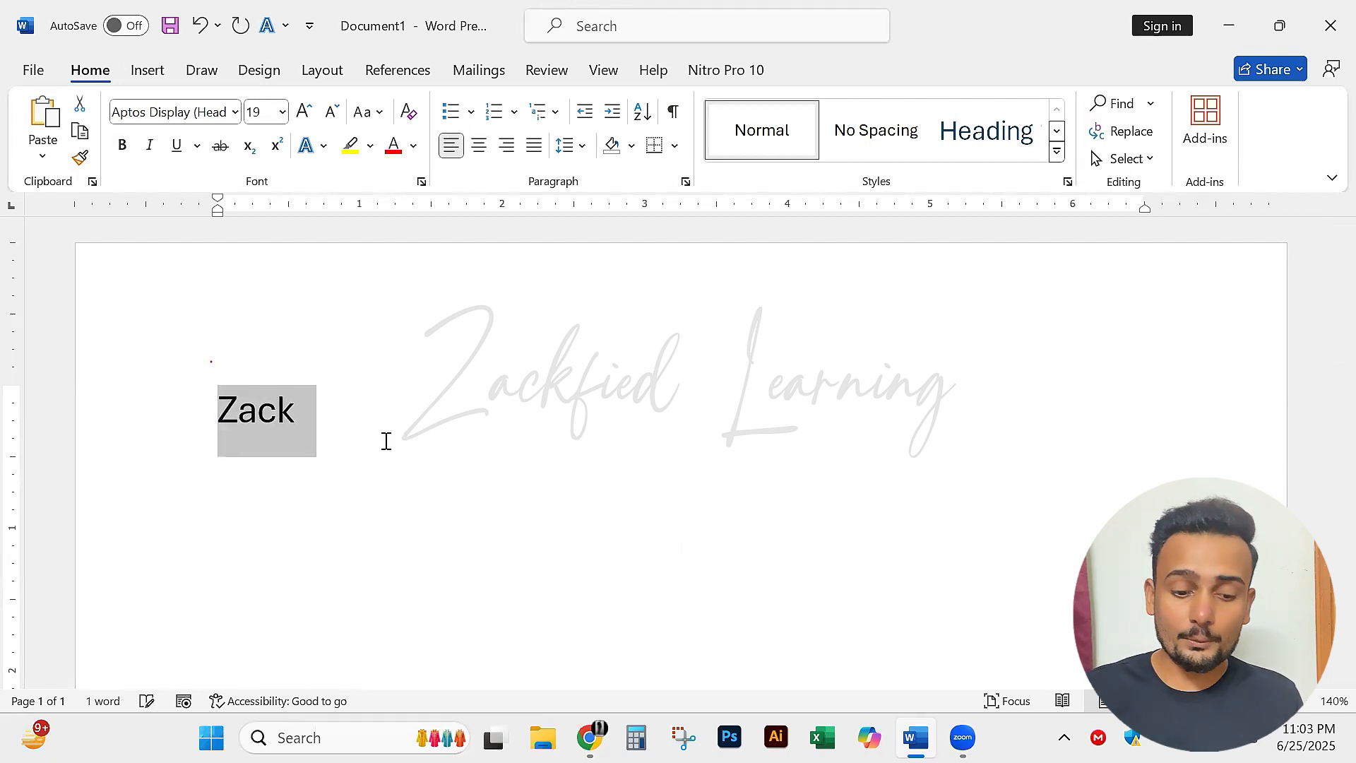
Reselect the name's line, set its font size to 72 and increase it stepwise to 120.
{"action": "left_click", "coordinate": [384, 442]}
{"action": "left_click", "coordinate": [175, 429]}
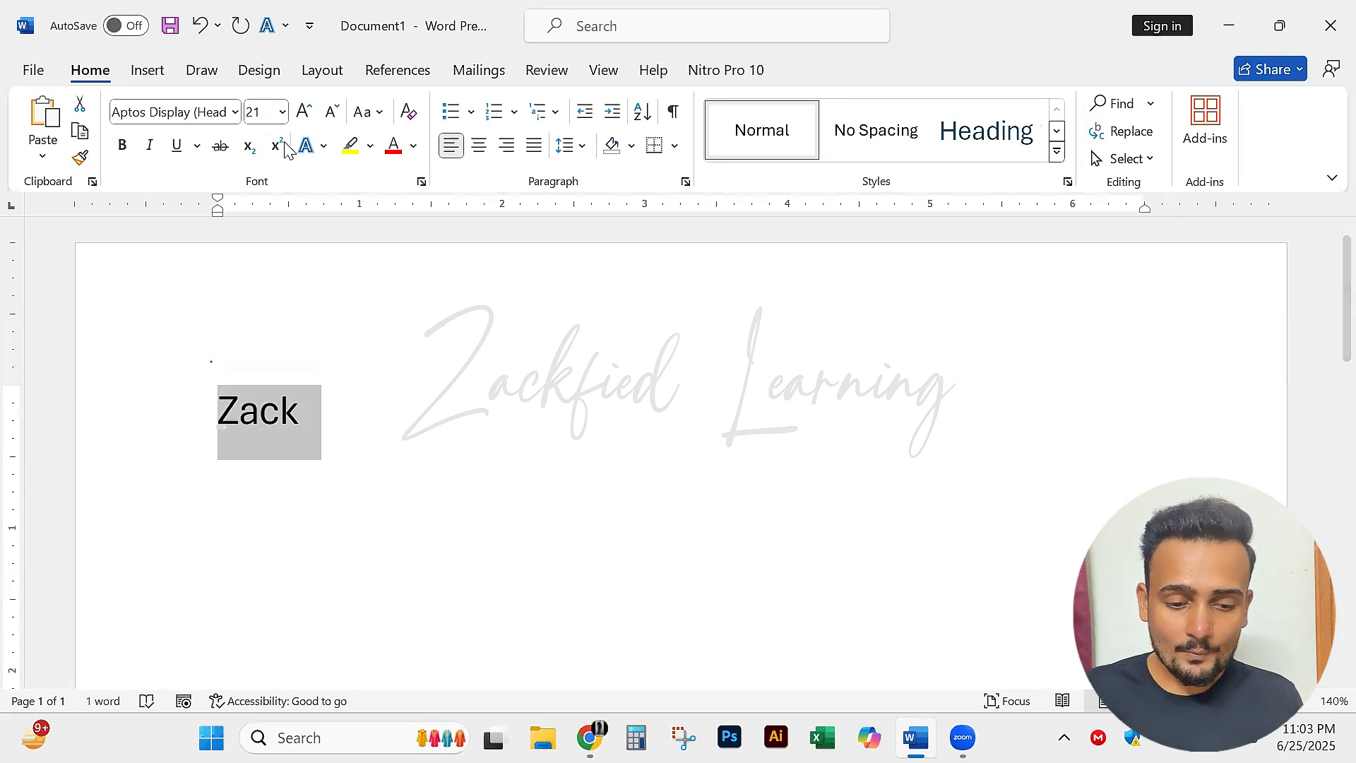
{"action": "left_click", "coordinate": [282, 112]}
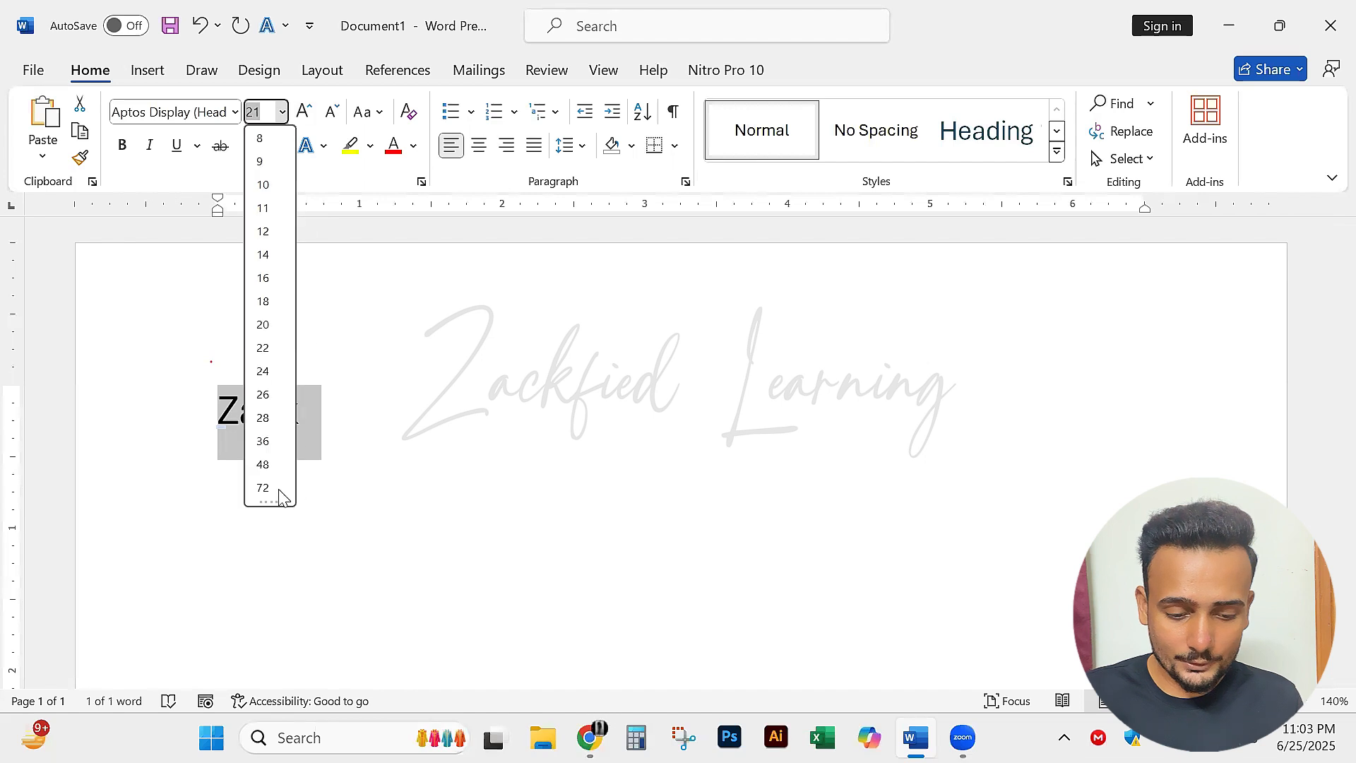
{"action": "left_click", "coordinate": [279, 489]}
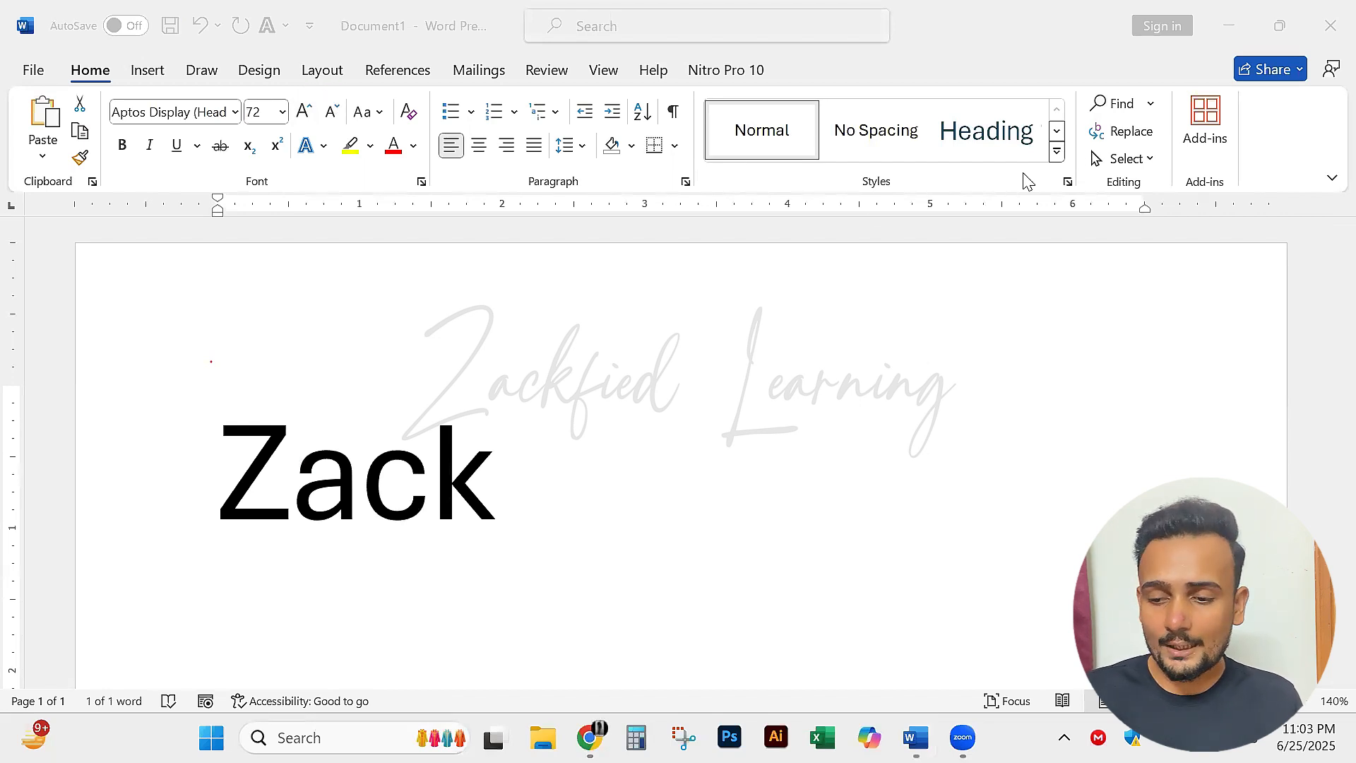
{"action": "left_click", "coordinate": [307, 127]}
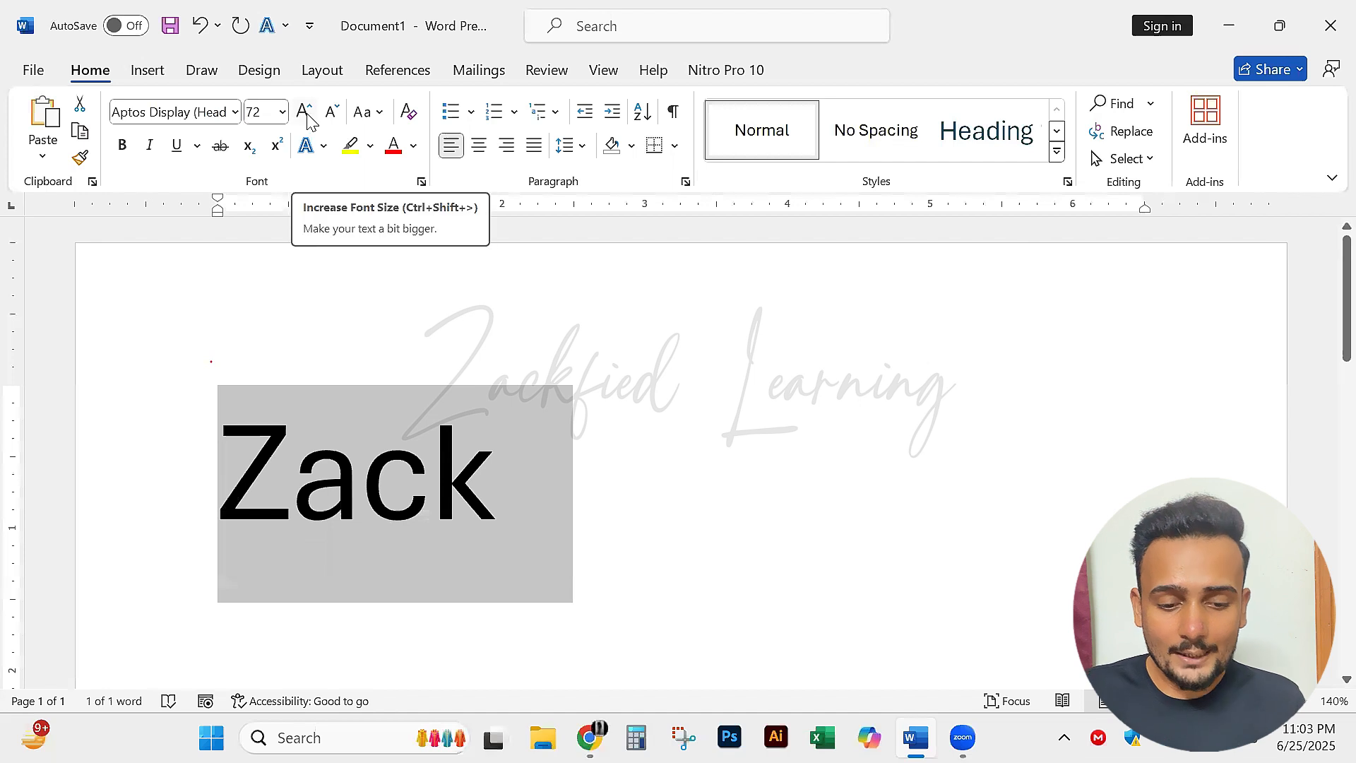
{"action": "left_click", "coordinate": [307, 117]}
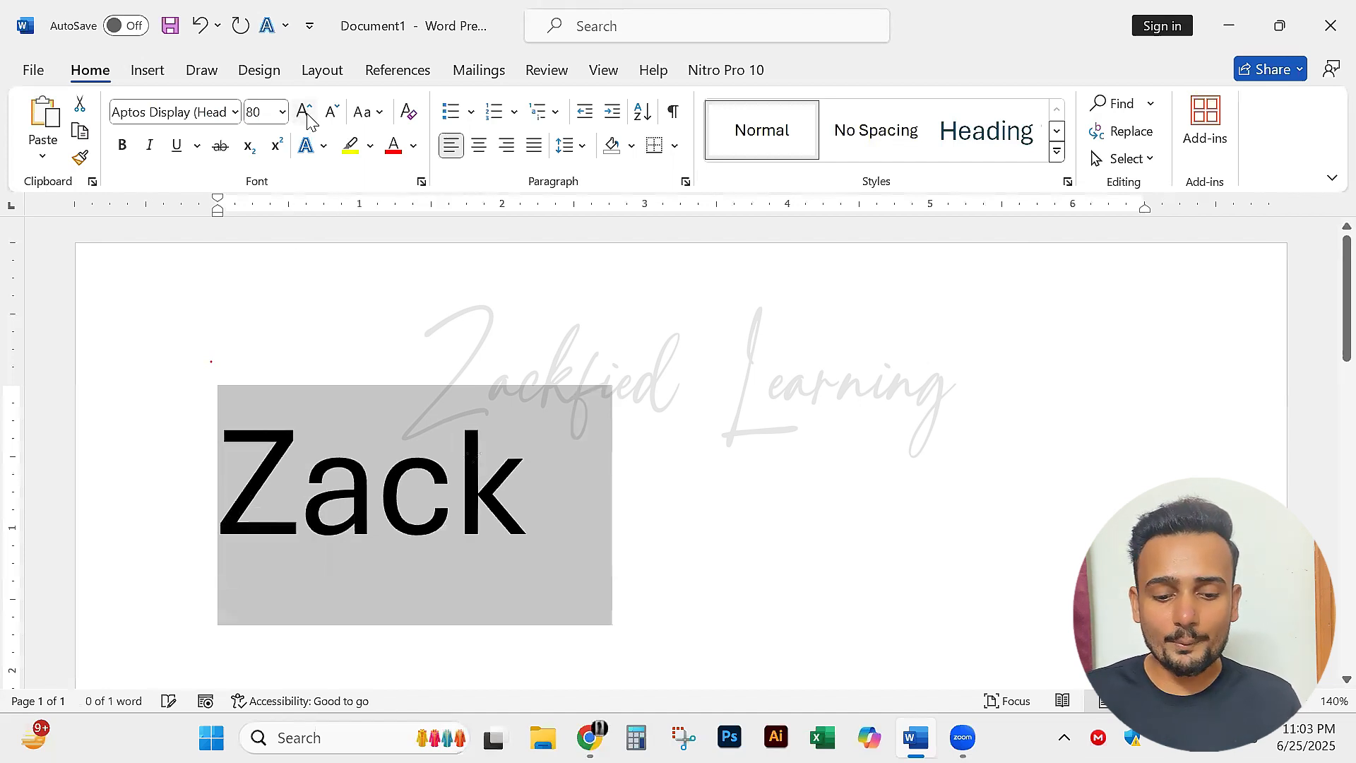
{"action": "left_click", "coordinate": [308, 118]}
{"action": "left_click", "coordinate": [308, 118]}
{"action": "left_click", "coordinate": [308, 117]}
{"action": "left_click", "coordinate": [308, 117]}
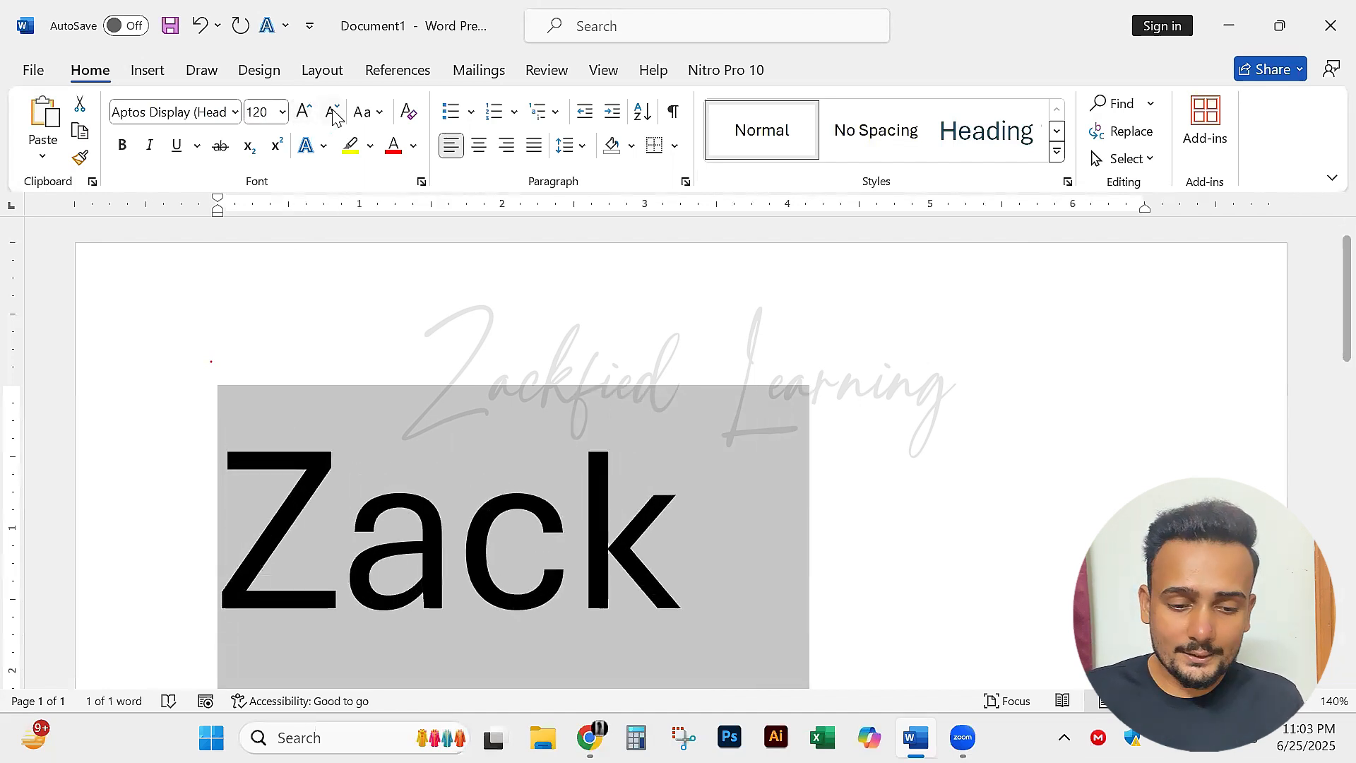
Decrease the selected name's font size stepwise to 36.
{"action": "left_click", "coordinate": [333, 112]}
{"action": "left_click", "coordinate": [333, 111]}
{"action": "left_click", "coordinate": [333, 112]}
{"action": "left_click", "coordinate": [333, 112]}
{"action": "left_click", "coordinate": [333, 112]}
{"action": "left_click", "coordinate": [333, 111]}
{"action": "left_click", "coordinate": [334, 111]}
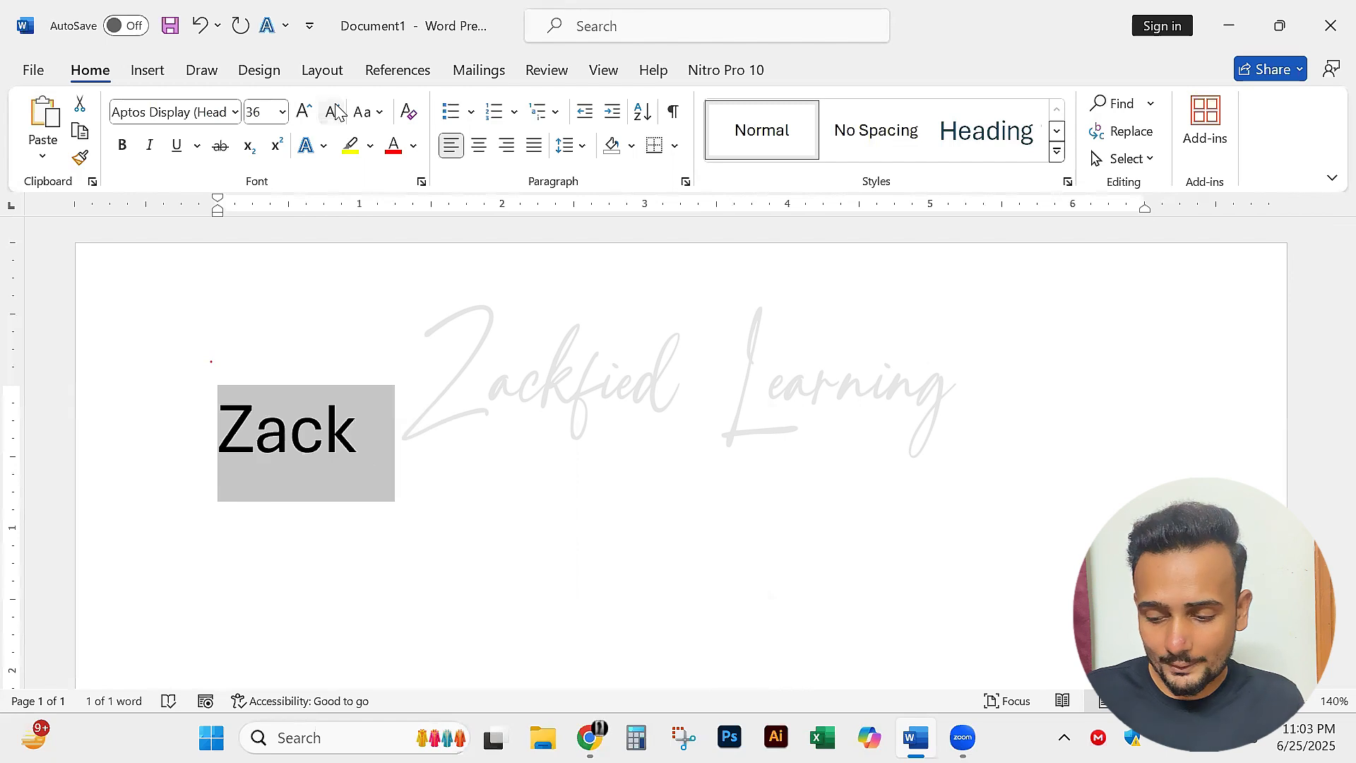
Increase the name's font size stepwise beyond 100, then reduce it to 80.
{"action": "left_click", "coordinate": [304, 113]}
{"action": "left_click", "coordinate": [304, 113]}
{"action": "left_click", "coordinate": [304, 113]}
{"action": "left_click", "coordinate": [304, 113]}
{"action": "left_click", "coordinate": [304, 113]}
{"action": "left_click", "coordinate": [303, 113]}
{"action": "left_click", "coordinate": [304, 113]}
{"action": "left_click", "coordinate": [304, 113]}
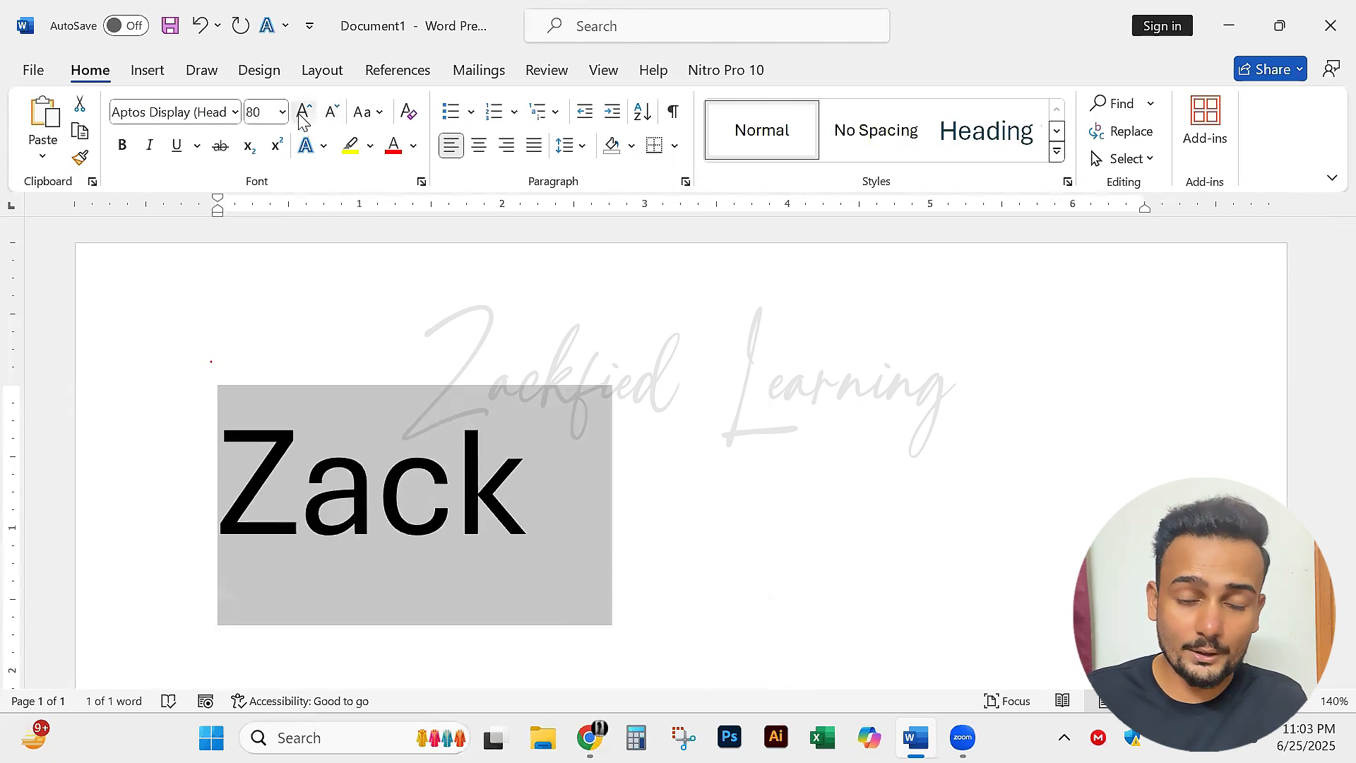
{"action": "left_click", "coordinate": [302, 115]}
{"action": "left_click", "coordinate": [302, 114]}
{"action": "left_click", "coordinate": [332, 113]}
{"action": "left_click", "coordinate": [332, 113]}
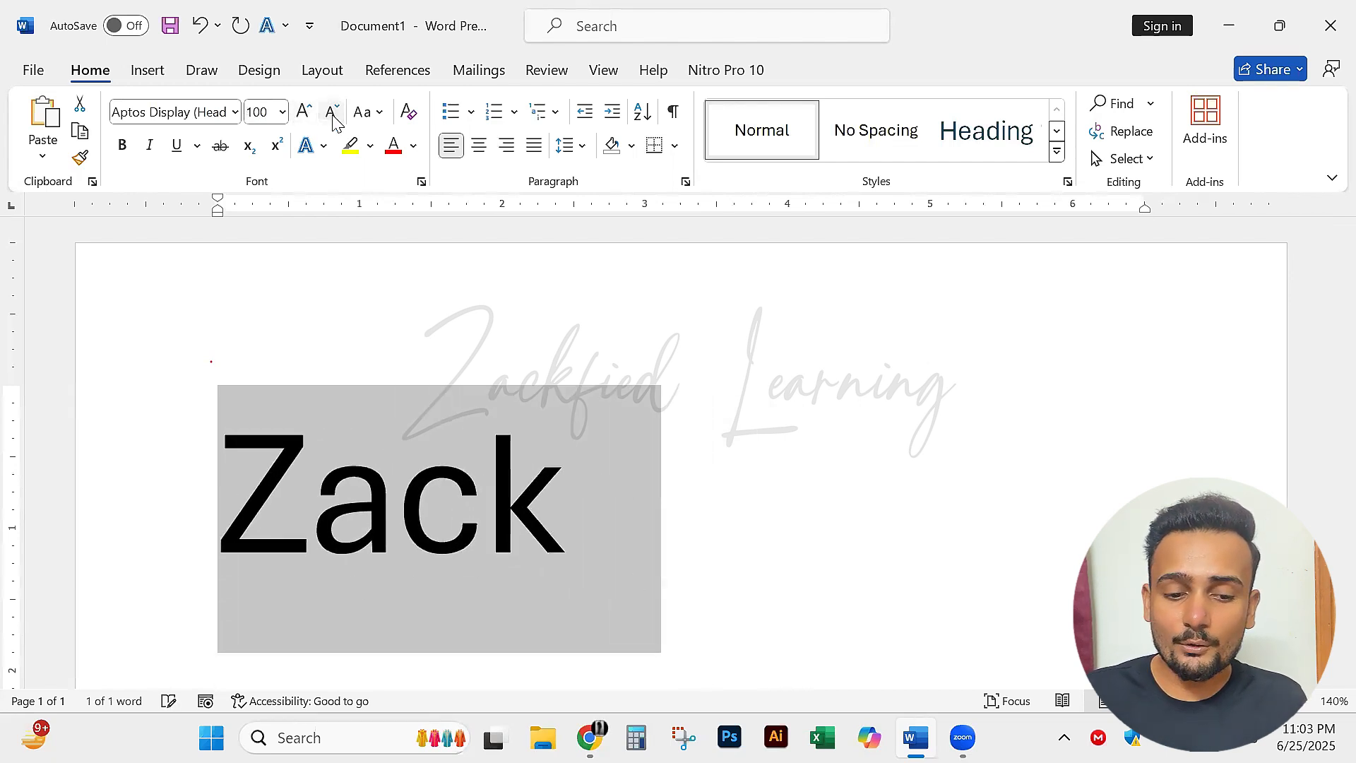
{"action": "left_click", "coordinate": [332, 113]}
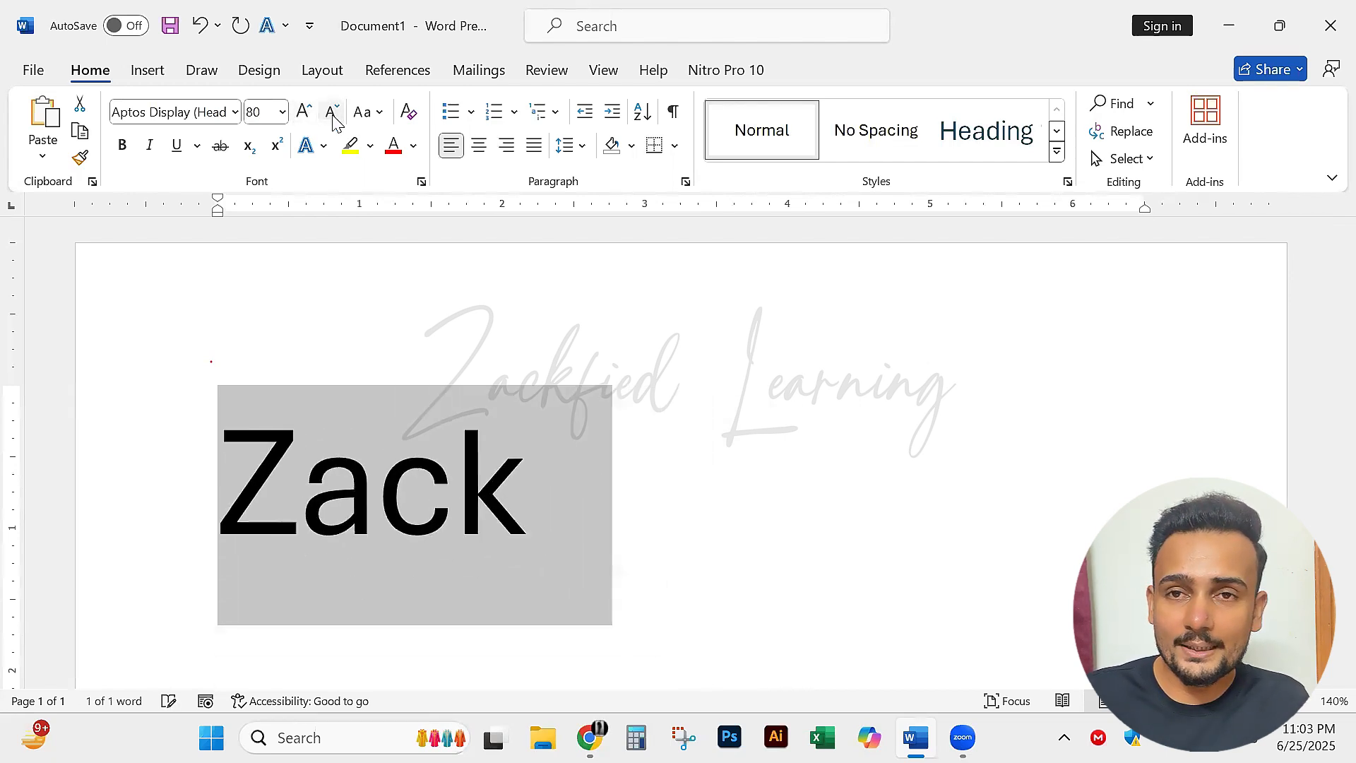
Show the available Change Case options, close them without choosing one and clear the selection.
{"action": "left_click", "coordinate": [380, 117]}
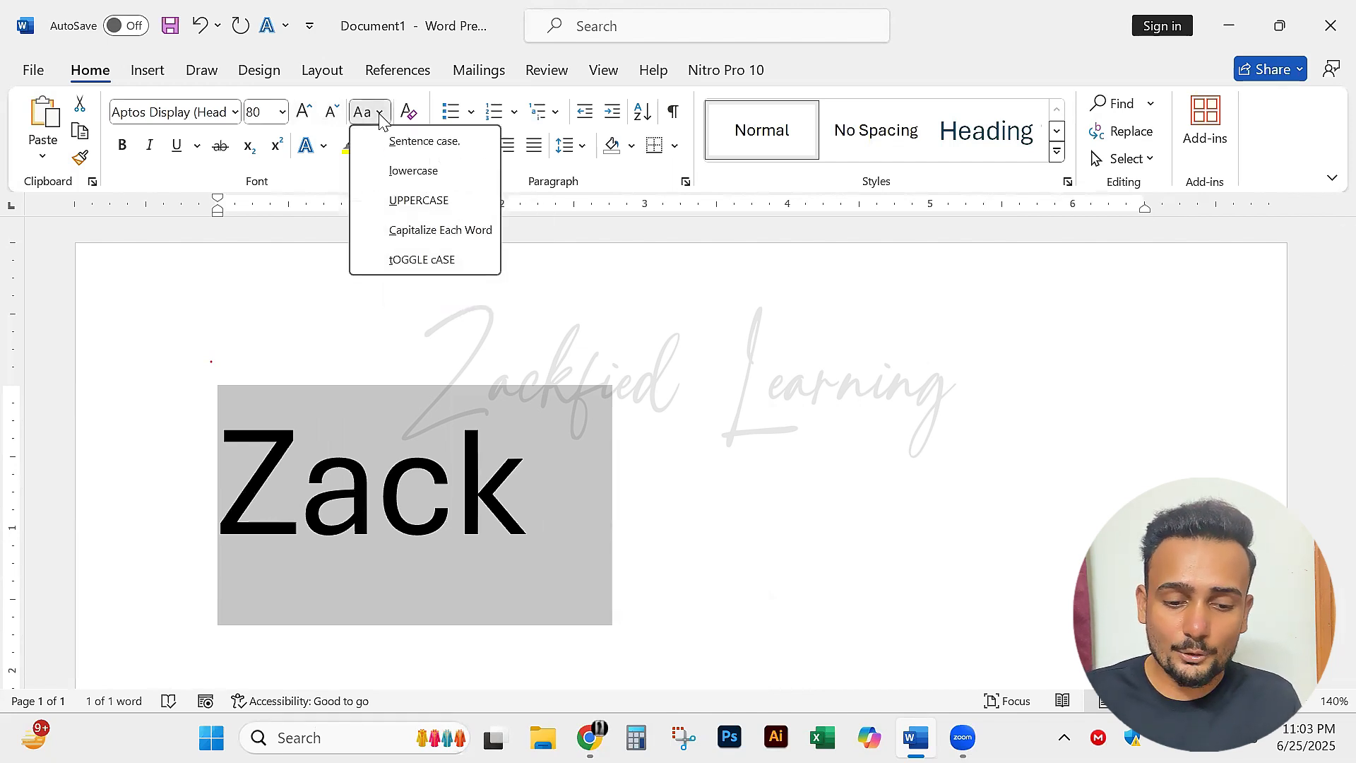
{"action": "left_click", "coordinate": [380, 117]}
{"action": "left_click", "coordinate": [380, 118]}
{"action": "left_click", "coordinate": [544, 332]}
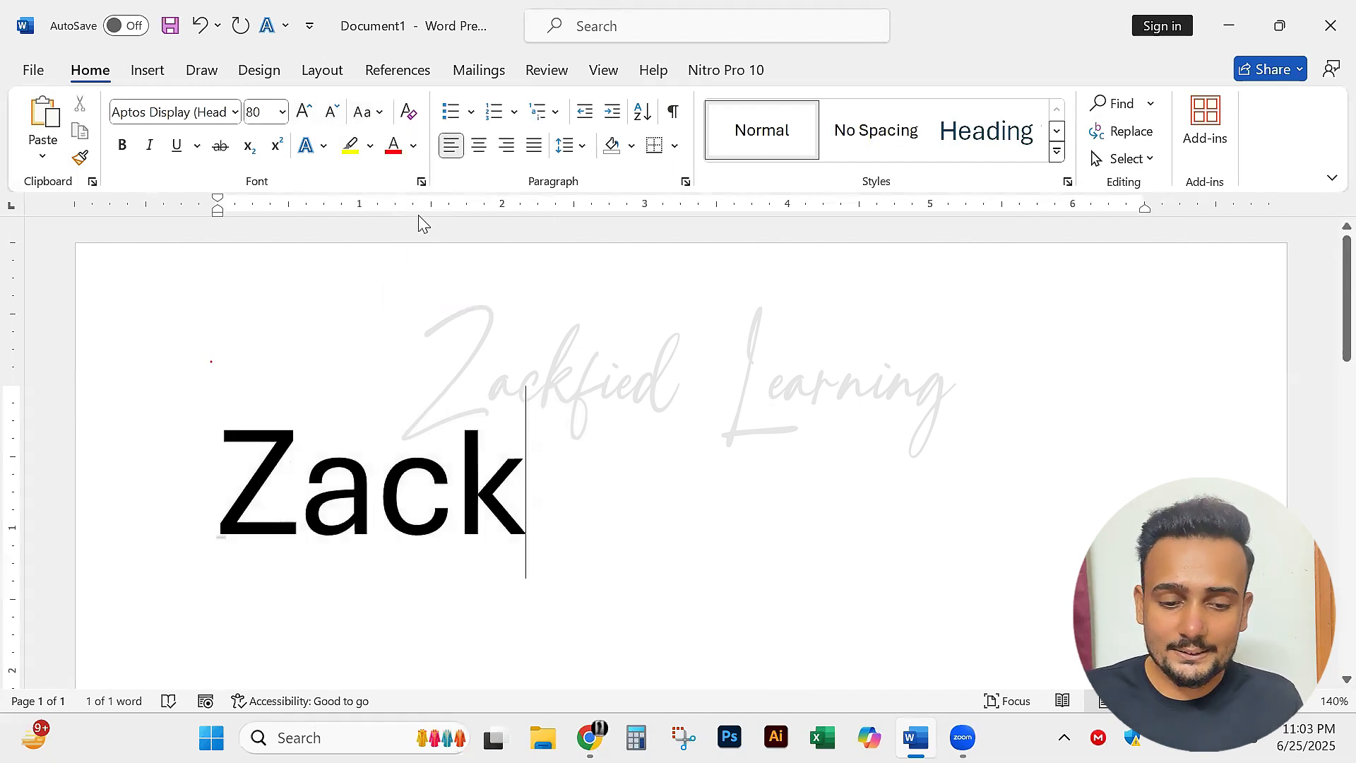
Reselect the whole name, decrease its font size stepwise to 18 and clear the selection.
{"action": "left_click_drag", "start_coordinate": [575, 485], "coordinate": [255, 240]}
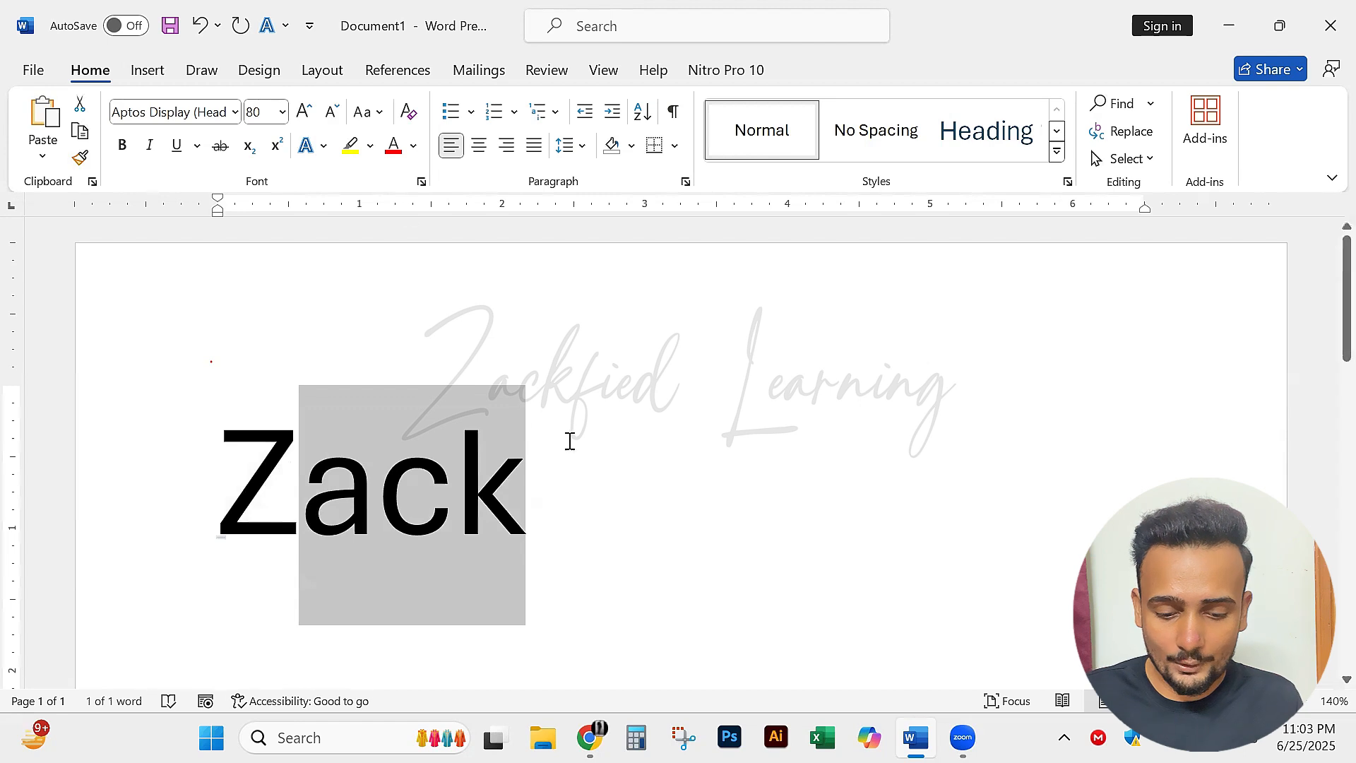
{"action": "left_click", "coordinate": [565, 480]}
{"action": "left_click_drag", "start_coordinate": [565, 480], "coordinate": [309, 262]}
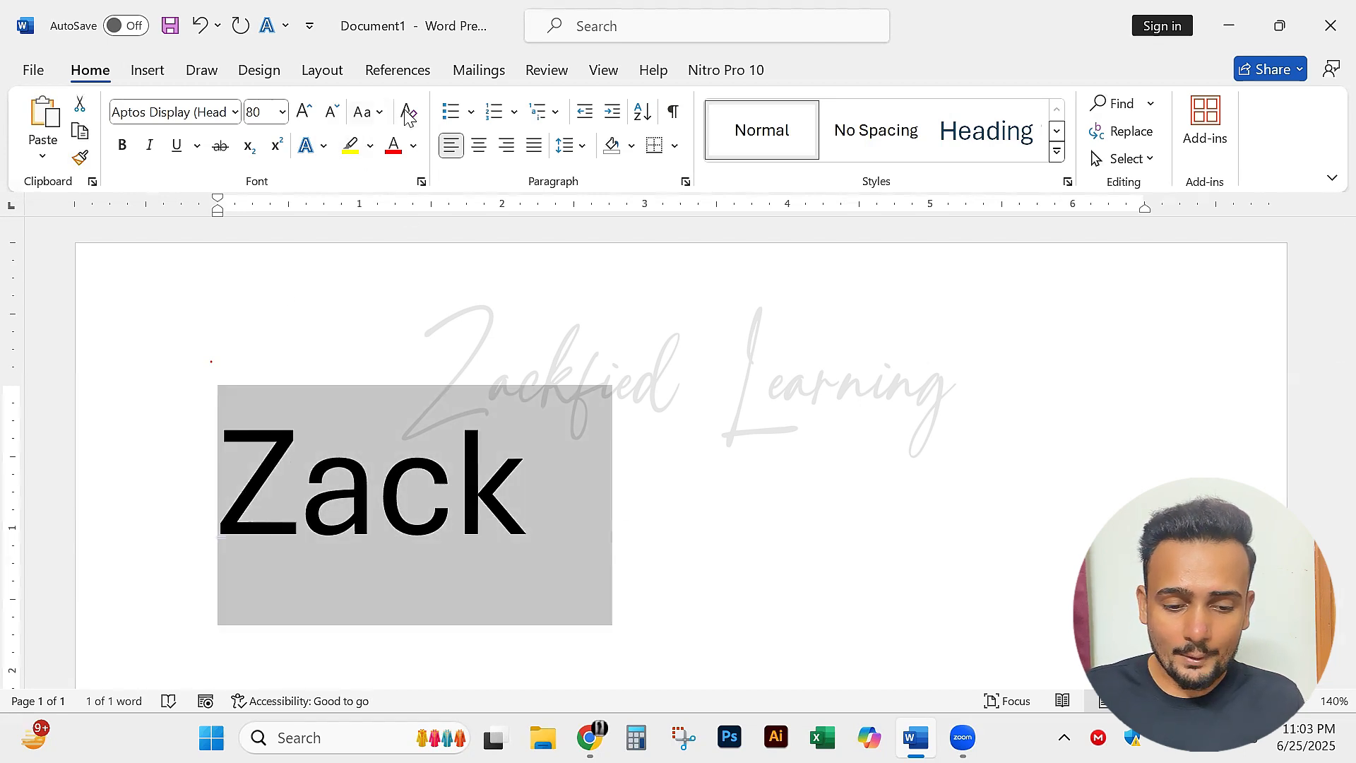
{"action": "left_click", "coordinate": [329, 115]}
{"action": "left_click", "coordinate": [331, 115]}
{"action": "left_click", "coordinate": [332, 115]}
{"action": "left_click", "coordinate": [331, 115]}
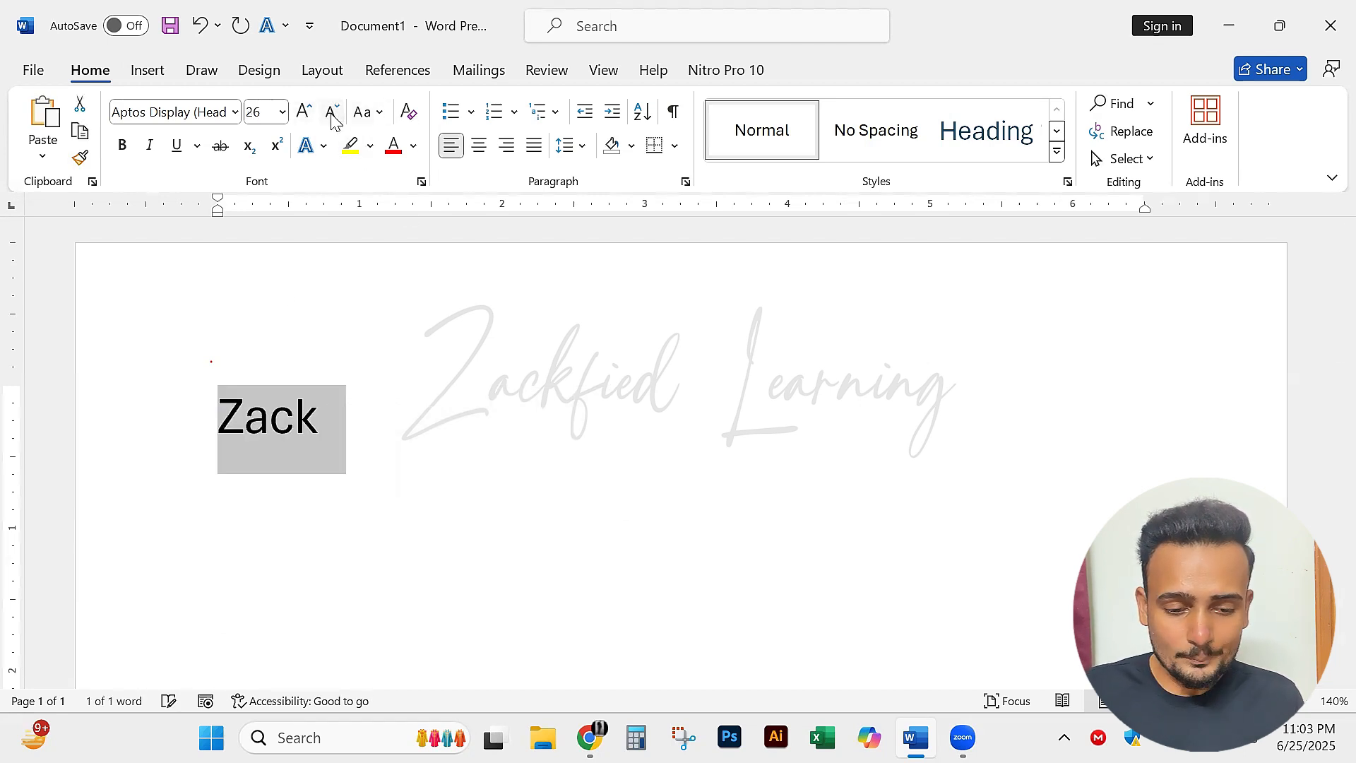
{"action": "left_click", "coordinate": [332, 115]}
{"action": "left_click", "coordinate": [331, 115]}
{"action": "left_click", "coordinate": [332, 115]}
{"action": "left_click", "coordinate": [332, 115]}
{"action": "left_click", "coordinate": [359, 420]}
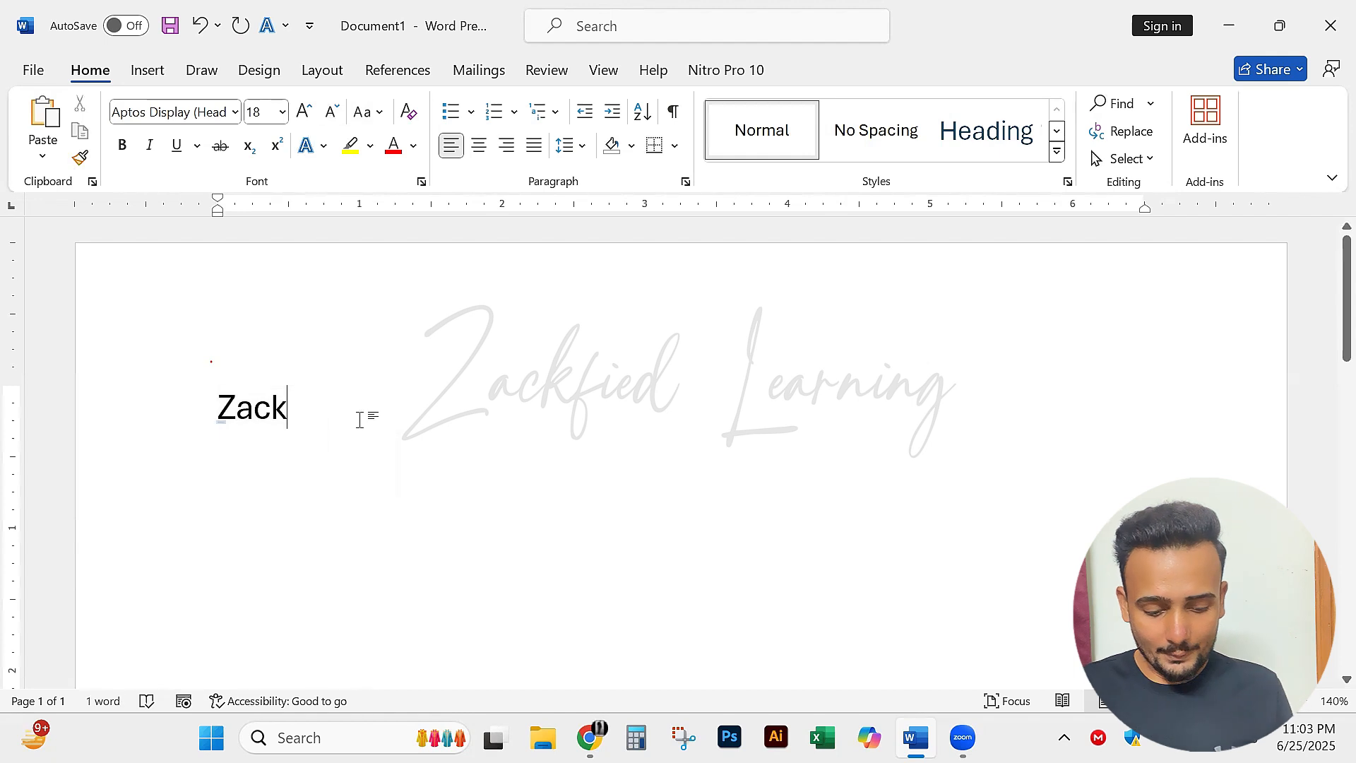
Replace the name with "THE QUICK BROWN FOX JUMPS OVER THE LAZY DOG" and select the whole sentence.
{"action": "triple_click", "coordinate": [361, 420]}
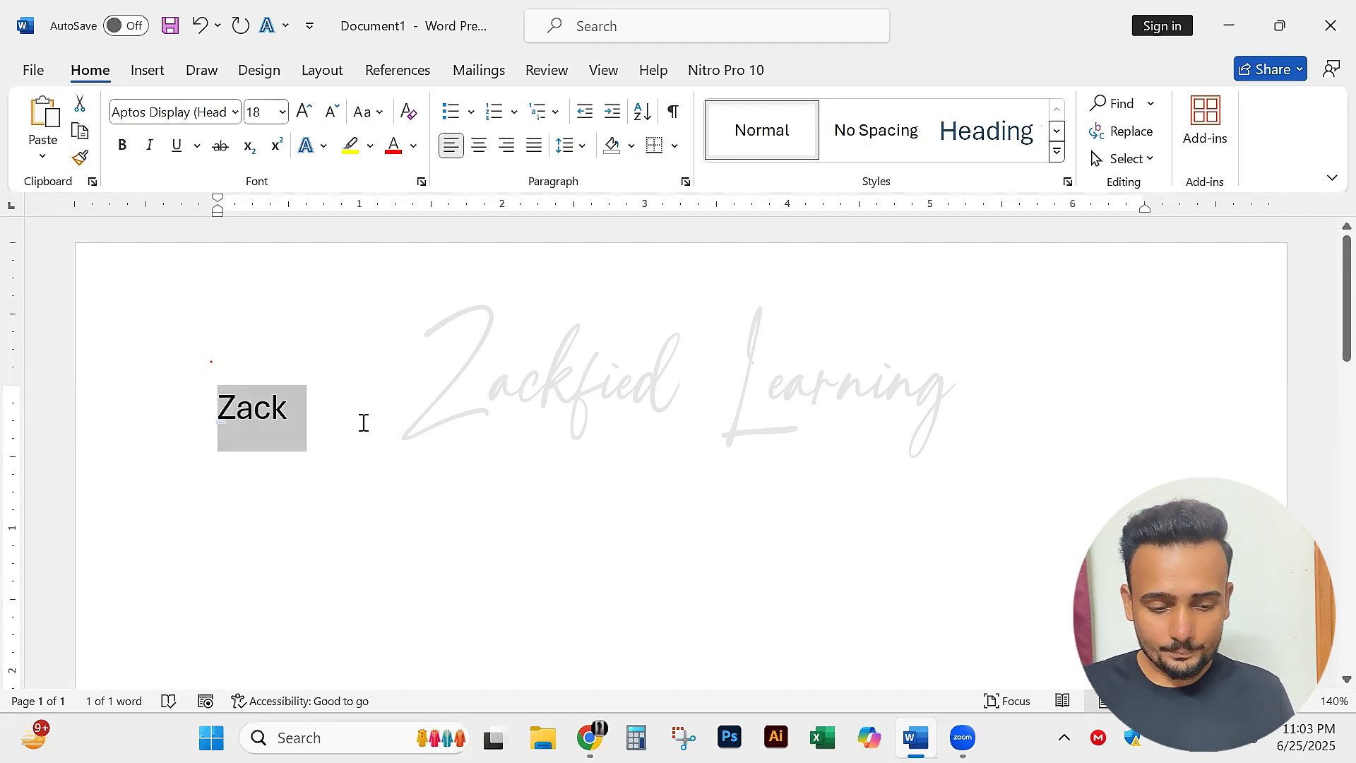
{"action": "type", "text": "THE QUICK BROWN"}
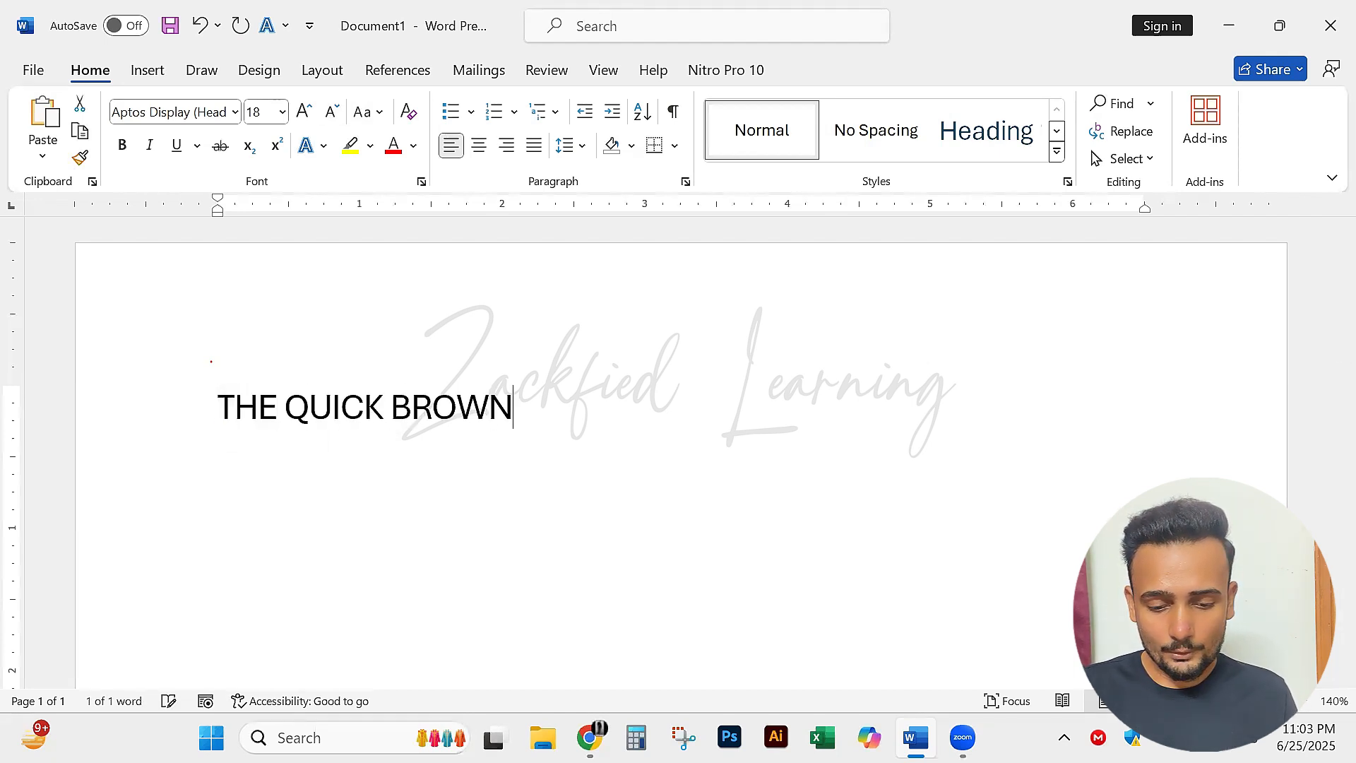
{"action": "type", "text": " FOR"}
{"action": "key", "text": "BackSpace"}
{"action": "key", "text": "BackSpace"}
{"action": "type", "text": "X"}
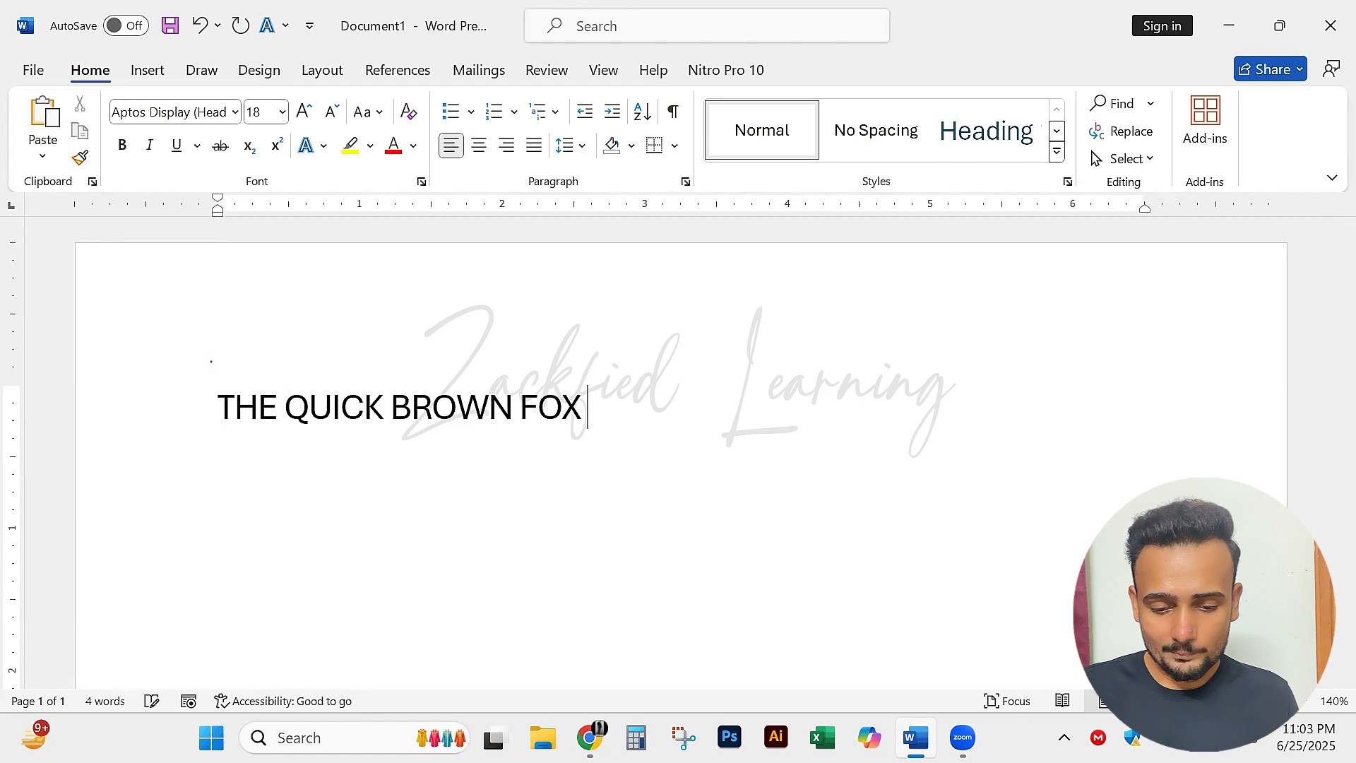
{"action": "type", "text": " JUMPS OVER TH"}
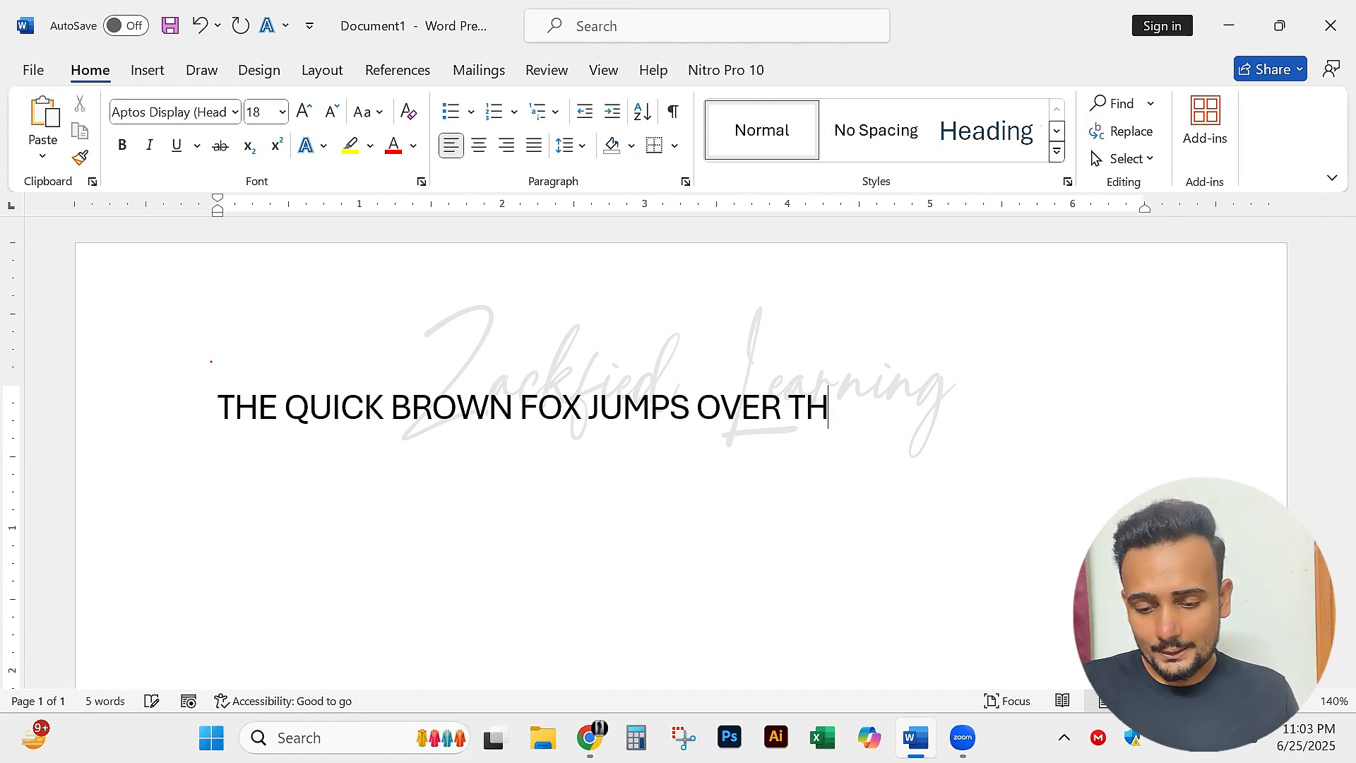
{"action": "type", "text": "E LAZY DOG"}
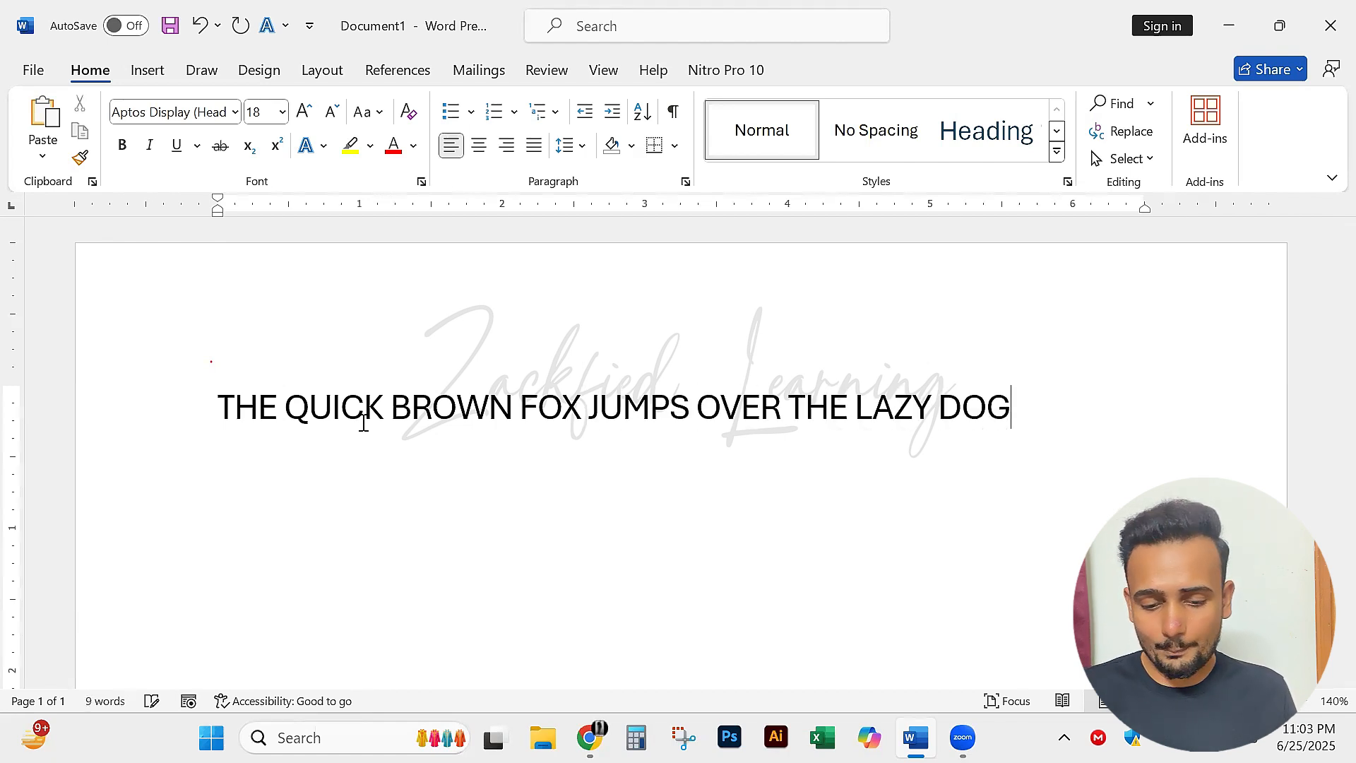
{"action": "key", "text": "ctrl+a"}
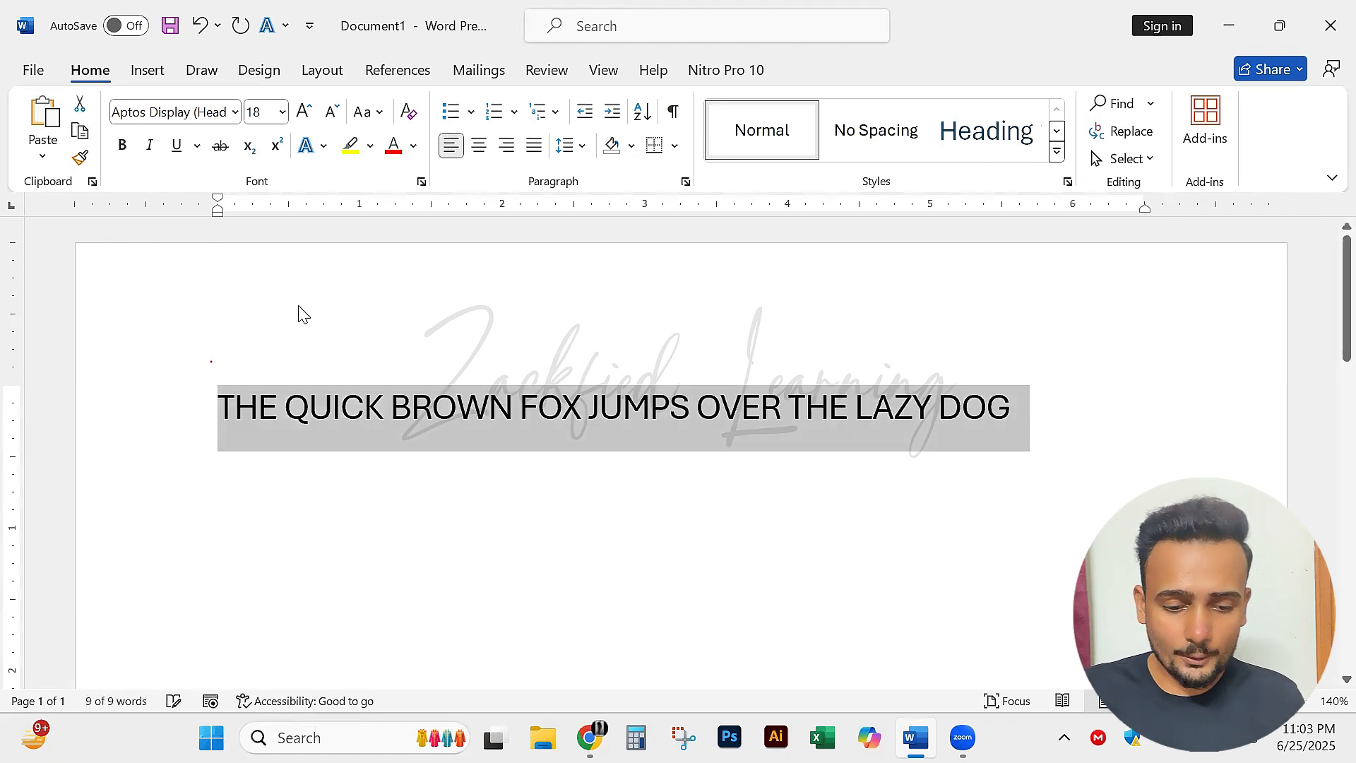
Increase the sentence's font size one step to 20 and show the Change Case options without choosing one.
{"action": "left_click", "coordinate": [305, 117]}
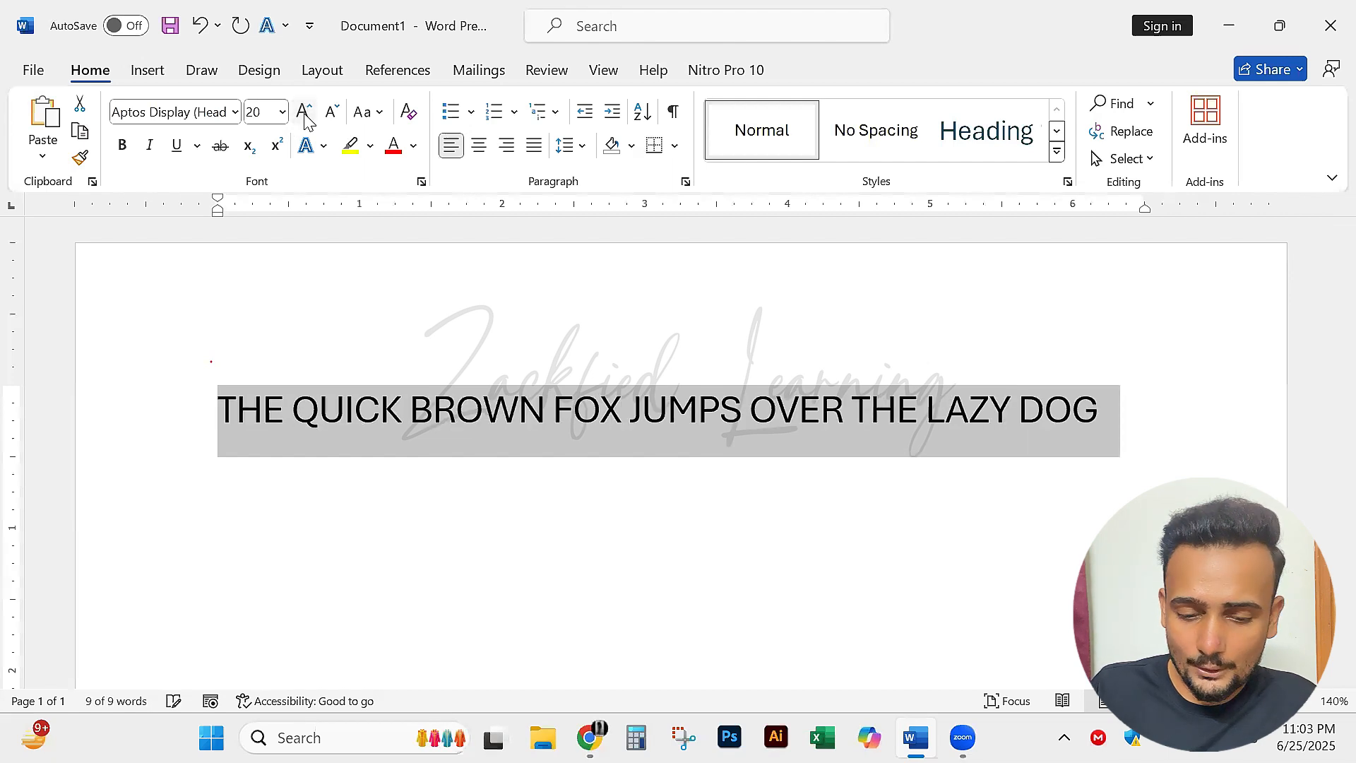
{"action": "left_click", "coordinate": [380, 113]}
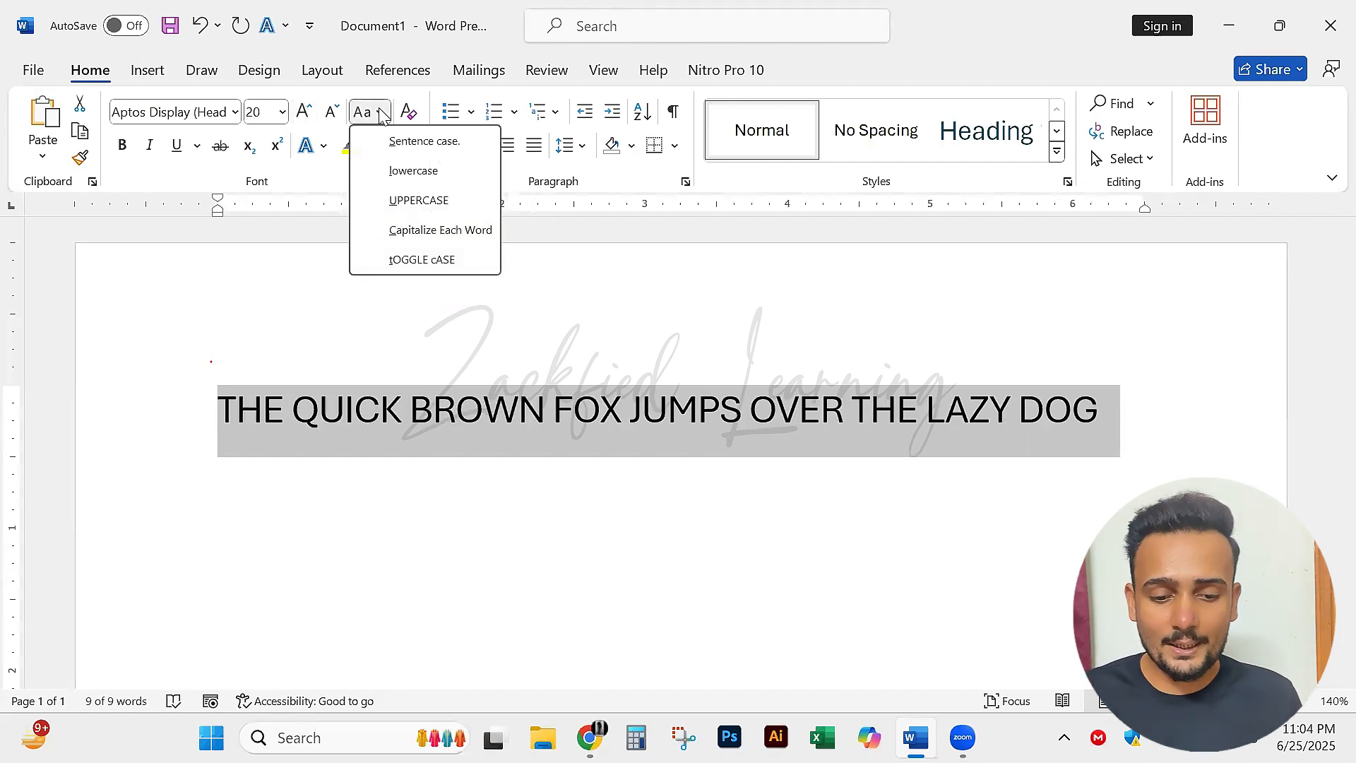
{"action": "left_click", "coordinate": [470, 397]}
{"action": "left_click", "coordinate": [269, 418]}
{"action": "left_click_drag", "start_coordinate": [218, 417], "coordinate": [1116, 421]}
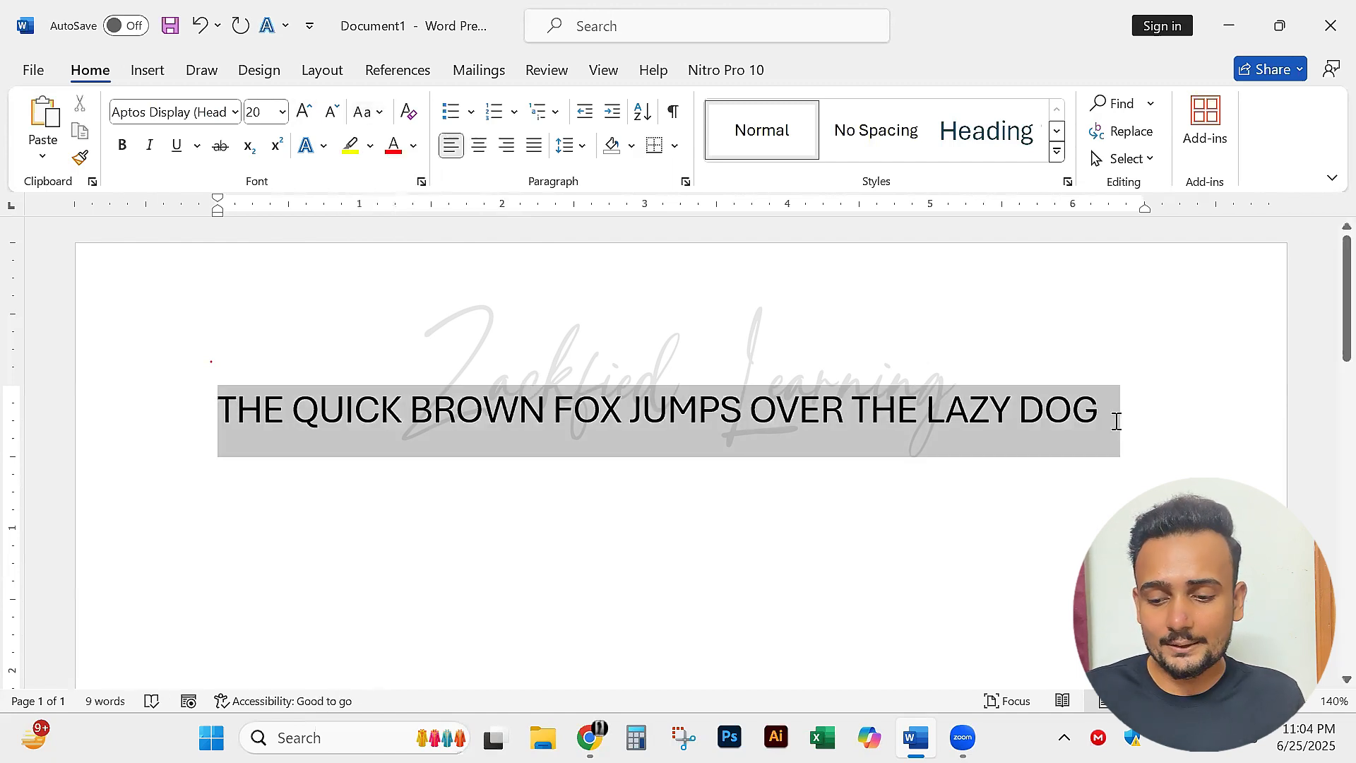
{"action": "left_click", "coordinate": [1116, 403]}
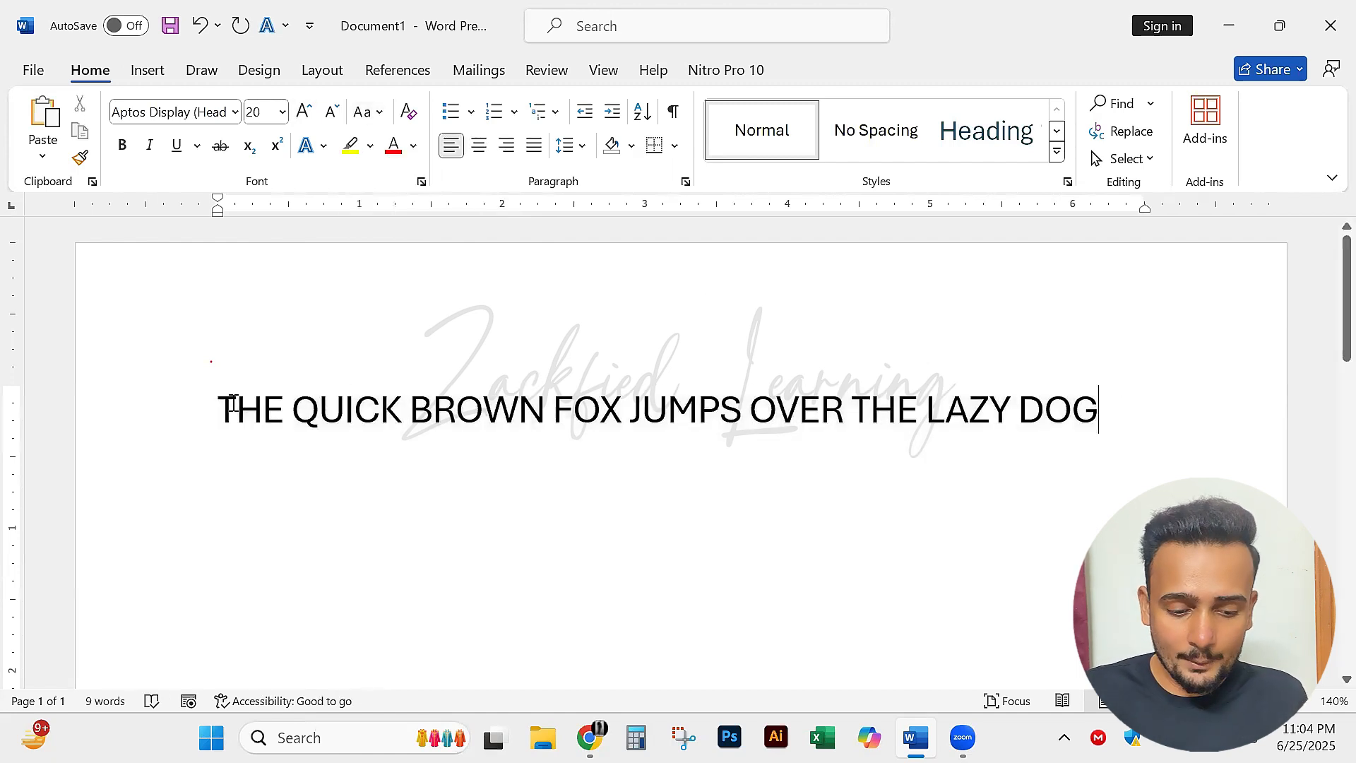
Select the whole sentence, change it to Sentence case and clear the selection.
{"action": "triple_click", "coordinate": [258, 416]}
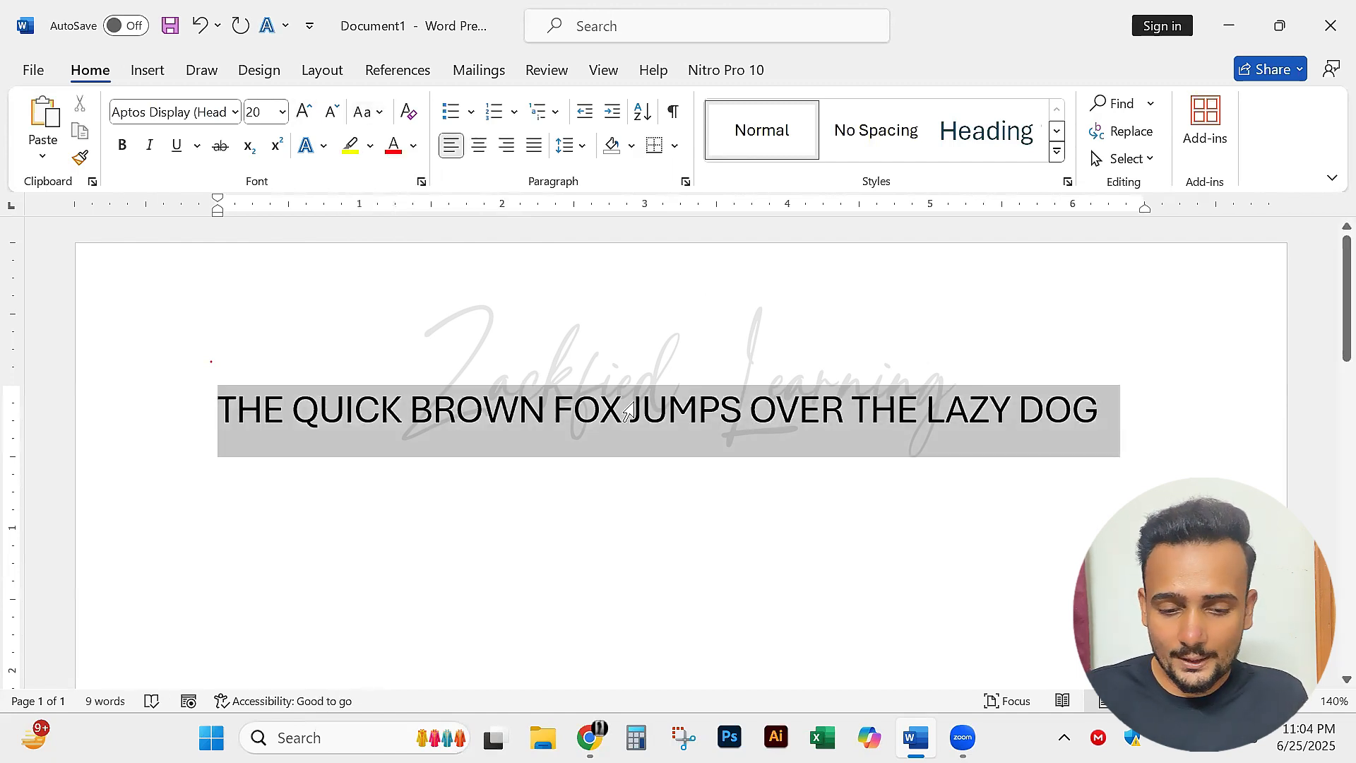
{"action": "left_click", "coordinate": [366, 113]}
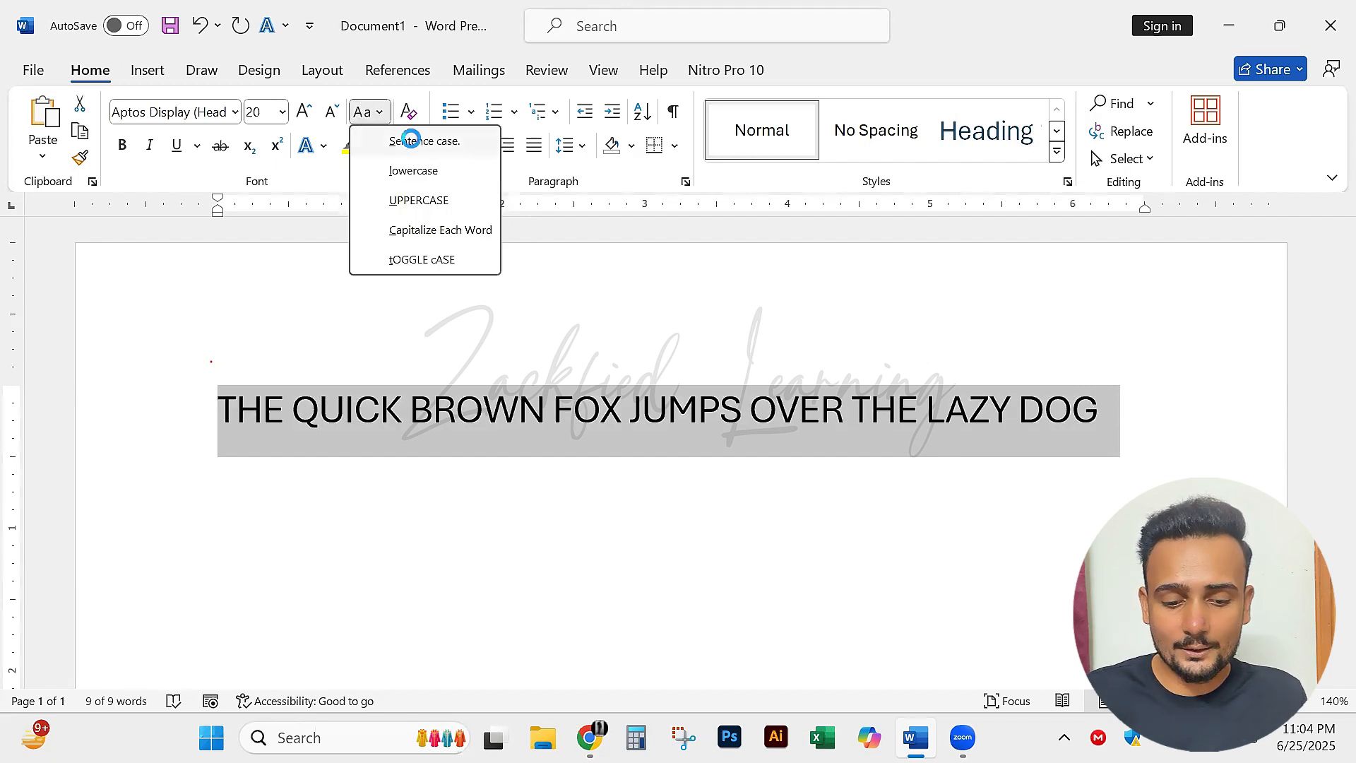
{"action": "left_click", "coordinate": [423, 142]}
{"action": "left_click", "coordinate": [410, 413]}
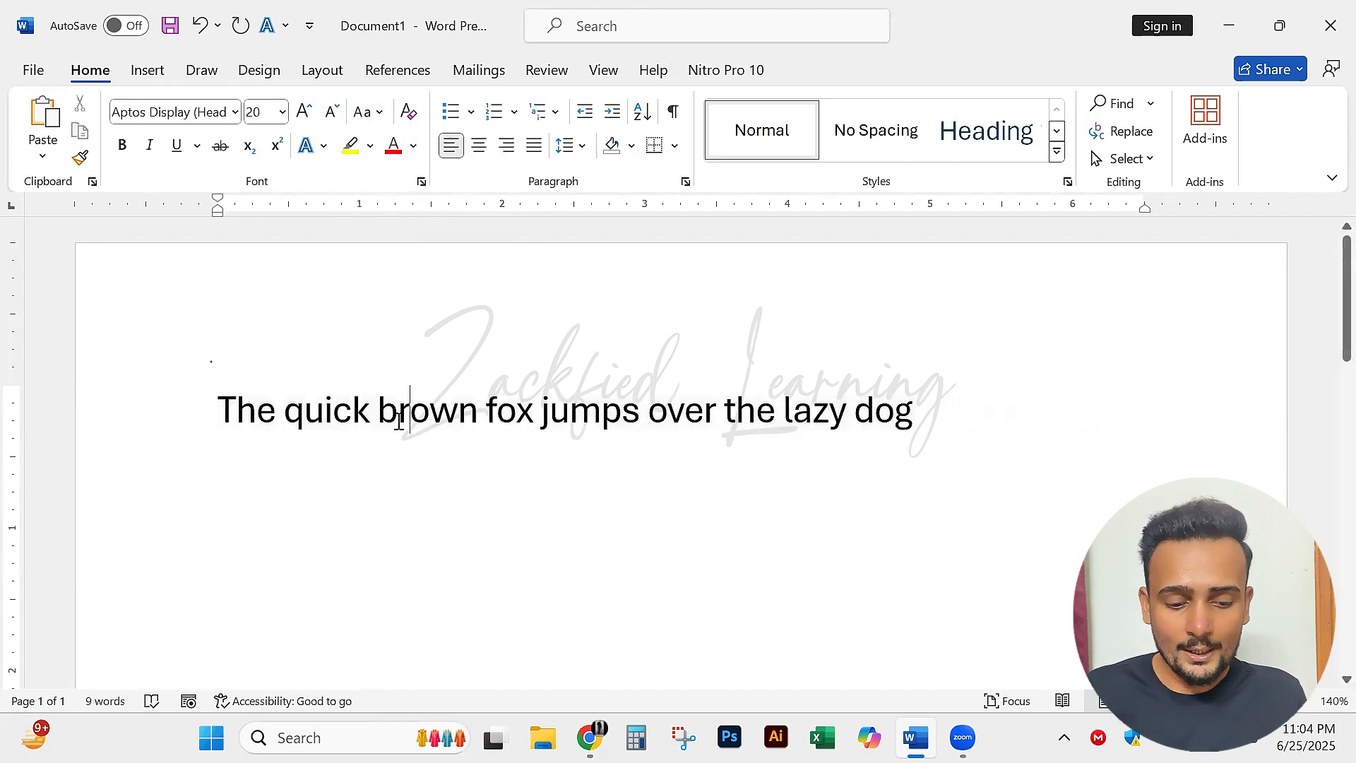
{"action": "left_click_drag", "start_coordinate": [233, 413], "coordinate": [984, 409]}
{"action": "left_click", "coordinate": [895, 416]}
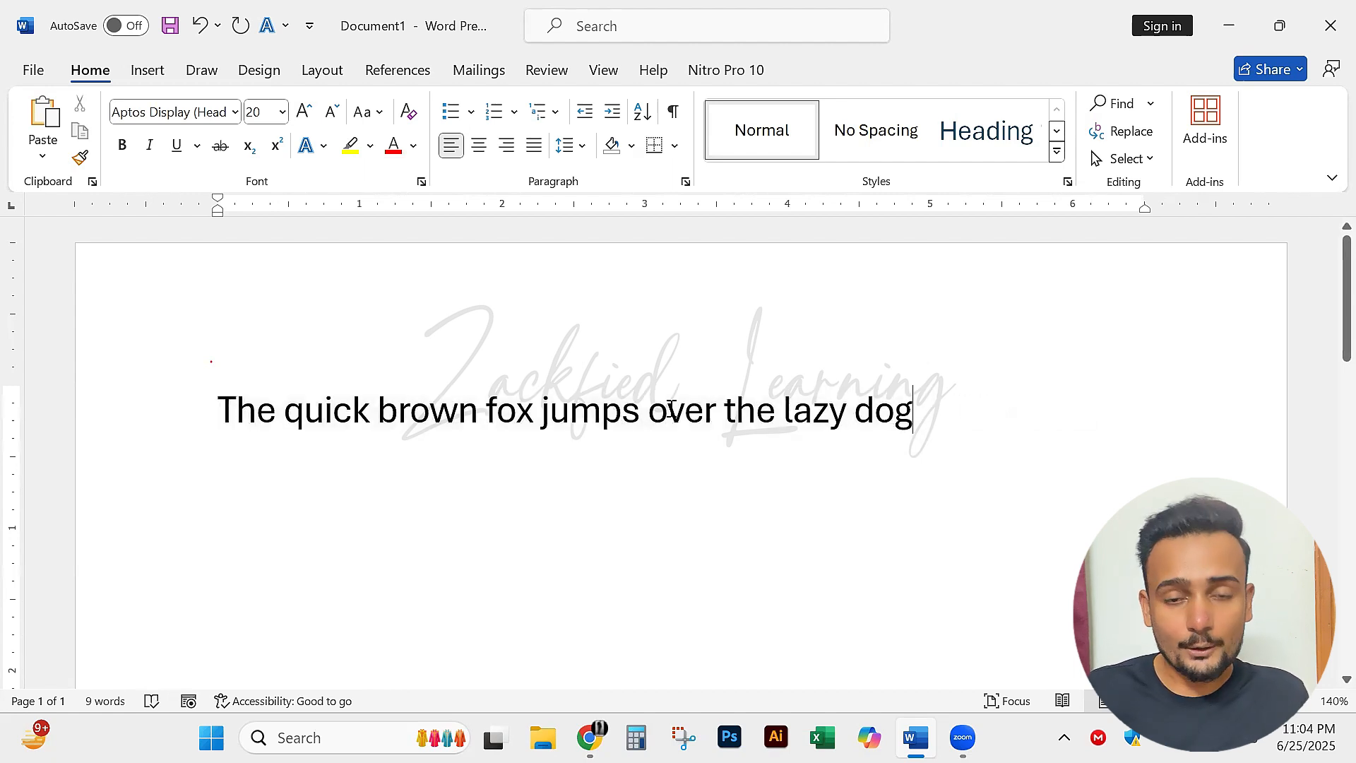
Reselect the whole sentence, change it to lowercase and clear the selection.
{"action": "left_click_drag", "start_coordinate": [952, 430], "coordinate": [176, 399]}
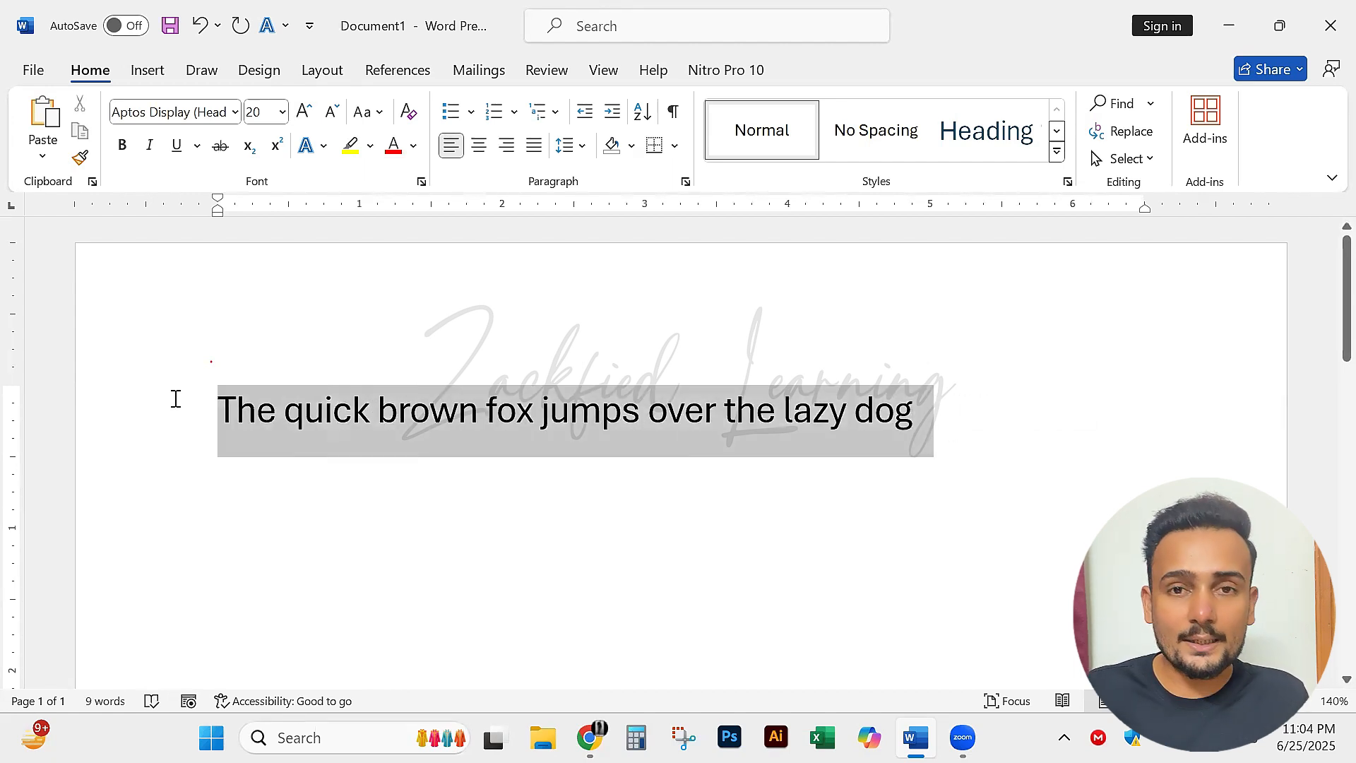
{"action": "left_click", "coordinate": [379, 113]}
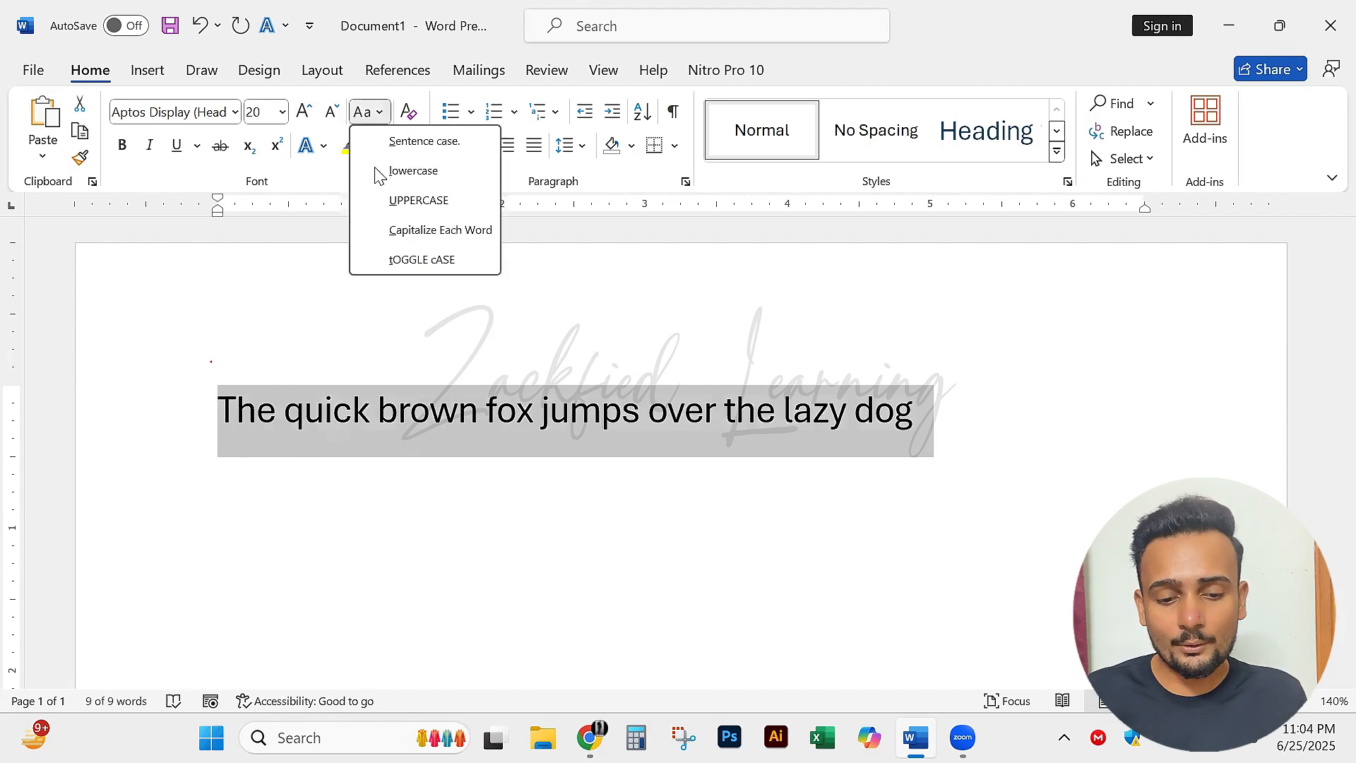
{"action": "left_click", "coordinate": [410, 172]}
{"action": "left_click", "coordinate": [369, 381]}
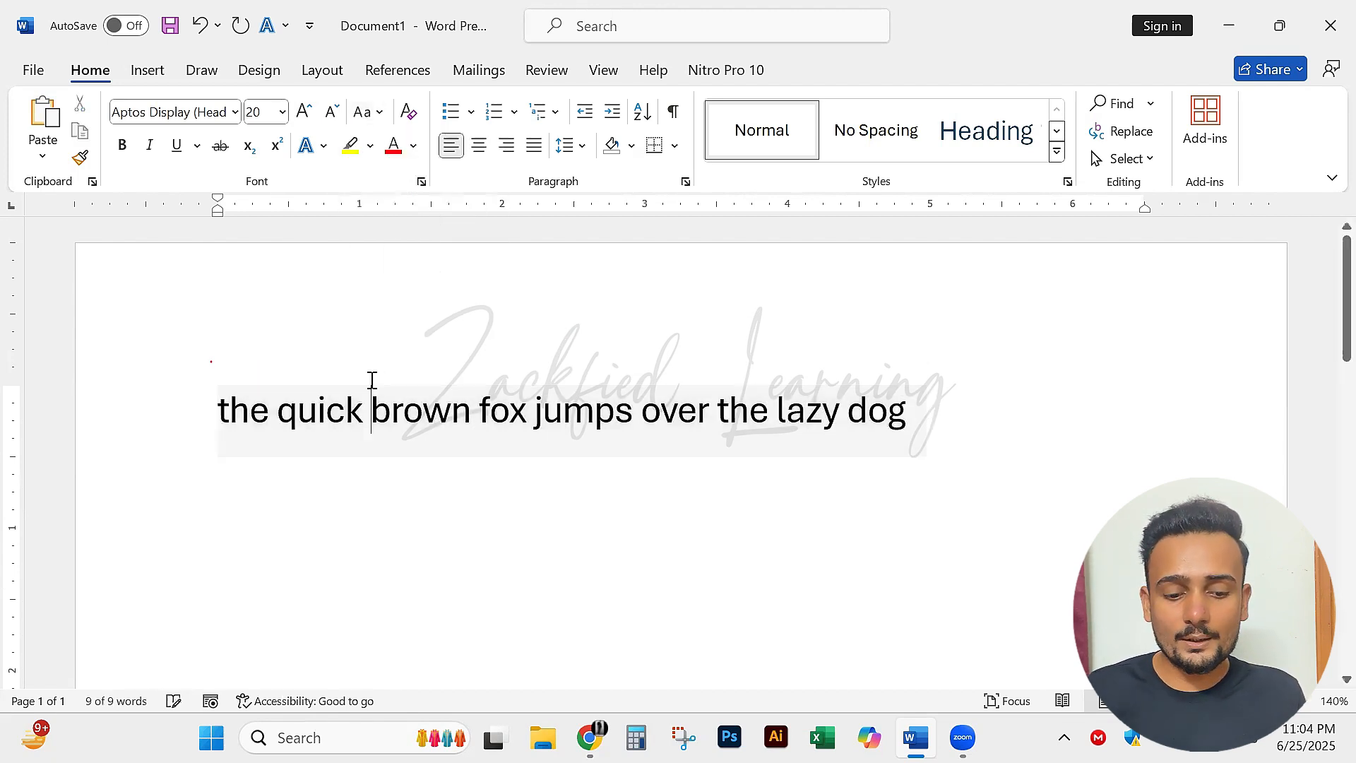
Change the whole sentence to UPPERCASE, highlight the converted text and clear the selection.
{"action": "left_click_drag", "start_coordinate": [220, 410], "coordinate": [149, 408]}
{"action": "left_click", "coordinate": [367, 112]}
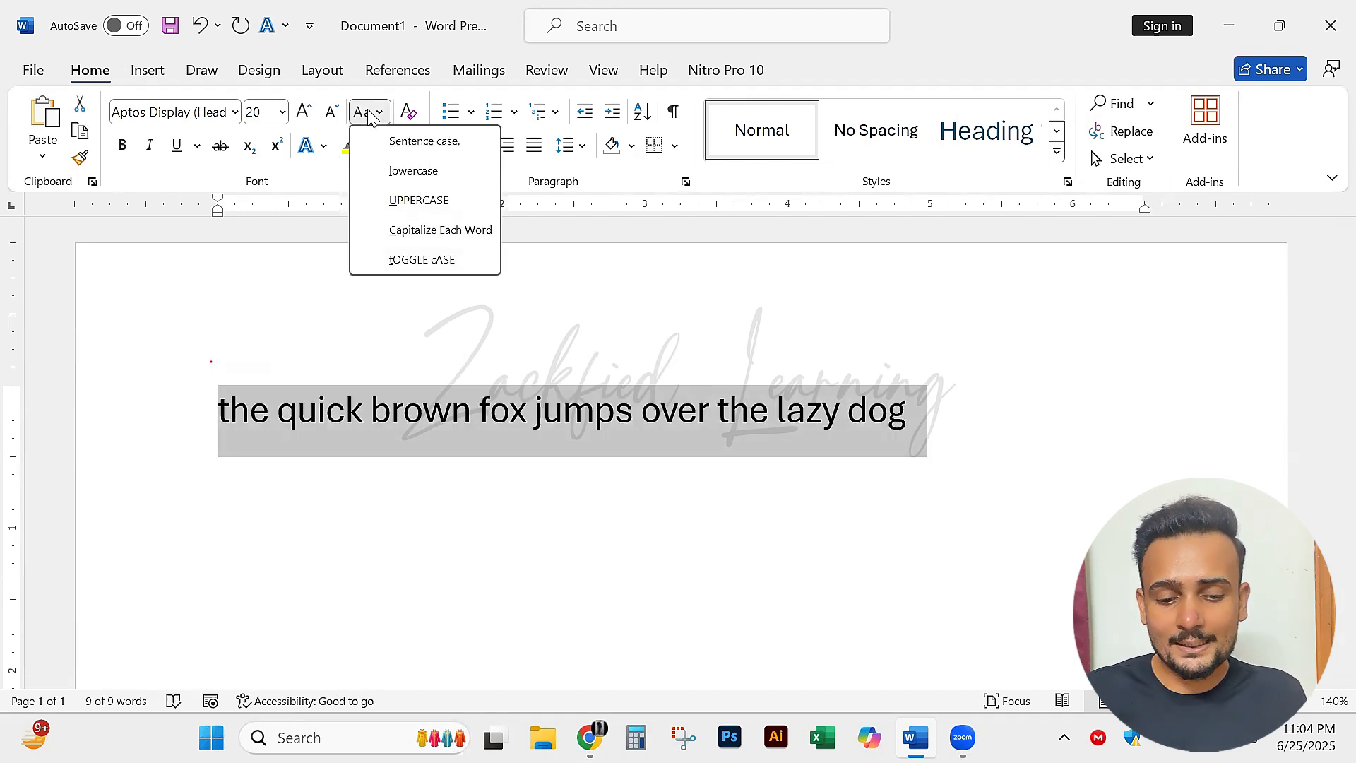
{"action": "left_click", "coordinate": [418, 200]}
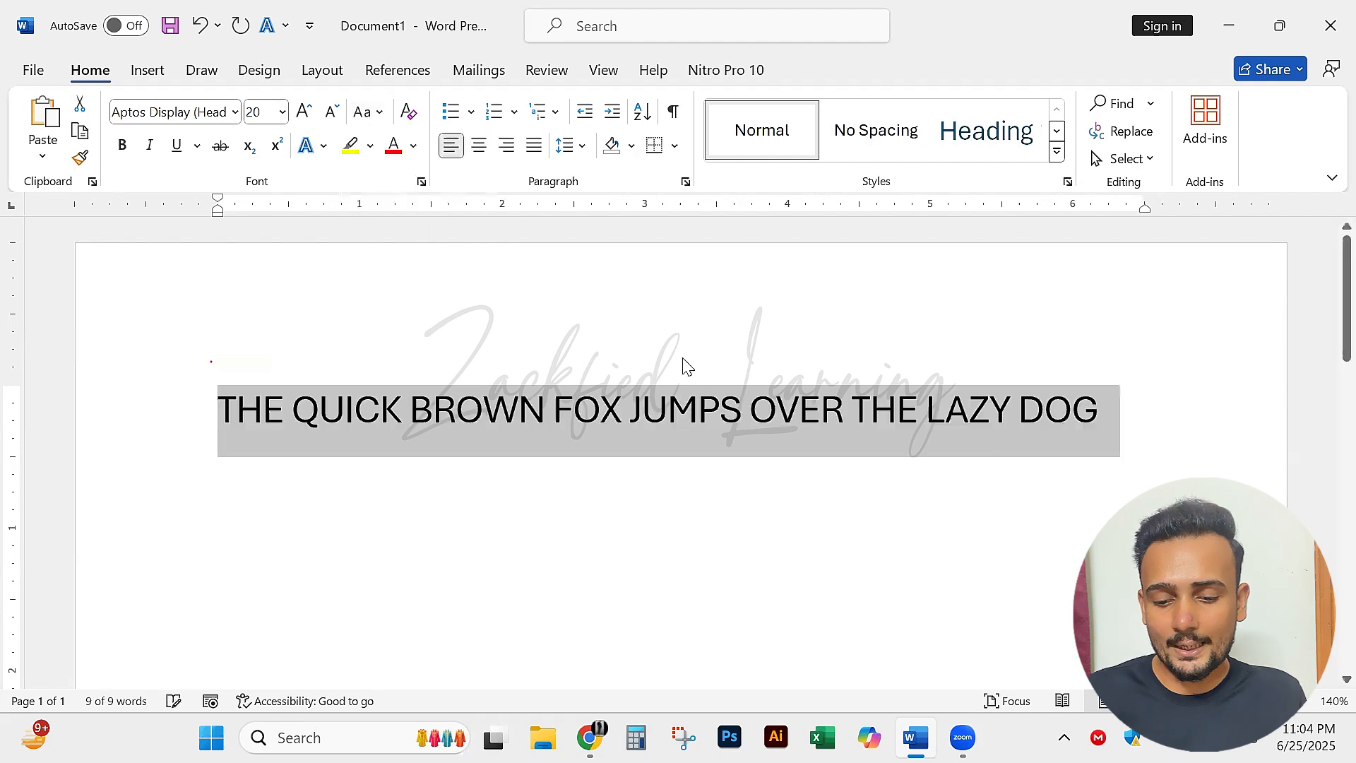
{"action": "left_click", "coordinate": [698, 384]}
{"action": "left_click_drag", "start_coordinate": [950, 422], "coordinate": [209, 453]}
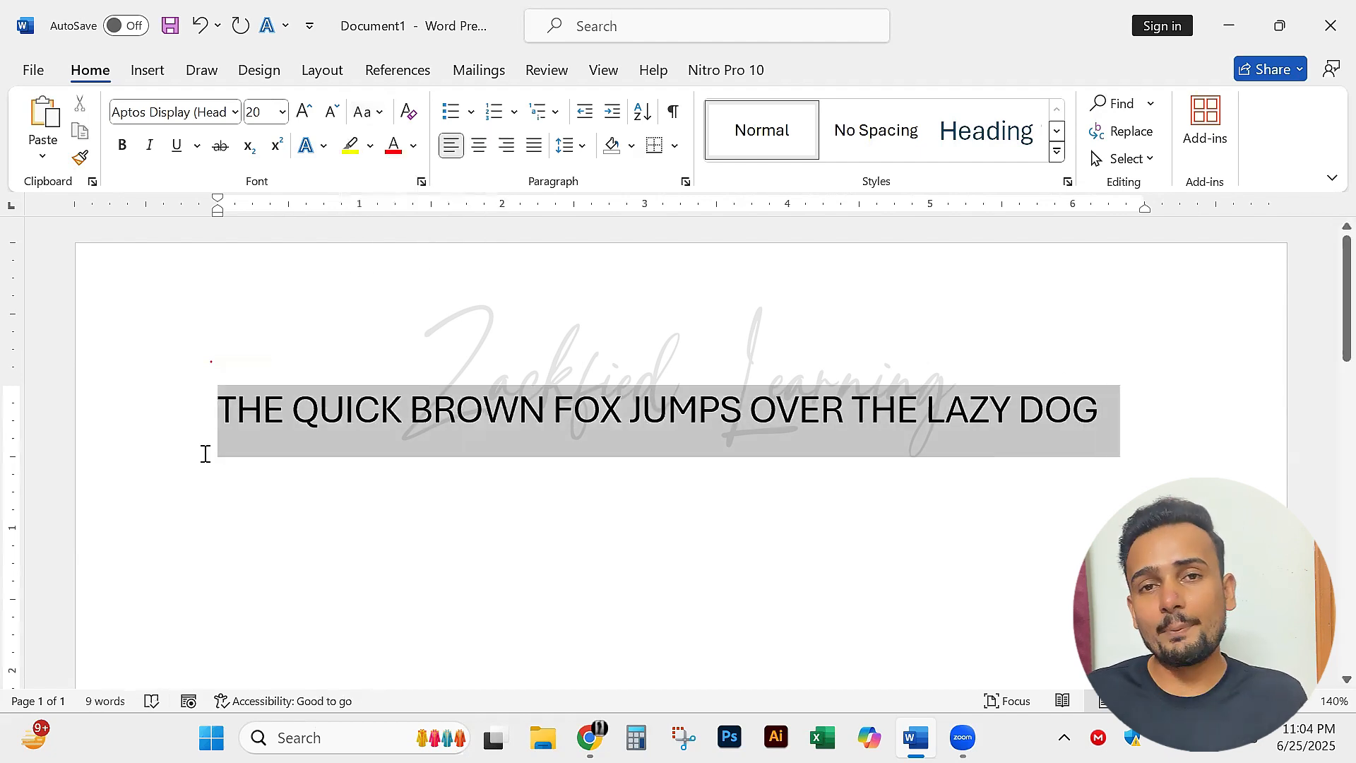
{"action": "left_click", "coordinate": [1118, 429]}
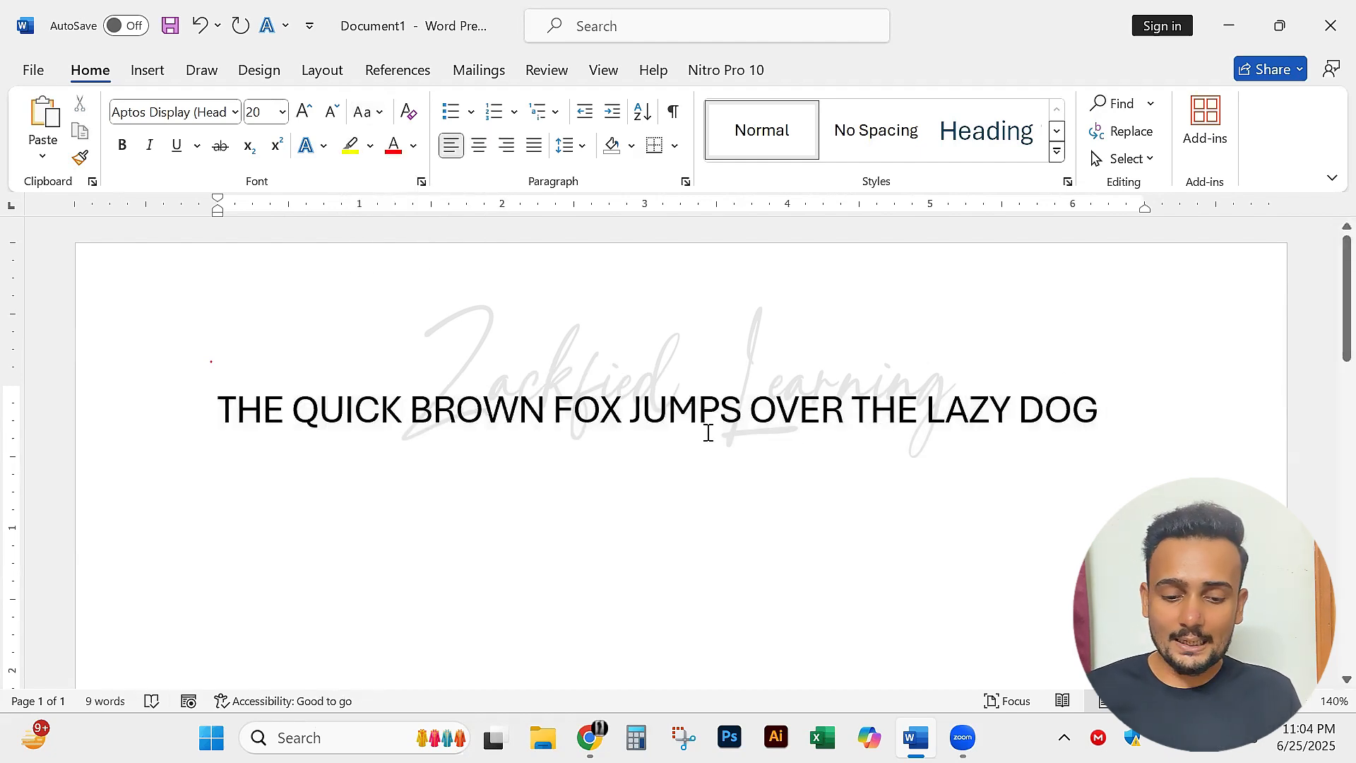
Apply Capitalize Each Word to the whole sentence and highlight the initial letters of Quick and Brown.
{"action": "left_click_drag", "start_coordinate": [1118, 424], "coordinate": [160, 442]}
{"action": "left_click", "coordinate": [379, 113]}
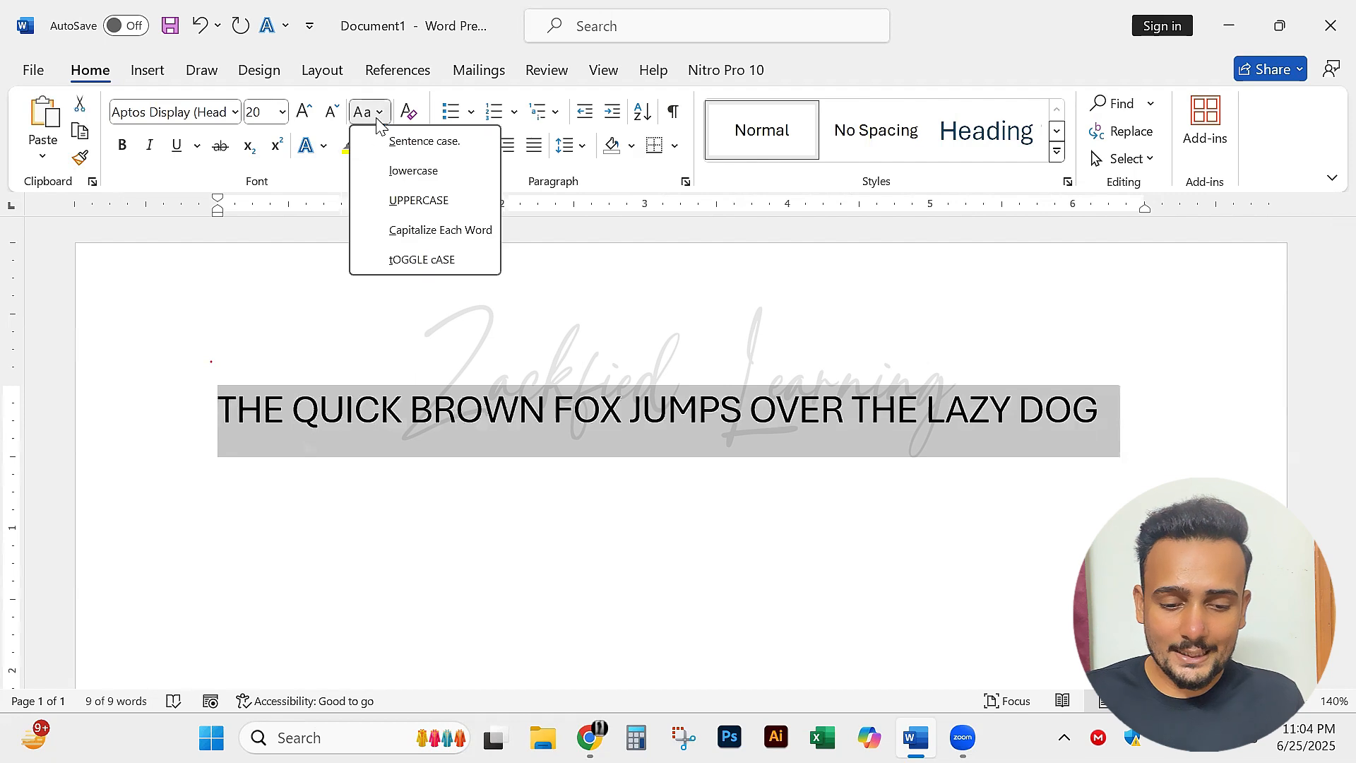
{"action": "left_click", "coordinate": [374, 236]}
{"action": "left_click", "coordinate": [441, 396]}
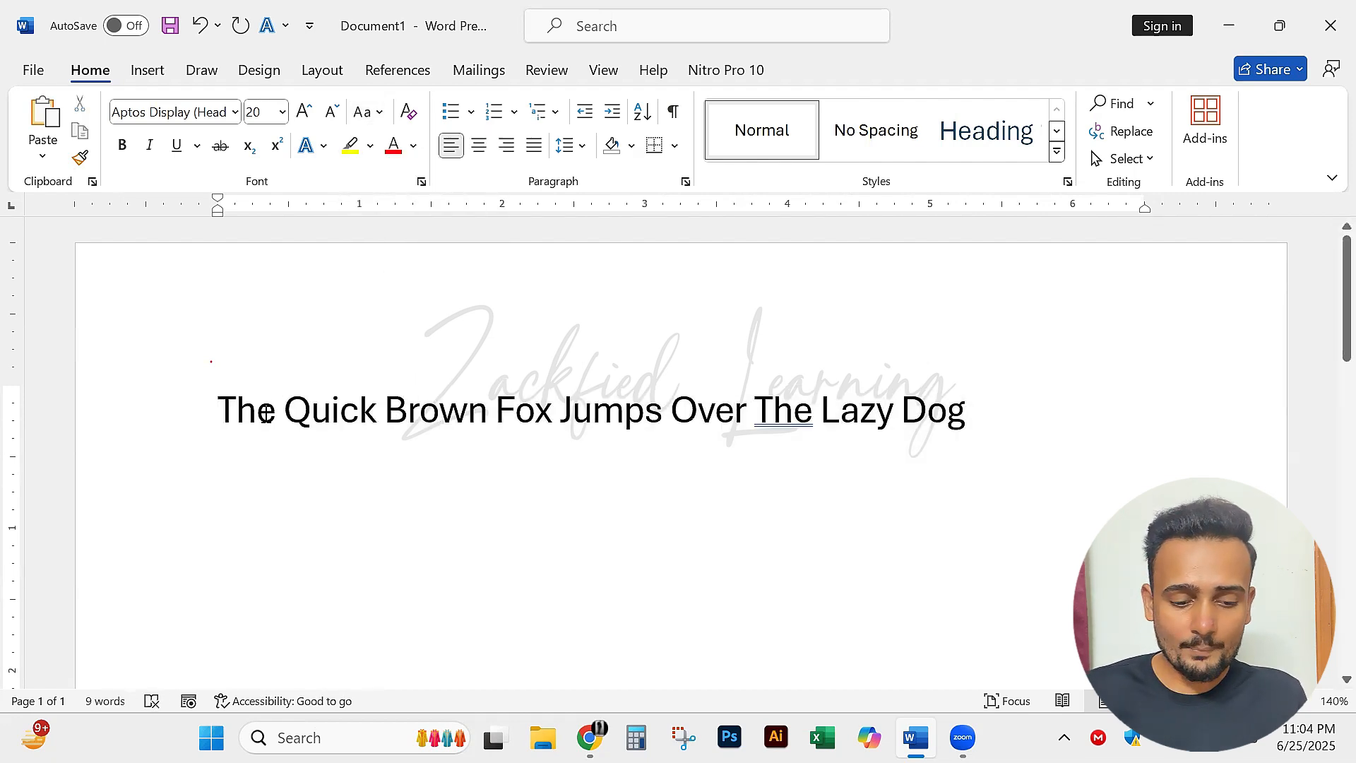
{"action": "left_click_drag", "start_coordinate": [312, 427], "coordinate": [295, 424]}
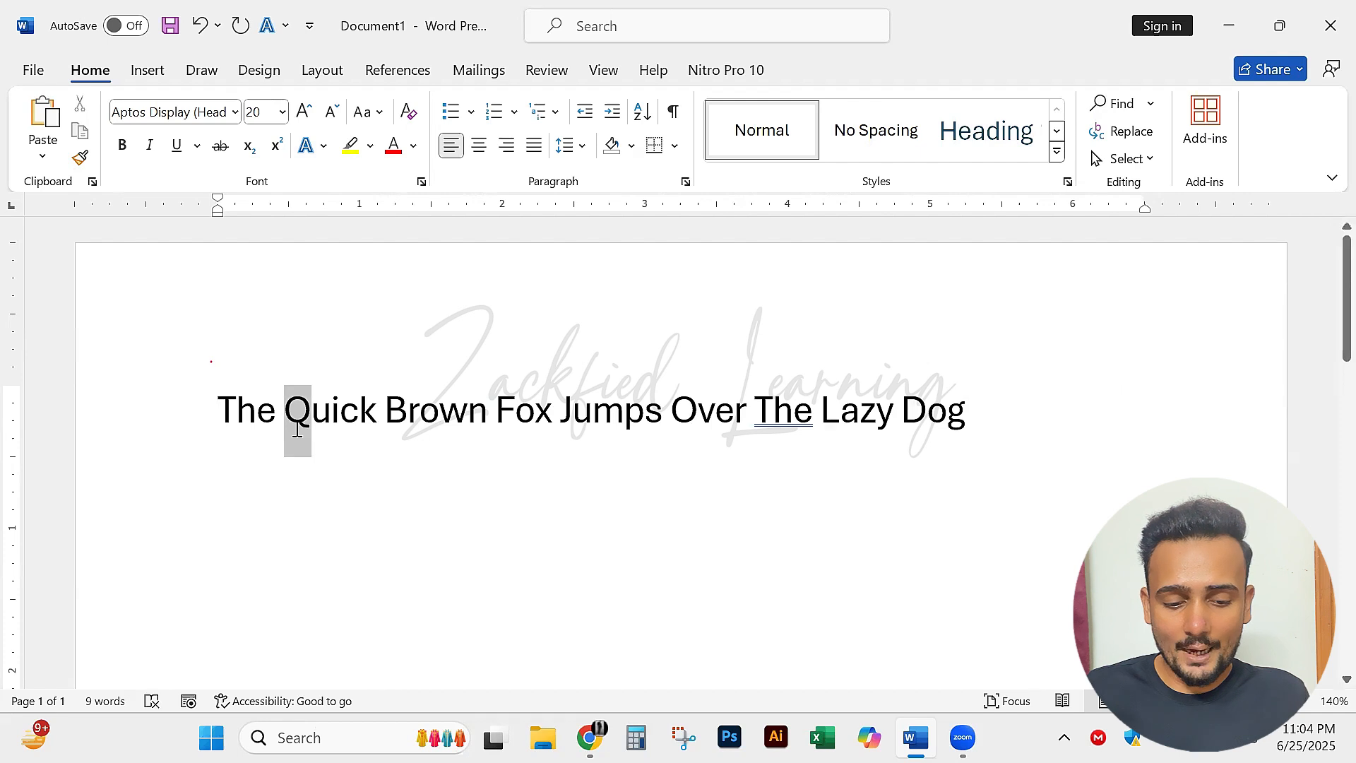
{"action": "left_click_drag", "start_coordinate": [409, 425], "coordinate": [388, 425]}
{"action": "left_click", "coordinate": [511, 445]}
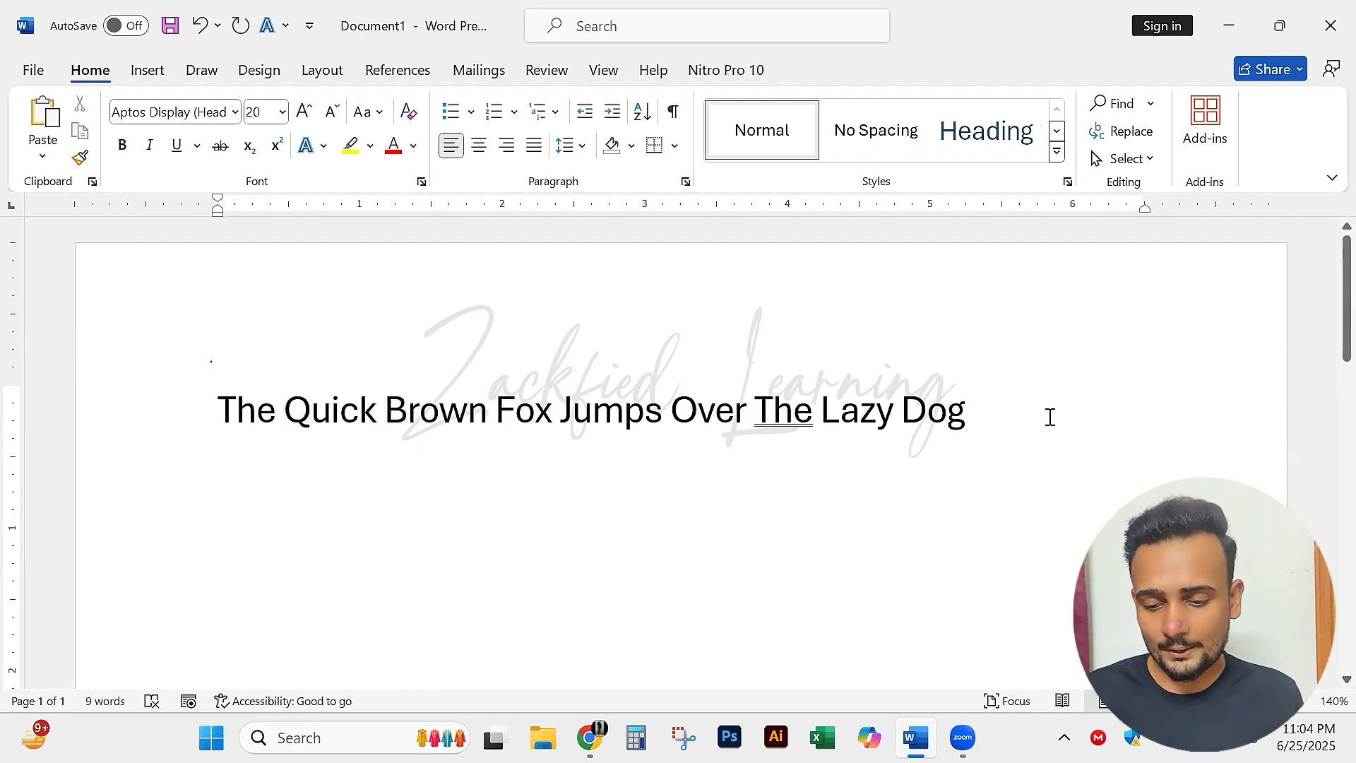
Apply tOGGLE cASE to the whole sentence, highlight some of its letters and undo the case change.
{"action": "left_click_drag", "start_coordinate": [1050, 417], "coordinate": [163, 382]}
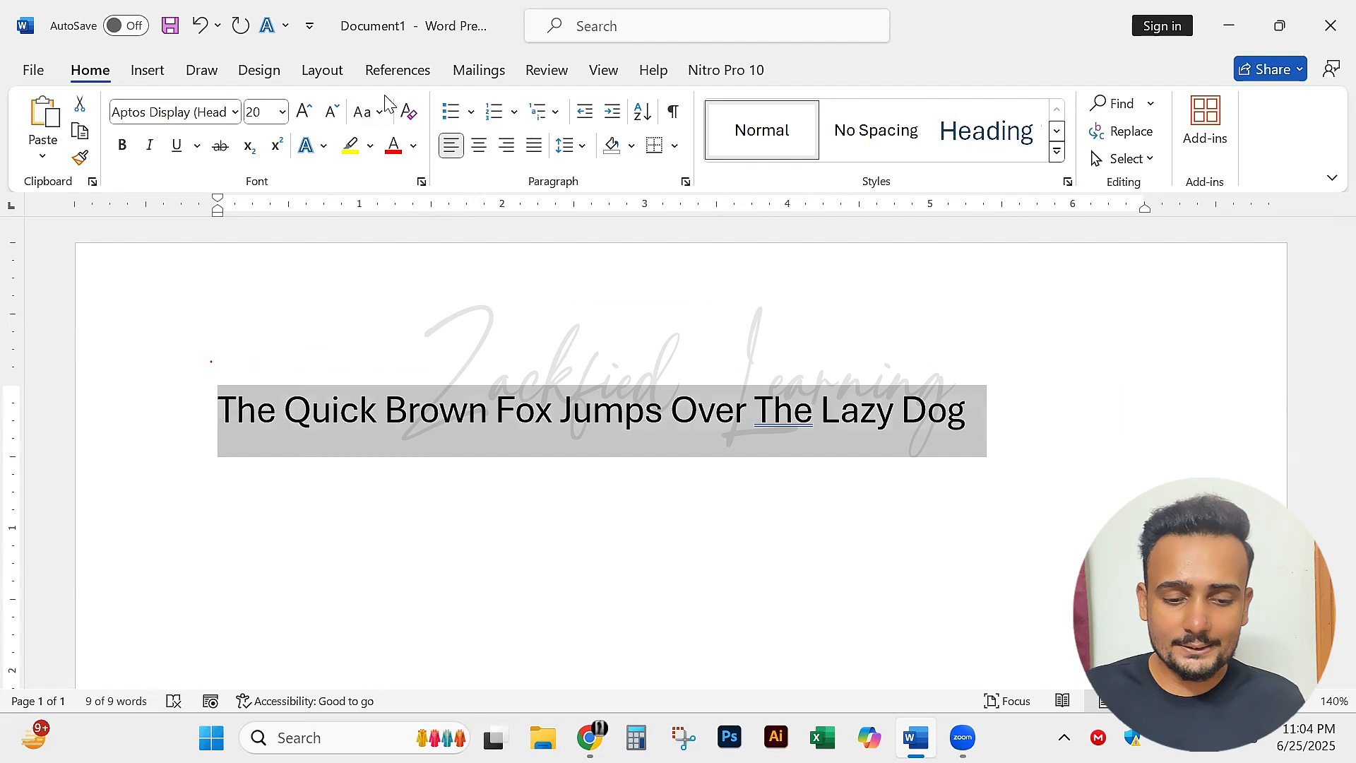
{"action": "left_click", "coordinate": [368, 112]}
{"action": "left_click", "coordinate": [466, 259]}
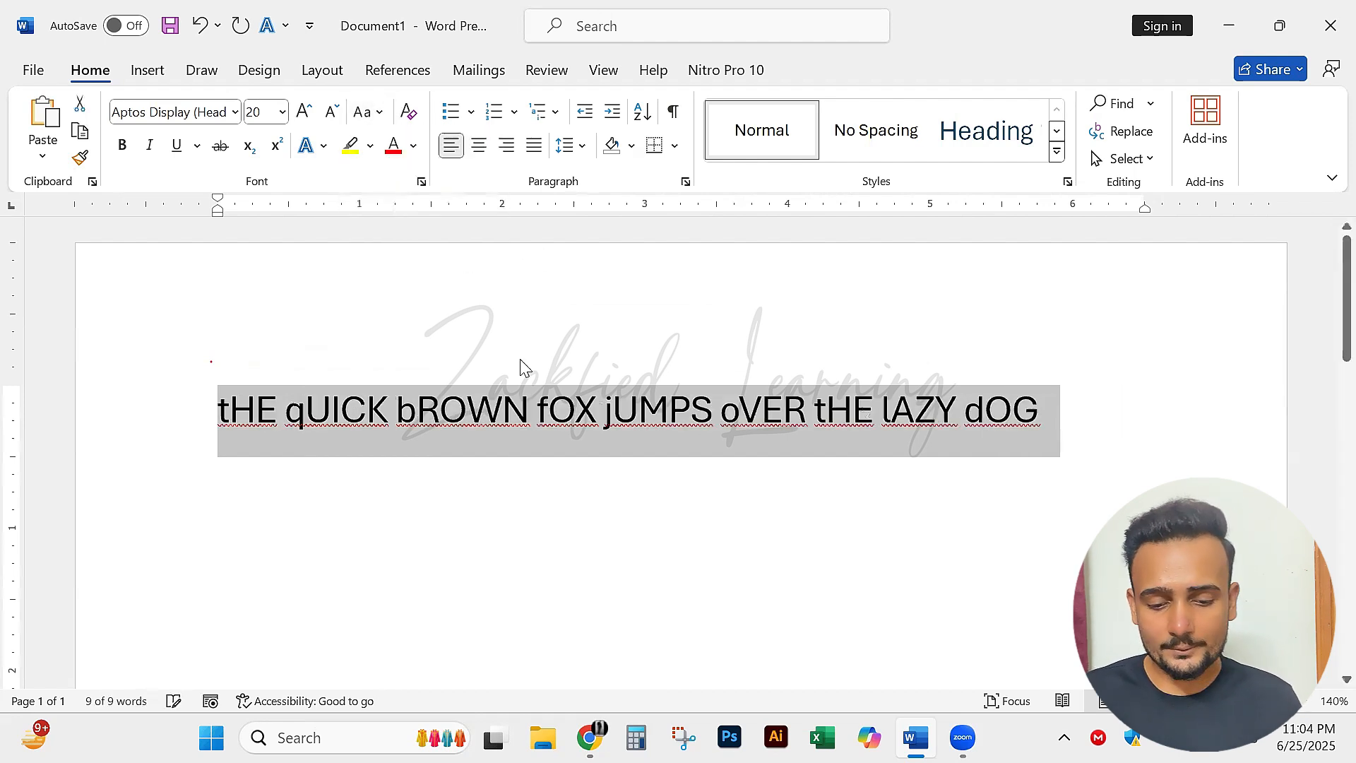
{"action": "left_click", "coordinate": [530, 410]}
{"action": "mouse_move", "coordinate": [397, 413]}
{"action": "left_mouse_down"}
{"action": "mouse_move", "coordinate": [416, 415]}
{"action": "mouse_move", "coordinate": [395, 421]}
{"action": "left_mouse_up"}
{"action": "left_click", "coordinate": [458, 411]}
{"action": "left_click_drag", "start_coordinate": [550, 425], "coordinate": [639, 422]}
{"action": "key", "text": "ctrl+z"}
{"action": "left_click", "coordinate": [755, 413]}
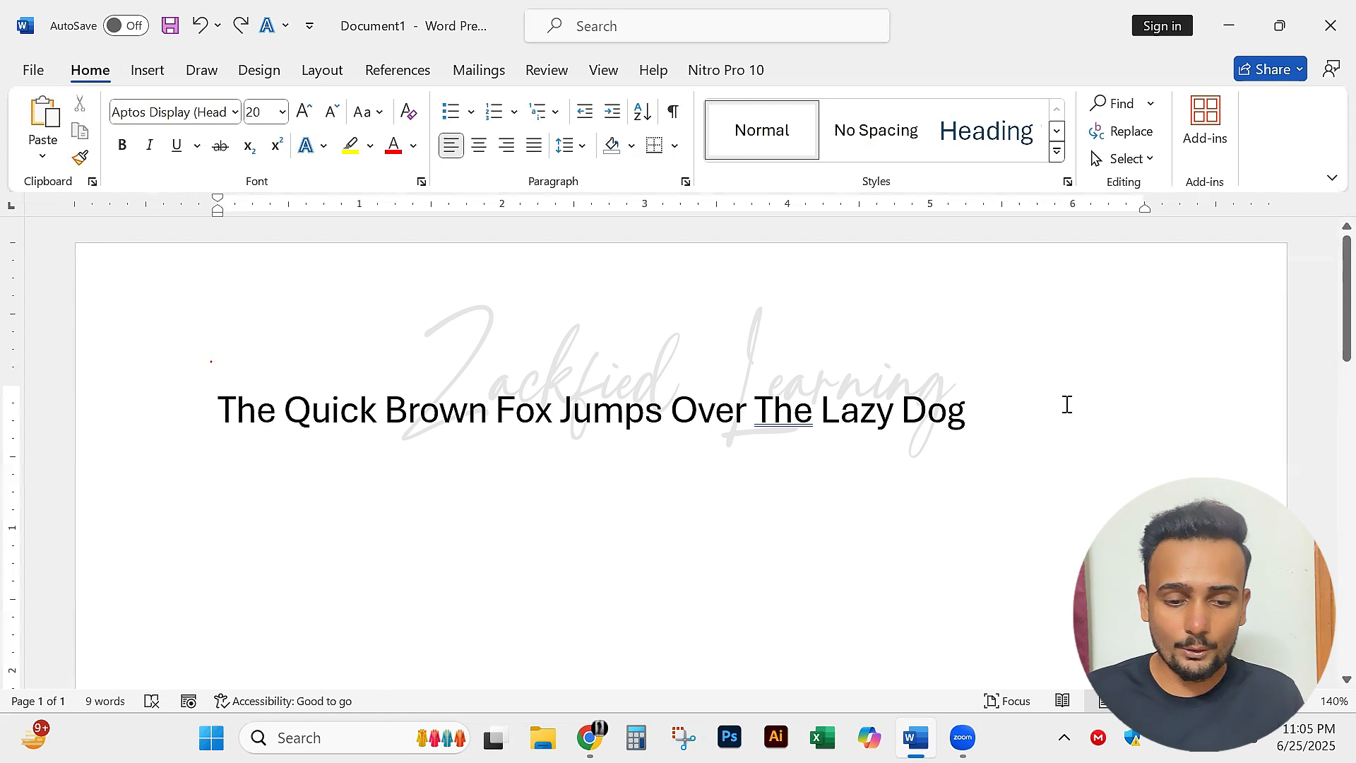
Select the whole sentence and convert it from capitalized words to Sentence case.
{"action": "left_click_drag", "start_coordinate": [214, 425], "coordinate": [1039, 409]}
{"action": "left_click", "coordinate": [367, 112]}
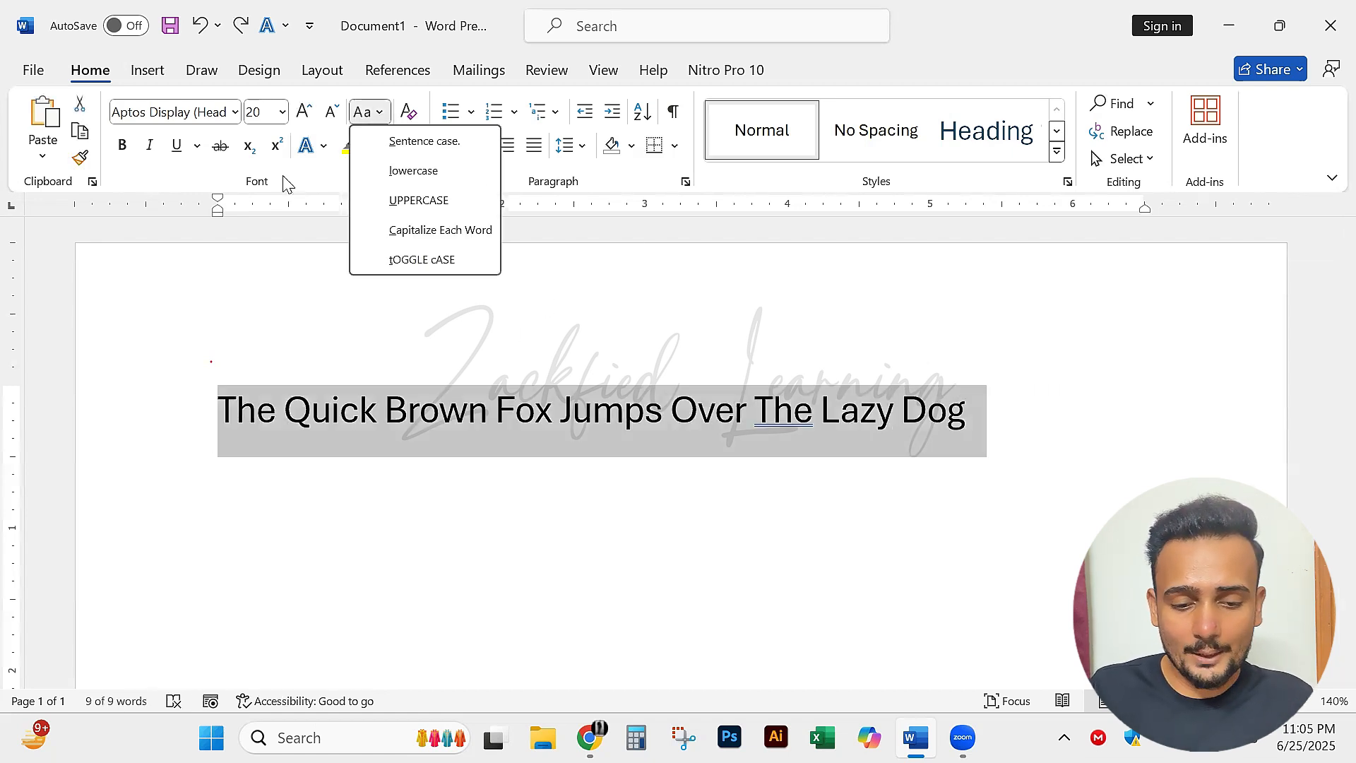
{"action": "left_click", "coordinate": [385, 141]}
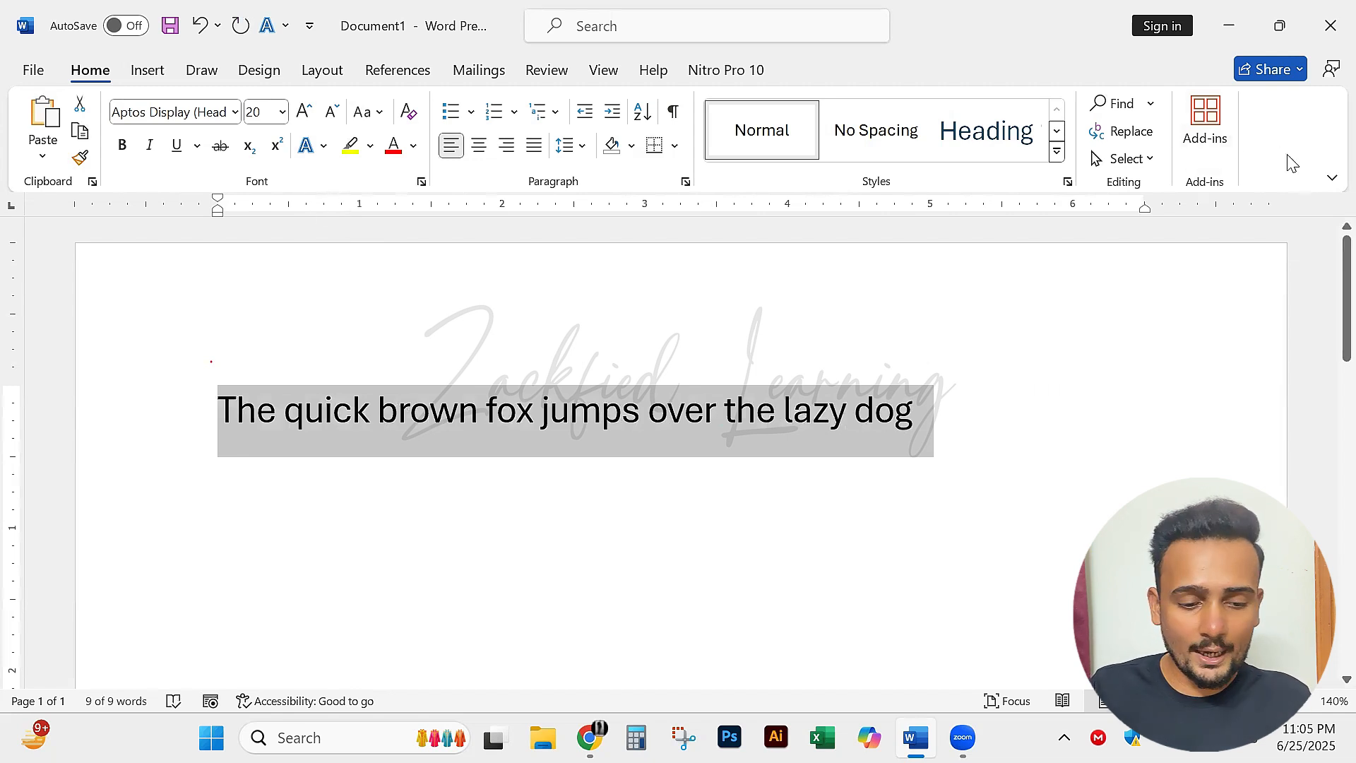
Mark the Font group and its Bold, Italic and Underline commands with the screen annotation pen.
{"action": "key", "text": "super+shift+s"}
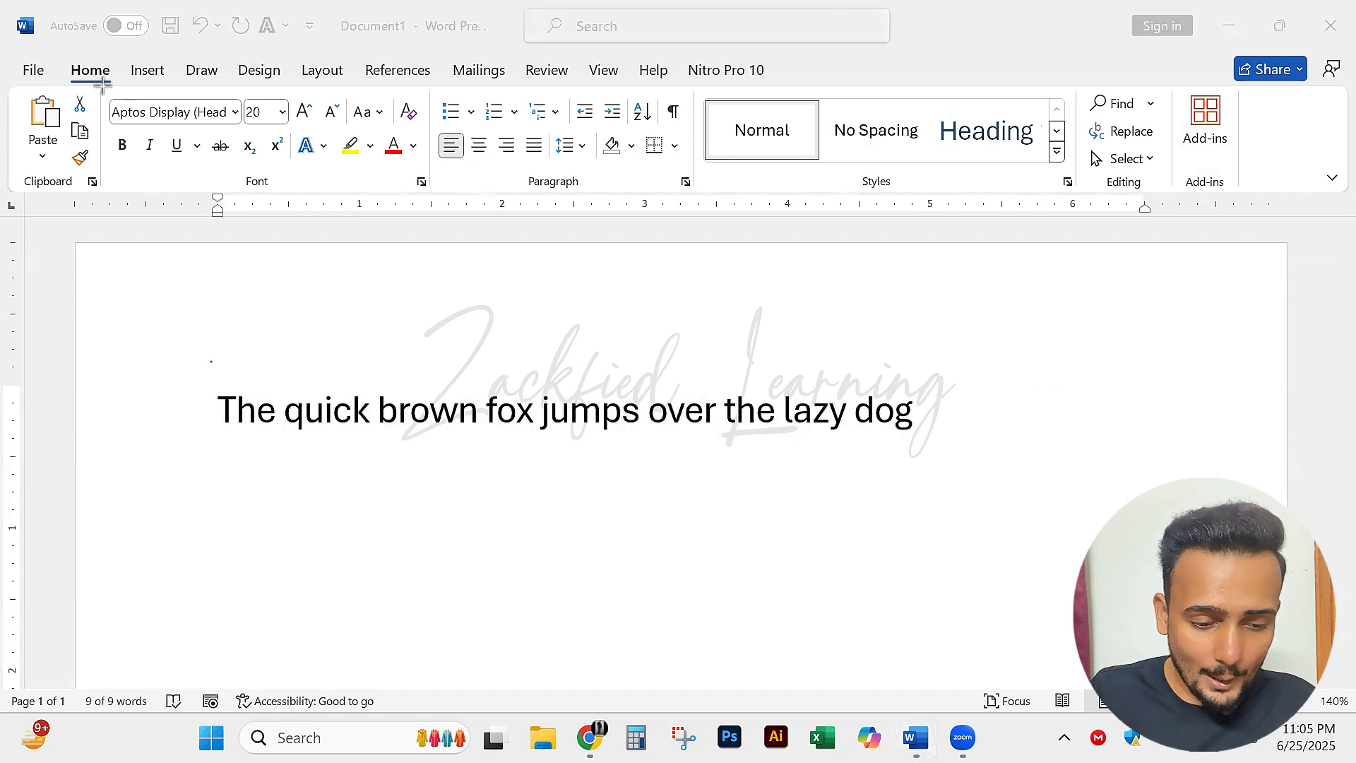
{"action": "left_click_drag", "start_coordinate": [103, 84], "coordinate": [428, 192]}
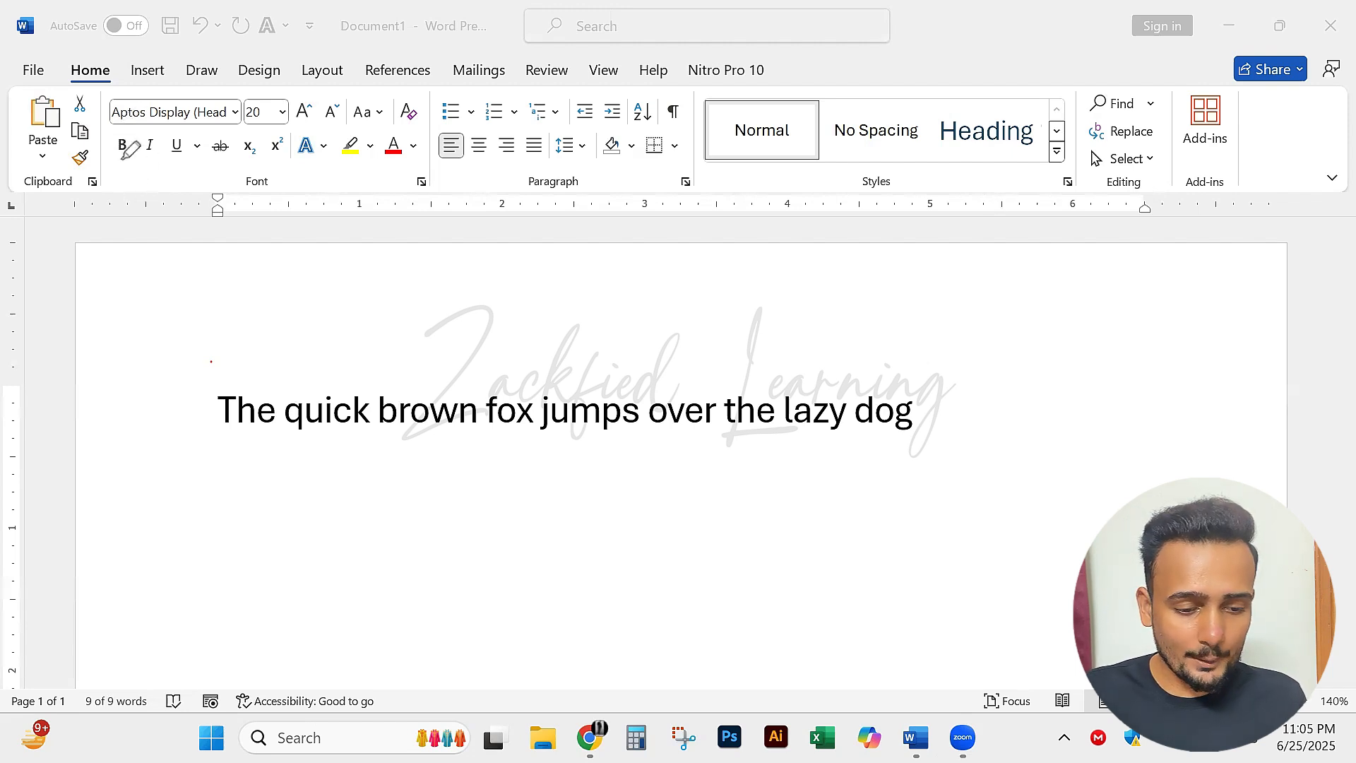
{"action": "left_click_drag", "start_coordinate": [128, 200], "coordinate": [126, 157]}
{"action": "mouse_move", "coordinate": [116, 172]}
{"action": "left_mouse_down"}
{"action": "mouse_move", "coordinate": [126, 157]}
{"action": "mouse_move", "coordinate": [143, 178]}
{"action": "mouse_move", "coordinate": [155, 154]}
{"action": "mouse_move", "coordinate": [163, 168]}
{"action": "mouse_move", "coordinate": [193, 164]}
{"action": "left_mouse_up"}
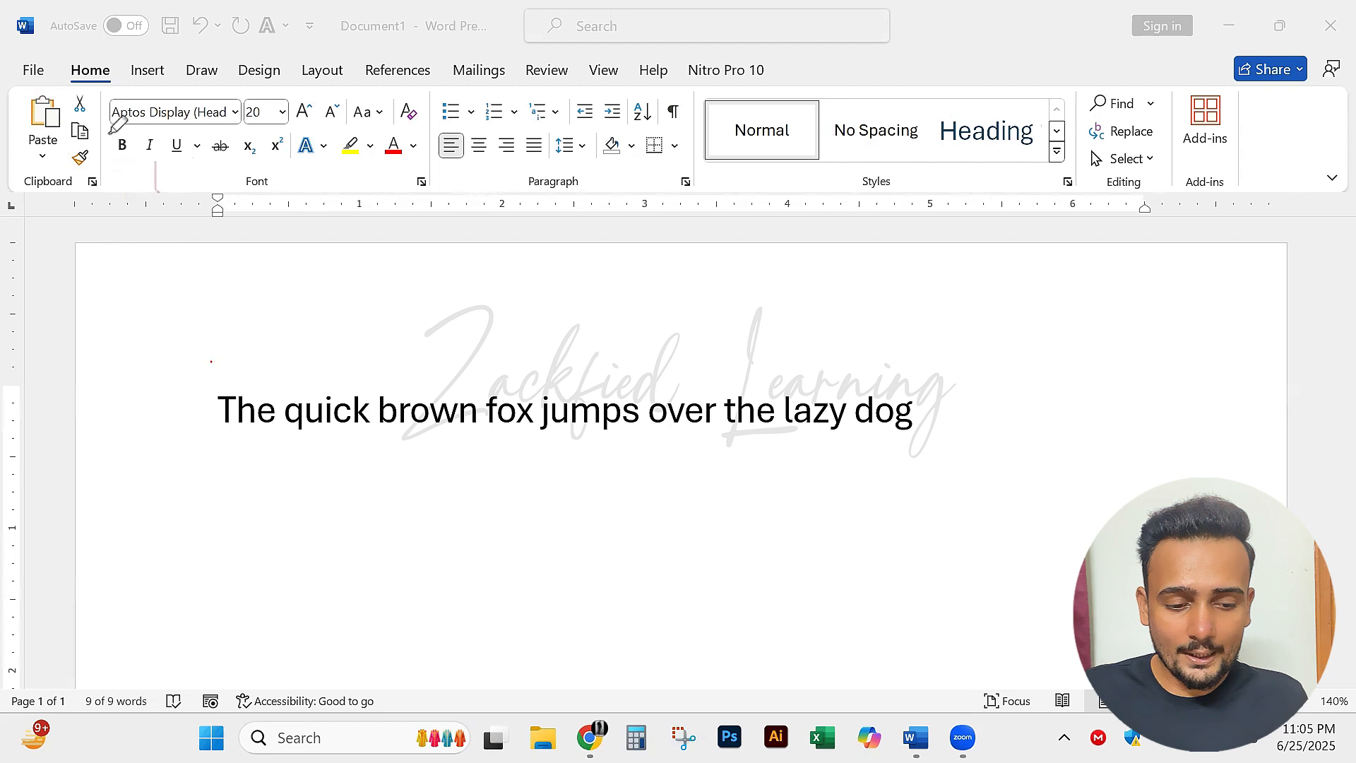
{"action": "mouse_move", "coordinate": [113, 130]}
{"action": "left_mouse_down"}
{"action": "mouse_move", "coordinate": [129, 164]}
{"action": "mouse_move", "coordinate": [174, 161]}
{"action": "left_mouse_up"}
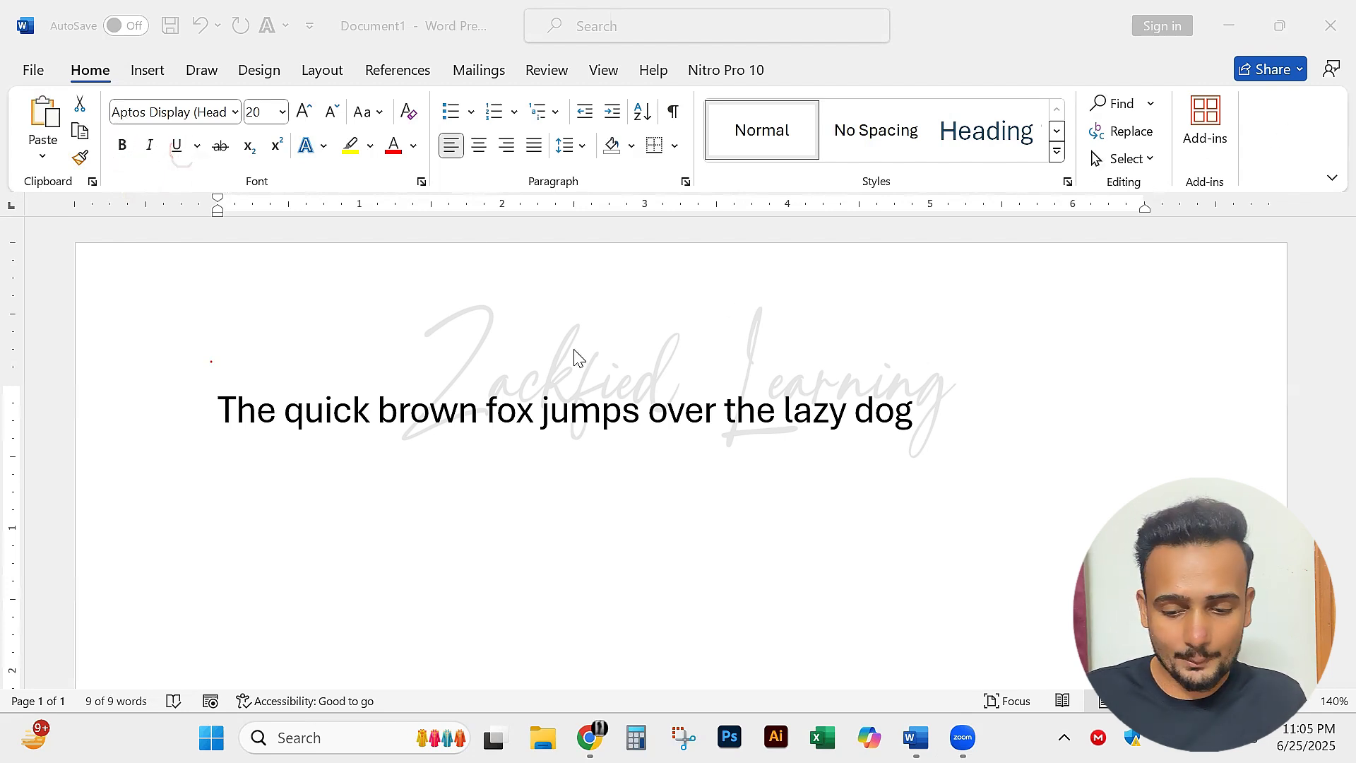
Apply bold, italic and underline formatting to the whole selected sentence.
{"action": "triple_click", "coordinate": [880, 440]}
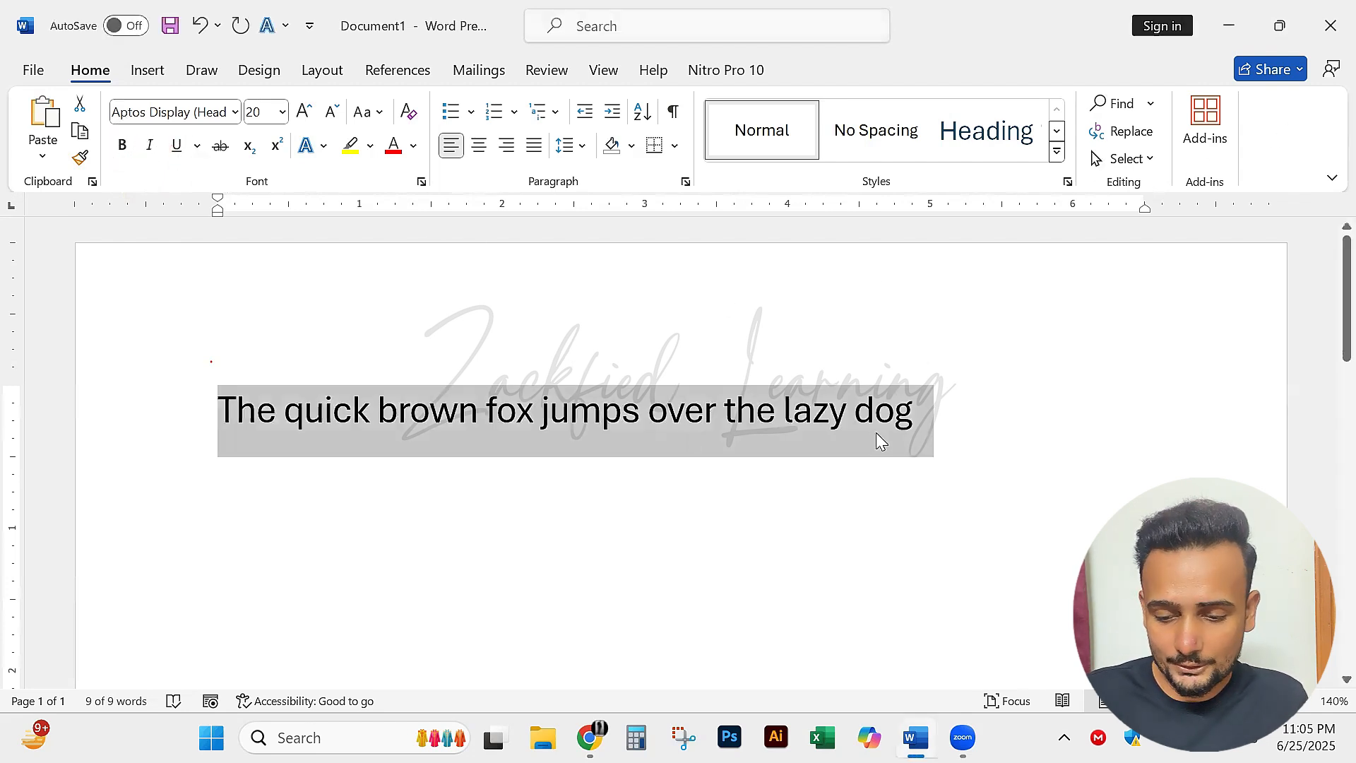
{"action": "left_click", "coordinate": [123, 146]}
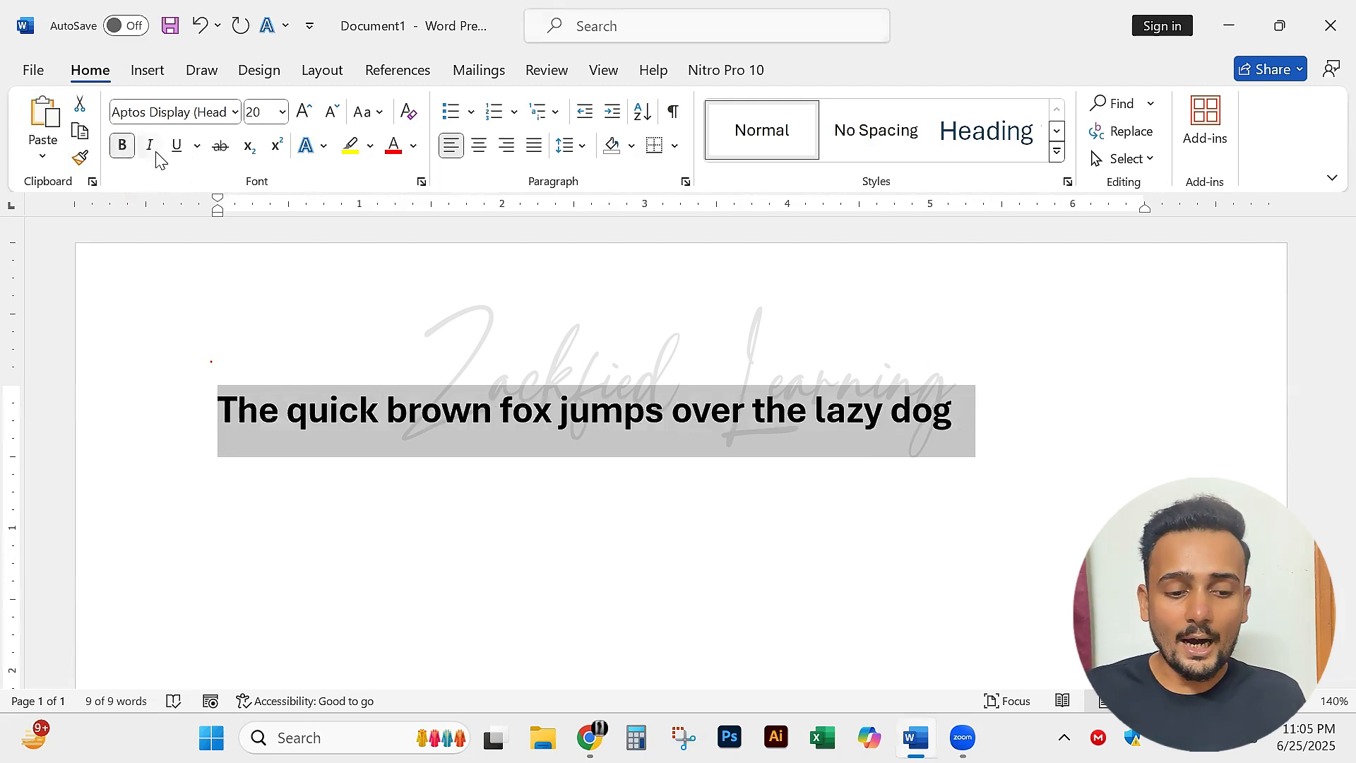
{"action": "left_click", "coordinate": [151, 146]}
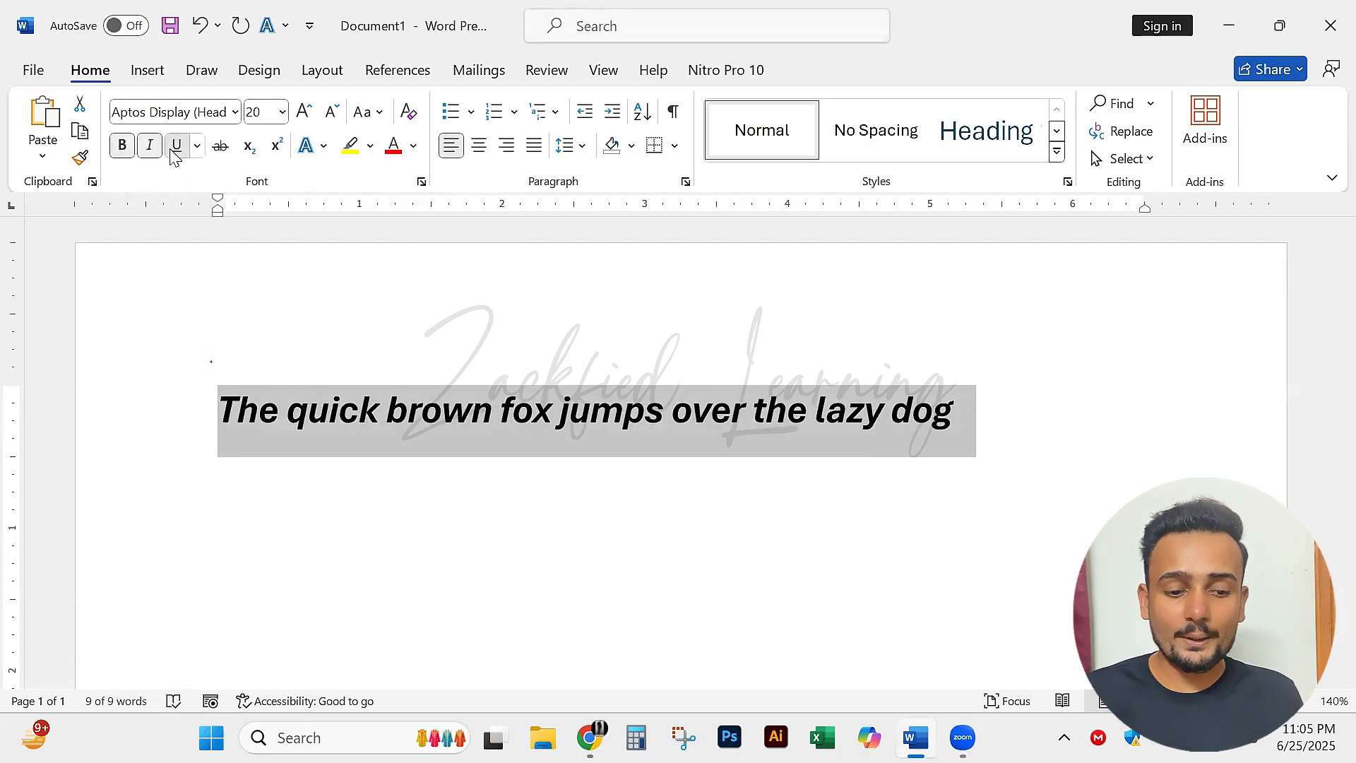
{"action": "left_click", "coordinate": [172, 150]}
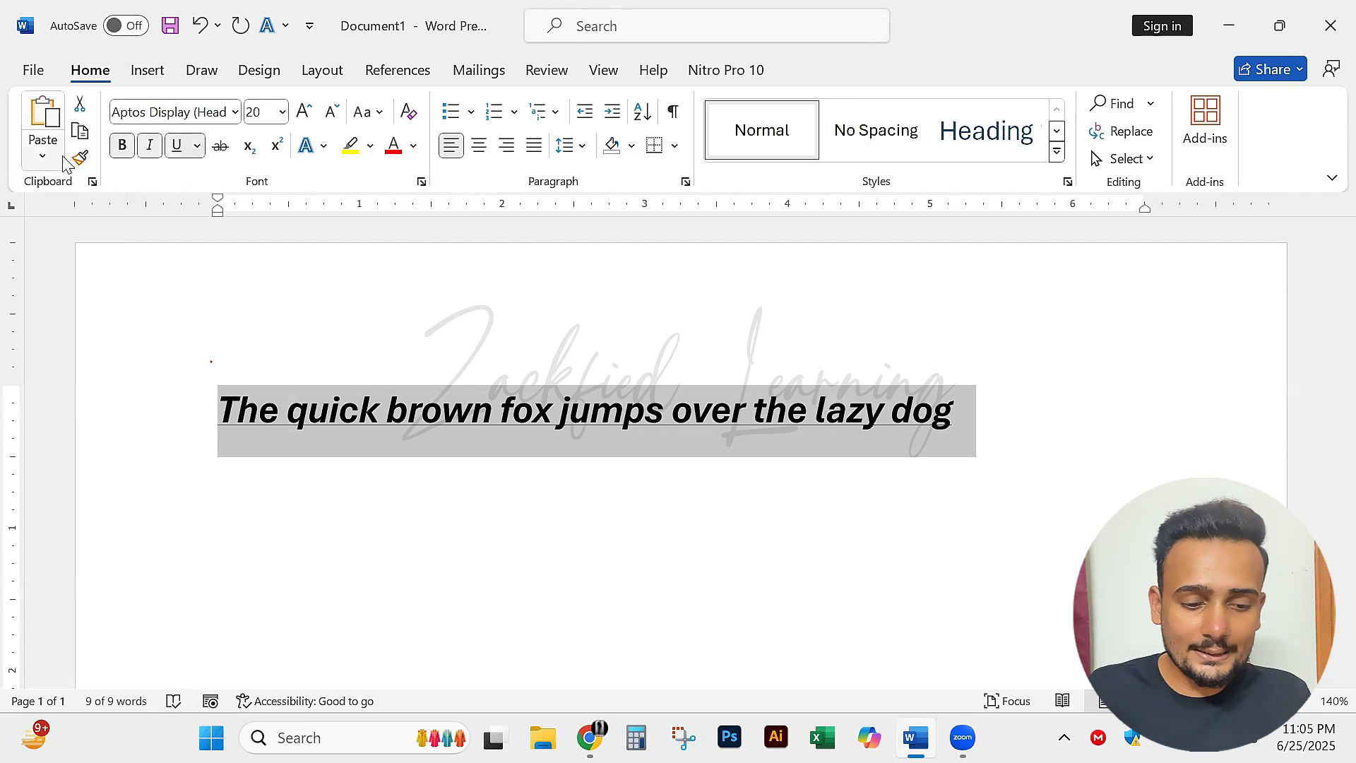
Remove the underline, italic and bold formatting from the selected sentence.
{"action": "left_click", "coordinate": [178, 150]}
{"action": "left_click", "coordinate": [150, 147]}
{"action": "left_click", "coordinate": [122, 146]}
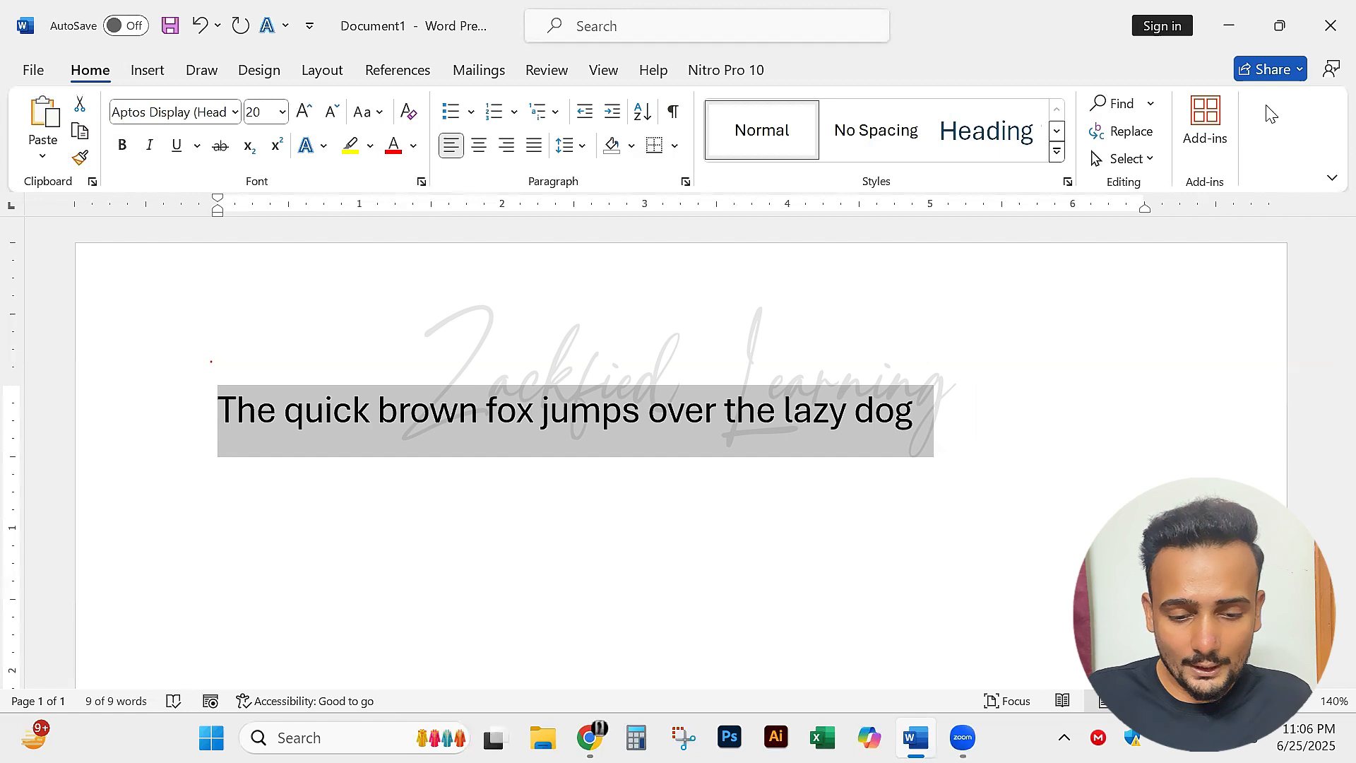
Mark the Font Color, Shading and Text Highlight Color commands and outline the sentence with the screen annotation pen.
{"action": "mouse_move", "coordinate": [396, 131]}
{"action": "left_mouse_down"}
{"action": "mouse_move", "coordinate": [378, 169]}
{"action": "mouse_move", "coordinate": [433, 149]}
{"action": "mouse_move", "coordinate": [407, 129]}
{"action": "left_mouse_up"}
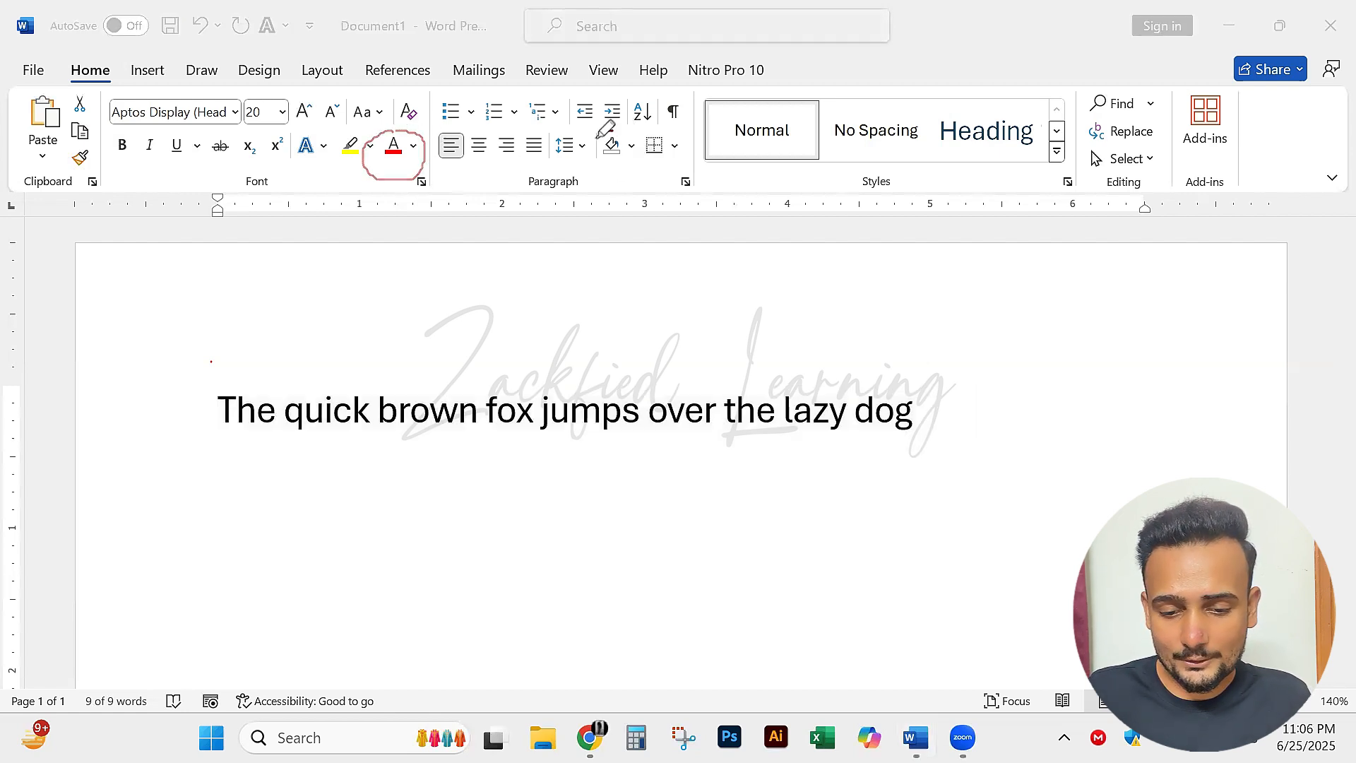
{"action": "mouse_move", "coordinate": [605, 128]}
{"action": "left_mouse_down"}
{"action": "mouse_move", "coordinate": [608, 174]}
{"action": "mouse_move", "coordinate": [639, 151]}
{"action": "mouse_move", "coordinate": [610, 125]}
{"action": "left_mouse_up"}
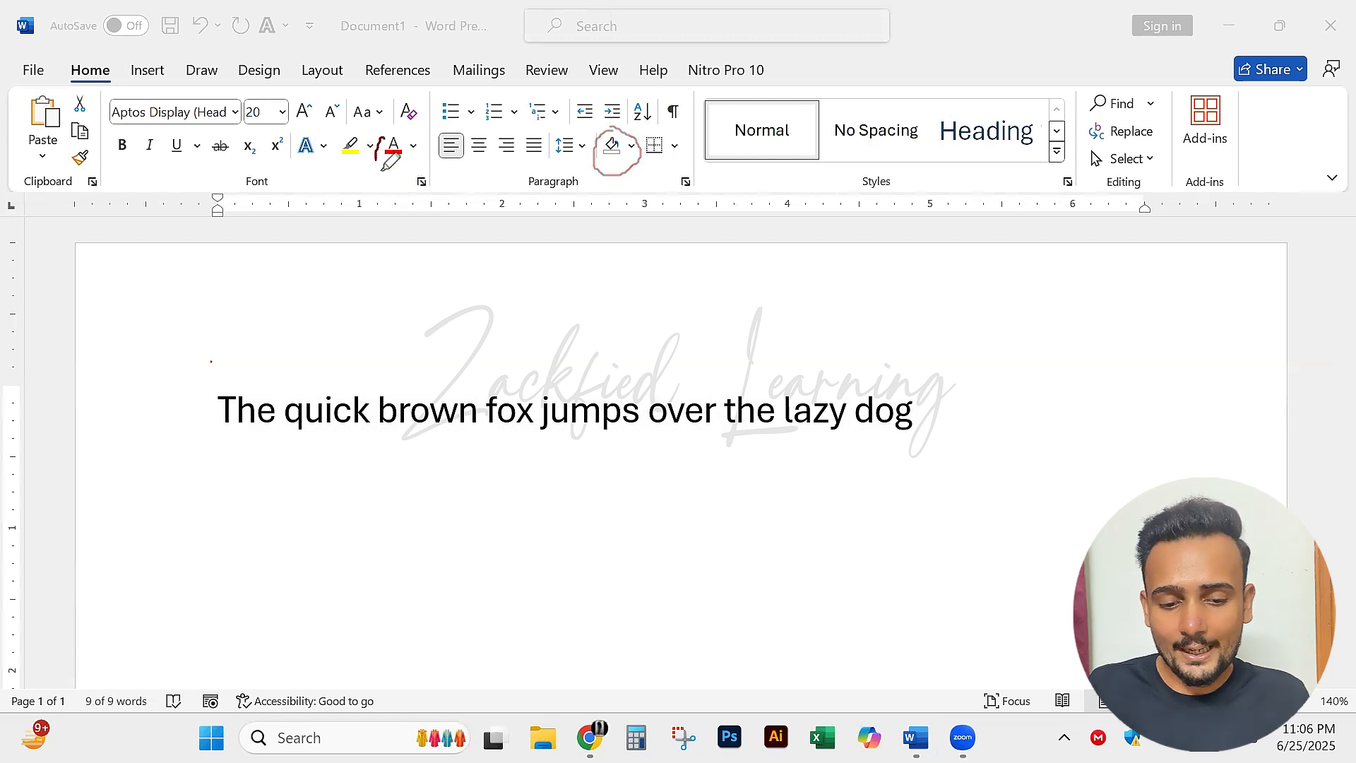
{"action": "mouse_move", "coordinate": [388, 142]}
{"action": "left_mouse_down"}
{"action": "mouse_move", "coordinate": [422, 141]}
{"action": "mouse_move", "coordinate": [404, 121]}
{"action": "mouse_move", "coordinate": [540, 185]}
{"action": "mouse_move", "coordinate": [639, 131]}
{"action": "mouse_move", "coordinate": [609, 125]}
{"action": "mouse_move", "coordinate": [614, 161]}
{"action": "mouse_move", "coordinate": [635, 131]}
{"action": "left_mouse_up"}
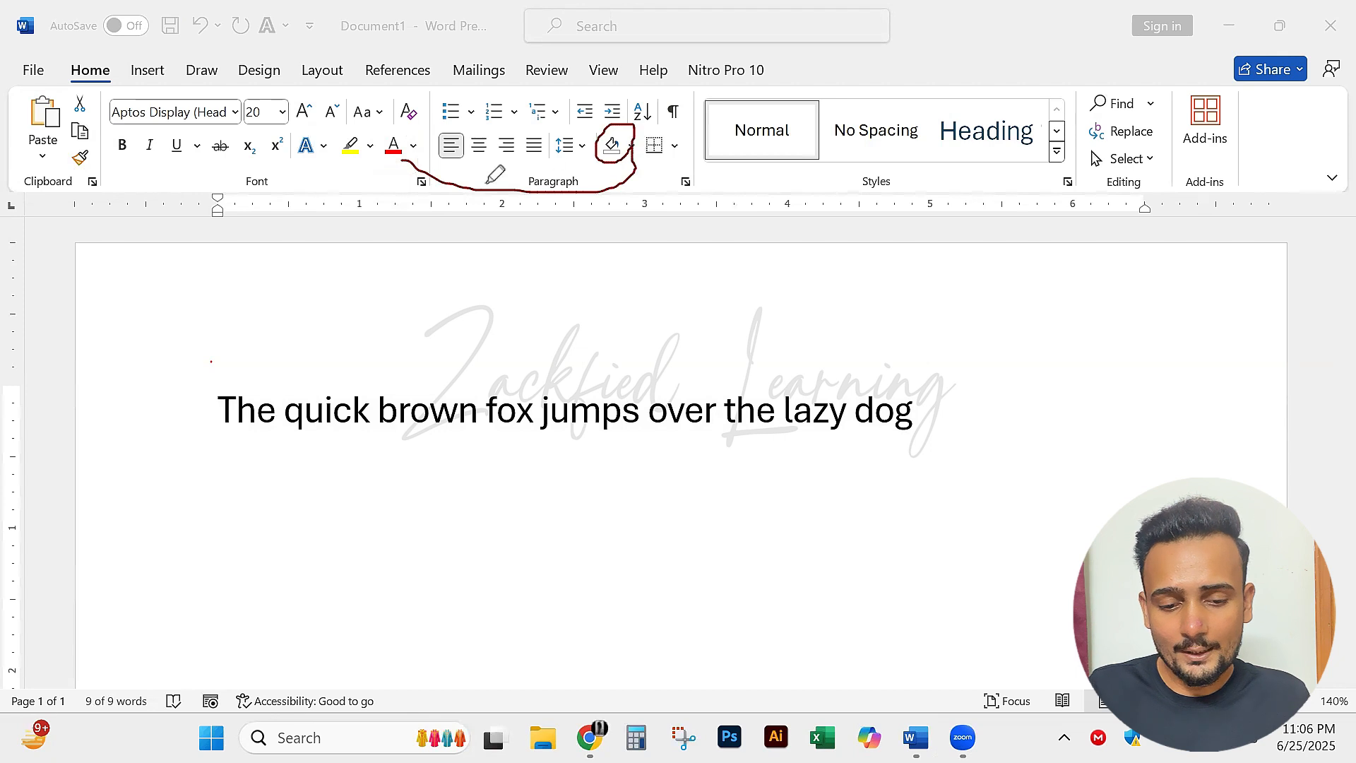
{"action": "mouse_move", "coordinate": [391, 192]}
{"action": "left_mouse_down"}
{"action": "mouse_move", "coordinate": [391, 159]}
{"action": "mouse_move", "coordinate": [409, 173]}
{"action": "left_mouse_up"}
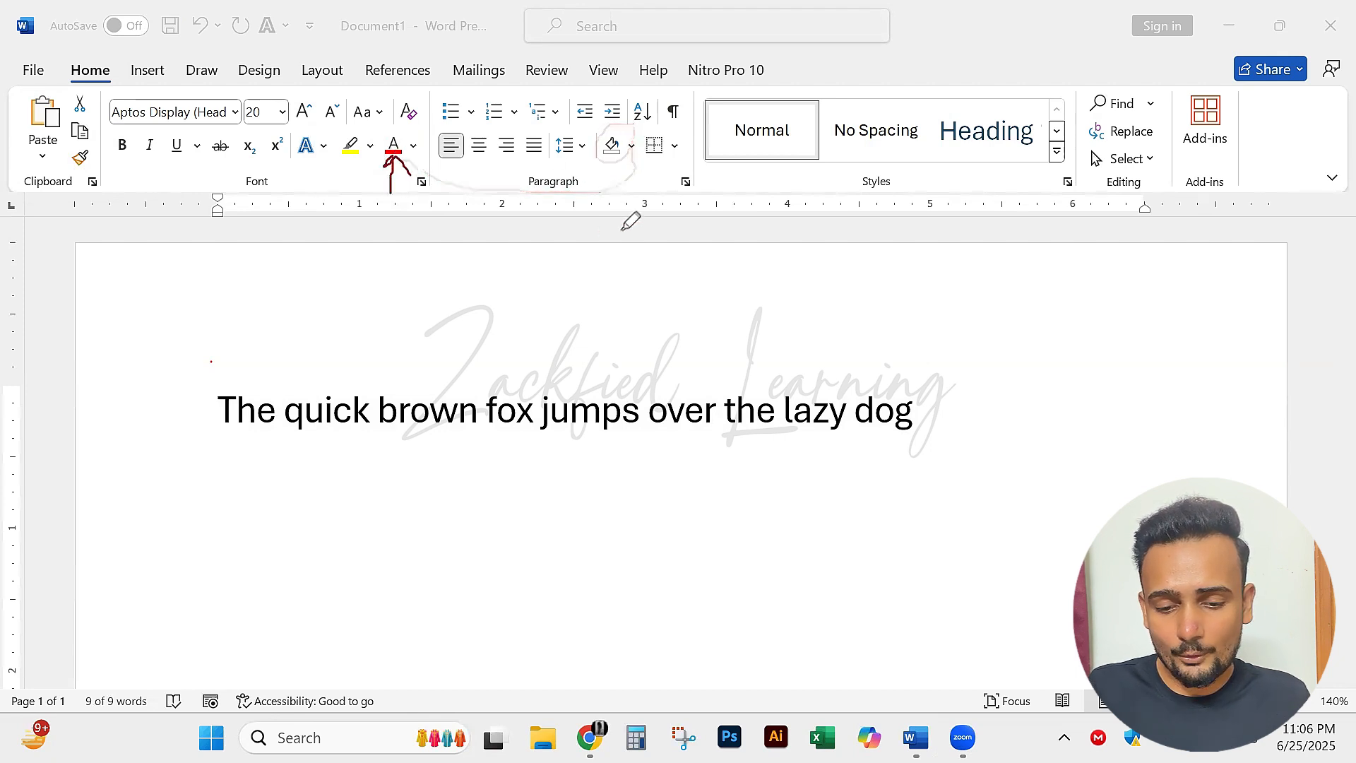
{"action": "mouse_move", "coordinate": [621, 225]}
{"action": "left_mouse_down"}
{"action": "mouse_move", "coordinate": [605, 174]}
{"action": "mouse_move", "coordinate": [632, 183]}
{"action": "left_mouse_up"}
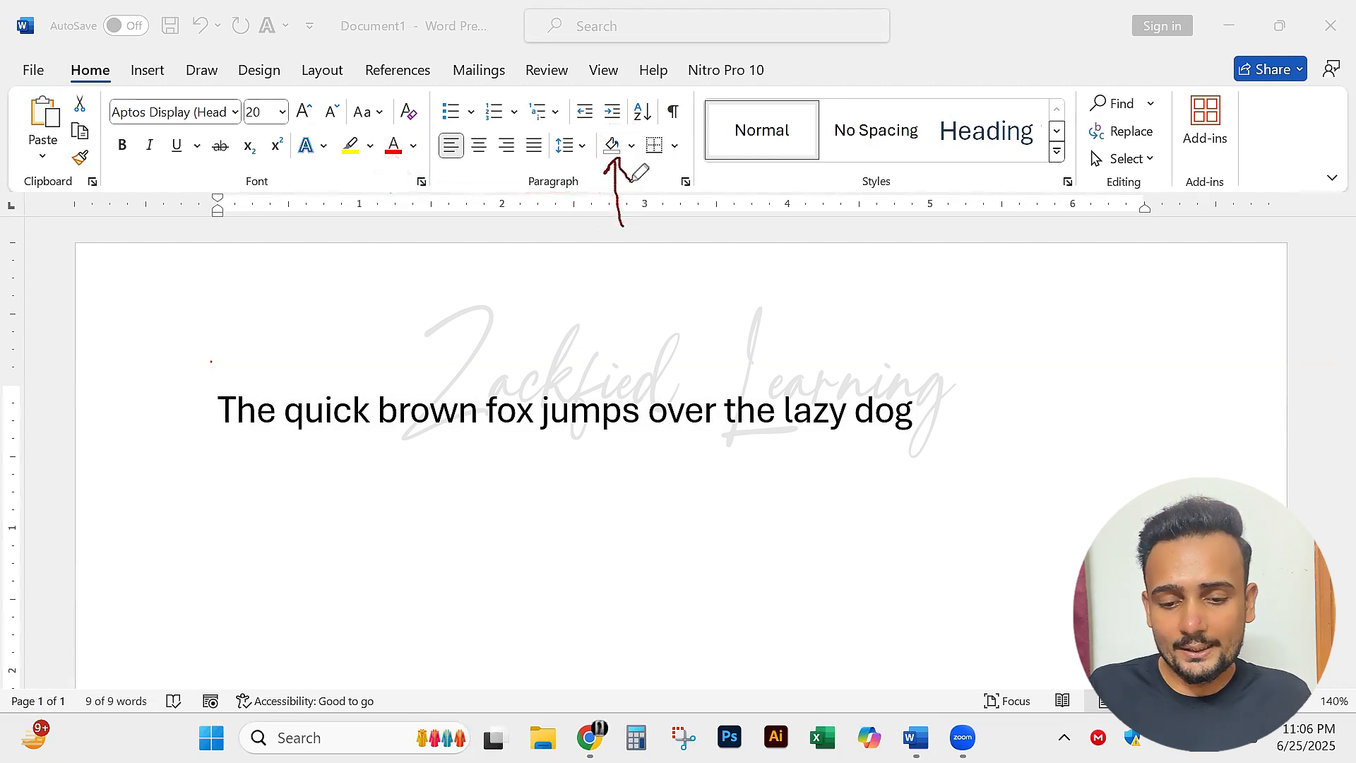
{"action": "mouse_move", "coordinate": [197, 379]}
{"action": "left_mouse_down"}
{"action": "mouse_move", "coordinate": [530, 328]}
{"action": "mouse_move", "coordinate": [957, 357]}
{"action": "mouse_move", "coordinate": [452, 478]}
{"action": "mouse_move", "coordinate": [188, 478]}
{"action": "mouse_move", "coordinate": [174, 393]}
{"action": "left_mouse_up"}
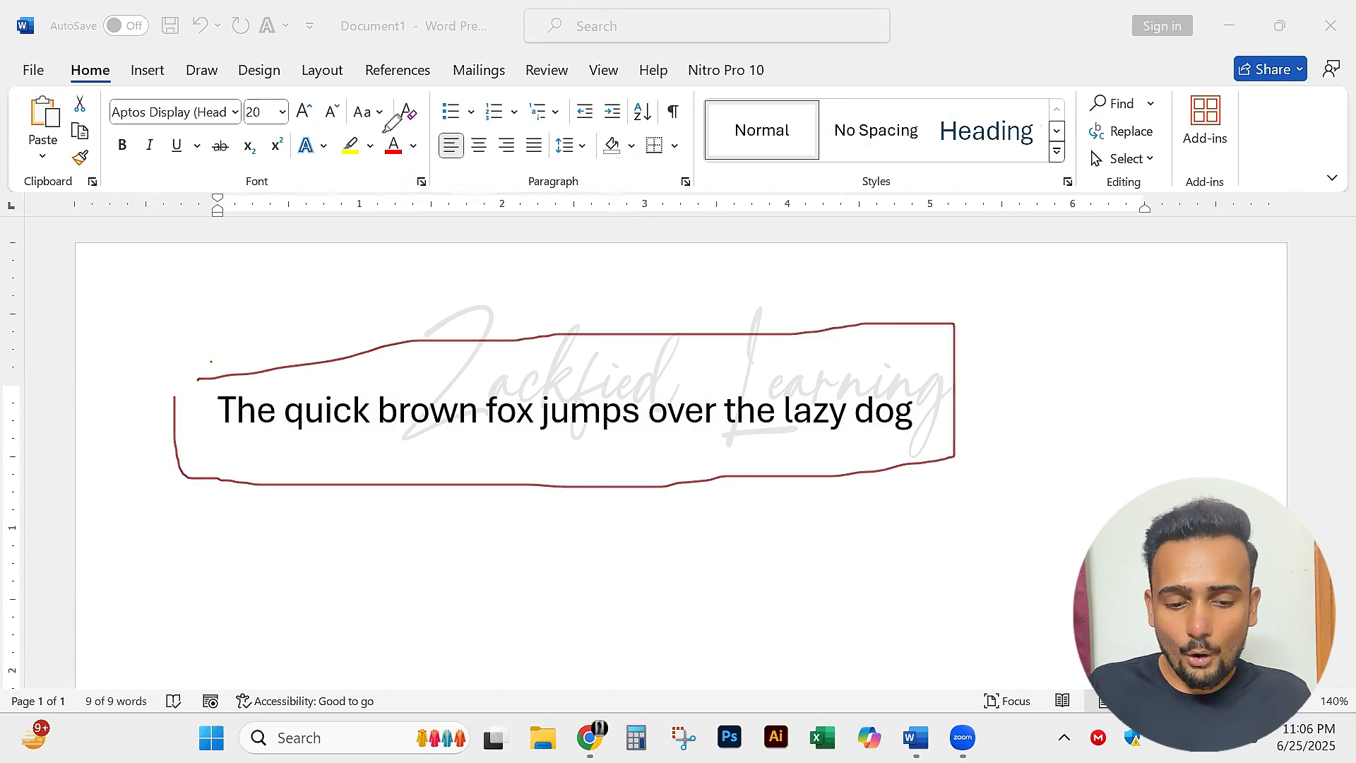
{"action": "mouse_move", "coordinate": [341, 130]}
{"action": "left_mouse_down"}
{"action": "mouse_move", "coordinate": [356, 191]}
{"action": "mouse_move", "coordinate": [374, 134]}
{"action": "left_mouse_up"}
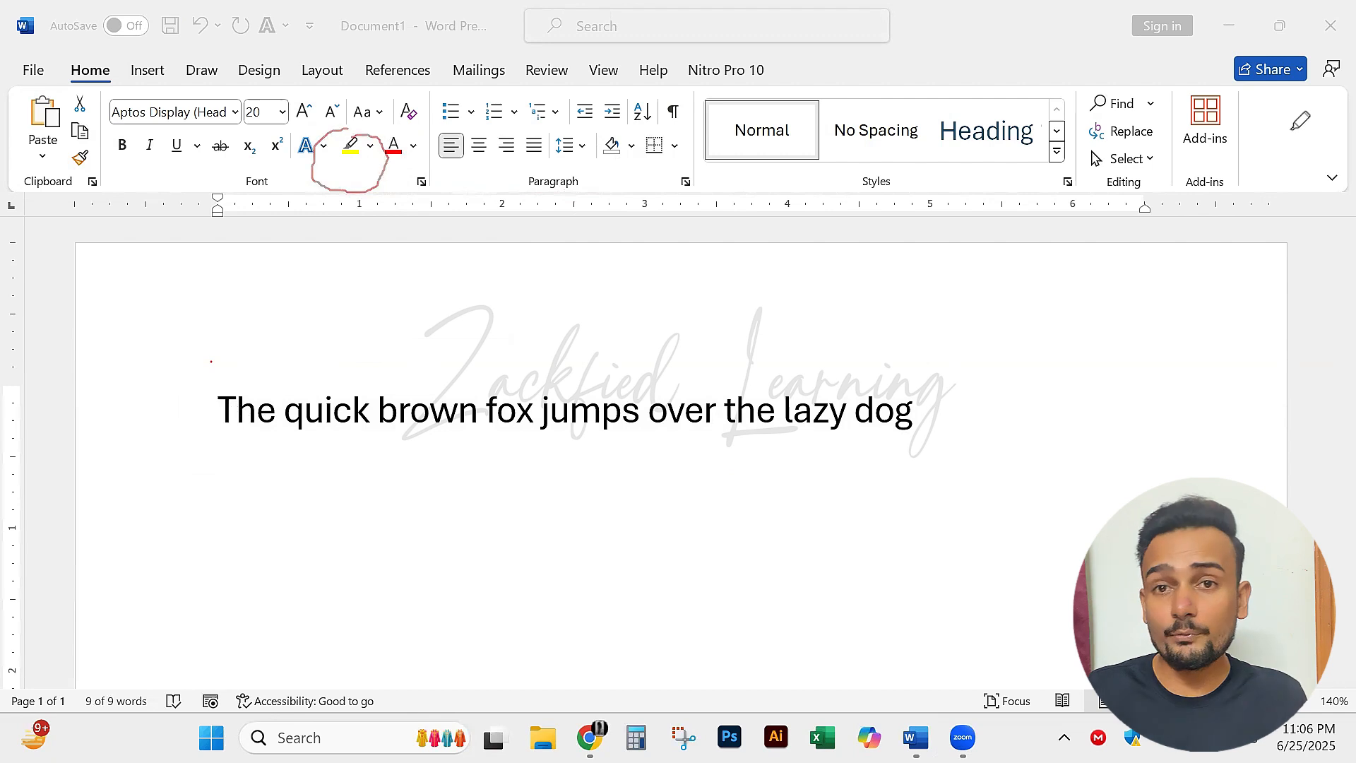
Select the whole sentence and set its font colour to a lighter green theme colour.
{"action": "triple_click", "coordinate": [544, 401]}
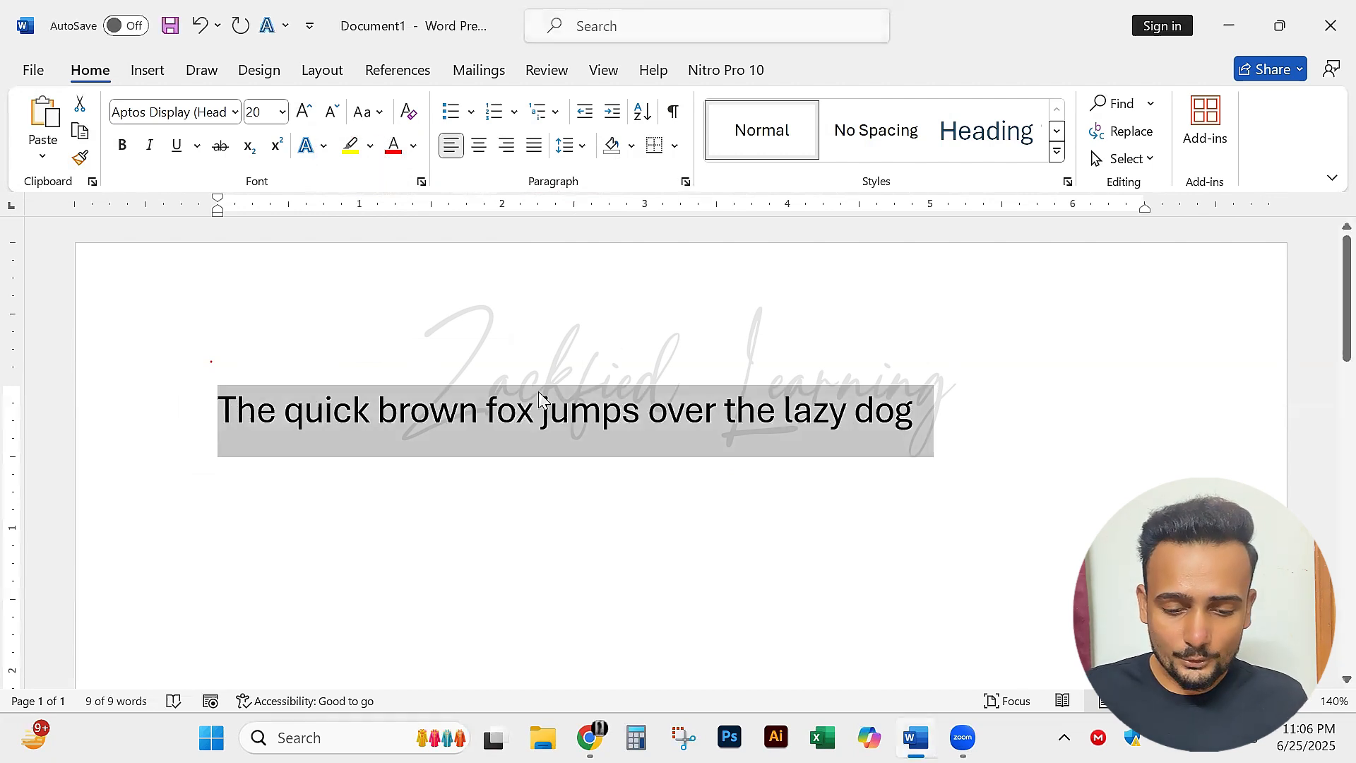
{"action": "left_click", "coordinate": [414, 147]}
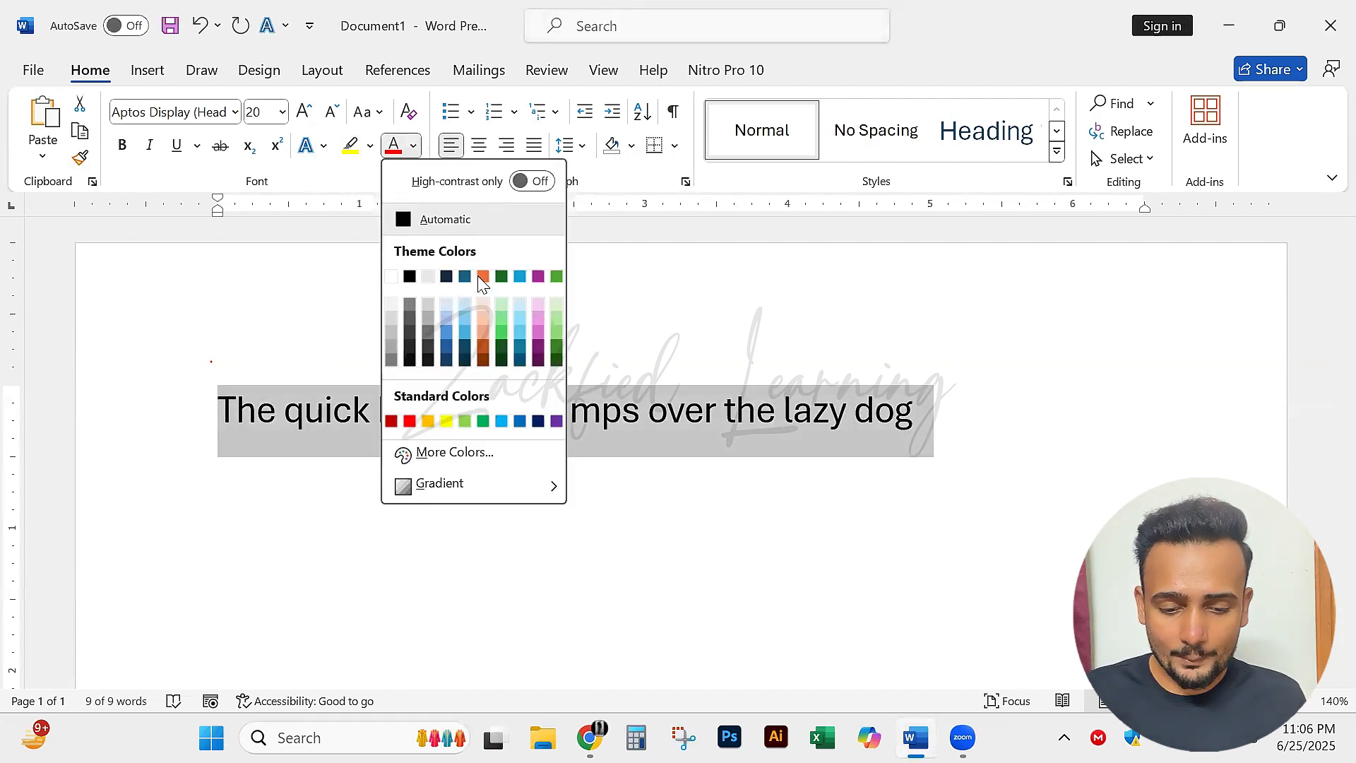
{"action": "left_click", "coordinate": [501, 332]}
{"action": "left_click", "coordinate": [1017, 397]}
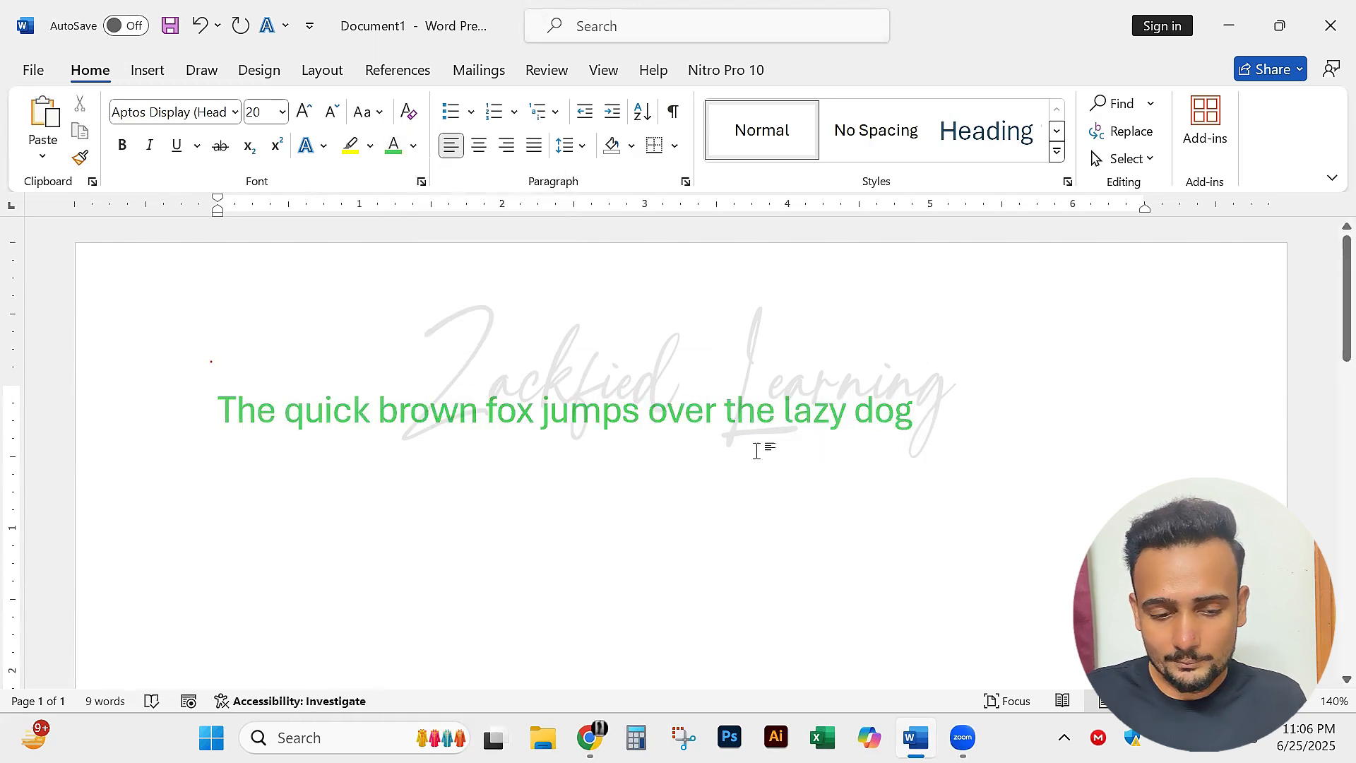
Apply bold formatting to the whole green sentence.
{"action": "left_click_drag", "start_coordinate": [918, 417], "coordinate": [141, 206]}
{"action": "left_click", "coordinate": [129, 154]}
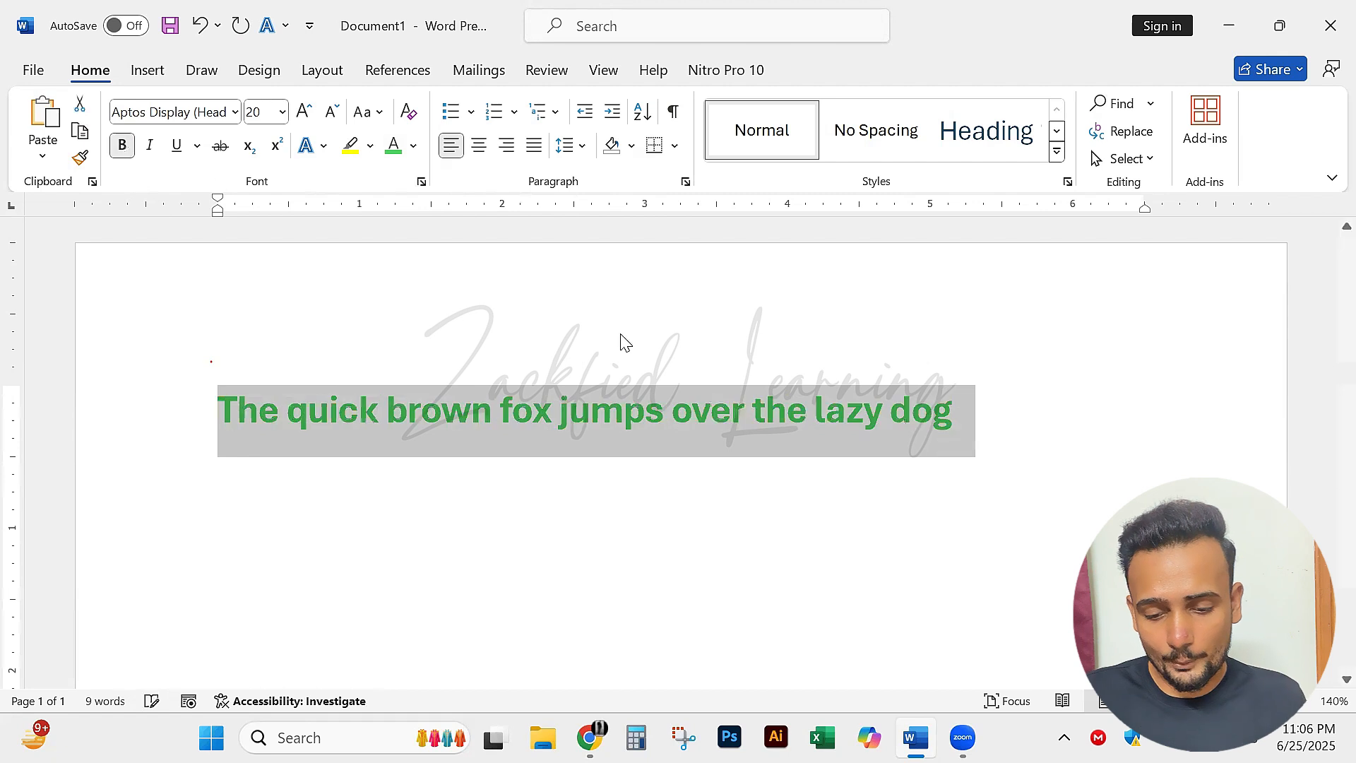
{"action": "left_click", "coordinate": [1014, 403]}
Select the whole sentence and apply purple theme-colour shading behind it.
{"action": "left_click_drag", "start_coordinate": [954, 416], "coordinate": [170, 415]}
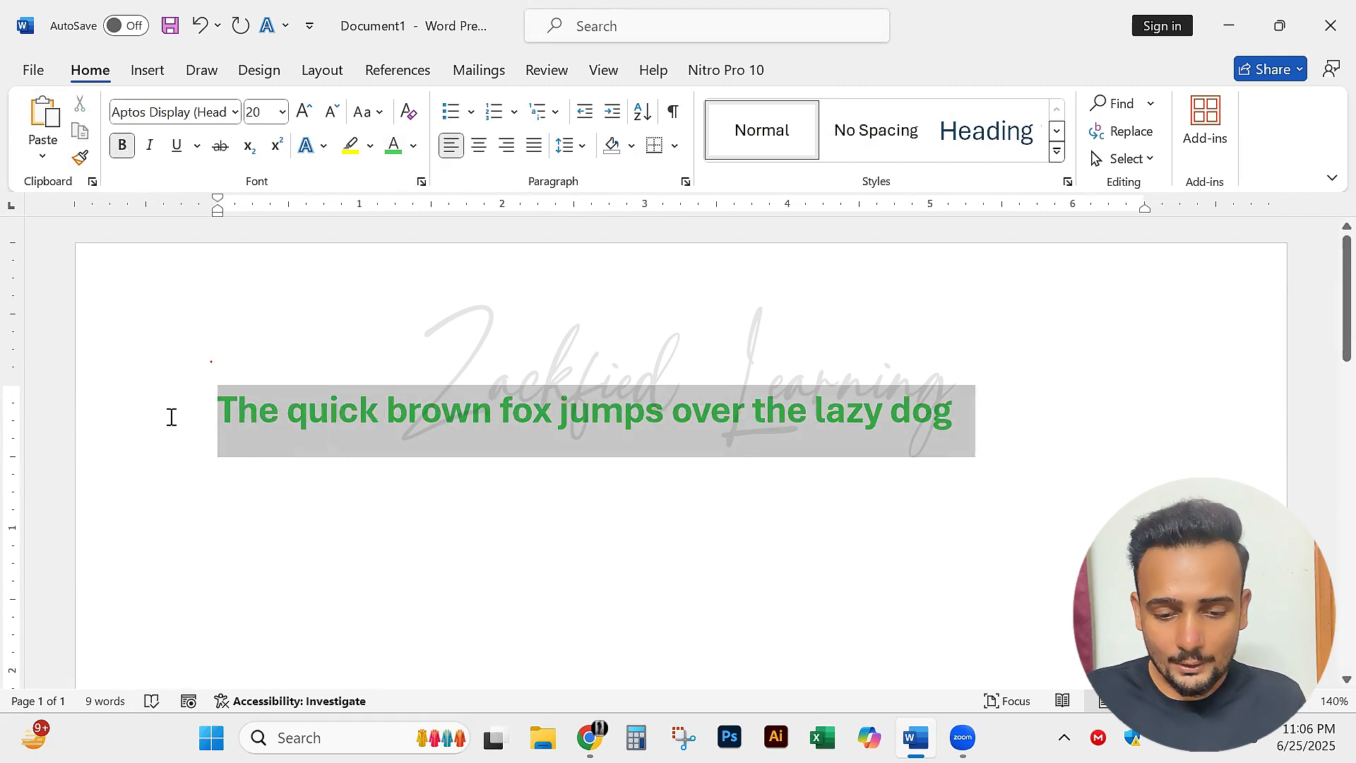
{"action": "left_click", "coordinate": [631, 146]}
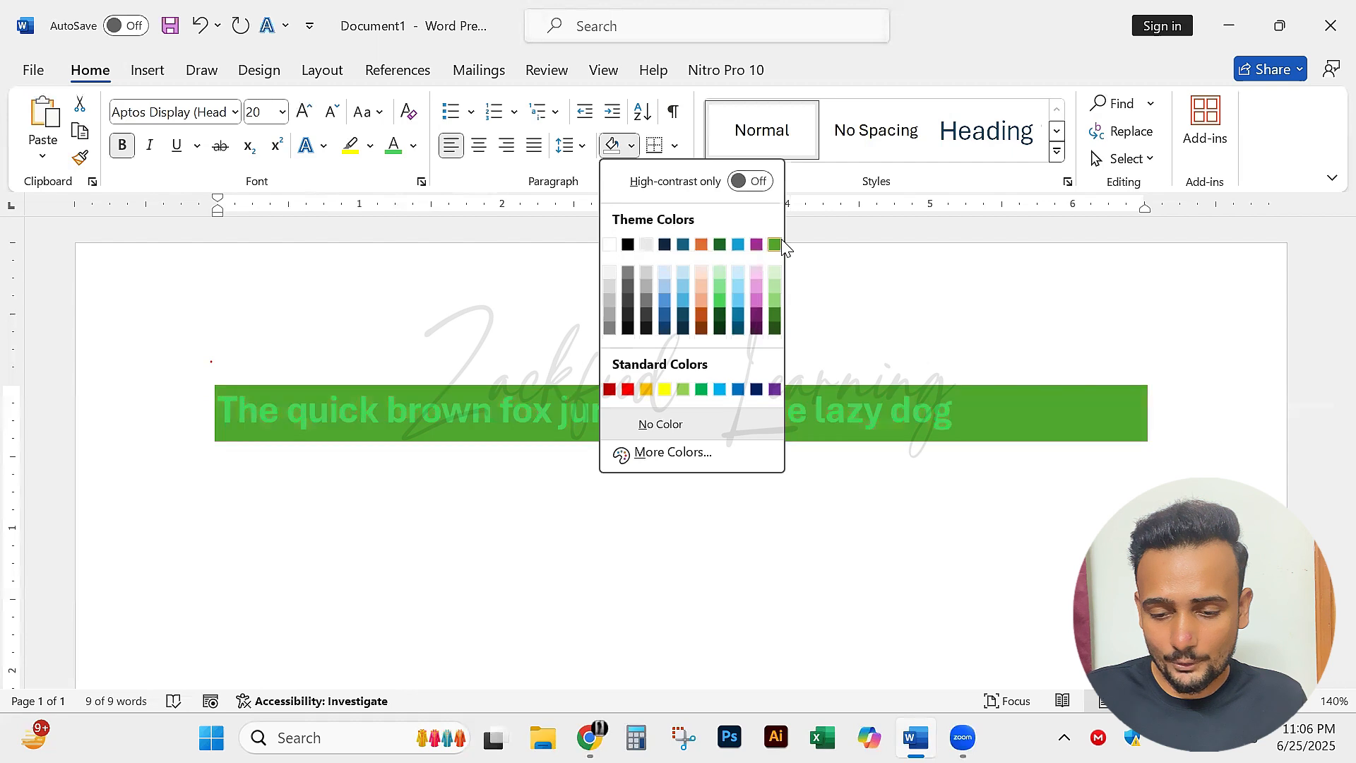
{"action": "left_click", "coordinate": [755, 244]}
{"action": "left_click", "coordinate": [1031, 408]}
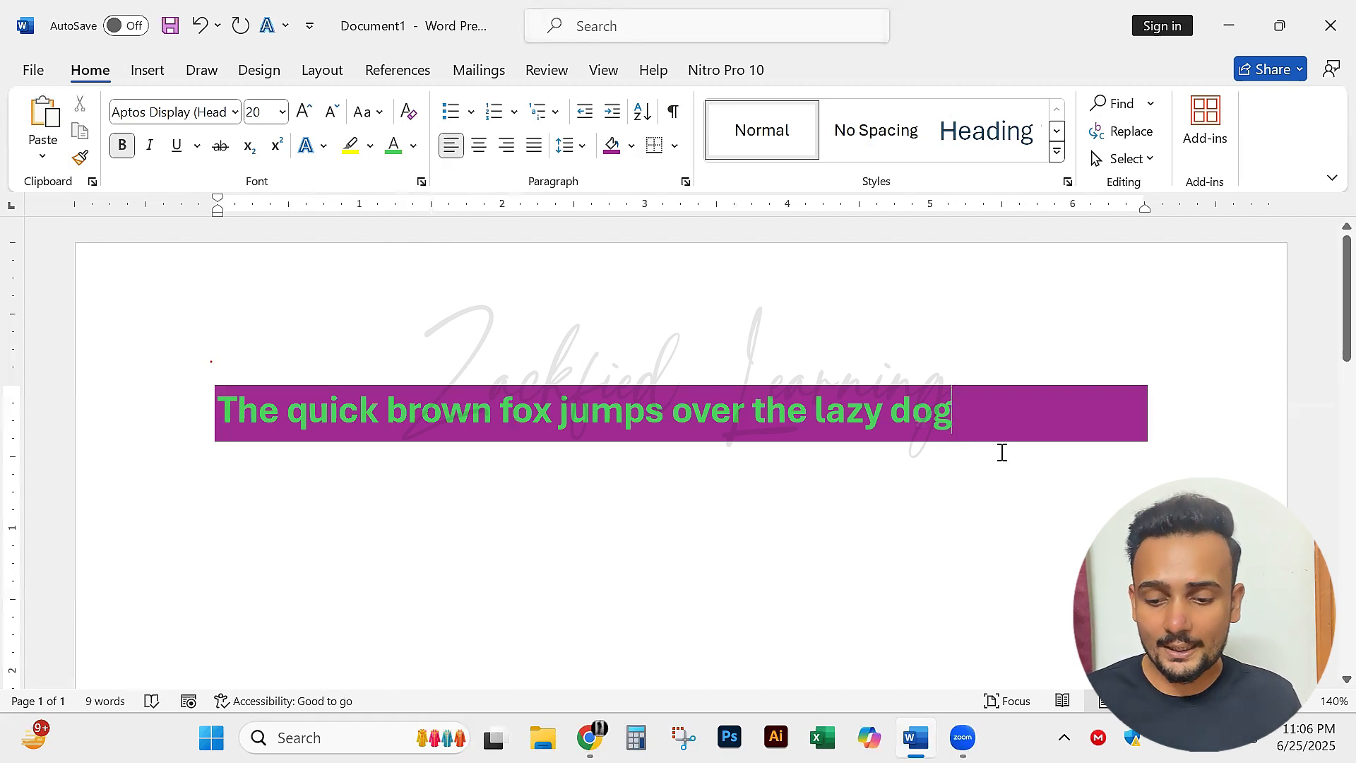
Undo the purple shading and the bold formatting of the sentence.
{"action": "key", "text": "ctrl+z"}
{"action": "key", "text": "ctrl+z"}
{"action": "key", "text": "ctrl+z"}
{"action": "key", "text": "ctrl+z"}
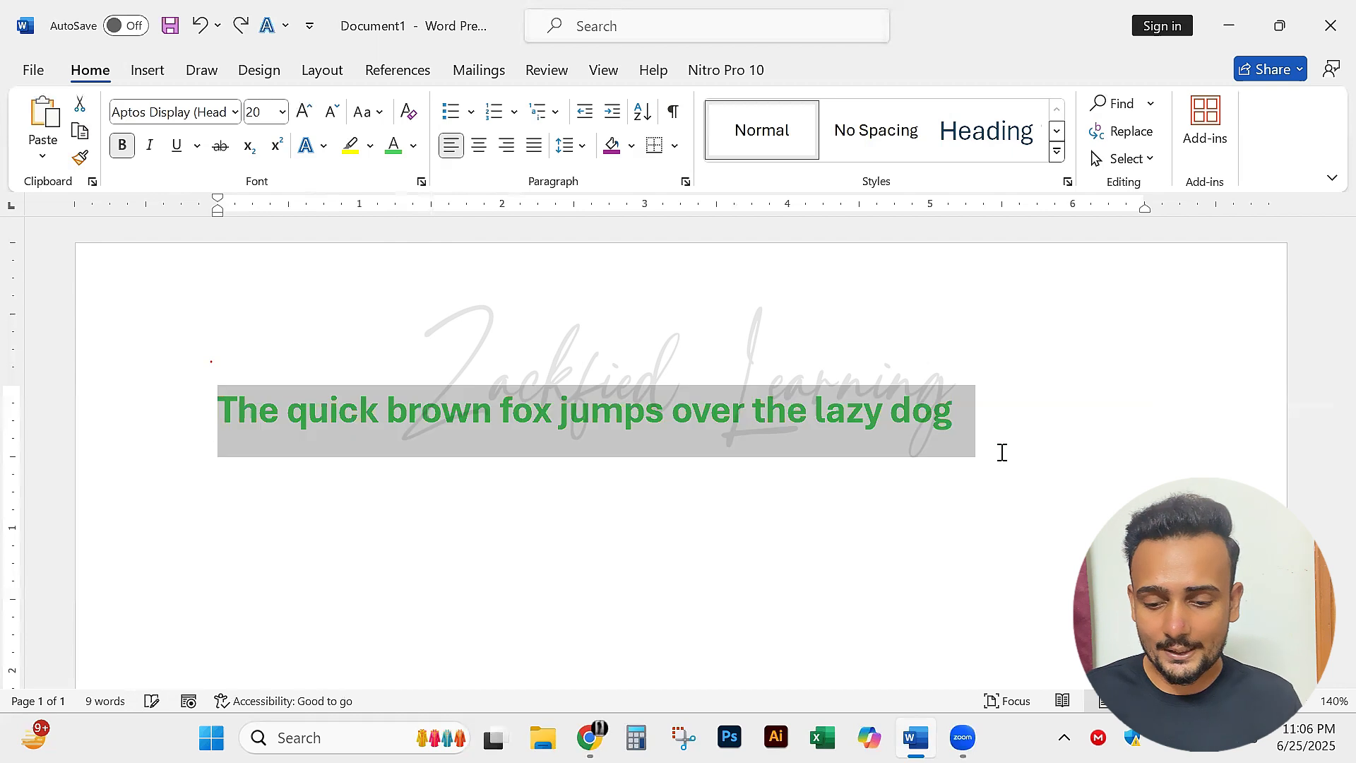
Add the lines "Ctrl + Z" and "Ctrl + Y" below the sentence, leaving a blank line between.
{"action": "key", "text": "Return"}
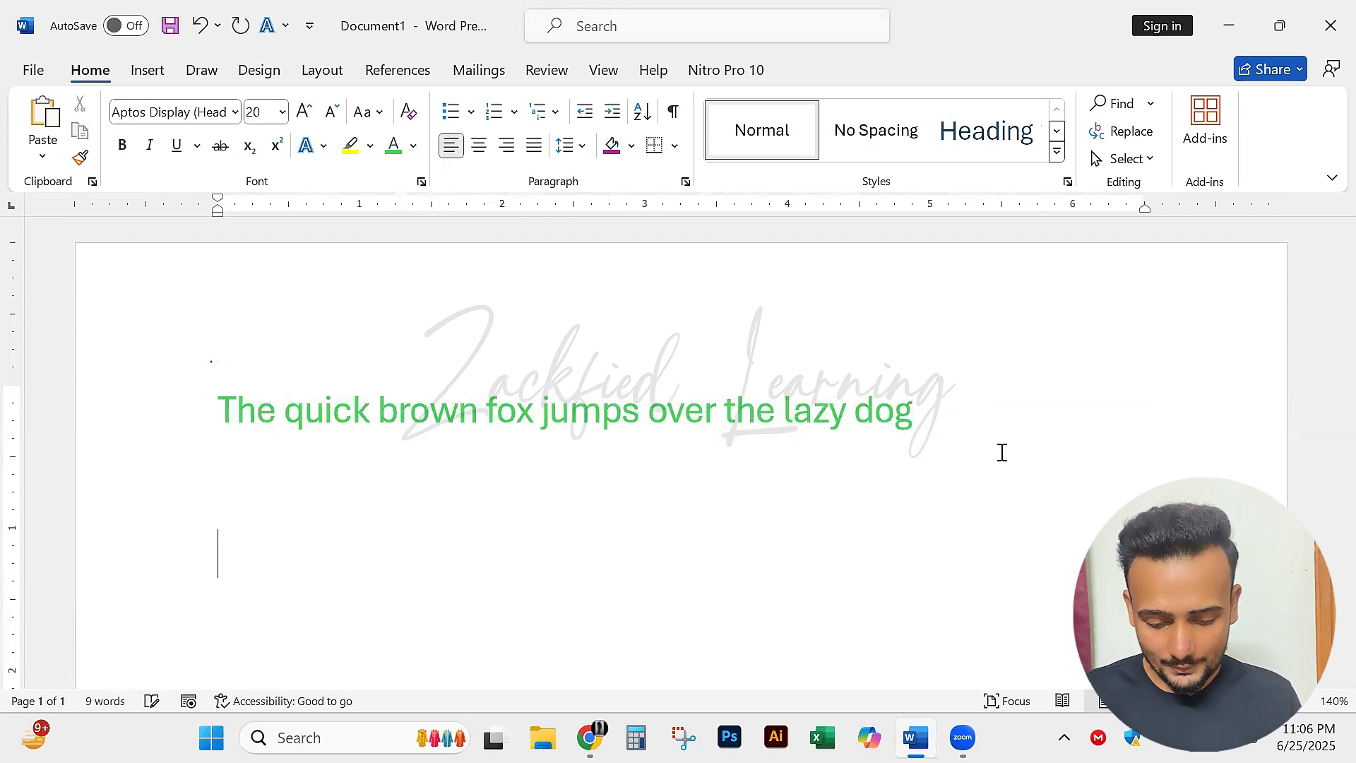
{"action": "type", "text": "cTRL + Z"}
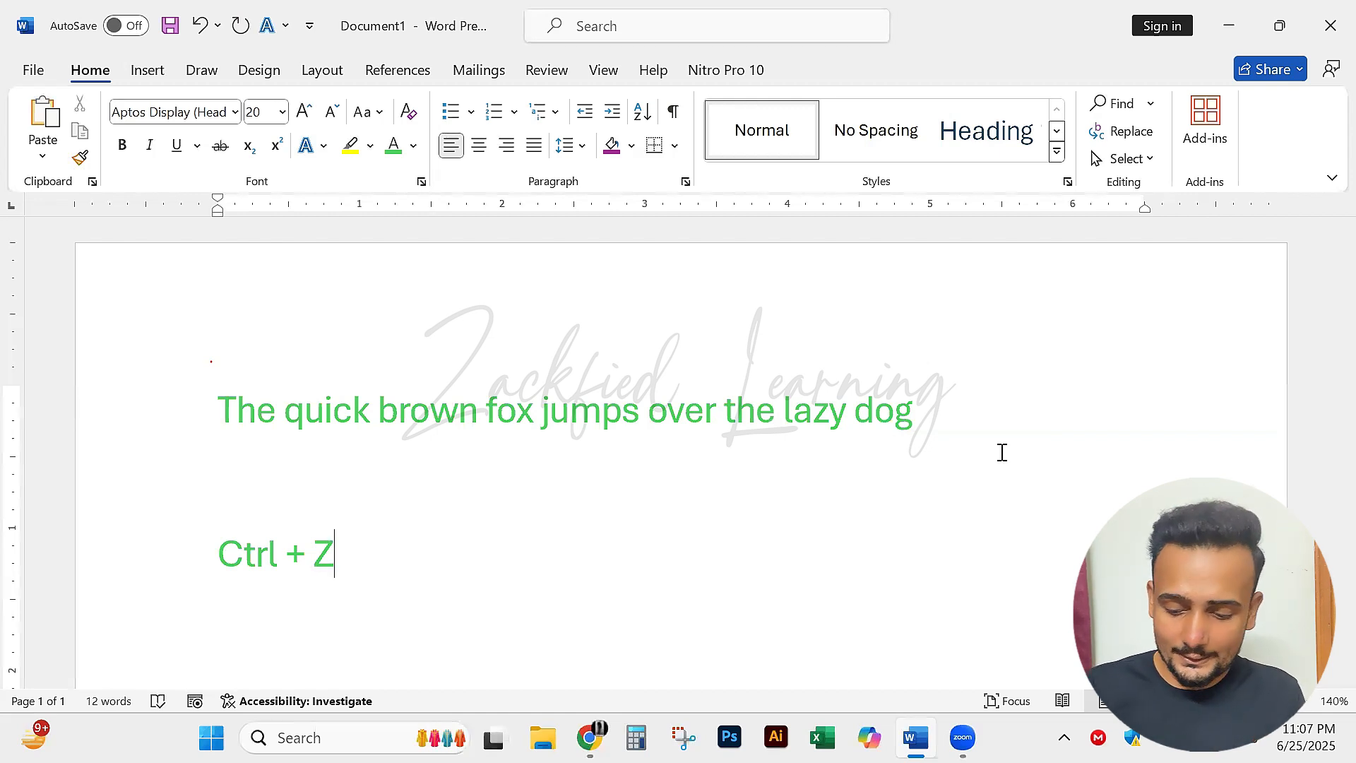
{"action": "key", "text": "Return"}
{"action": "type", "text": "C"}
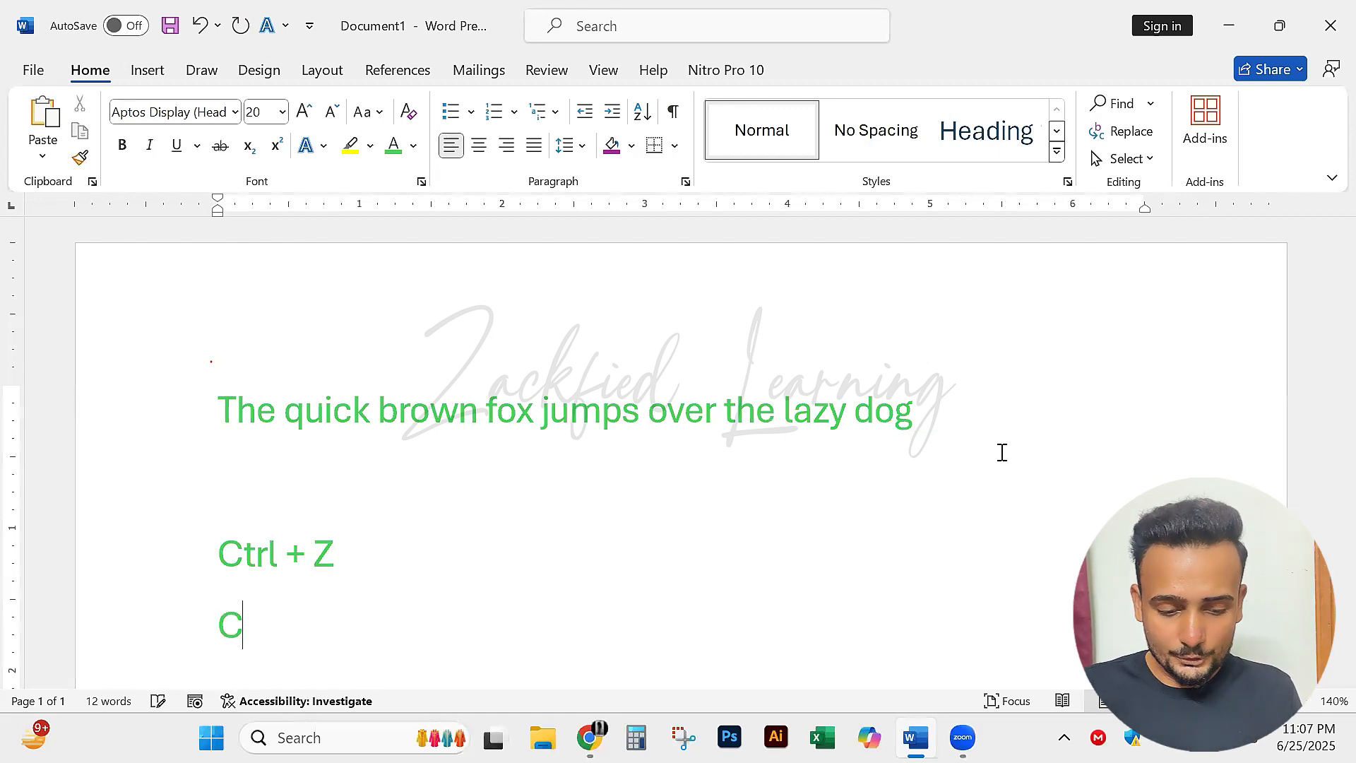
{"action": "type", "text": "trl + Y"}
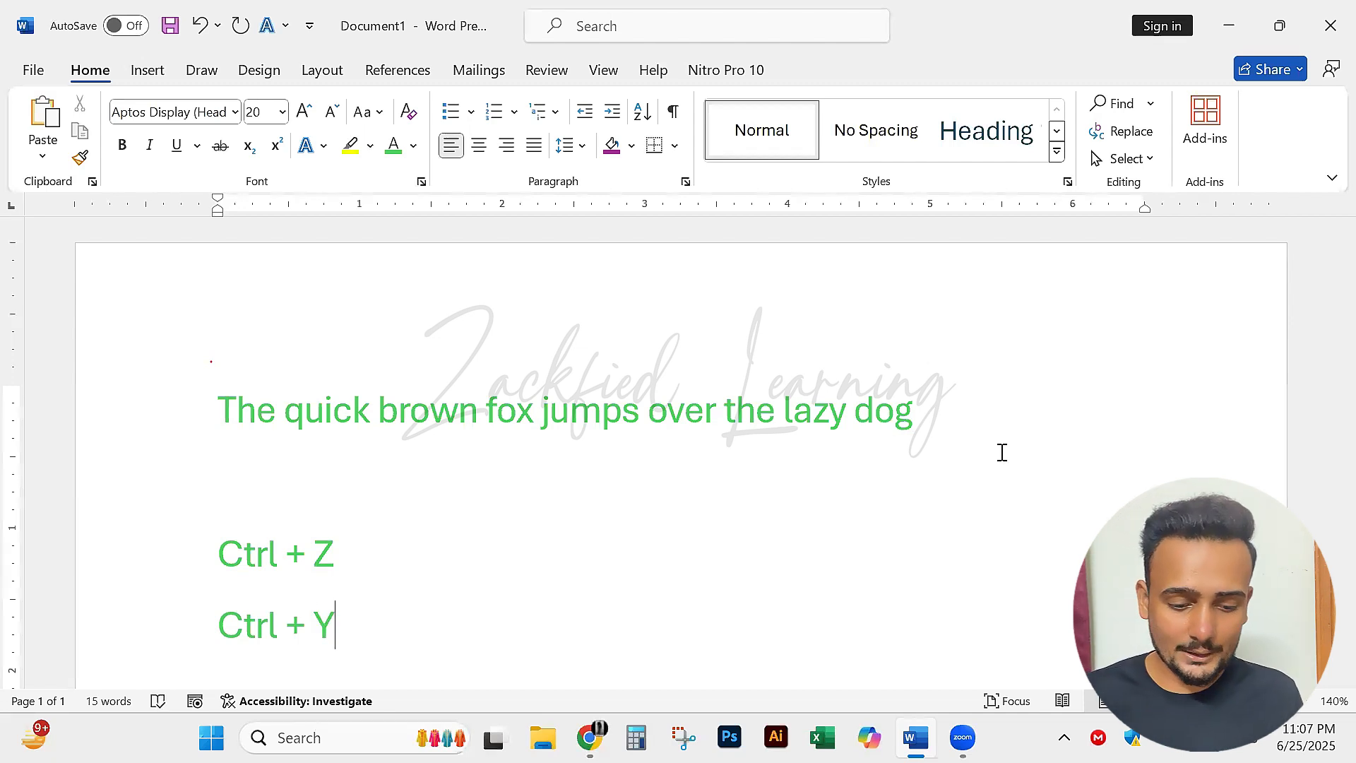
{"action": "left_click_drag", "start_coordinate": [393, 657], "coordinate": [163, 539]}
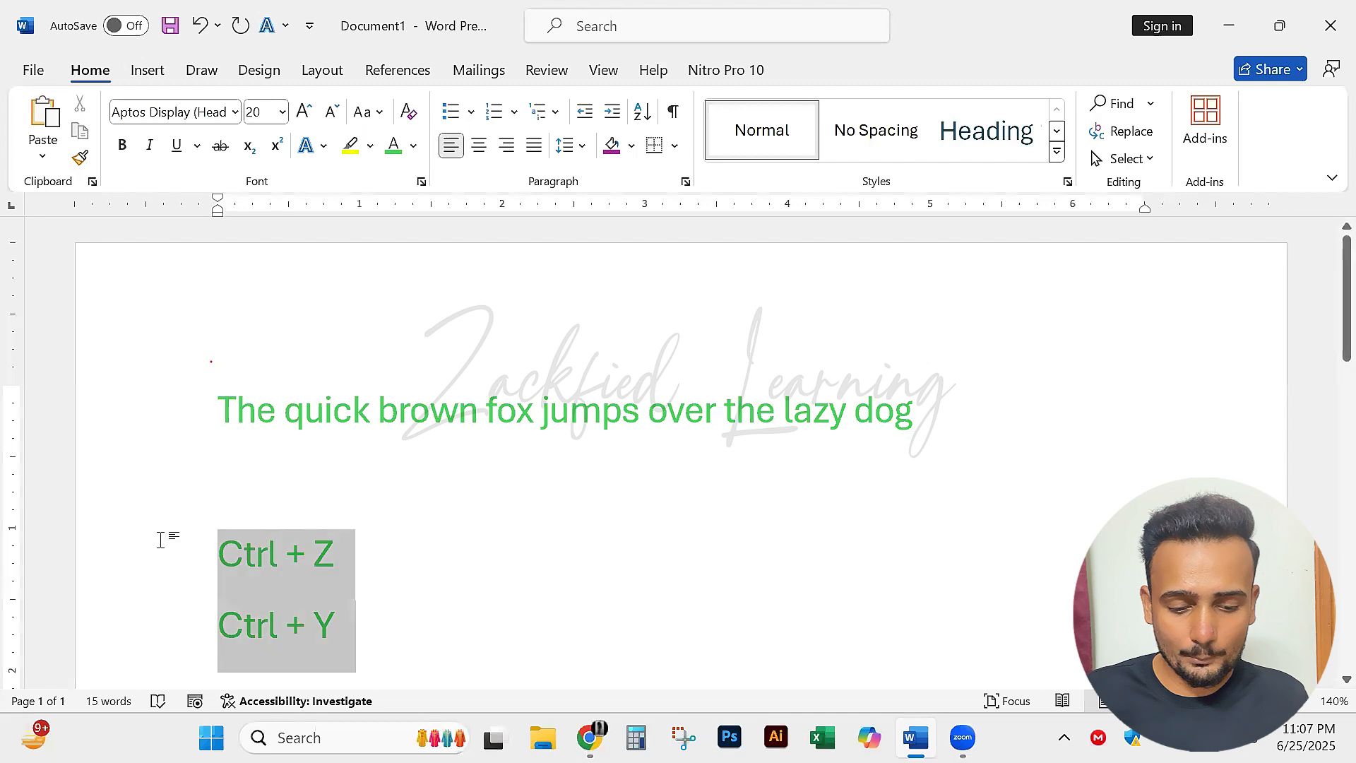
{"action": "left_click", "coordinate": [435, 541]}
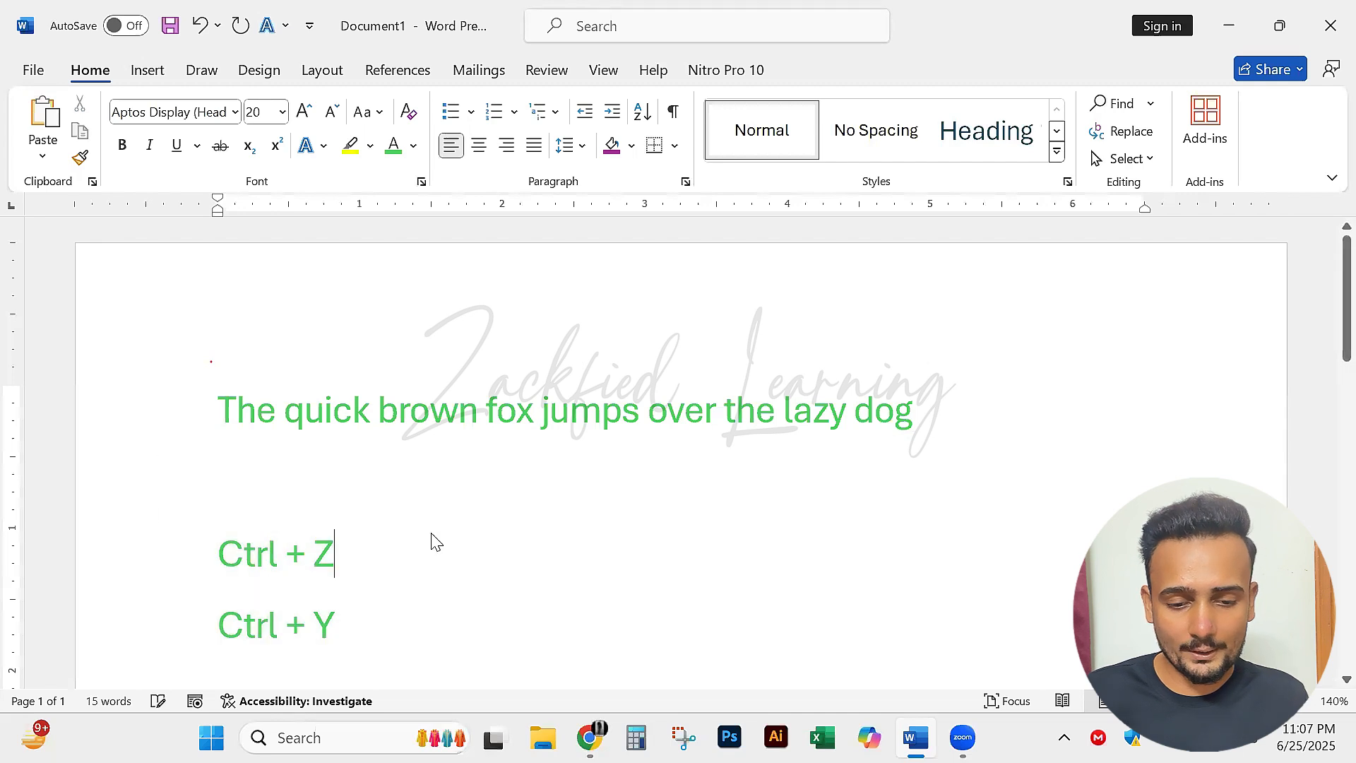
{"action": "left_click", "coordinate": [172, 405]}
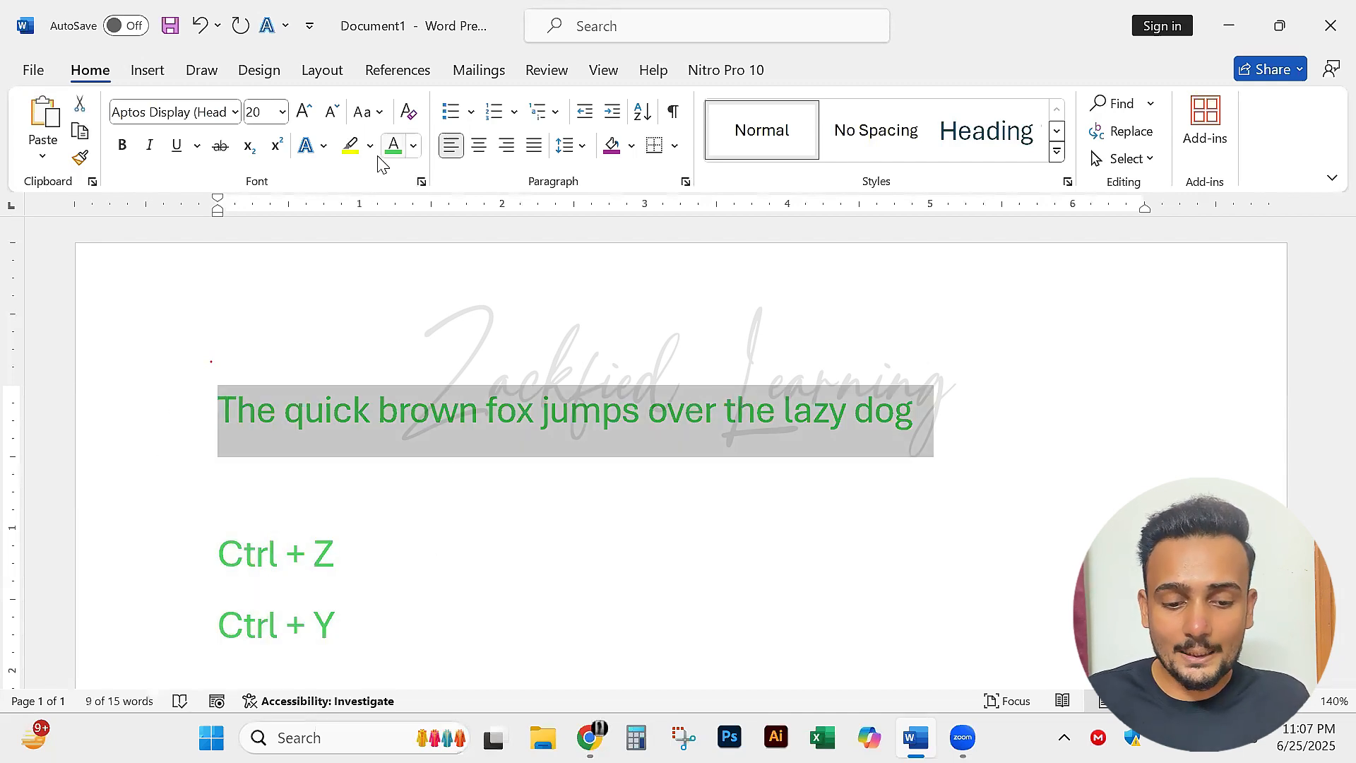
{"action": "left_click", "coordinate": [333, 358]}
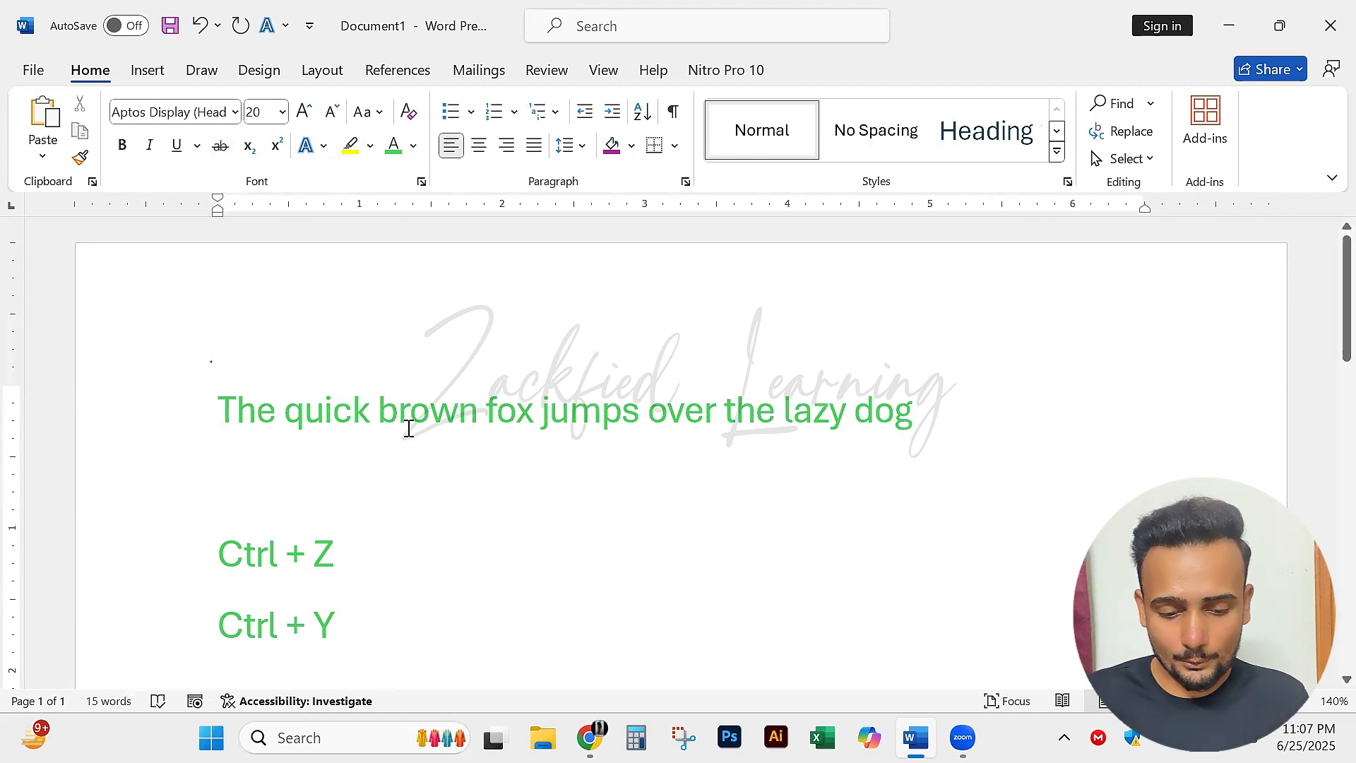
Highlight the words "quick brown" in the sentence in yellow.
{"action": "left_click_drag", "start_coordinate": [348, 411], "coordinate": [475, 407]}
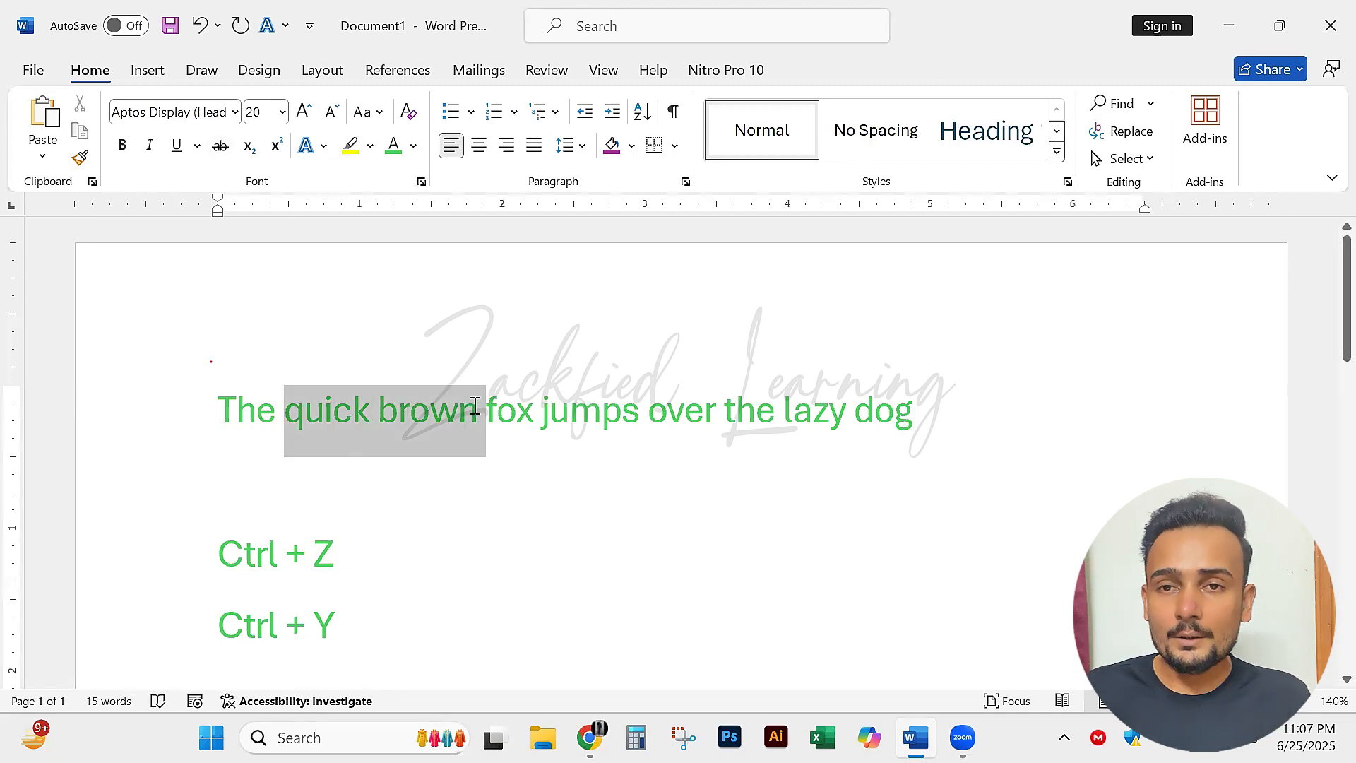
{"action": "left_click", "coordinate": [370, 145]}
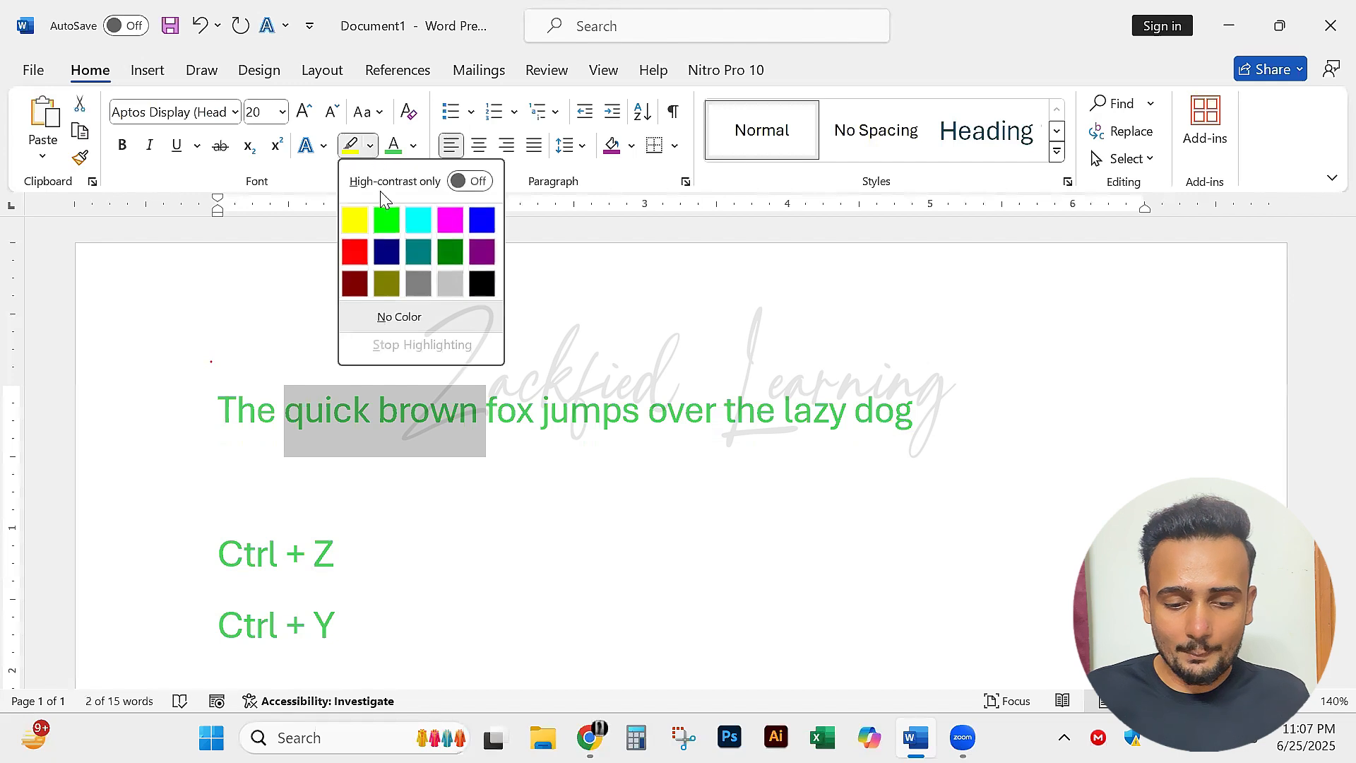
{"action": "left_click", "coordinate": [356, 220]}
{"action": "left_click", "coordinate": [486, 410]}
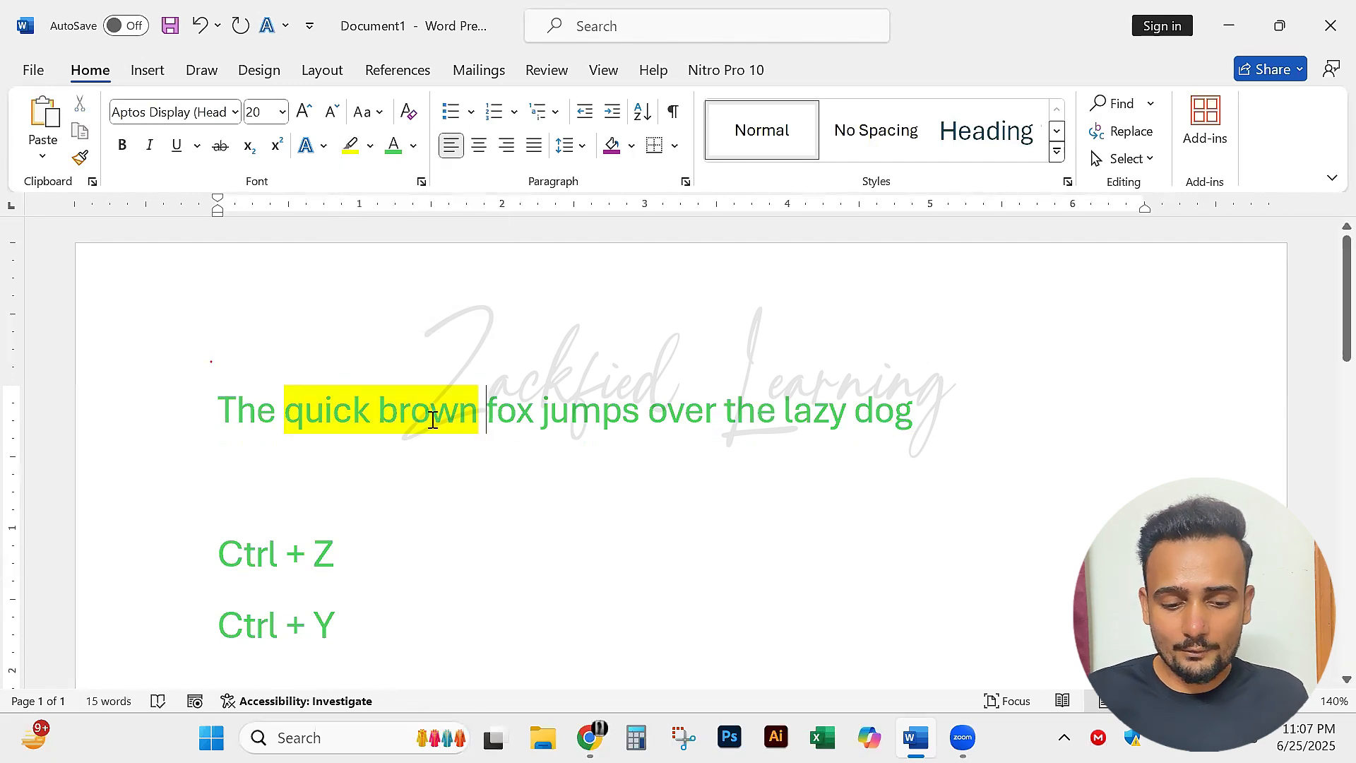
{"action": "left_click", "coordinate": [459, 497]}
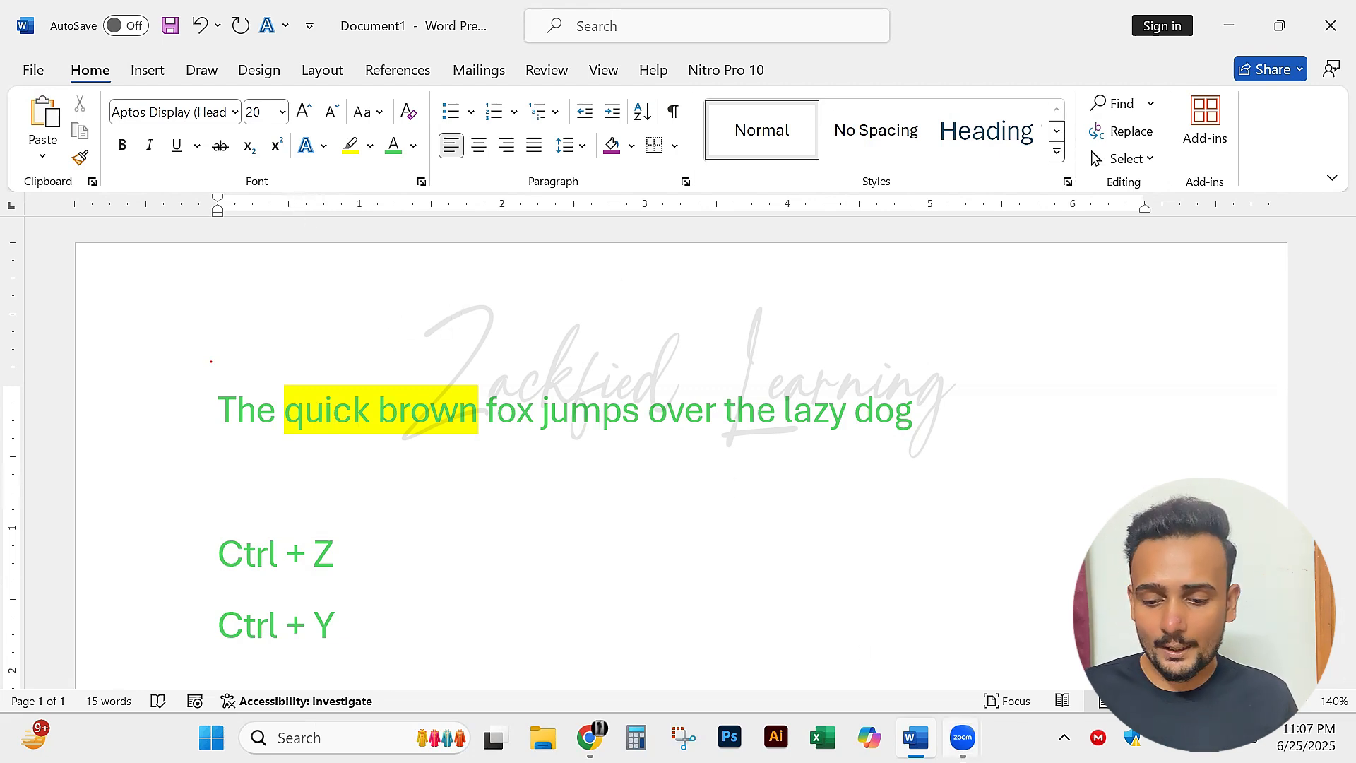
Show the open Zoom windows to switch to Zoom.
{"action": "left_click", "coordinate": [962, 737]}
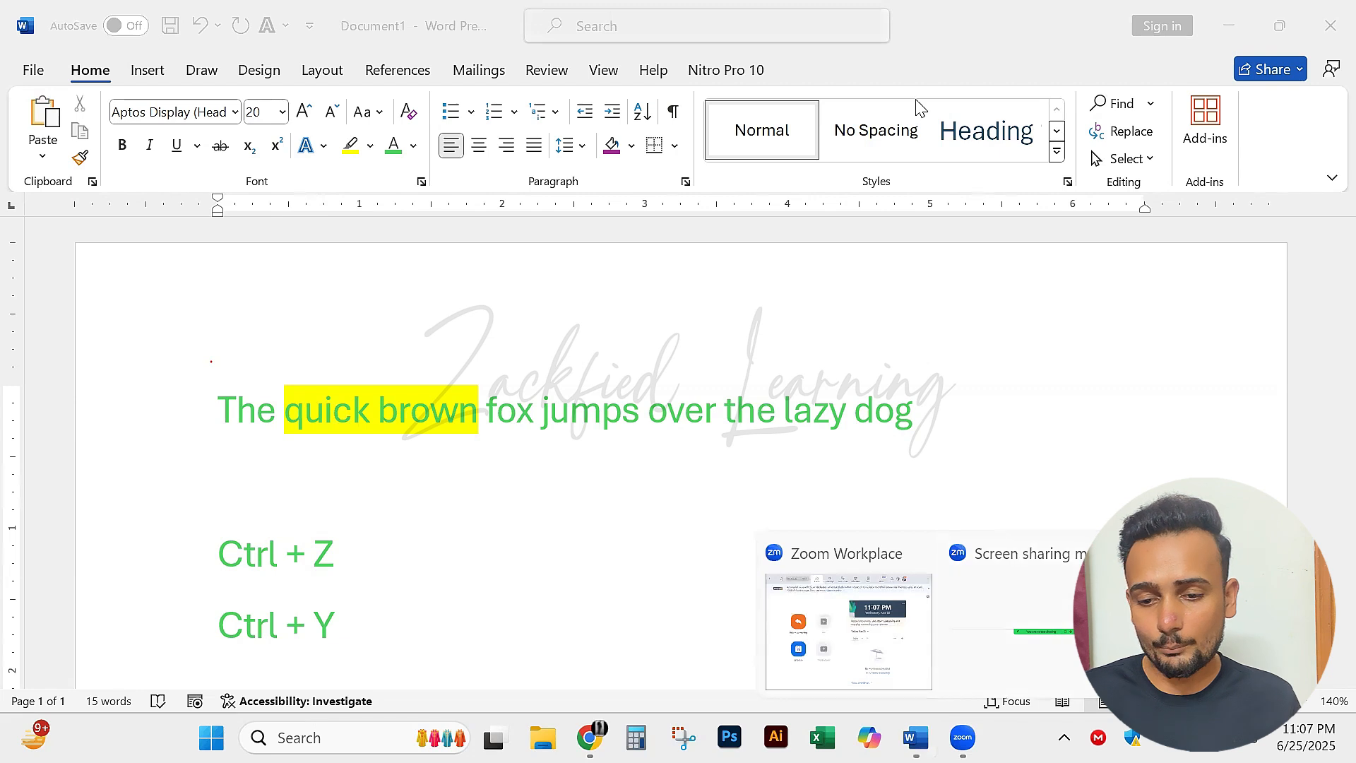